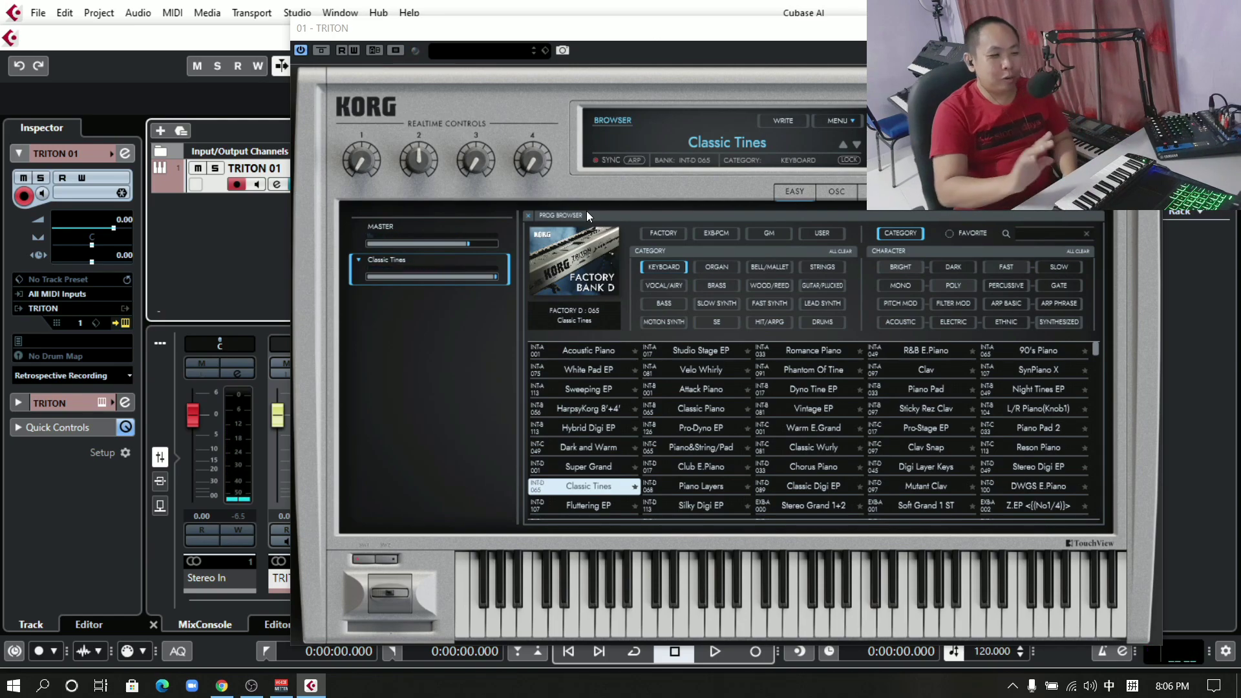
Close the TRITON instrument window and set the project tempo to 85.
{"action": "left_click_drag", "start_coordinate": [705, 39], "coordinate": [572, 34]}
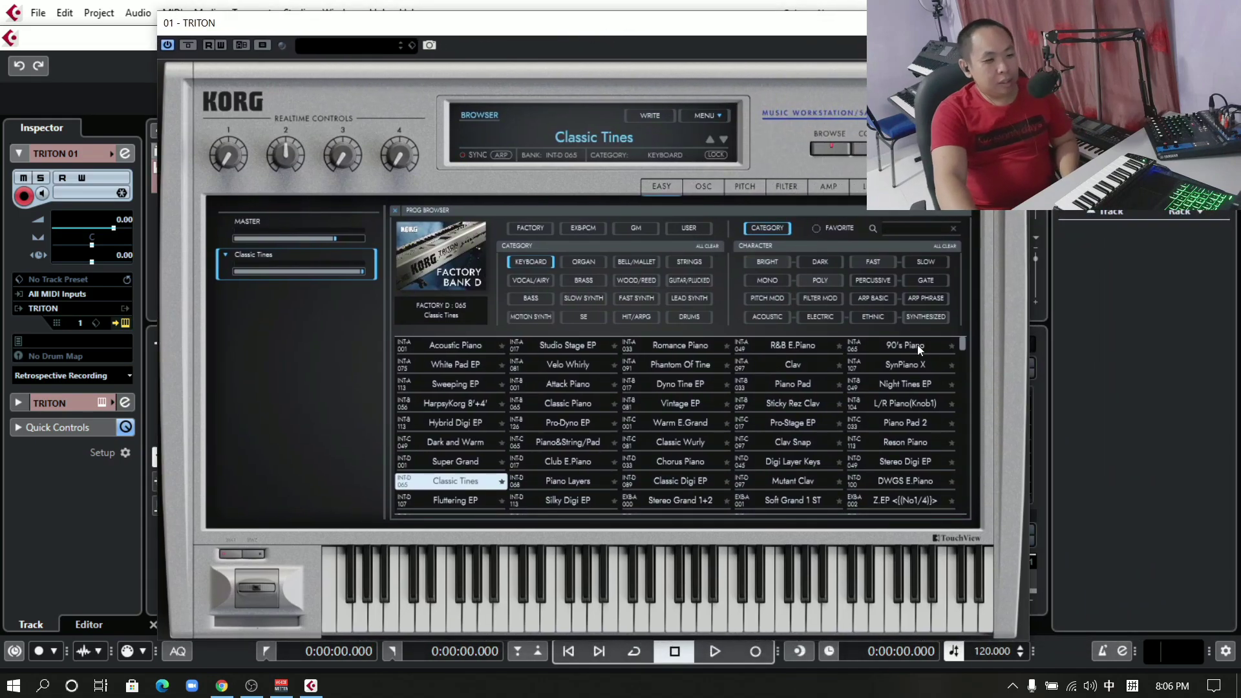
{"action": "key", "text": "ctrl+w"}
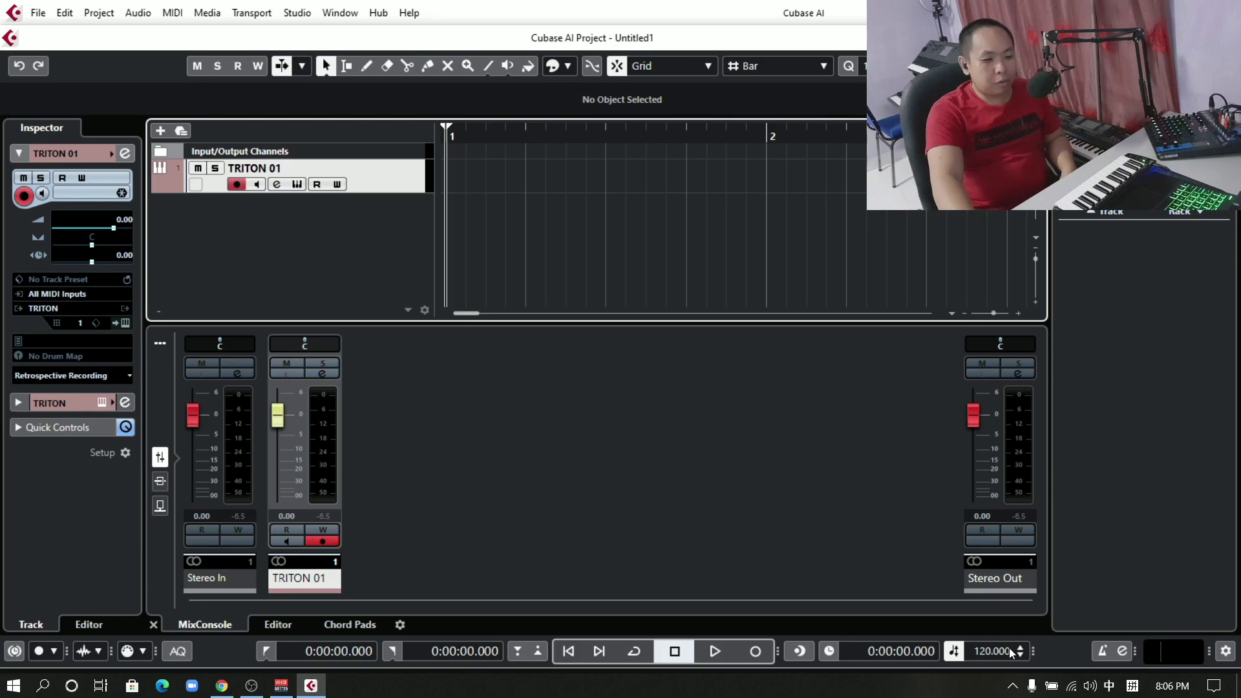
{"action": "double_click", "coordinate": [985, 651]}
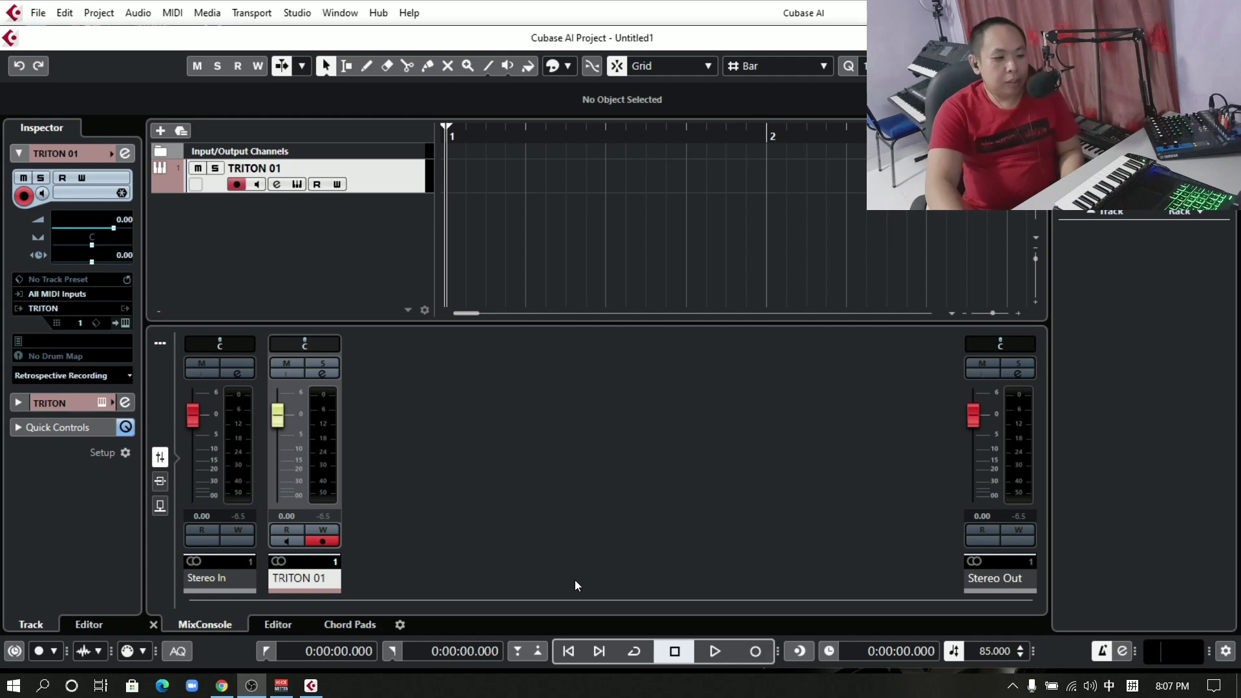
{"action": "left_click", "coordinate": [752, 655]}
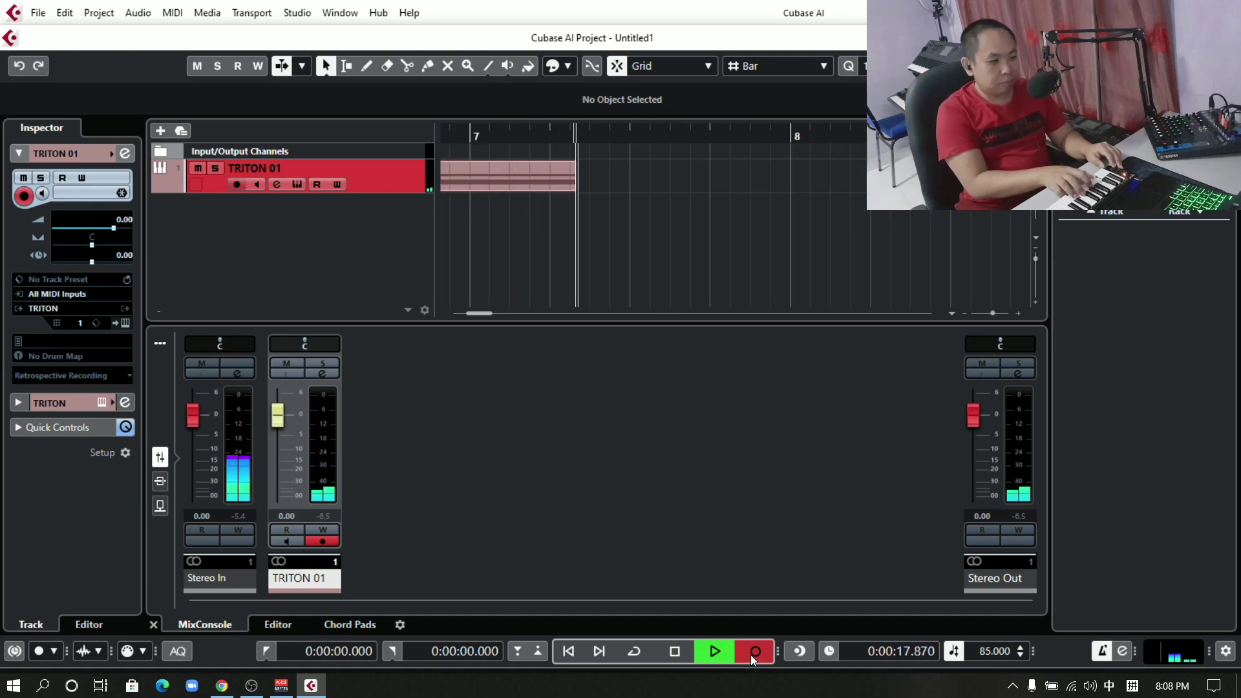
{"action": "key", "text": "space"}
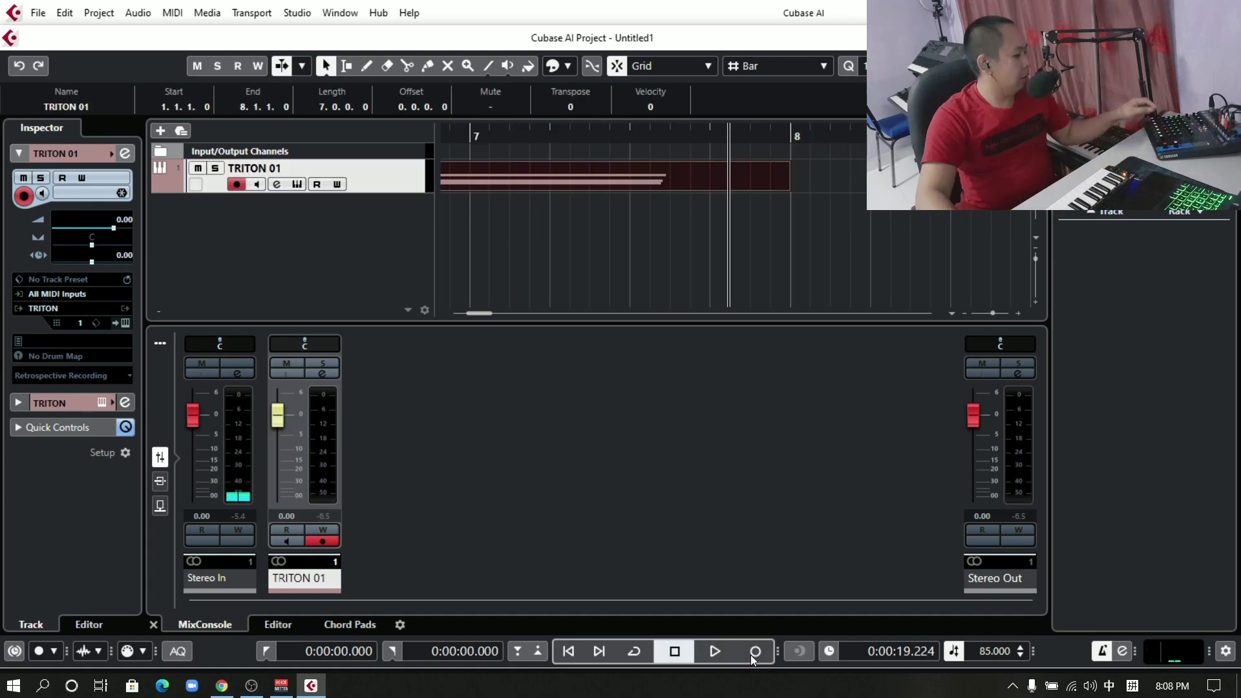
{"action": "left_click", "coordinate": [41, 18]}
{"action": "mouse_move", "coordinate": [64, 13]}
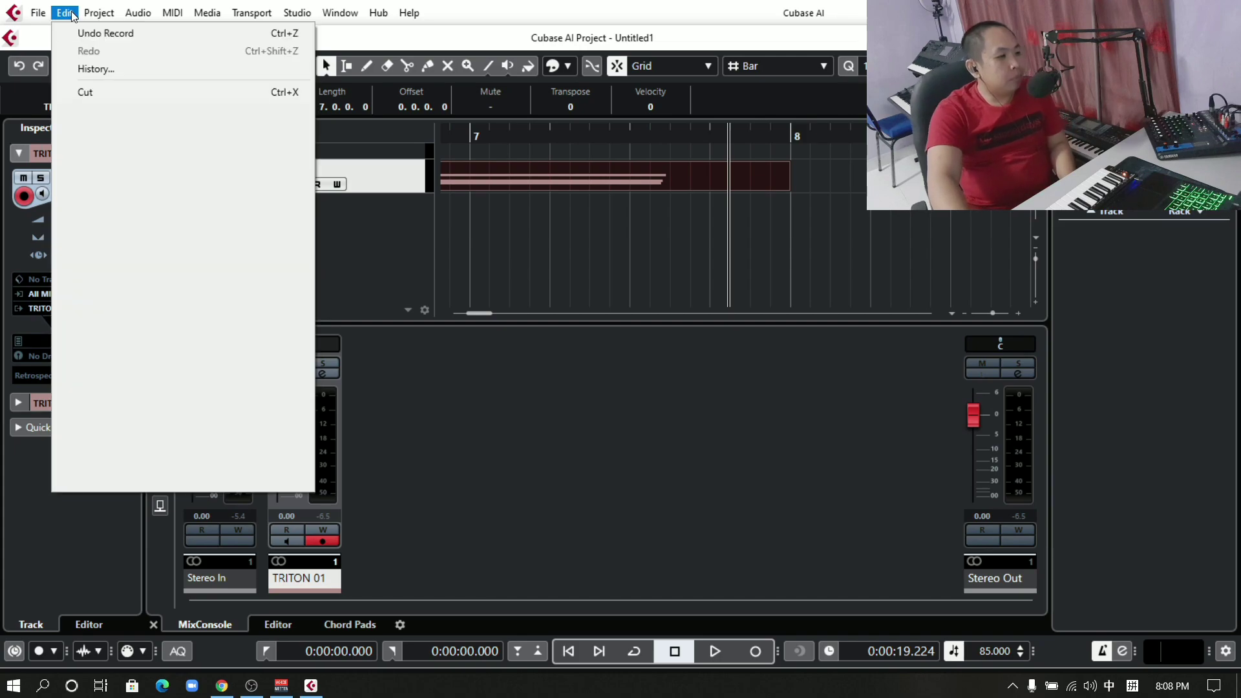
{"action": "left_click", "coordinate": [104, 33]}
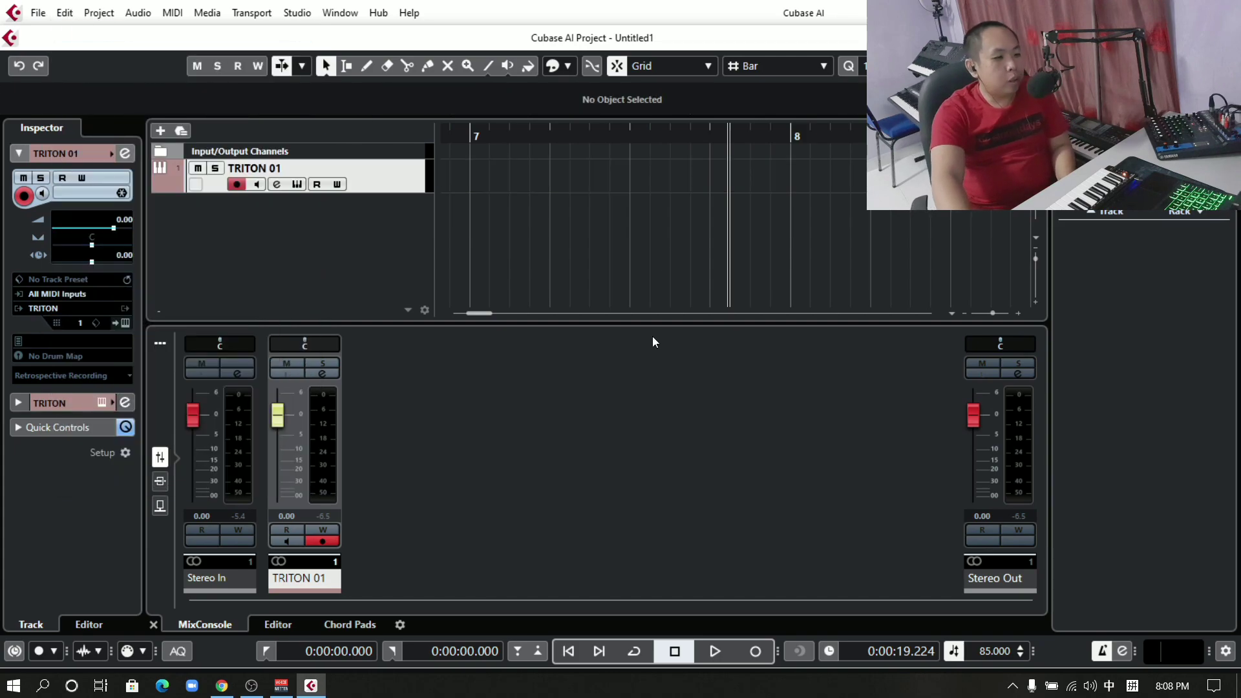
Record the keyboard part on the TRITON 01 track from the project start to just past bar 70.
{"action": "left_click", "coordinate": [568, 651]}
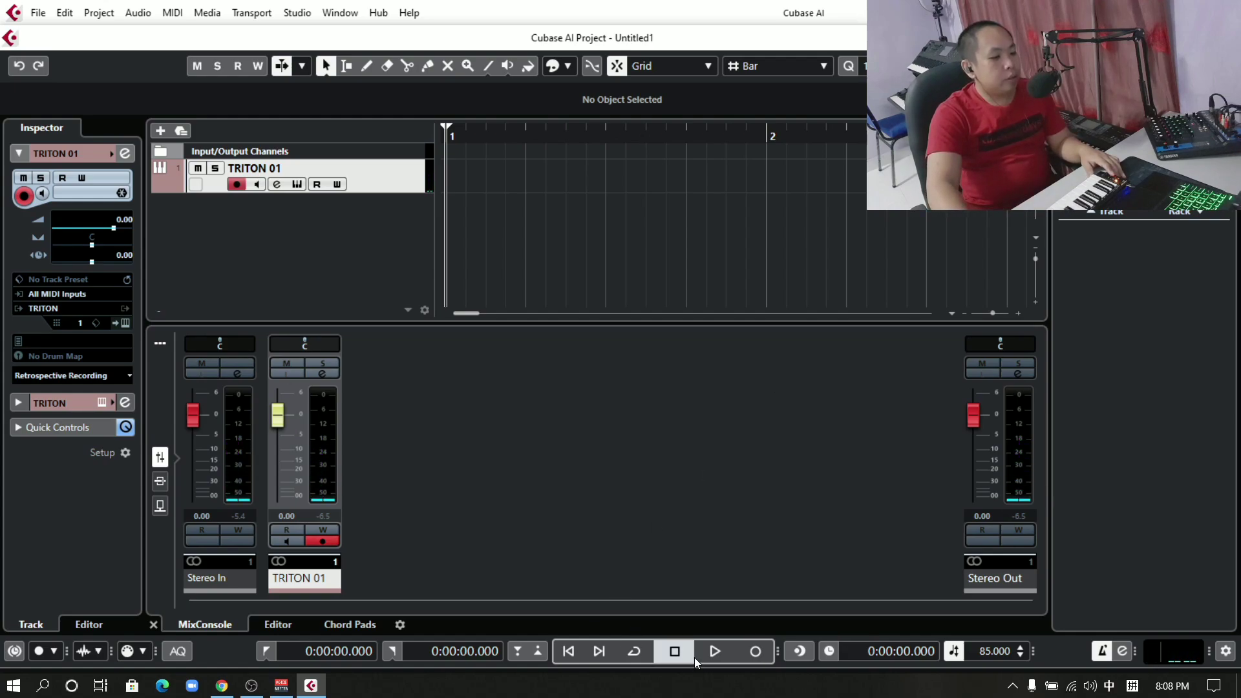
{"action": "left_click", "coordinate": [756, 653]}
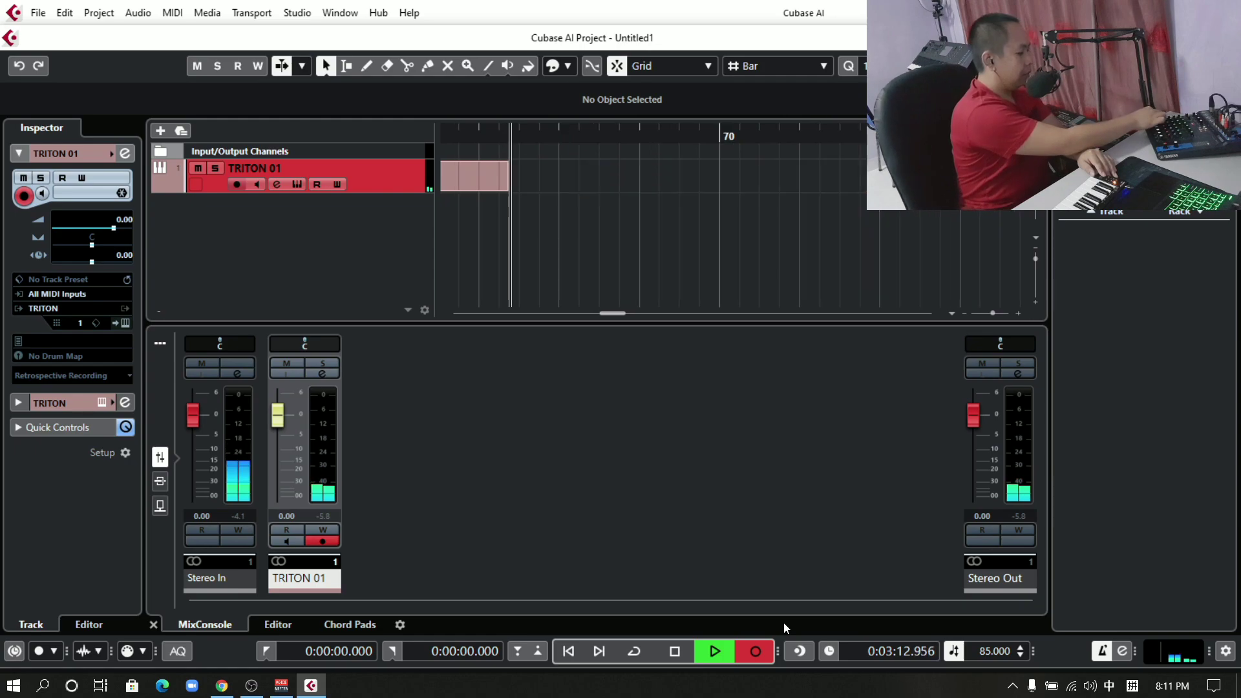
{"action": "key", "text": "space"}
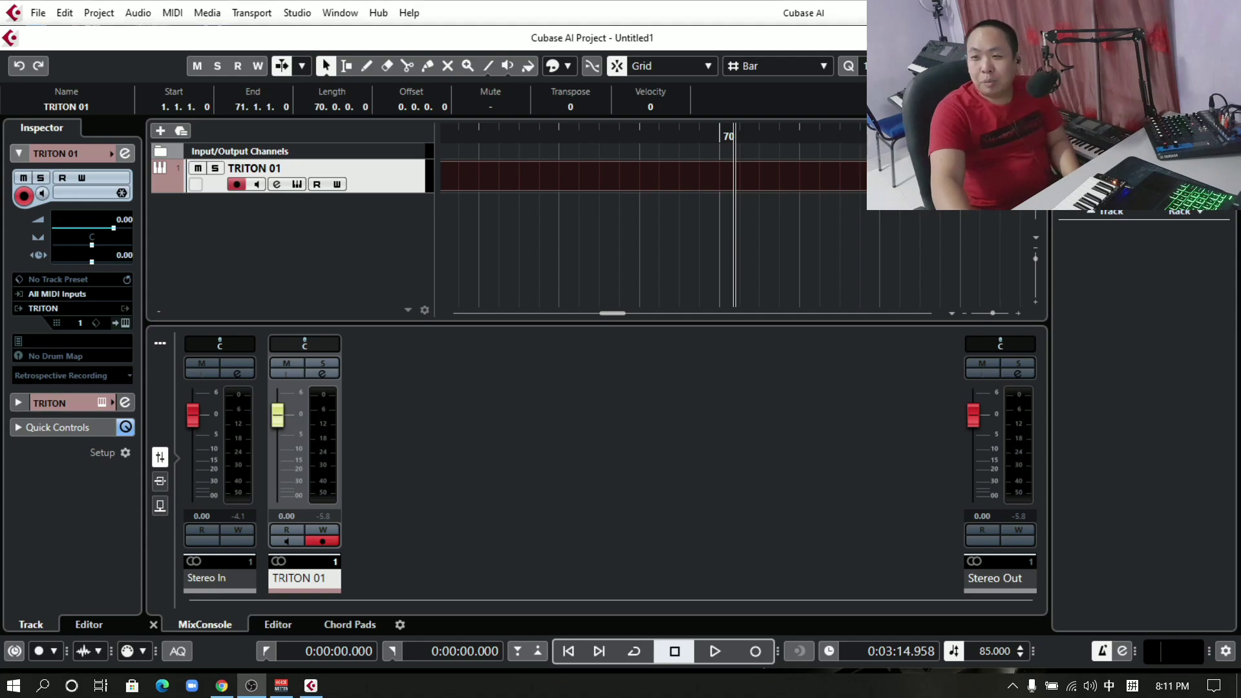
Add one more instrument track using the KORG TRITON instrument.
{"action": "right_click", "coordinate": [327, 229]}
{"action": "left_click", "coordinate": [388, 259]}
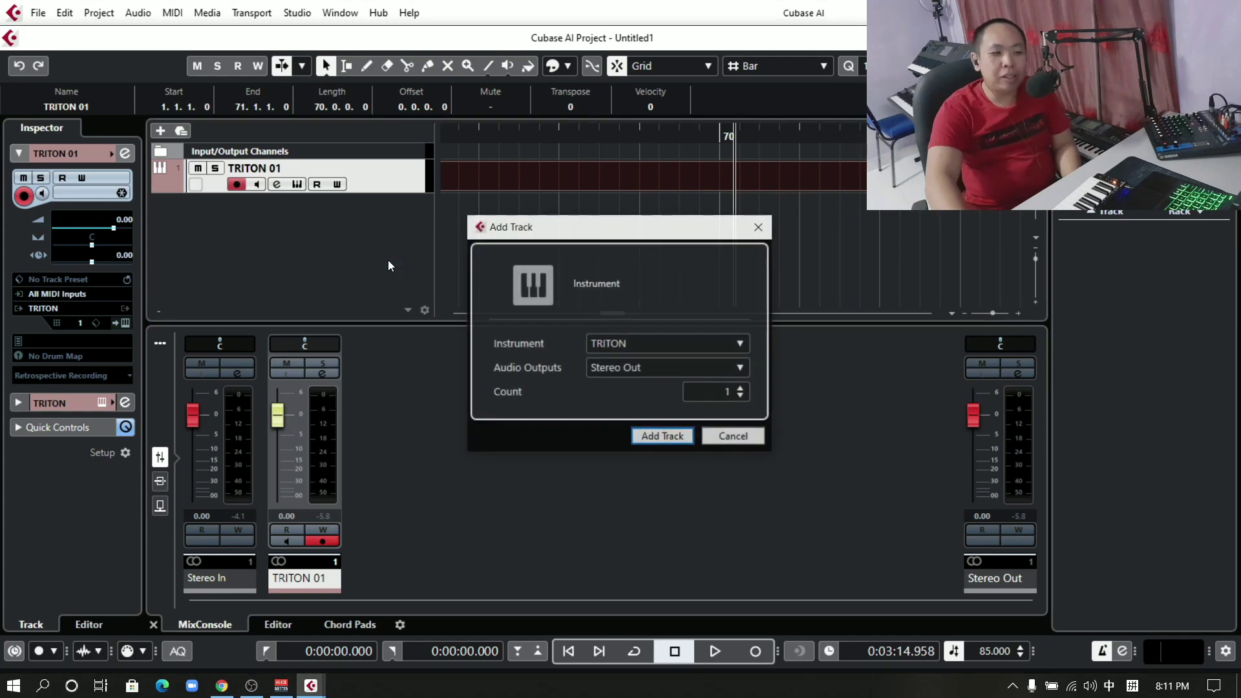
{"action": "left_click", "coordinate": [650, 350]}
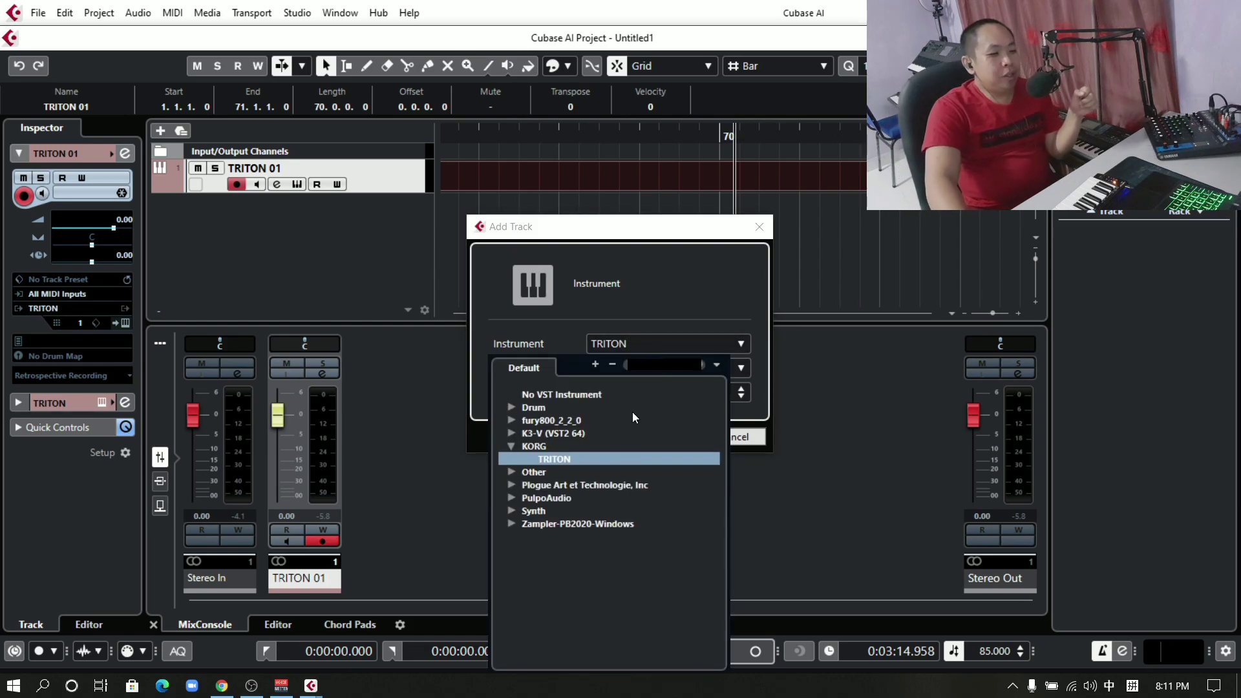
{"action": "left_click", "coordinate": [689, 459]}
{"action": "left_click", "coordinate": [671, 437]}
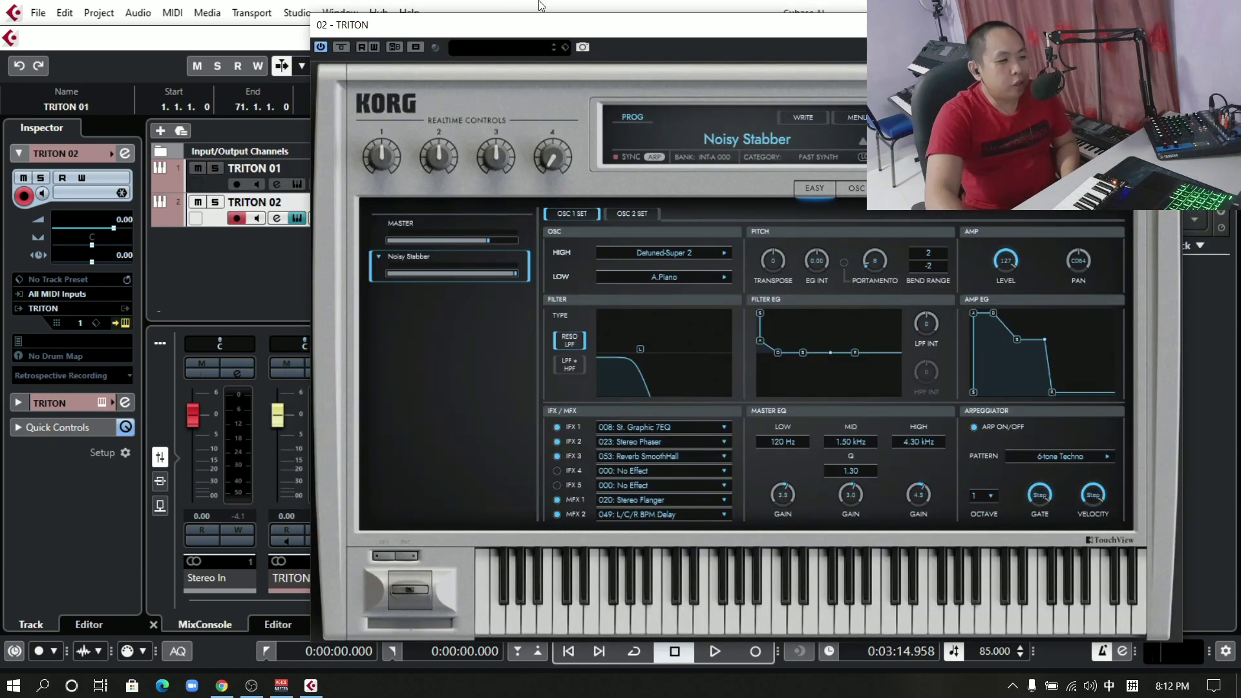
Rename the first instrument track as Chord and the second as Bass, clearing the instrument window out of the way.
{"action": "left_click_drag", "start_coordinate": [633, 37], "coordinate": [616, 422]}
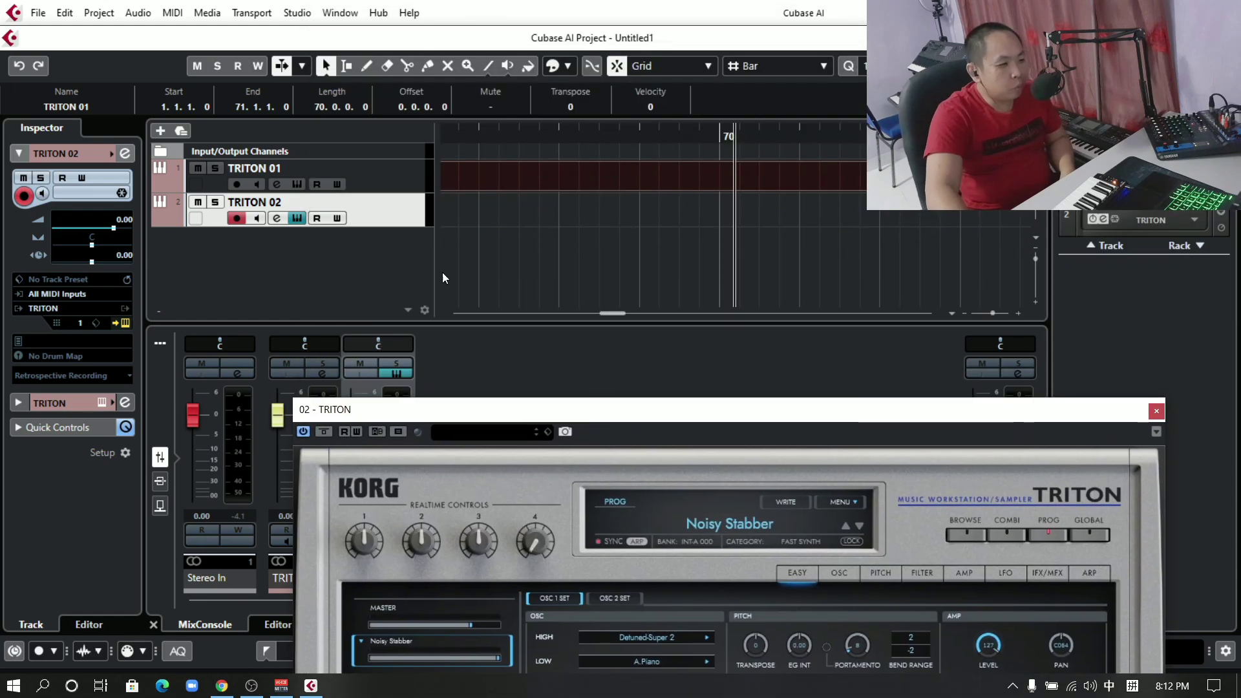
{"action": "double_click", "coordinate": [279, 166]}
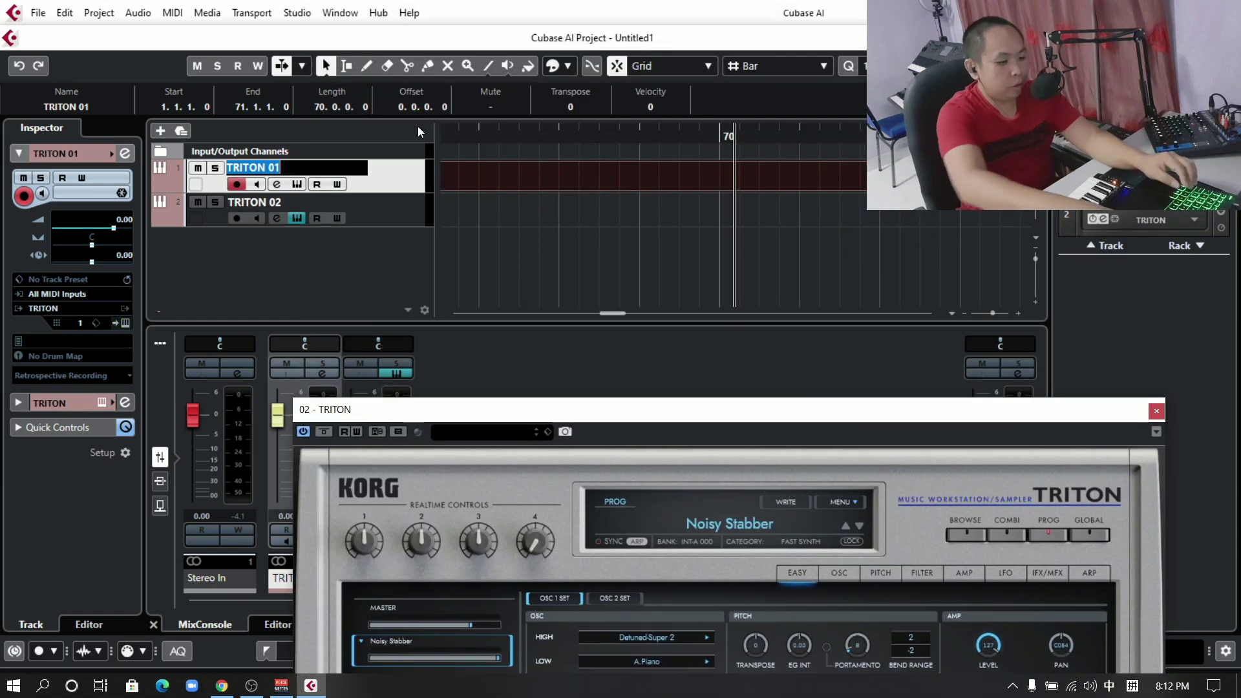
{"action": "key", "text": "BackSpace"}
{"action": "type", "text": "Chi"}
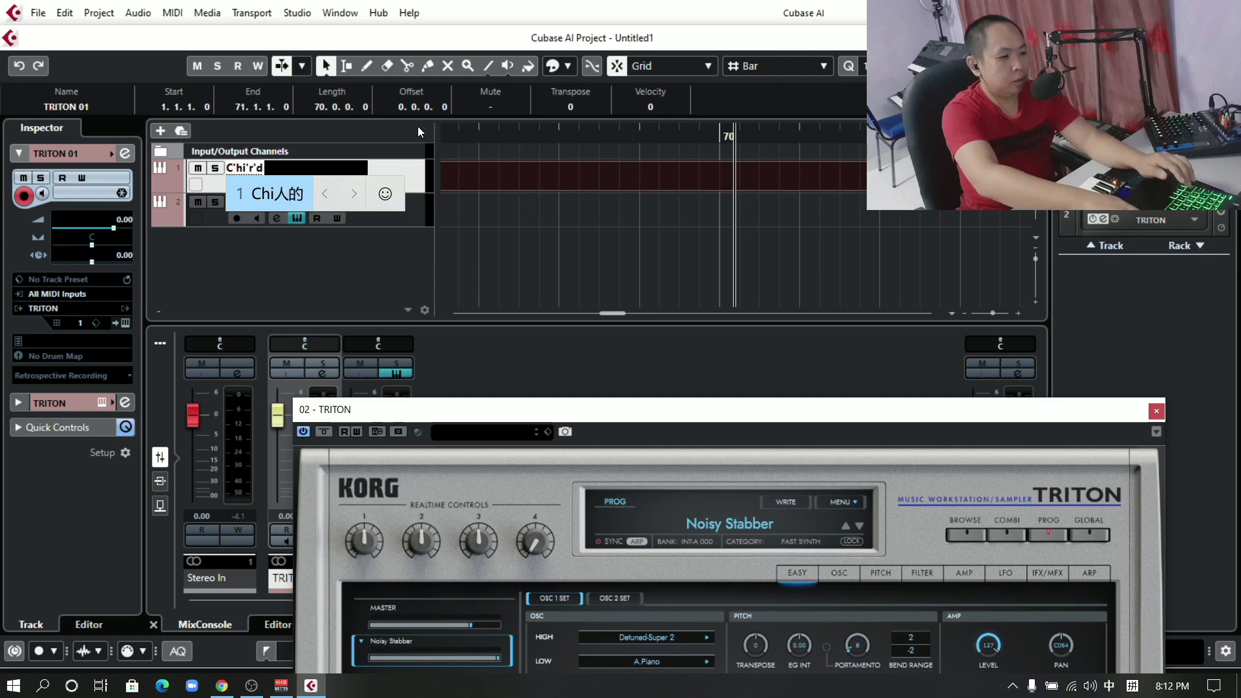
{"action": "key", "text": "BackSpace"}
{"action": "type", "text": "ord"}
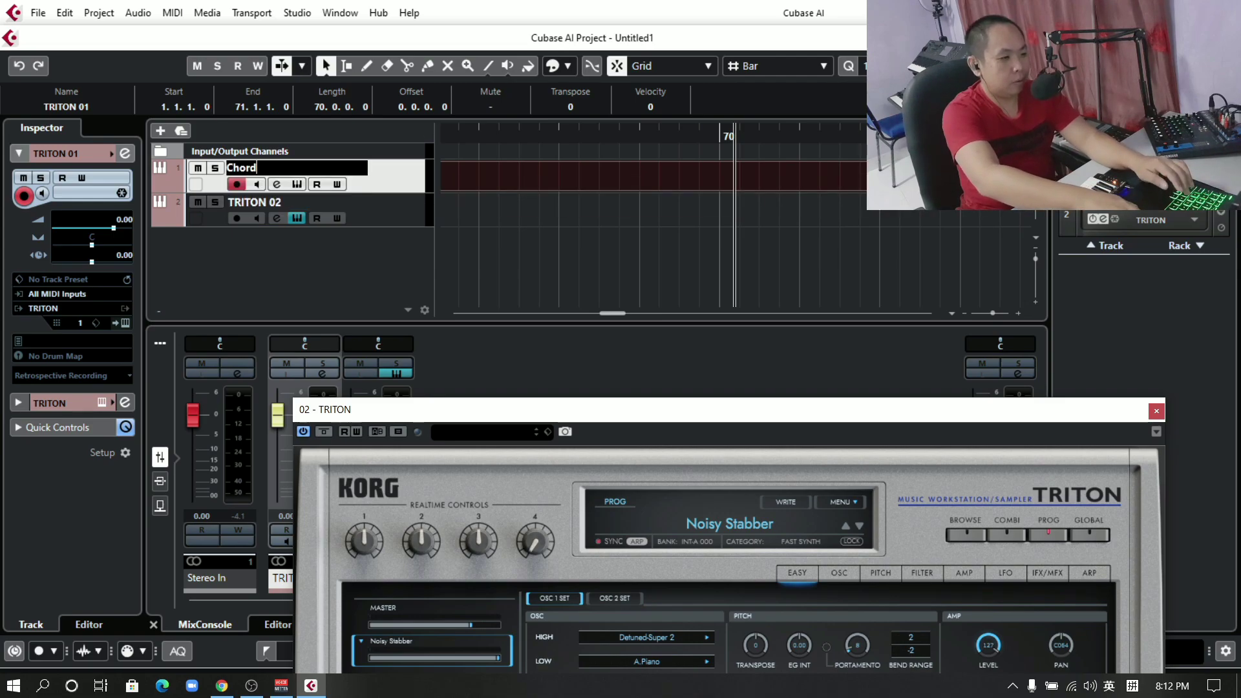
{"action": "key", "text": "Return"}
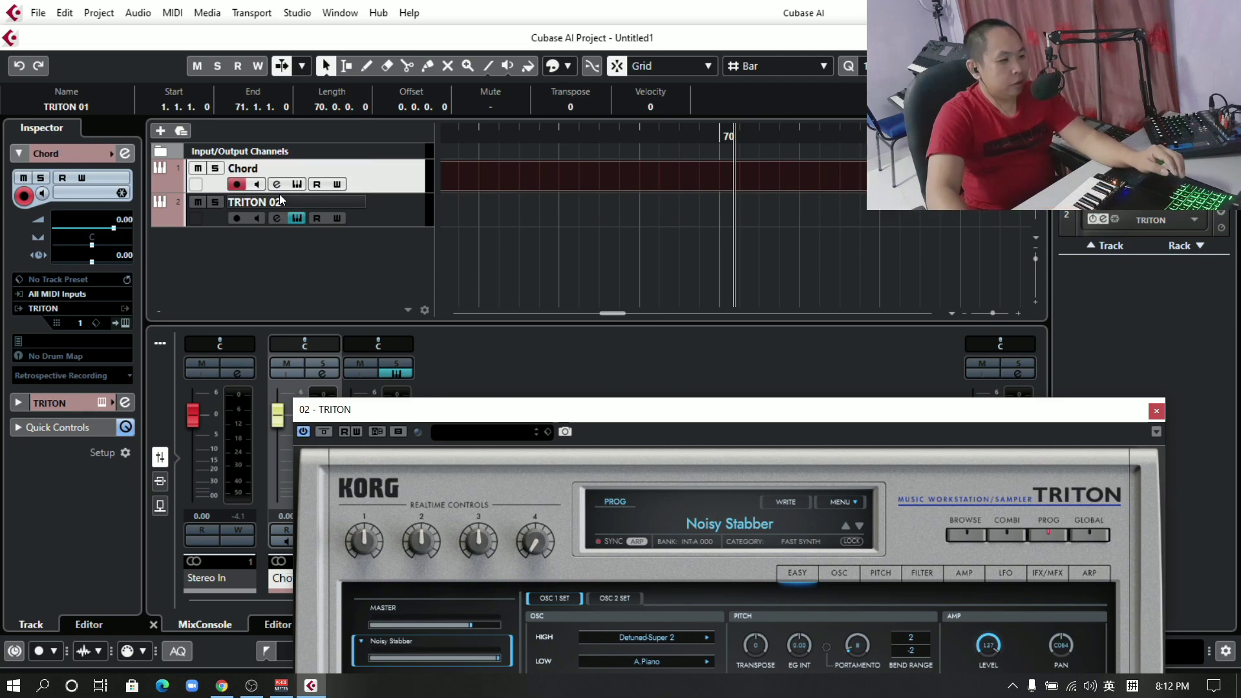
{"action": "double_click", "coordinate": [280, 200]}
{"action": "type", "text": "Bass"}
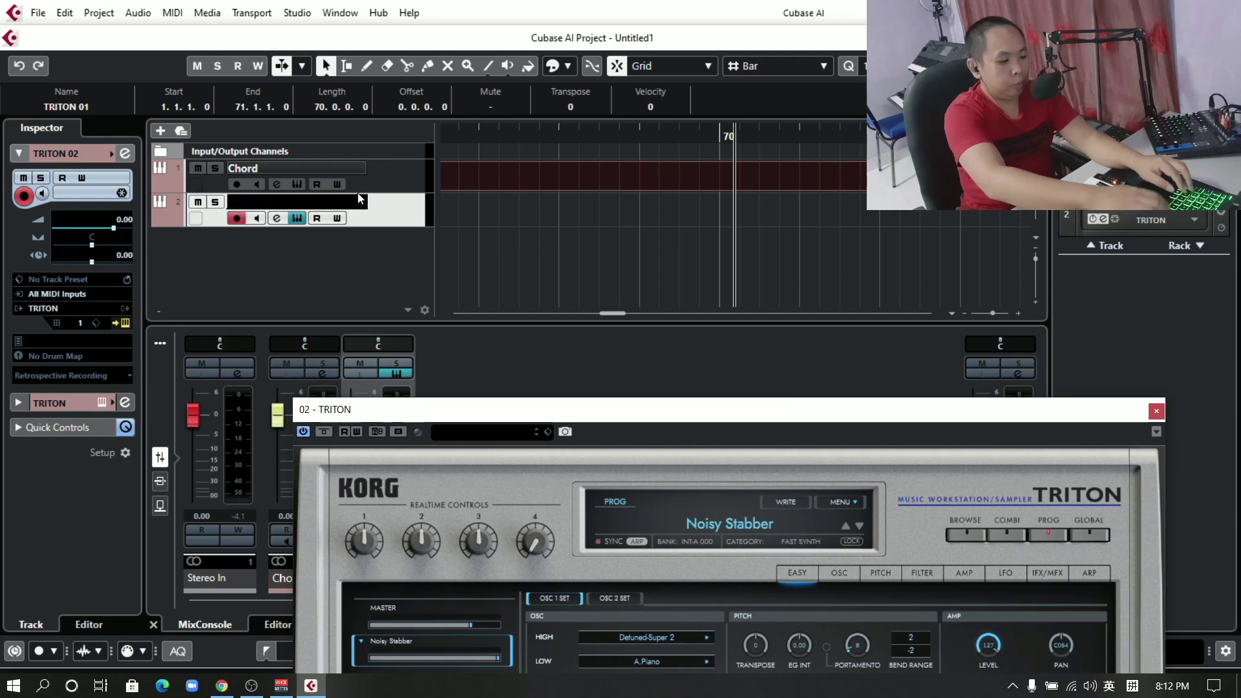
{"action": "key", "text": "Return"}
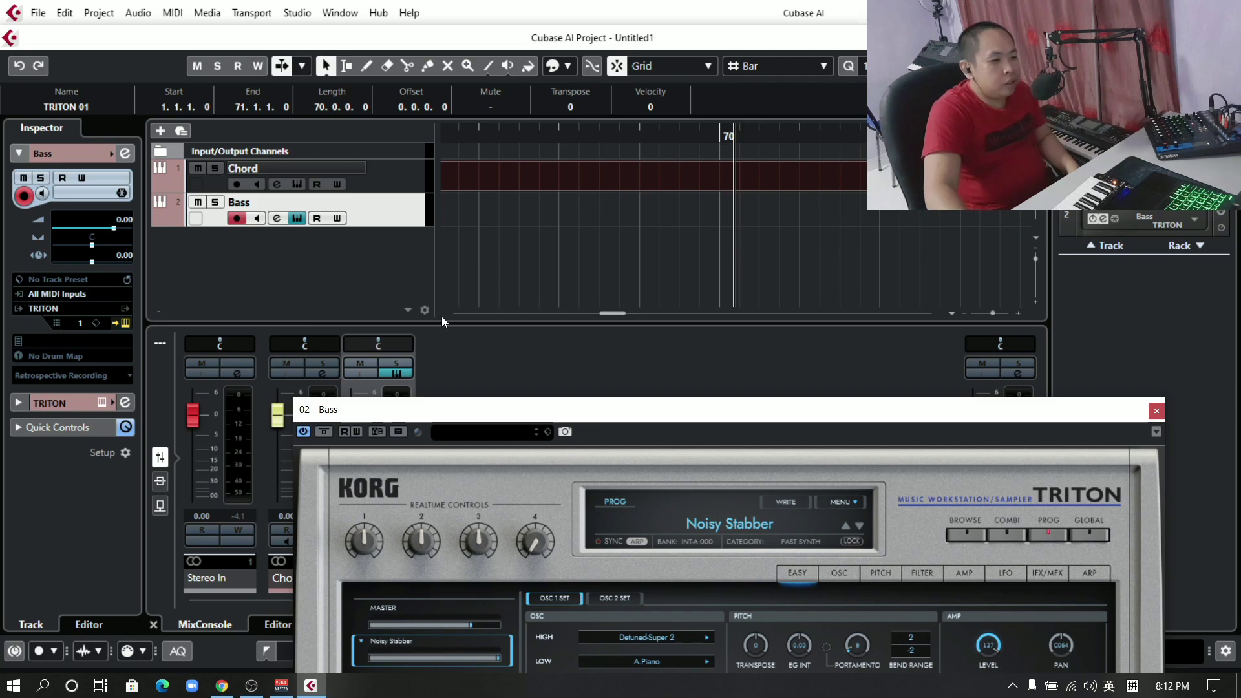
{"action": "left_click_drag", "start_coordinate": [566, 404], "coordinate": [1238, 414]}
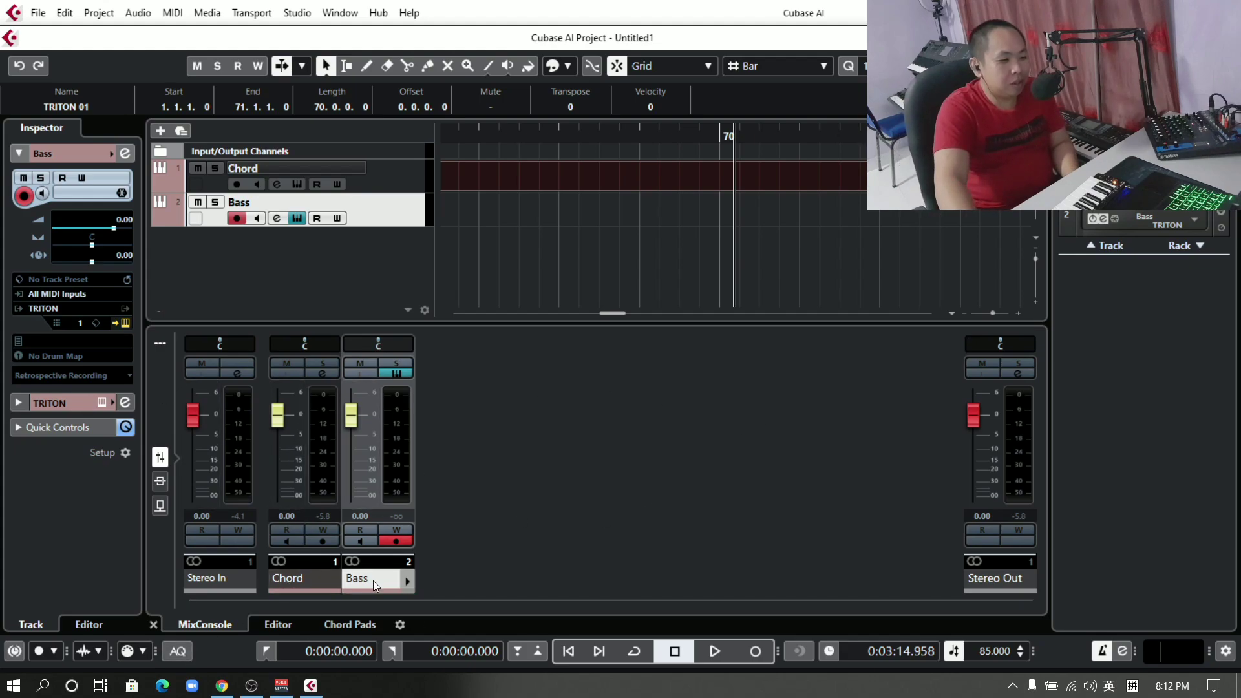
Load the E.Bass Finger program from the Bass category into the Bass track's TRITON instrument.
{"action": "left_click", "coordinate": [295, 219]}
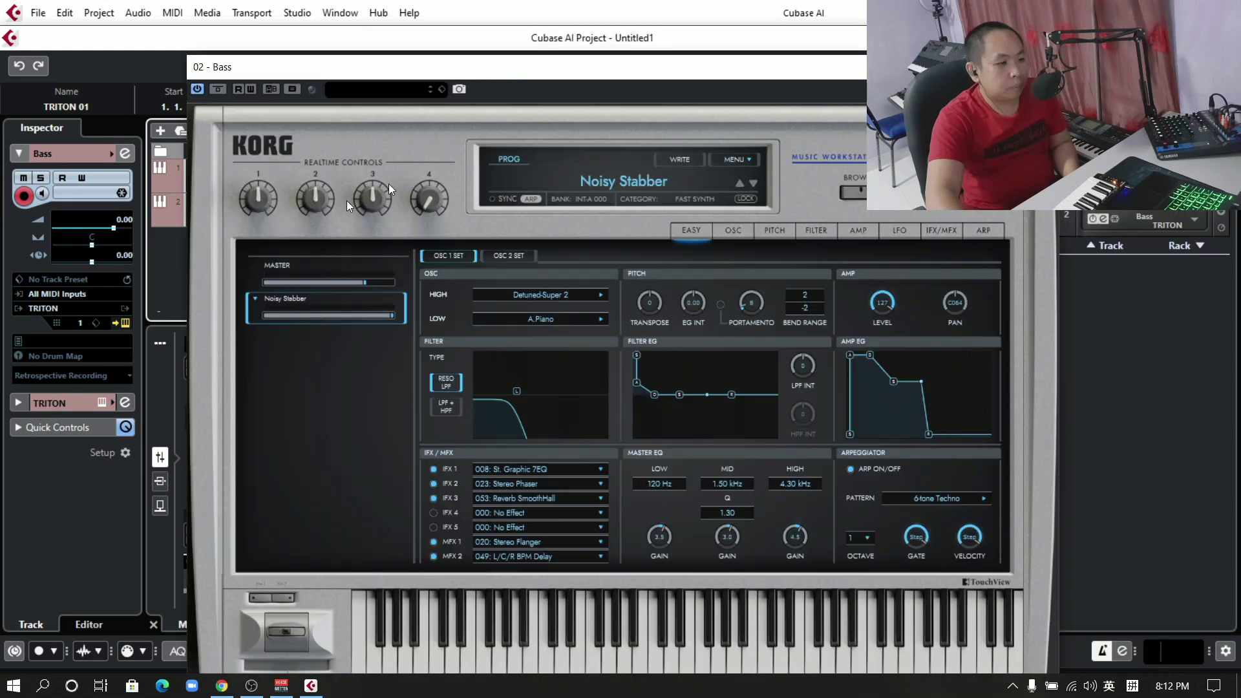
{"action": "left_click_drag", "start_coordinate": [655, 76], "coordinate": [761, 41]}
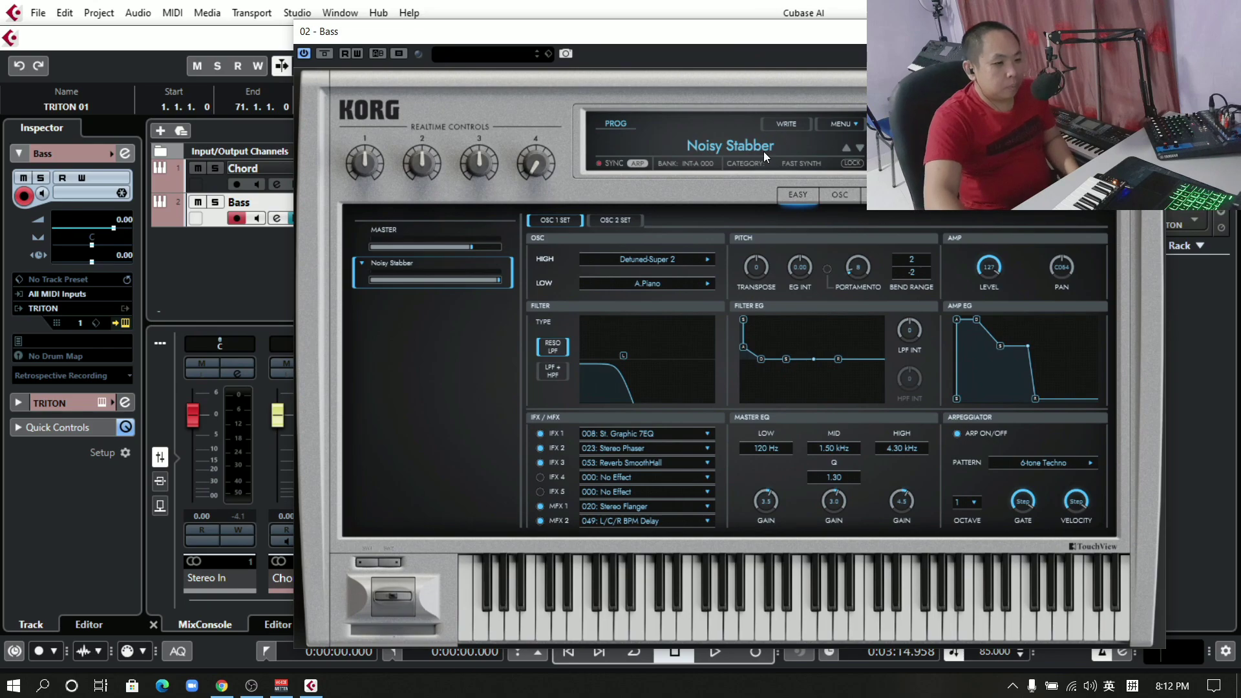
{"action": "left_click", "coordinate": [763, 151]}
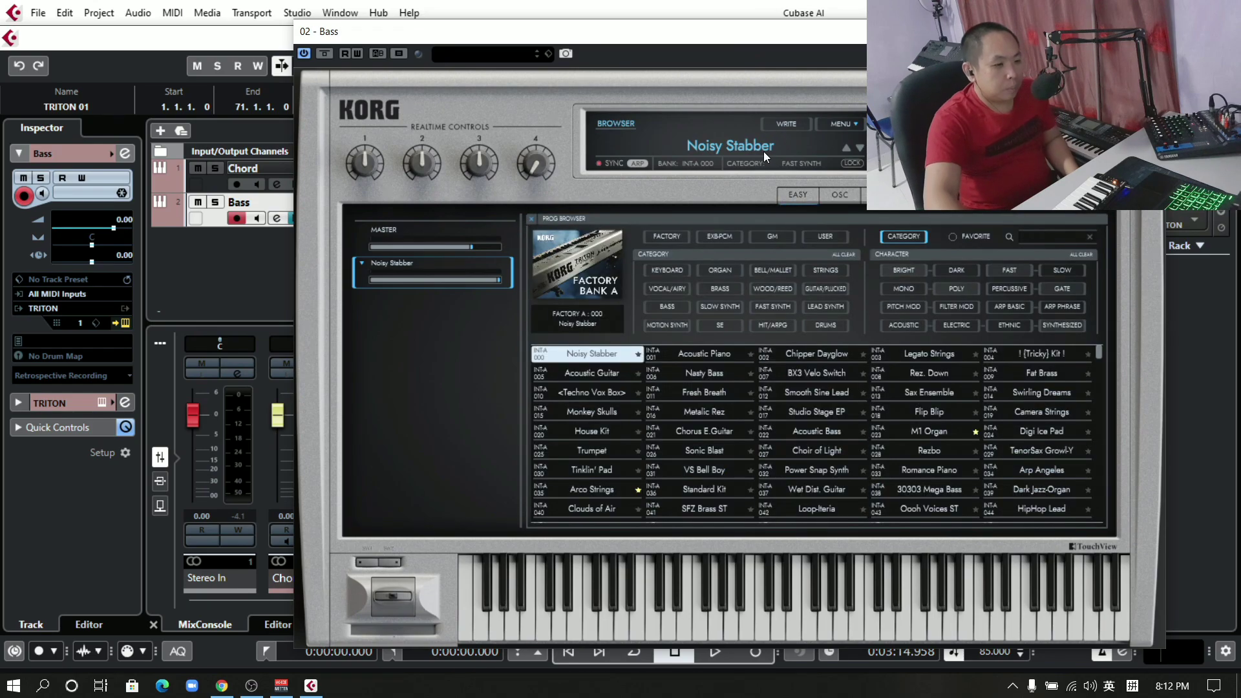
{"action": "left_click", "coordinate": [673, 306]}
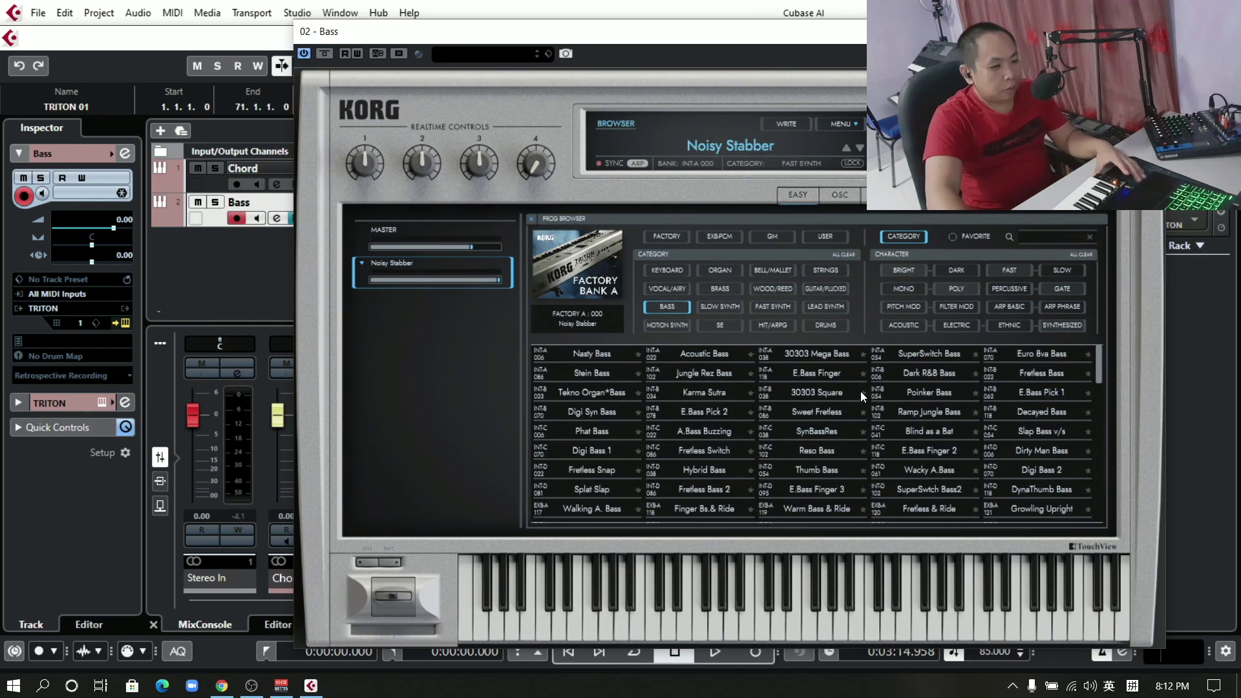
{"action": "left_click", "coordinate": [837, 374]}
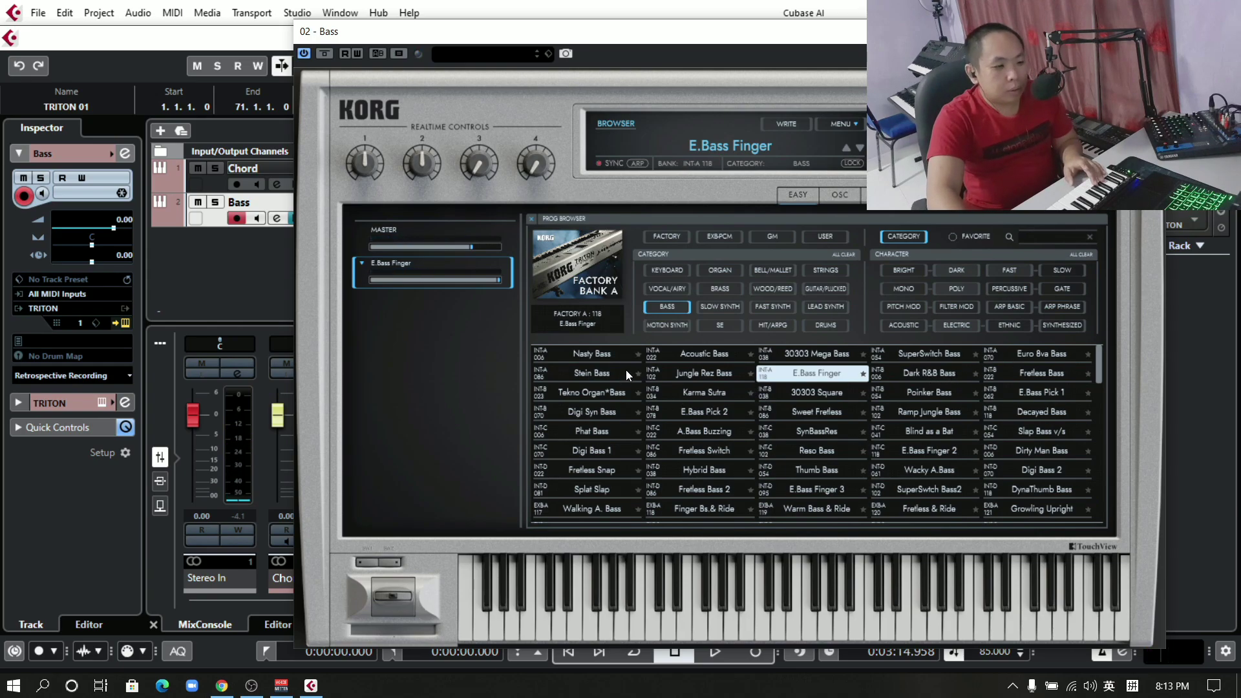
Audition the E.Bass Pick 2 and E.Bass Pick 1 programs, and reselect E.Bass Finger.
{"action": "left_click", "coordinate": [729, 410]}
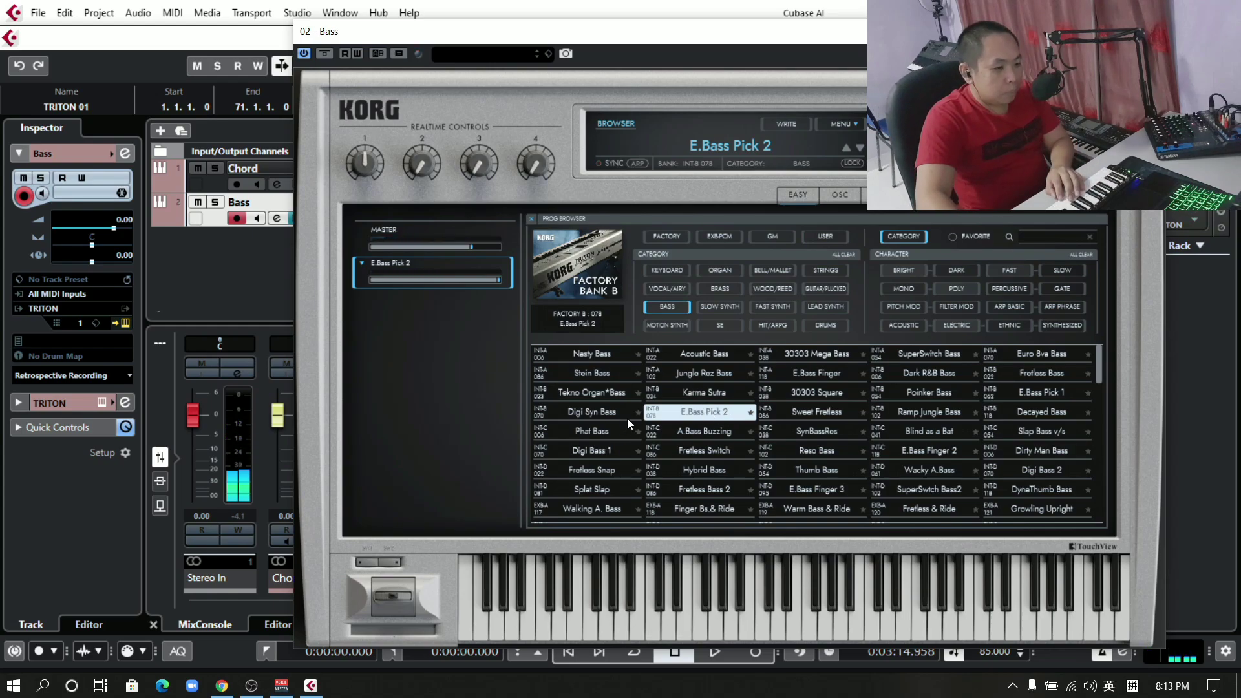
{"action": "left_click", "coordinate": [1034, 394]}
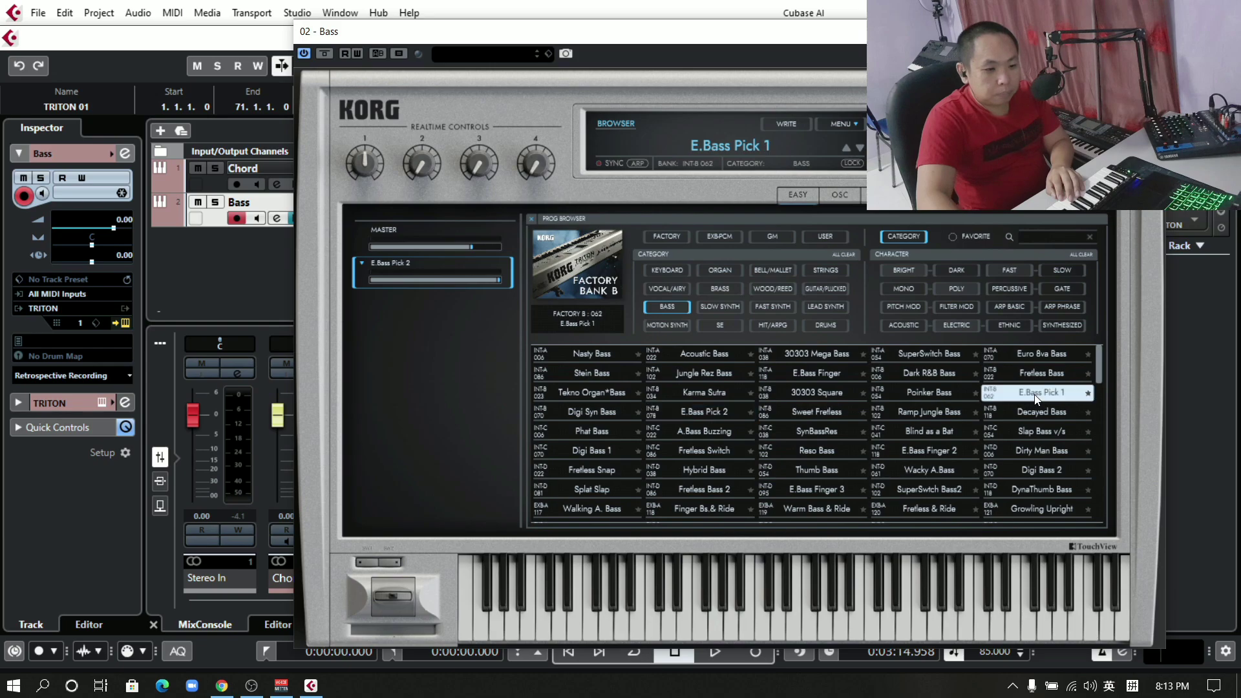
{"action": "left_click", "coordinate": [807, 373]}
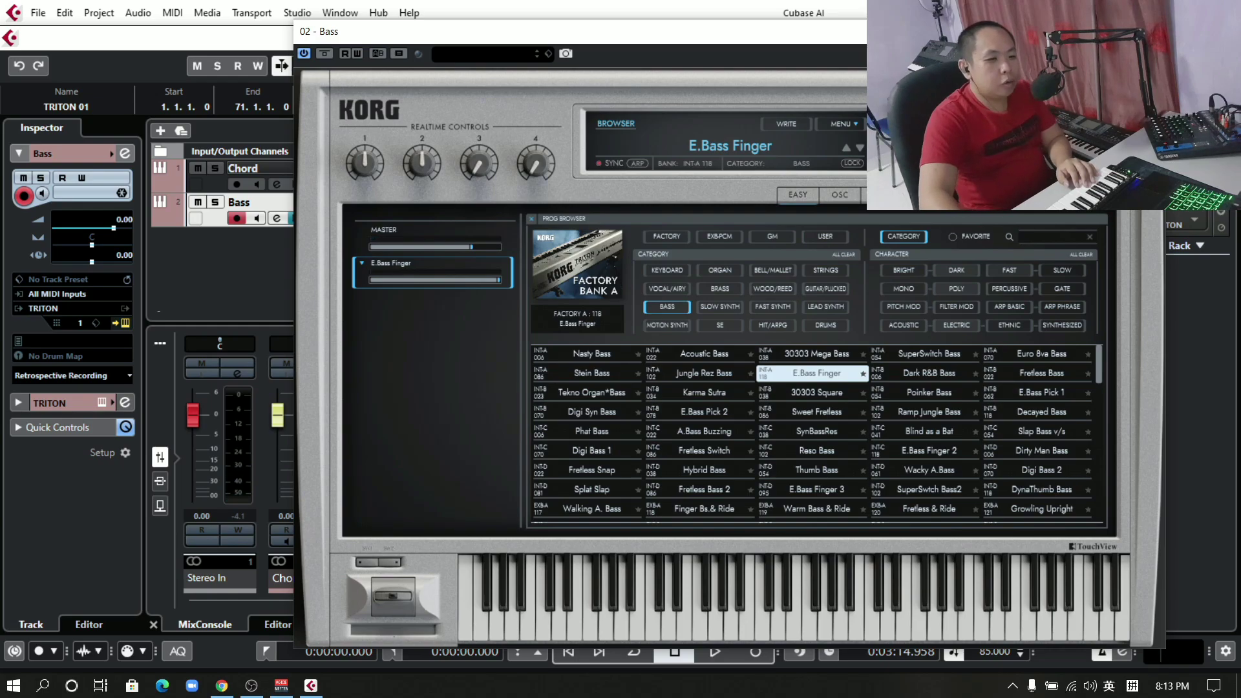
Lower the Bass channel's level to about -6.12 dB and record the bass part from the project start to about bar 71.
{"action": "left_click", "coordinate": [1150, 31]}
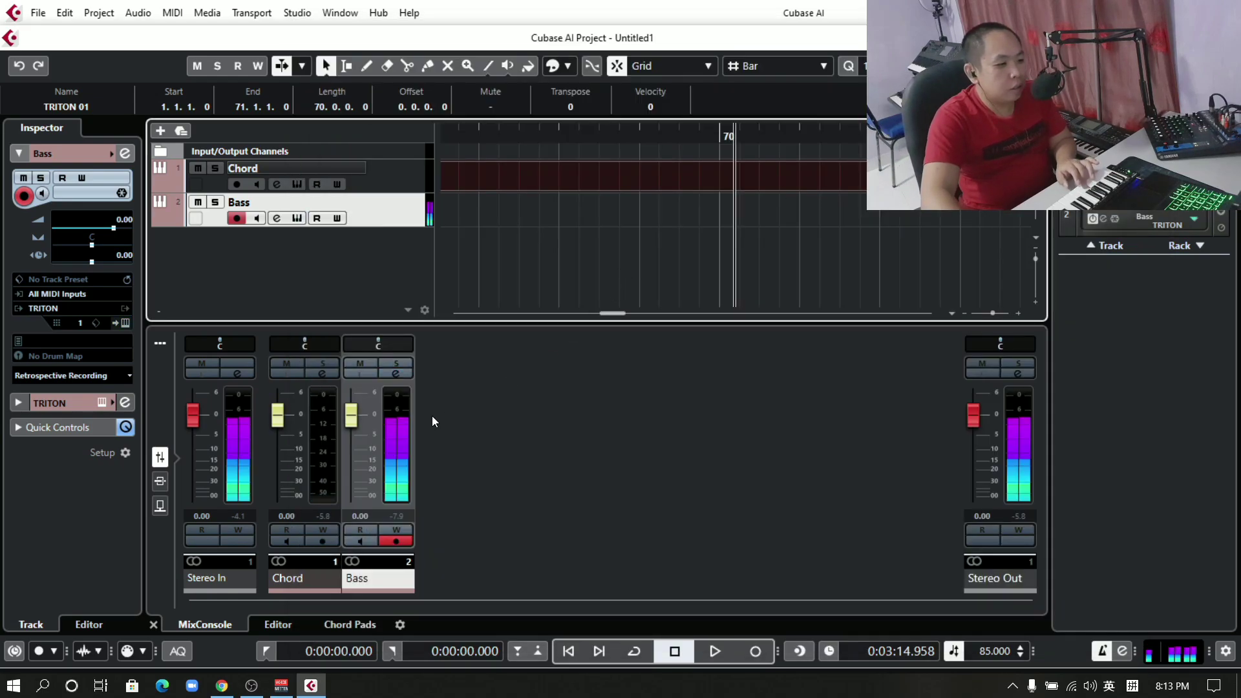
{"action": "left_click_drag", "start_coordinate": [356, 417], "coordinate": [352, 446]}
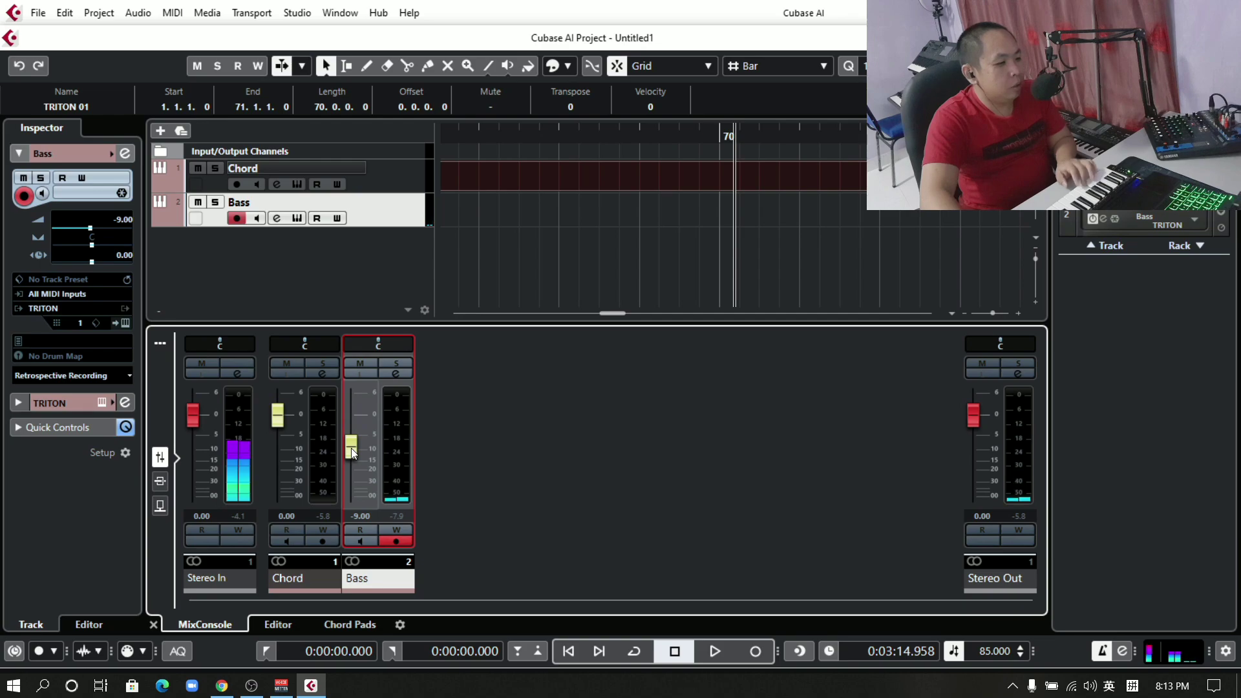
{"action": "left_click", "coordinate": [569, 652]}
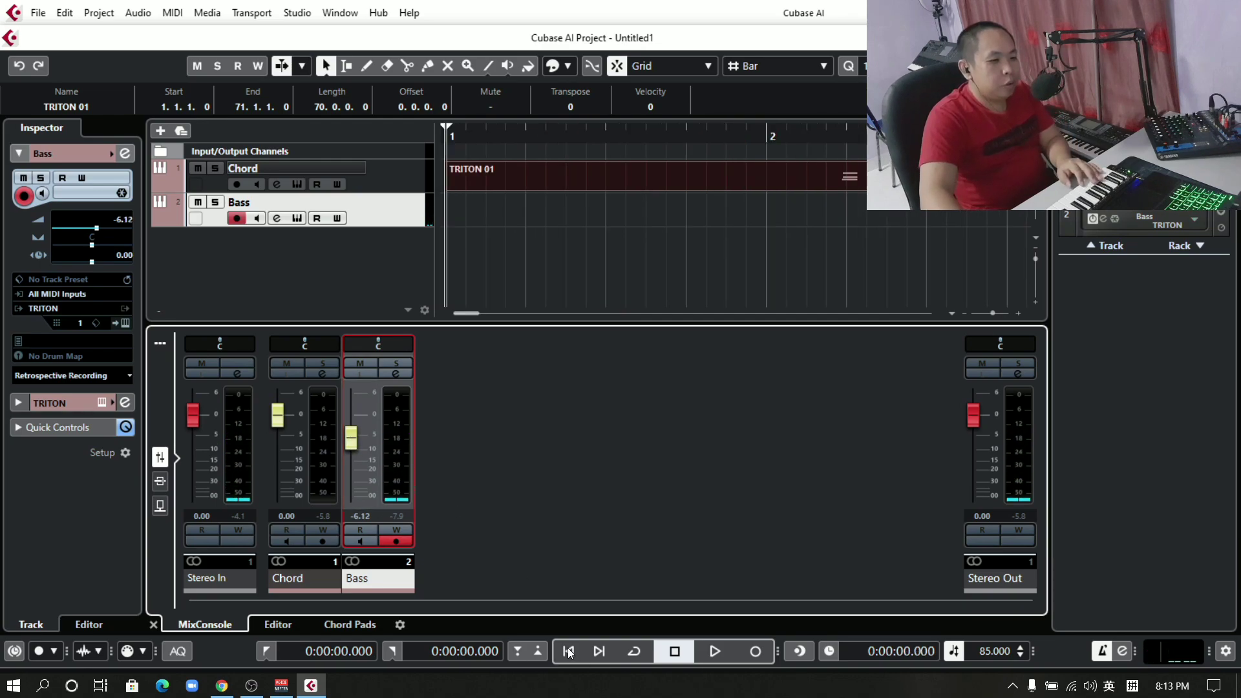
{"action": "left_click", "coordinate": [749, 653]}
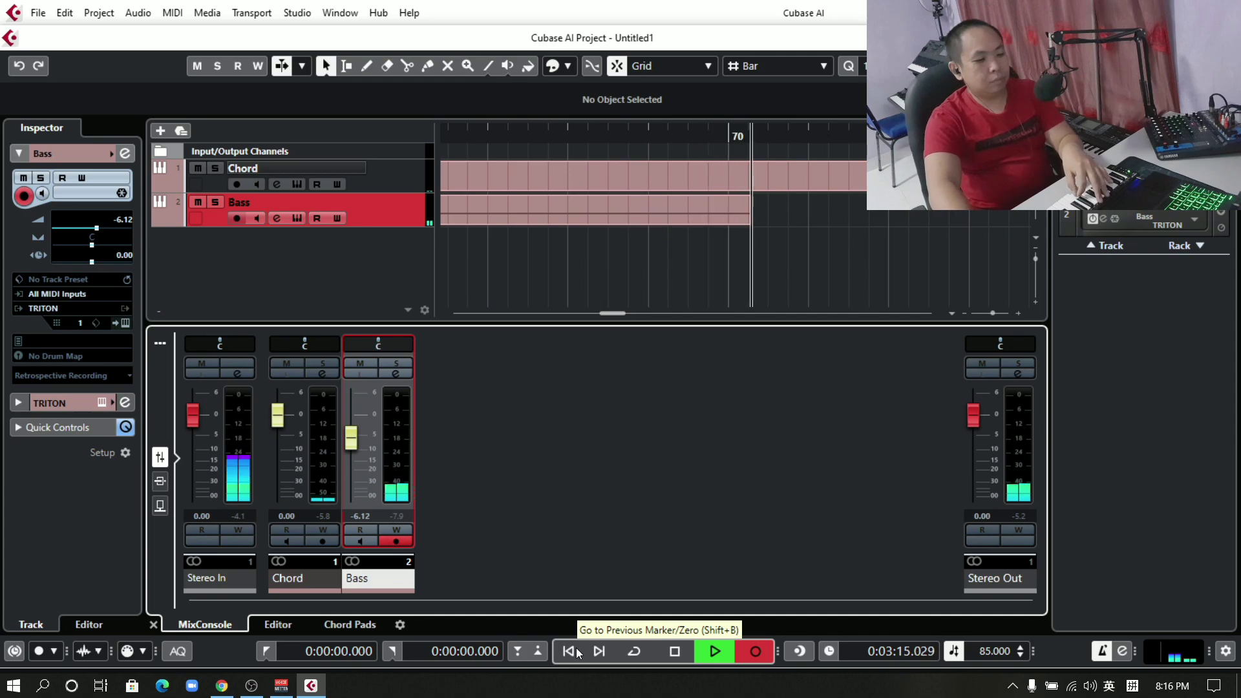
{"action": "left_click", "coordinate": [676, 652]}
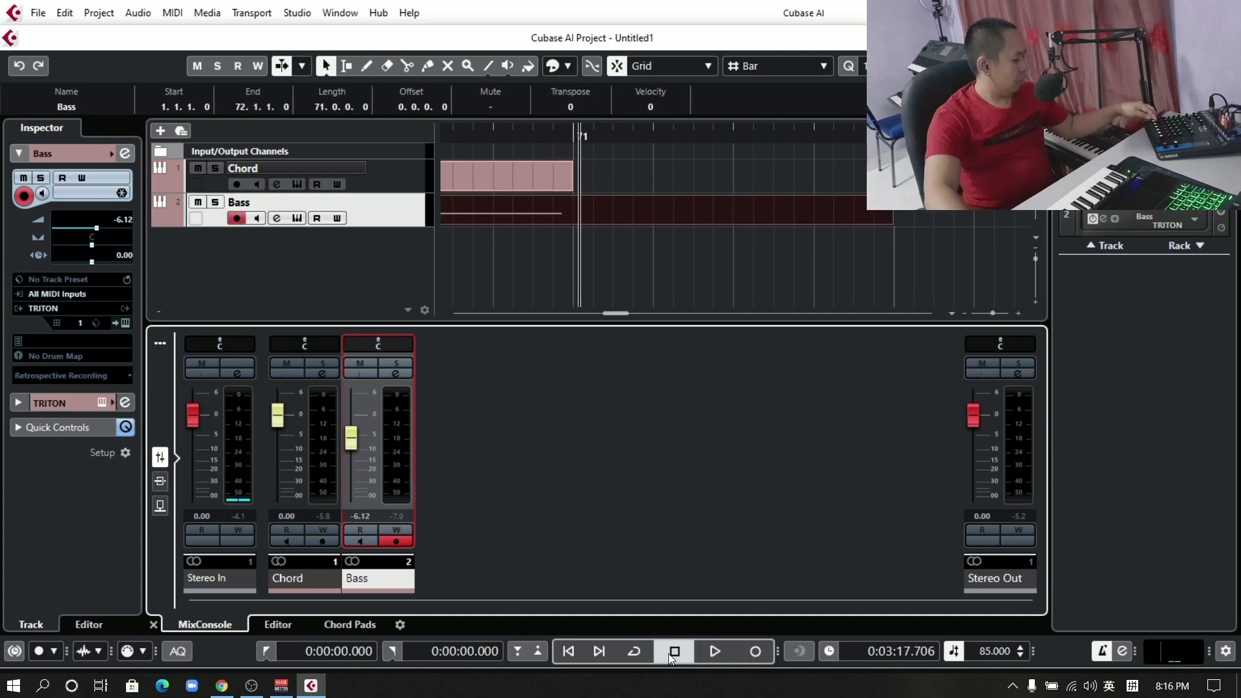
Add an instrument track using Groove Agent SE from the Drum category, routed to Stereo Out.
{"action": "right_click", "coordinate": [317, 252]}
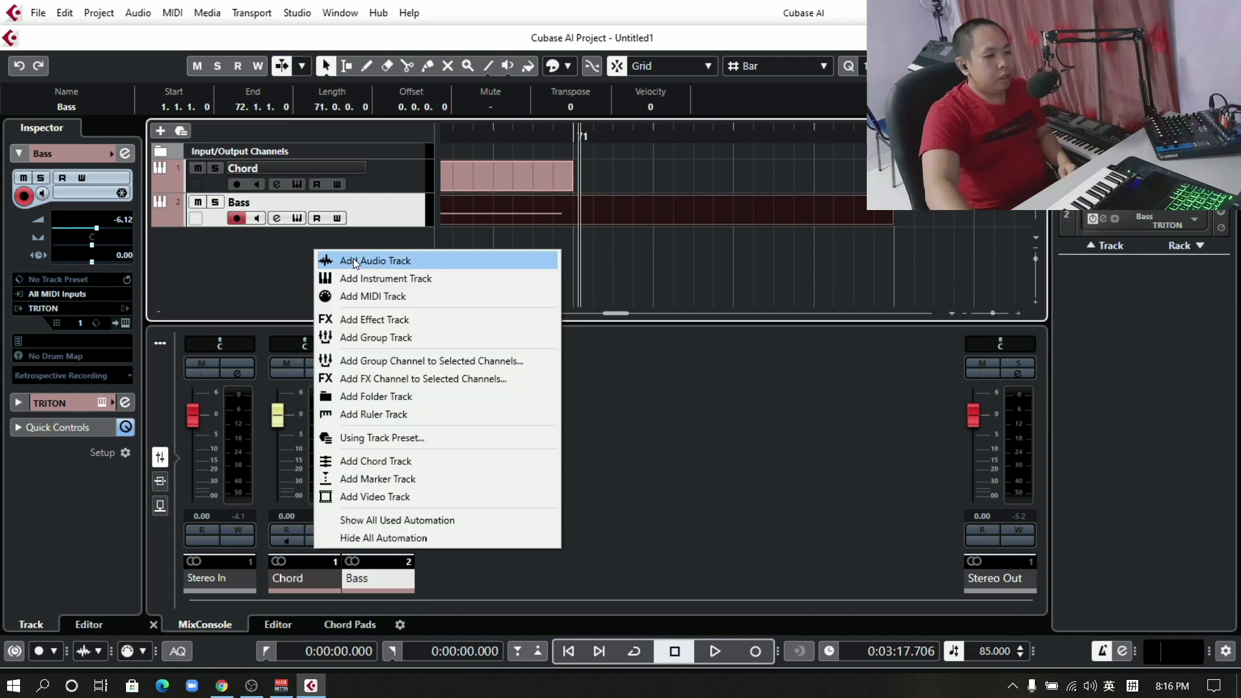
{"action": "left_click", "coordinate": [455, 283]}
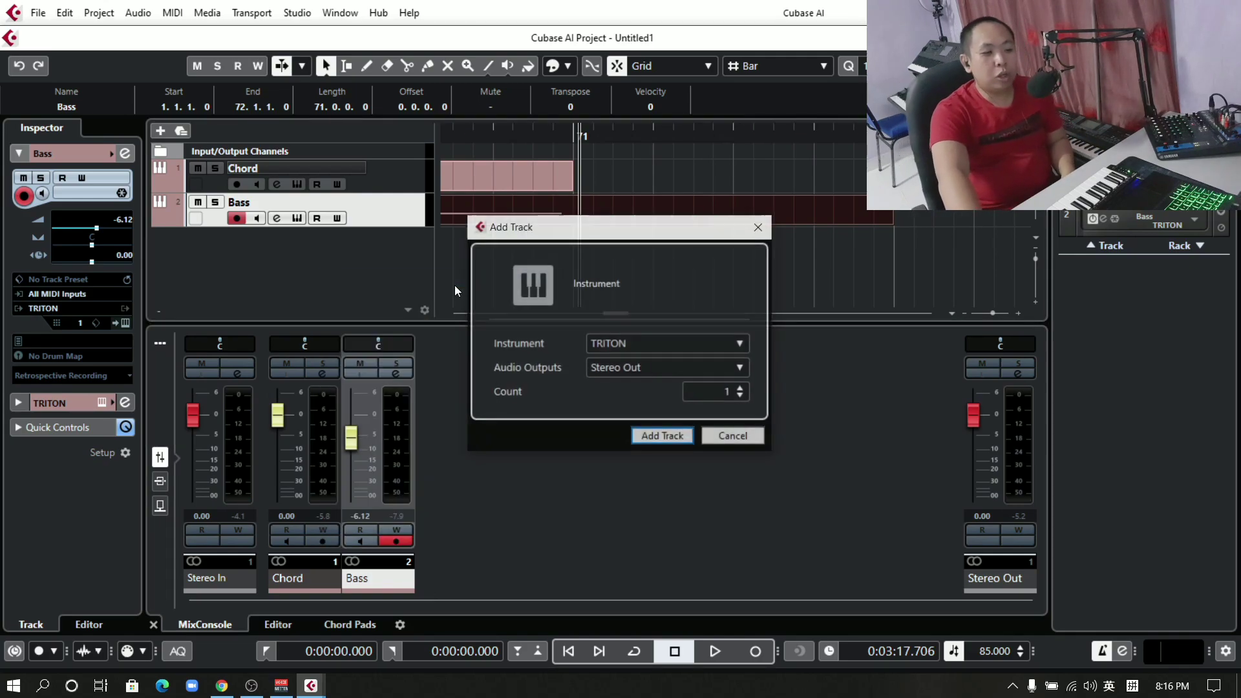
{"action": "left_click", "coordinate": [721, 346]}
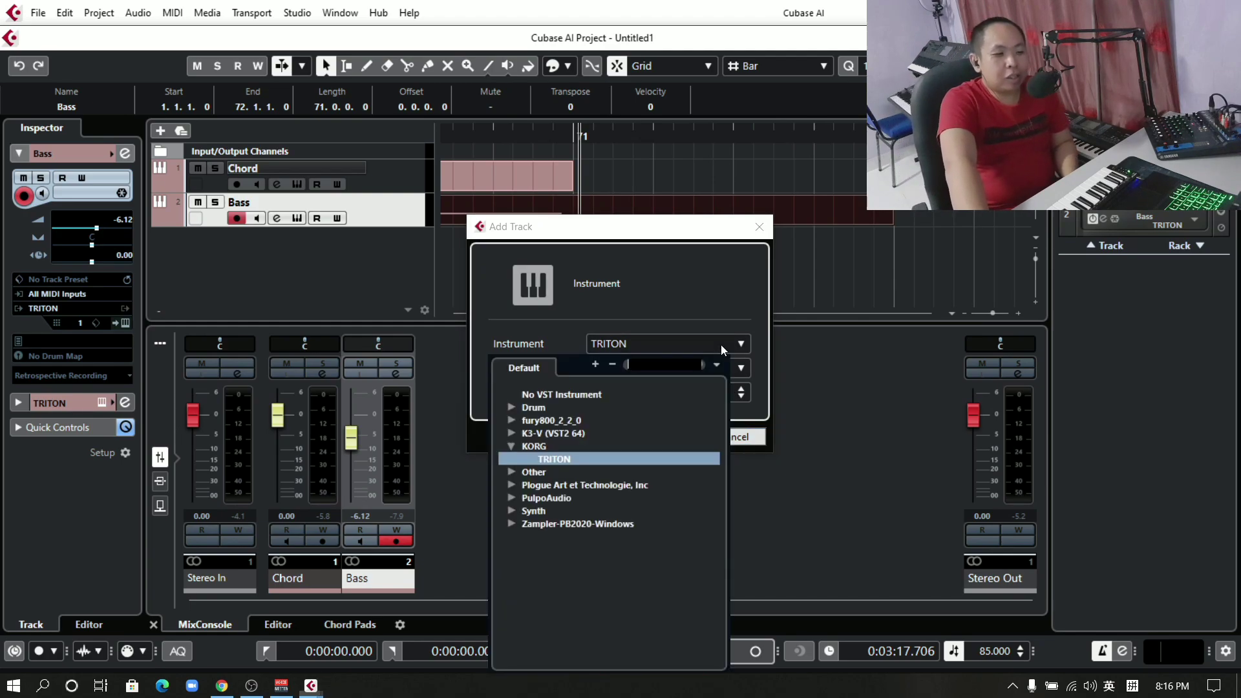
{"action": "double_click", "coordinate": [541, 406]}
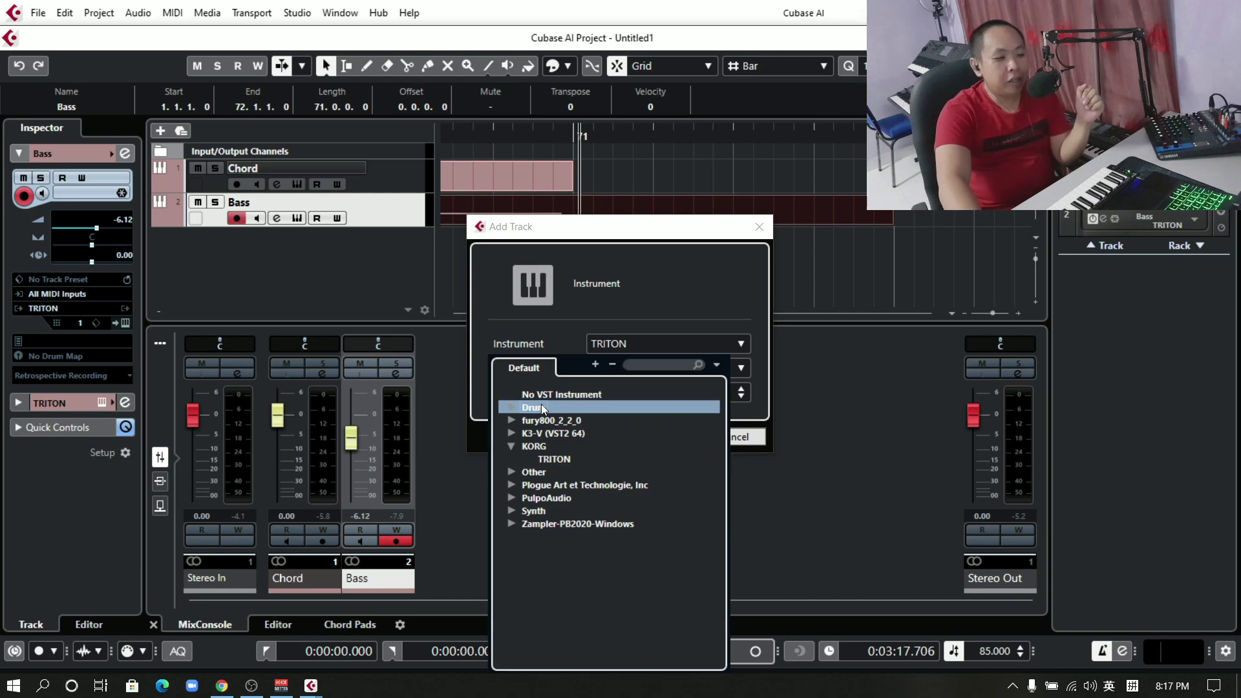
{"action": "left_click", "coordinate": [556, 420]}
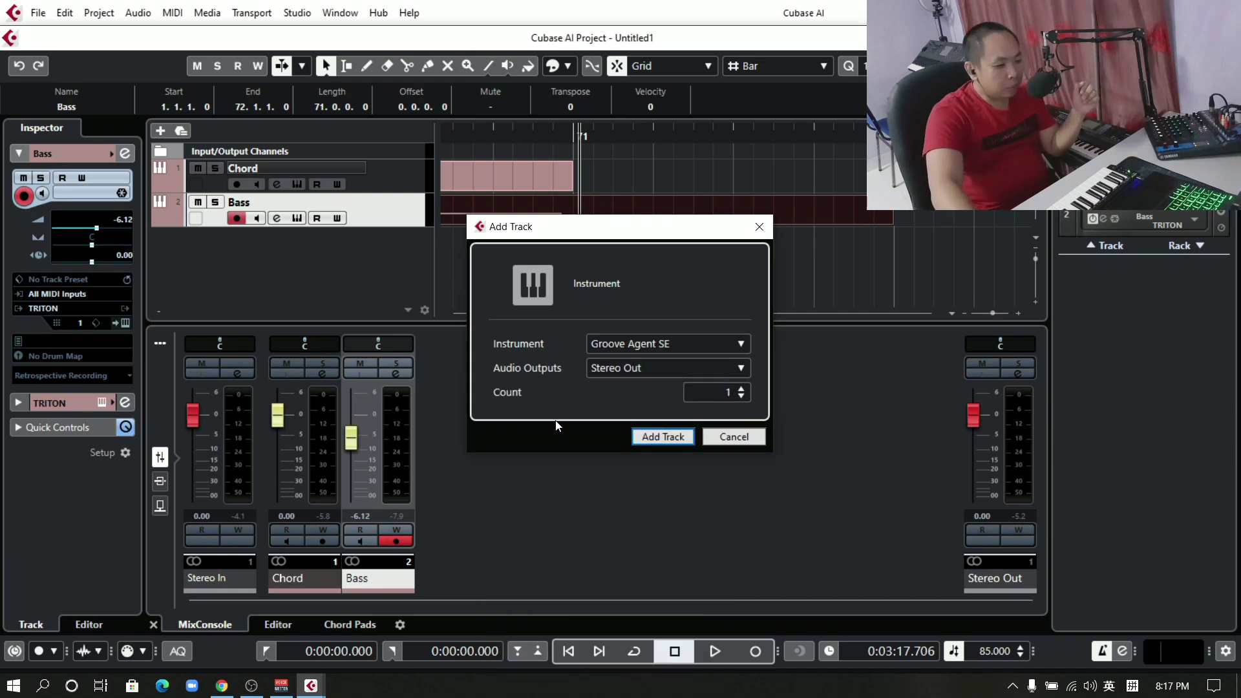
{"action": "left_click", "coordinate": [652, 435]}
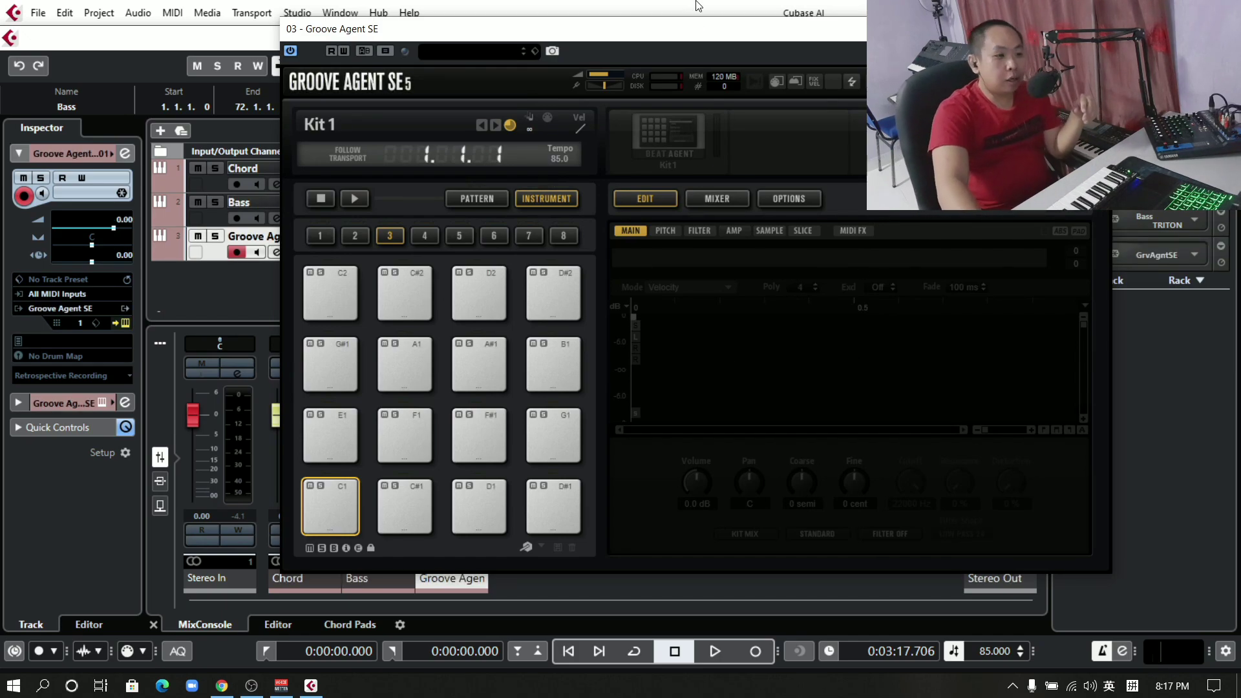
Load the Roland MT32 kit into Groove Agent SE and close its window.
{"action": "left_click_drag", "start_coordinate": [642, 38], "coordinate": [652, 48]}
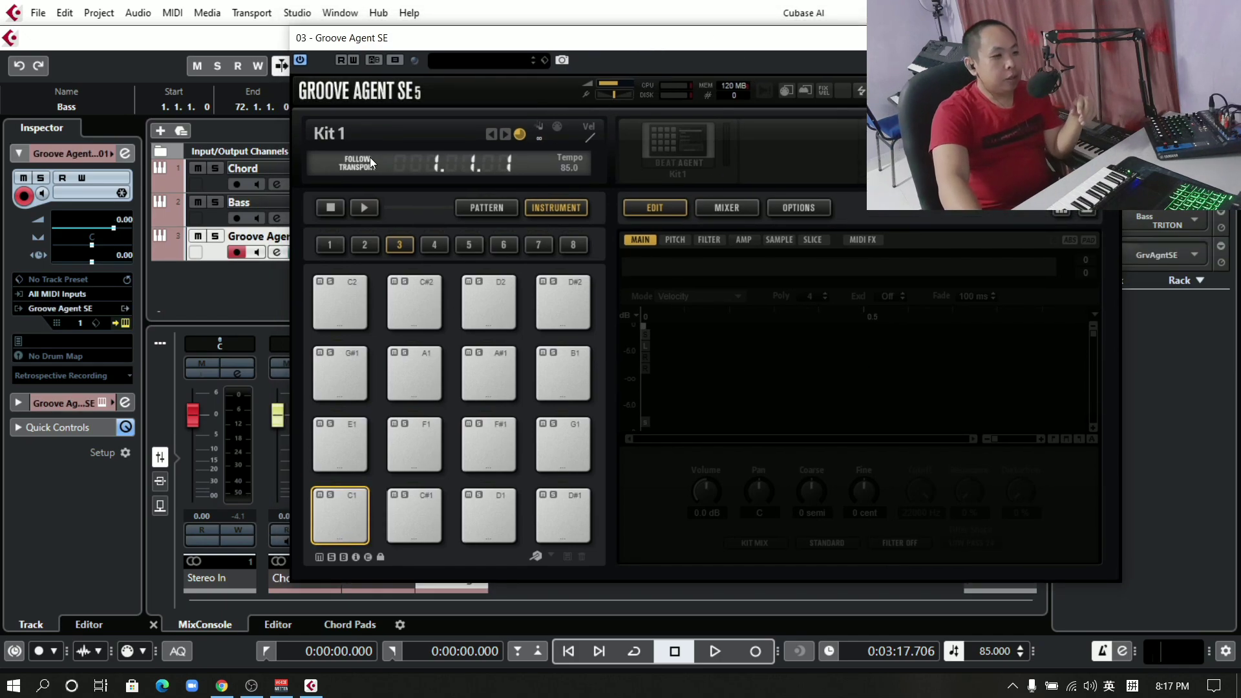
{"action": "left_click", "coordinate": [377, 130]}
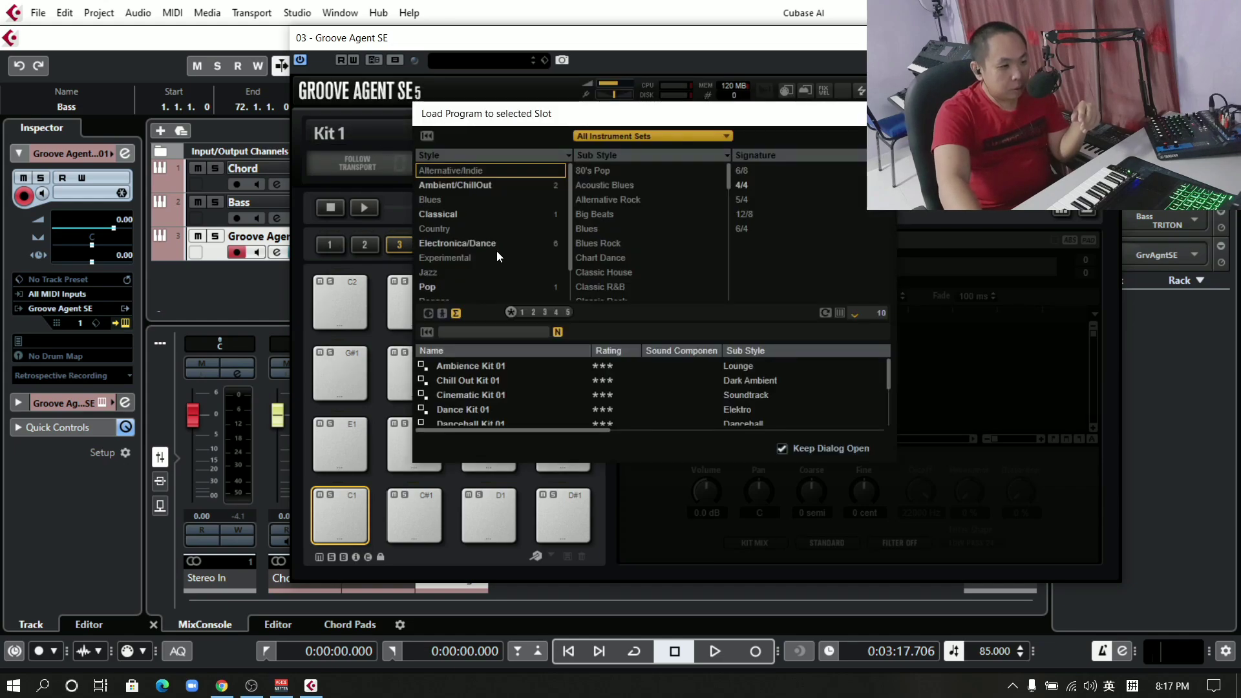
{"action": "left_click", "coordinate": [509, 409]}
{"action": "double_click", "coordinate": [510, 409]}
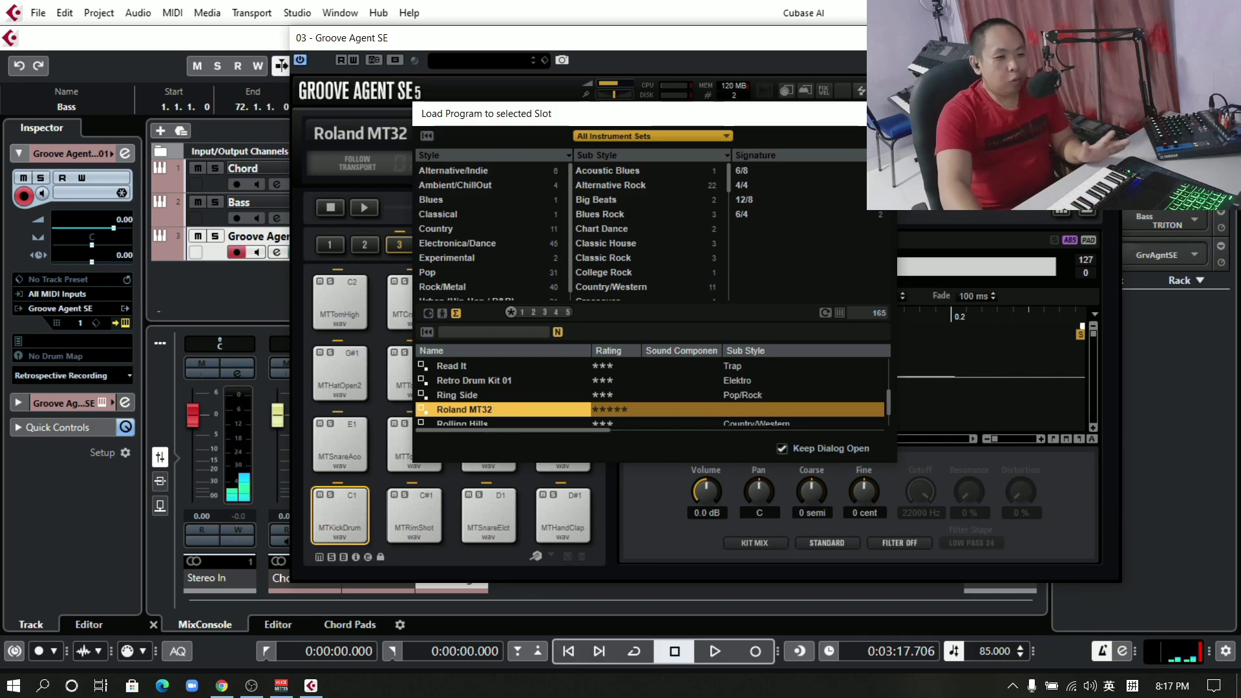
{"action": "key", "text": "Escape"}
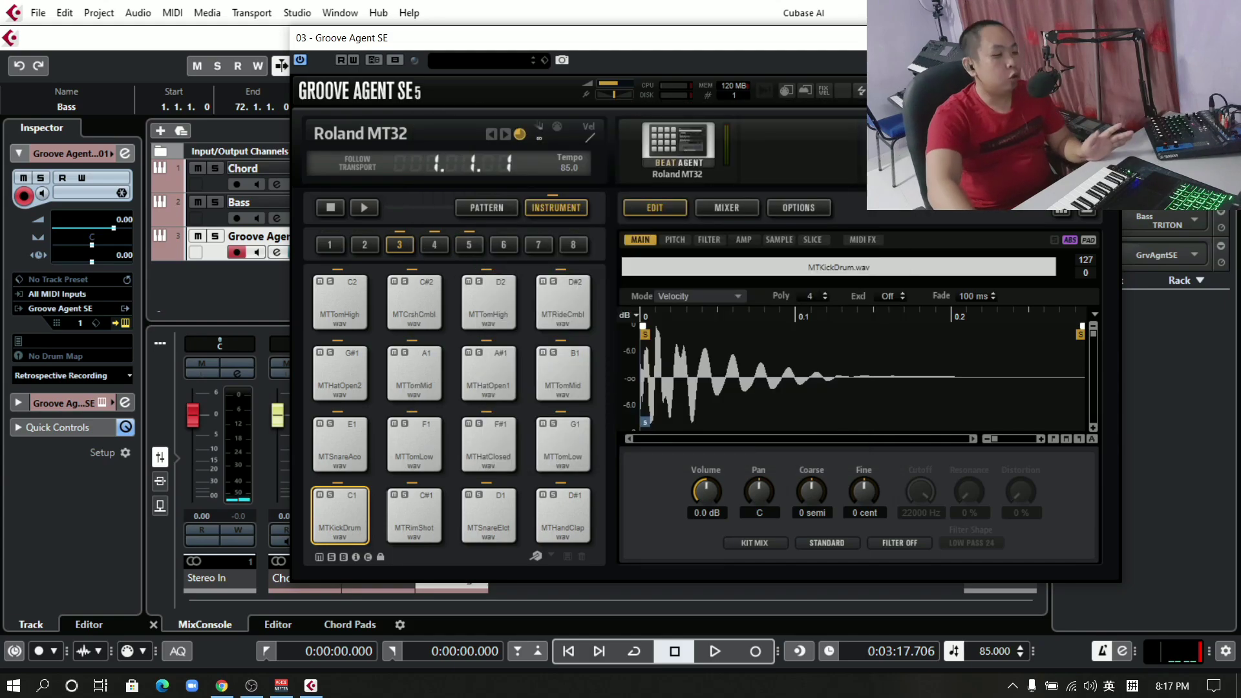
{"action": "key", "text": "ctrl+w"}
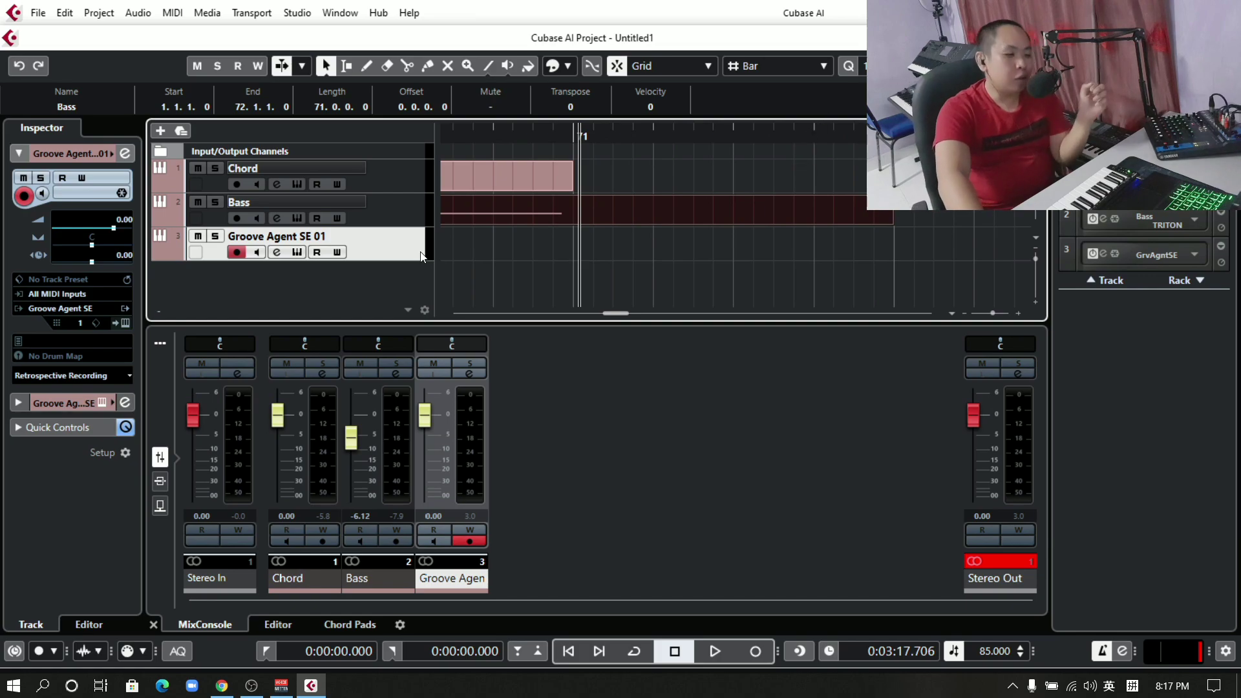
Lower the Groove Agent SE channel's level to about -5.54 dB and record the drum part from the project start to nearly bar 70.
{"action": "left_click_drag", "start_coordinate": [420, 415], "coordinate": [424, 421]}
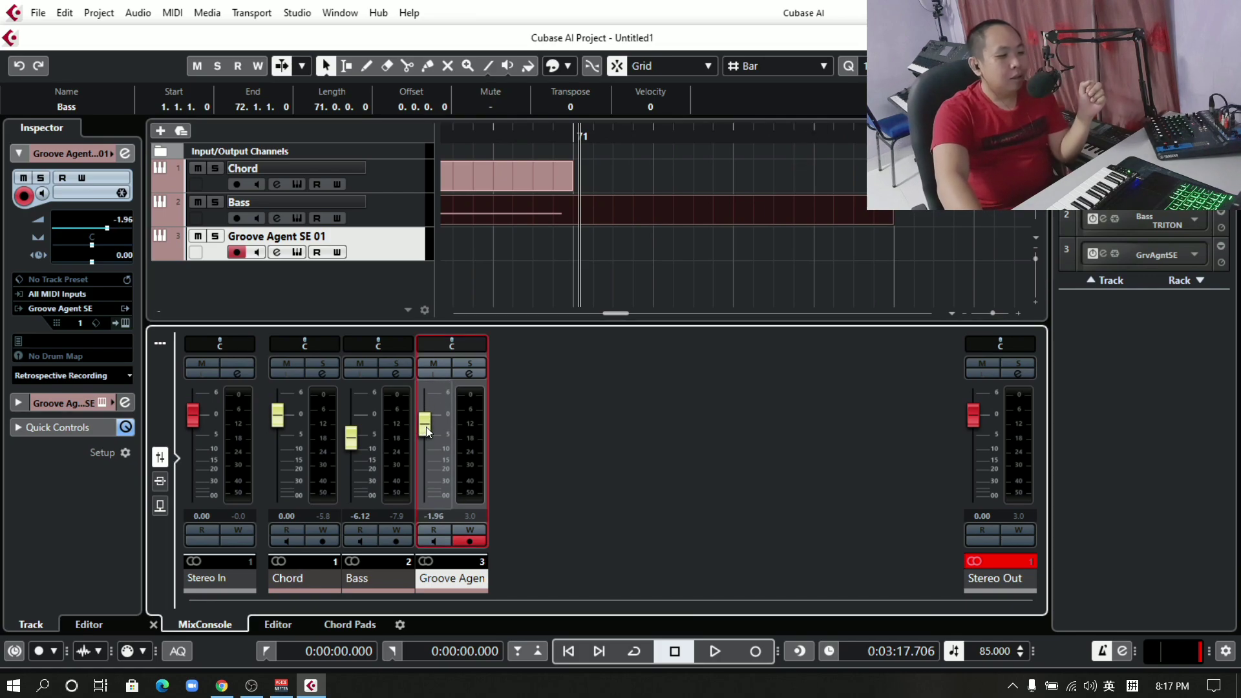
{"action": "left_click", "coordinate": [430, 442]}
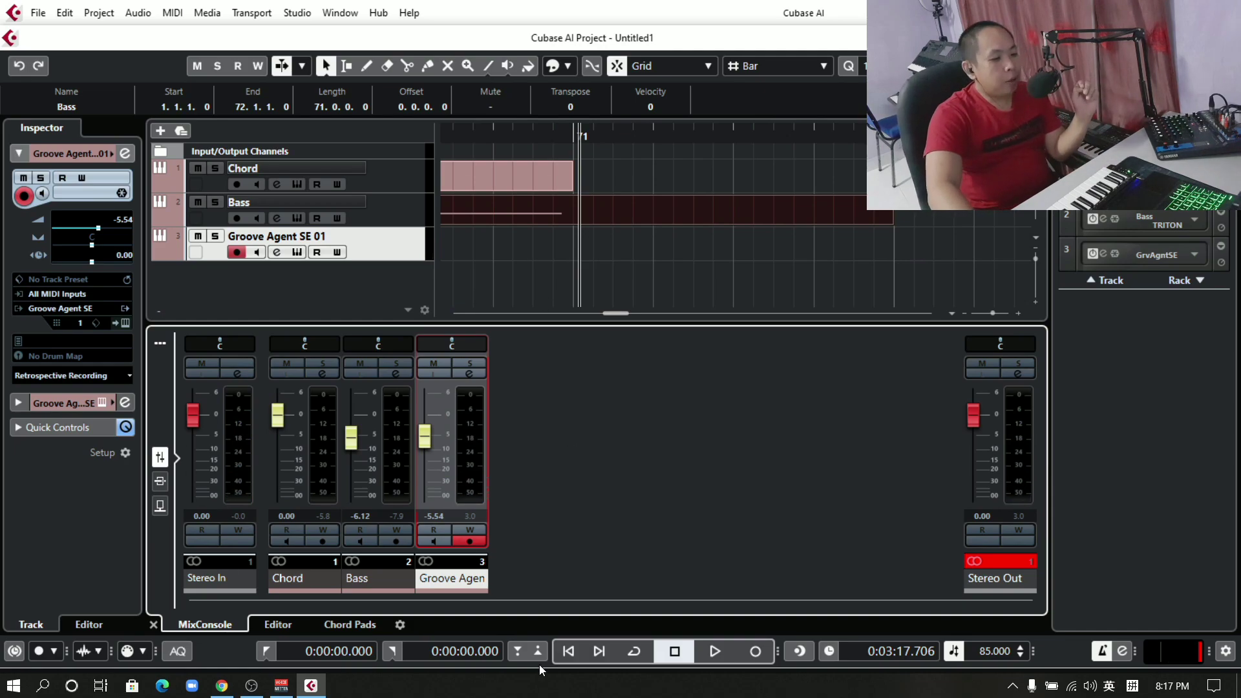
{"action": "left_click", "coordinate": [568, 651]}
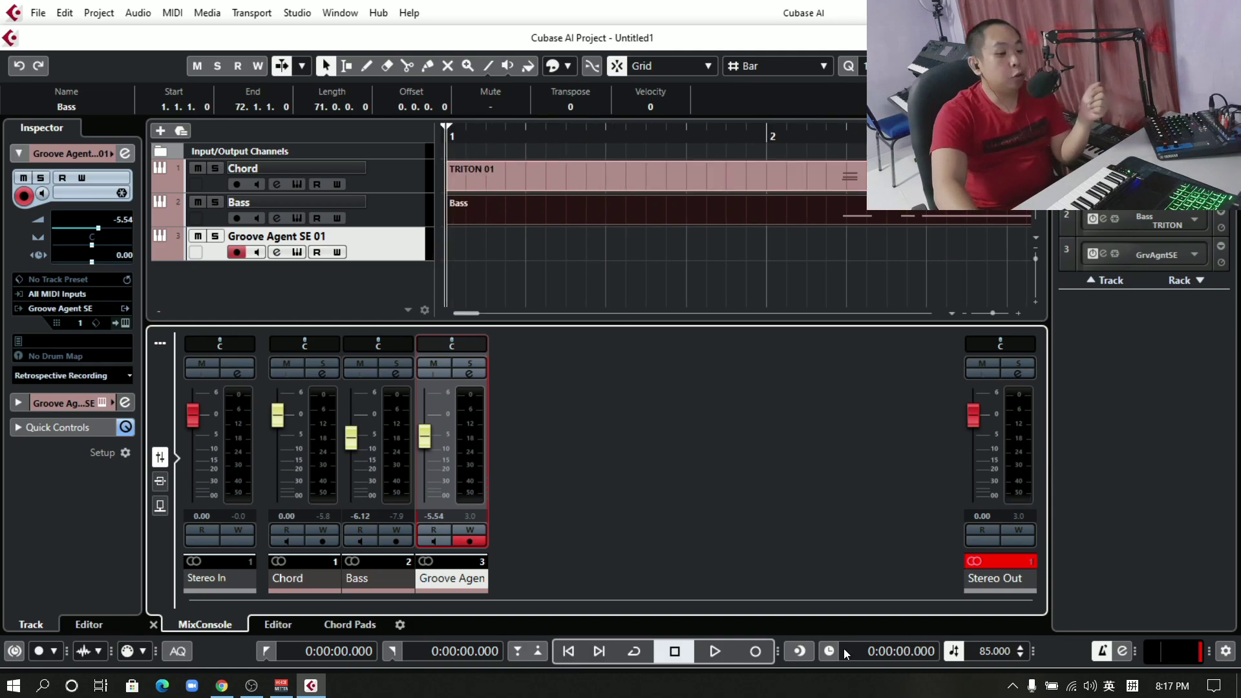
{"action": "left_click", "coordinate": [756, 652]}
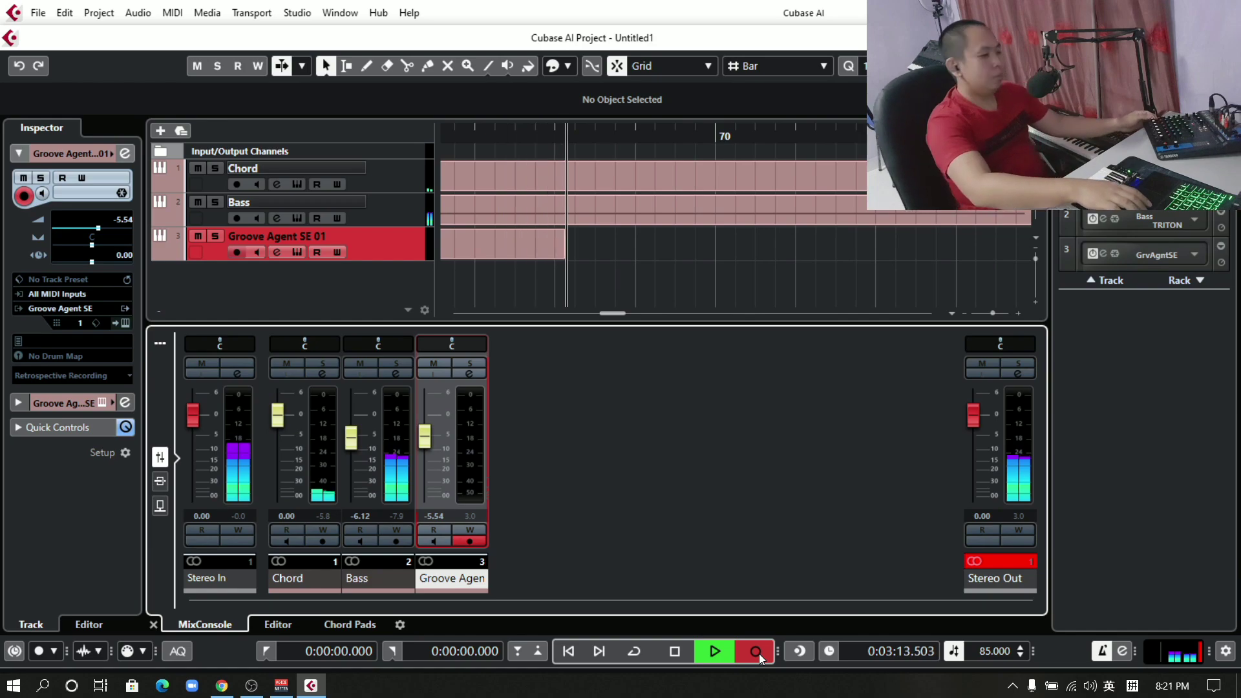
{"action": "key", "text": "space"}
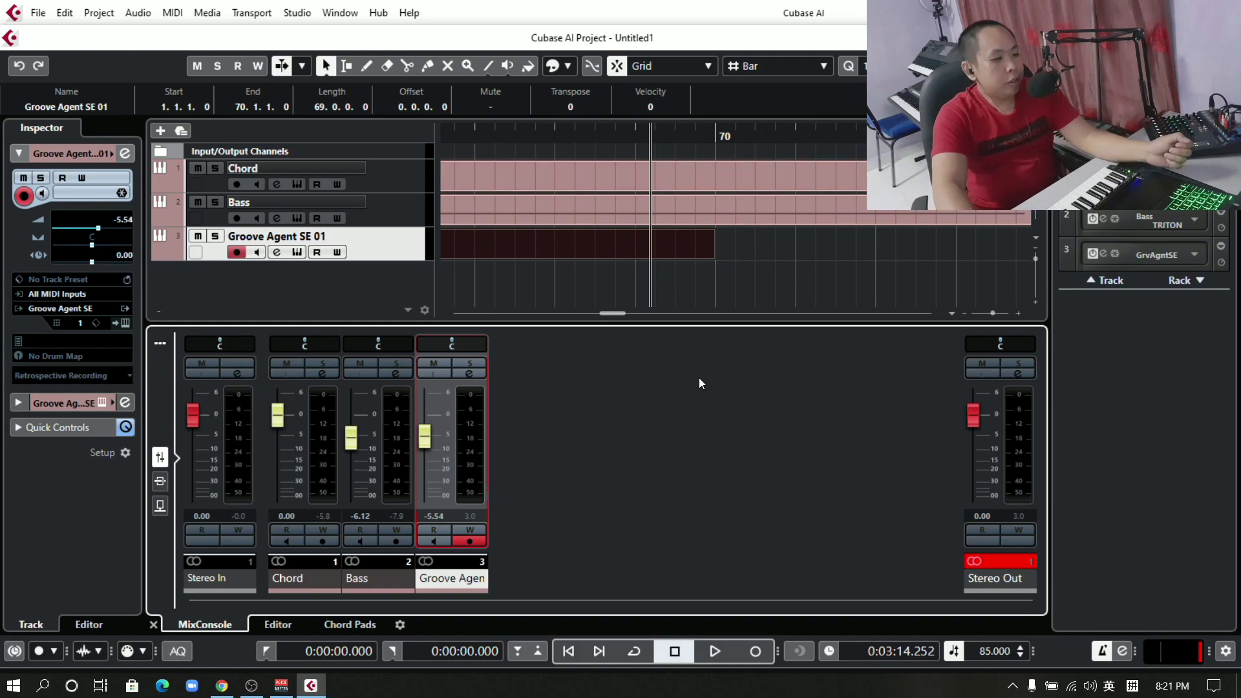
Return to the project start and select the recorded Chord, Bass and Groove Agent SE parts in turn.
{"action": "left_click", "coordinate": [568, 650]}
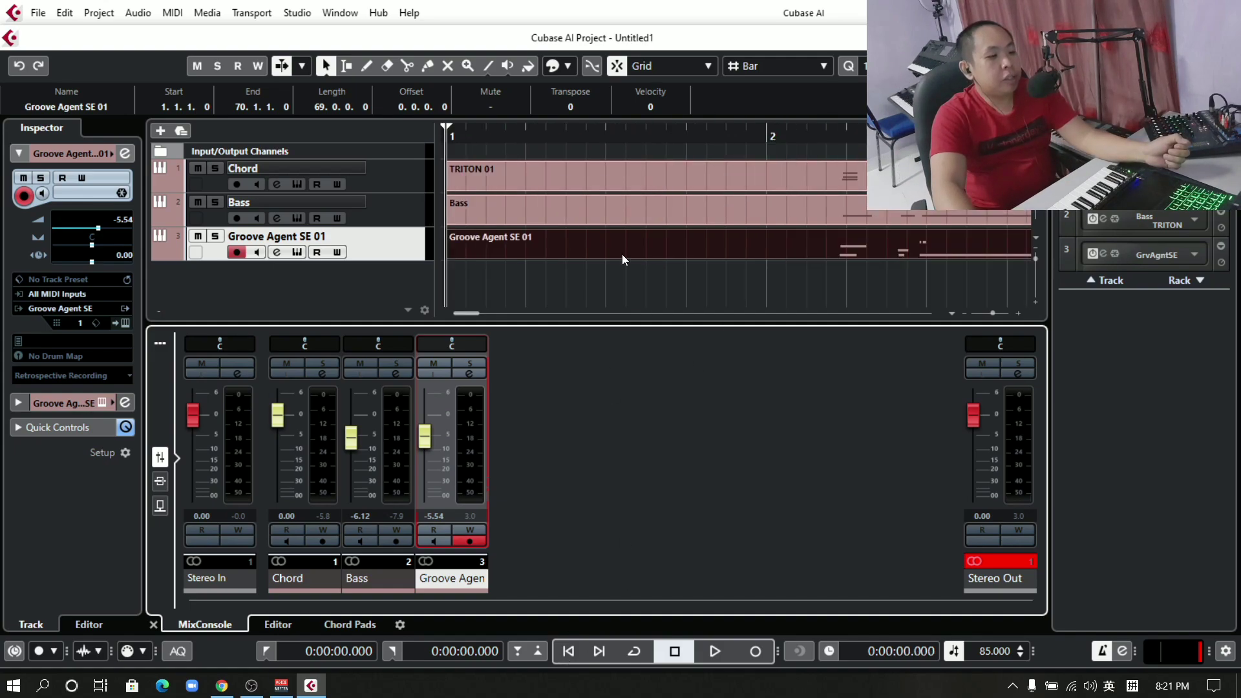
{"action": "left_click", "coordinate": [653, 189]}
{"action": "left_click", "coordinate": [655, 218]}
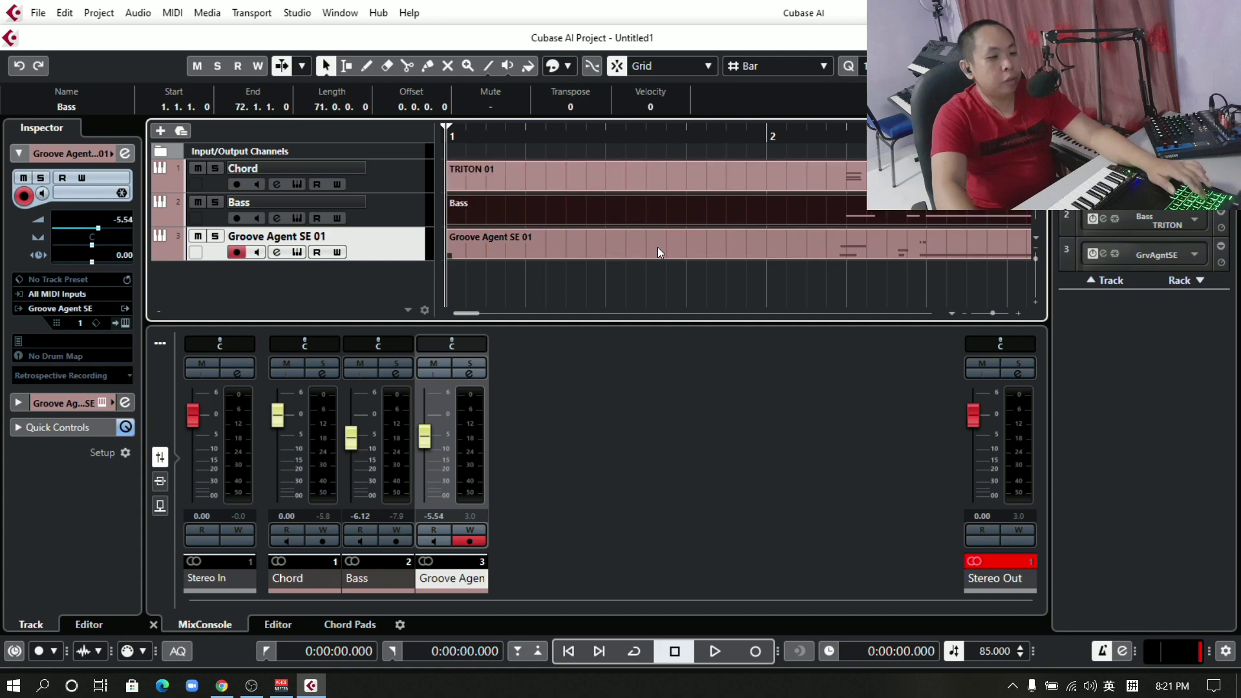
{"action": "left_click", "coordinate": [658, 247]}
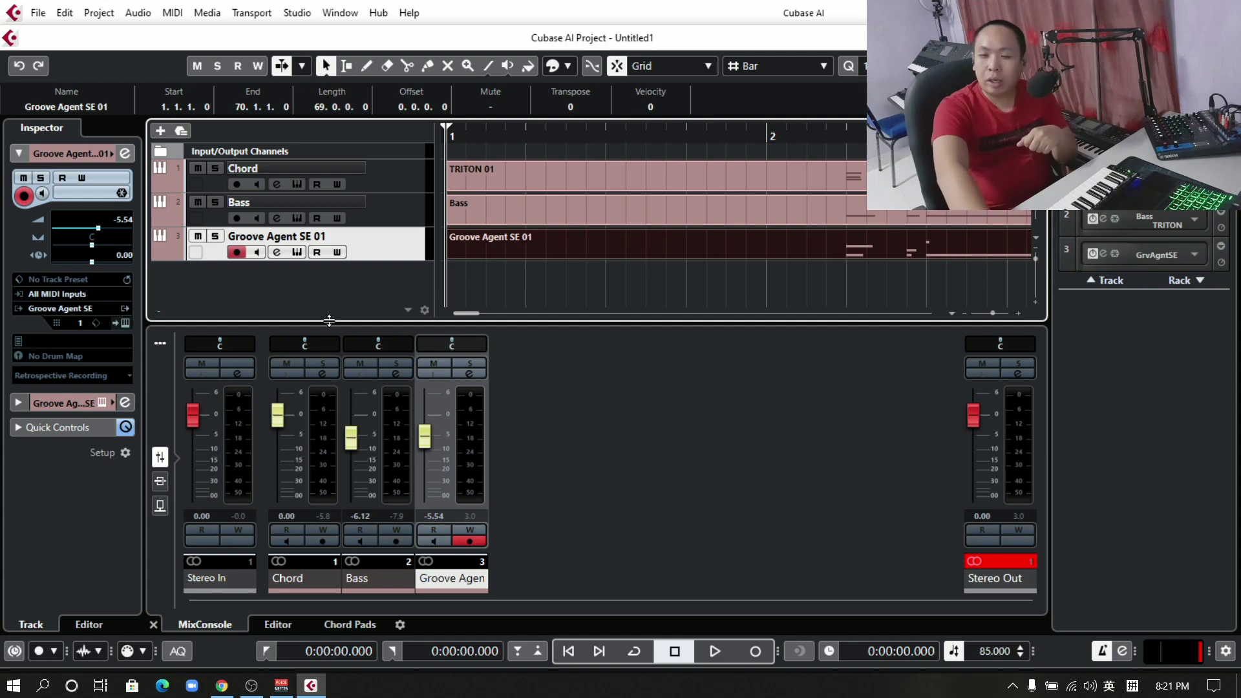
Add another instrument track using the KORG TRITON instrument.
{"action": "right_click", "coordinate": [320, 277]}
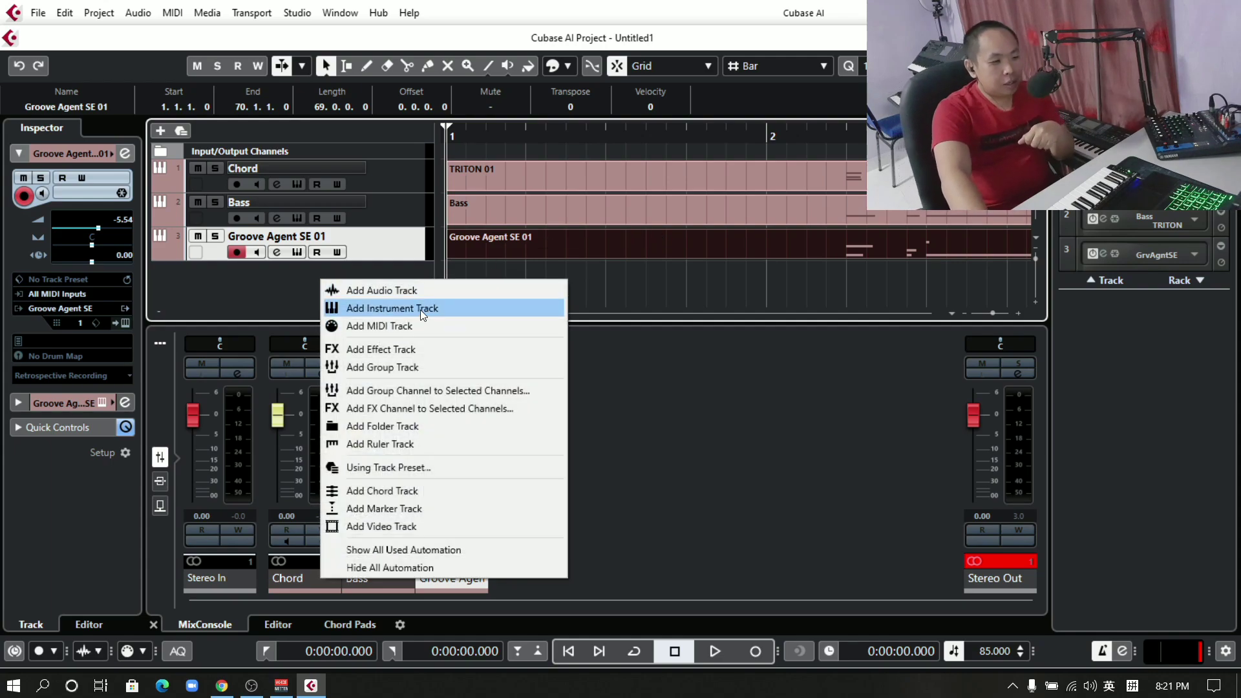
{"action": "left_click", "coordinate": [420, 306]}
{"action": "left_click", "coordinate": [685, 348]}
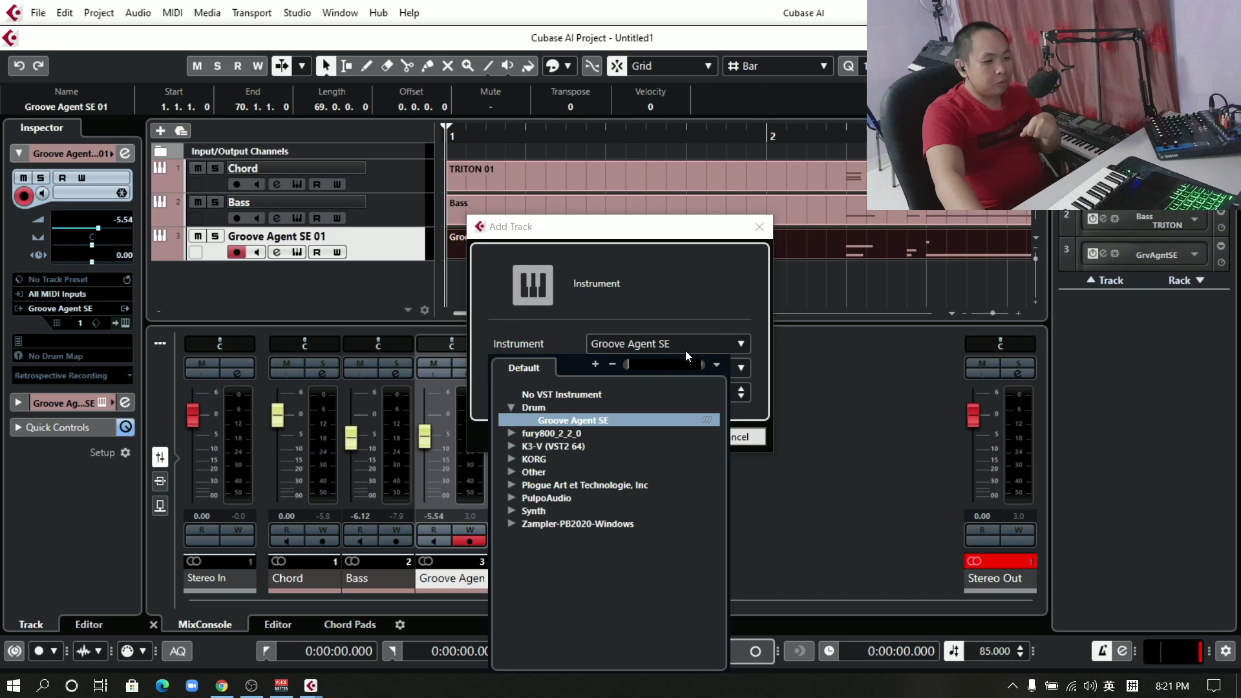
{"action": "left_click", "coordinate": [573, 421]}
{"action": "left_click", "coordinate": [619, 344]}
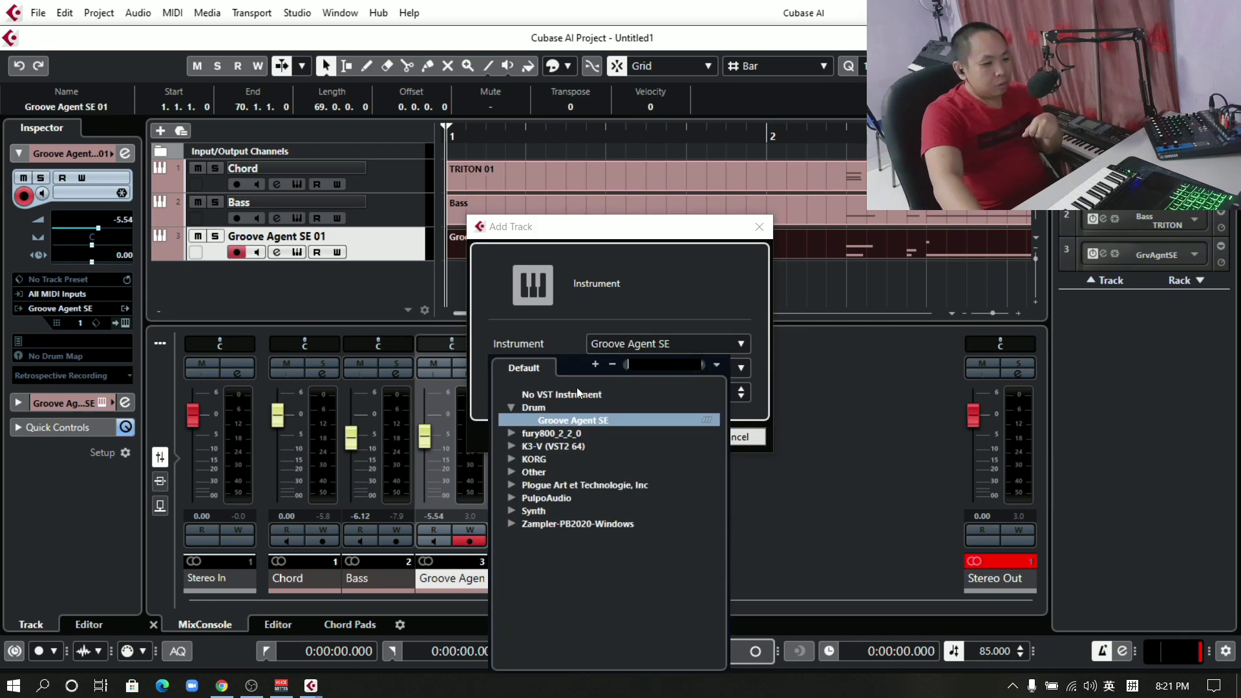
{"action": "left_click", "coordinate": [534, 405]}
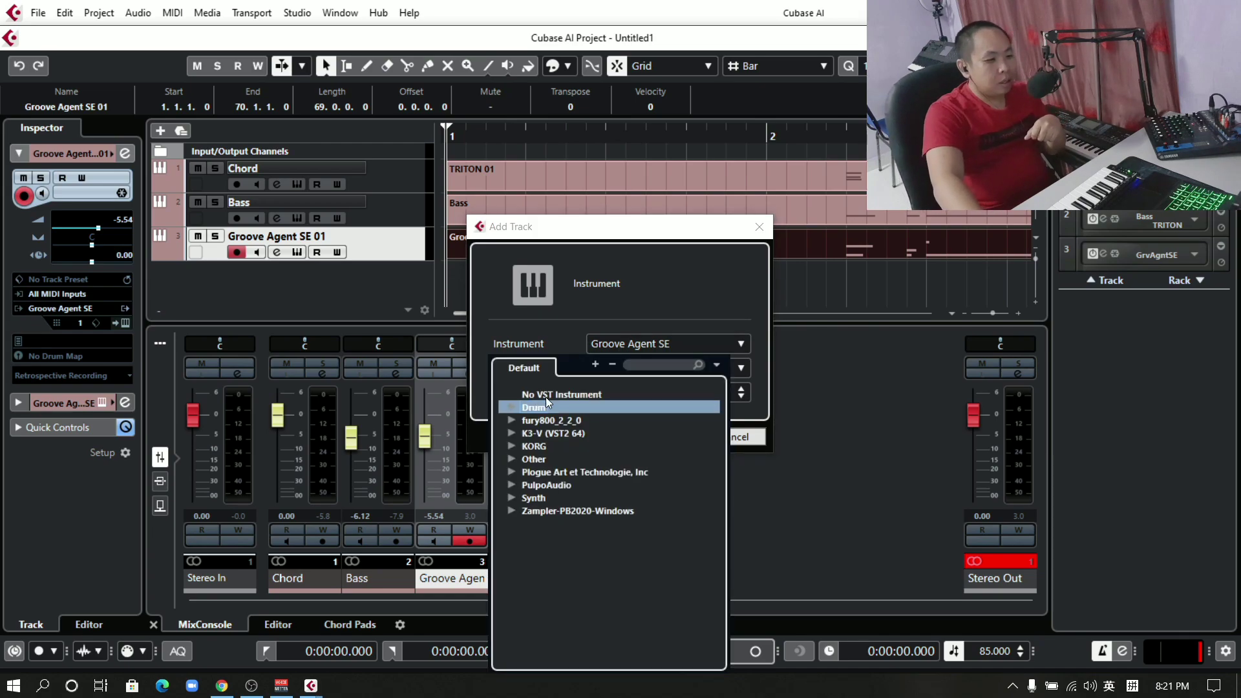
{"action": "left_click", "coordinate": [543, 446]}
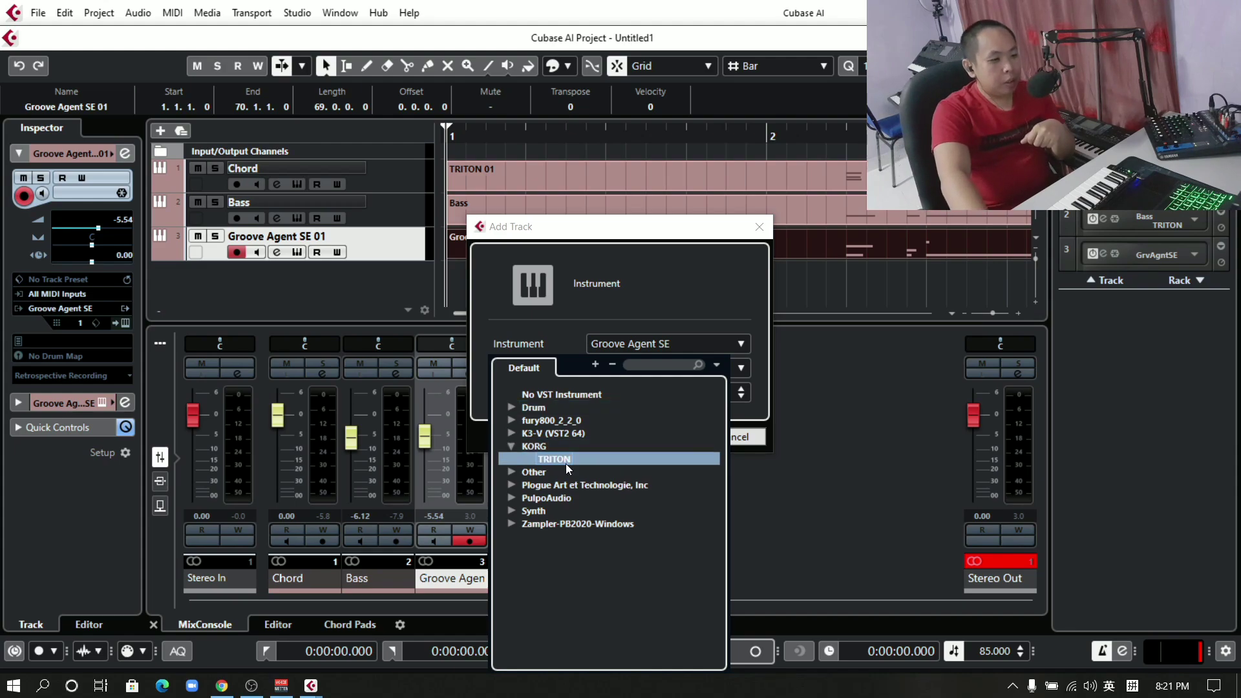
{"action": "left_click", "coordinate": [564, 460]}
{"action": "left_click", "coordinate": [658, 438]}
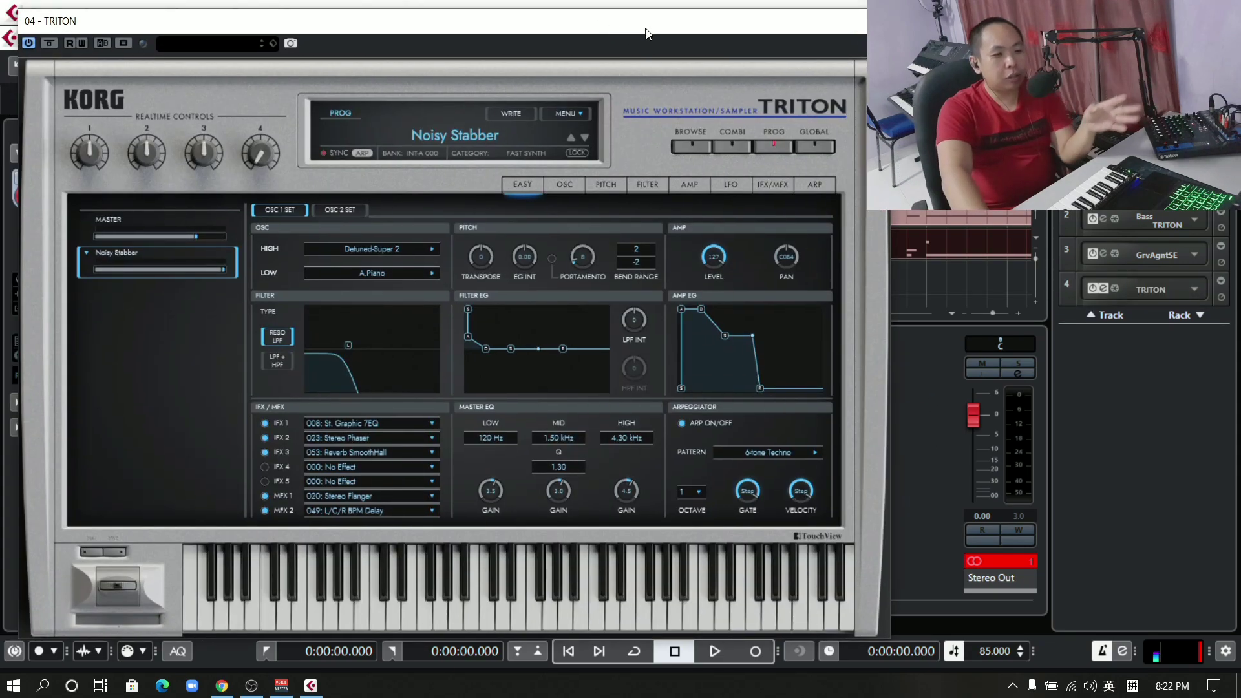
Load the Standard Kit program from the Drums category into the new track's TRITON and close the instrument window.
{"action": "left_click_drag", "start_coordinate": [647, 31], "coordinate": [837, 30]}
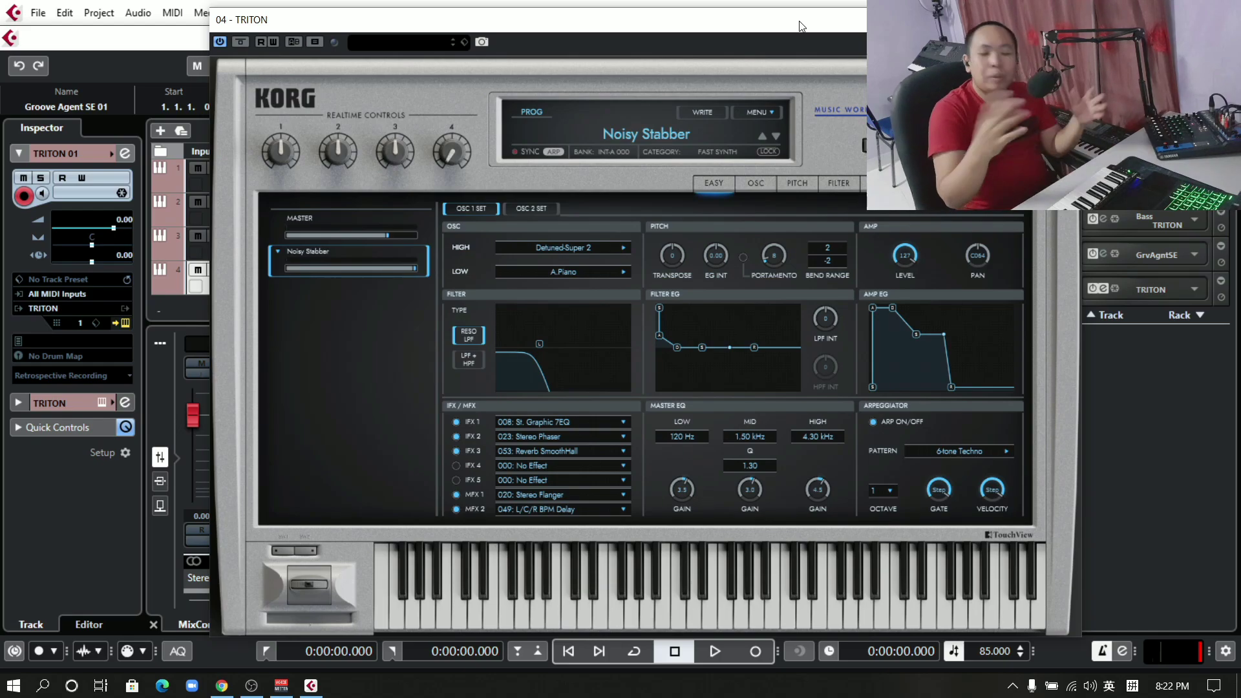
{"action": "left_click", "coordinate": [645, 137]}
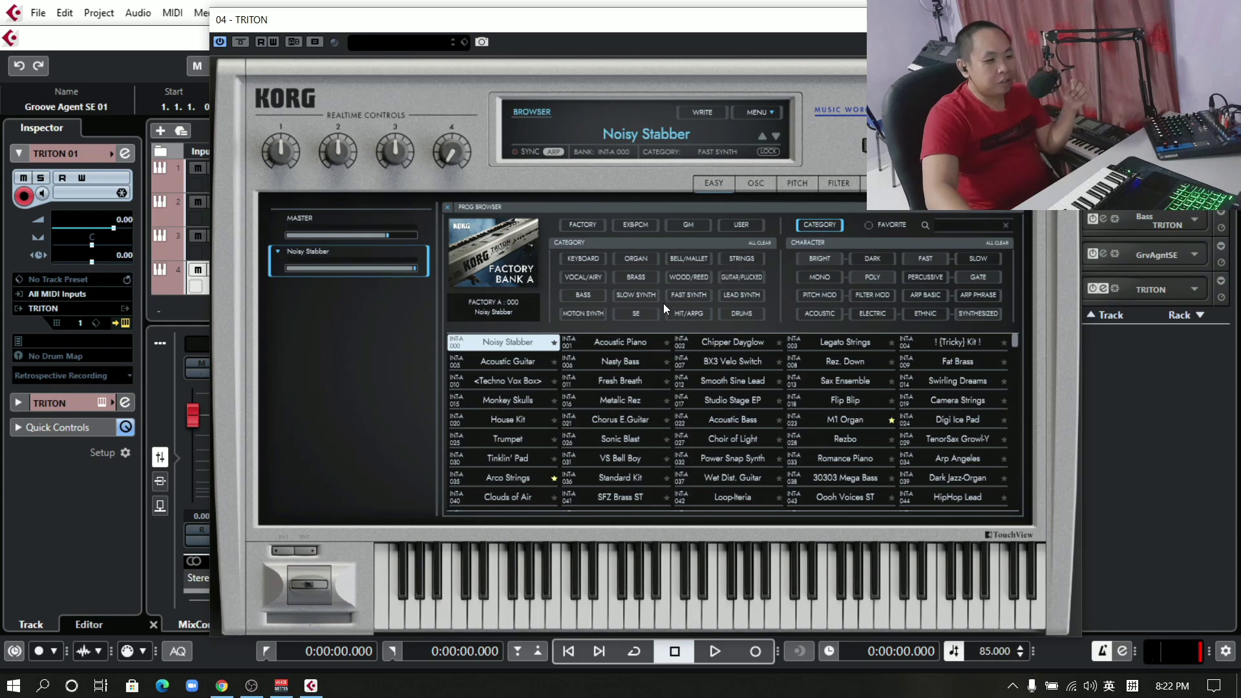
{"action": "left_click", "coordinate": [734, 314]}
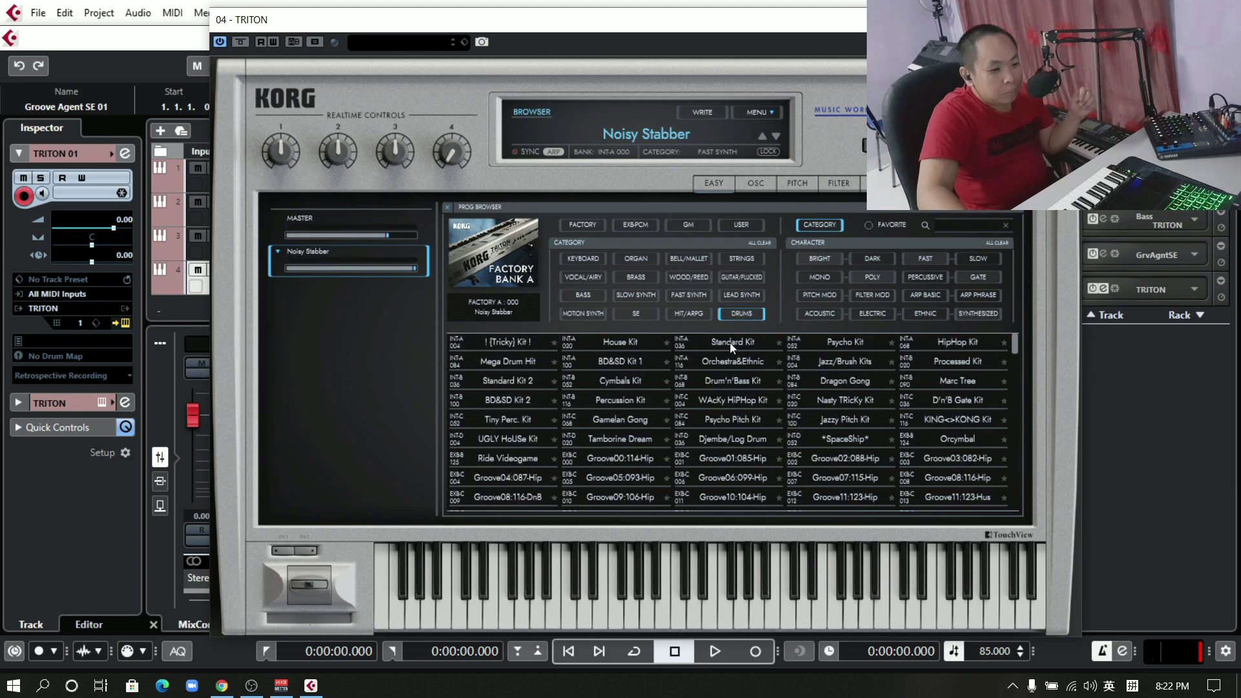
{"action": "double_click", "coordinate": [730, 342]}
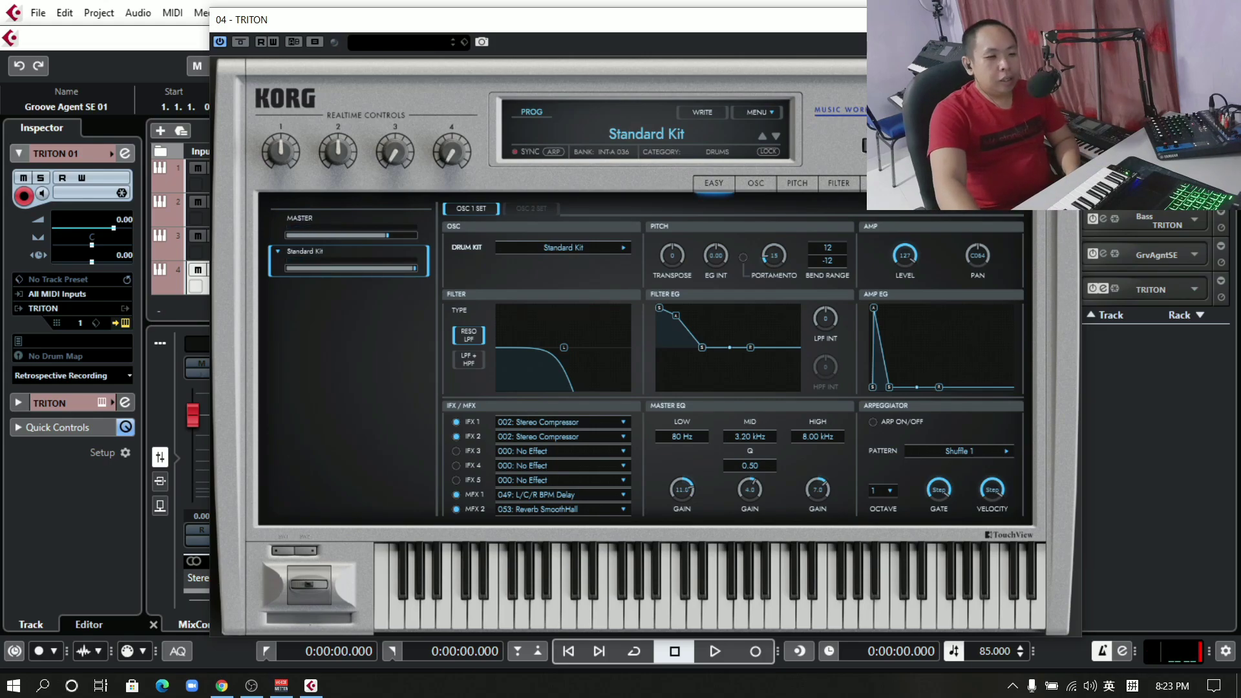
{"action": "key", "text": "Escape"}
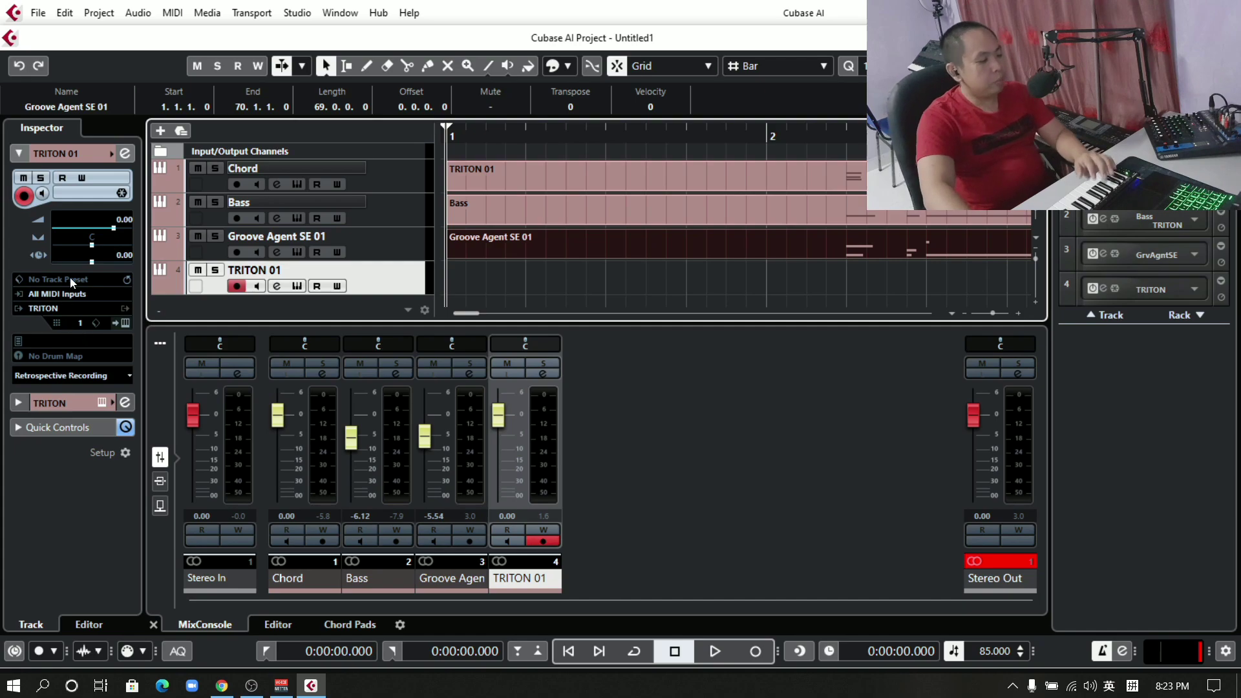
Insert the Voxengo OldSkoolVerb reverb as the first audio insert on the TRITON 01 track.
{"action": "left_click", "coordinate": [22, 401]}
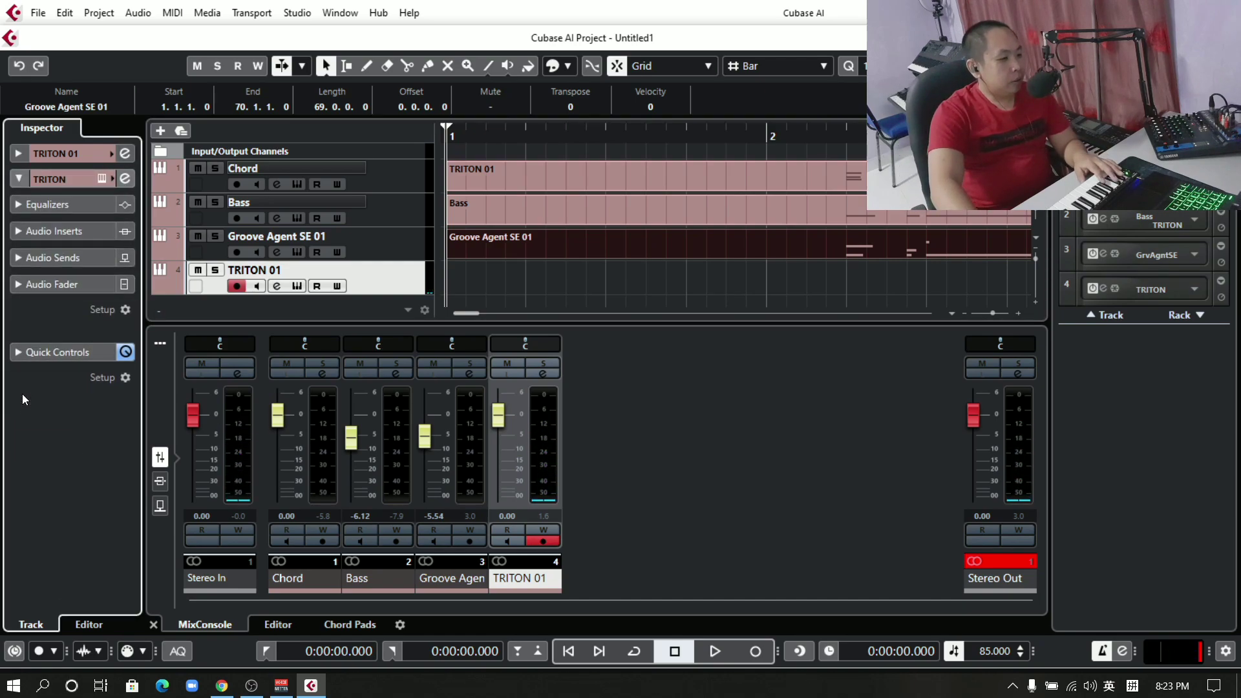
{"action": "left_click", "coordinate": [80, 229]}
{"action": "left_click", "coordinate": [117, 239]}
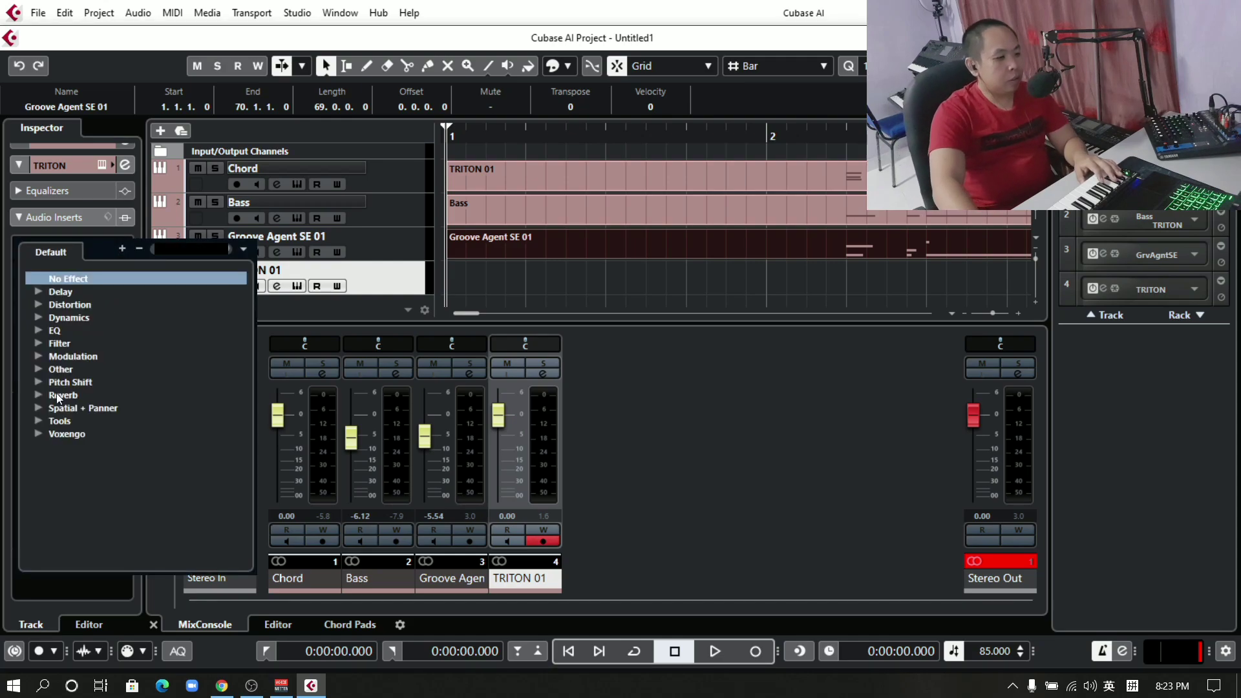
{"action": "left_click", "coordinate": [74, 431]}
{"action": "left_click", "coordinate": [92, 446]}
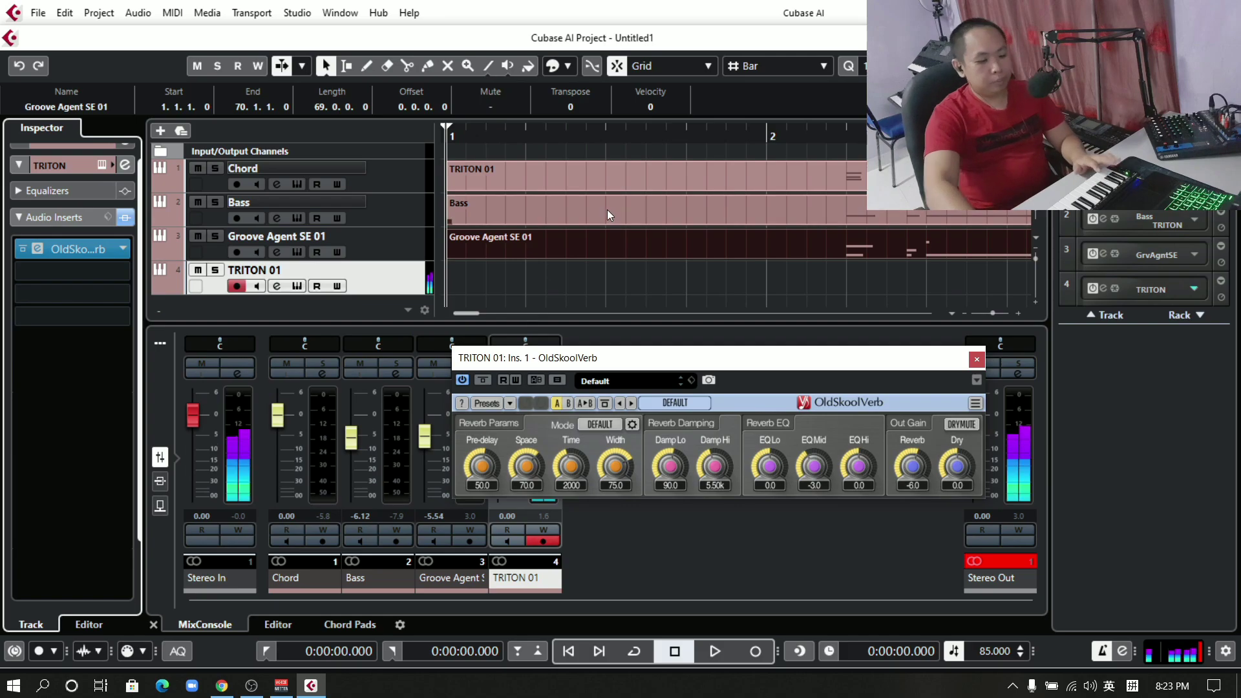
Apply the Grand Hall preset to OldSkoolVerb after trying OldSkoolSinger.
{"action": "left_click", "coordinate": [660, 374]}
{"action": "left_click", "coordinate": [660, 376]}
{"action": "left_click", "coordinate": [660, 374]}
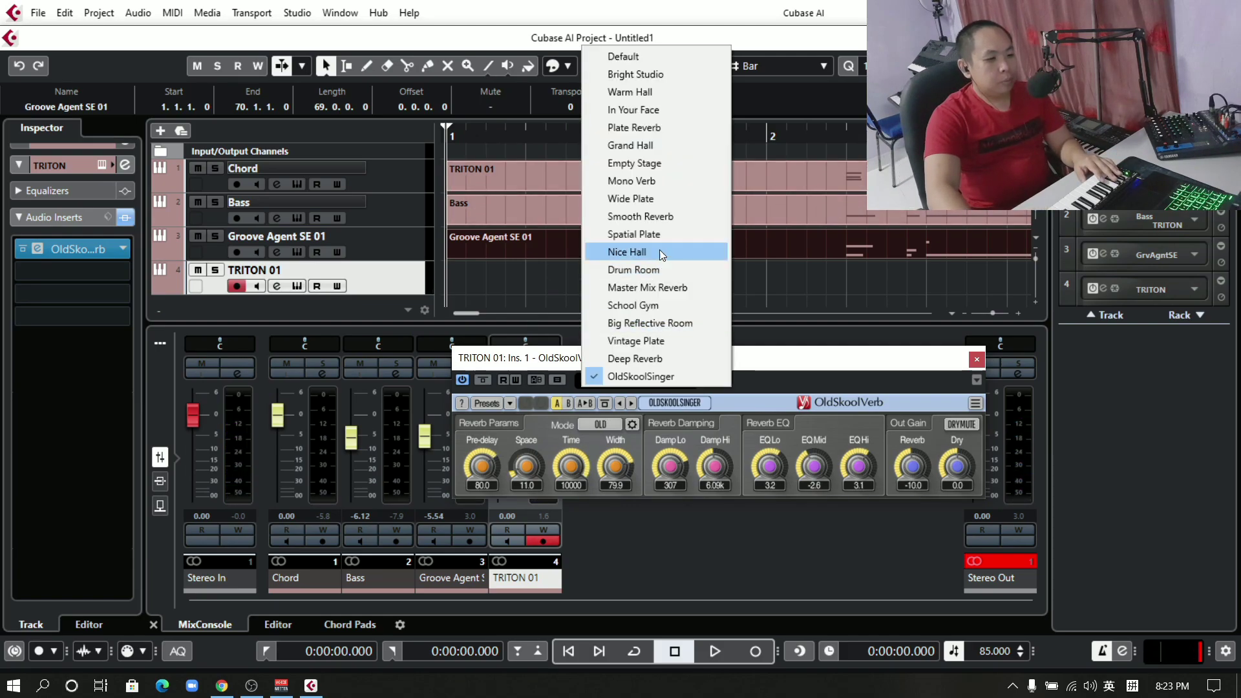
{"action": "left_click", "coordinate": [670, 146]}
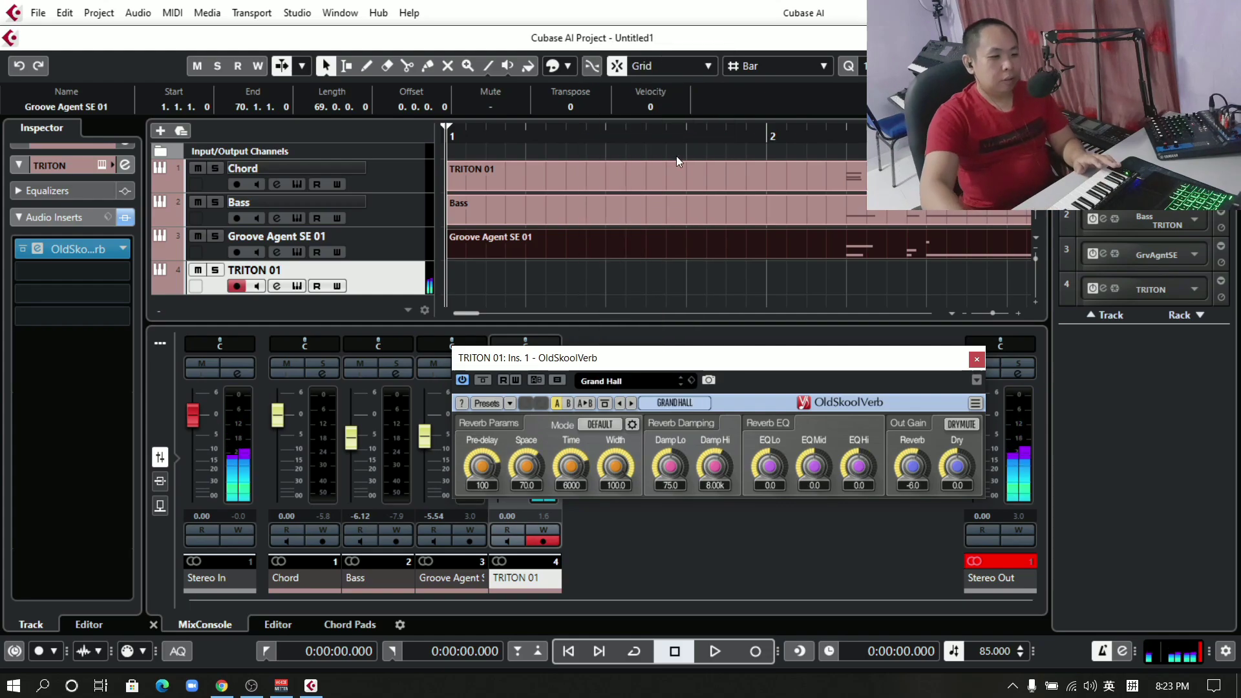
Try the Plate Reverb, OldSkoolSinger and Empty Stage presets in OldSkoolVerb, settling on Wide Plate.
{"action": "left_click", "coordinate": [630, 382]}
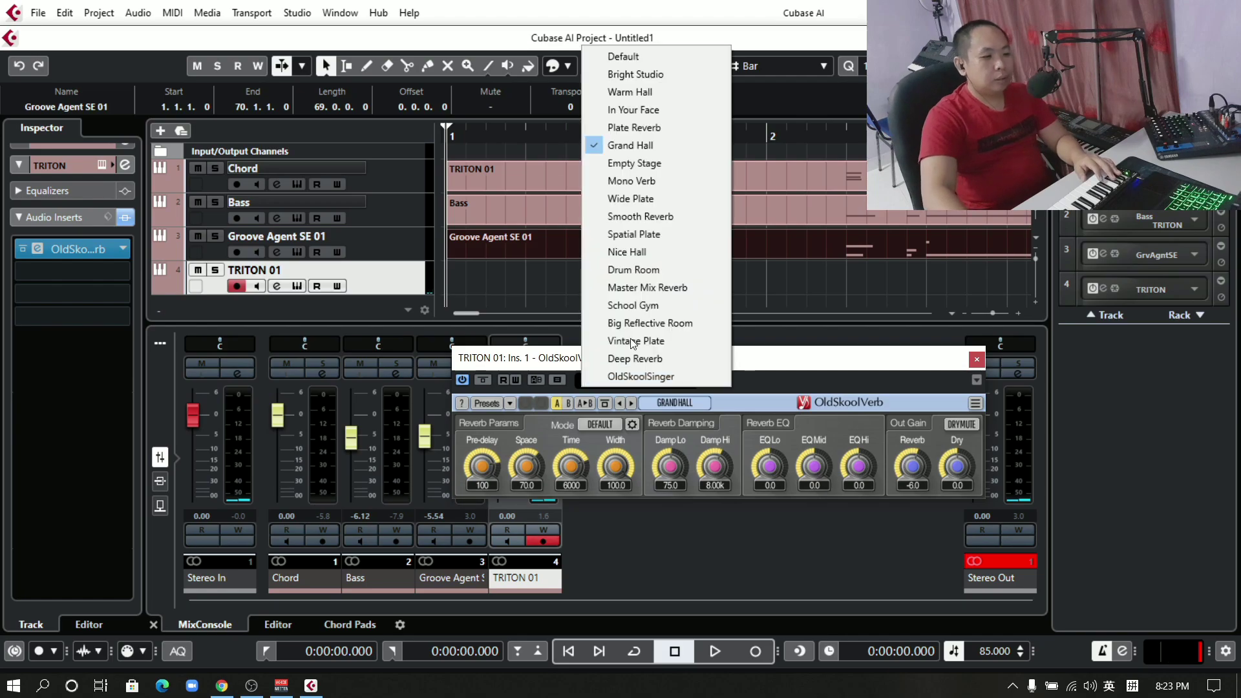
{"action": "left_click", "coordinate": [689, 129]}
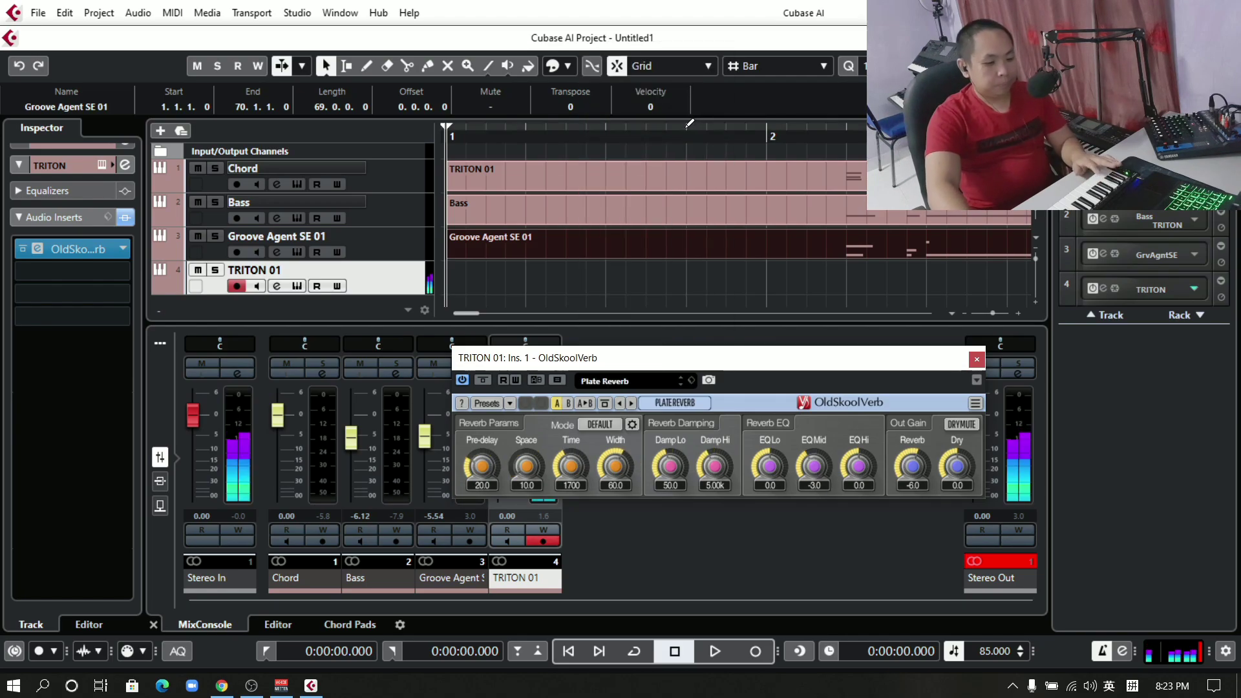
{"action": "left_click", "coordinate": [631, 380]}
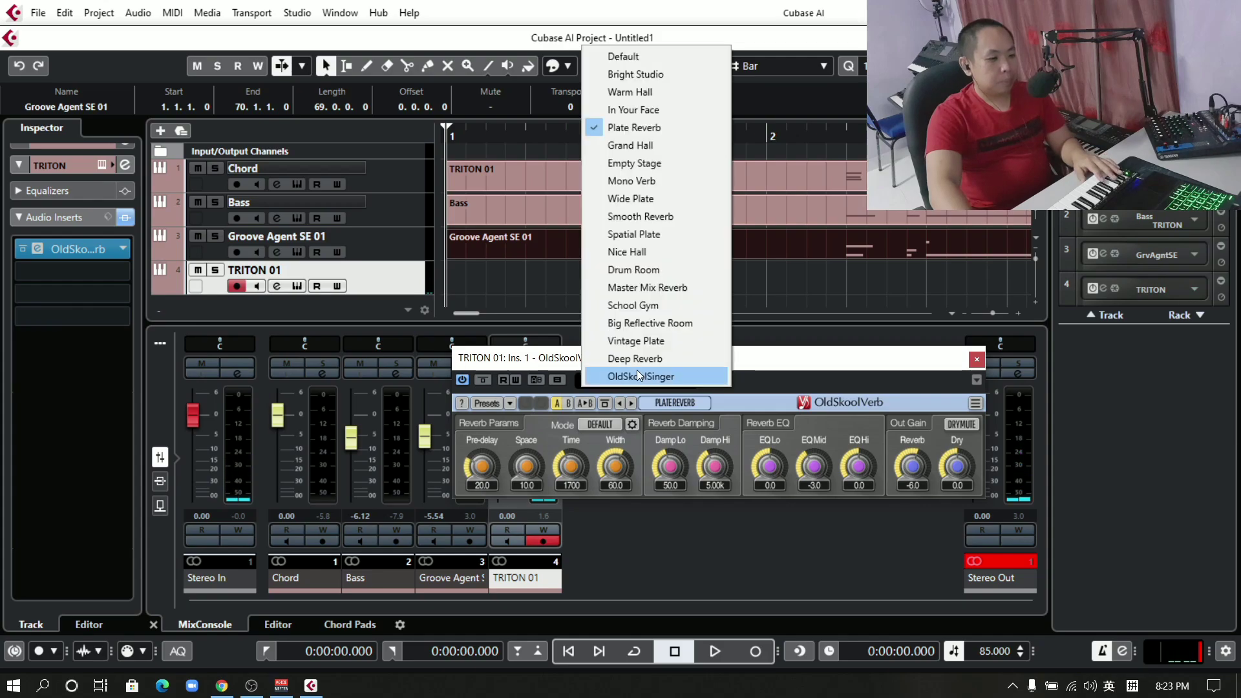
{"action": "left_click", "coordinate": [684, 375]}
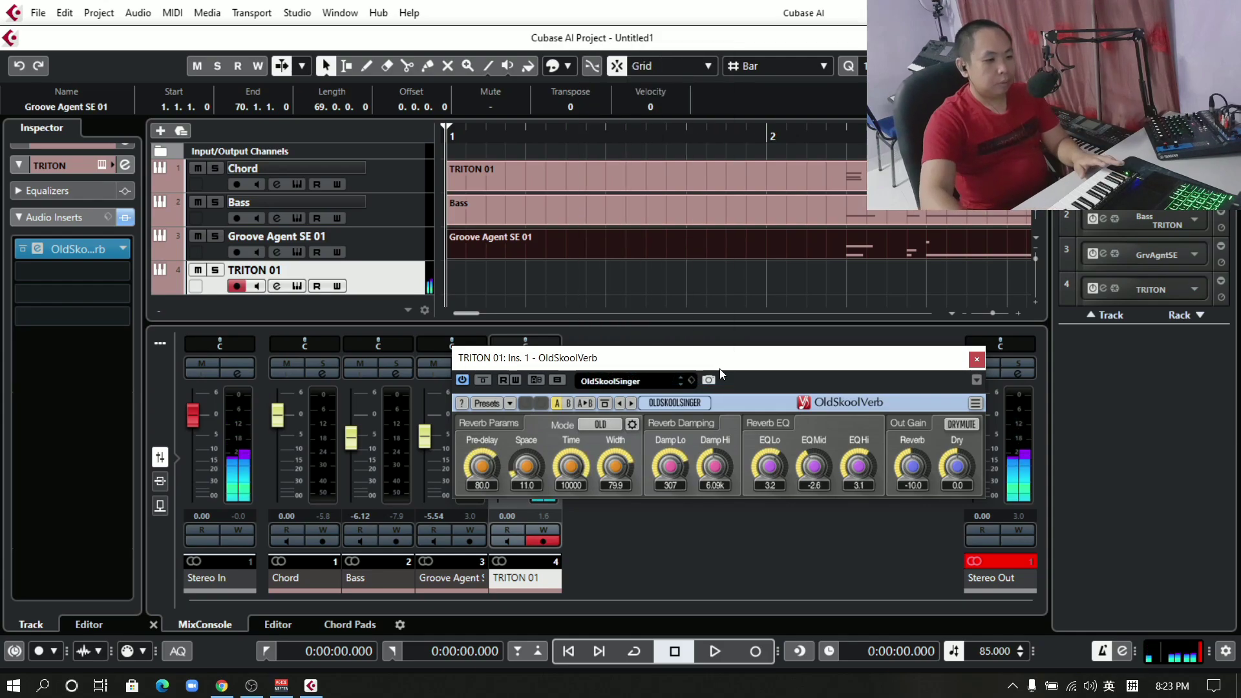
{"action": "left_click", "coordinate": [591, 382]}
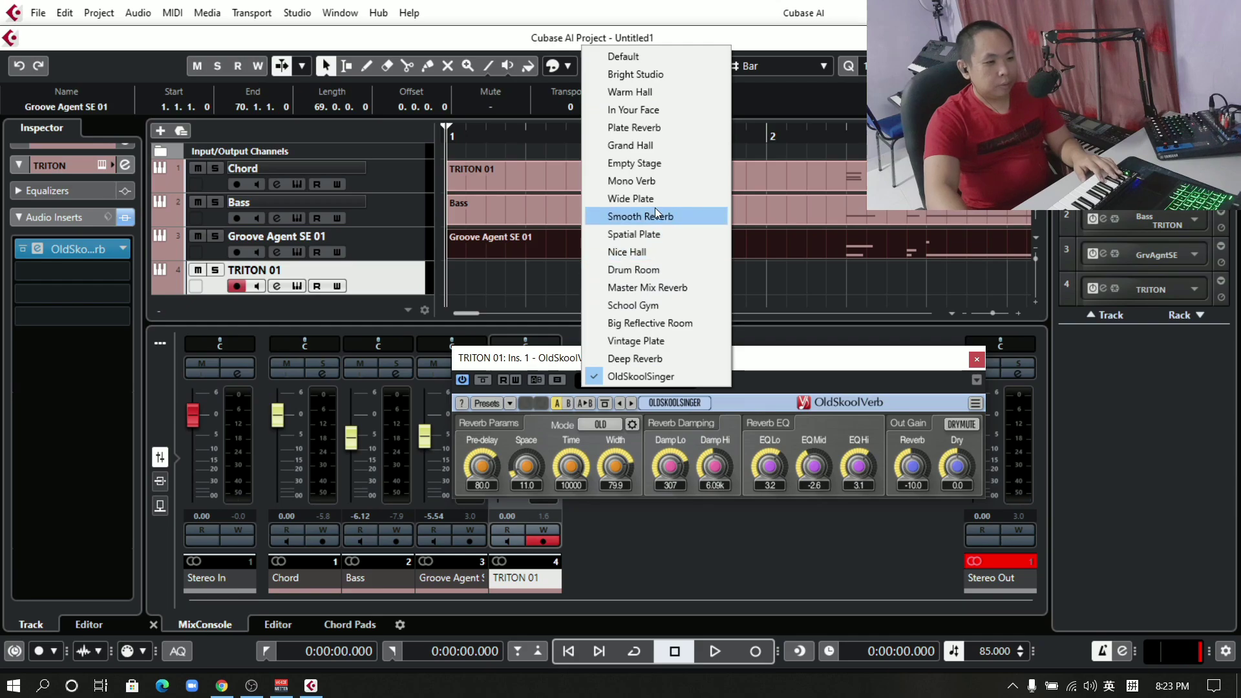
{"action": "left_click", "coordinate": [662, 166]}
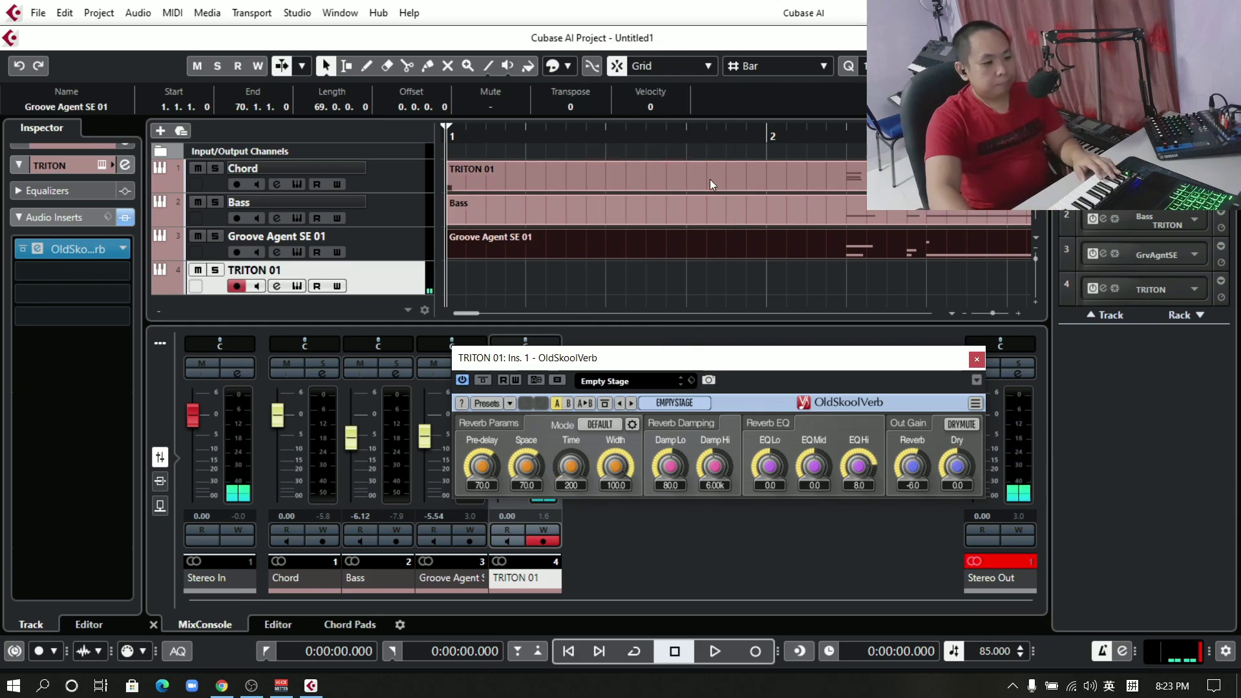
{"action": "left_click", "coordinate": [621, 375]}
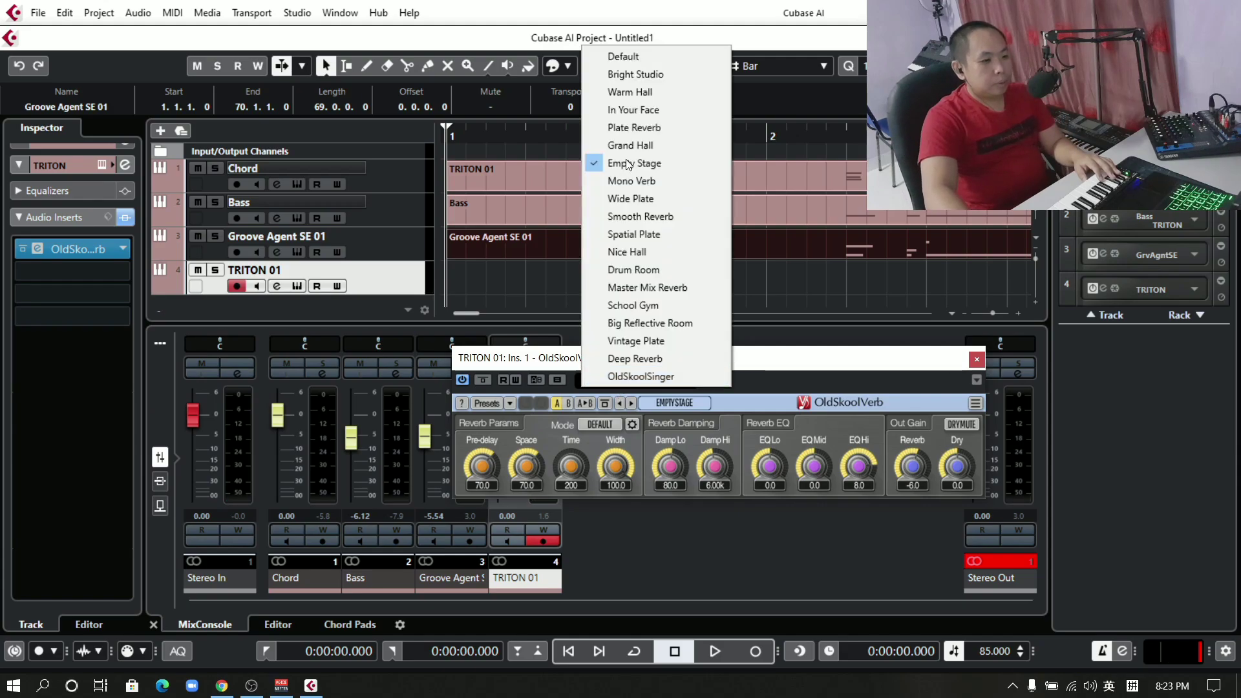
{"action": "left_click", "coordinate": [649, 199]}
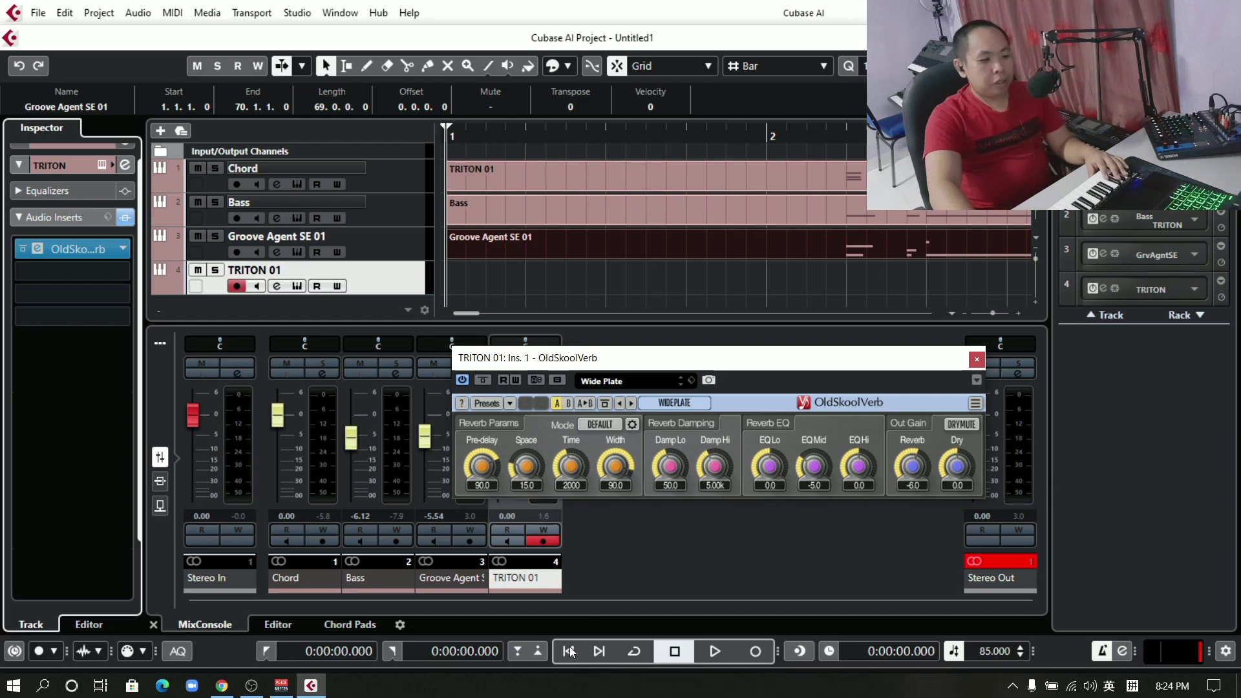
Record a full-length part on the TRITON 01 track, close the OldSkoolVerb window, stop recording and return to the project start.
{"action": "left_click", "coordinate": [757, 653]}
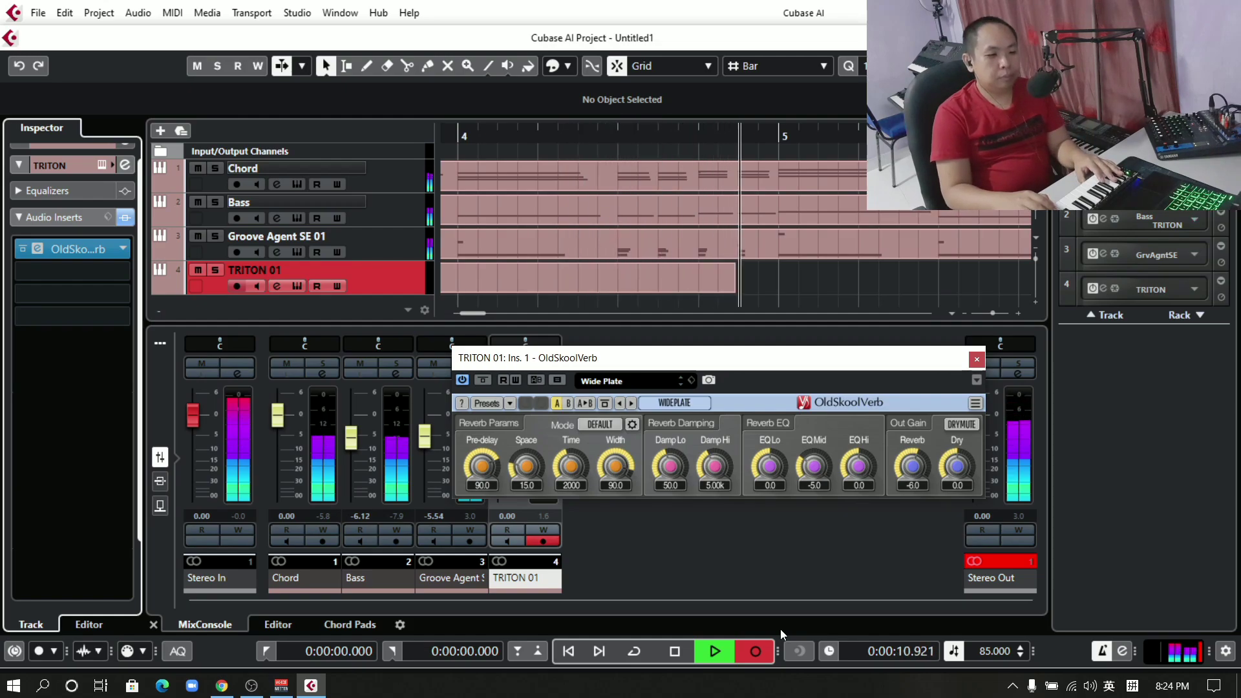
{"action": "left_click", "coordinate": [980, 359]}
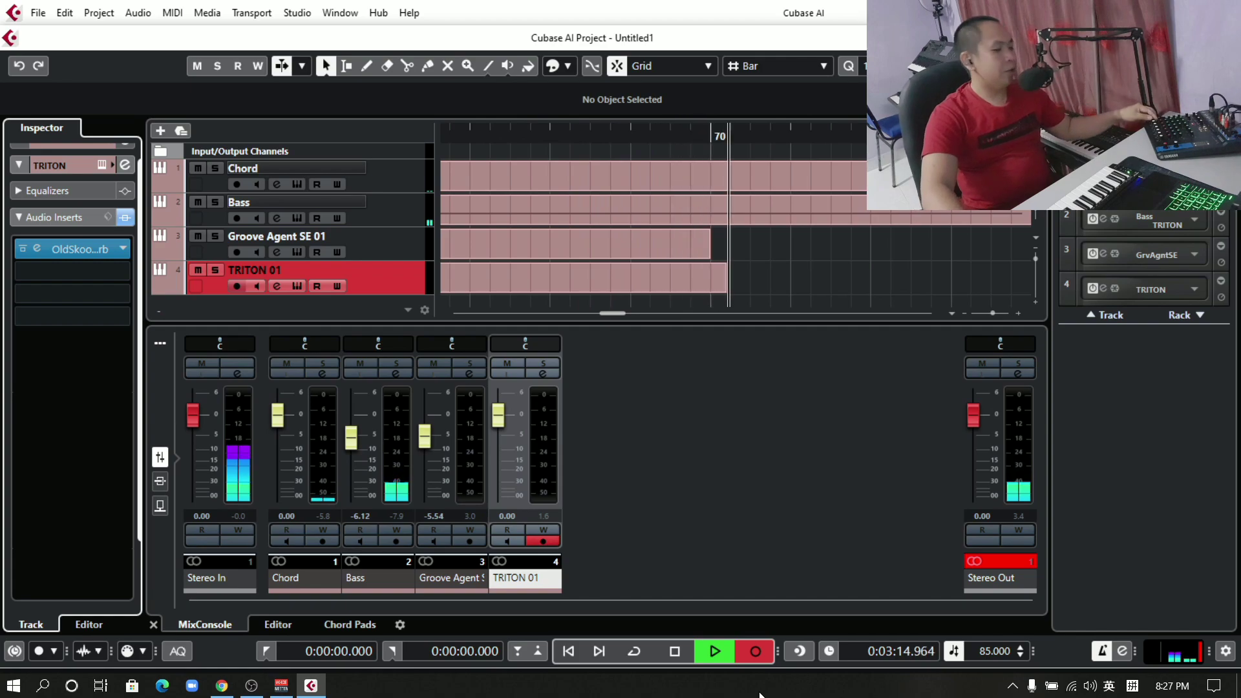
{"action": "left_click", "coordinate": [676, 651]}
{"action": "left_click", "coordinate": [569, 651]}
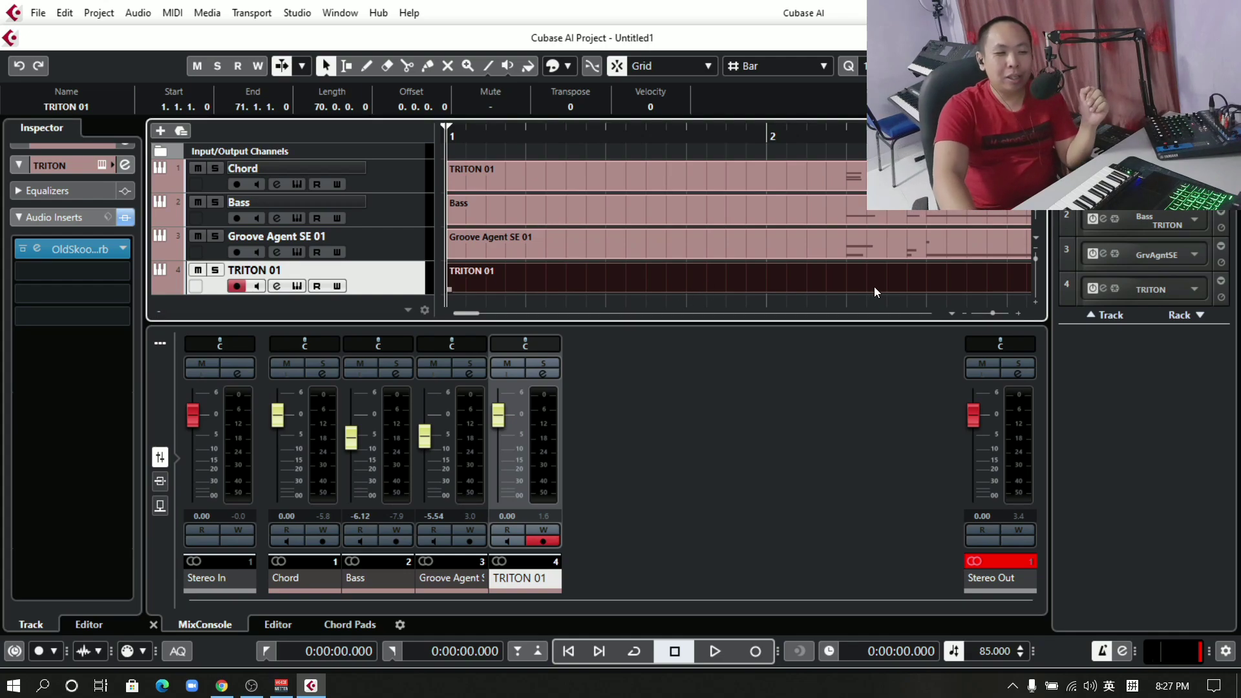
Erase the existing part on the Groove Agent SE 01 track and select that track for re-recording.
{"action": "left_click", "coordinate": [888, 232]}
{"action": "left_click", "coordinate": [903, 274]}
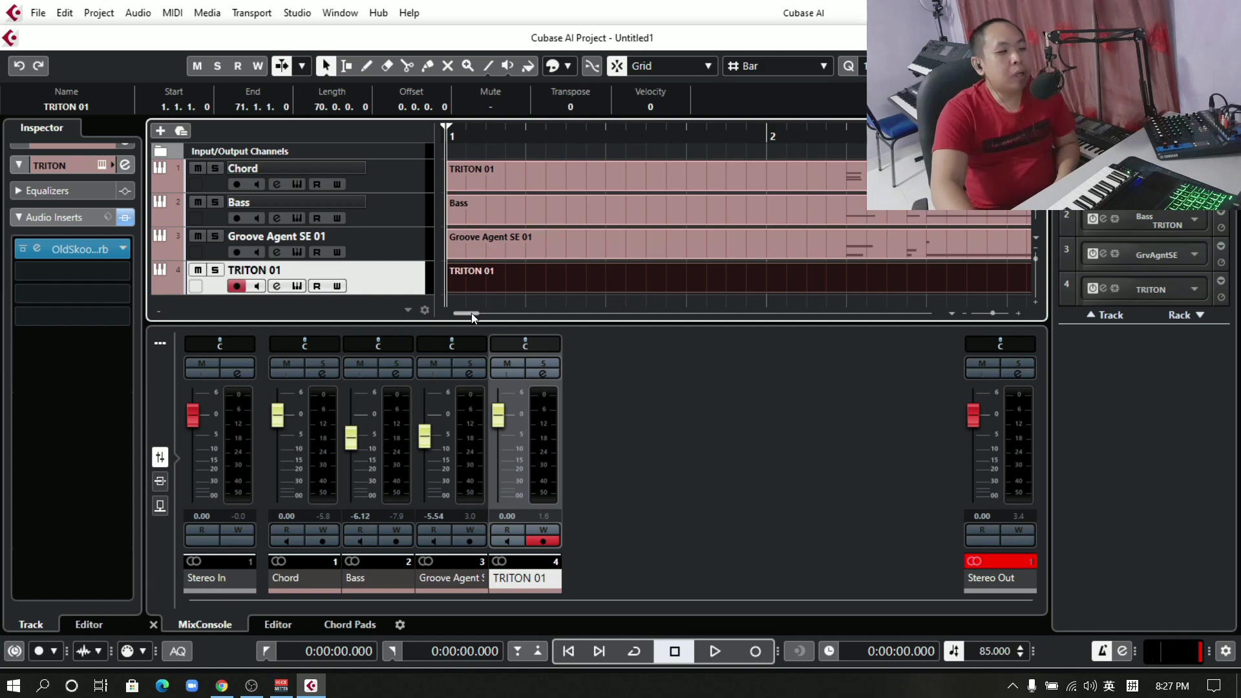
{"action": "left_click_drag", "start_coordinate": [471, 312], "coordinate": [429, 316]}
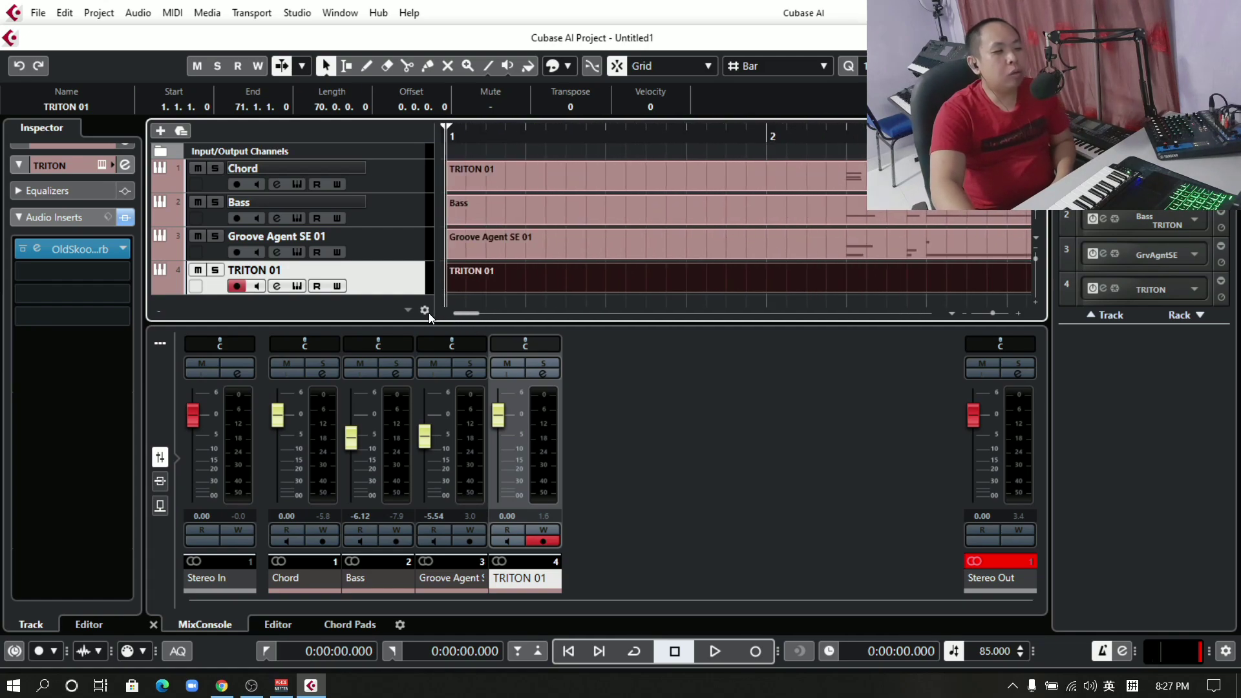
{"action": "left_click", "coordinate": [677, 236]}
{"action": "right_click", "coordinate": [677, 237]}
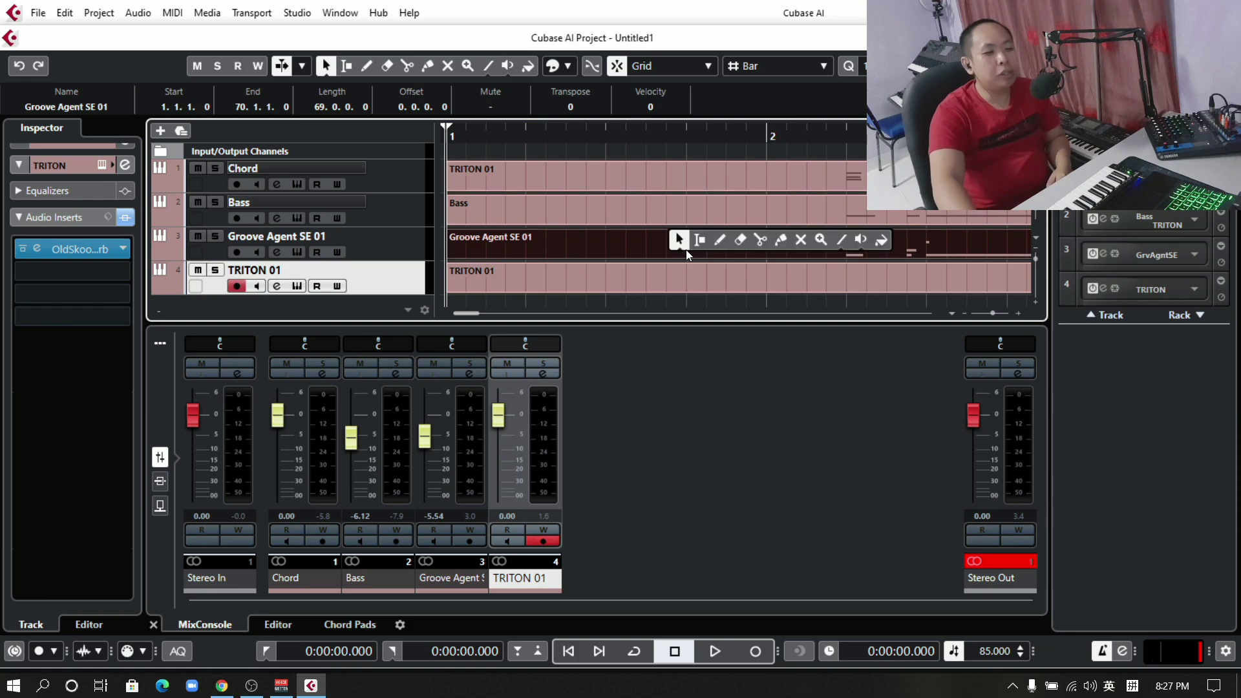
{"action": "left_click", "coordinate": [740, 239]}
{"action": "left_click", "coordinate": [655, 238]}
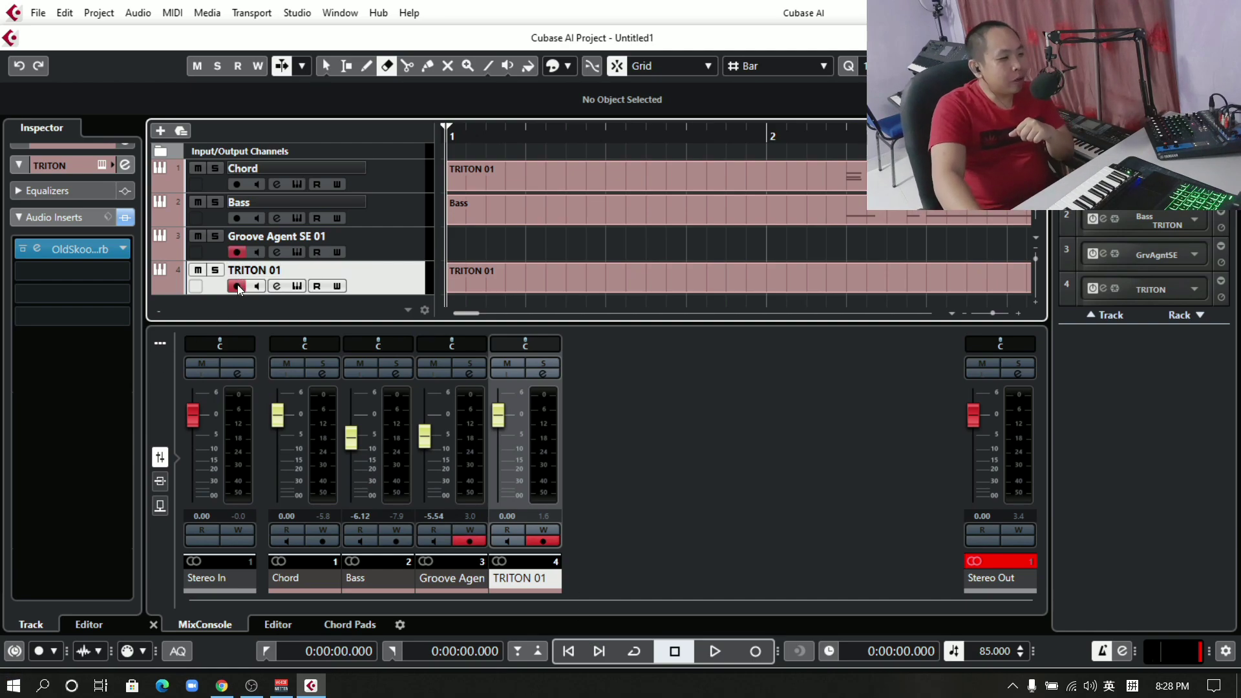
{"action": "left_click", "coordinate": [362, 240]}
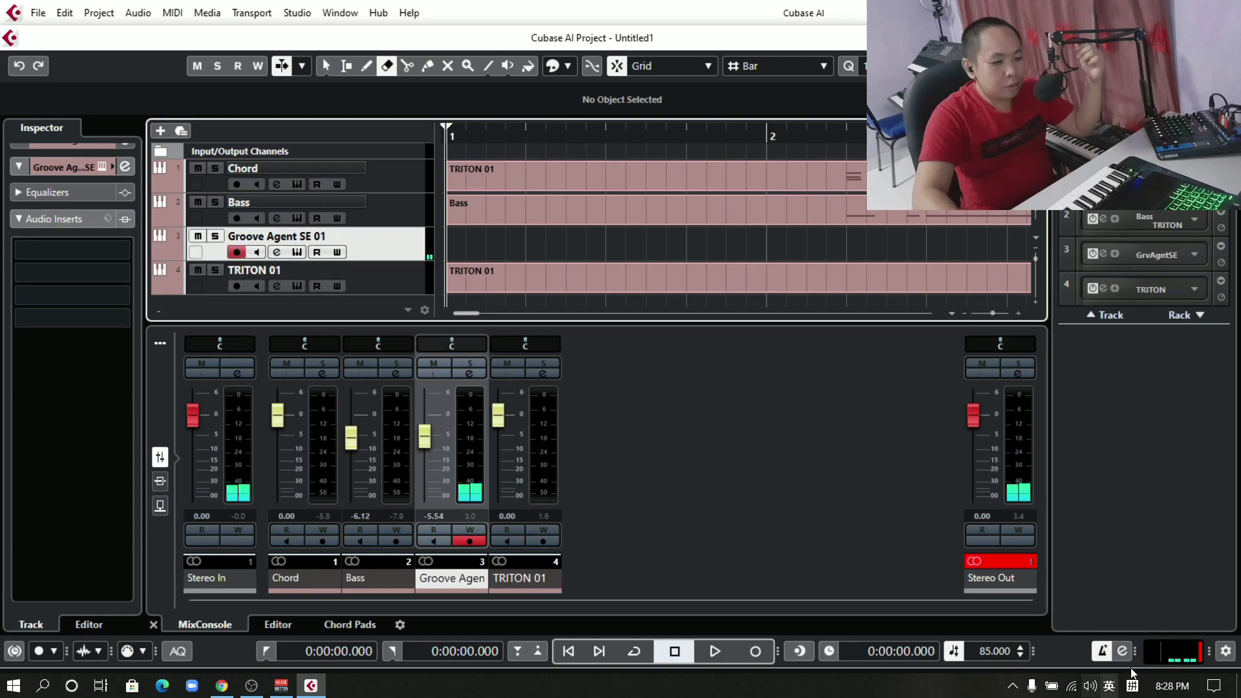
{"action": "right_click", "coordinate": [1109, 651]}
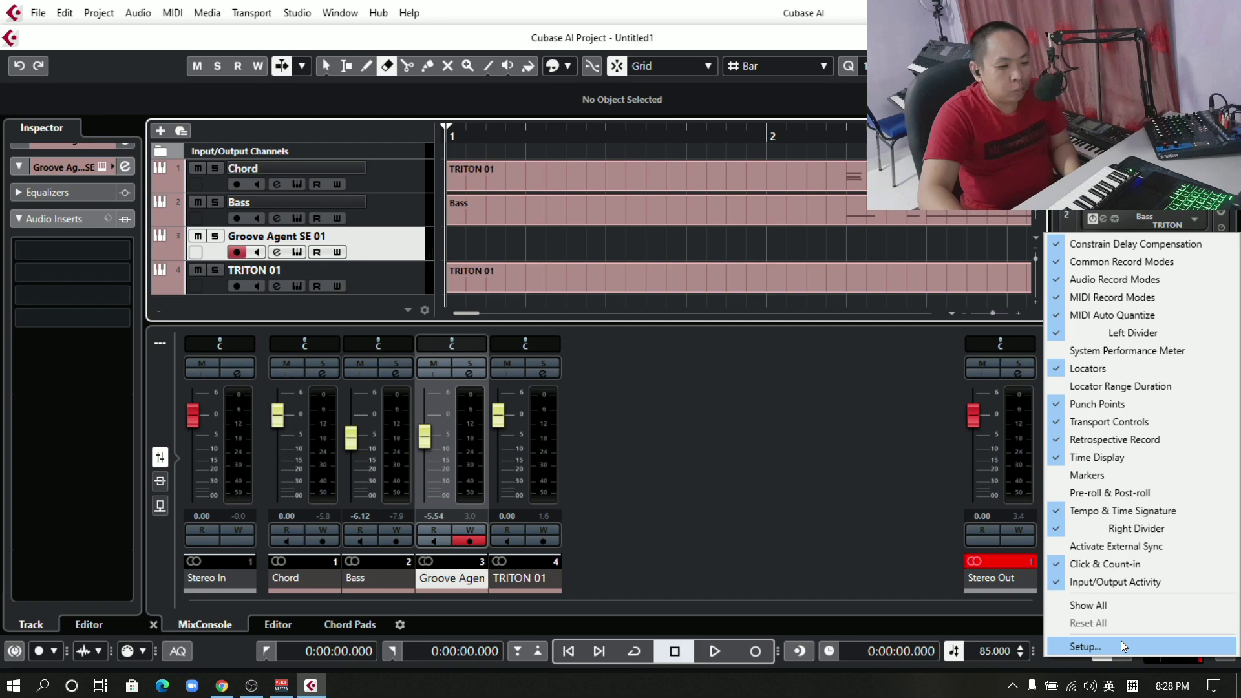
{"action": "left_click", "coordinate": [958, 585]}
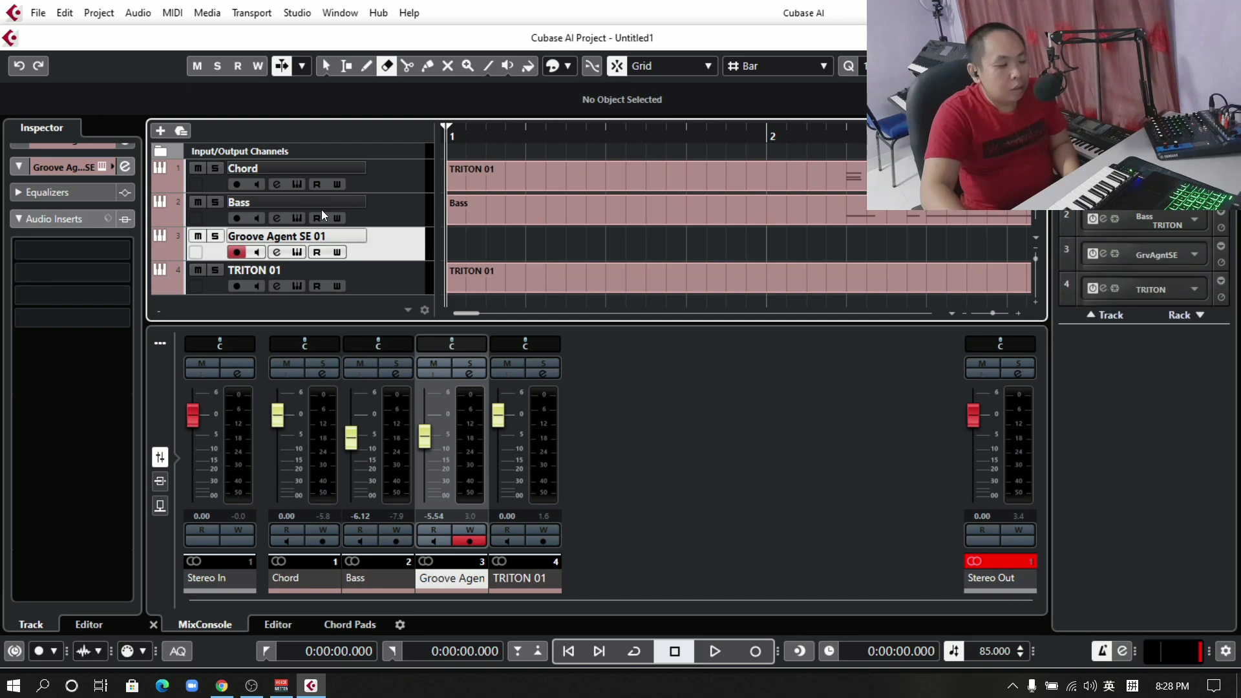
{"action": "left_click", "coordinate": [289, 14]}
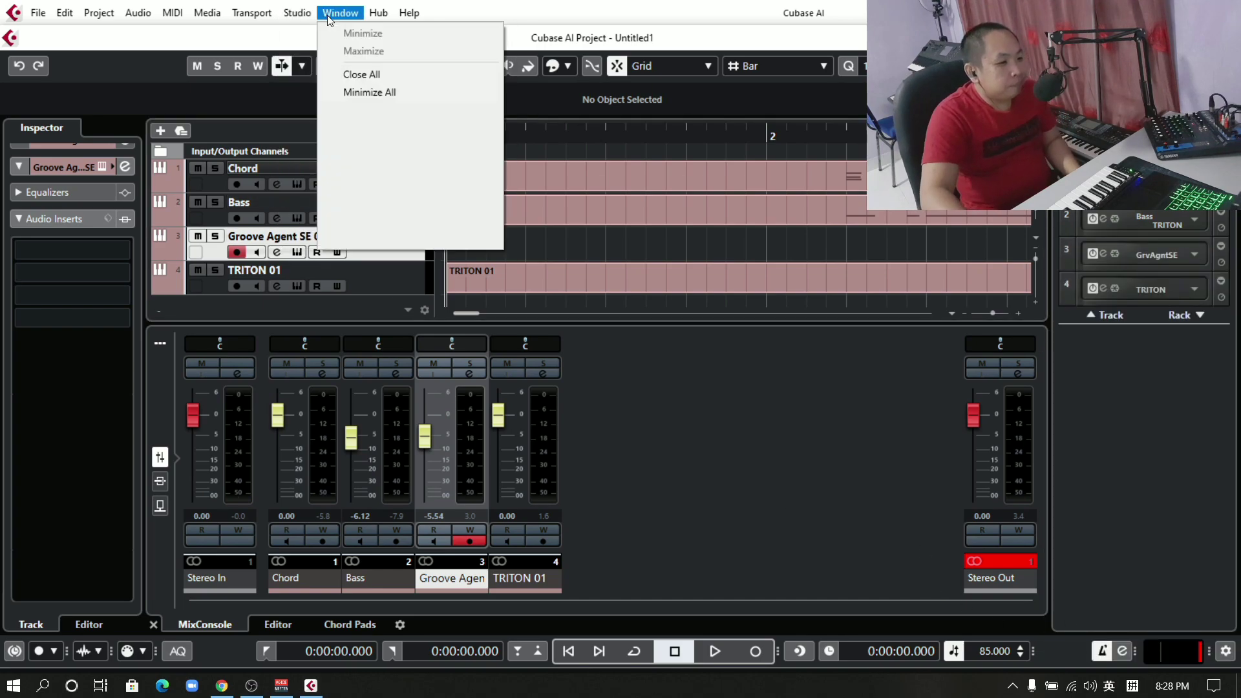
{"action": "mouse_move", "coordinate": [198, 24]}
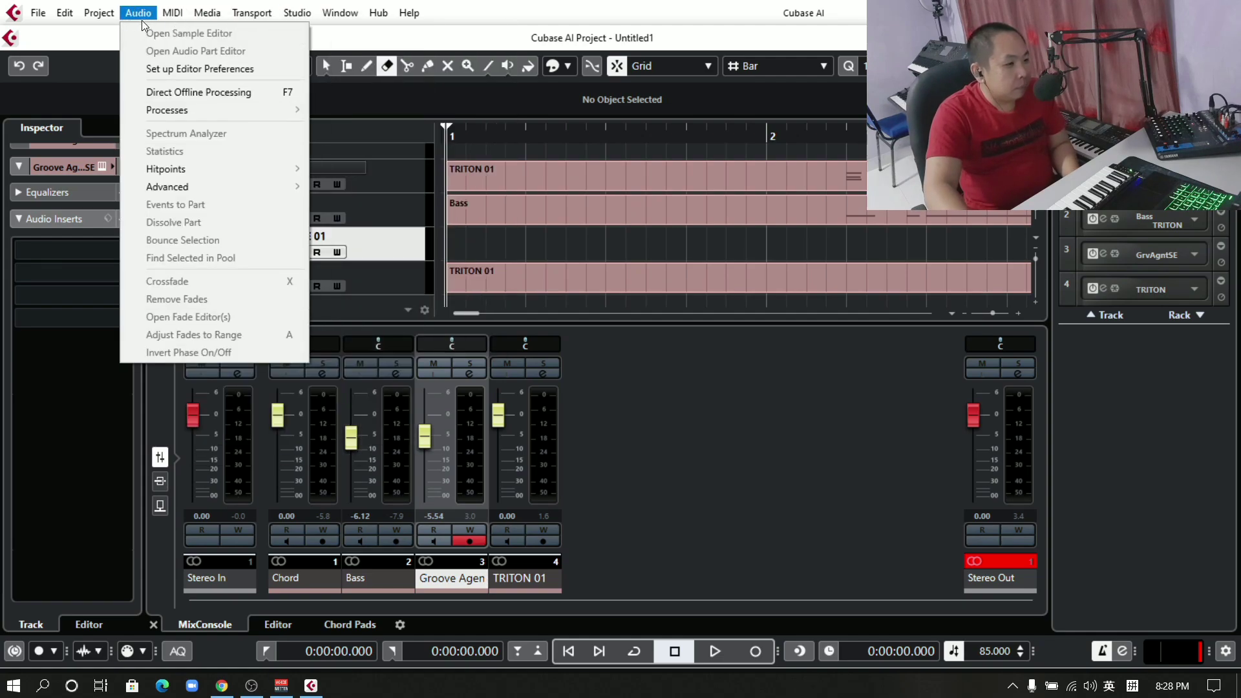
{"action": "mouse_move", "coordinate": [109, 26]}
{"action": "left_click", "coordinate": [641, 404]}
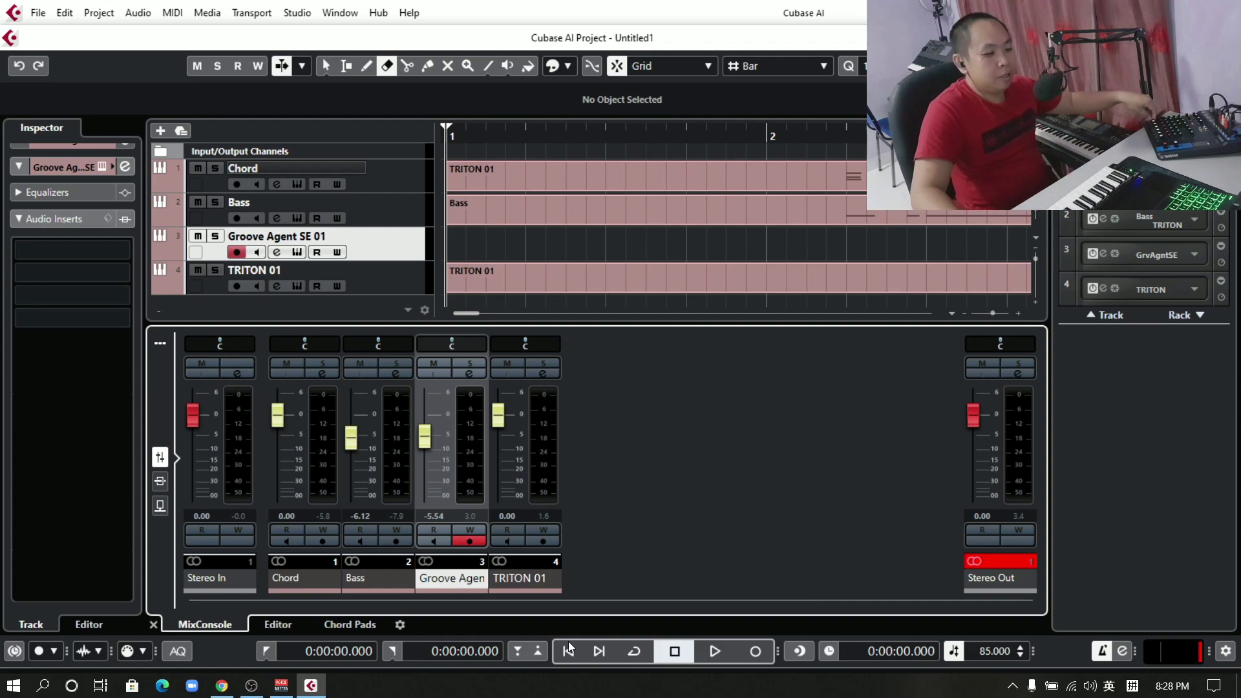
{"action": "left_click", "coordinate": [753, 656]}
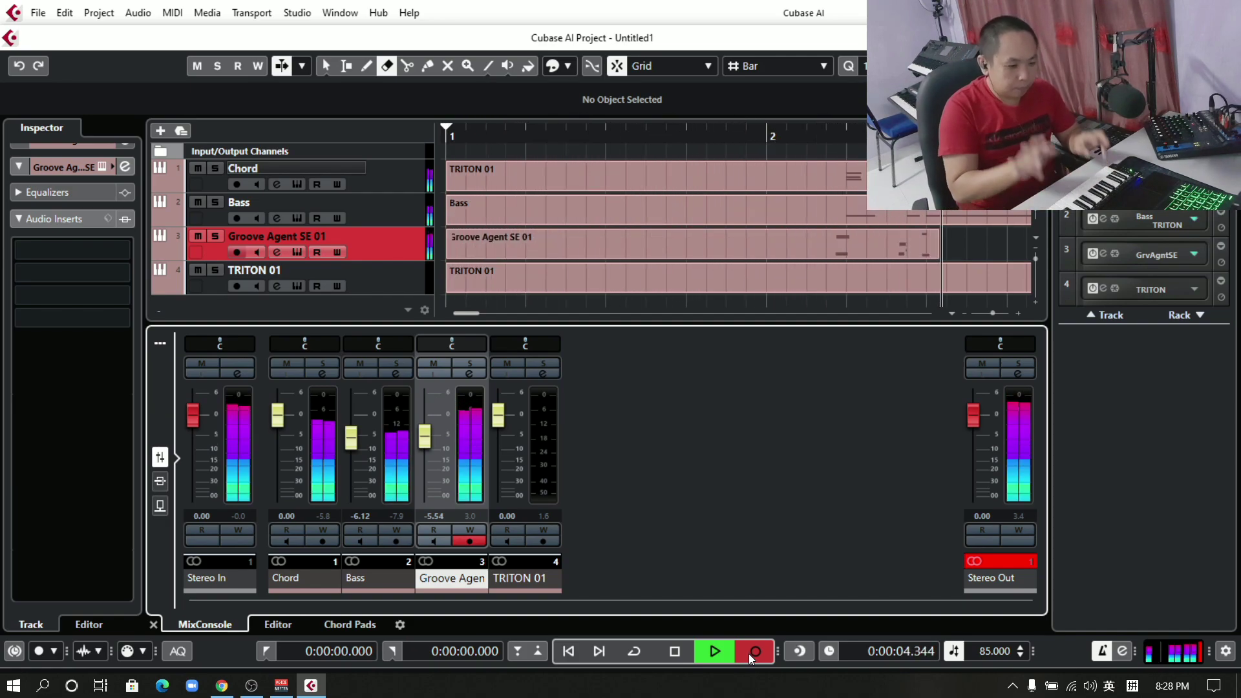
{"action": "key", "text": "space"}
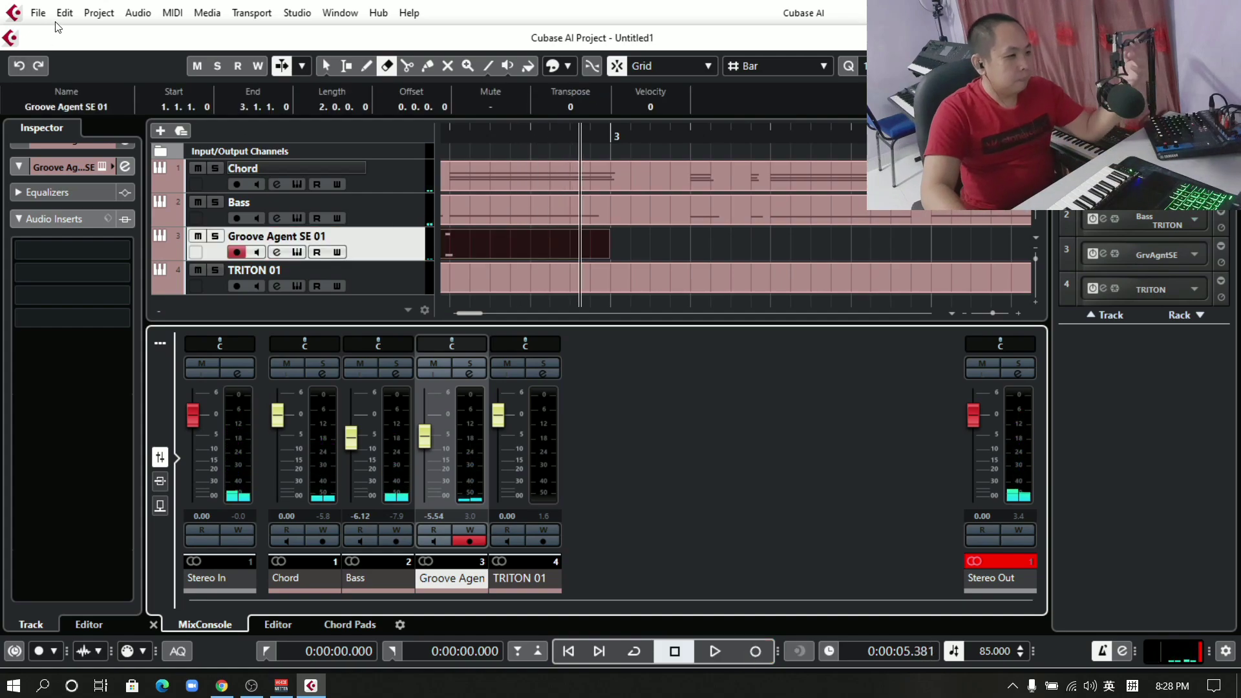
{"action": "left_click", "coordinate": [90, 36]}
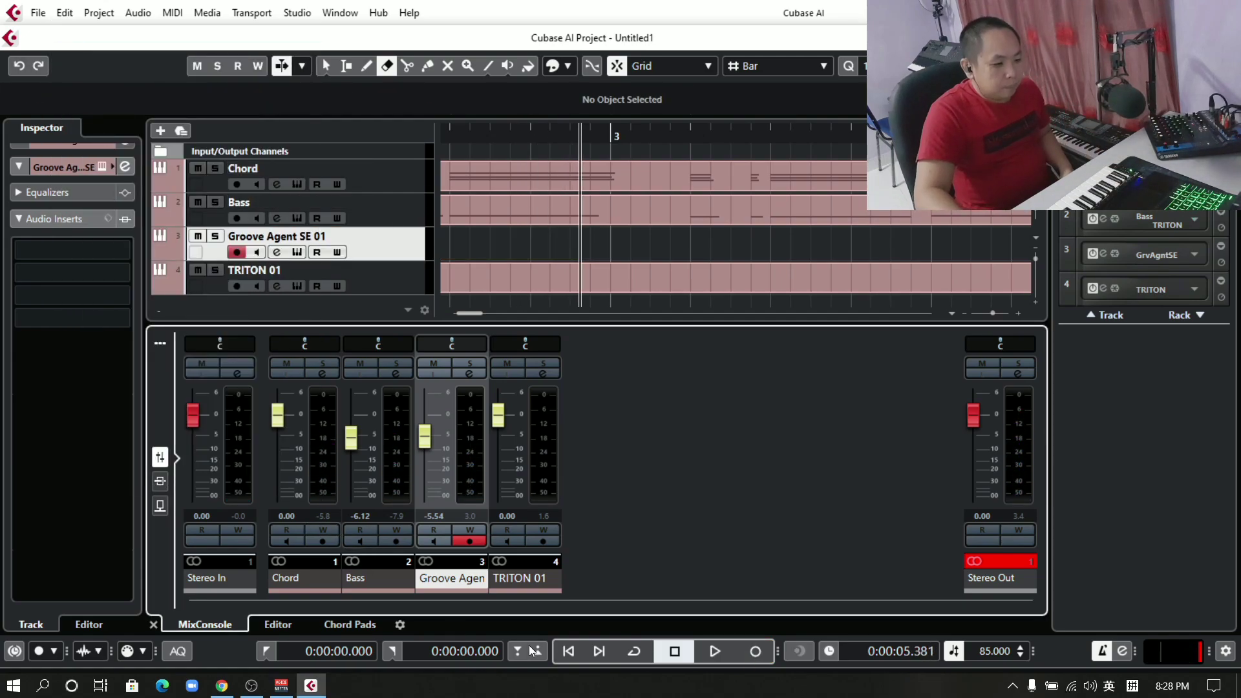
Record a new full-length drum part on the Groove Agent SE 01 track from the project start.
{"action": "left_click", "coordinate": [565, 657]}
{"action": "left_click", "coordinate": [758, 651]}
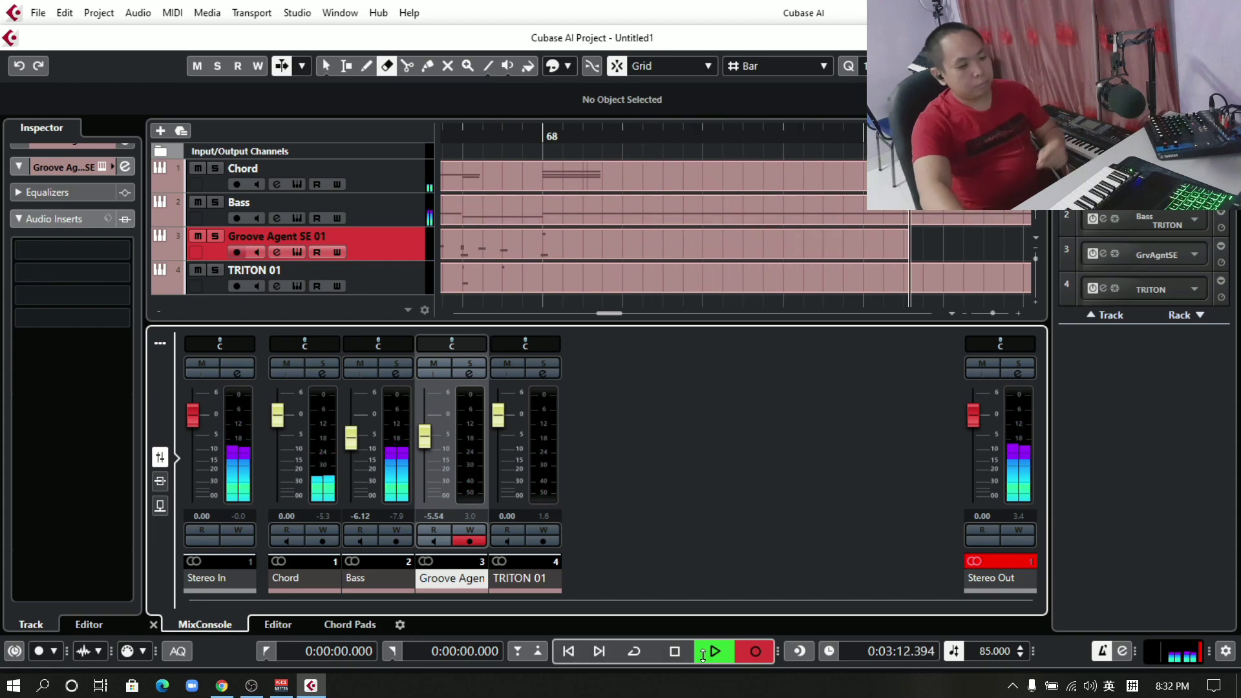
{"action": "key", "text": "space"}
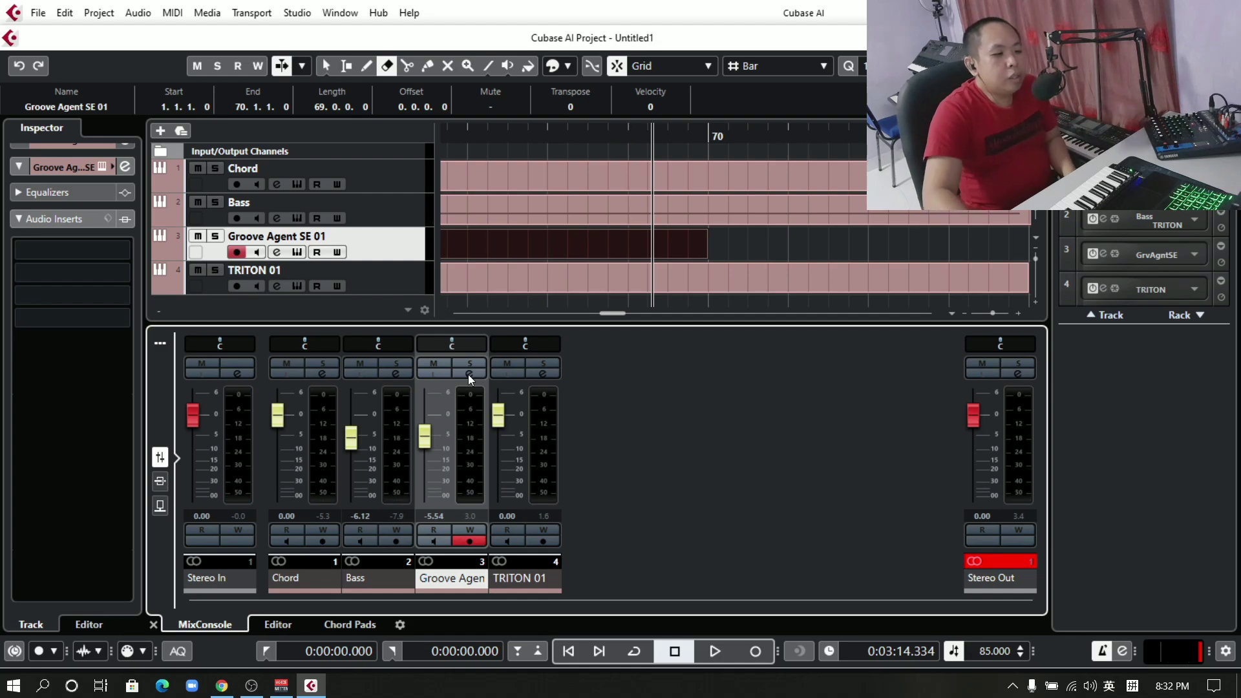
Undo the accidental erasing of the newly recorded Groove Agent SE 01 part.
{"action": "left_click", "coordinate": [492, 249]}
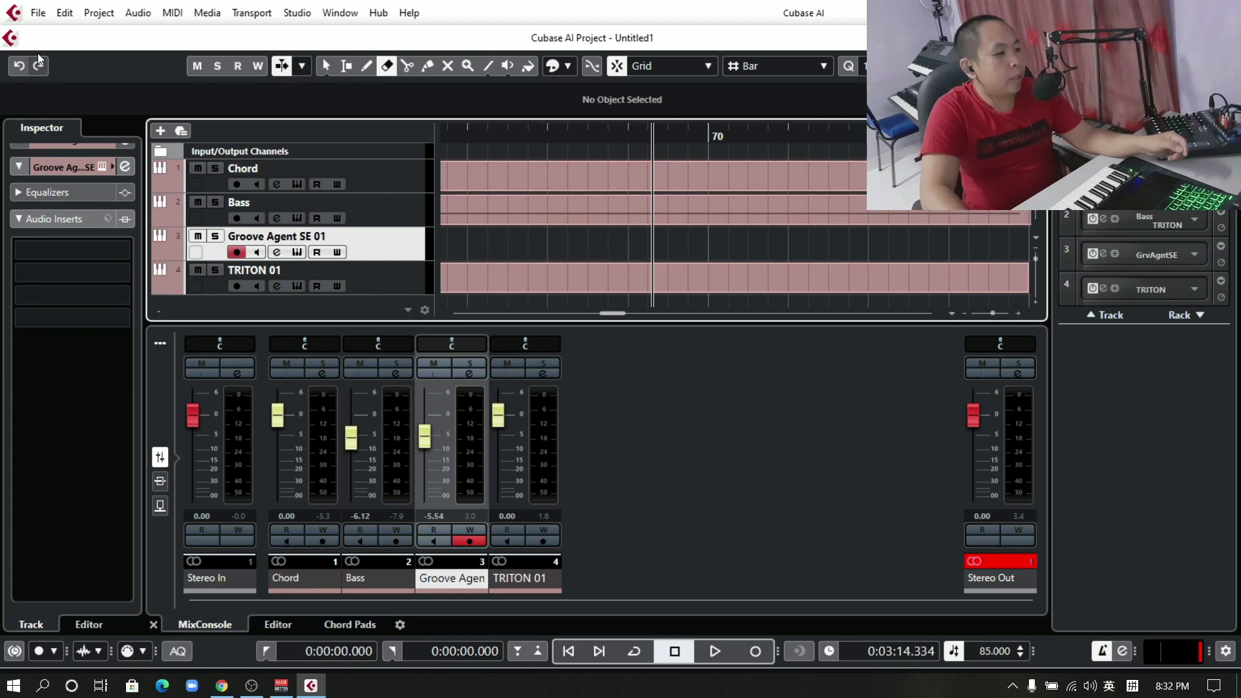
{"action": "left_click", "coordinate": [65, 13]}
{"action": "left_click", "coordinate": [78, 33]}
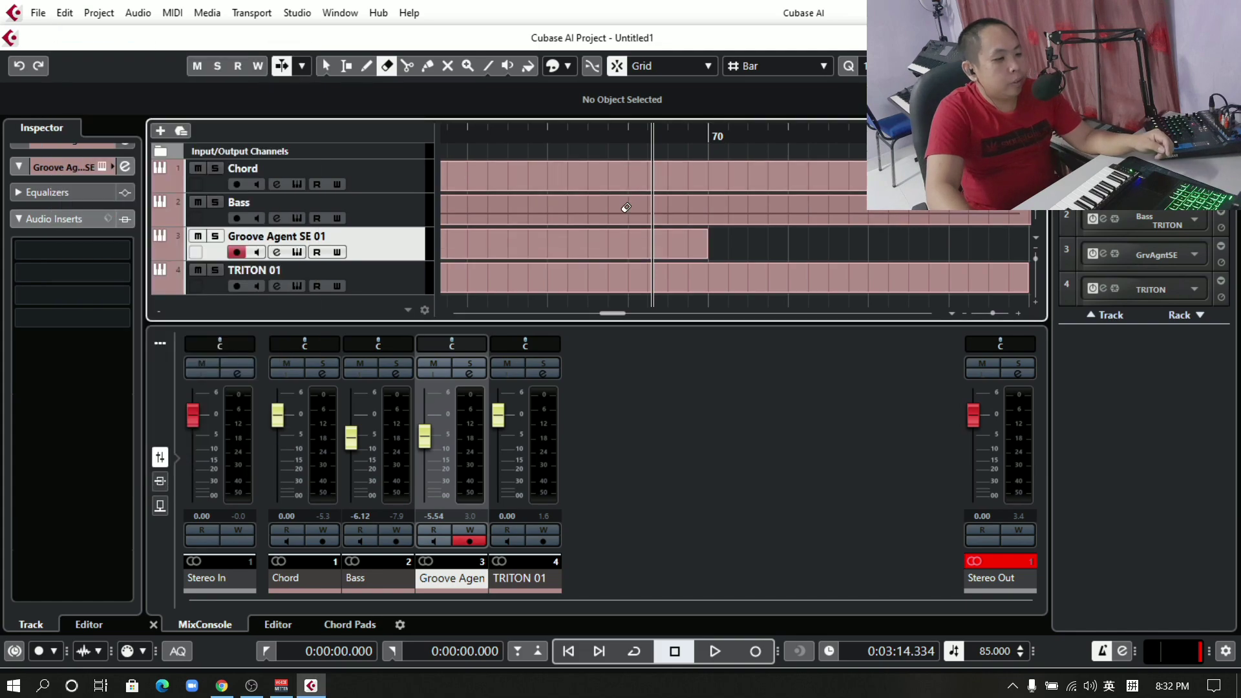
Switch back to the Object Selection tool, select the new Groove Agent SE 01 part and return to the project start.
{"action": "key", "text": "1"}
{"action": "left_click", "coordinate": [621, 251]}
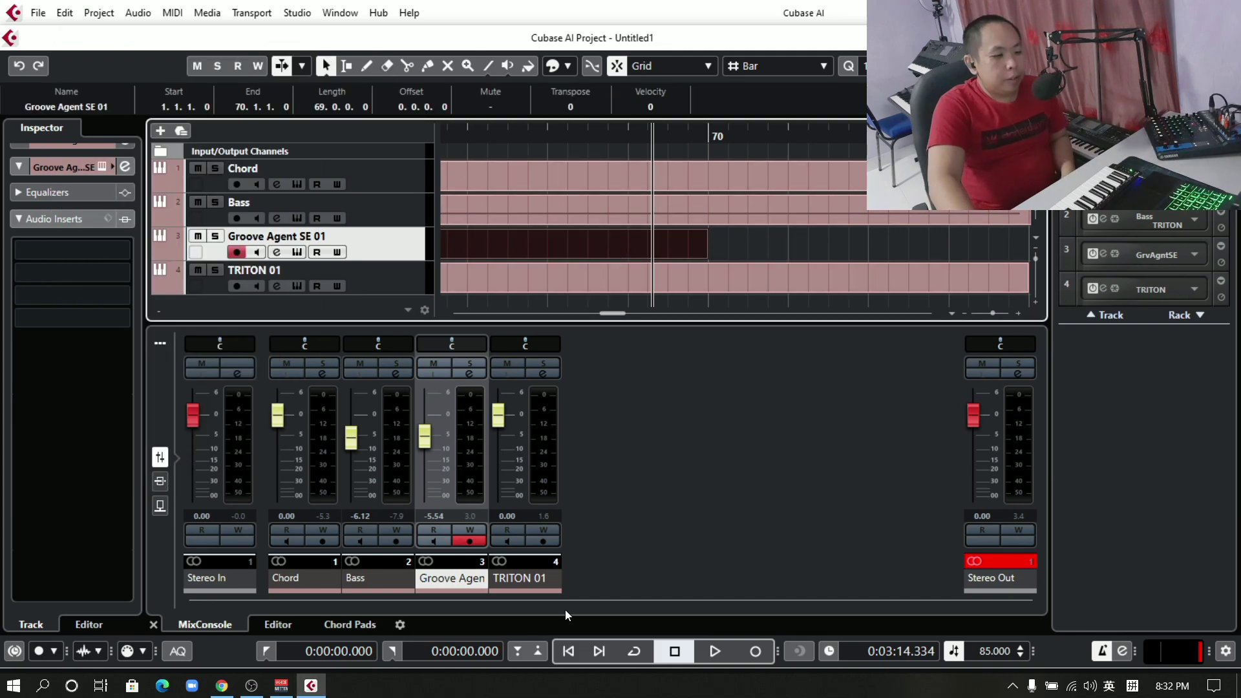
{"action": "left_click", "coordinate": [571, 650]}
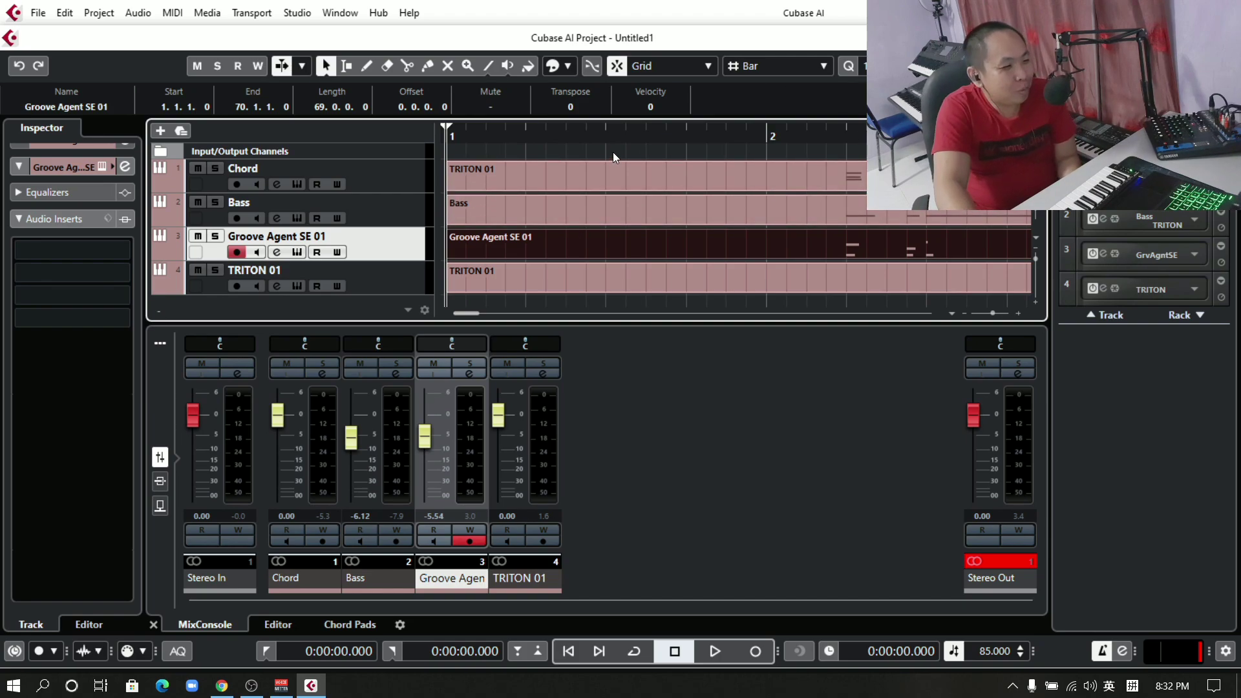
Play the song from the start into bar 9 to review the recorded parts.
{"action": "left_click", "coordinate": [1102, 651]}
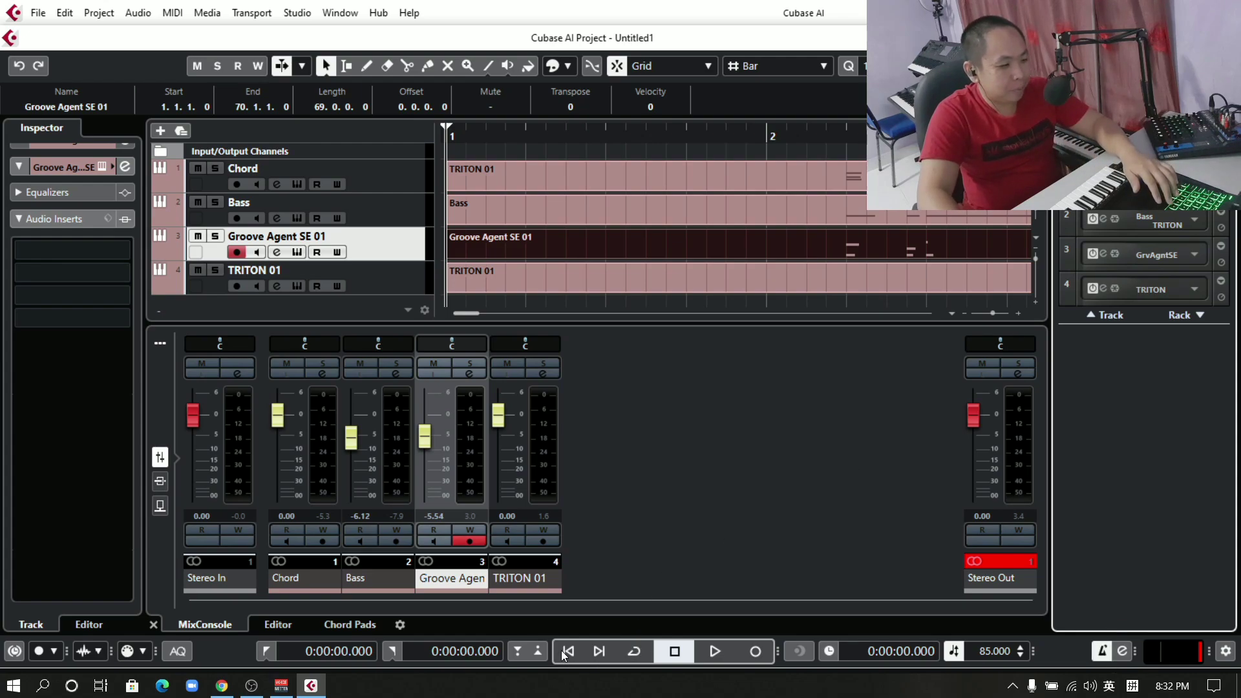
{"action": "left_click", "coordinate": [714, 653]}
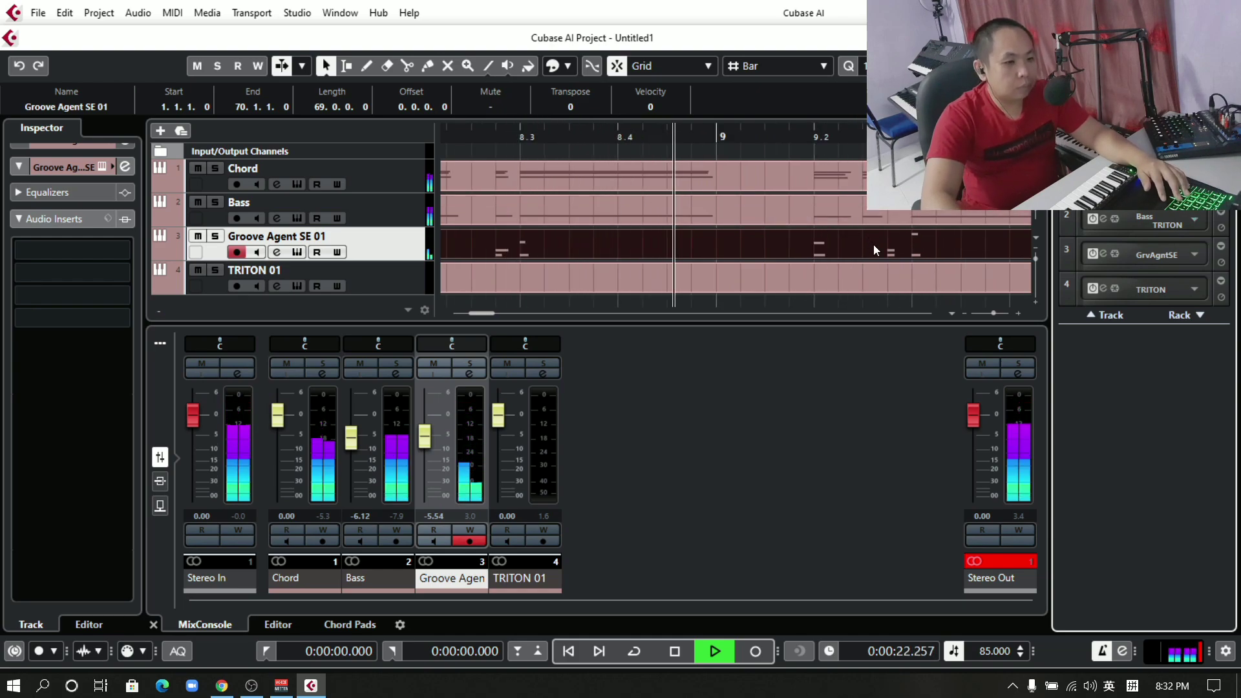
{"action": "key", "text": "space"}
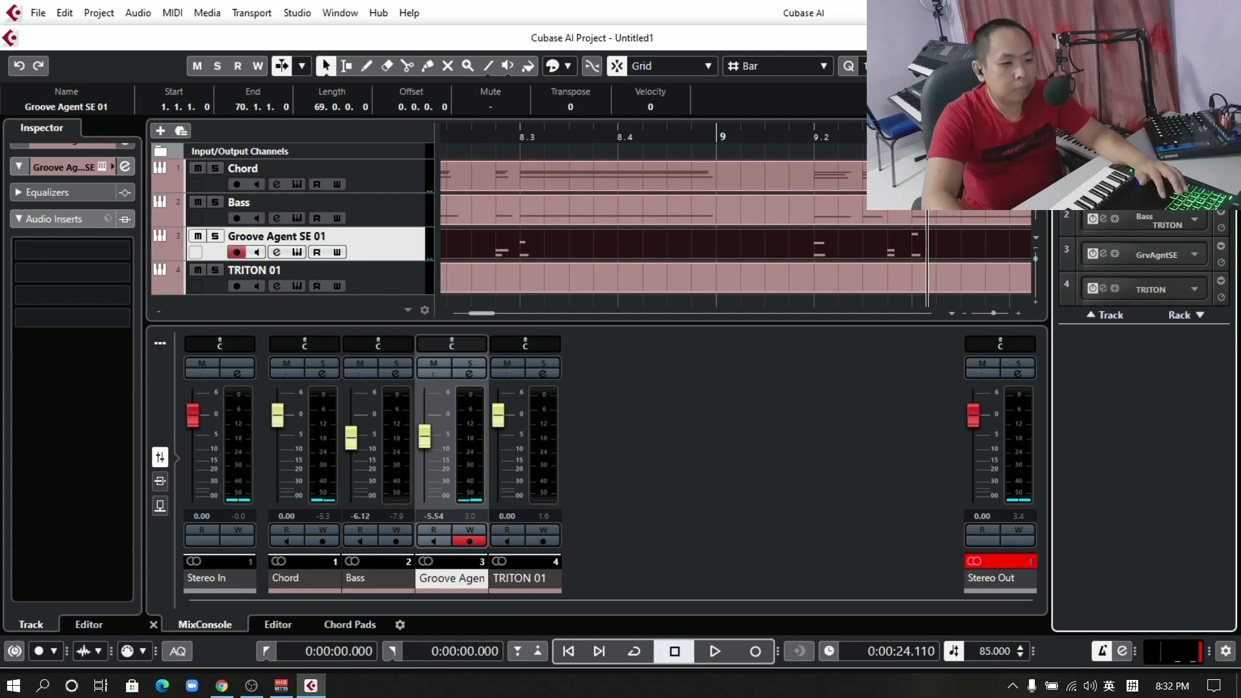
Open the Chord track's part in the Key Editor and move the long three-note chord after 23.8 to start at 23.900.
{"action": "double_click", "coordinate": [646, 176]}
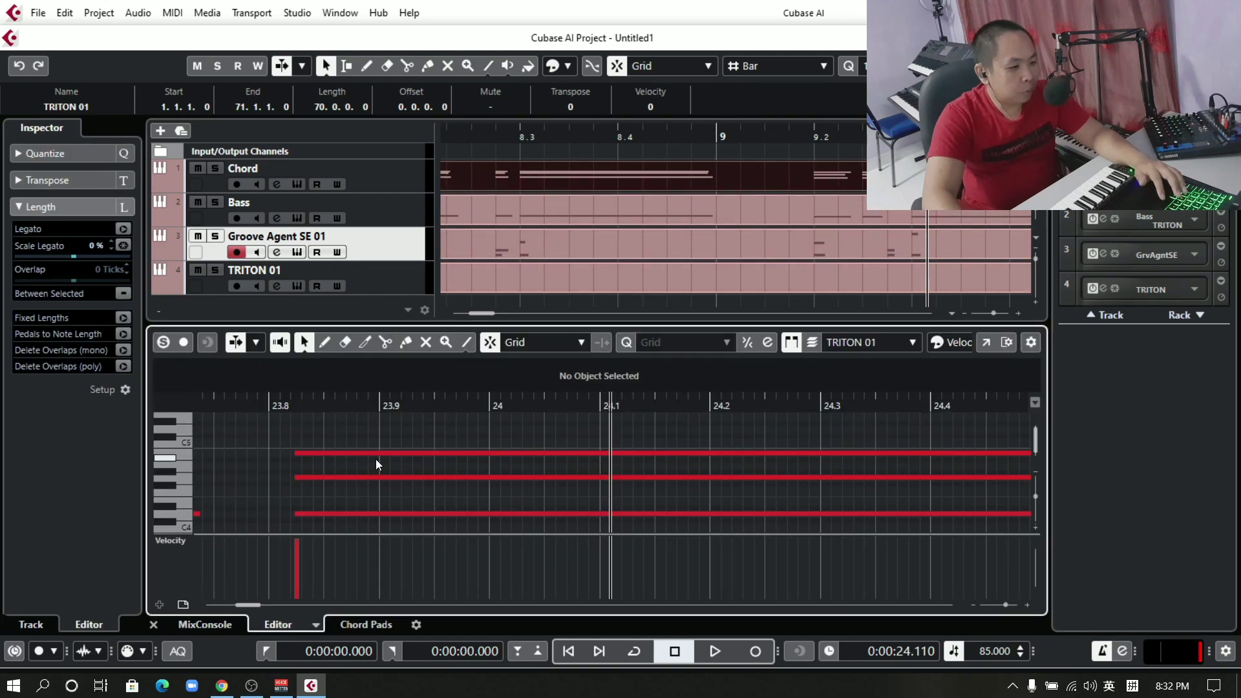
{"action": "left_click_drag", "start_coordinate": [296, 439], "coordinate": [362, 526]}
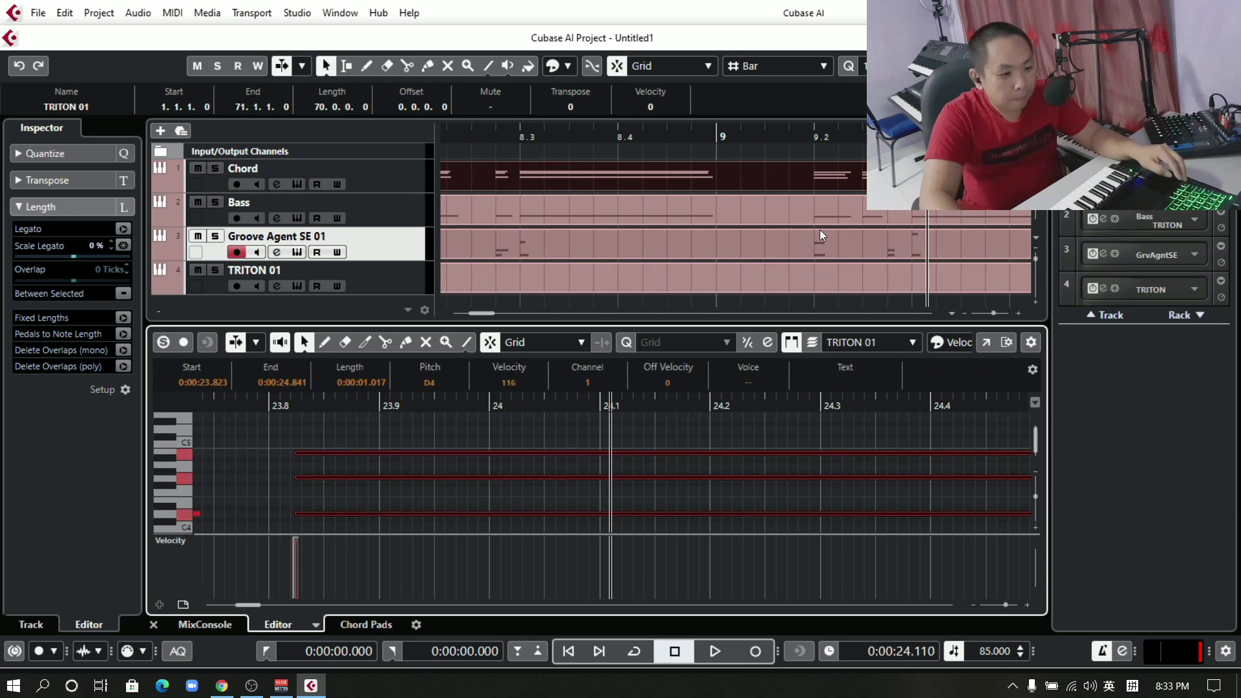
{"action": "left_click_drag", "start_coordinate": [369, 454], "coordinate": [449, 456]}
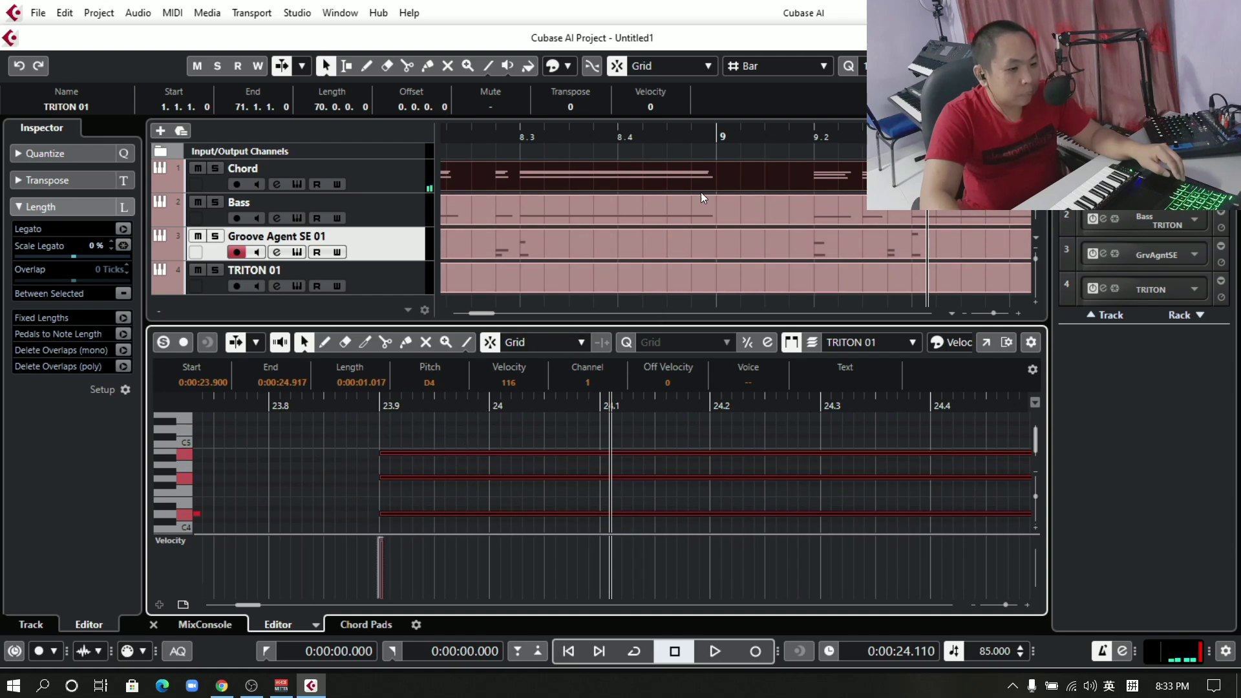
Play the passage from bar 9 twice to check the timing of the moved long chord.
{"action": "left_click", "coordinate": [753, 138]}
{"action": "key", "text": "space"}
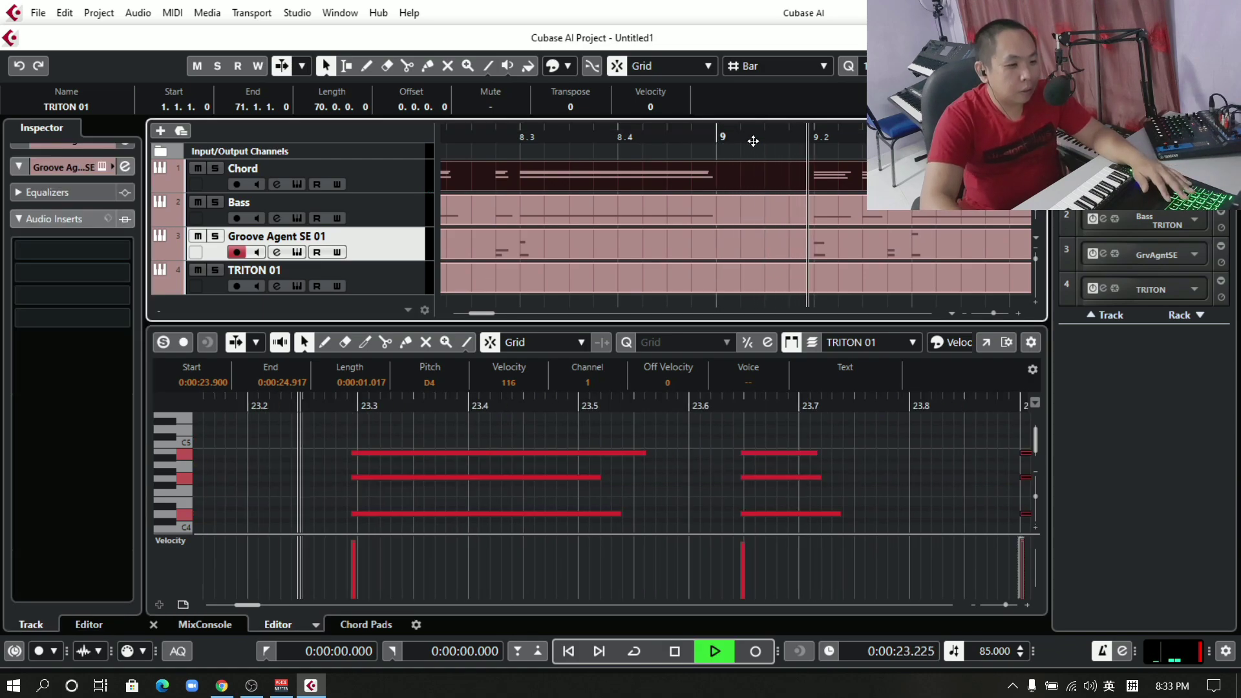
{"action": "key", "text": "space"}
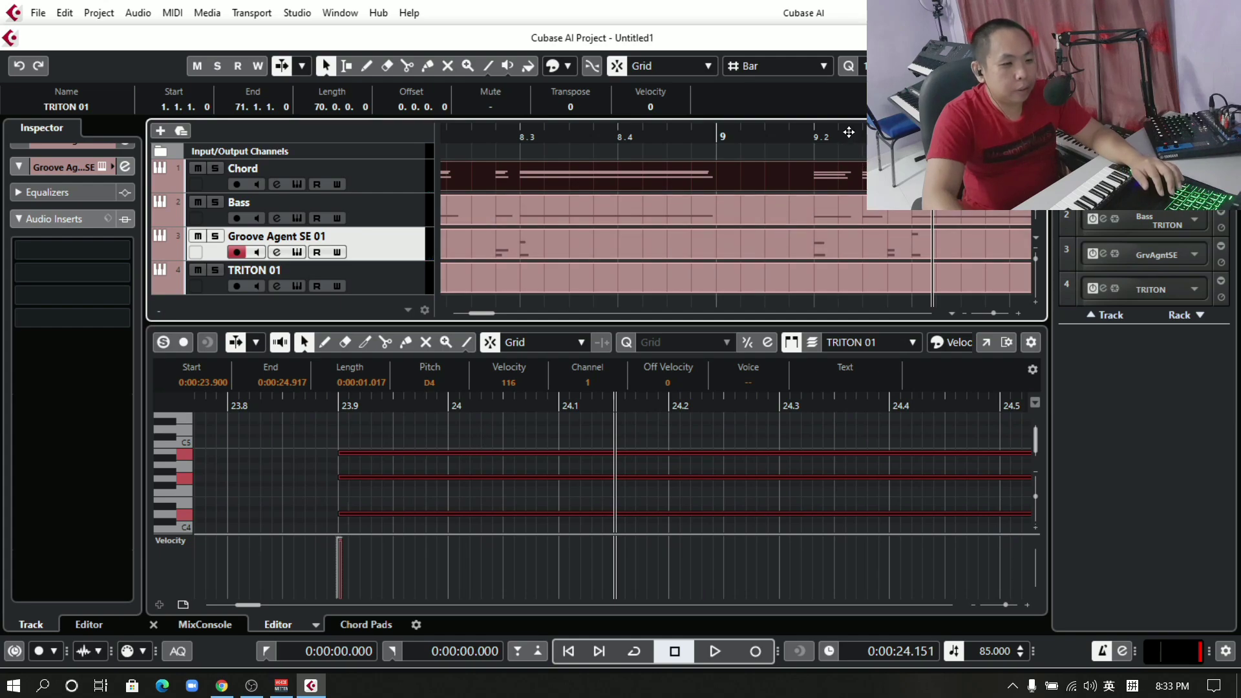
{"action": "key", "text": "KP_0"}
{"action": "key", "text": "space"}
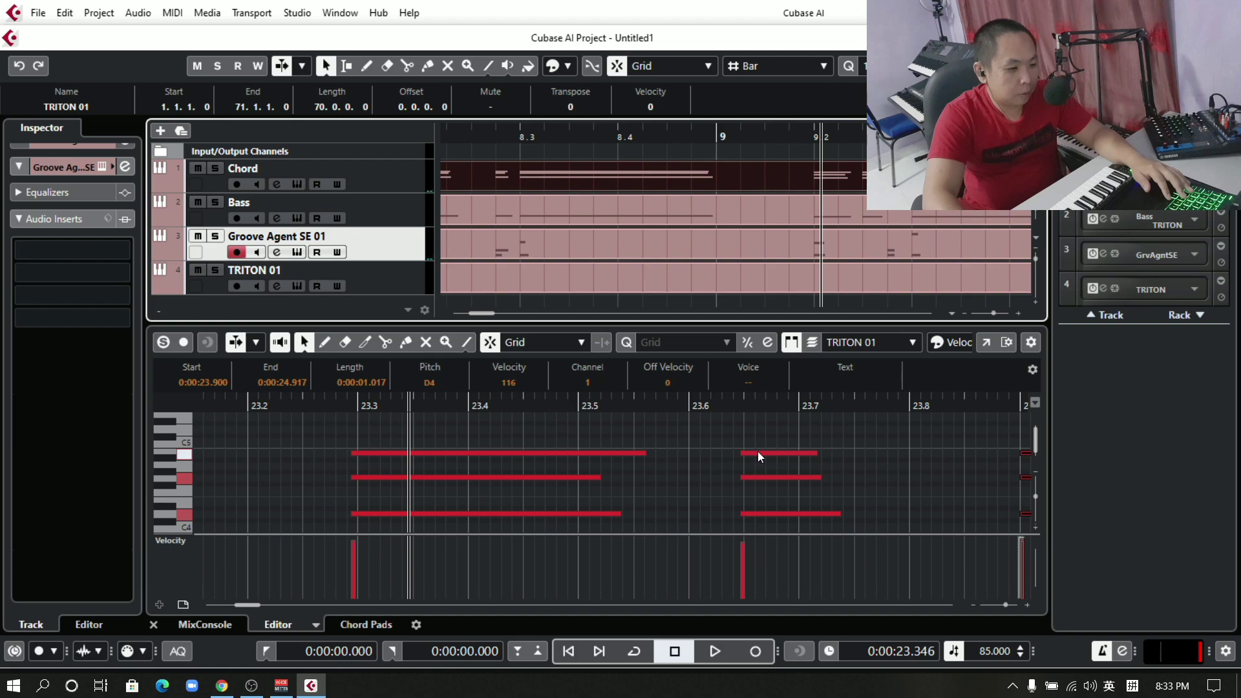
Select the short three-note chord before the long one and move it to start at 23.700.
{"action": "left_click_drag", "start_coordinate": [730, 424], "coordinate": [788, 491]}
{"action": "left_click", "coordinate": [786, 459]}
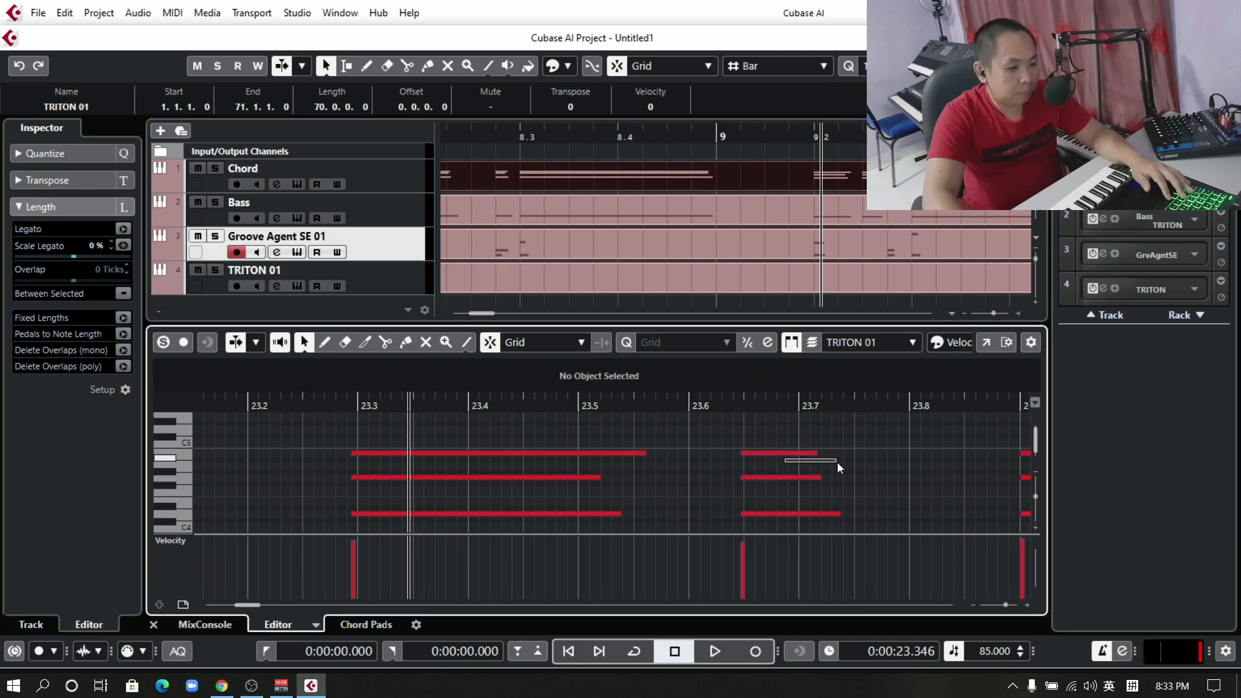
{"action": "left_click_drag", "start_coordinate": [718, 456], "coordinate": [828, 556]}
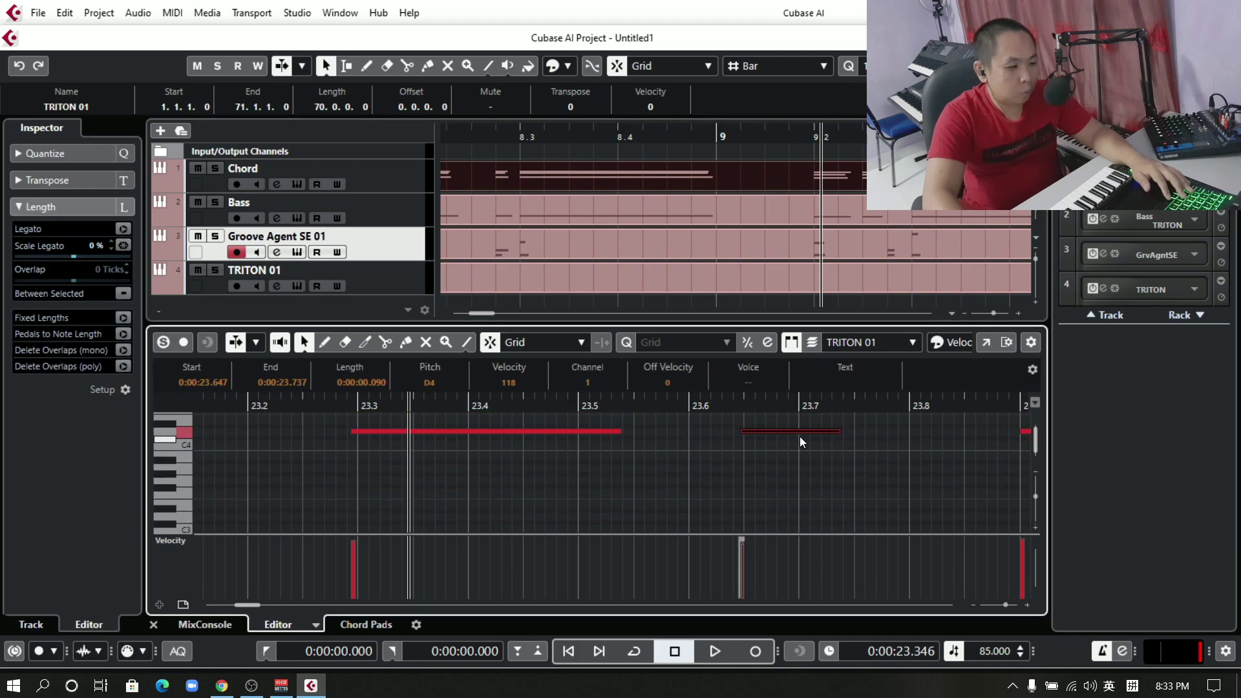
{"action": "scroll", "coordinate": [800, 437], "scroll_direction": "up", "scroll_amount": 3}
{"action": "left_click_drag", "start_coordinate": [781, 441], "coordinate": [844, 444]}
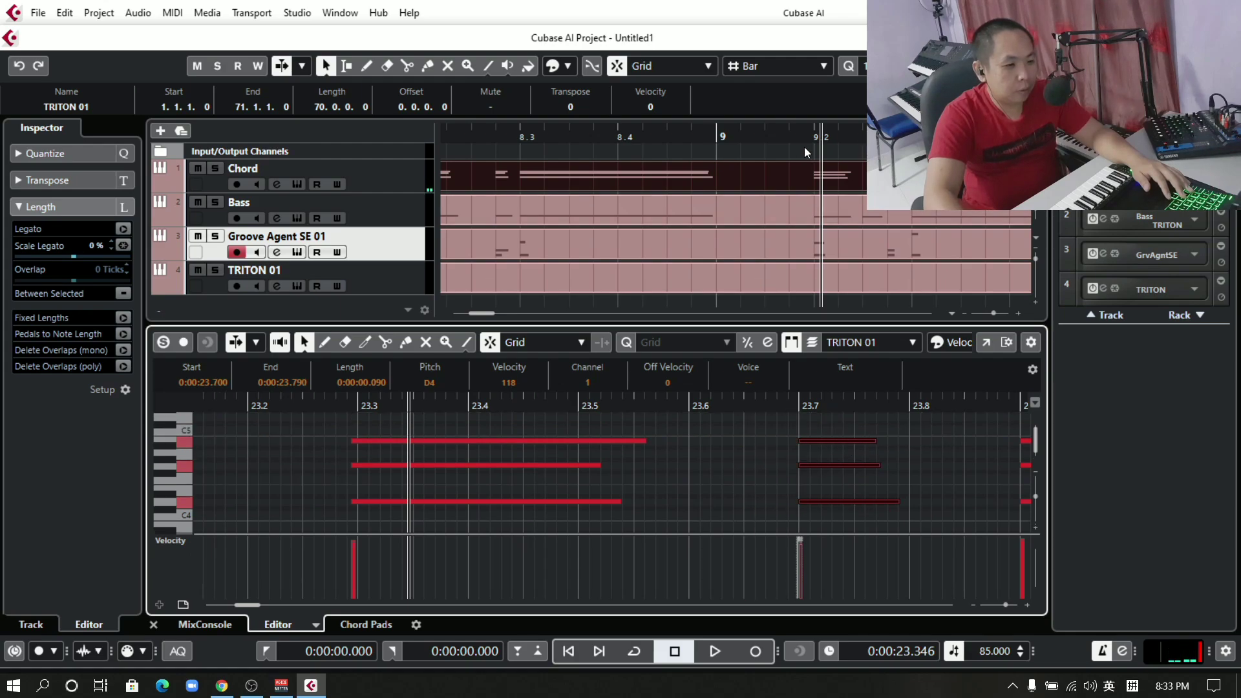
Replay the passage around beat 9.2 to check the short chord's new timing.
{"action": "left_click", "coordinate": [791, 135]}
{"action": "key", "text": "space"}
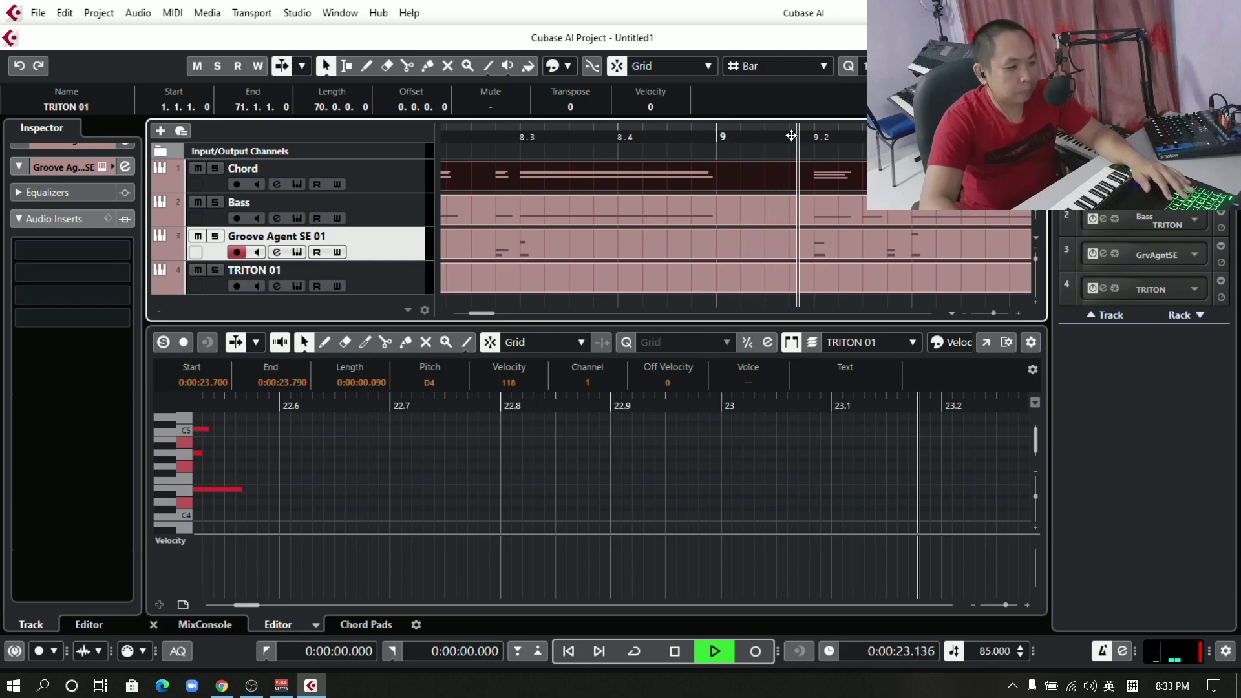
{"action": "key", "text": "space"}
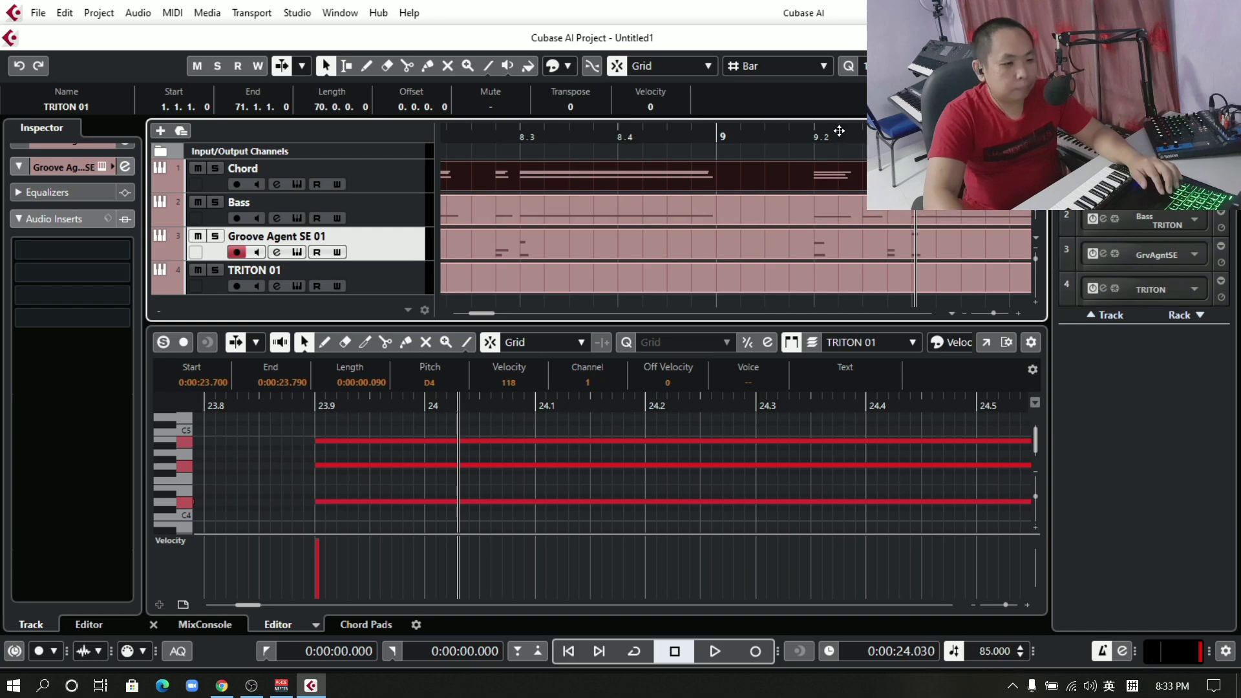
{"action": "key", "text": "space"}
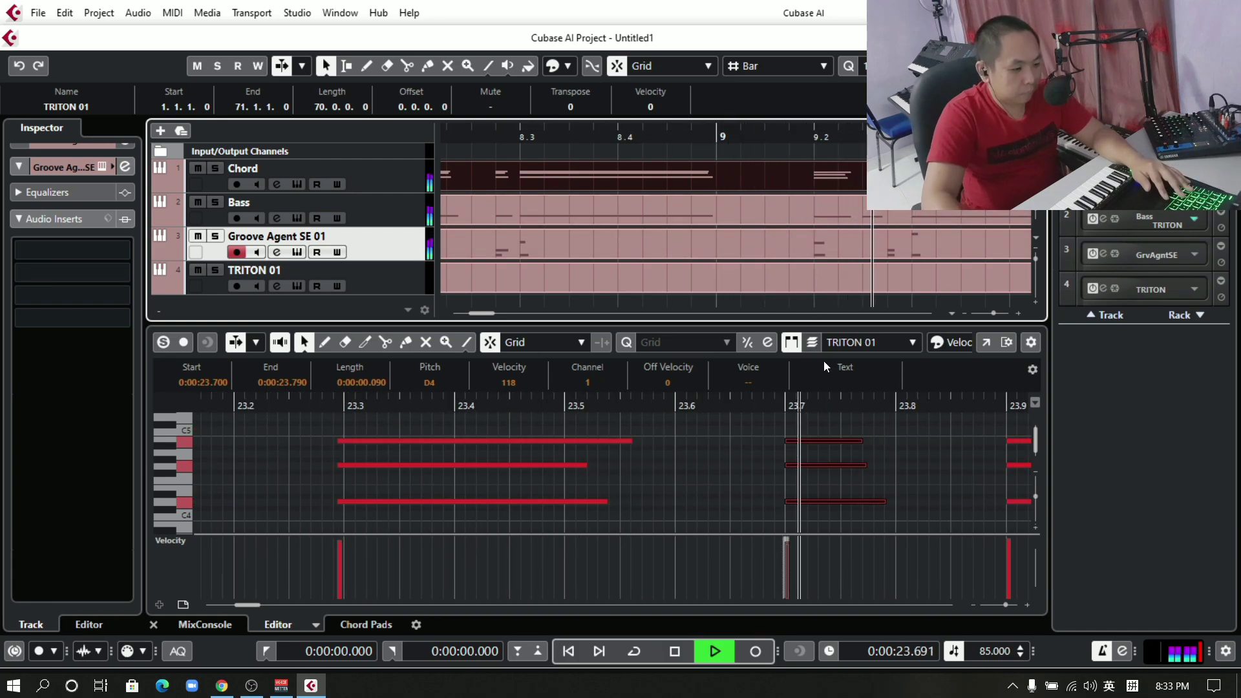
{"action": "key", "text": "space"}
Move the short three-note chord to start at 23.750, then clear the note selection.
{"action": "left_click_drag", "start_coordinate": [805, 439], "coordinate": [867, 441]}
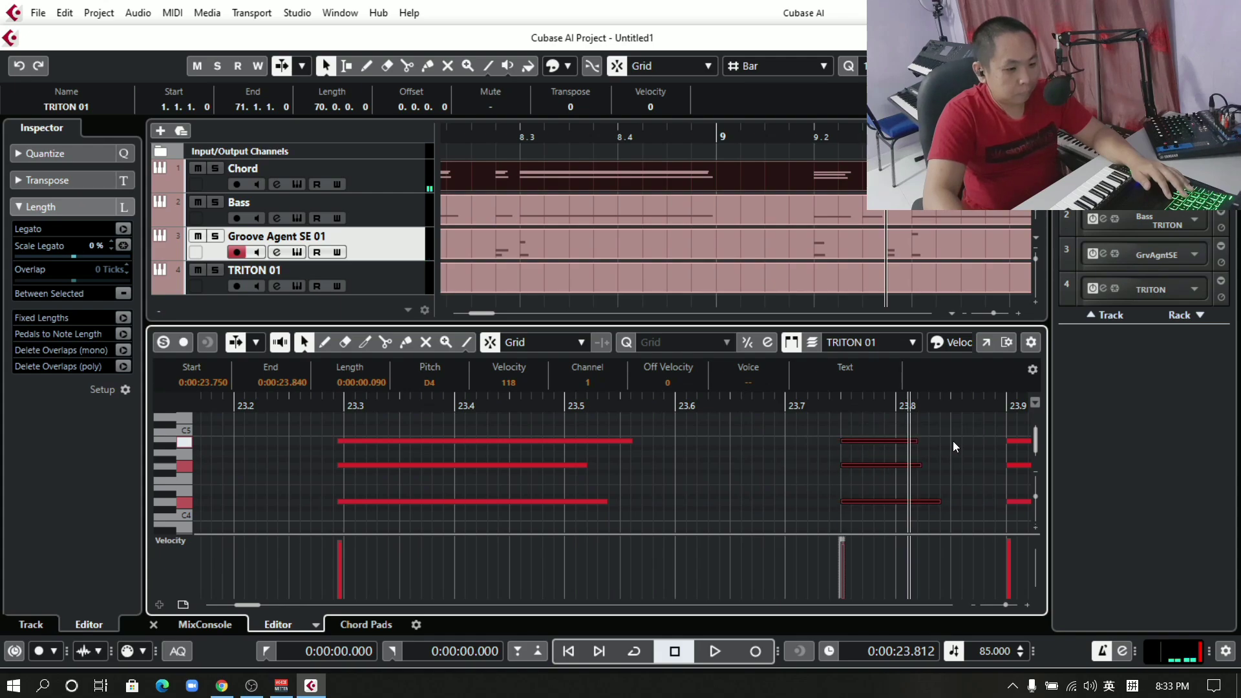
{"action": "left_click", "coordinate": [1014, 449]}
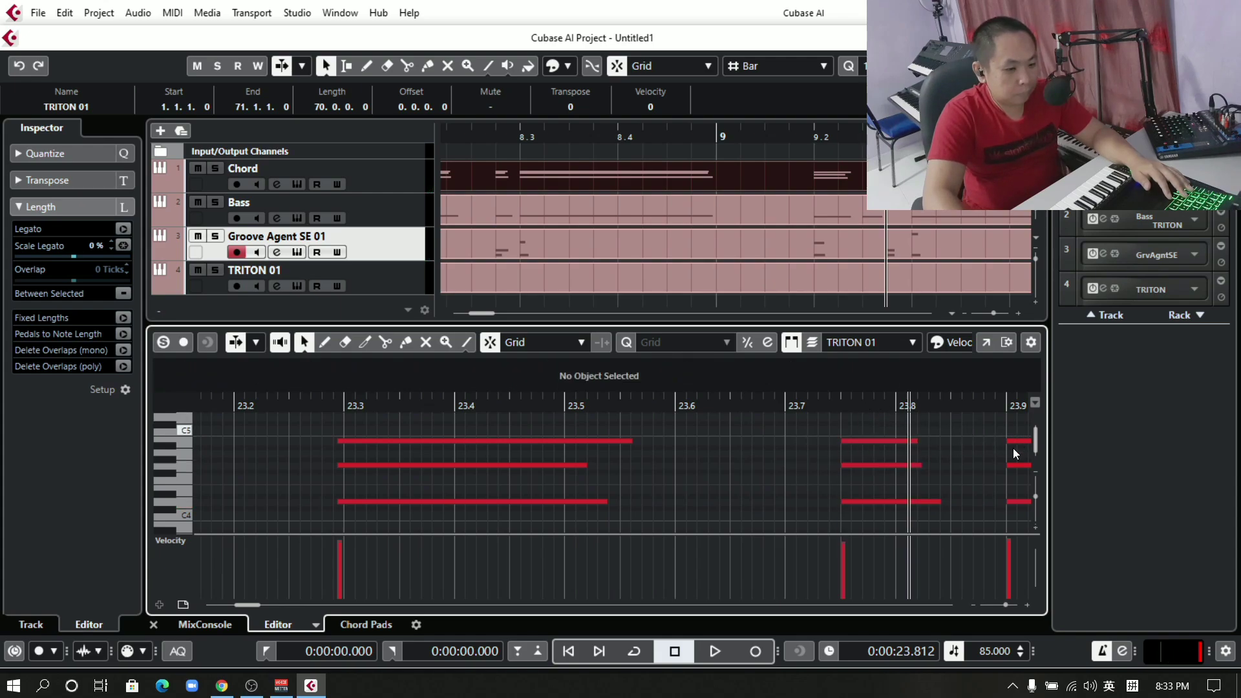
{"action": "left_click_drag", "start_coordinate": [1028, 516], "coordinate": [1027, 515]}
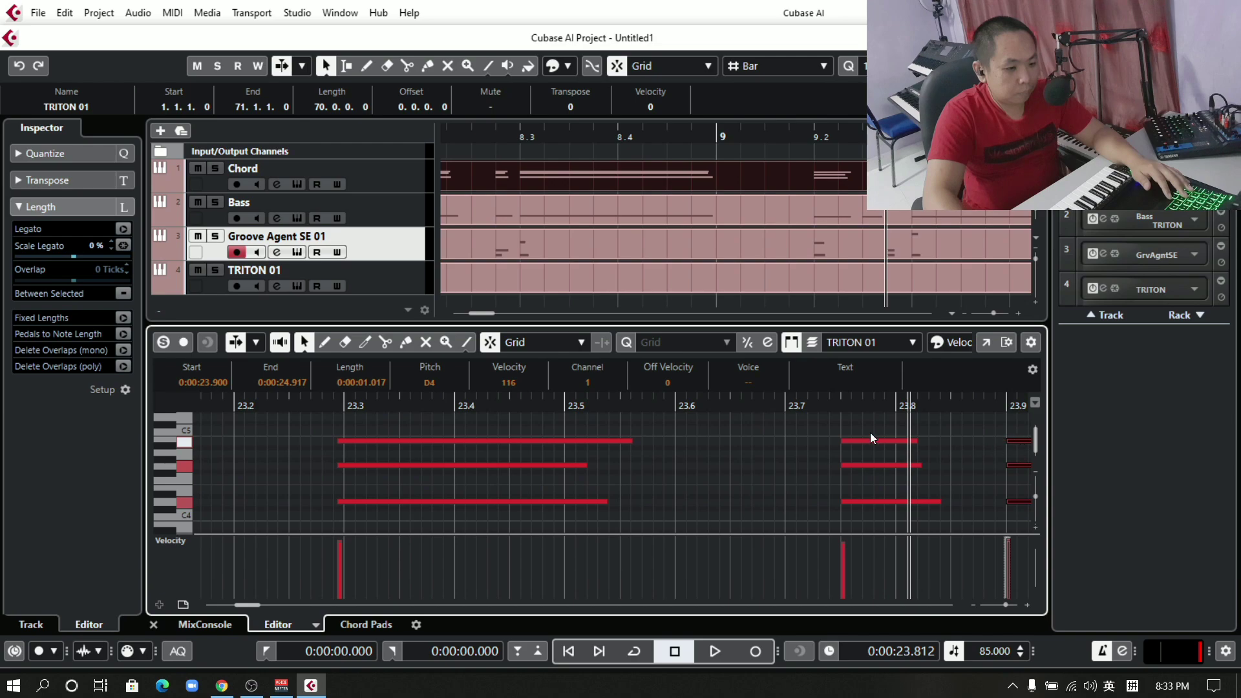
{"action": "left_click", "coordinate": [413, 411]}
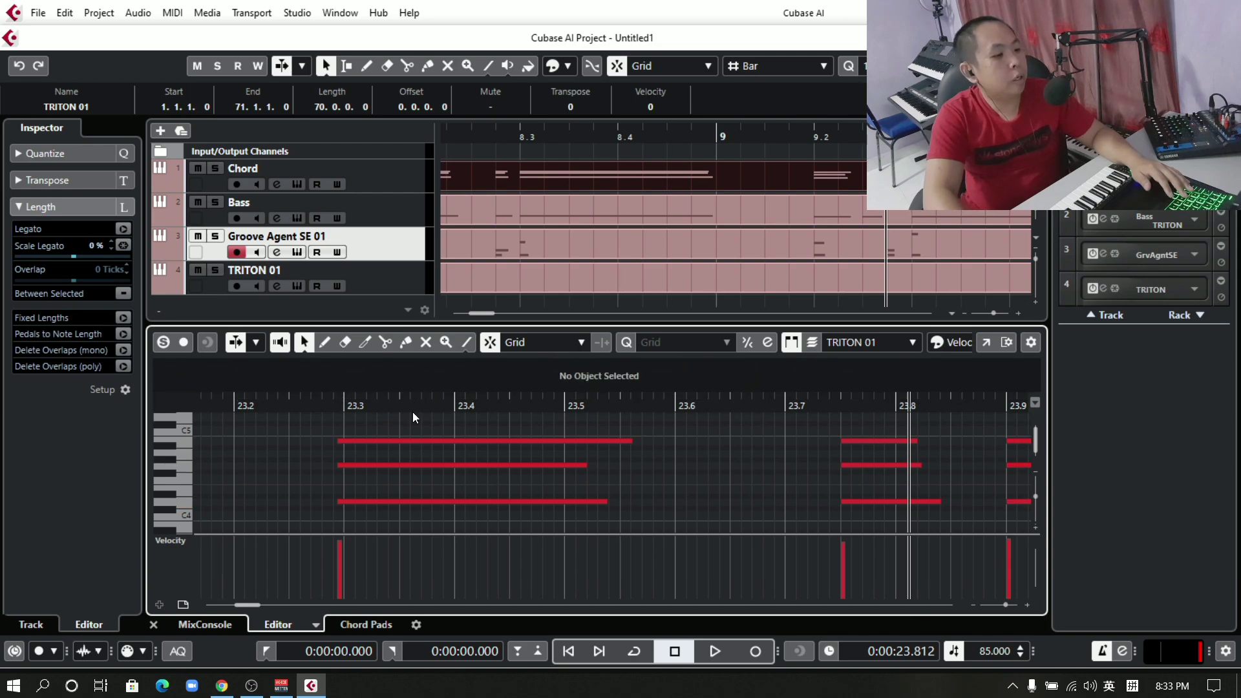
Play the passage again from bar 9 to compare both chords' timing with the other tracks.
{"action": "key", "text": "space"}
{"action": "key", "text": "space"}
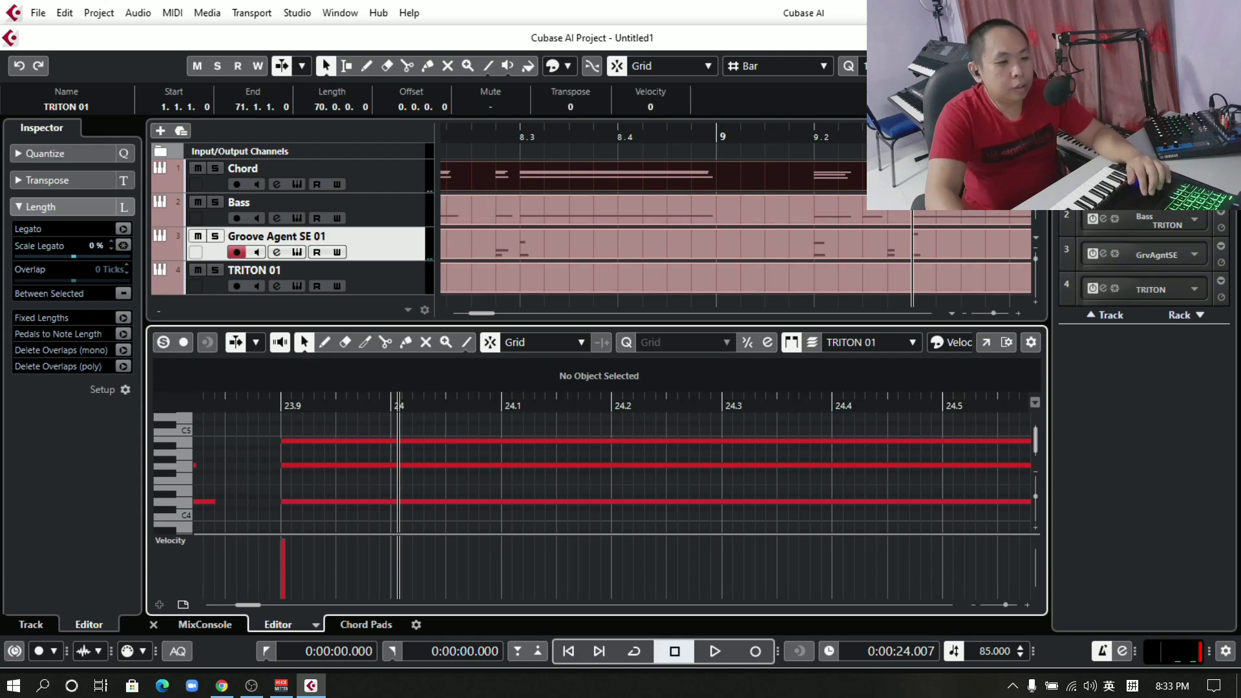
{"action": "scroll", "coordinate": [411, 447], "scroll_direction": "left", "scroll_amount": 5}
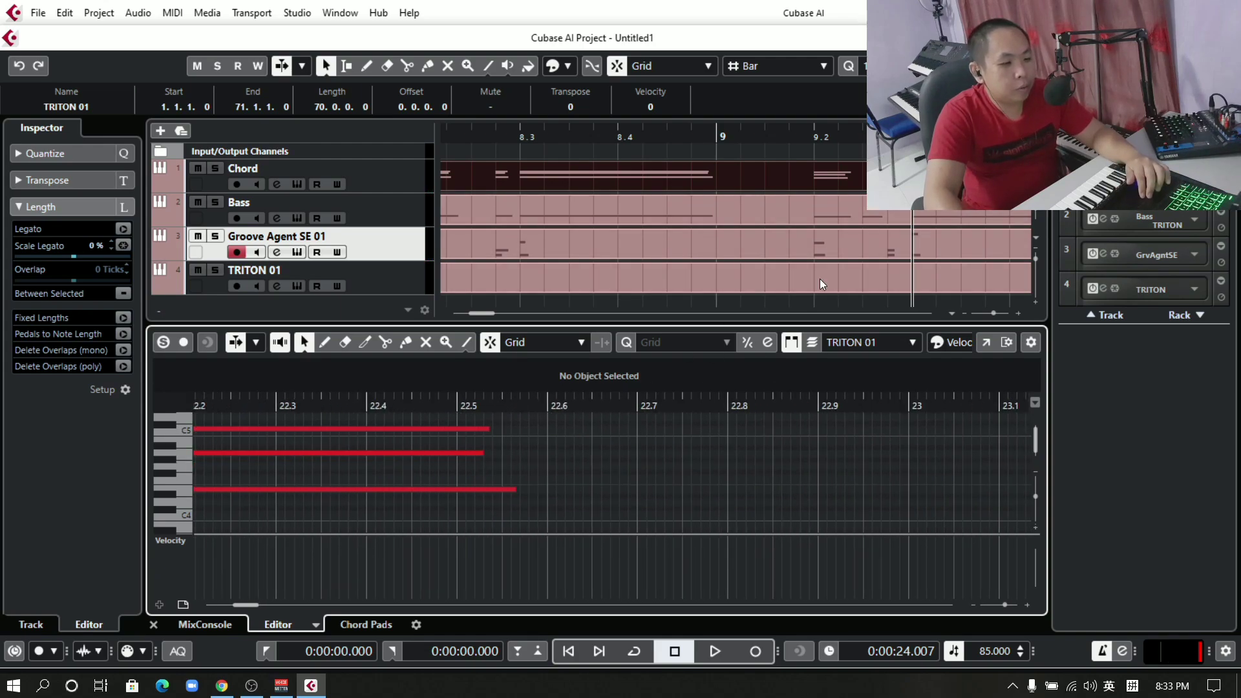
{"action": "key", "text": "space"}
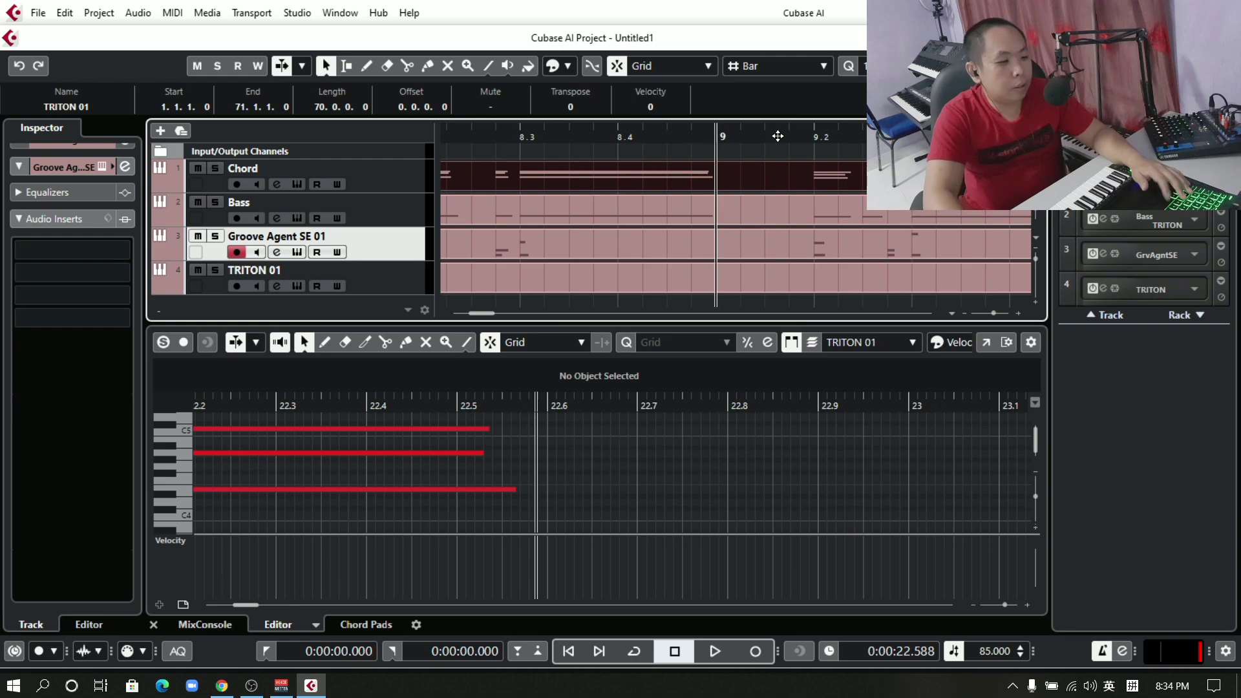
{"action": "key", "text": "space"}
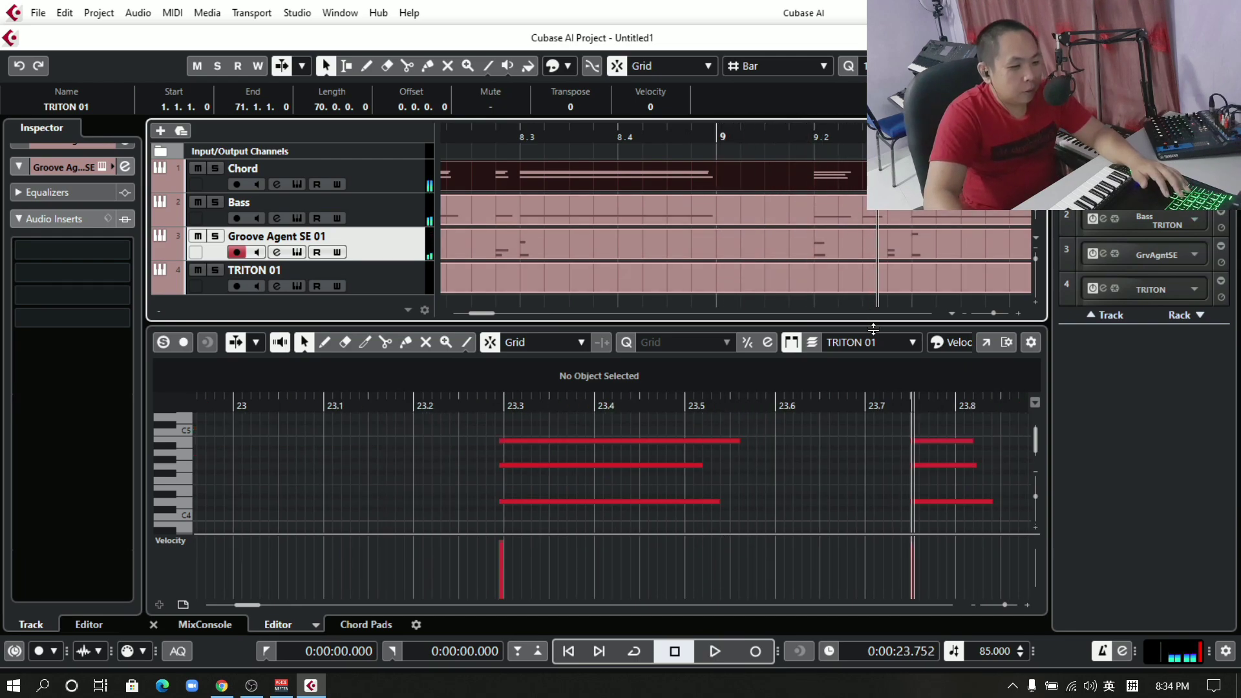
Select the three short chord notes and move them to start at 23.800.
{"action": "left_click_drag", "start_coordinate": [901, 425], "coordinate": [979, 533]}
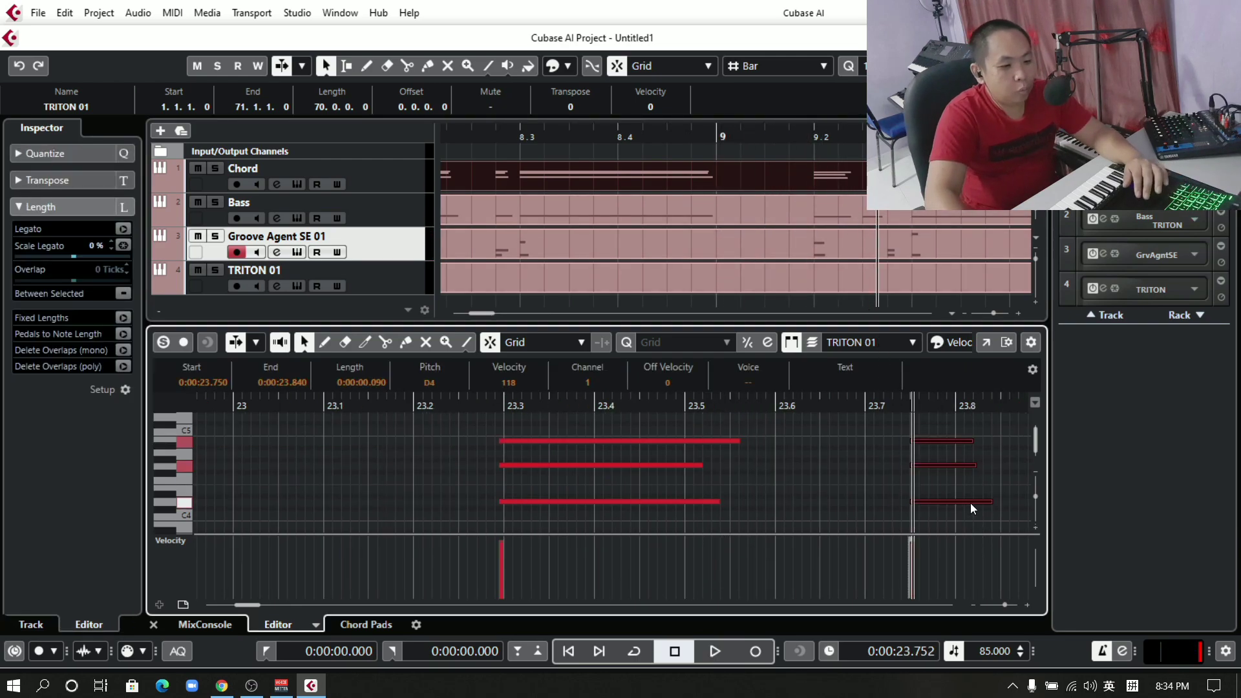
{"action": "scroll", "coordinate": [971, 502], "scroll_direction": "right", "scroll_amount": 2}
{"action": "scroll", "coordinate": [945, 504], "scroll_direction": "left", "scroll_amount": 3}
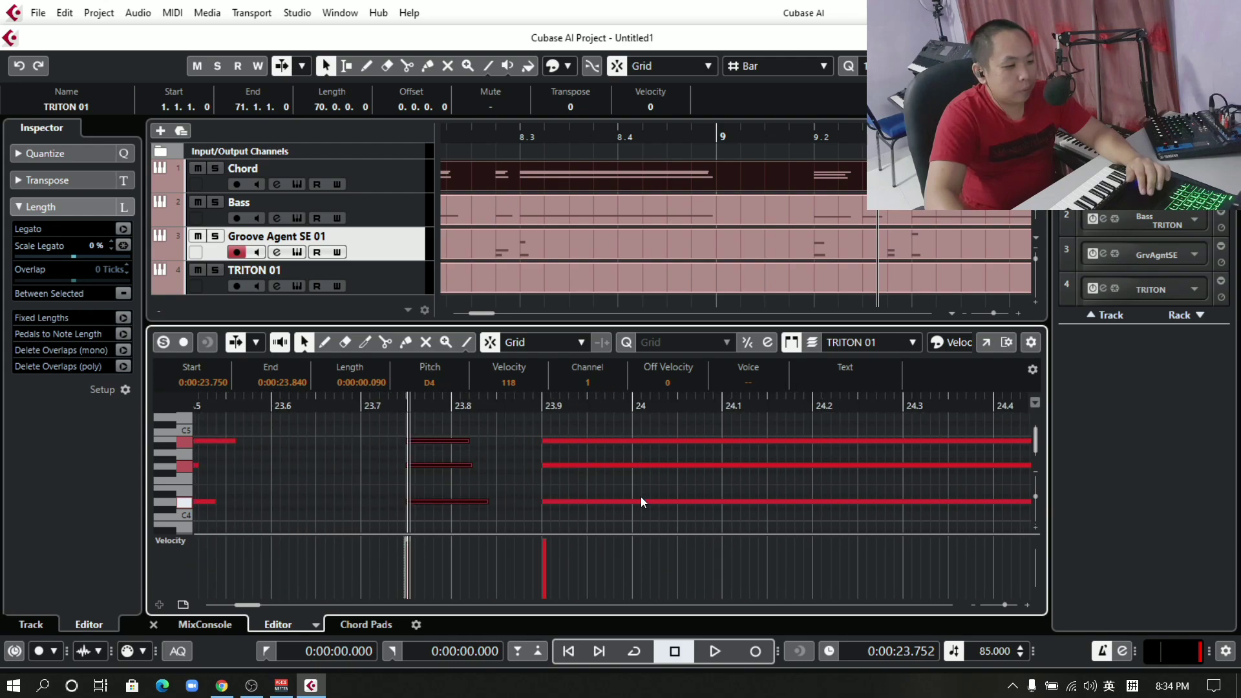
{"action": "left_click_drag", "start_coordinate": [456, 439], "coordinate": [588, 506]}
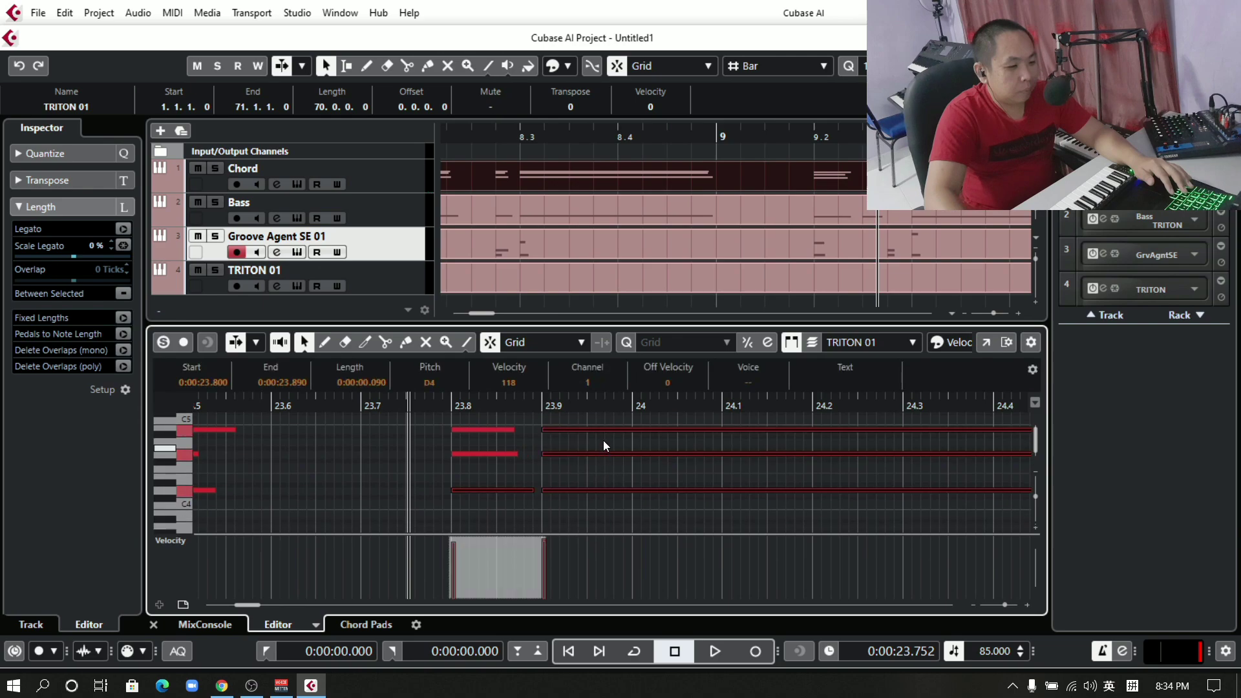
Move the long chord to start at 24.000 at its original pitches, and put the short chord's low D4 back at 23.800.
{"action": "left_click_drag", "start_coordinate": [601, 428], "coordinate": [689, 439]}
{"action": "left_click", "coordinate": [688, 438]}
{"action": "left_click_drag", "start_coordinate": [617, 419], "coordinate": [720, 505]}
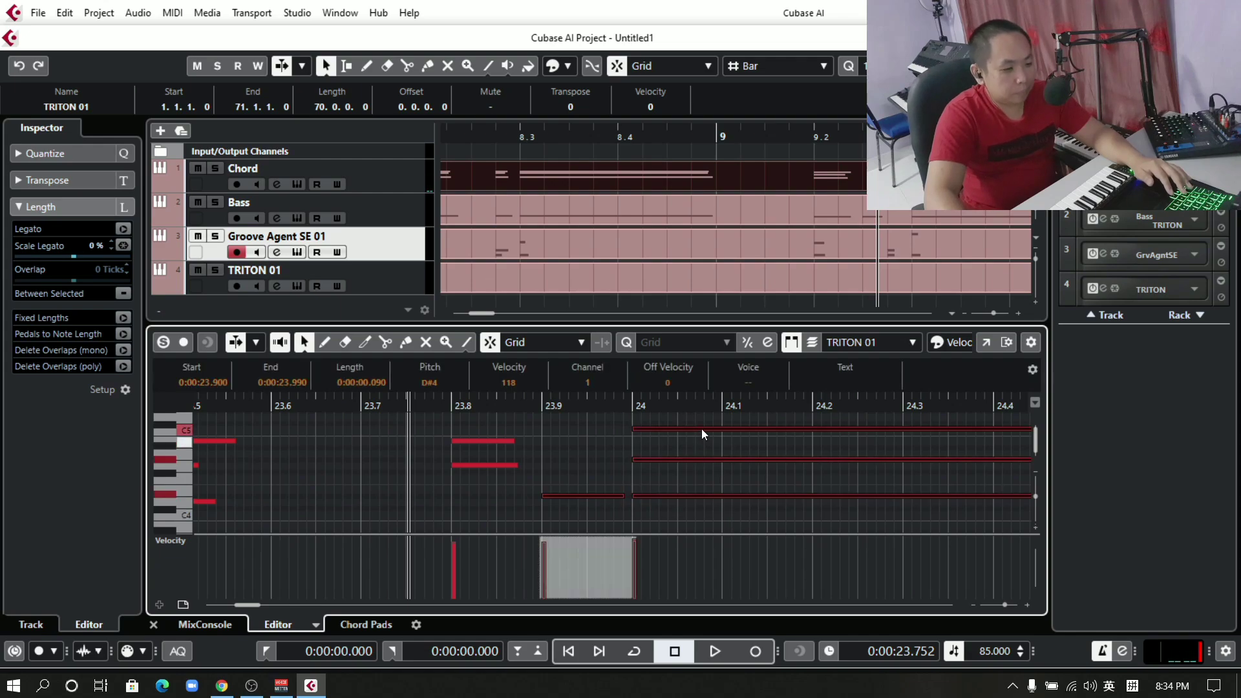
{"action": "mouse_move", "coordinate": [701, 428]}
{"action": "left_mouse_down"}
{"action": "mouse_move", "coordinate": [708, 451]}
{"action": "mouse_move", "coordinate": [697, 442]}
{"action": "left_mouse_up"}
{"action": "left_click", "coordinate": [607, 501]}
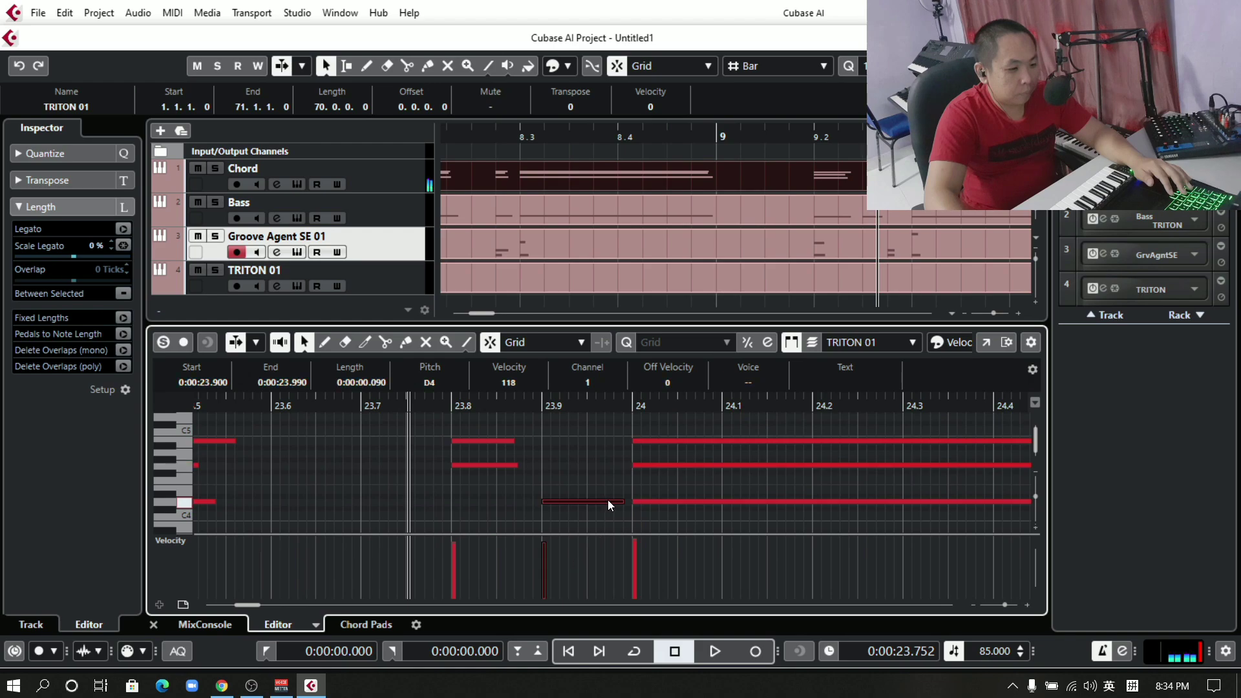
{"action": "left_click_drag", "start_coordinate": [602, 499], "coordinate": [518, 501]}
Play from bar 9 on into bar 10 to review the corrected chord timing.
{"action": "left_click", "coordinate": [738, 155]}
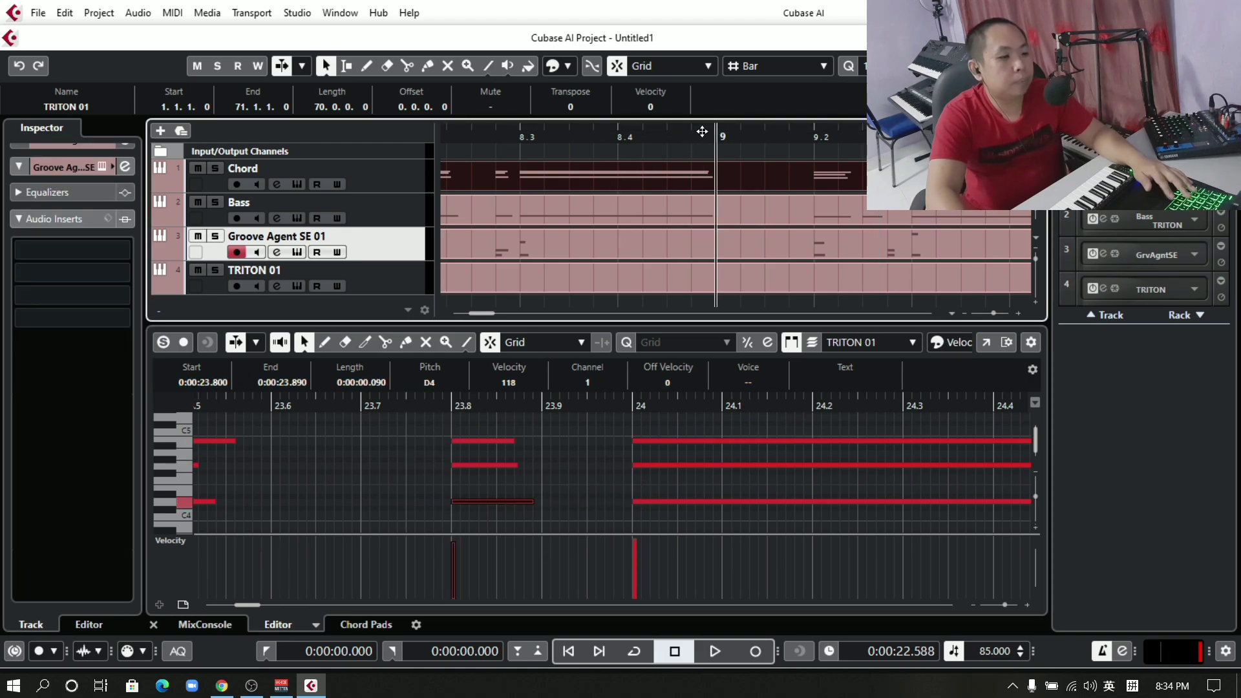
{"action": "key", "text": "space"}
{"action": "key", "text": "space"}
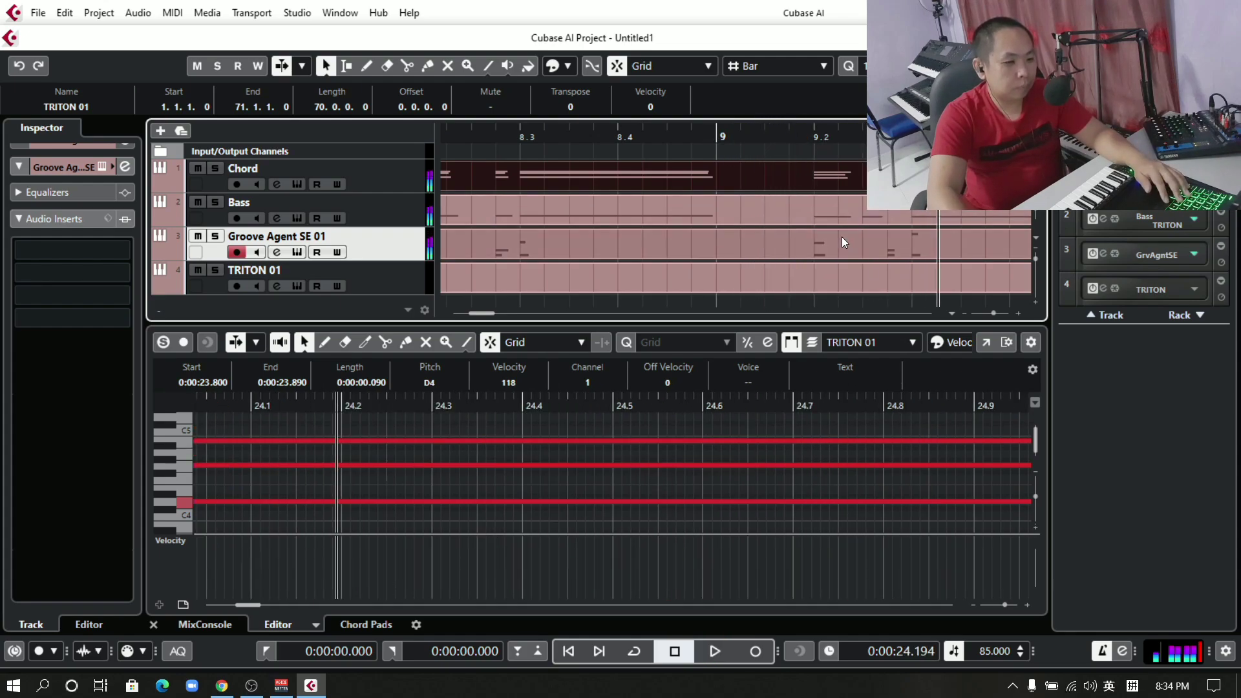
{"action": "left_click", "coordinate": [685, 131]}
{"action": "key", "text": "space"}
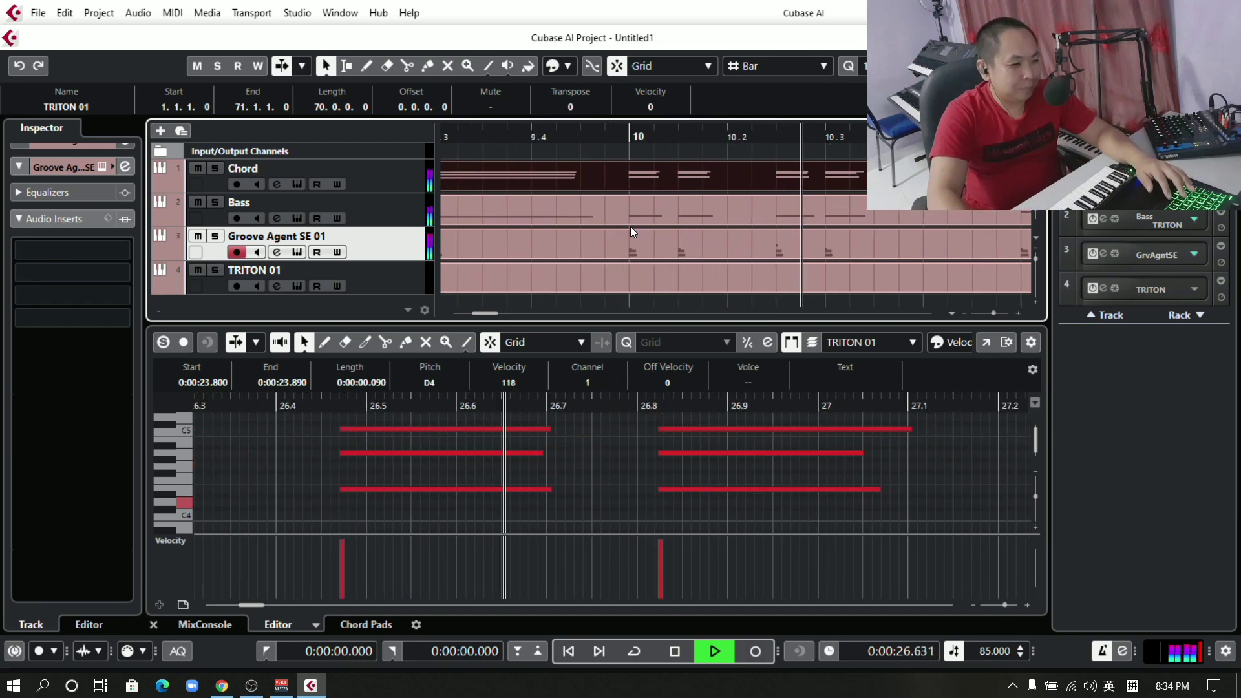
{"action": "key", "text": "space"}
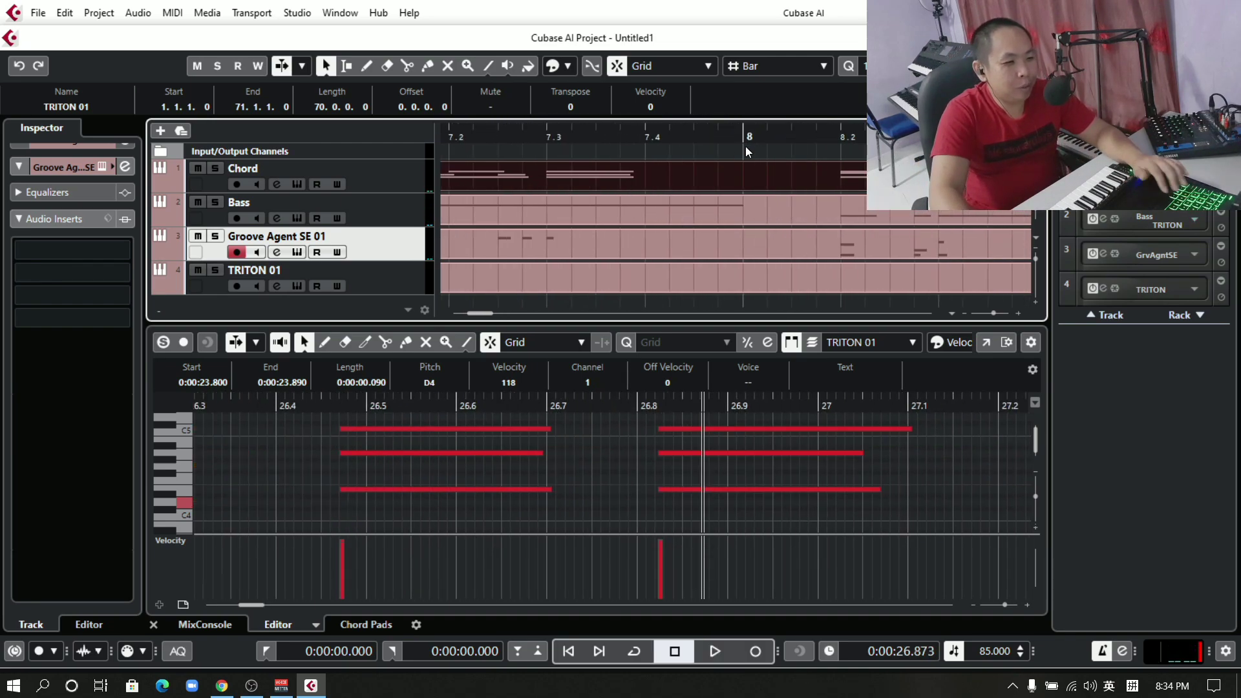
Play from bar 8 into bar 9 to hear the corrected chords in context.
{"action": "left_click", "coordinate": [745, 136]}
{"action": "key", "text": "space"}
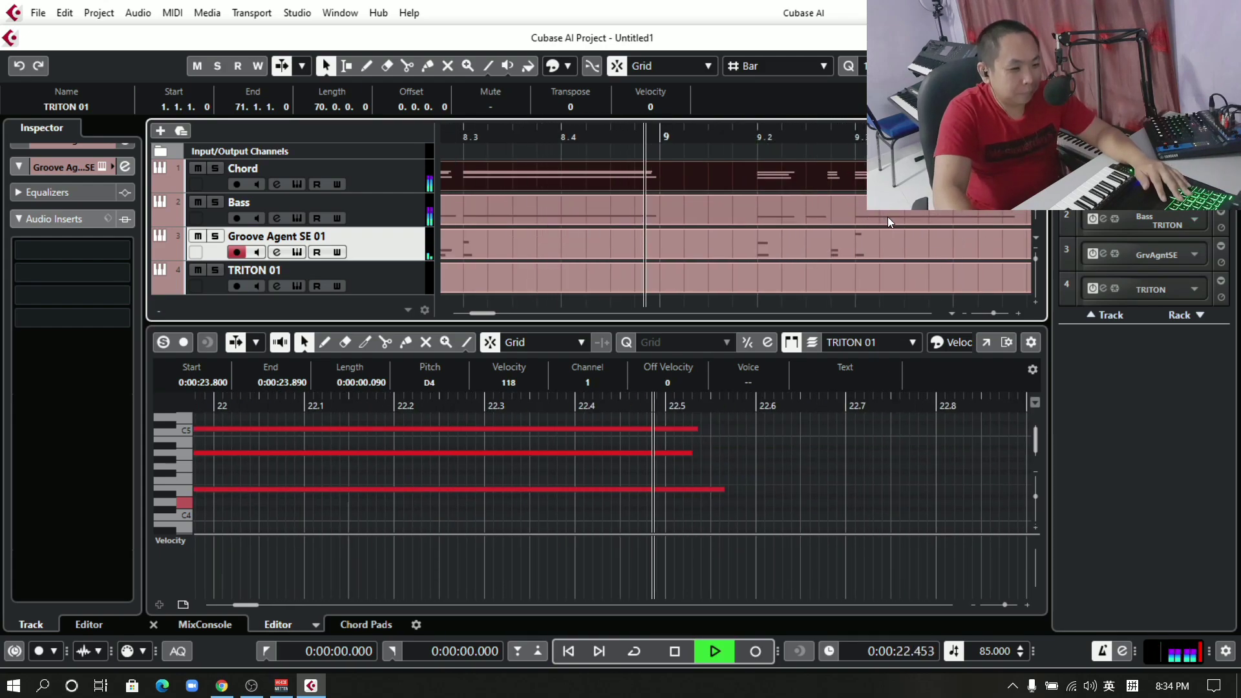
{"action": "key", "text": "space"}
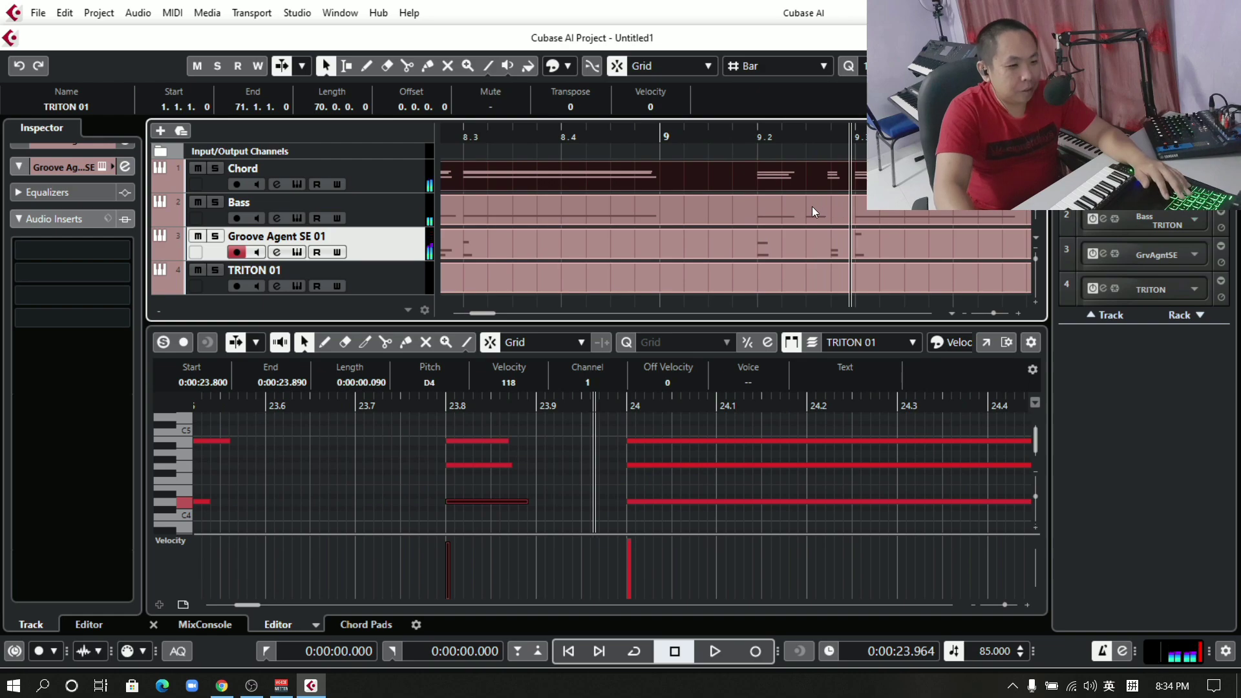
Show the Bass part in the Key Editor and play its notes between about 23.5 and 24 to check their timing.
{"action": "left_click", "coordinate": [812, 207]}
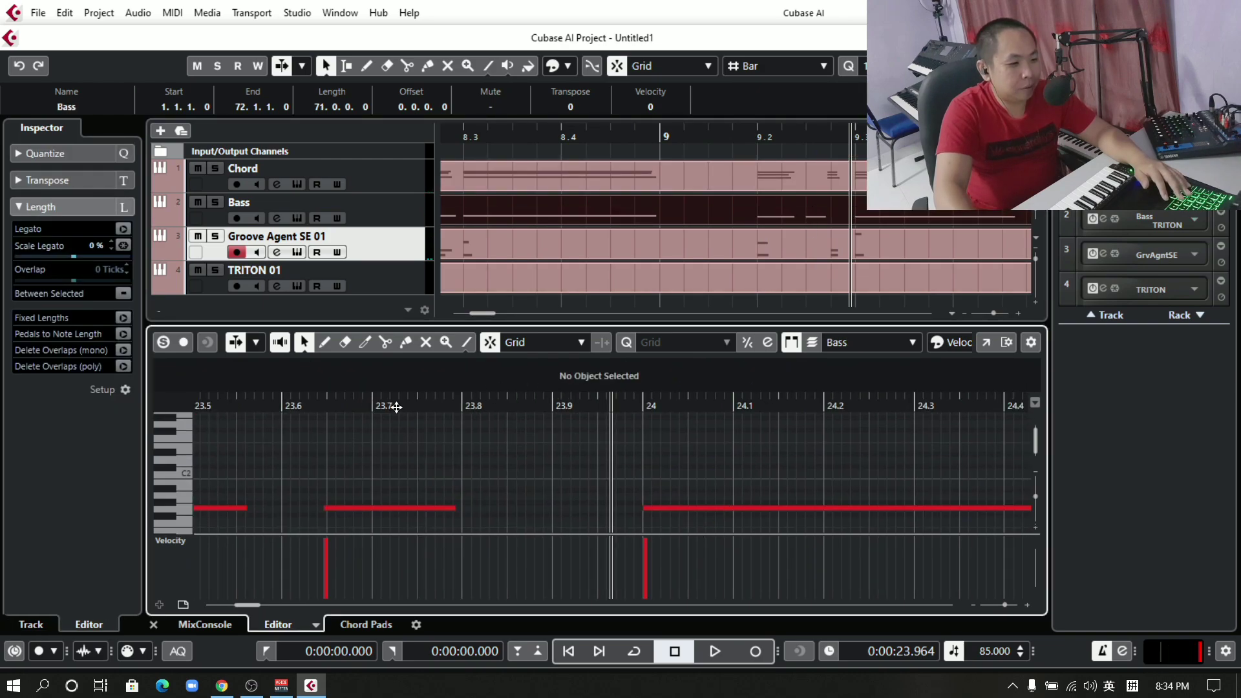
{"action": "left_click", "coordinate": [355, 400]}
{"action": "key", "text": "space"}
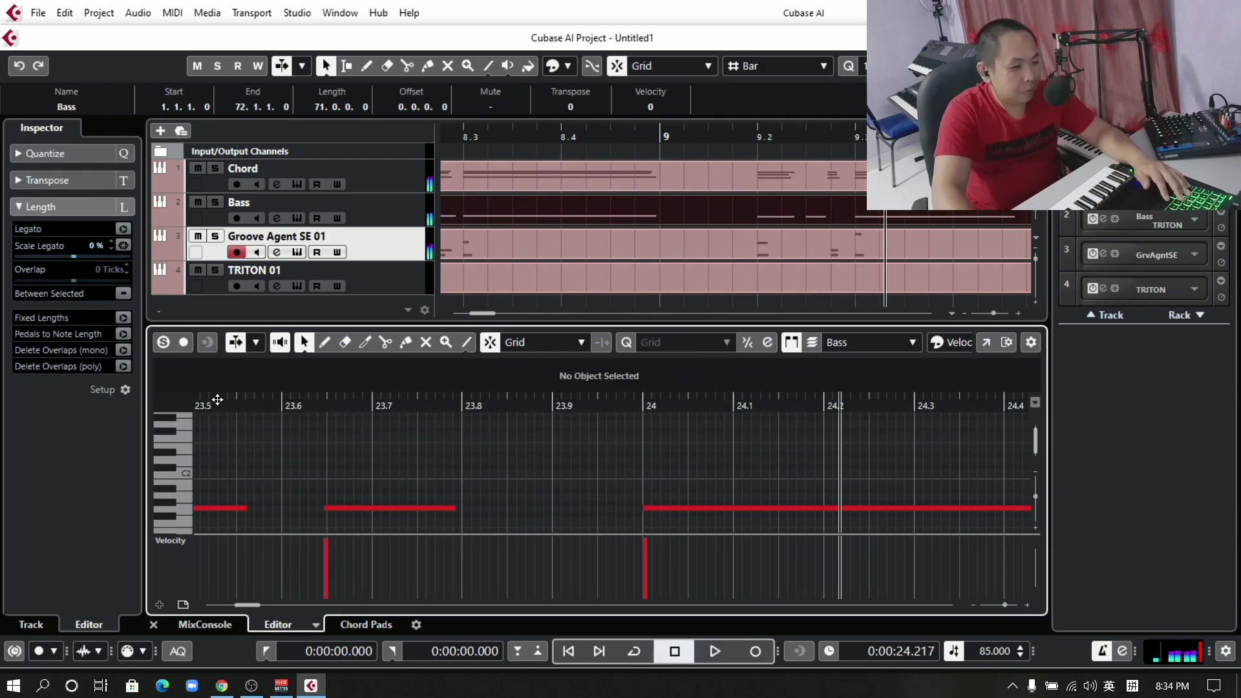
{"action": "left_click", "coordinate": [227, 402]}
{"action": "key", "text": "space"}
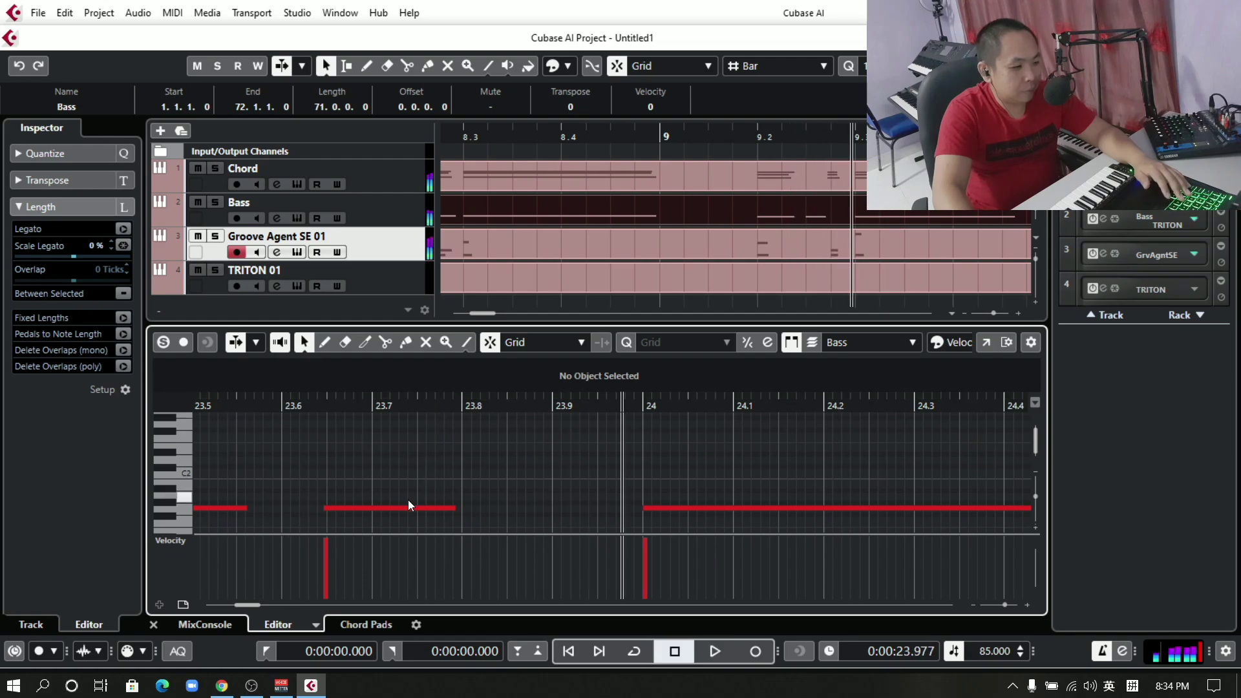
{"action": "key", "text": "space"}
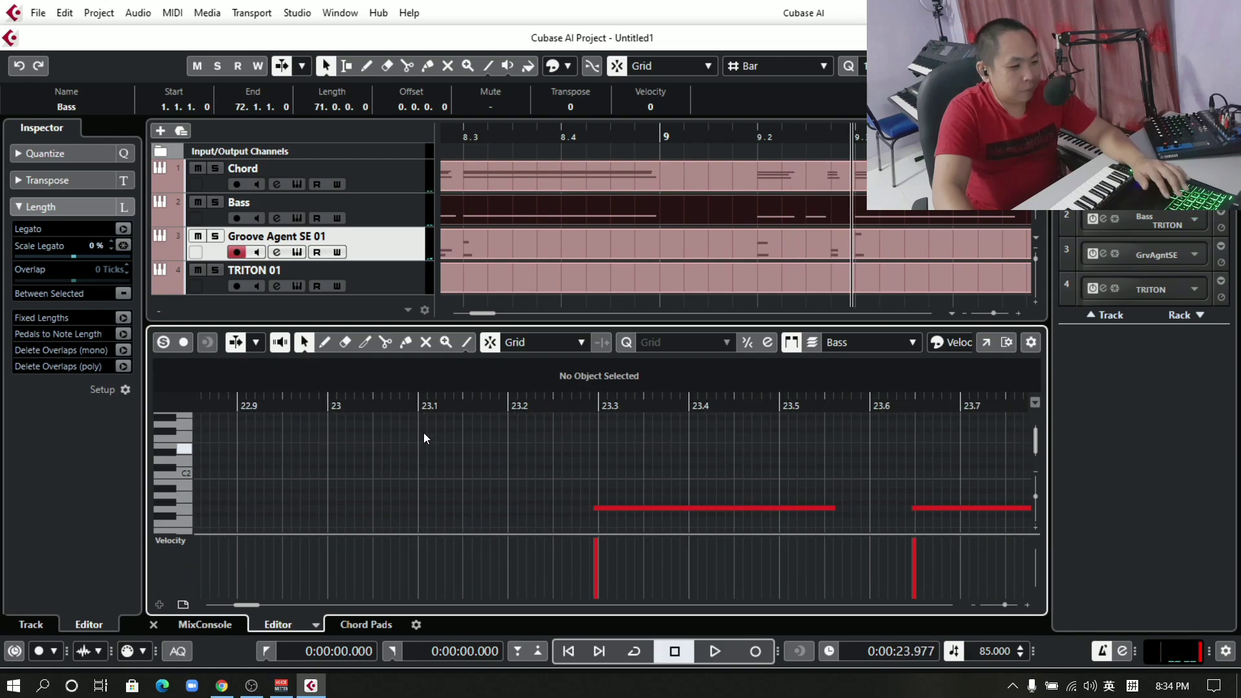
Check the Bass playback up to about 23.8 and move the short G1 note to start at 23.750.
{"action": "left_click", "coordinate": [342, 406]}
{"action": "key", "text": "space"}
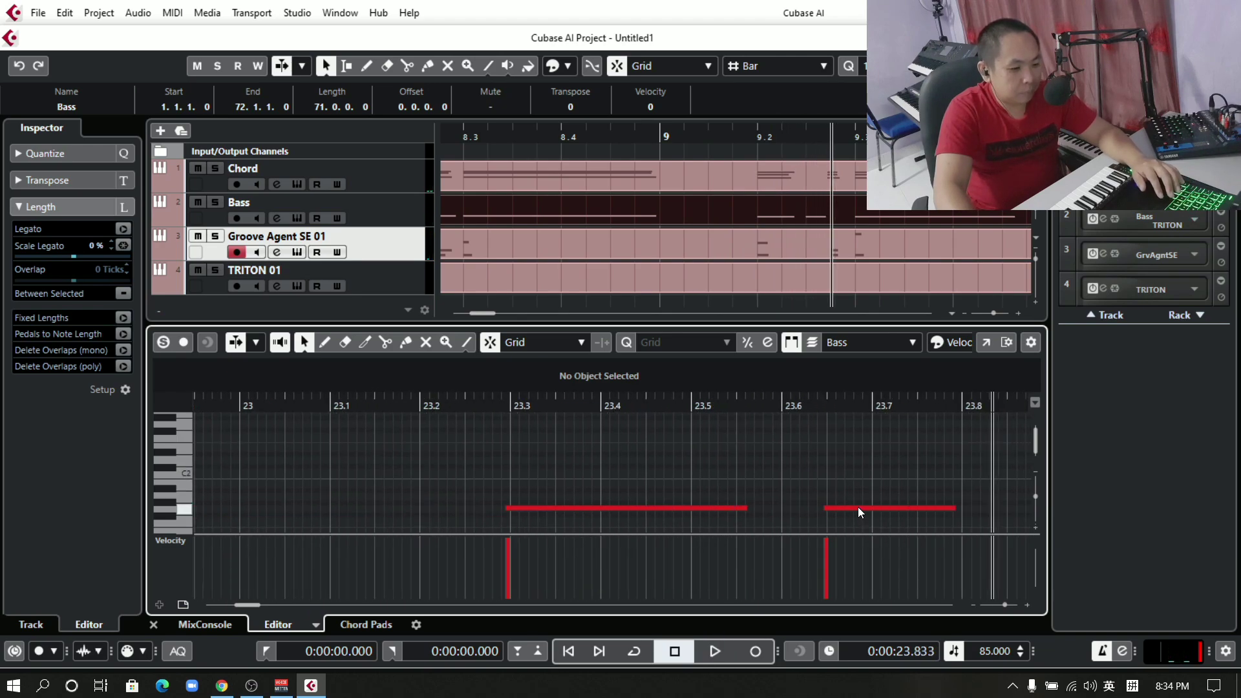
{"action": "left_click_drag", "start_coordinate": [859, 506], "coordinate": [949, 507]}
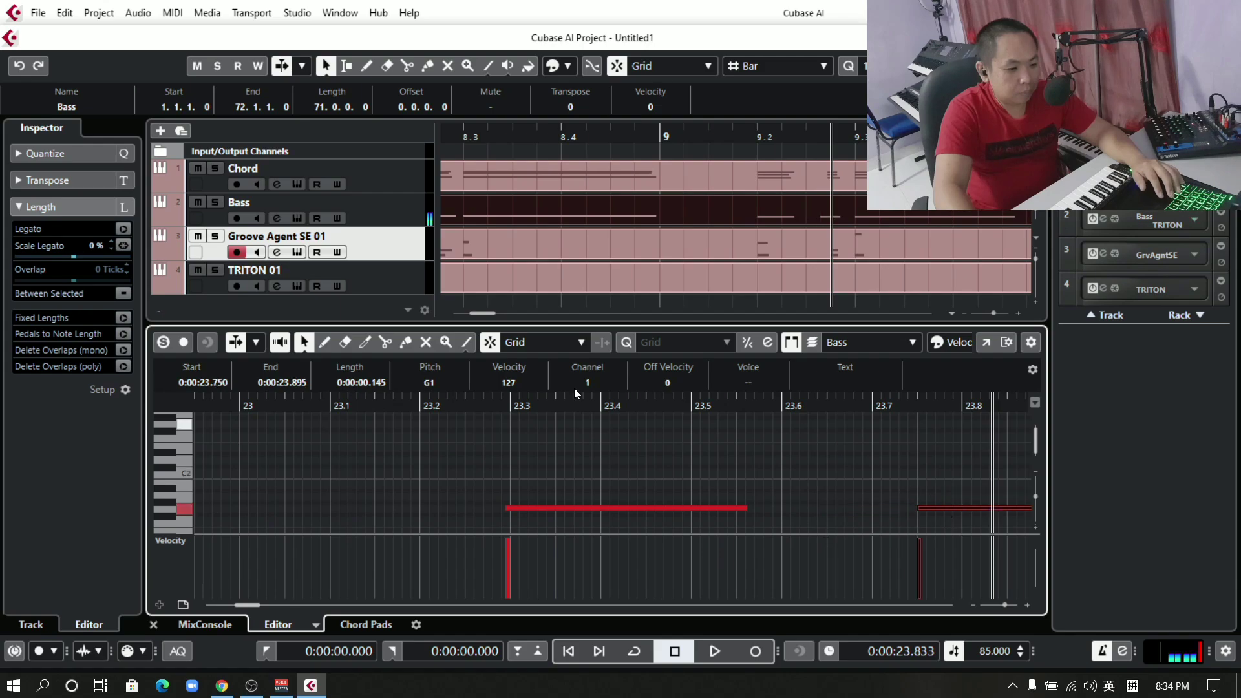
Play the passage around bar 9 twice to check the timing of the moved bass note.
{"action": "left_click", "coordinate": [340, 407]}
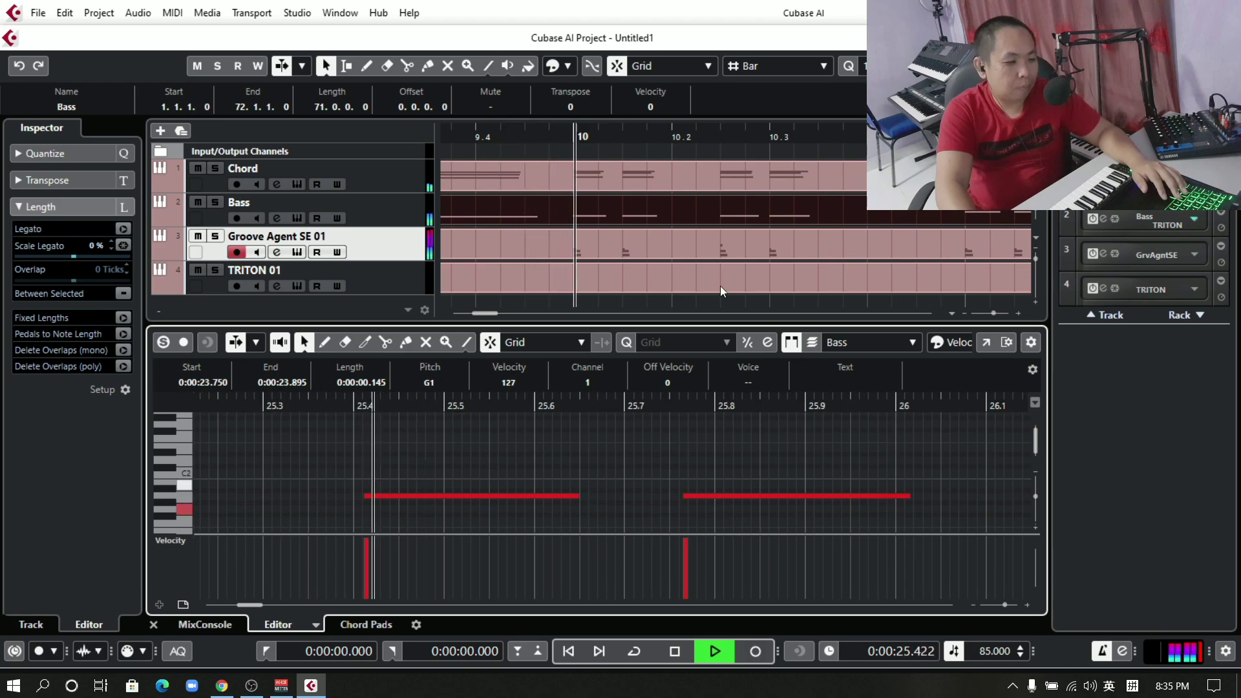
{"action": "key", "text": "space"}
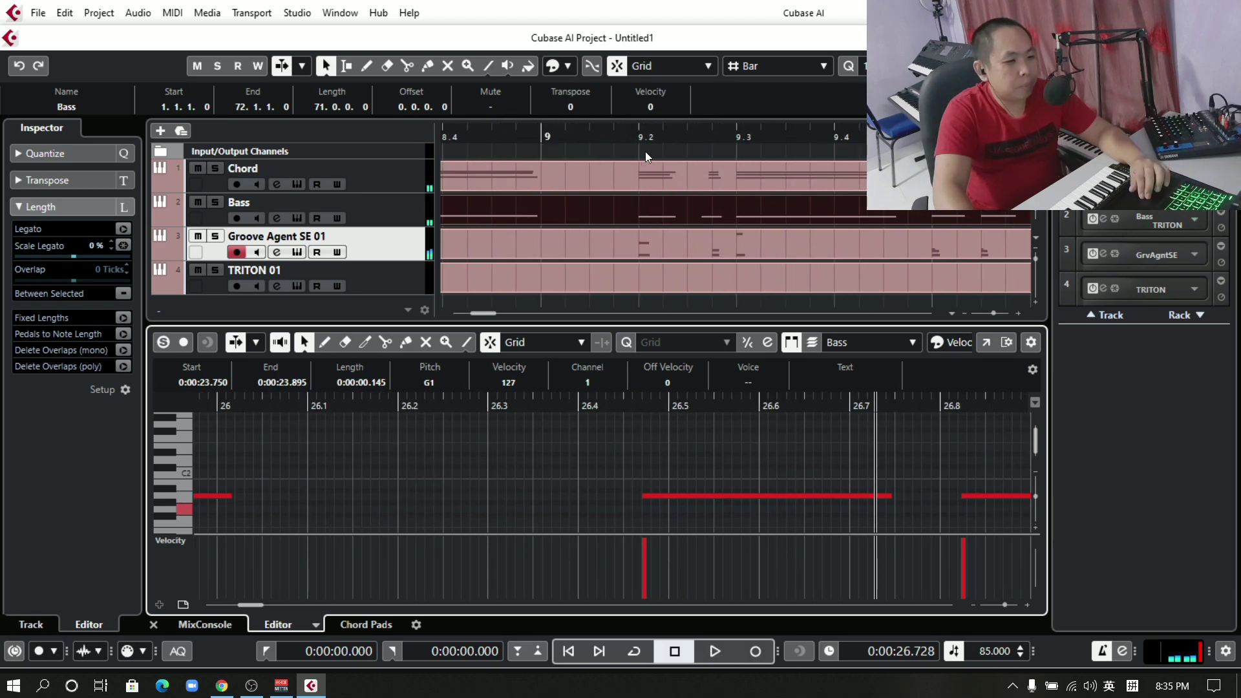
{"action": "left_click", "coordinate": [575, 145]}
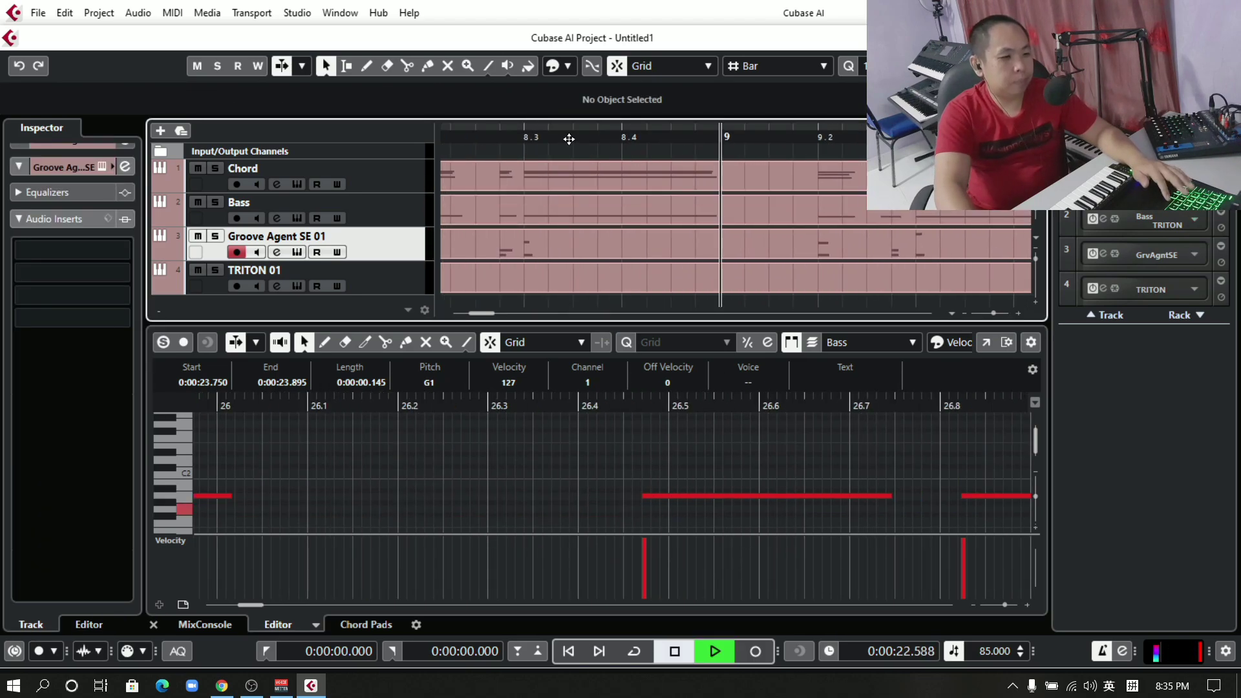
{"action": "key", "text": "space"}
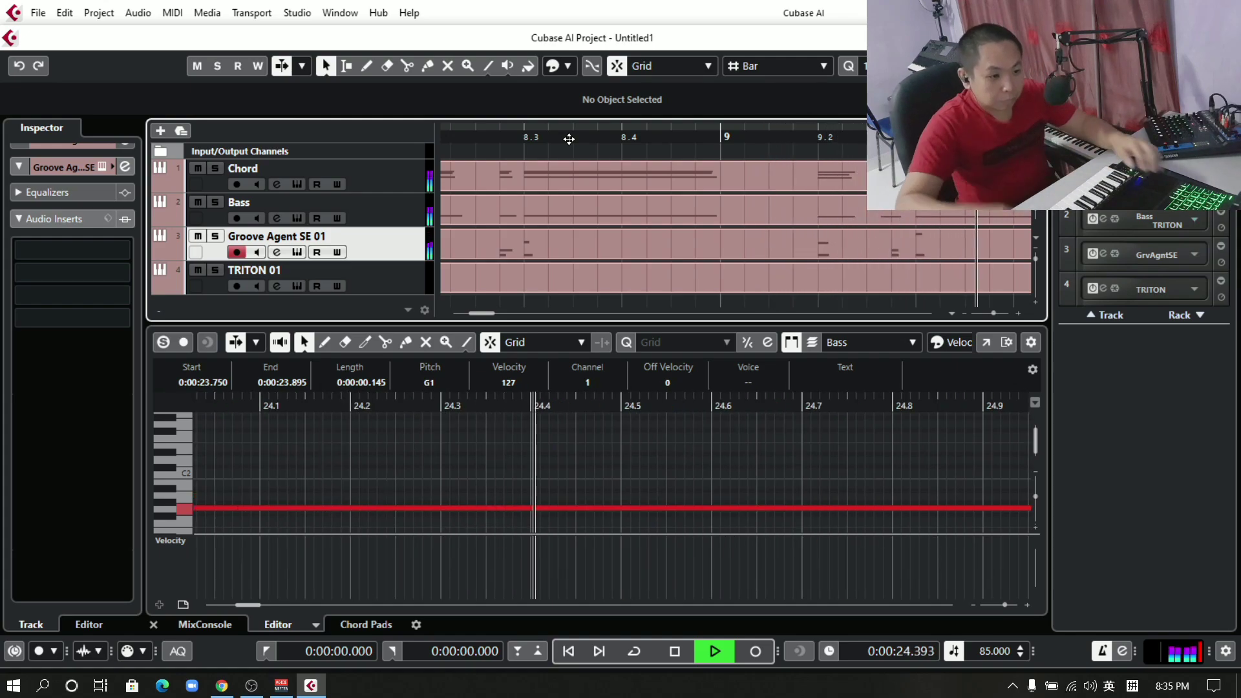
{"action": "key", "text": "space"}
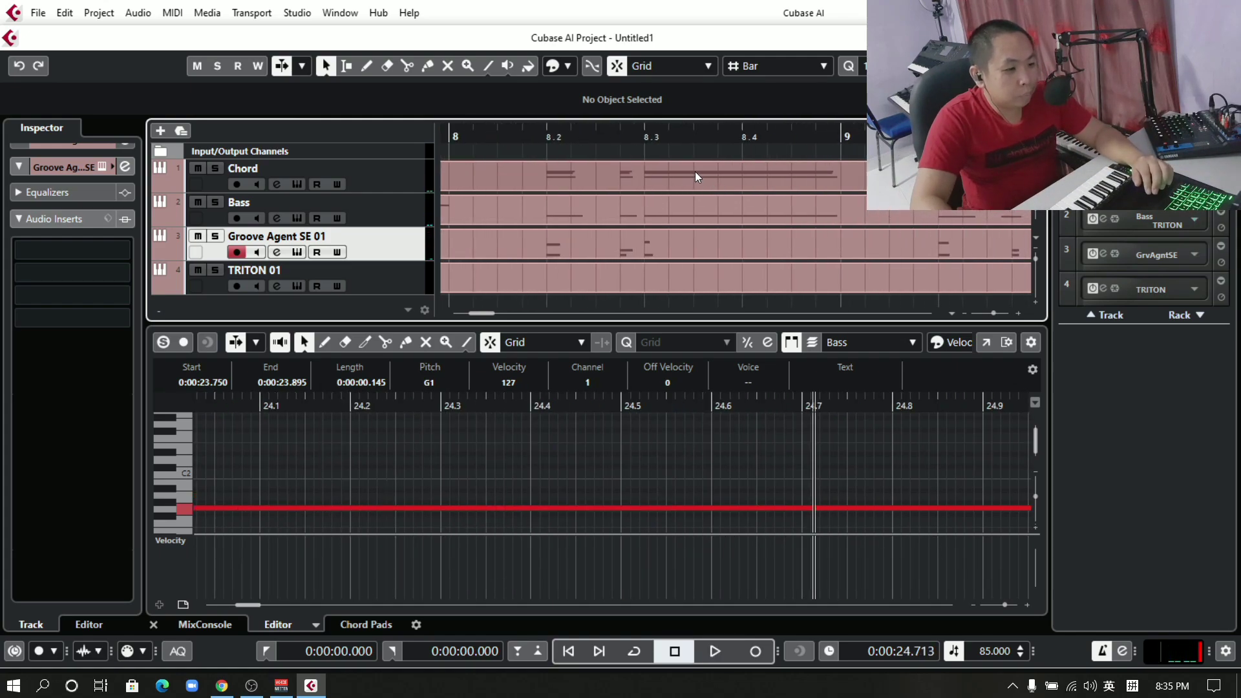
Play from before bar 8 into bar 9, and move the short bass G1 note to start at 23.800.
{"action": "scroll", "coordinate": [696, 172], "scroll_direction": "left", "scroll_amount": 5}
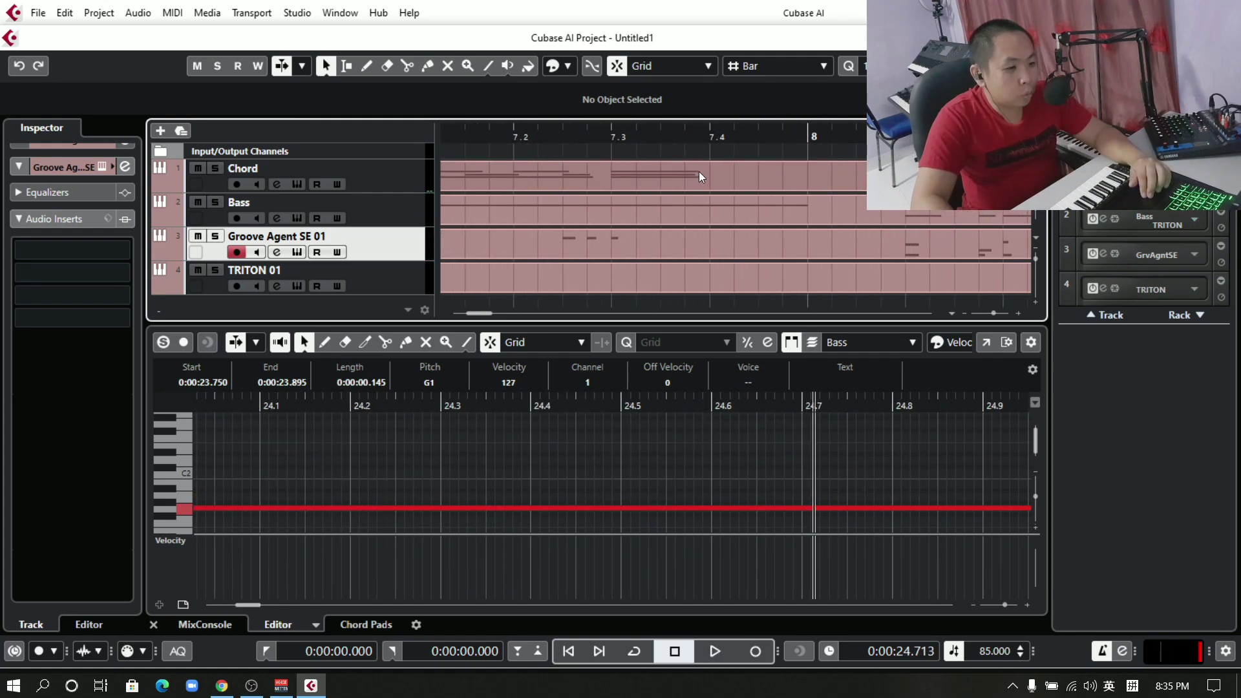
{"action": "left_click", "coordinate": [714, 137]}
{"action": "key", "text": "space"}
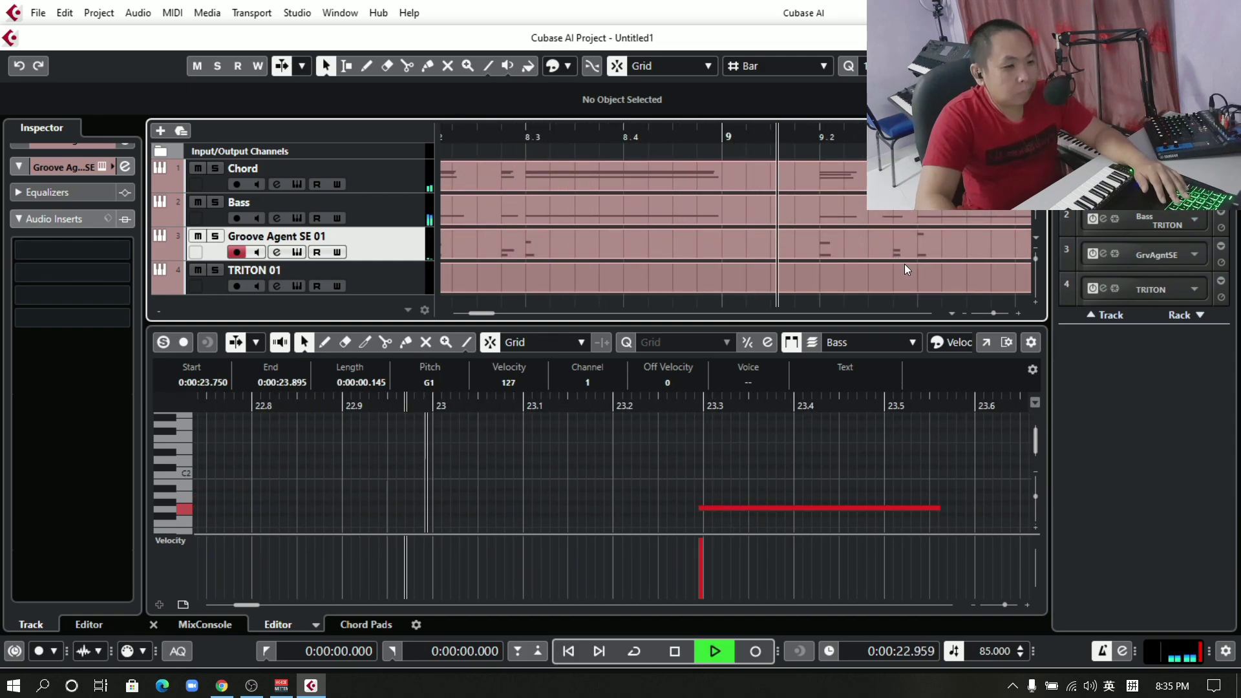
{"action": "key", "text": "space"}
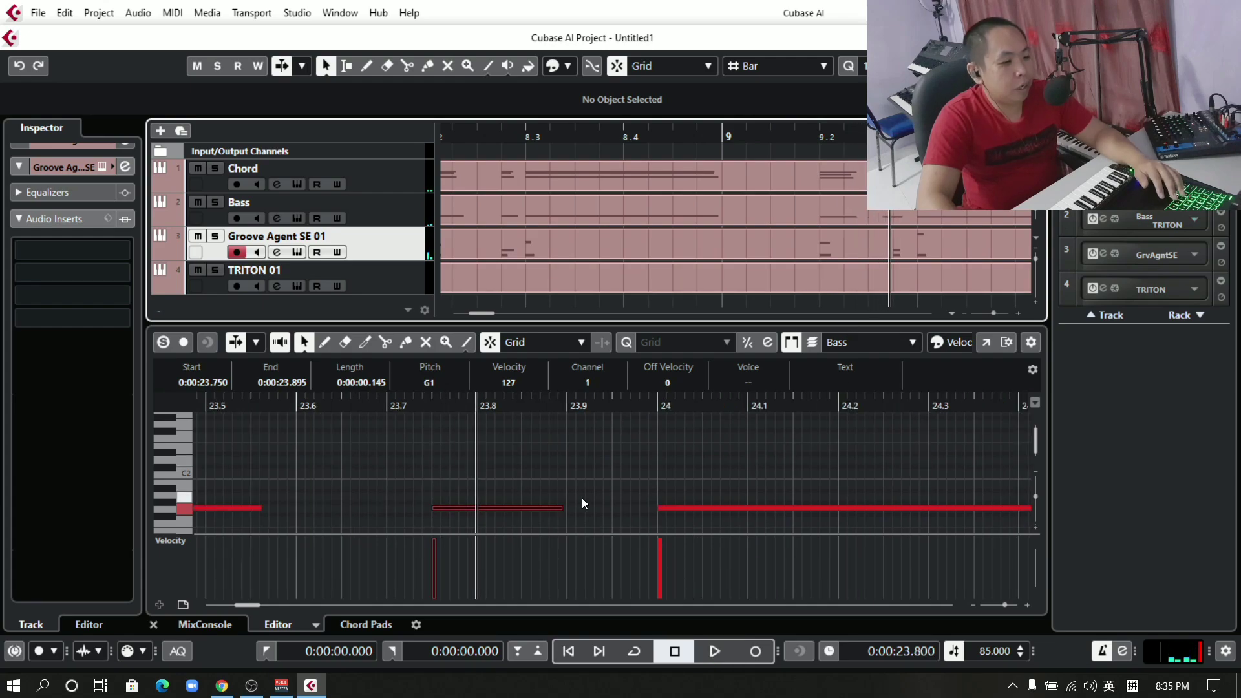
{"action": "left_click_drag", "start_coordinate": [443, 510], "coordinate": [493, 515]}
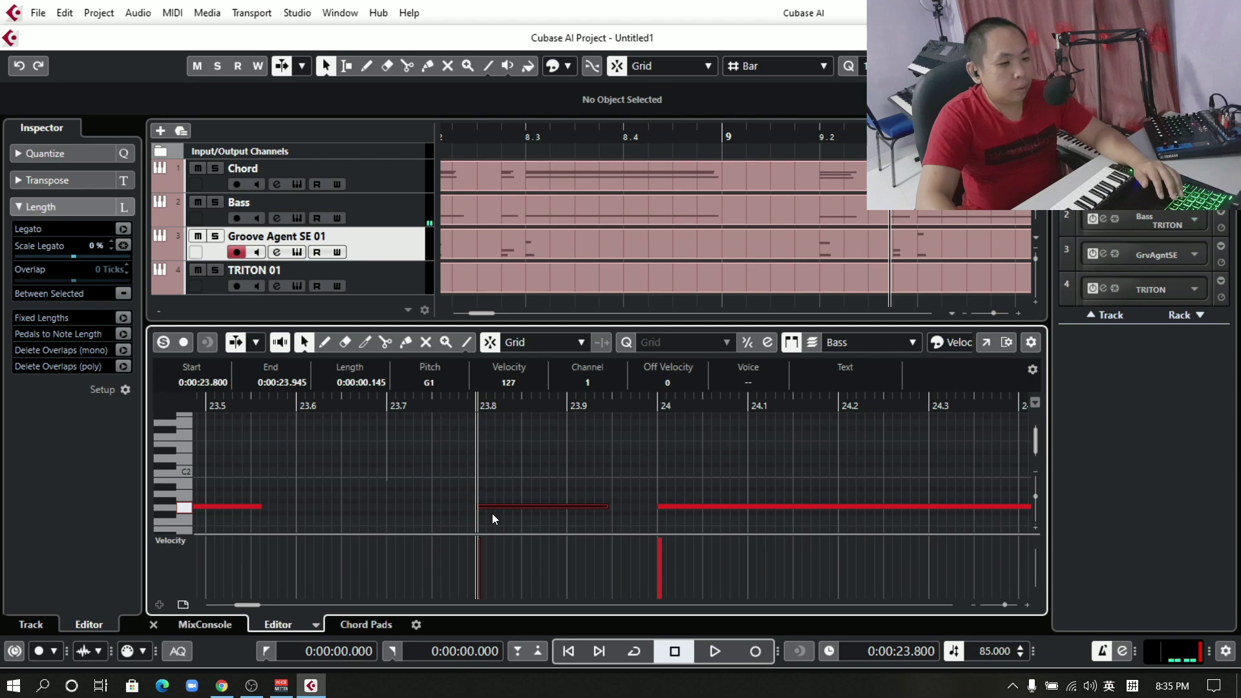
Play from bar 9 through to bar 12 to review the corrected bass in context.
{"action": "left_click", "coordinate": [728, 145]}
{"action": "key", "text": "space"}
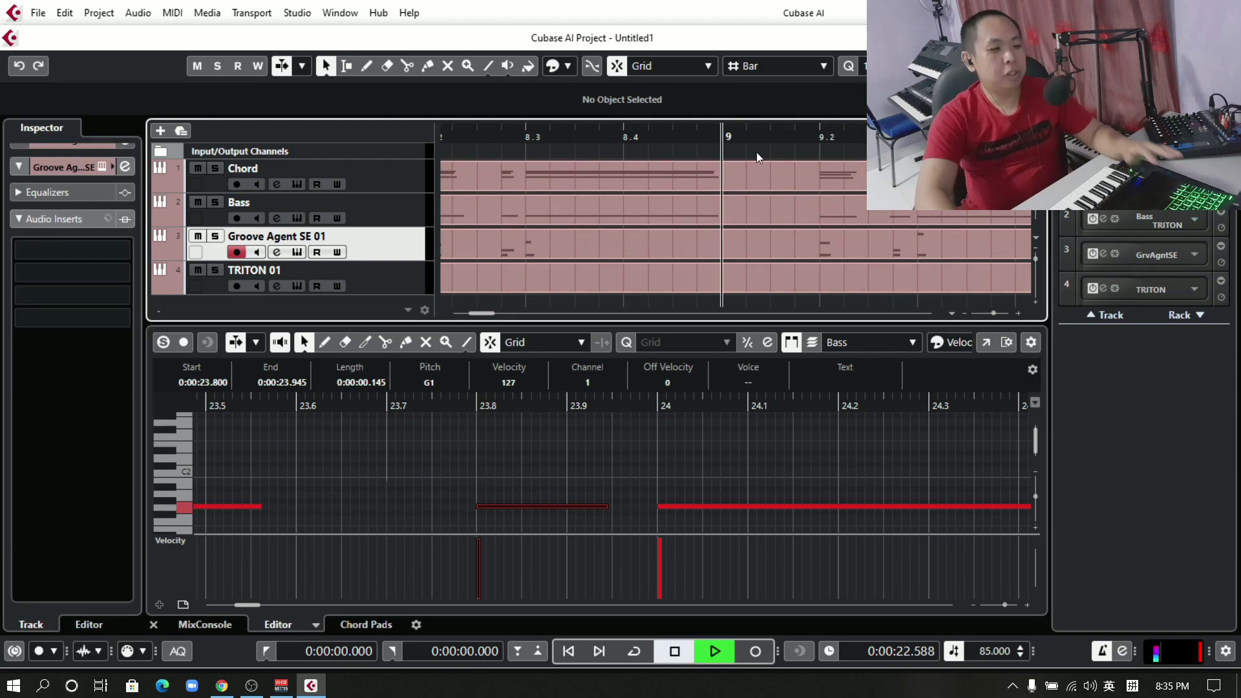
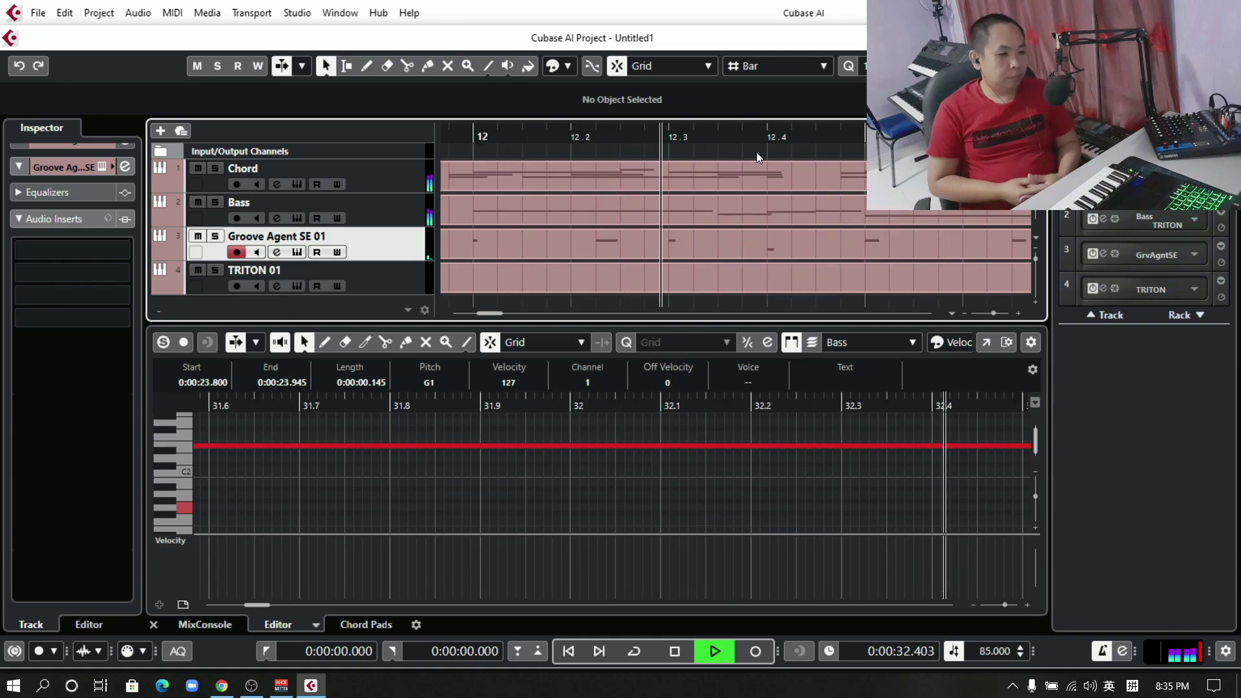
{"action": "key", "text": "space"}
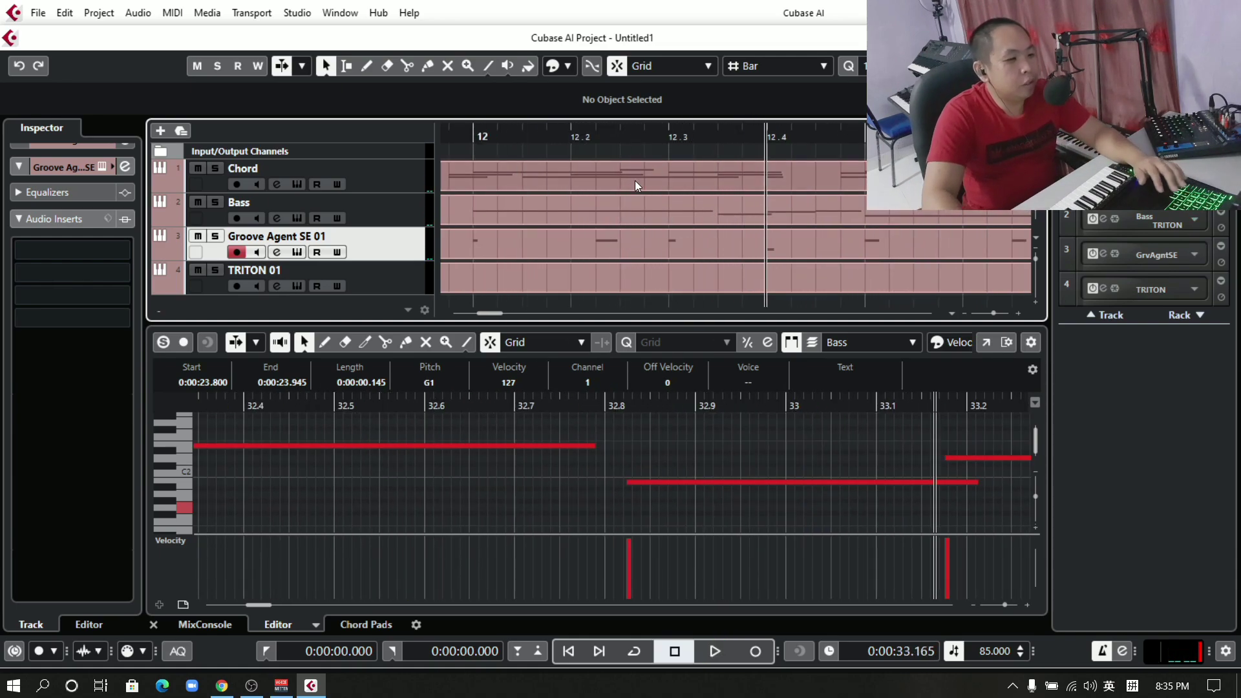
Play from bar 11 into bar 12 to check the drum timing around beat 12.2.
{"action": "scroll", "coordinate": [633, 178], "scroll_direction": "down", "scroll_amount": 1}
{"action": "scroll", "coordinate": [659, 190], "scroll_direction": "up", "scroll_amount": 1}
{"action": "scroll", "coordinate": [661, 191], "scroll_direction": "left", "scroll_amount": 3}
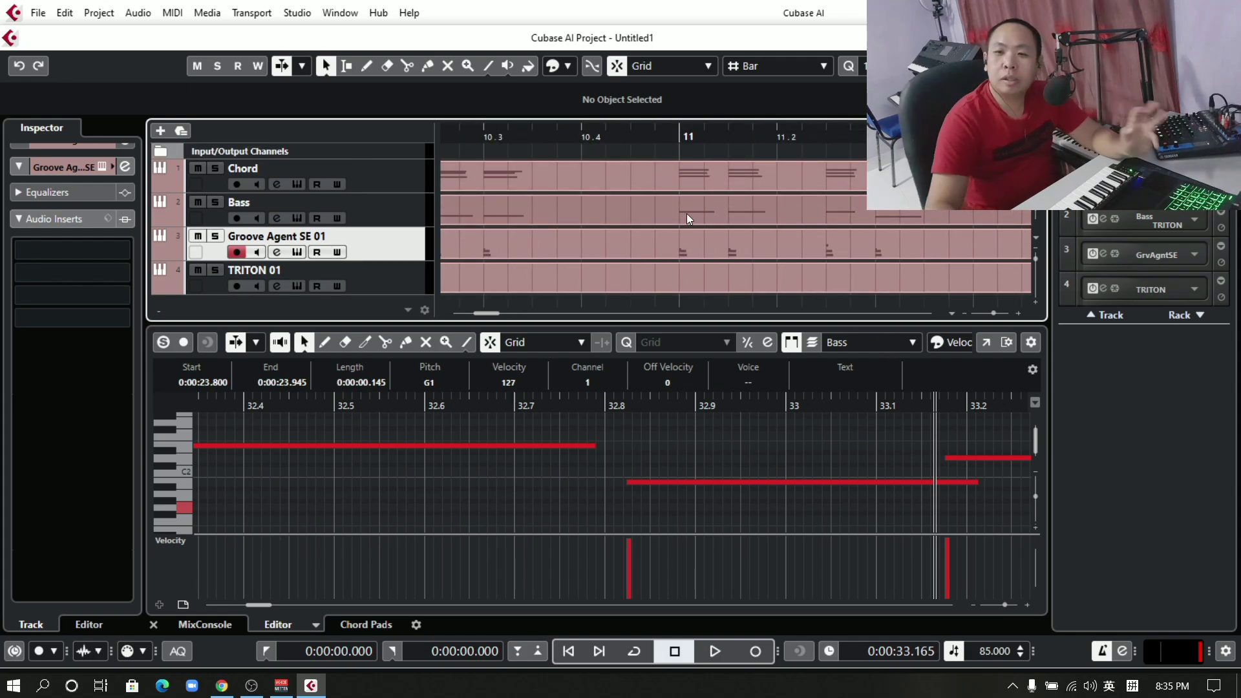
{"action": "left_click", "coordinate": [746, 136]}
{"action": "key", "text": "space"}
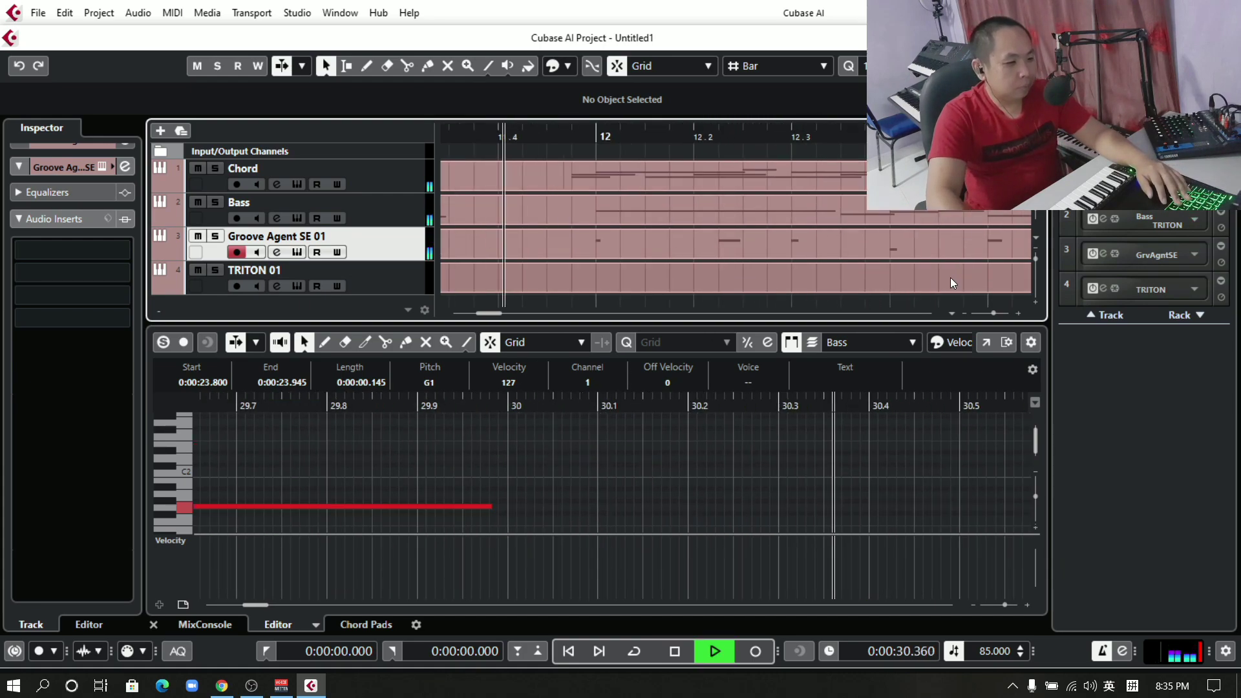
{"action": "key", "text": "space"}
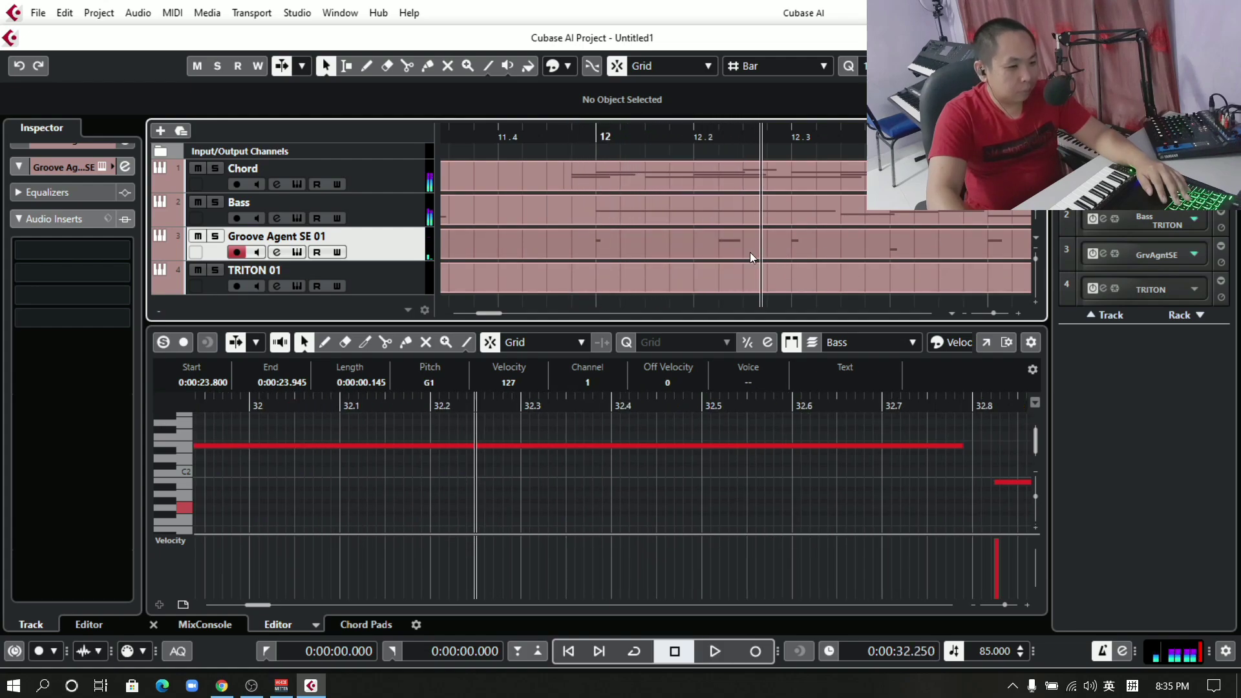
Show the Groove Agent SE 01 part in the Key Editor and search its pitch rows for the drum notes.
{"action": "left_click", "coordinate": [734, 244]}
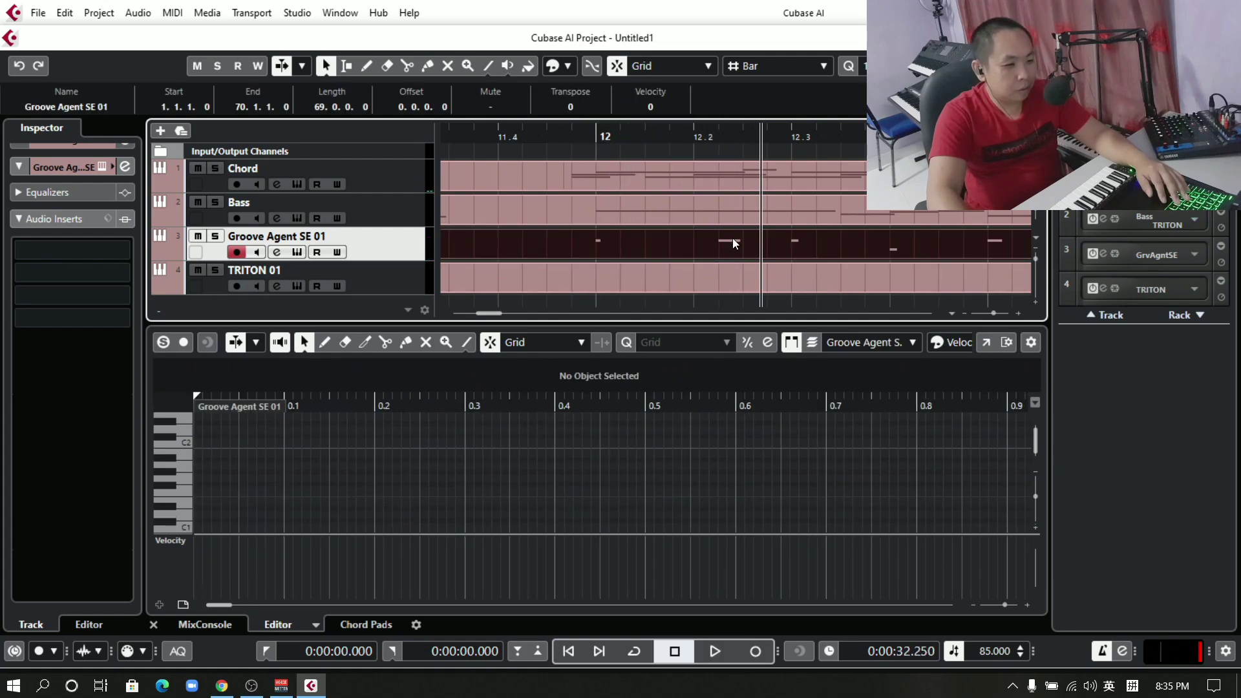
{"action": "scroll", "coordinate": [709, 463], "scroll_direction": "up", "scroll_amount": 5}
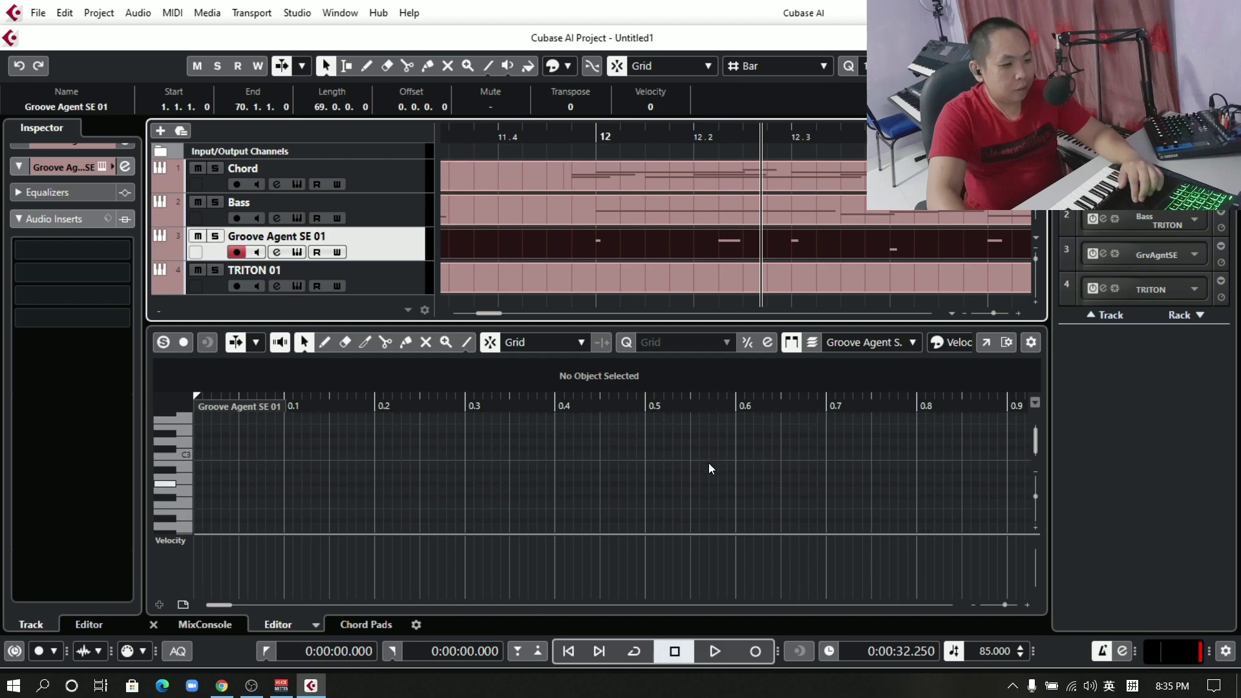
{"action": "scroll", "coordinate": [709, 463], "scroll_direction": "down", "scroll_amount": 4}
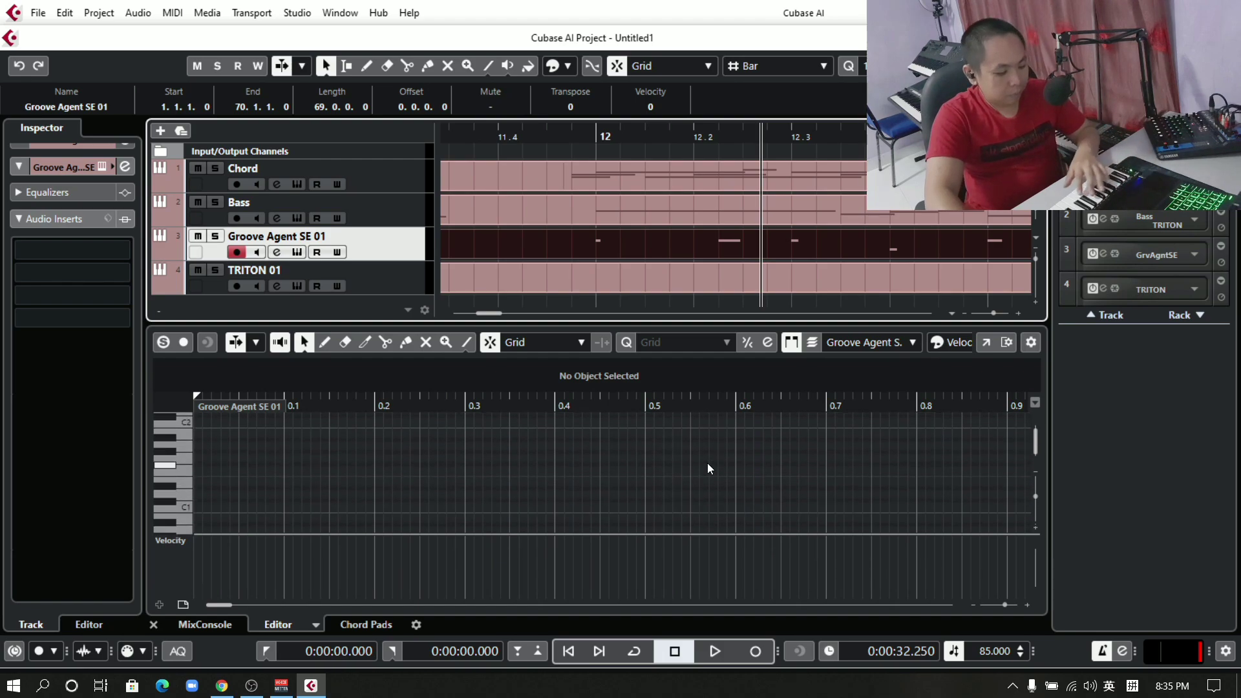
{"action": "scroll", "coordinate": [707, 463], "scroll_direction": "down", "scroll_amount": 6}
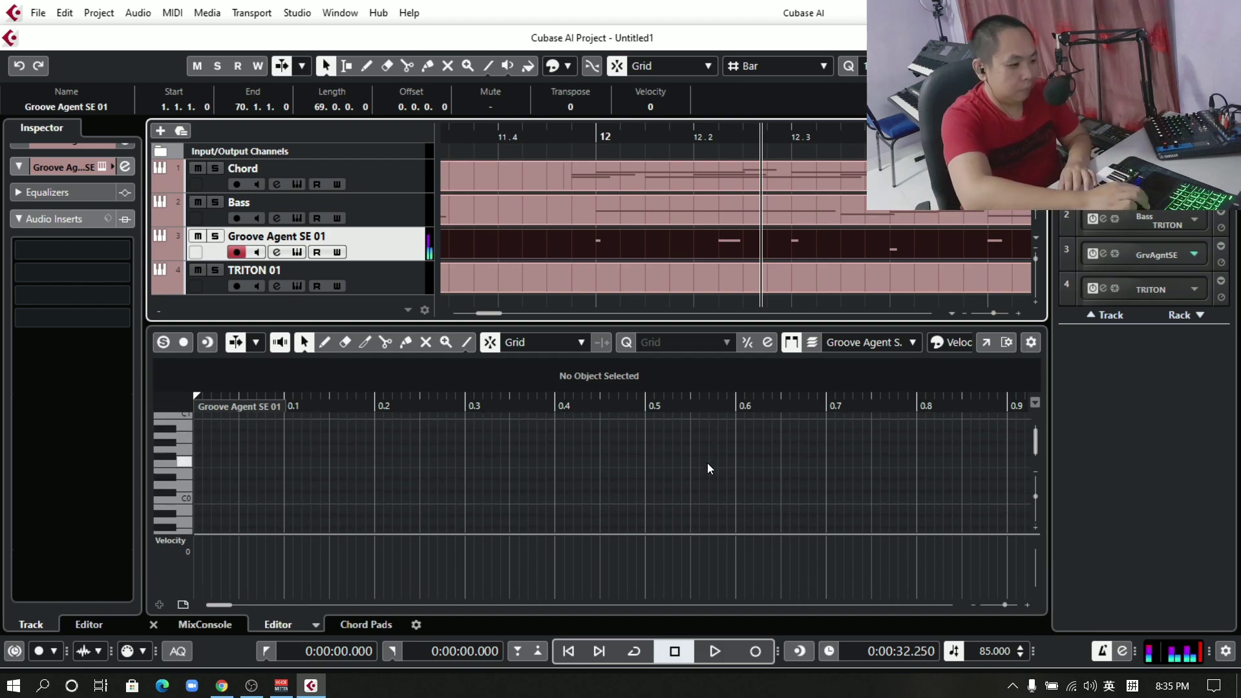
{"action": "scroll", "coordinate": [707, 463], "scroll_direction": "up", "scroll_amount": 1}
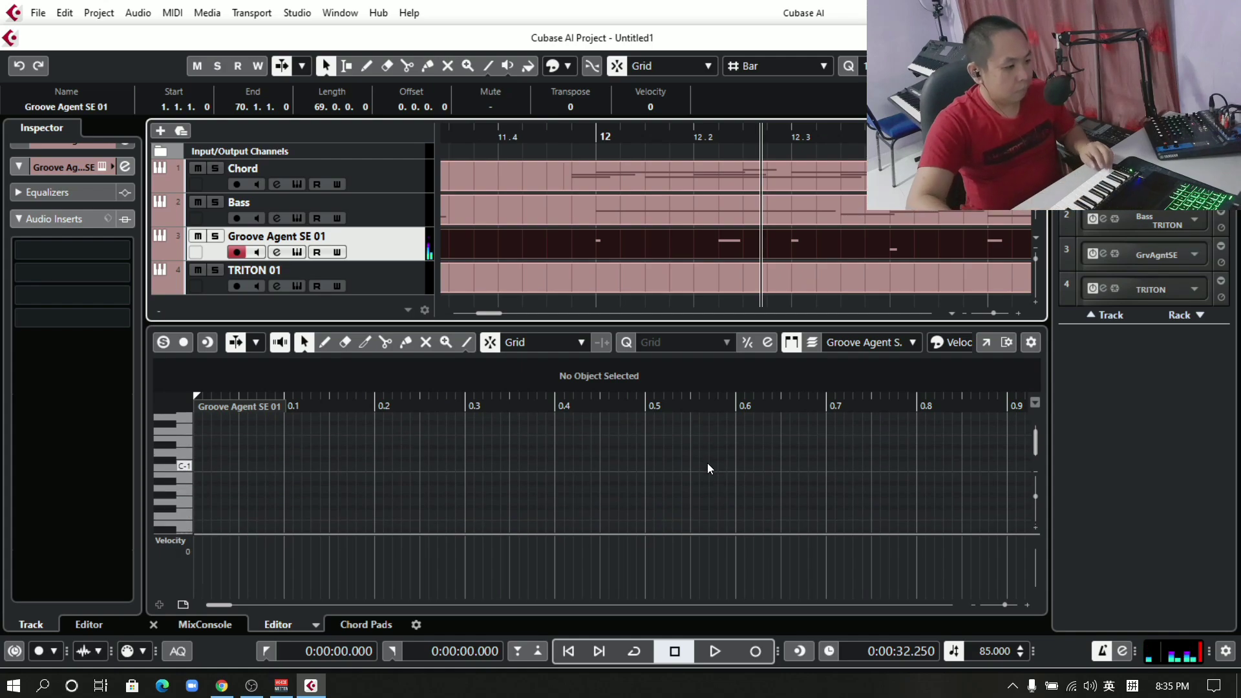
{"action": "scroll", "coordinate": [706, 464], "scroll_direction": "down", "scroll_amount": 1}
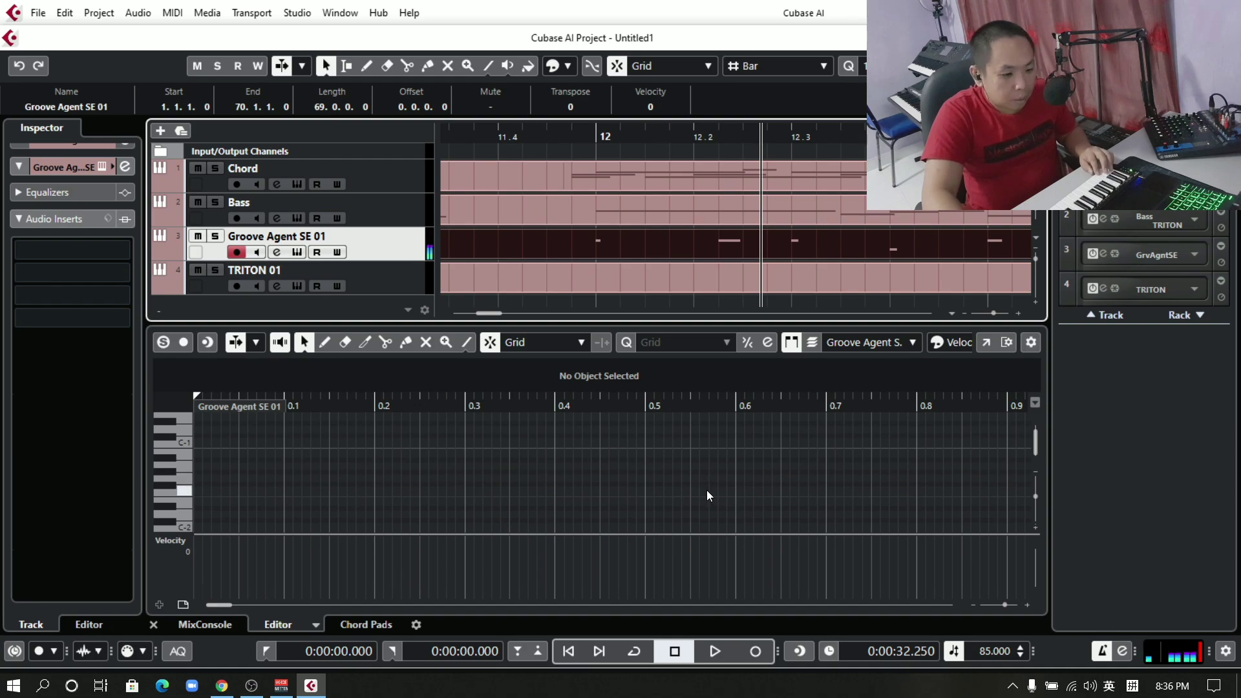
{"action": "scroll", "coordinate": [738, 473], "scroll_direction": "up", "scroll_amount": 20}
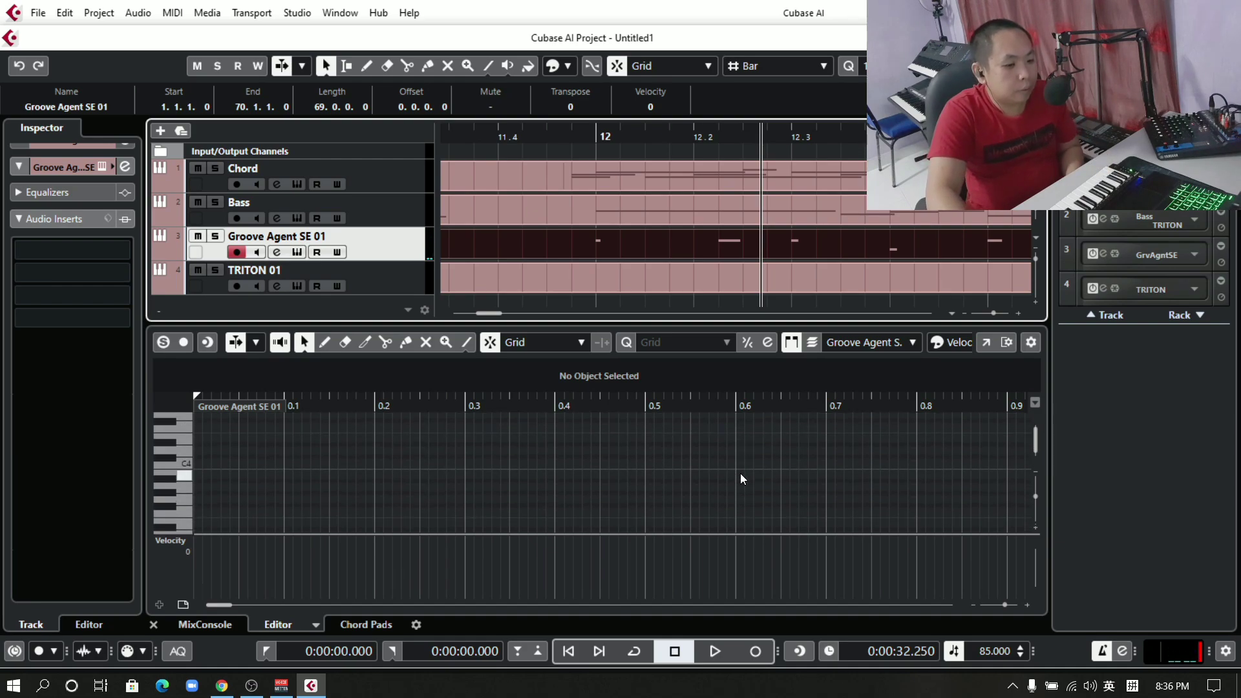
{"action": "scroll", "coordinate": [750, 464], "scroll_direction": "down", "scroll_amount": 20}
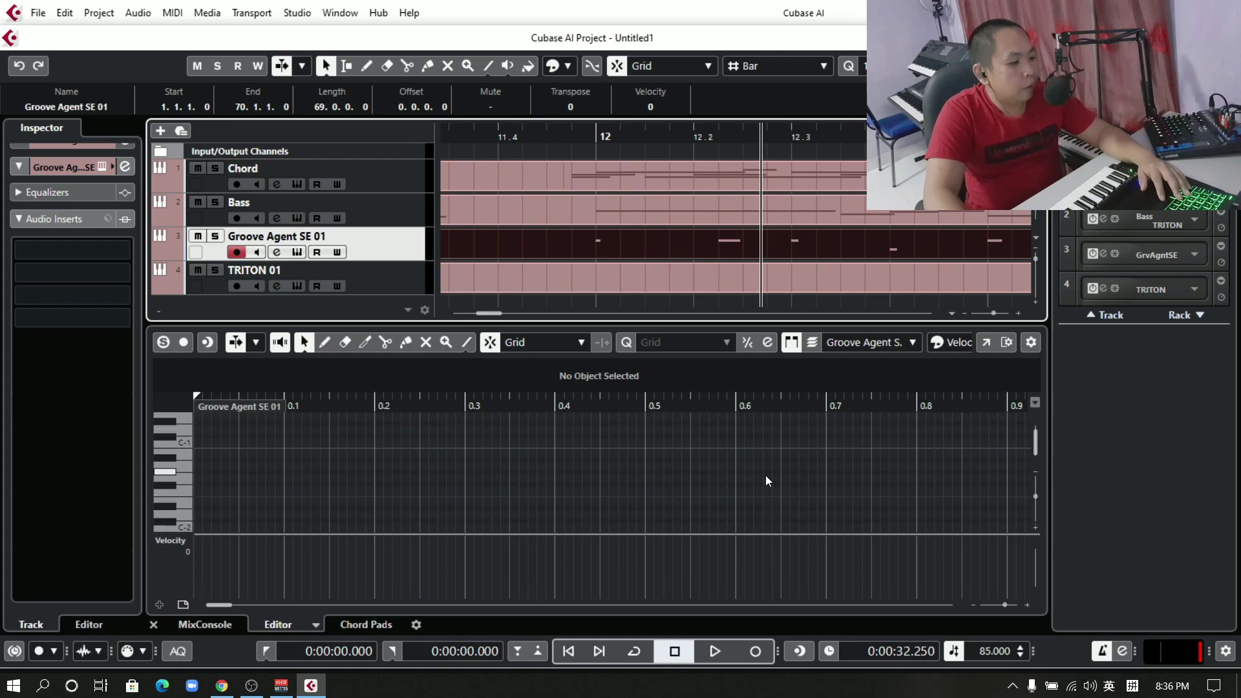
{"action": "scroll", "coordinate": [782, 477], "scroll_direction": "up", "scroll_amount": 12}
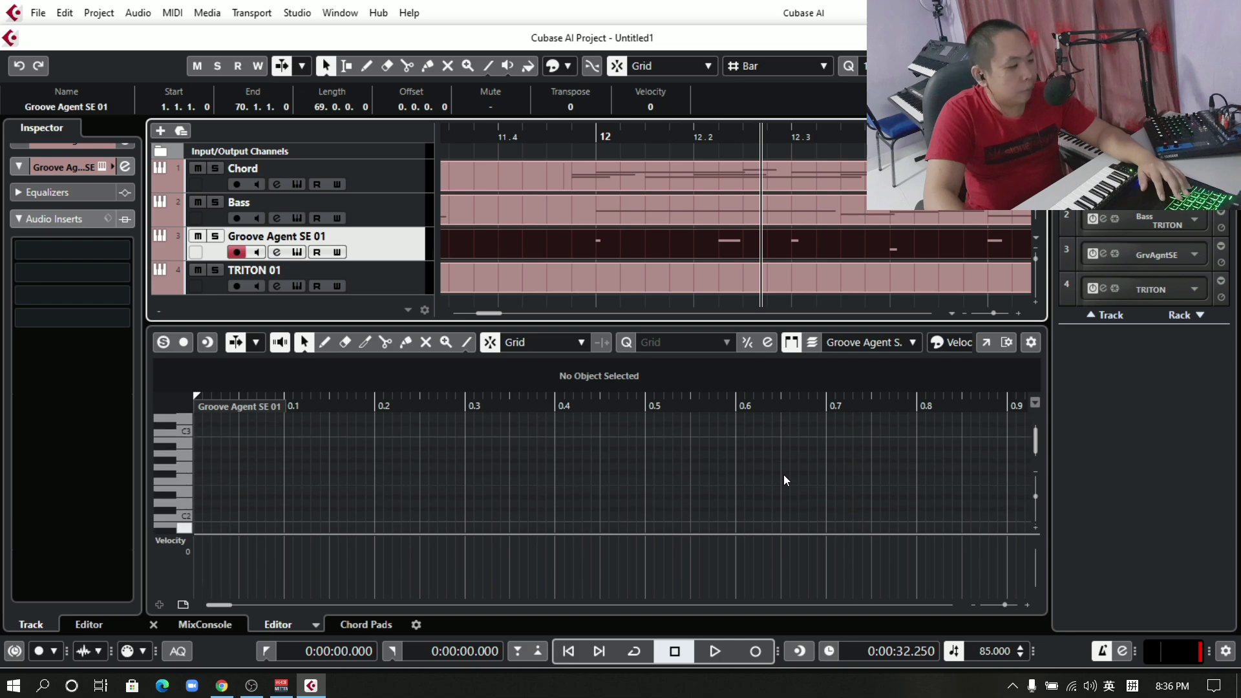
Show the drum notes around beat 12.3 in the Key Editor and move the short one to F2, starting at 32.499.
{"action": "left_click", "coordinate": [794, 241]}
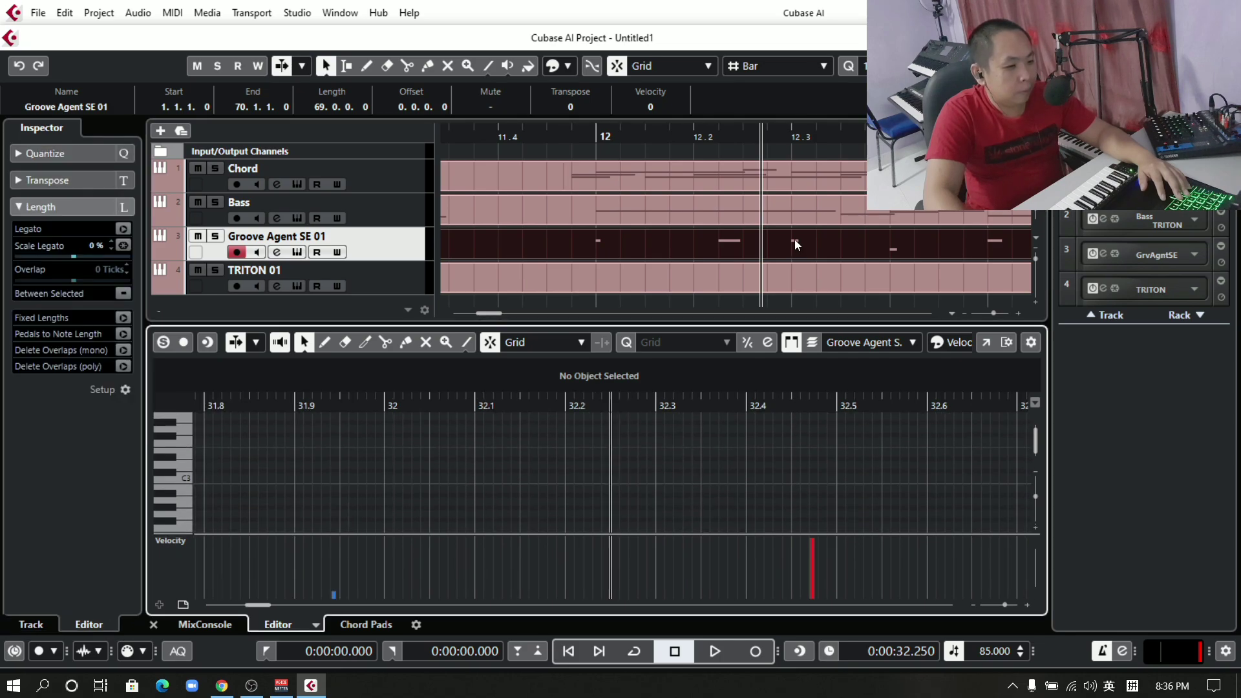
{"action": "scroll", "coordinate": [772, 453], "scroll_direction": "up", "scroll_amount": 15}
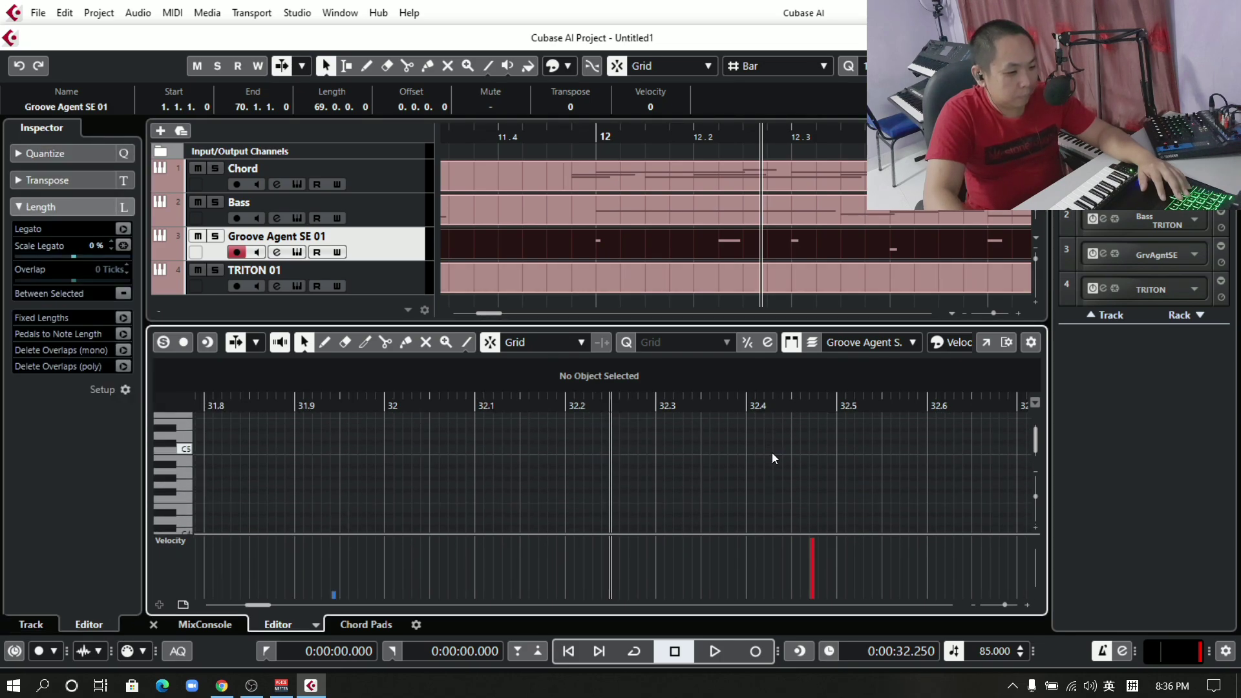
{"action": "scroll", "coordinate": [786, 453], "scroll_direction": "down", "scroll_amount": 20}
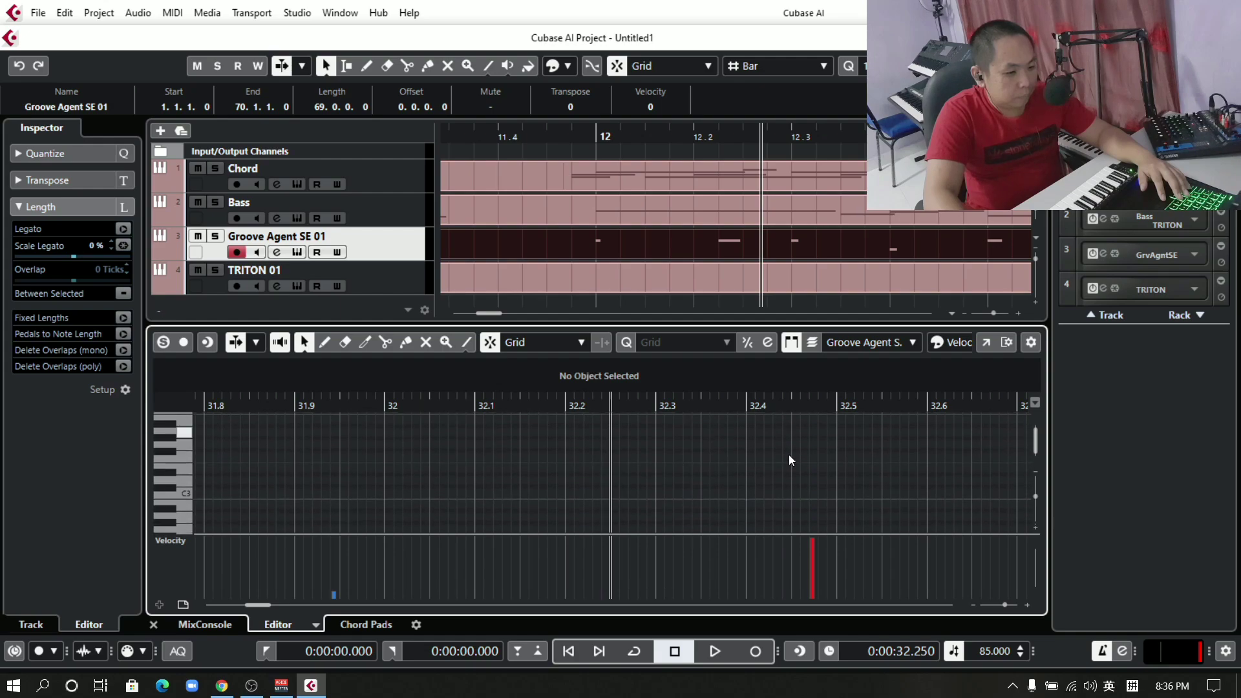
{"action": "scroll", "coordinate": [791, 468], "scroll_direction": "up", "scroll_amount": 3}
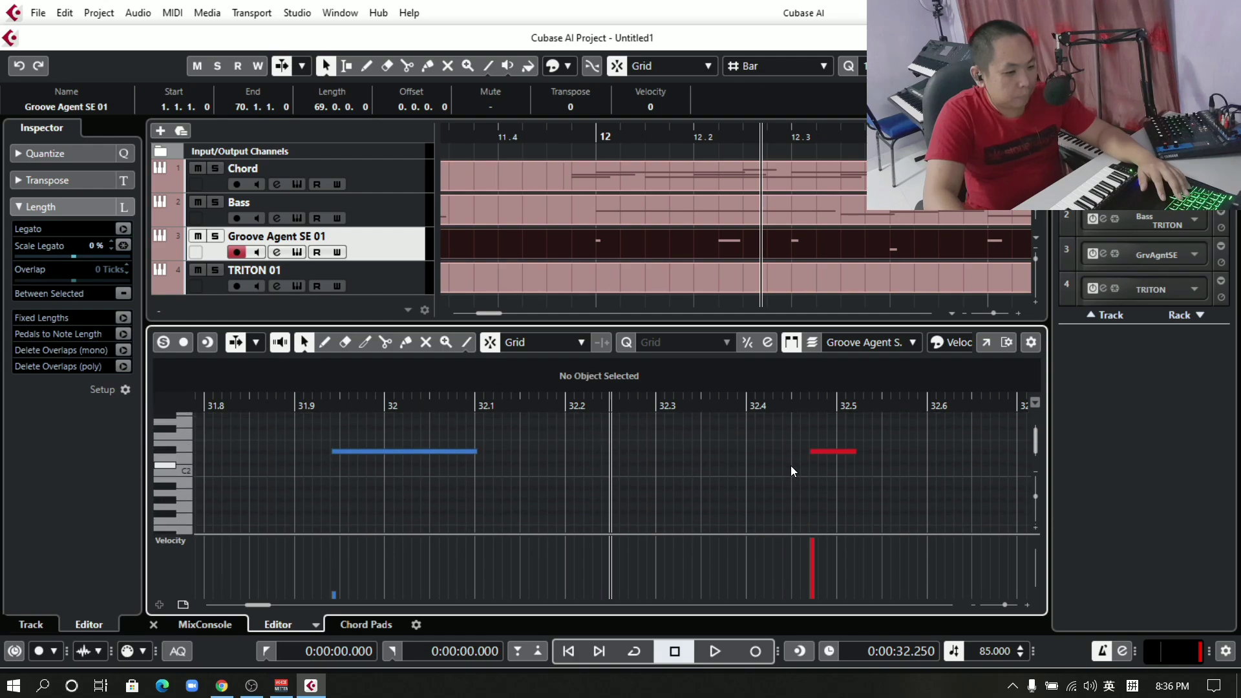
{"action": "mouse_move", "coordinate": [834, 453]}
{"action": "left_mouse_down"}
{"action": "mouse_move", "coordinate": [855, 452]}
{"action": "mouse_move", "coordinate": [833, 464]}
{"action": "mouse_move", "coordinate": [832, 444]}
{"action": "mouse_move", "coordinate": [853, 443]}
{"action": "left_mouse_up"}
{"action": "left_click_drag", "start_coordinate": [860, 446], "coordinate": [861, 446]}
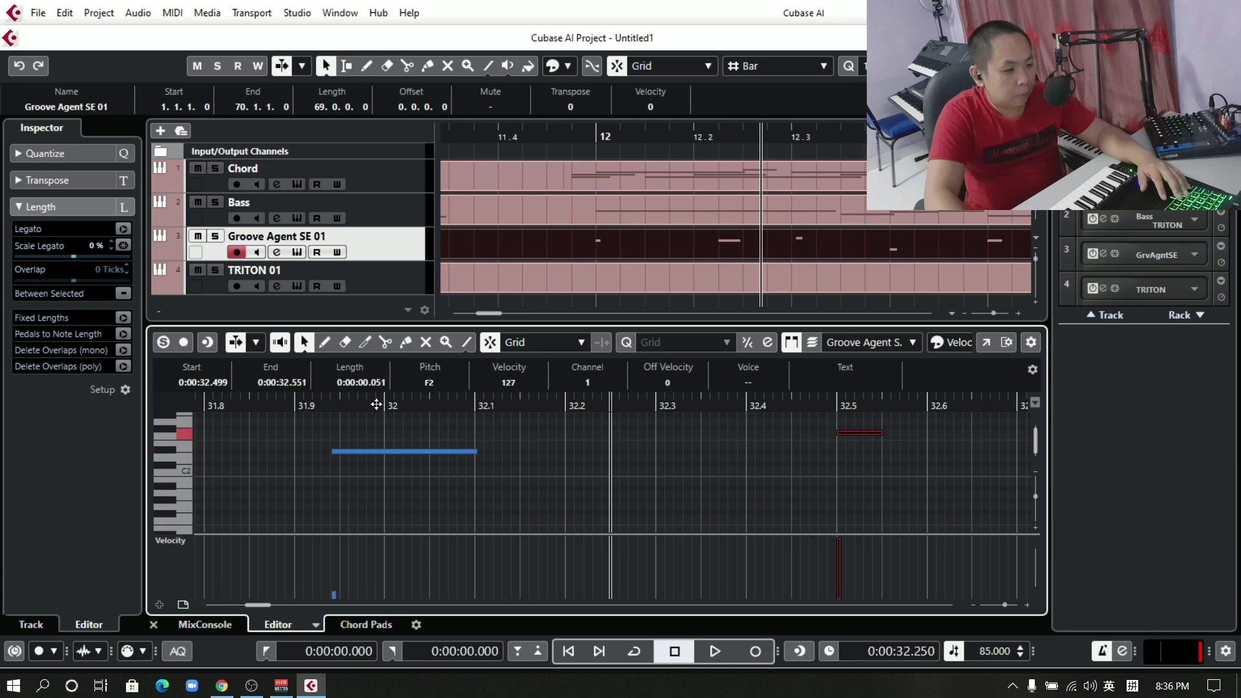
Play the drum passage leading up to beat 12.3 to hear the notes around 32 seconds.
{"action": "left_click", "coordinate": [267, 406]}
{"action": "key", "text": "space"}
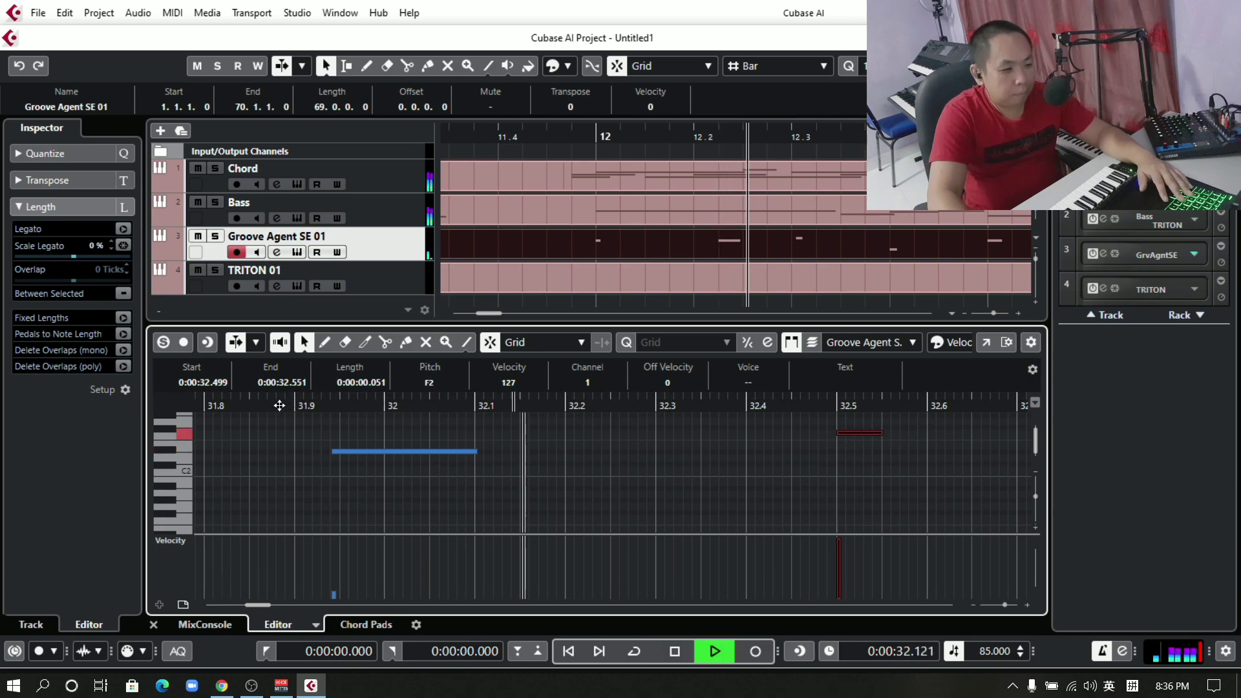
{"action": "left_click", "coordinate": [539, 137]}
{"action": "key", "text": "space"}
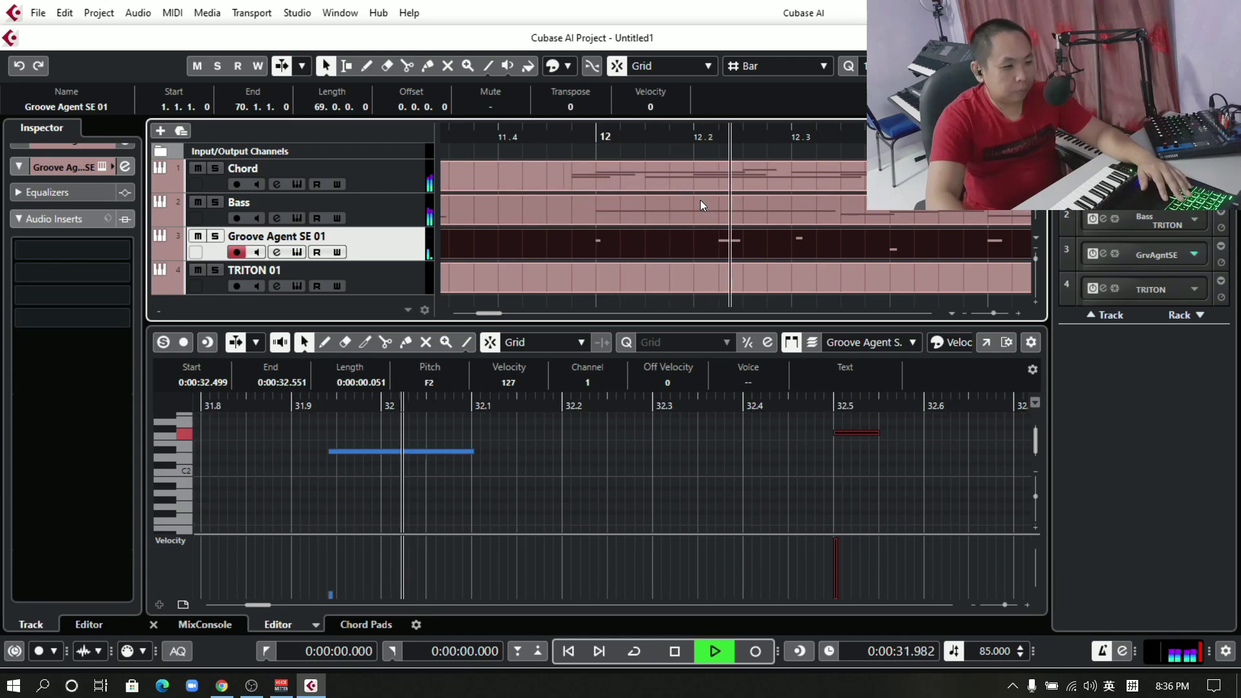
{"action": "key", "text": "space"}
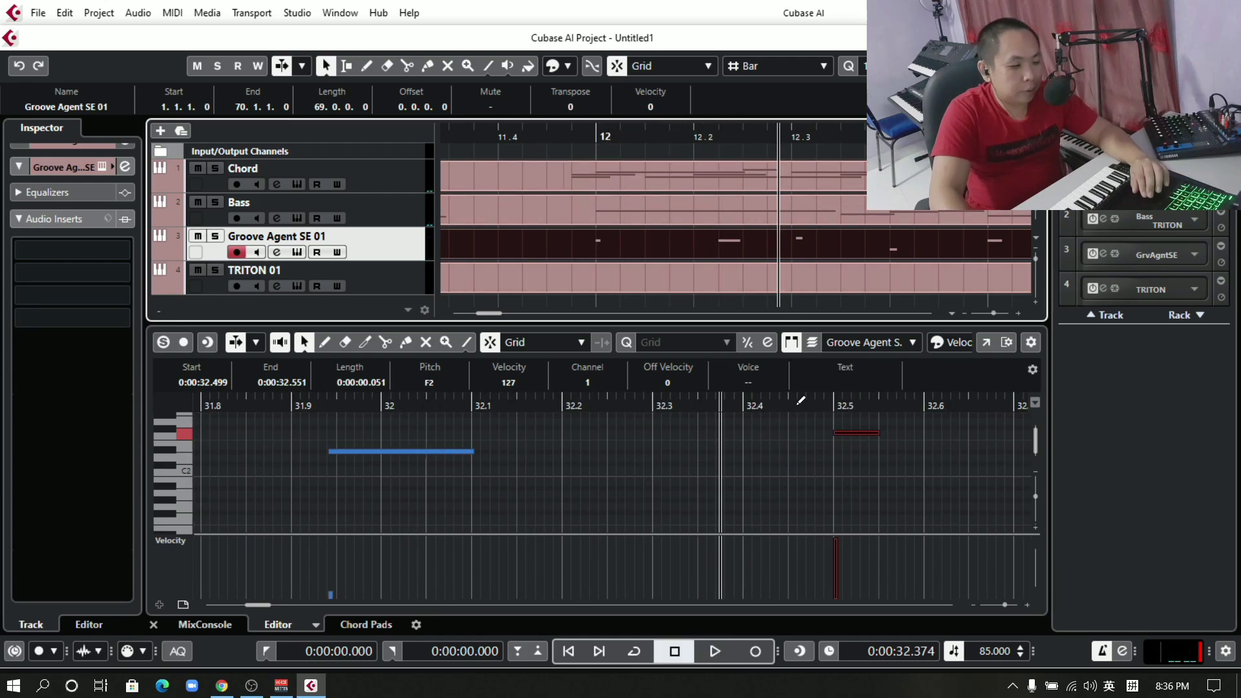
Delete the long, low-velocity drum note between about 31.94 and 32.1 from the Groove Agent SE 01 part.
{"action": "left_click", "coordinate": [455, 455]}
{"action": "mouse_move", "coordinate": [444, 455]}
{"action": "left_mouse_down"}
{"action": "mouse_move", "coordinate": [480, 458]}
{"action": "mouse_move", "coordinate": [450, 455]}
{"action": "left_mouse_up"}
{"action": "key", "text": "Delete"}
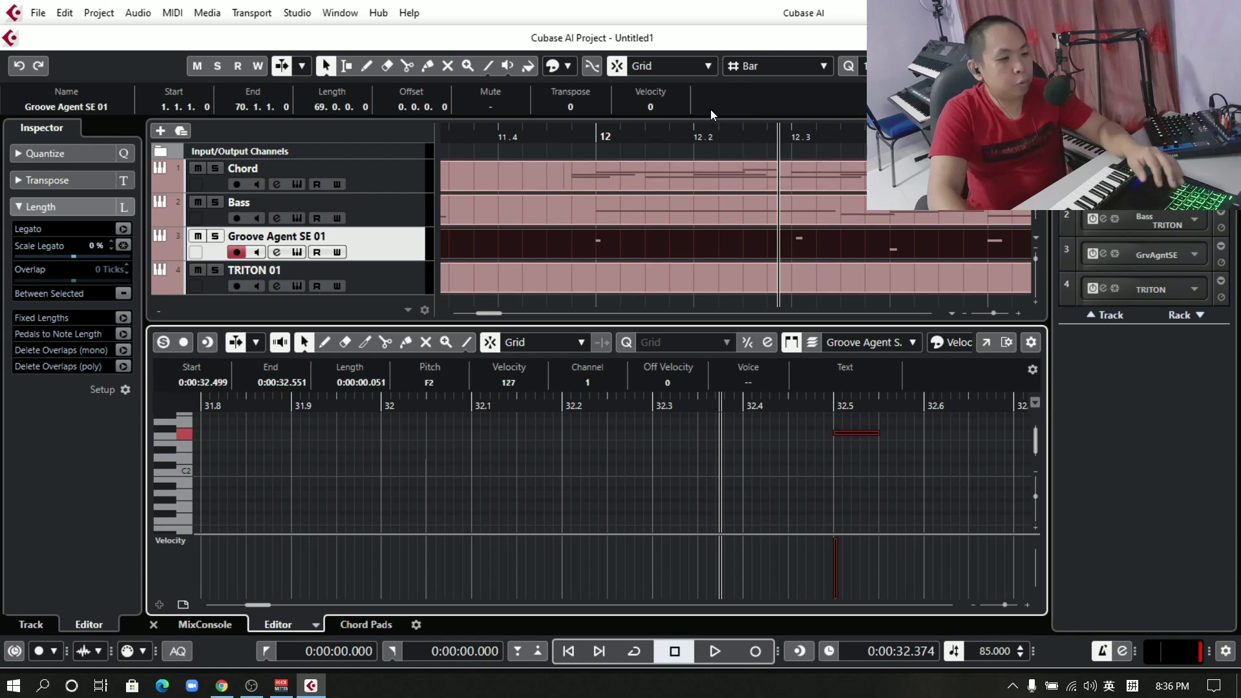
Play the song from bar 12, then replay it from bar 13 to hear the passage leading into bar 14.
{"action": "left_click", "coordinate": [566, 133]}
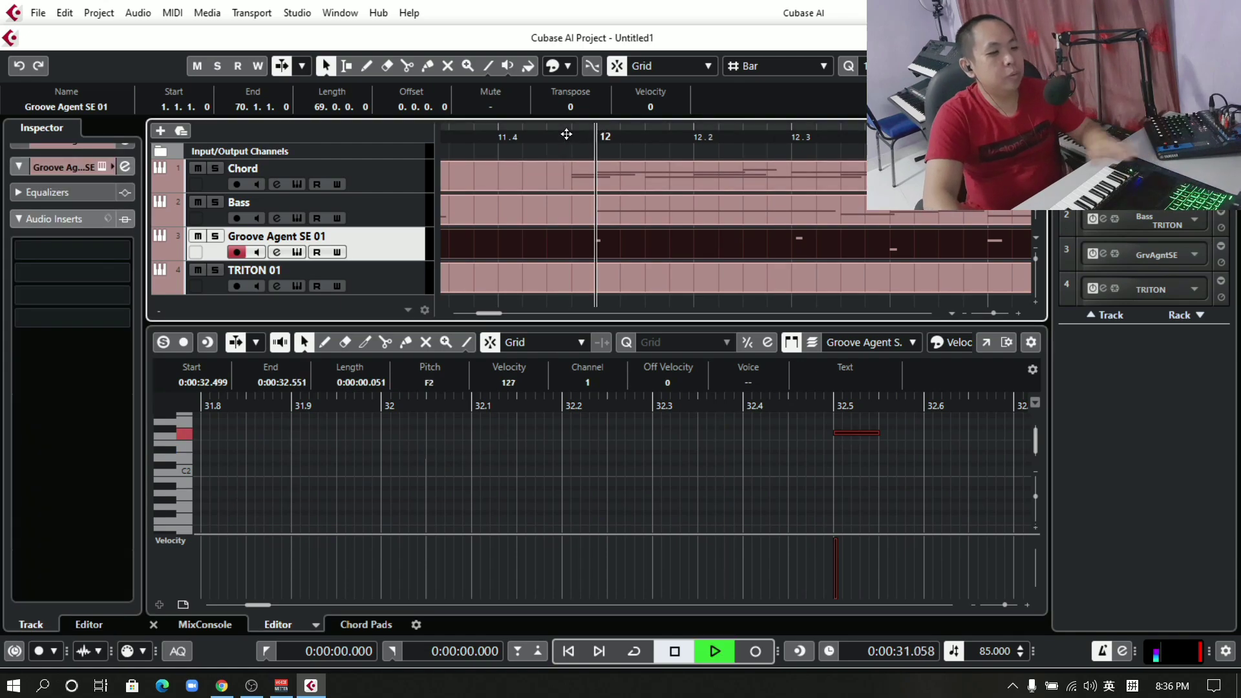
{"action": "key", "text": "space"}
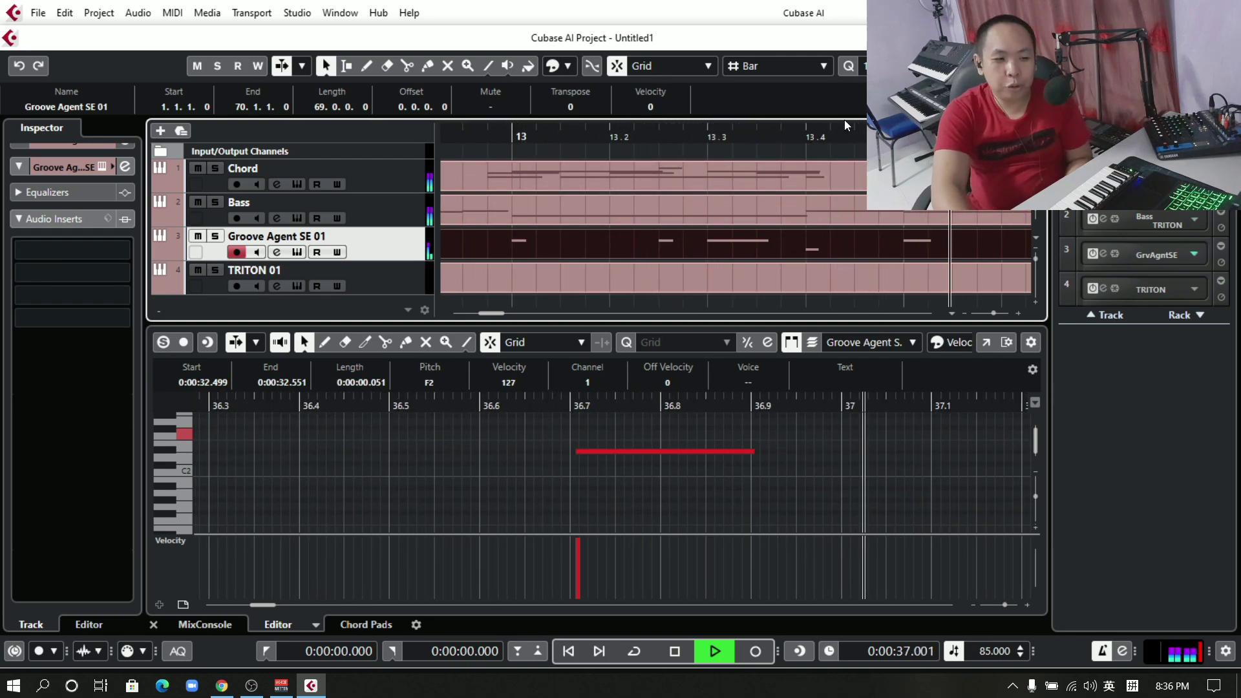
{"action": "key", "text": "space"}
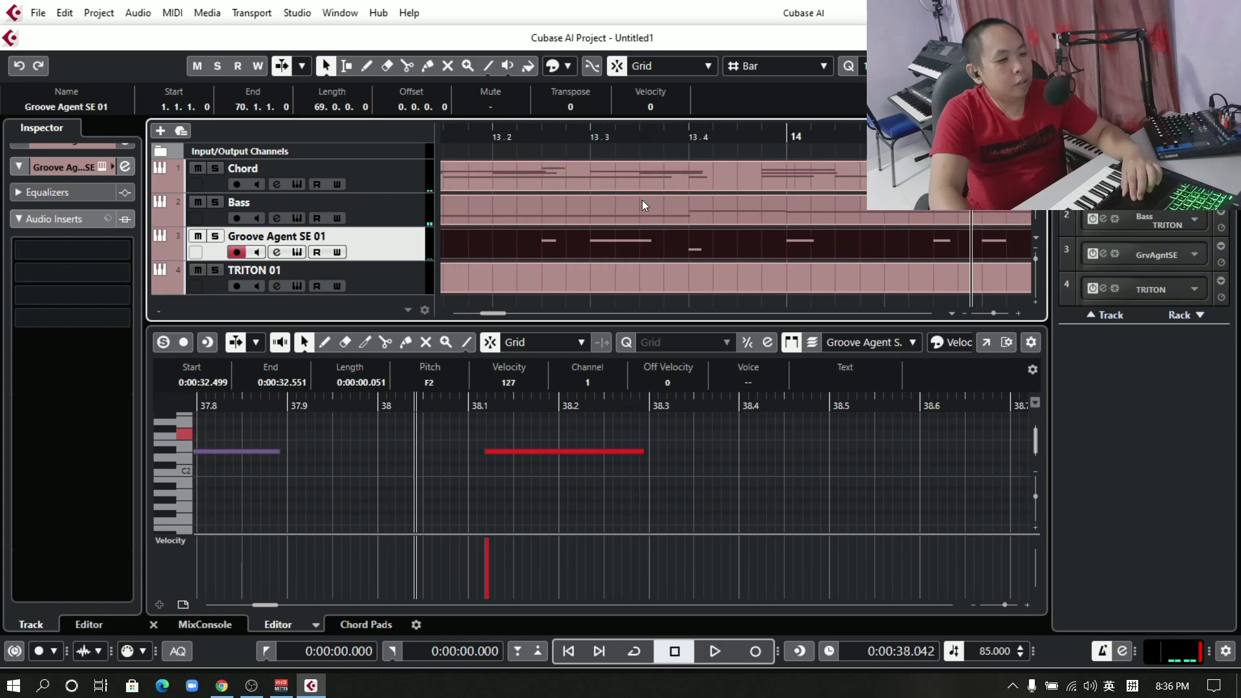
{"action": "scroll", "coordinate": [642, 199], "scroll_direction": "left", "scroll_amount": 3}
{"action": "left_click", "coordinate": [701, 144]}
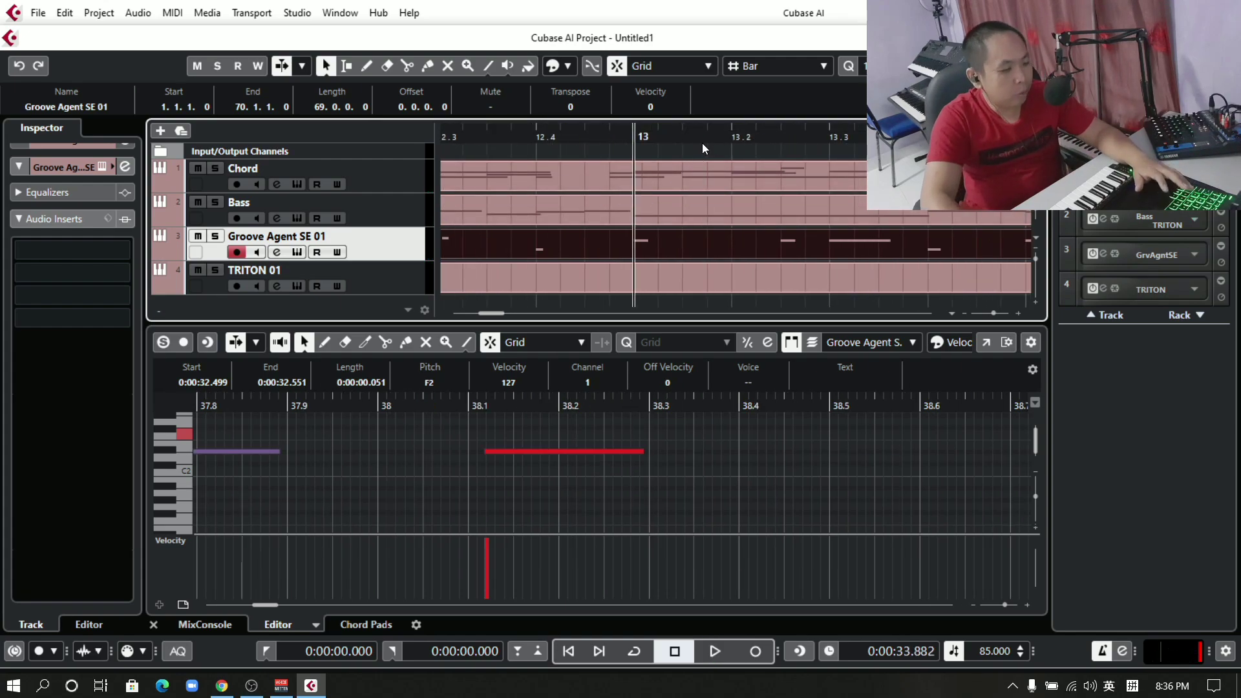
{"action": "key", "text": "space"}
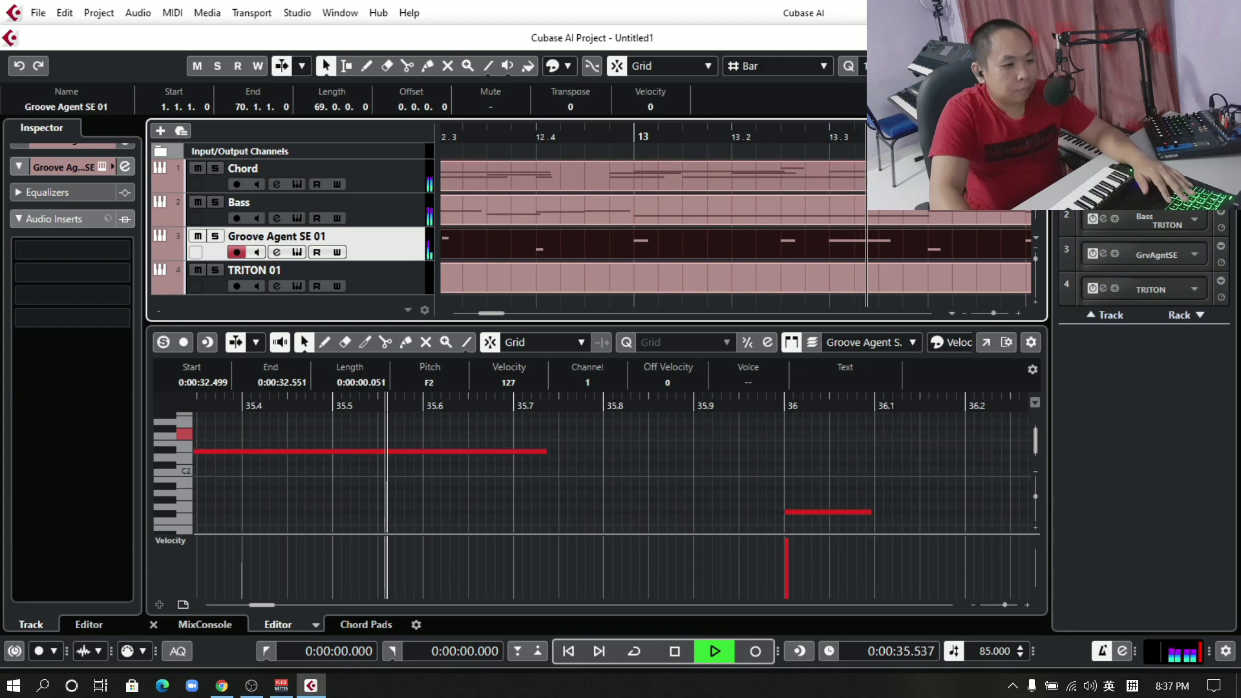
{"action": "key", "text": "space"}
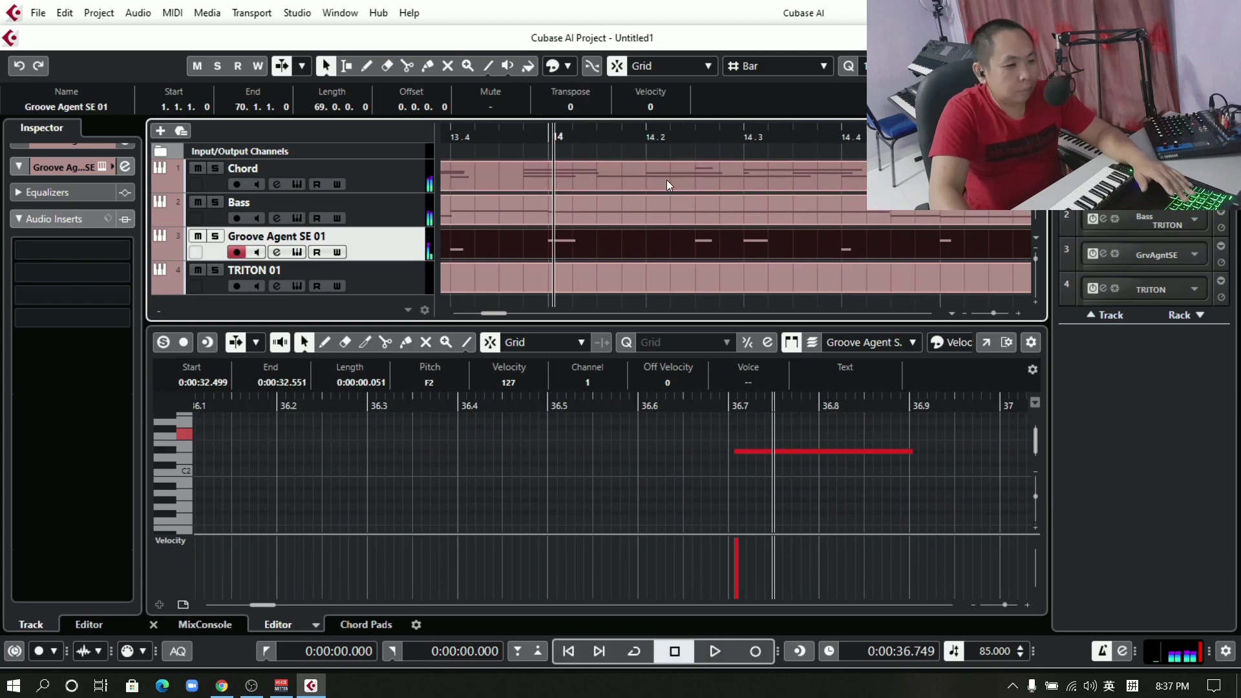
Move the three Chord track notes struck together just before bar 14 so that they start at 36.749.
{"action": "left_click", "coordinate": [523, 169]}
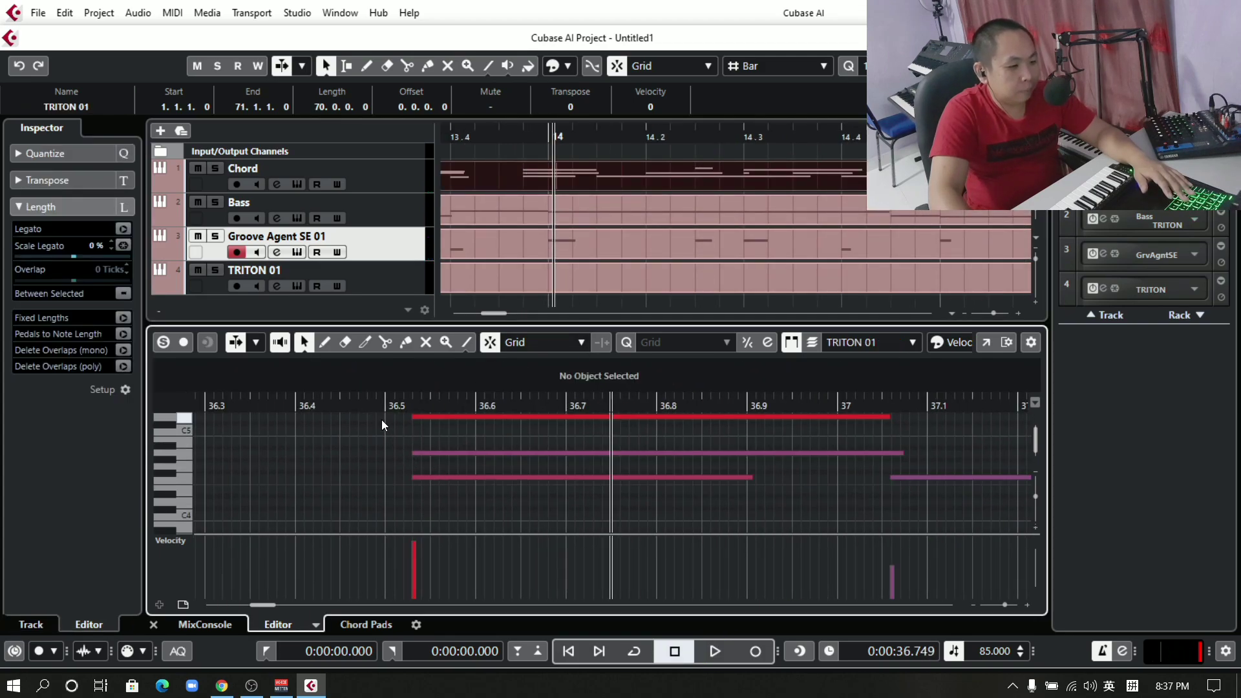
{"action": "left_click_drag", "start_coordinate": [382, 420], "coordinate": [481, 500]}
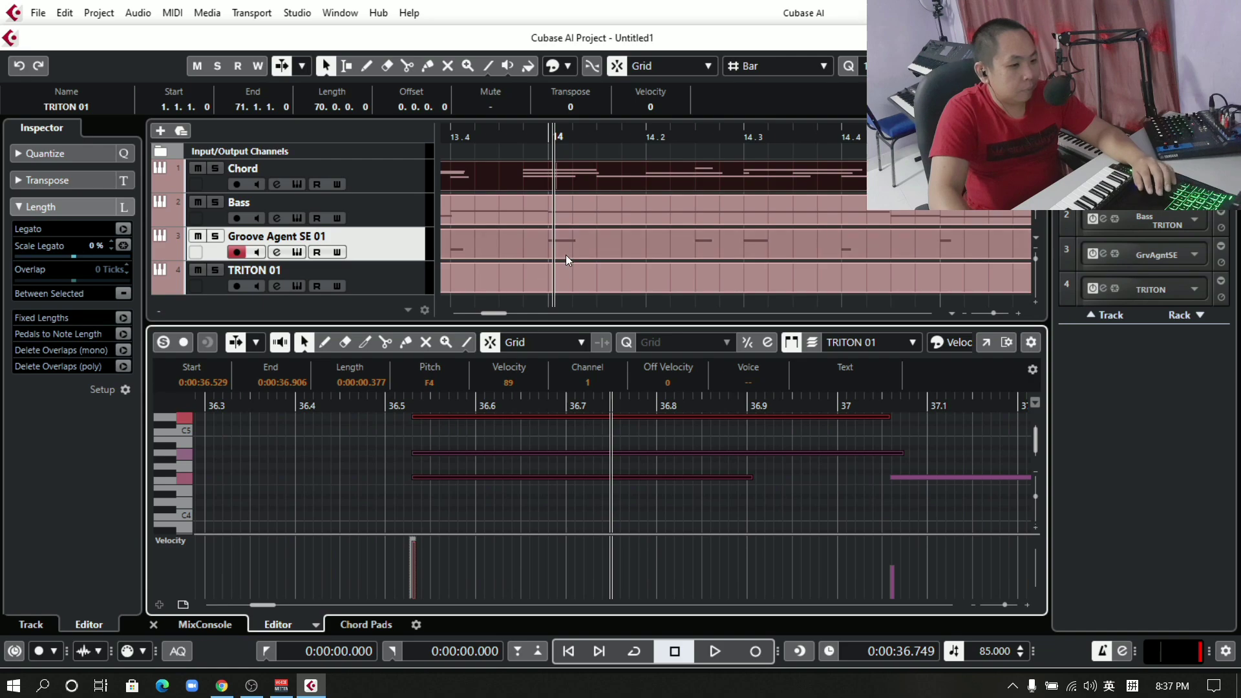
{"action": "left_click_drag", "start_coordinate": [440, 417], "coordinate": [502, 507]}
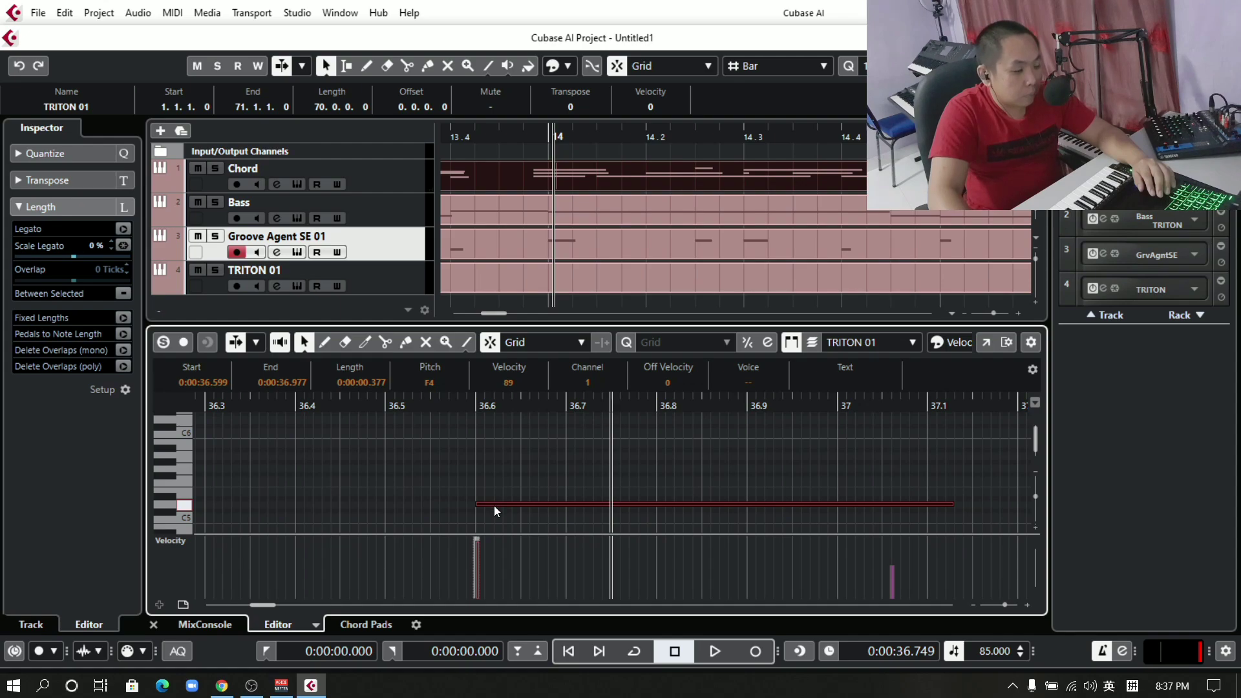
{"action": "left_click_drag", "start_coordinate": [491, 504], "coordinate": [623, 503]}
Play the passage around bar 14, restarting from bar 13, to hear the shifted chord in context.
{"action": "left_click", "coordinate": [512, 136]}
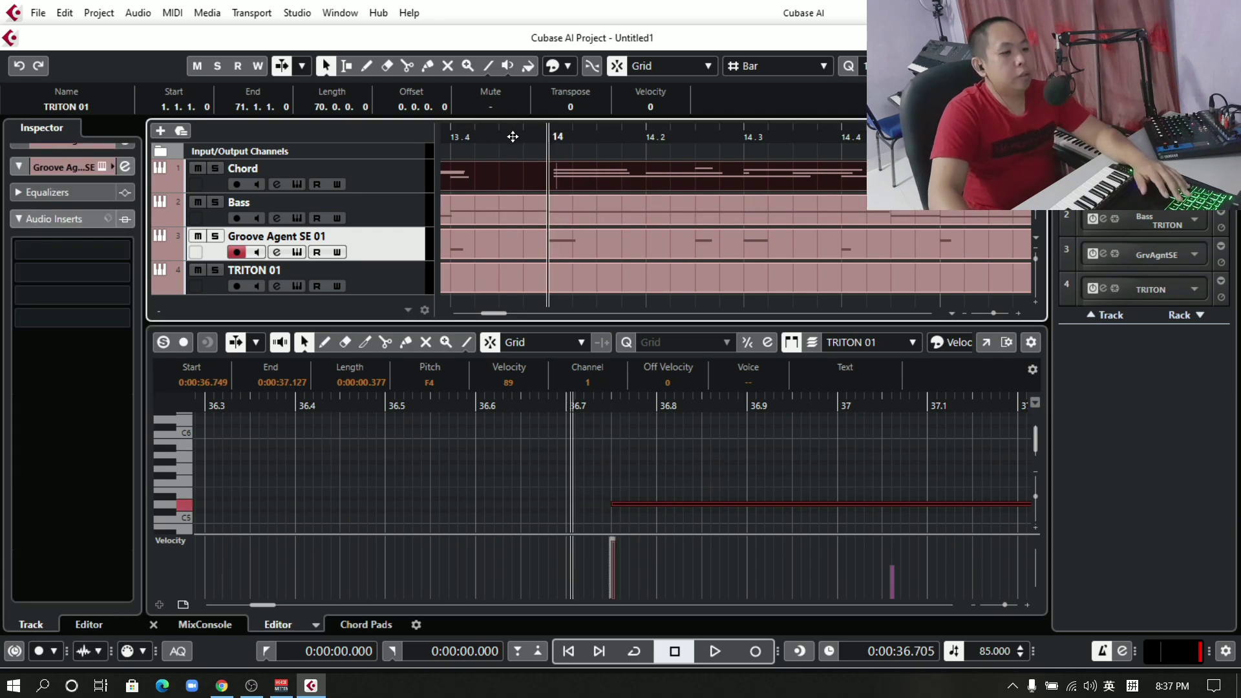
{"action": "left_click", "coordinate": [456, 131]}
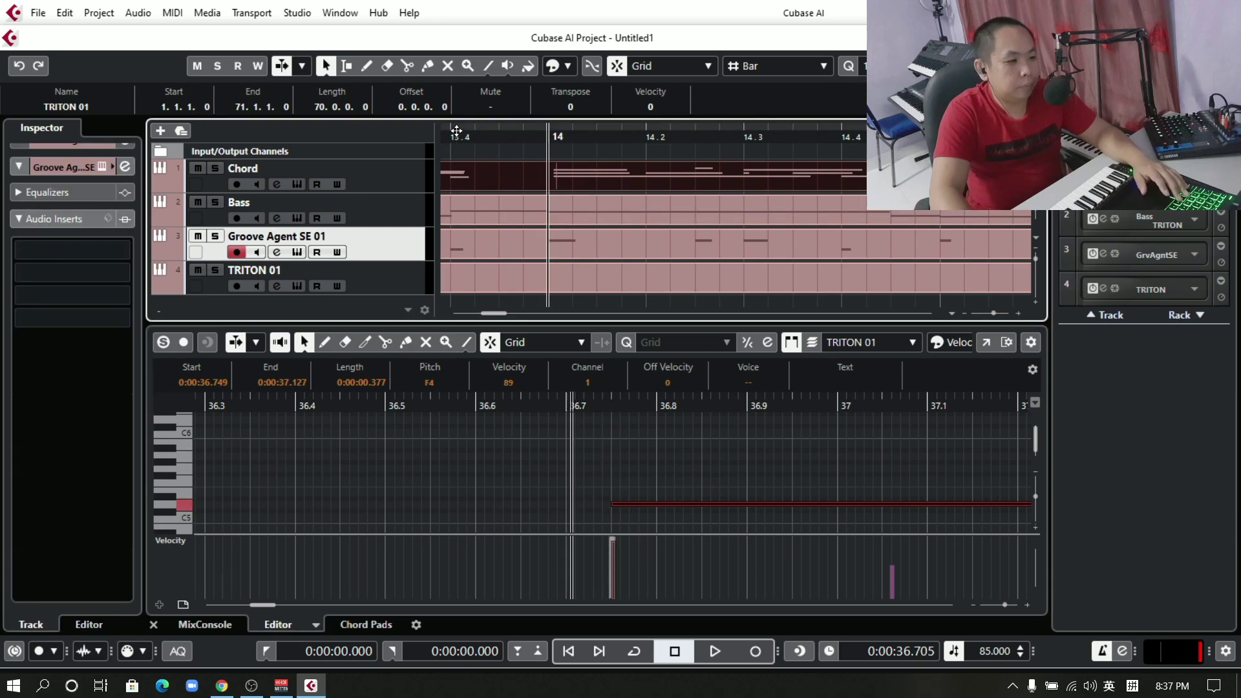
{"action": "key", "text": "space"}
{"action": "left_click", "coordinate": [583, 137]}
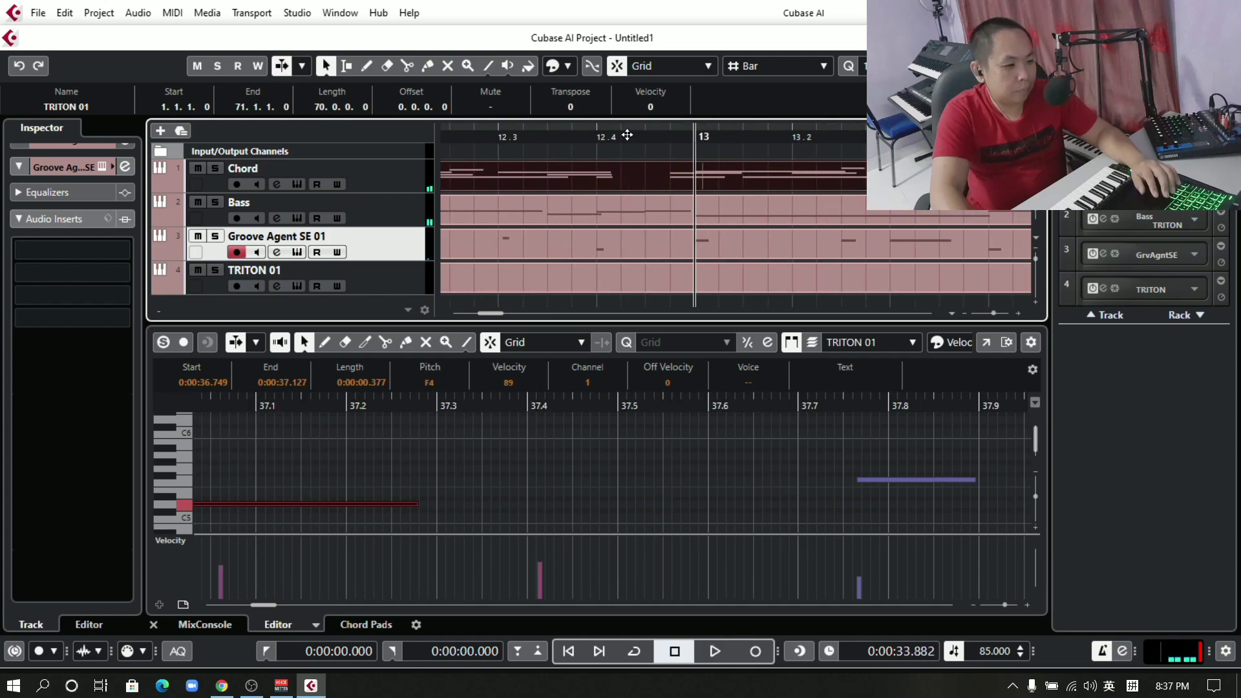
{"action": "key", "text": "space"}
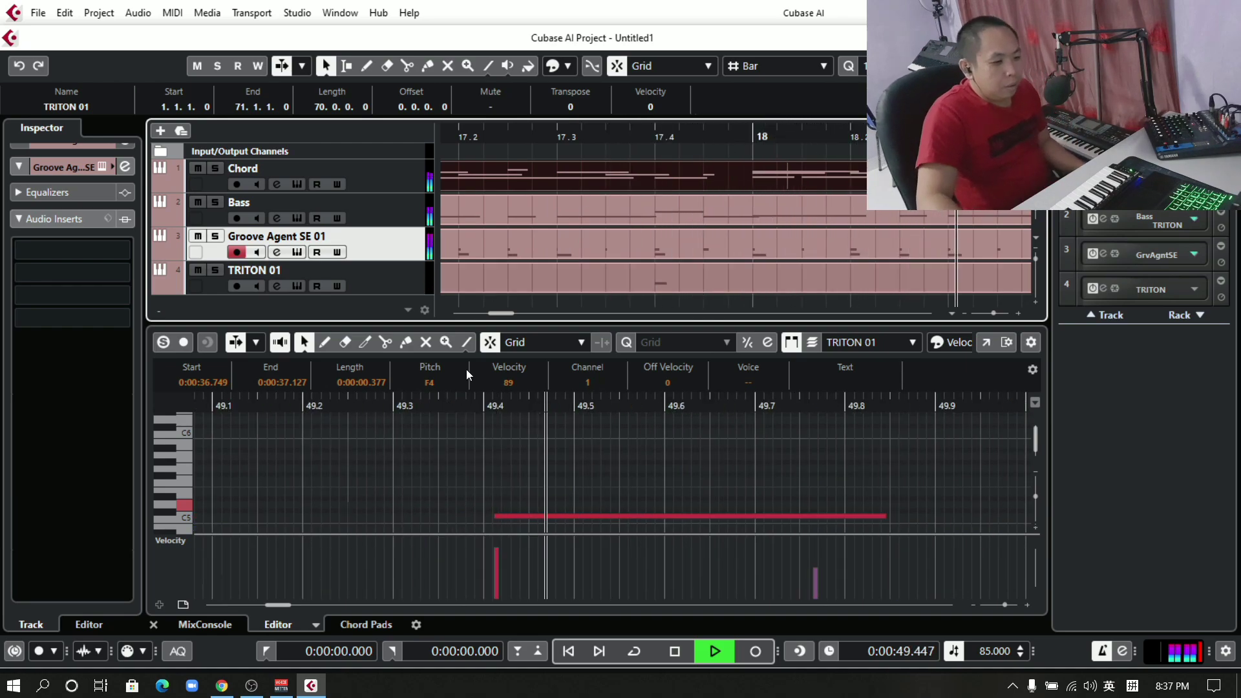
Show the mixer channels, stop playback and pan the TRITON 01 track to L66.
{"action": "left_click", "coordinate": [204, 624]}
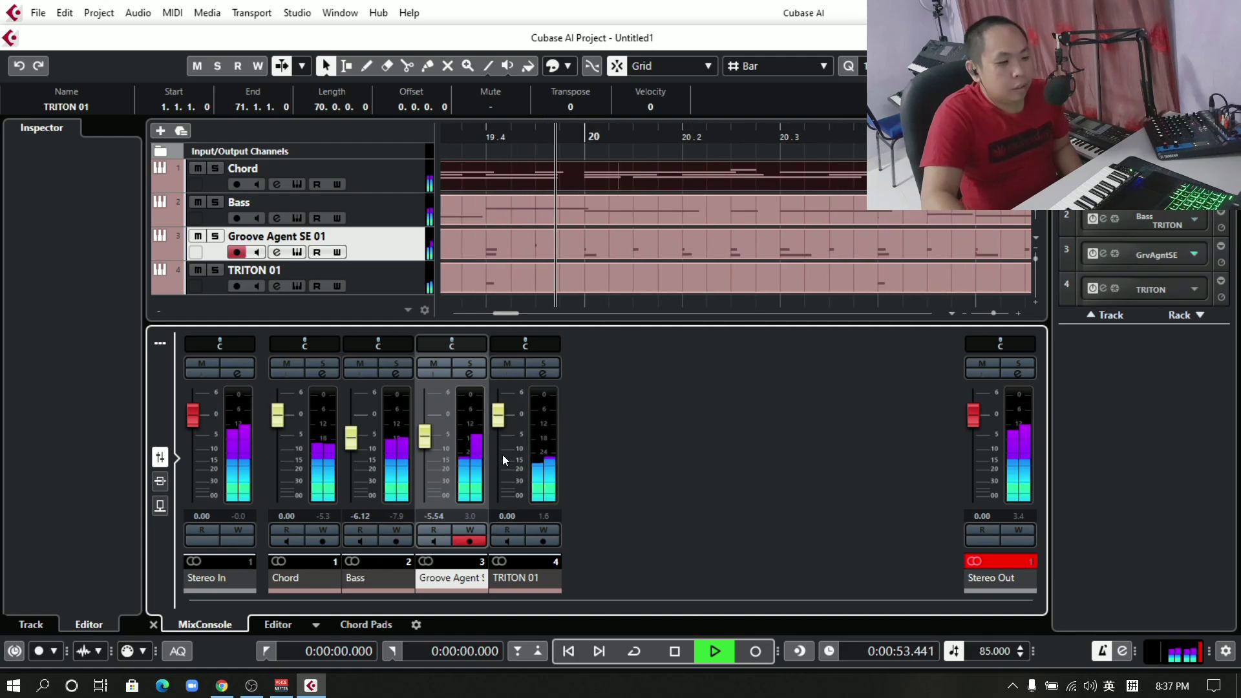
{"action": "left_click", "coordinate": [537, 409]}
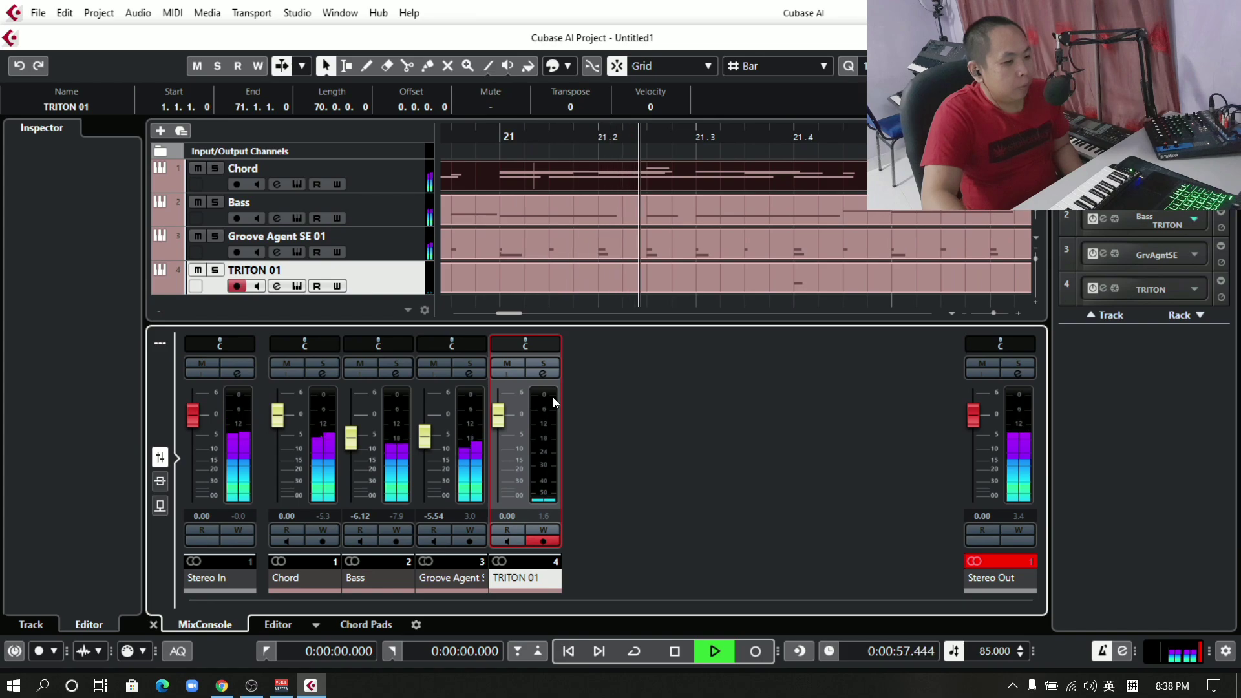
{"action": "left_click", "coordinate": [476, 145]}
{"action": "key", "text": "space"}
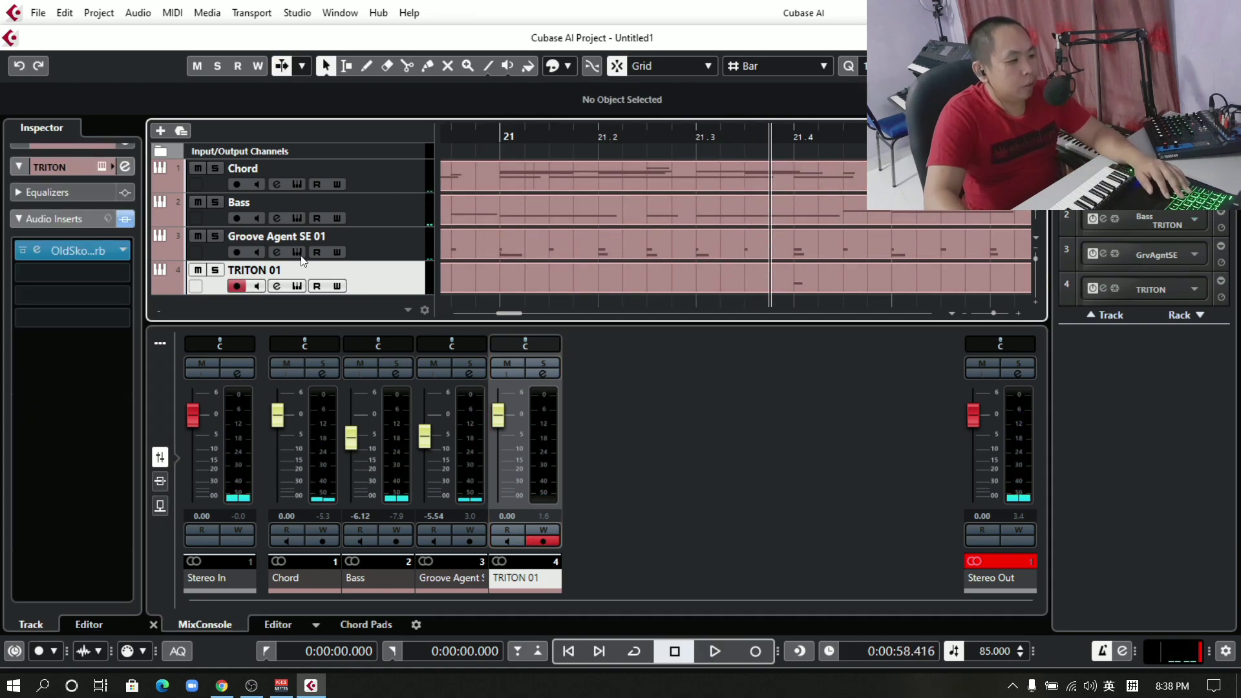
{"action": "scroll", "coordinate": [98, 214], "scroll_direction": "up", "scroll_amount": 1}
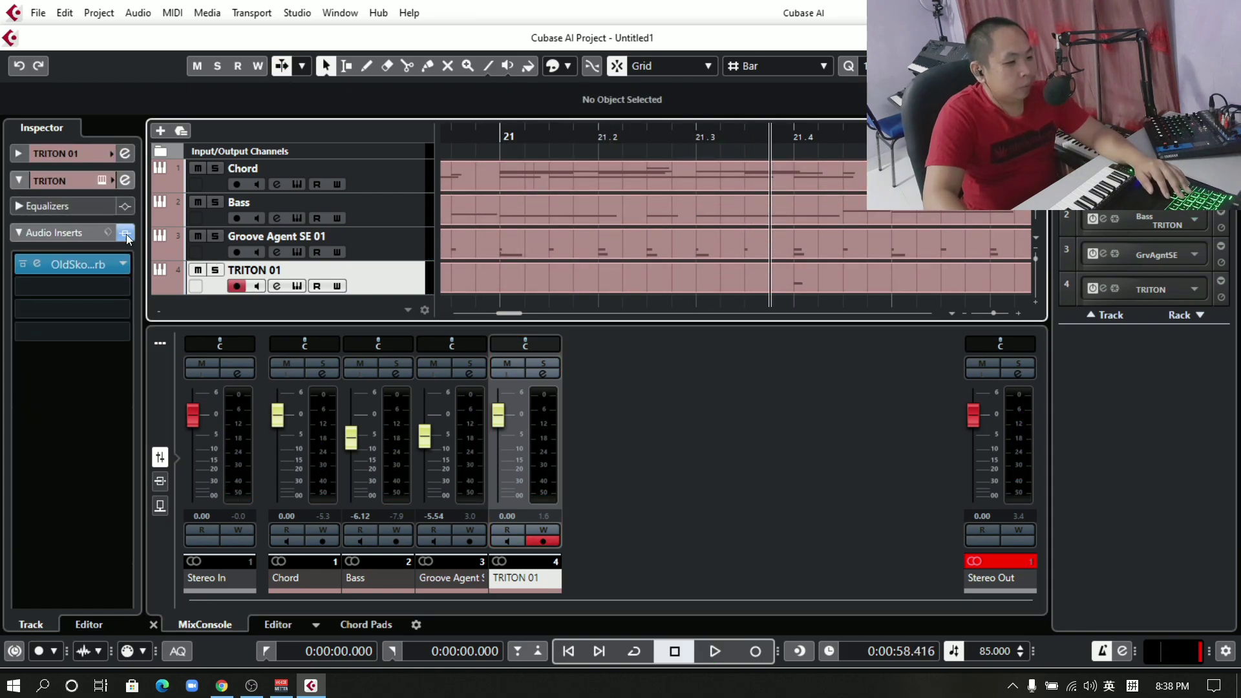
{"action": "left_click", "coordinate": [52, 156]}
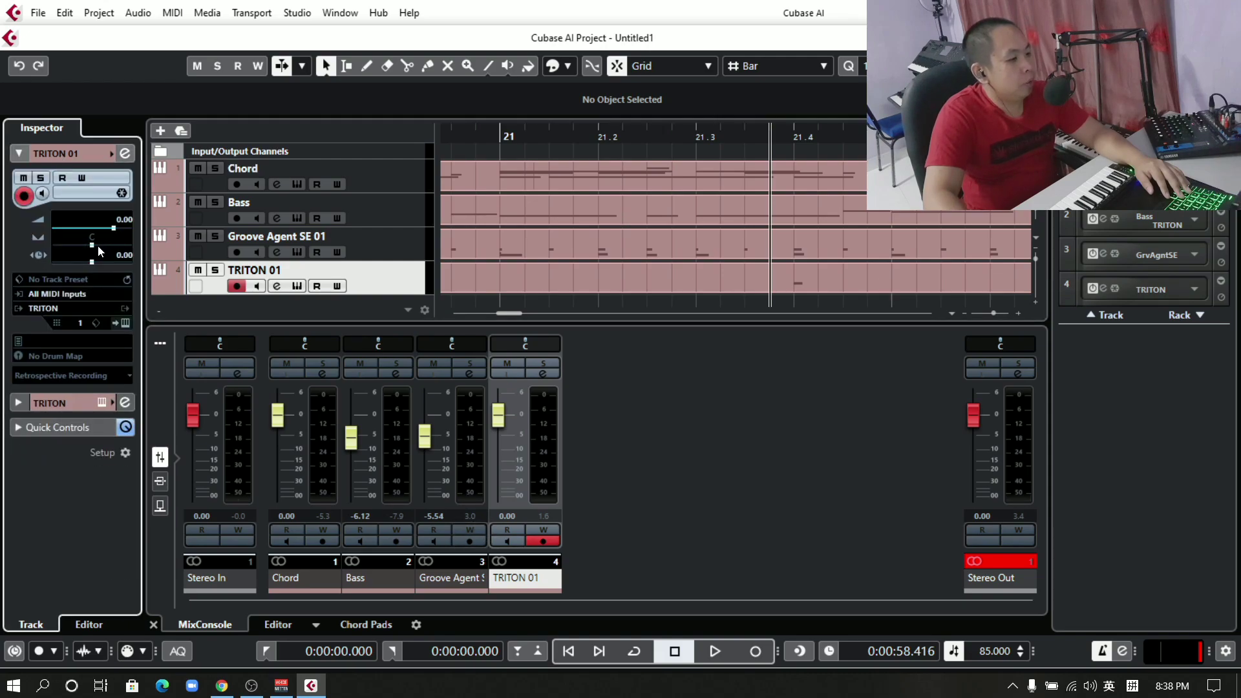
{"action": "left_click_drag", "start_coordinate": [96, 245], "coordinate": [69, 246]}
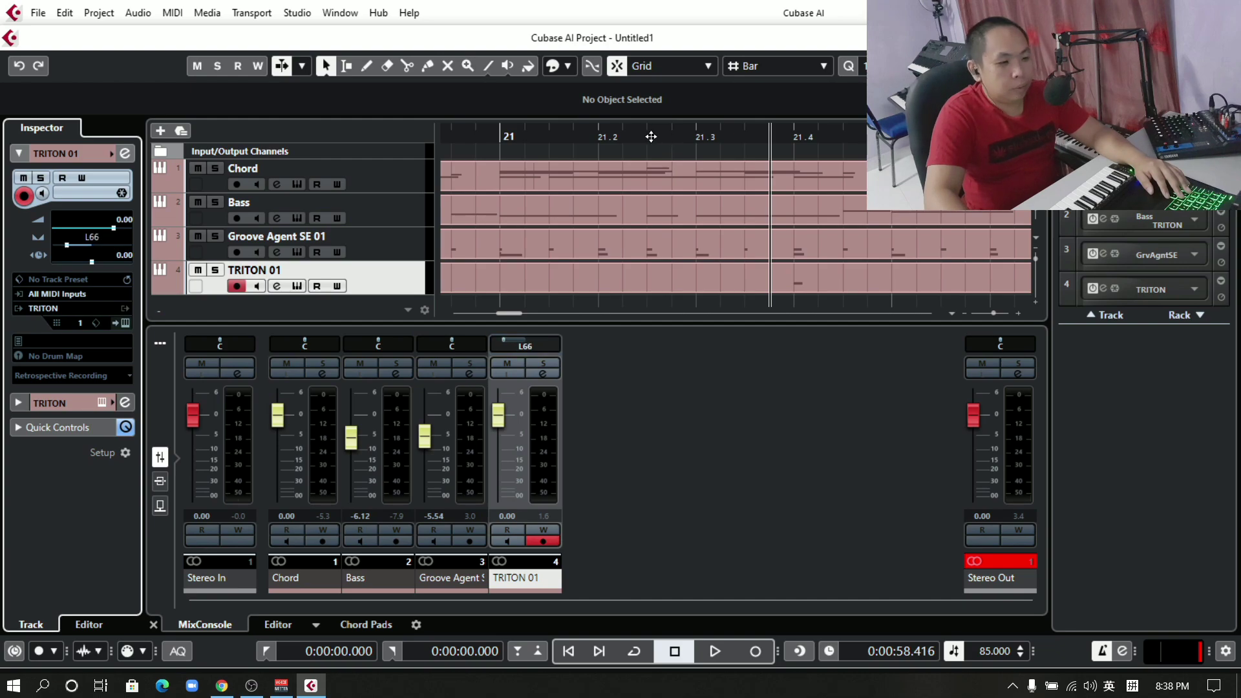
Show the Groove Agent SE 01 part in the Key Editor and play the beginning of bar 21.
{"action": "double_click", "coordinate": [568, 233]}
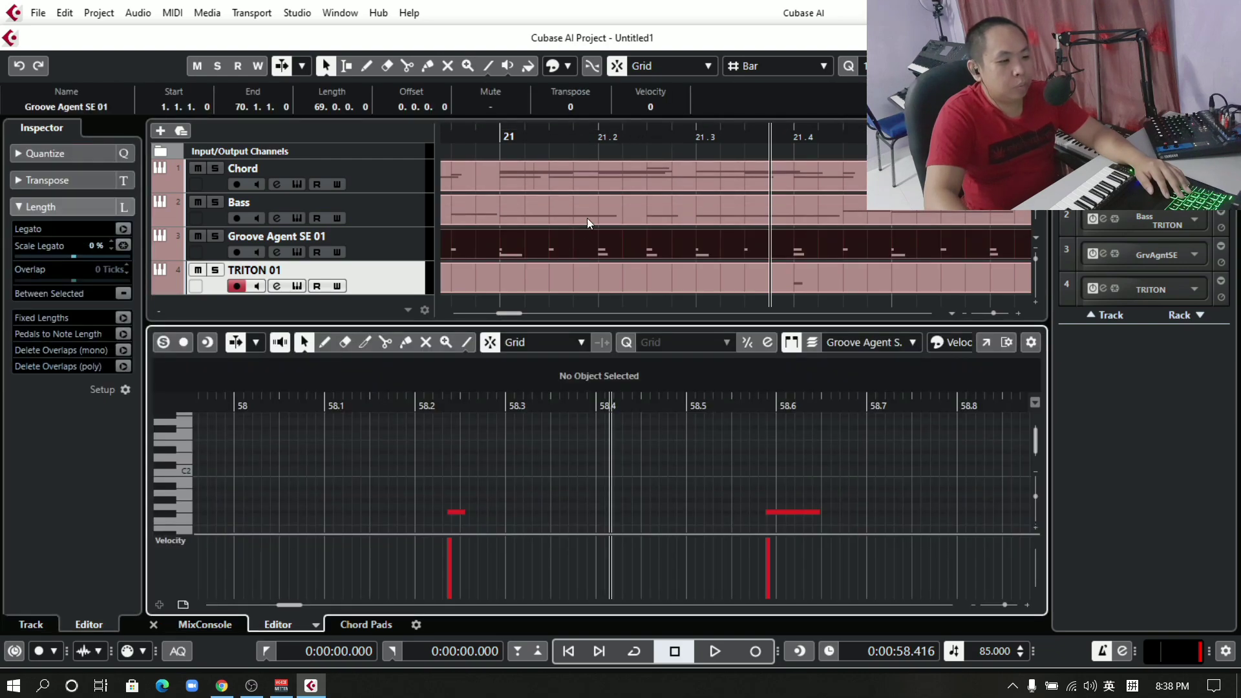
{"action": "left_click", "coordinate": [585, 137]}
{"action": "key", "text": "space"}
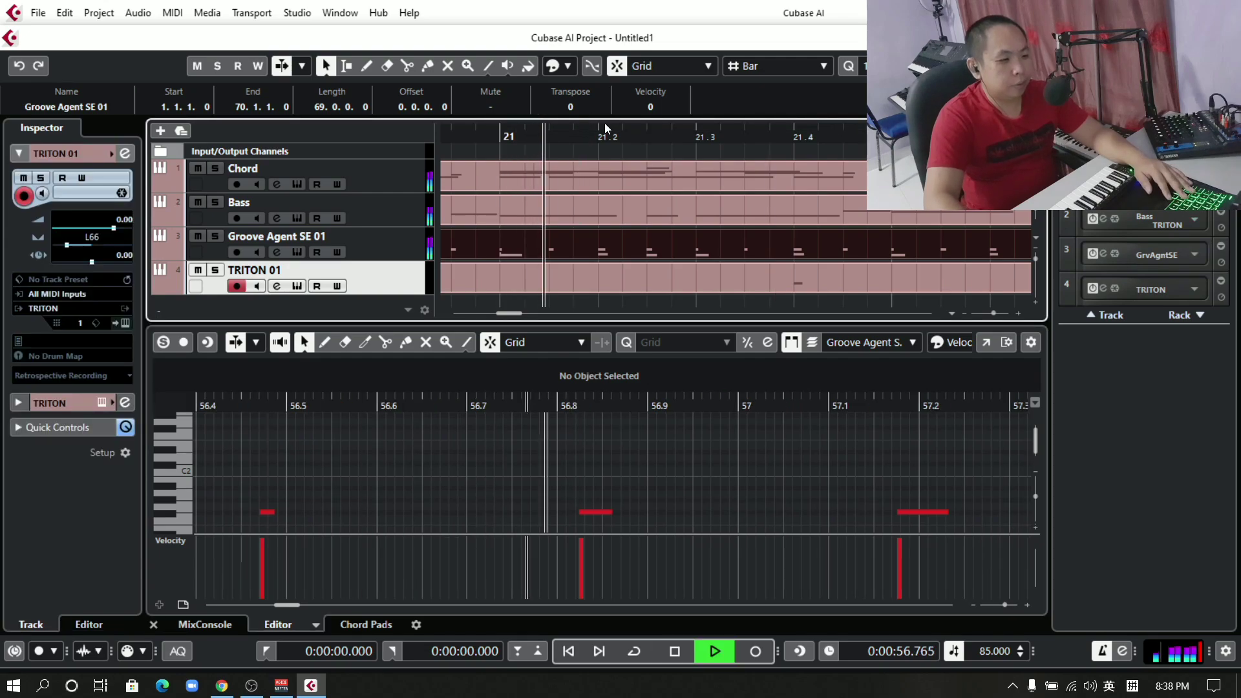
{"action": "key", "text": "space"}
{"action": "left_click", "coordinate": [475, 132]}
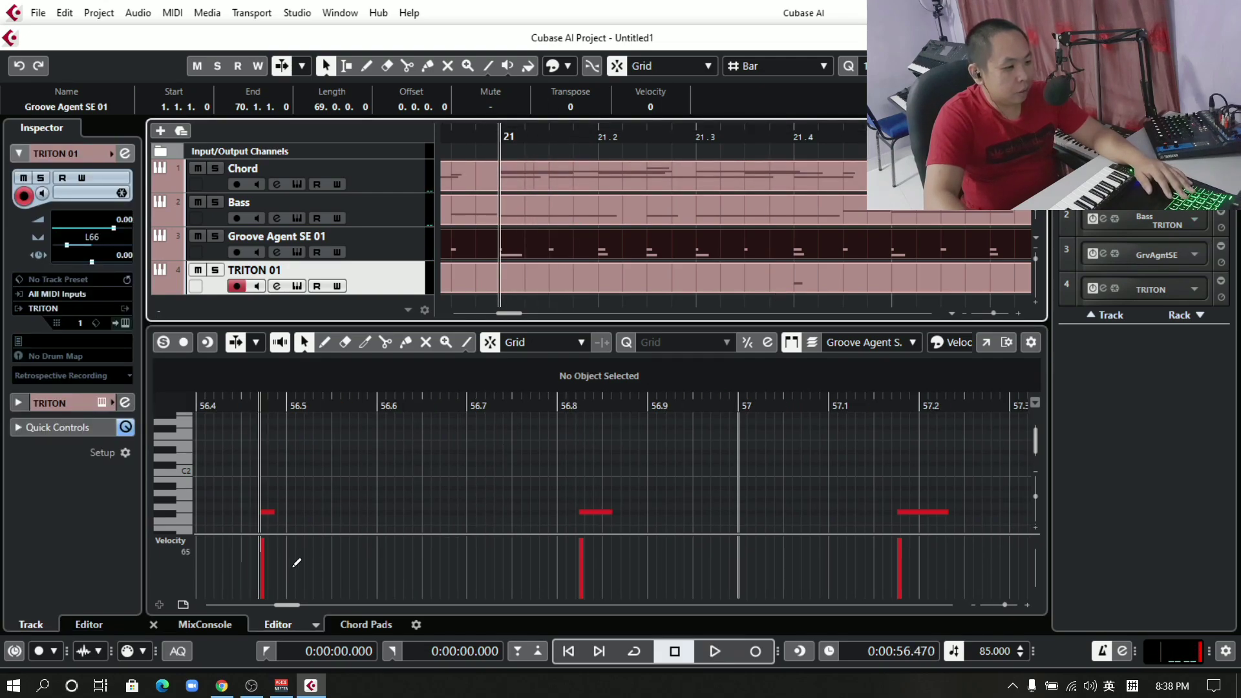
Erase the very short drum note just above the C1 note at the start of bar 21.
{"action": "scroll", "coordinate": [312, 510], "scroll_direction": "down", "scroll_amount": 4}
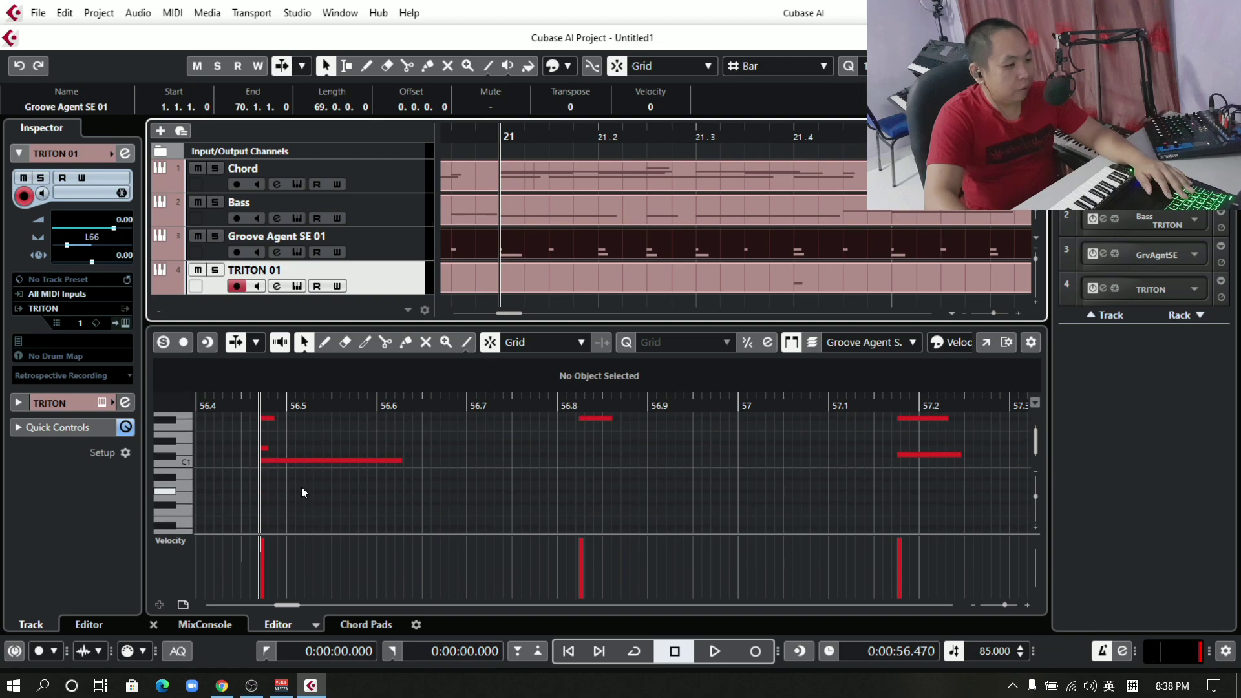
{"action": "left_click", "coordinate": [304, 457]}
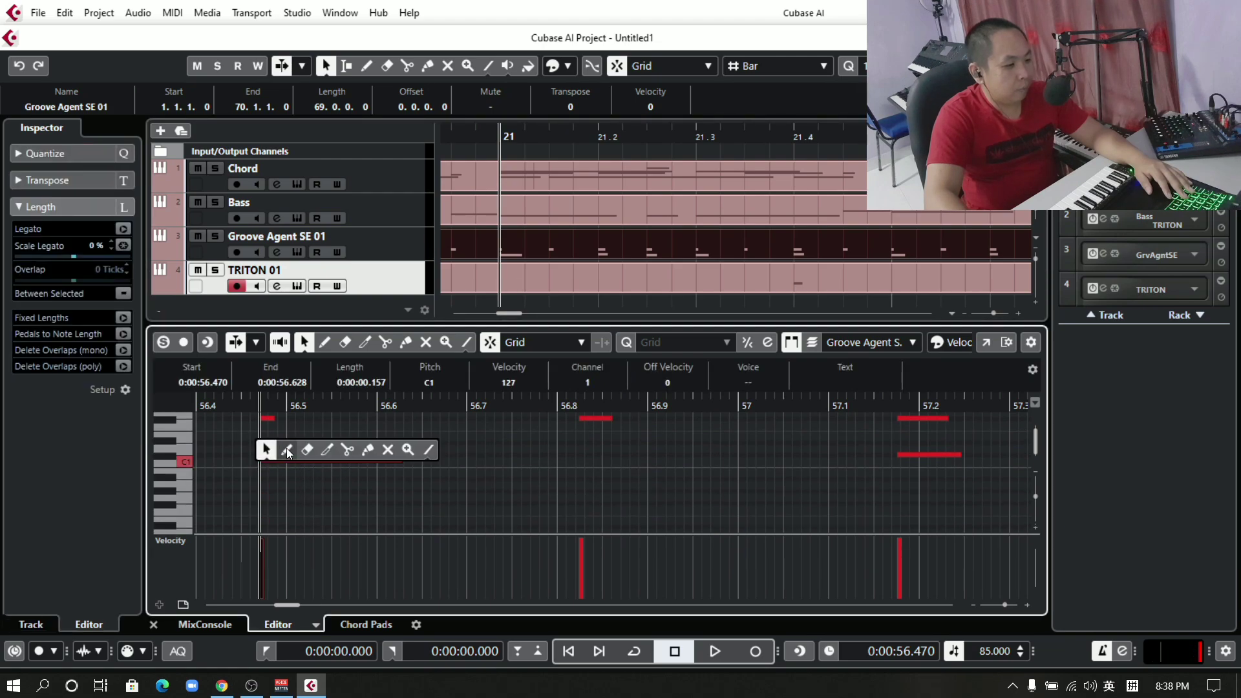
{"action": "key", "text": "5"}
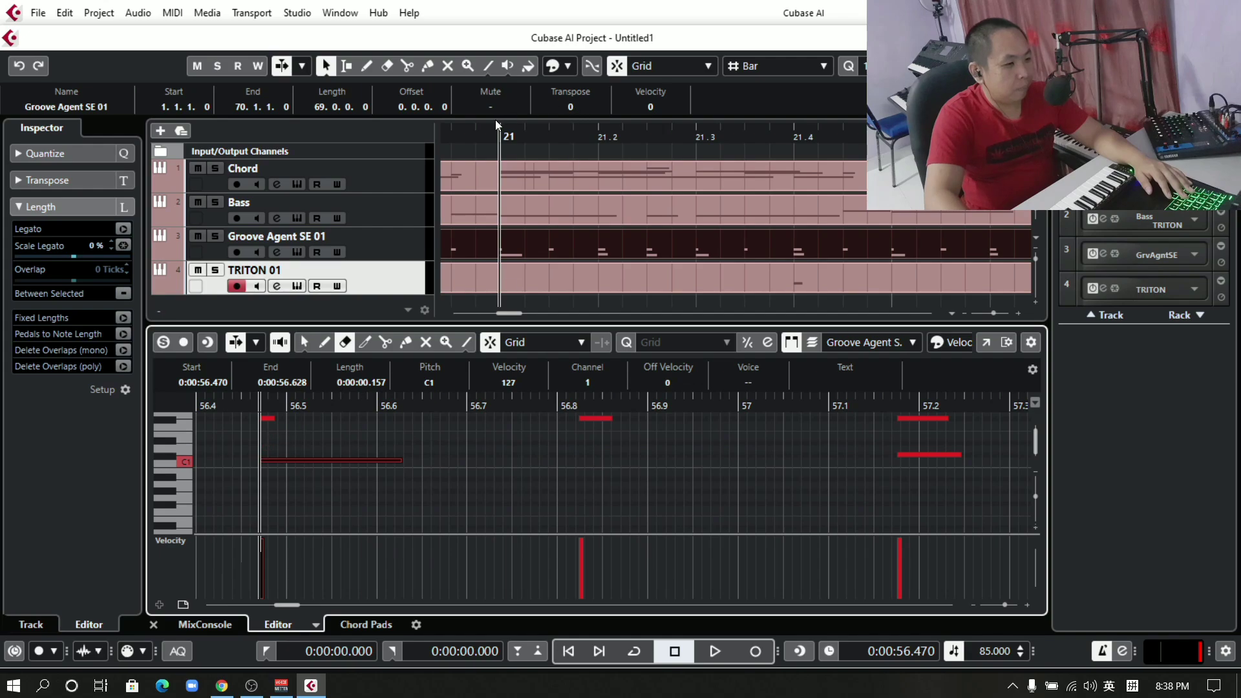
Play the song from bar 21 past bar 24 and switch the Key Editor back to the Object Selection tool.
{"action": "left_click", "coordinate": [499, 129]}
{"action": "key", "text": "space"}
{"action": "right_click", "coordinate": [534, 150]}
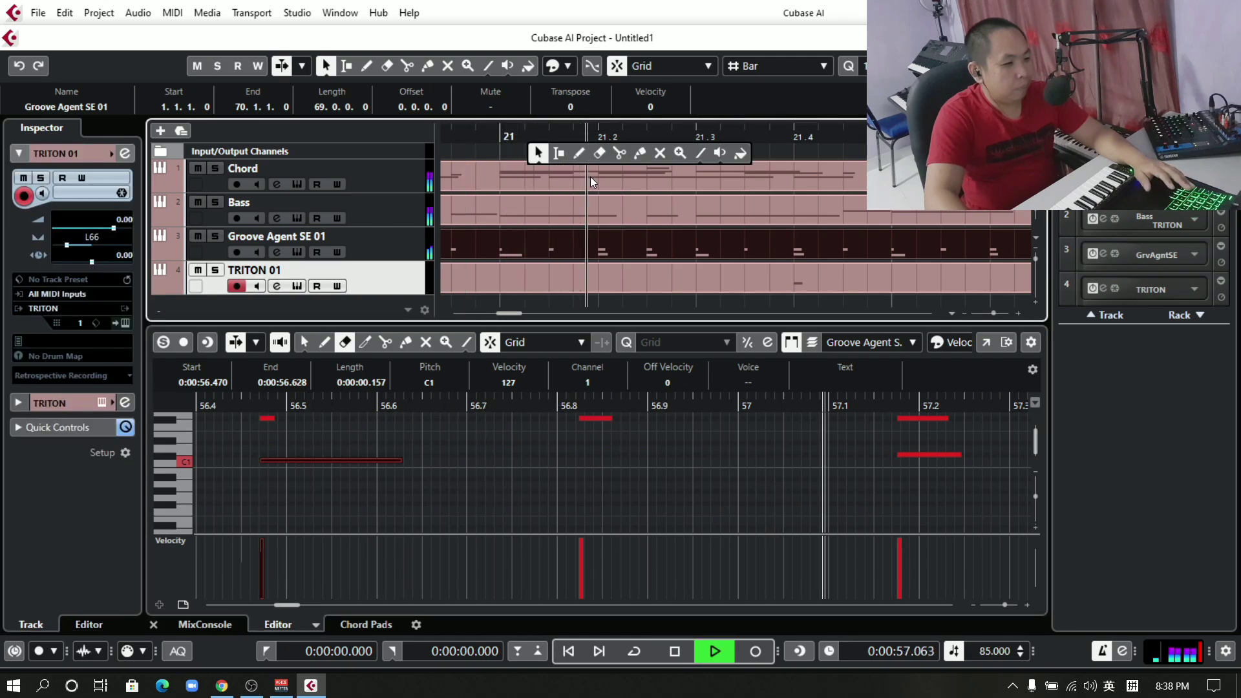
{"action": "right_click", "coordinate": [536, 435]}
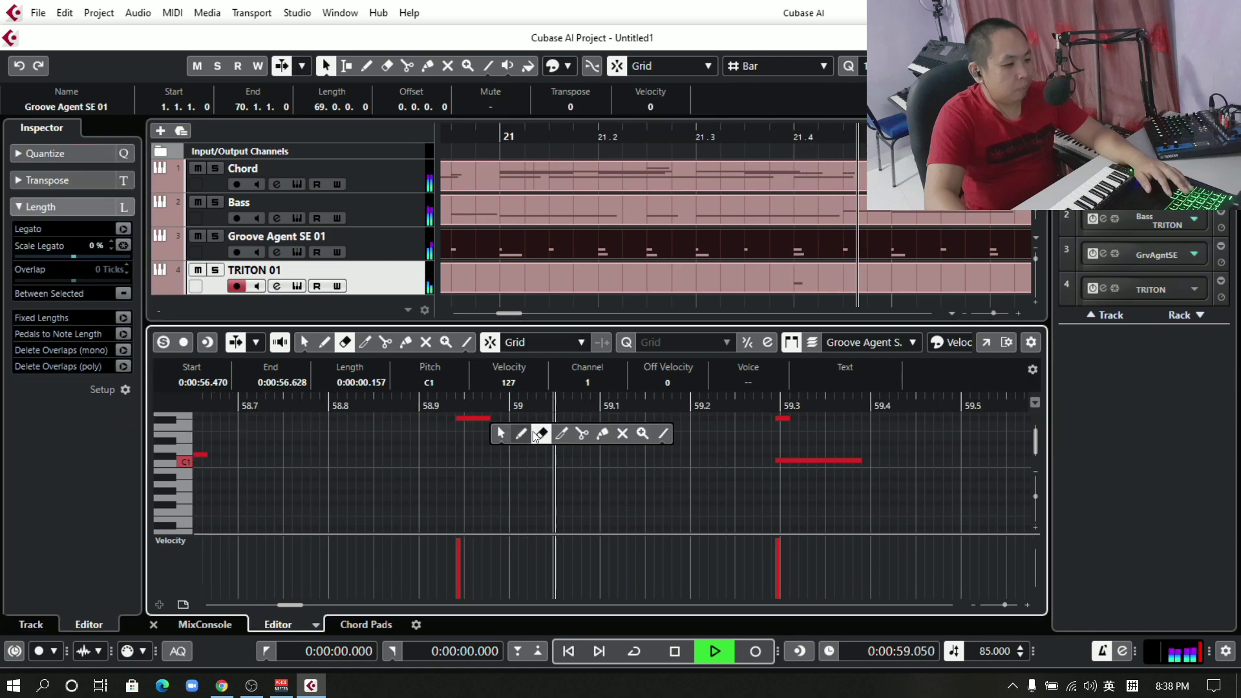
{"action": "left_click", "coordinate": [499, 433]}
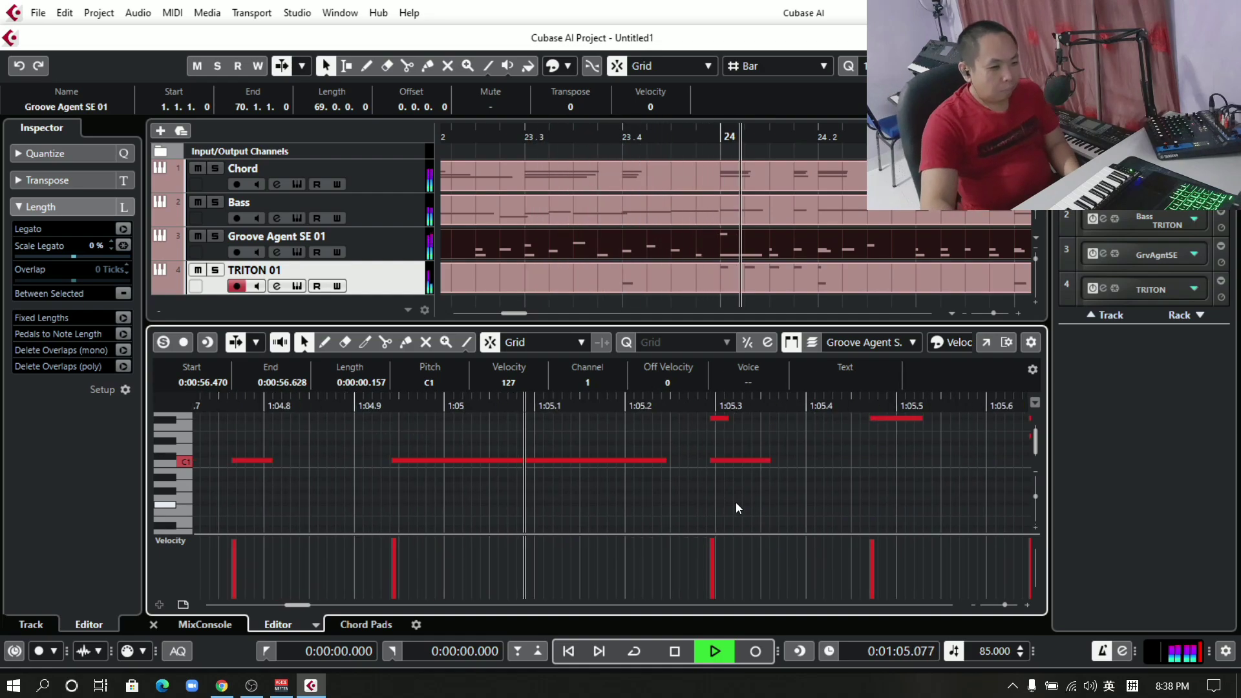
{"action": "key", "text": "space"}
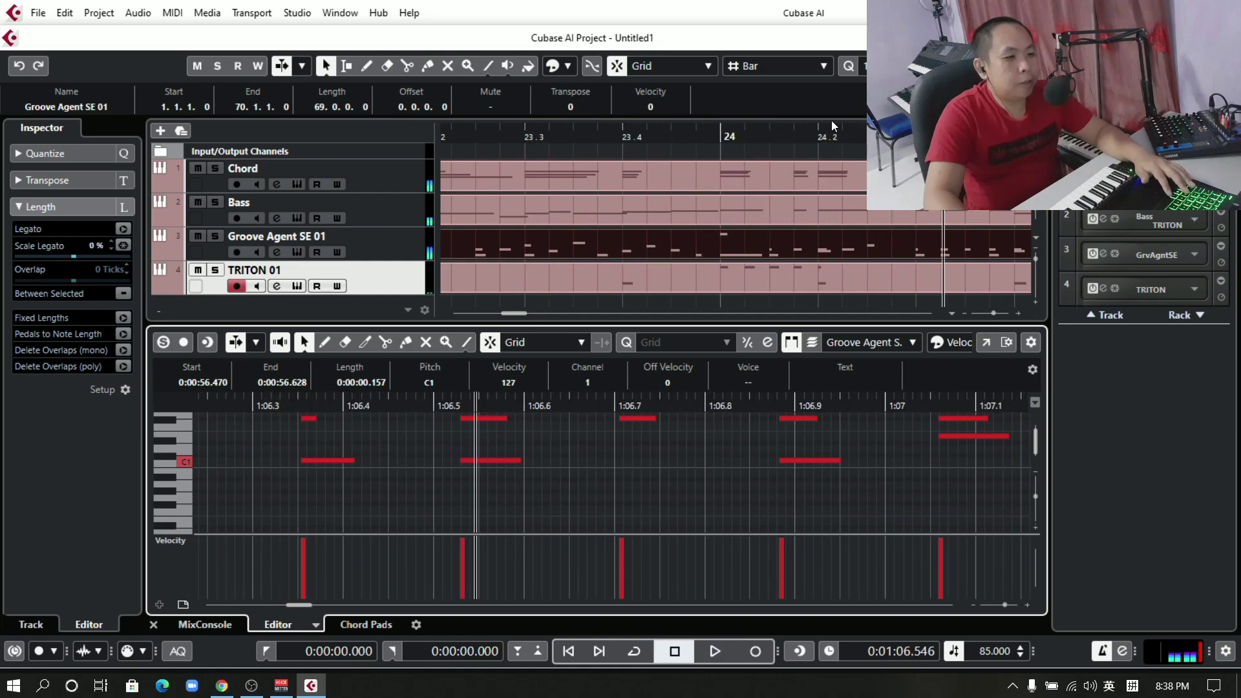
Replay the start of bar 24 and move the short C1 drum note near 1:05.3 to start at 1:05.400.
{"action": "left_click", "coordinate": [688, 137]}
{"action": "key", "text": "space"}
{"action": "key", "text": "space"}
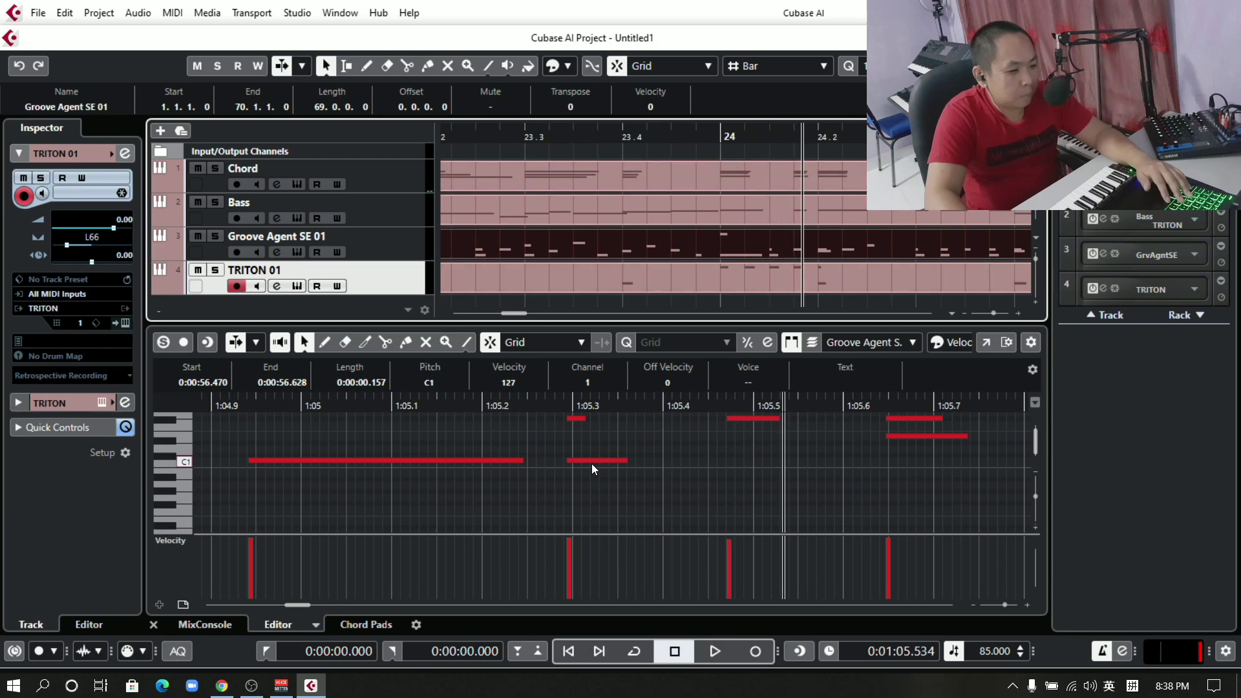
{"action": "left_click_drag", "start_coordinate": [591, 464], "coordinate": [686, 465]}
Play bar 24 from its start and move the short C1 drum note to start at 1:05.450.
{"action": "left_click", "coordinate": [571, 136]}
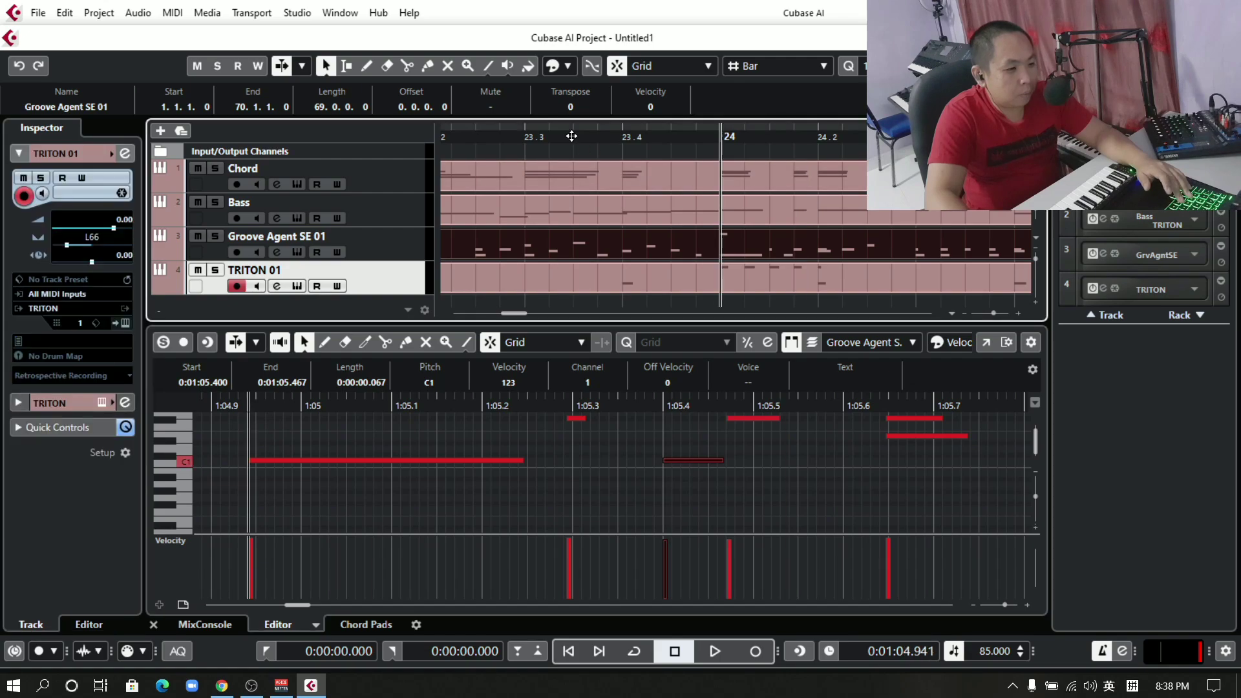
{"action": "key", "text": "space"}
{"action": "key", "text": "space"}
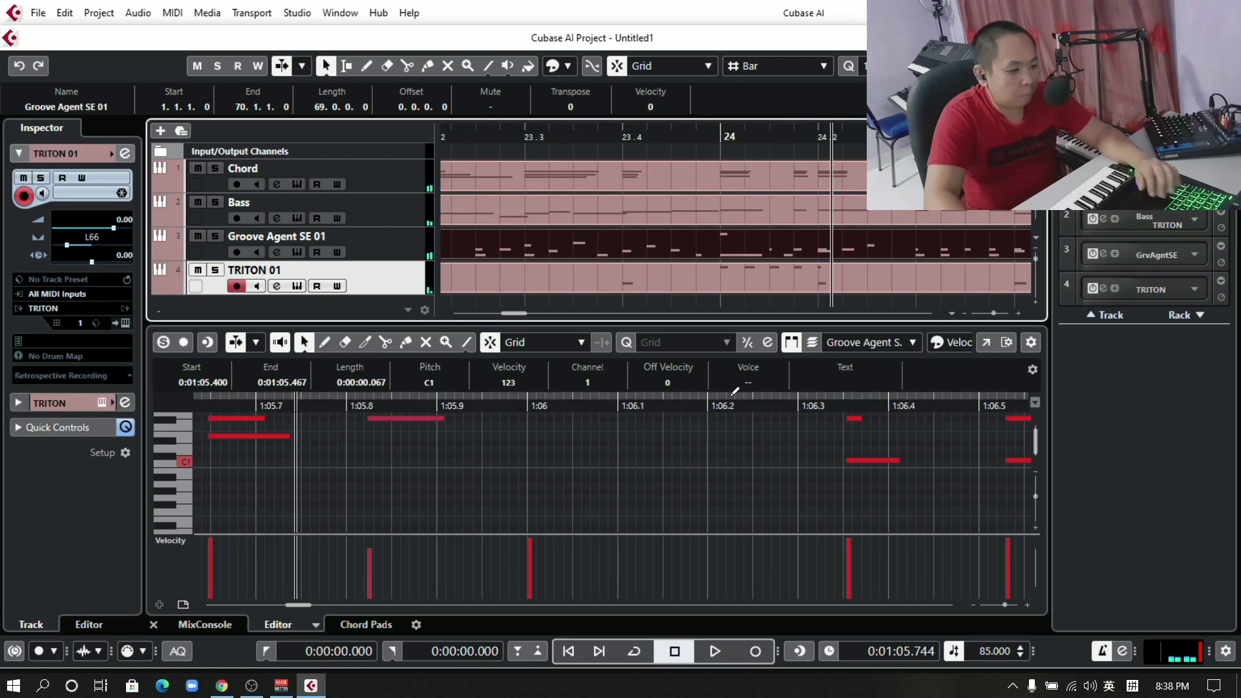
{"action": "scroll", "coordinate": [767, 428], "scroll_direction": "left", "scroll_amount": 3}
{"action": "scroll", "coordinate": [885, 459], "scroll_direction": "right", "scroll_amount": 3}
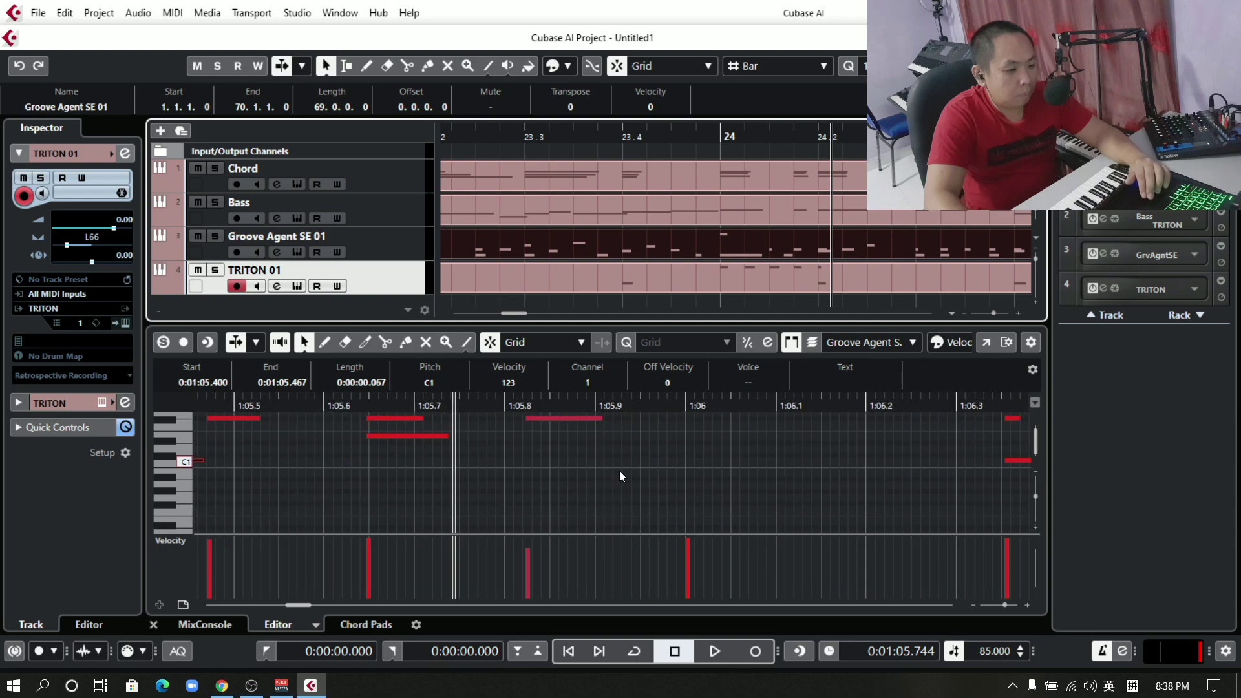
{"action": "scroll", "coordinate": [522, 470], "scroll_direction": "left", "scroll_amount": 2}
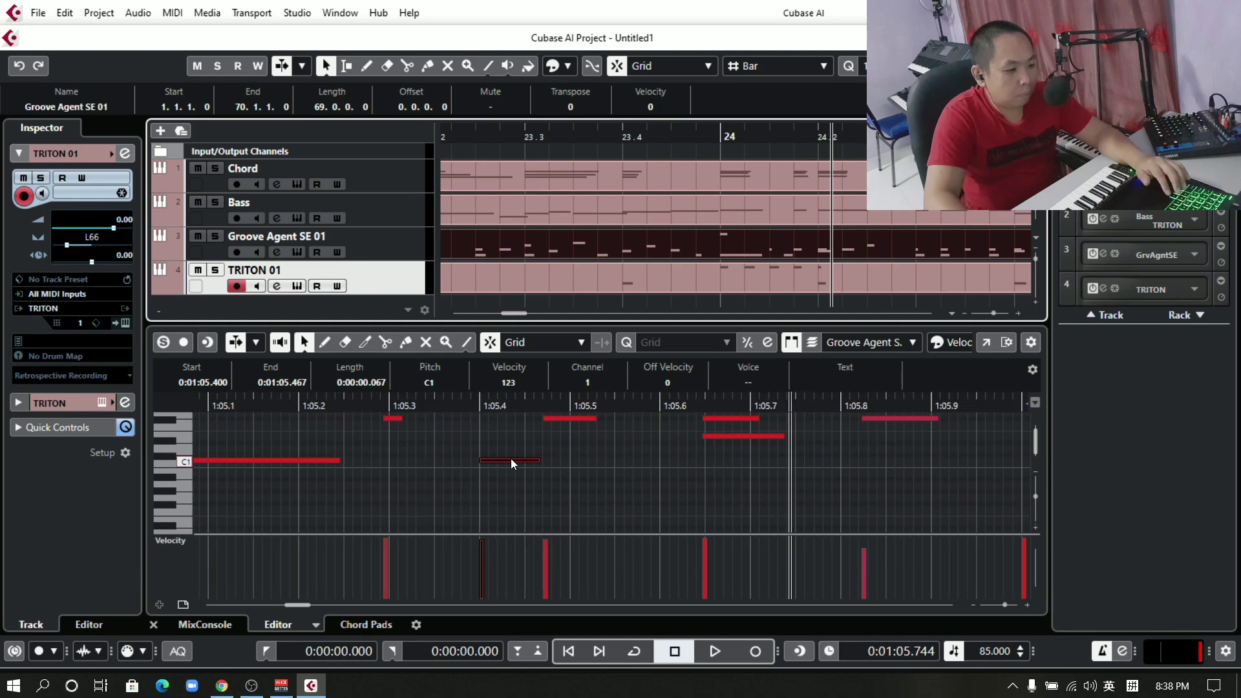
{"action": "left_click_drag", "start_coordinate": [511, 459], "coordinate": [554, 461]}
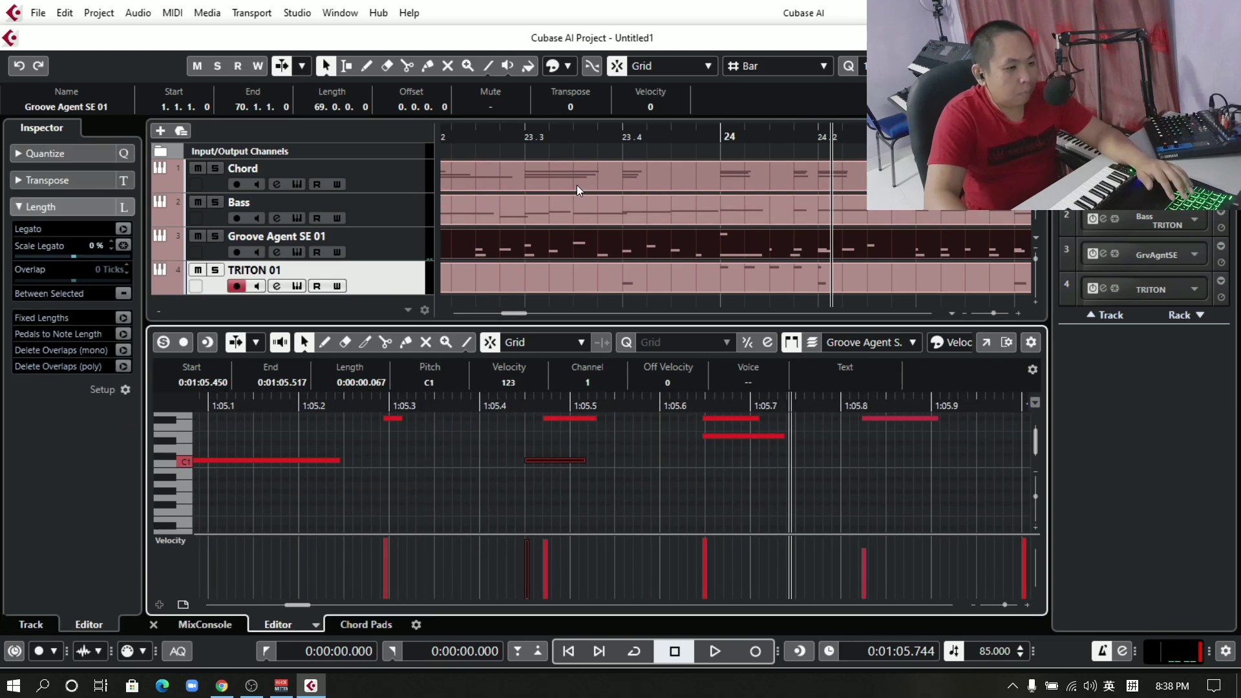
Play the song from beat 3 of bar 23 and stop in bar 27.
{"action": "left_click", "coordinate": [524, 135]}
{"action": "left_click", "coordinate": [560, 138]}
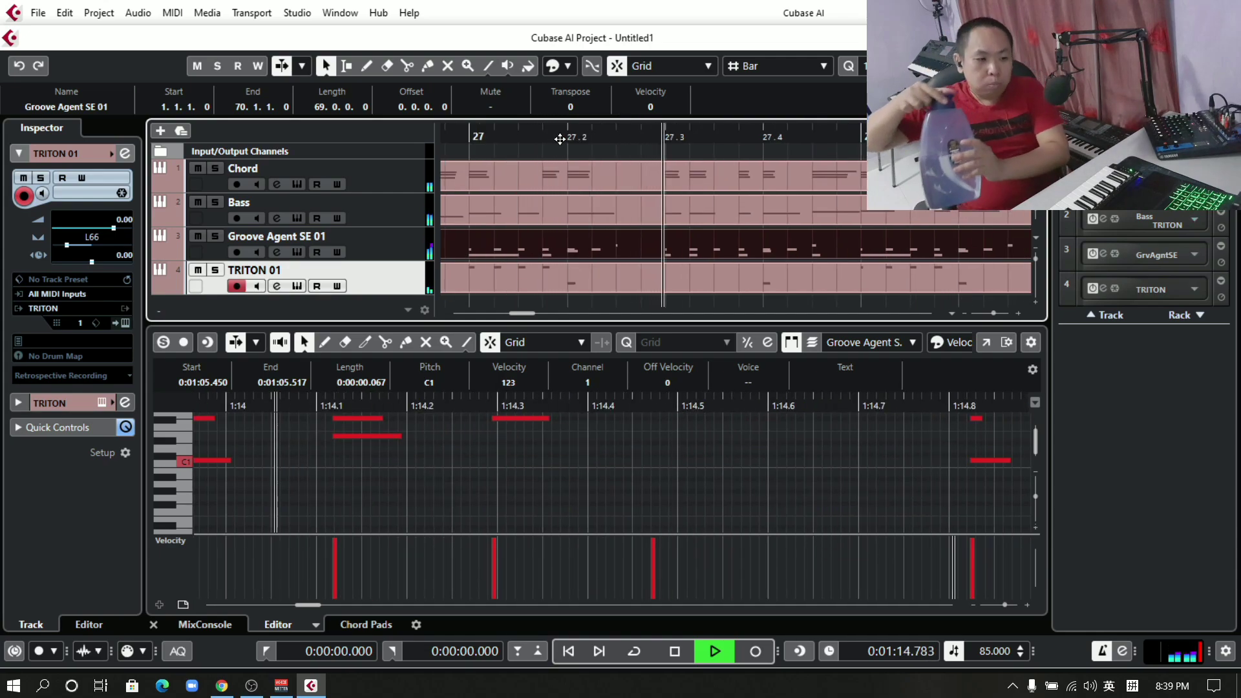
{"action": "key", "text": "space"}
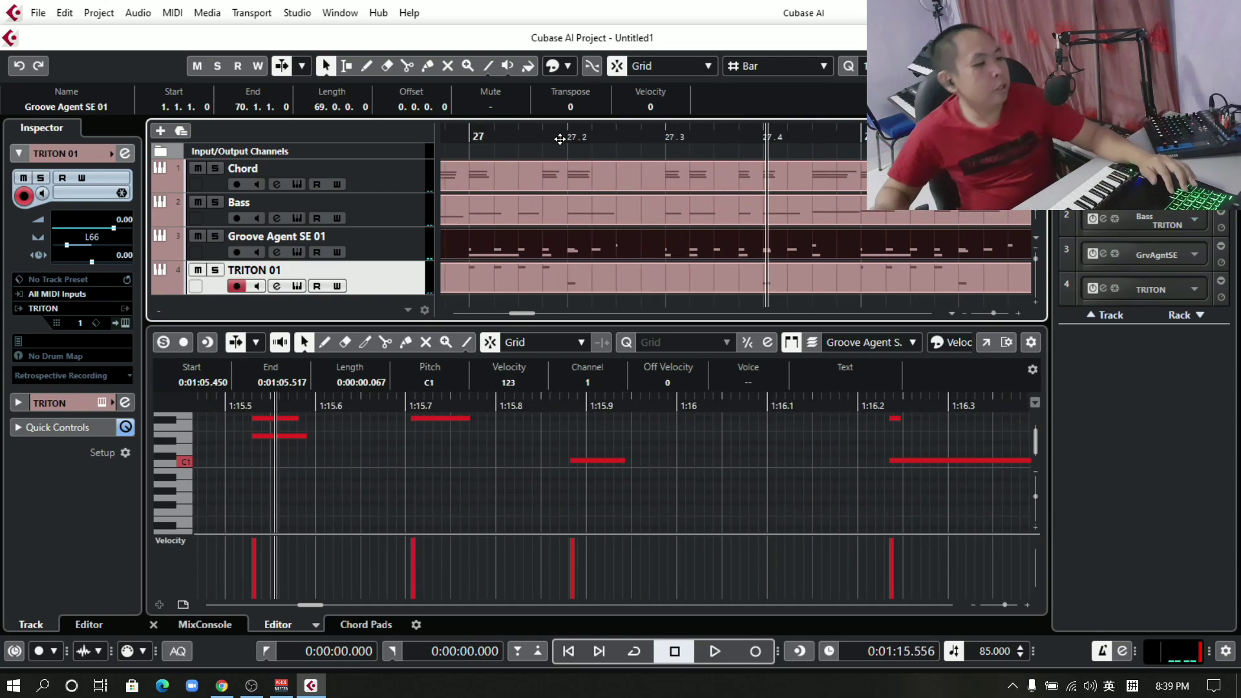
Move the short C2 bass note in bar 27 to start at 1:13.950 and play the song on from bar 27.
{"action": "left_click", "coordinate": [496, 134]}
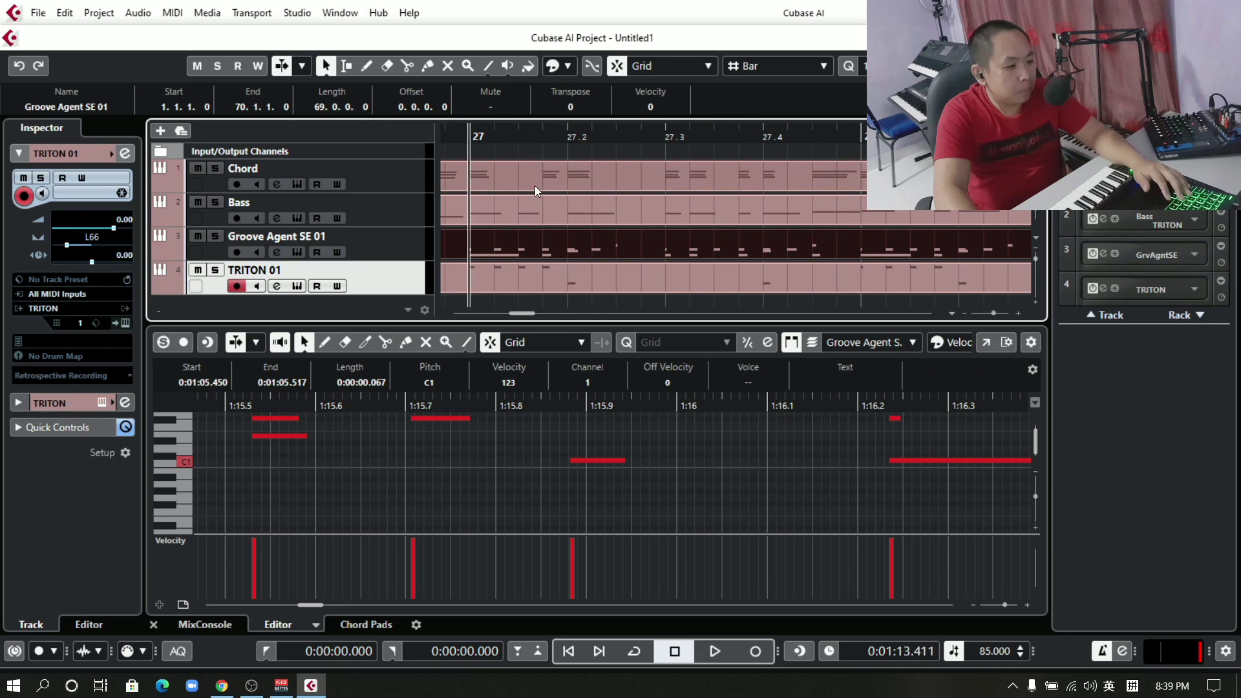
{"action": "key", "text": "space"}
{"action": "key", "text": "space"}
{"action": "left_click", "coordinate": [524, 208]}
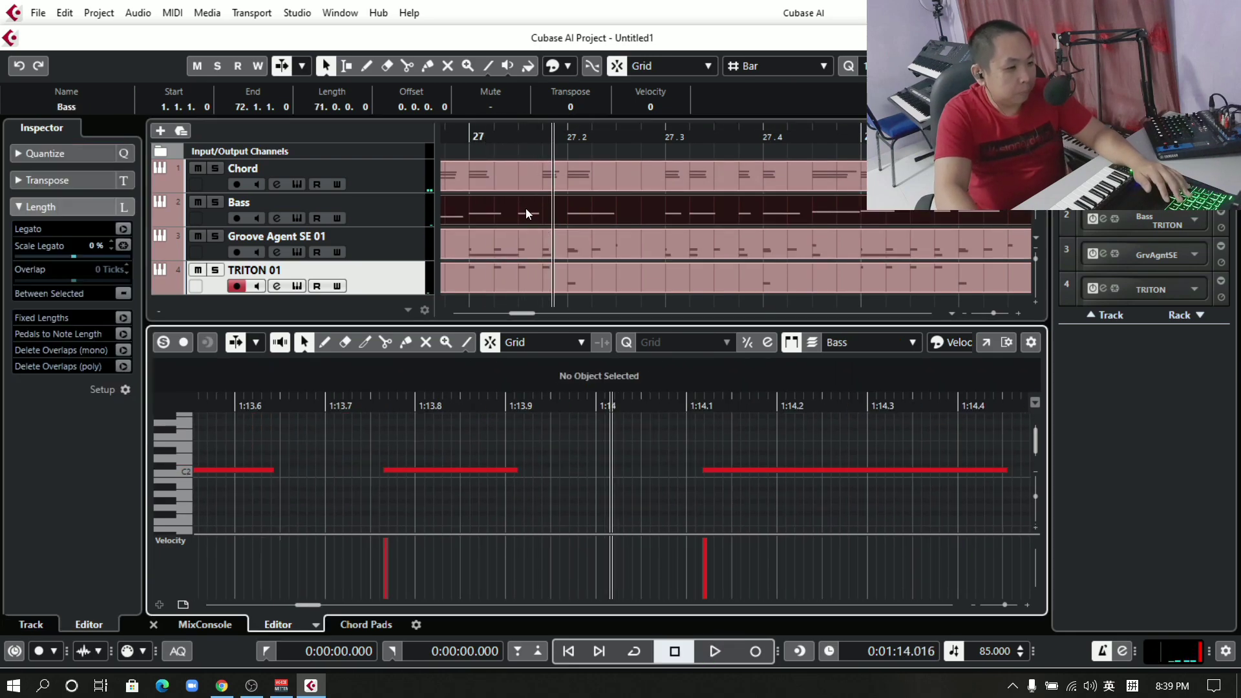
{"action": "left_click_drag", "start_coordinate": [427, 473], "coordinate": [586, 473]}
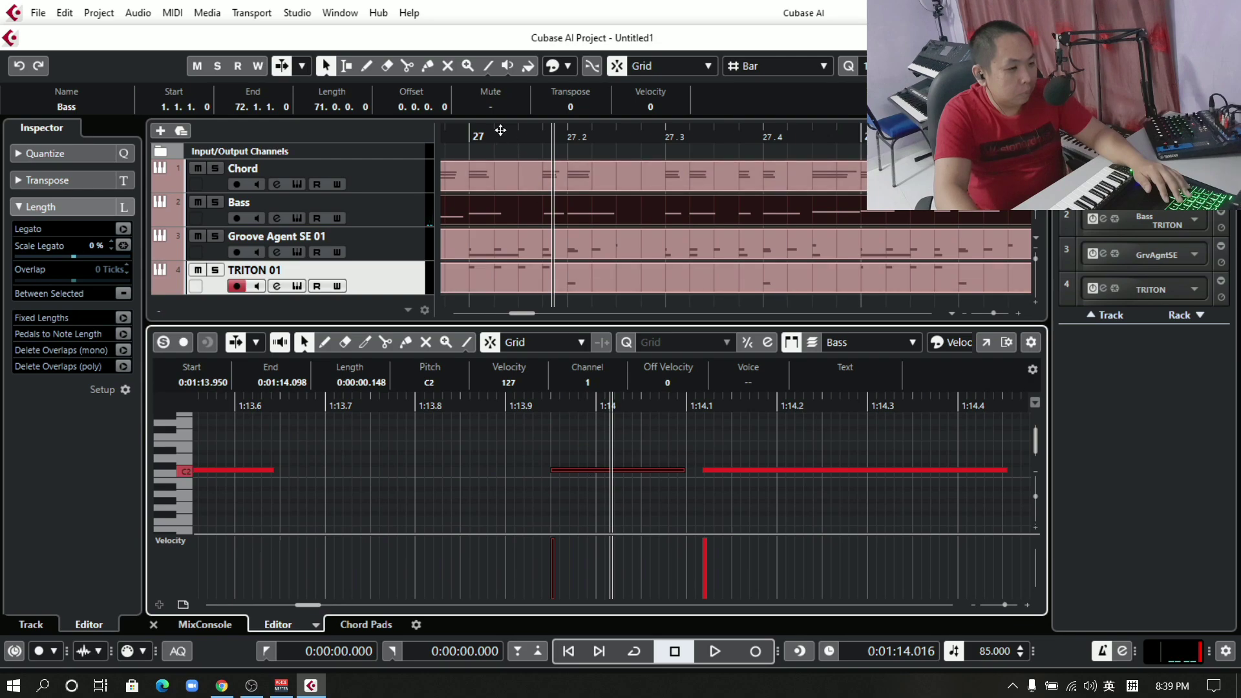
{"action": "left_click", "coordinate": [457, 135]}
{"action": "key", "text": "space"}
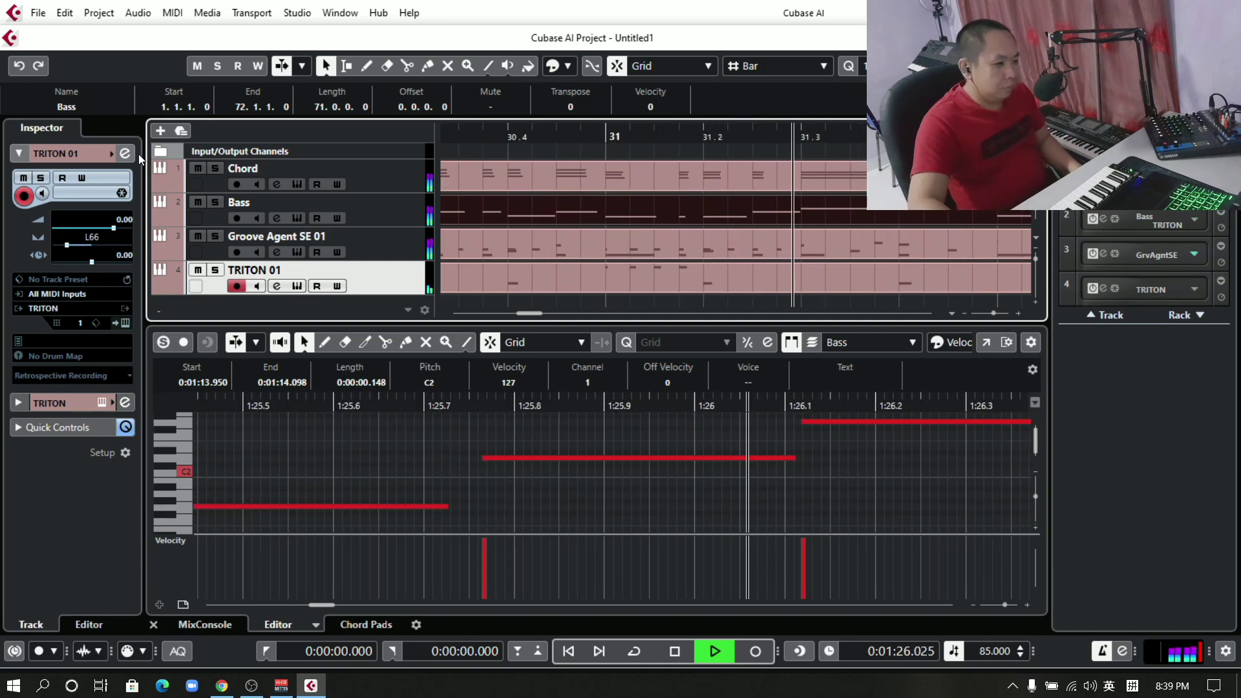
Rename the Groove Agent SE 01 track as Roland MT32 Drum.
{"action": "left_click", "coordinate": [273, 237]}
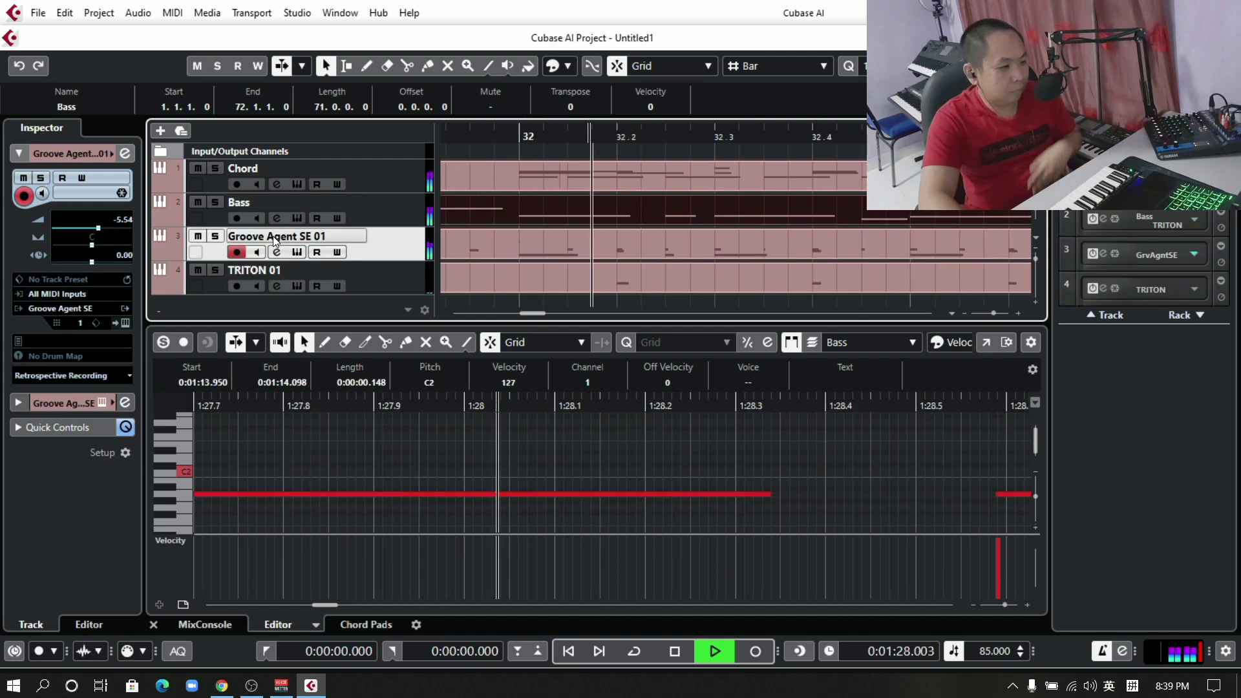
{"action": "double_click", "coordinate": [272, 236]}
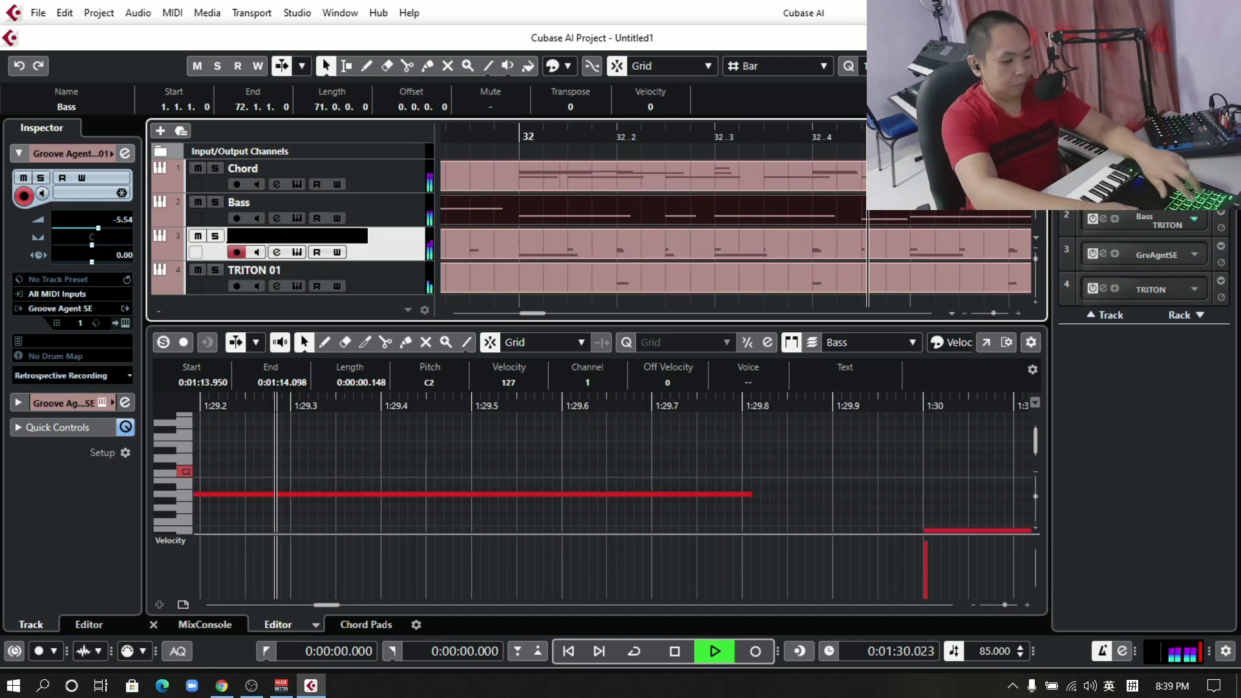
{"action": "type", "text": "Roland T"}
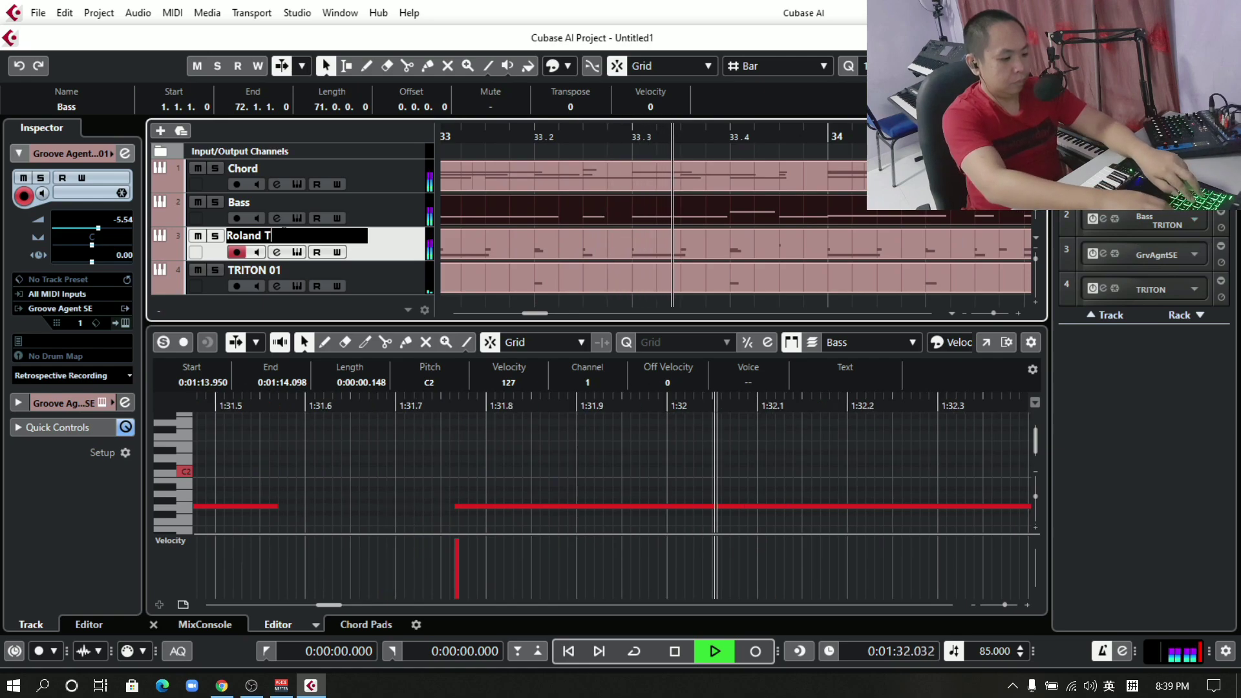
{"action": "key", "text": "BackSpace"}
{"action": "type", "text": "MT32"}
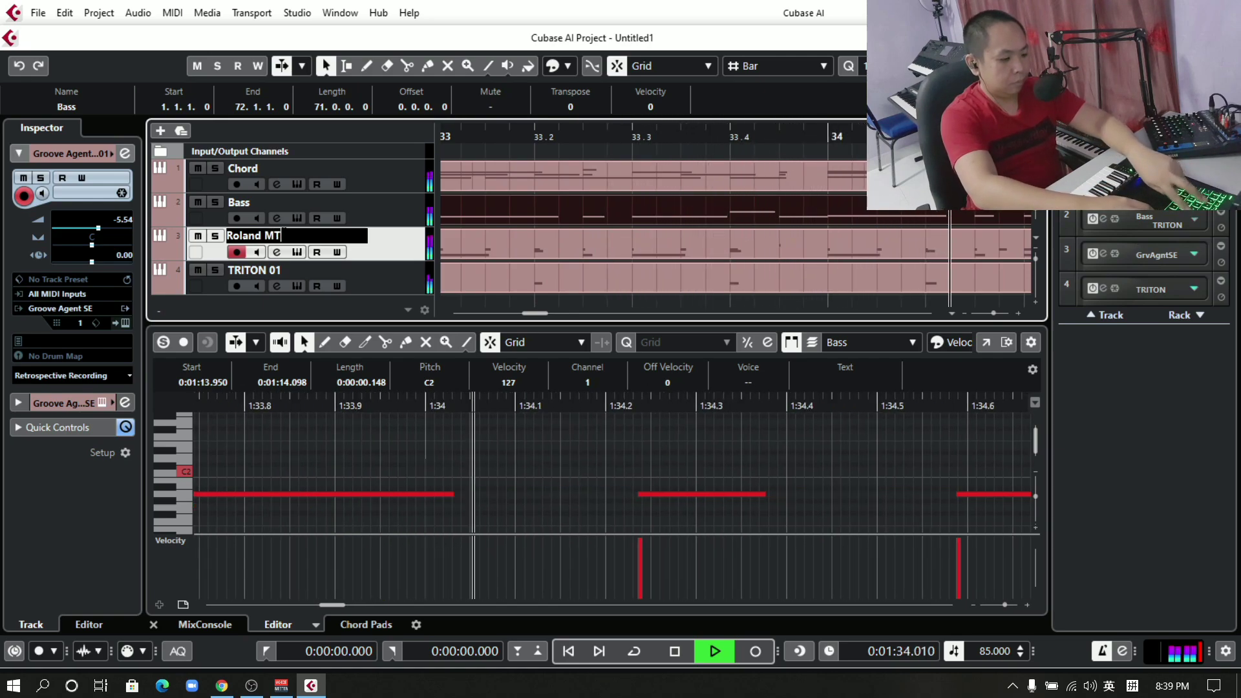
{"action": "type", "text": " Dru"}
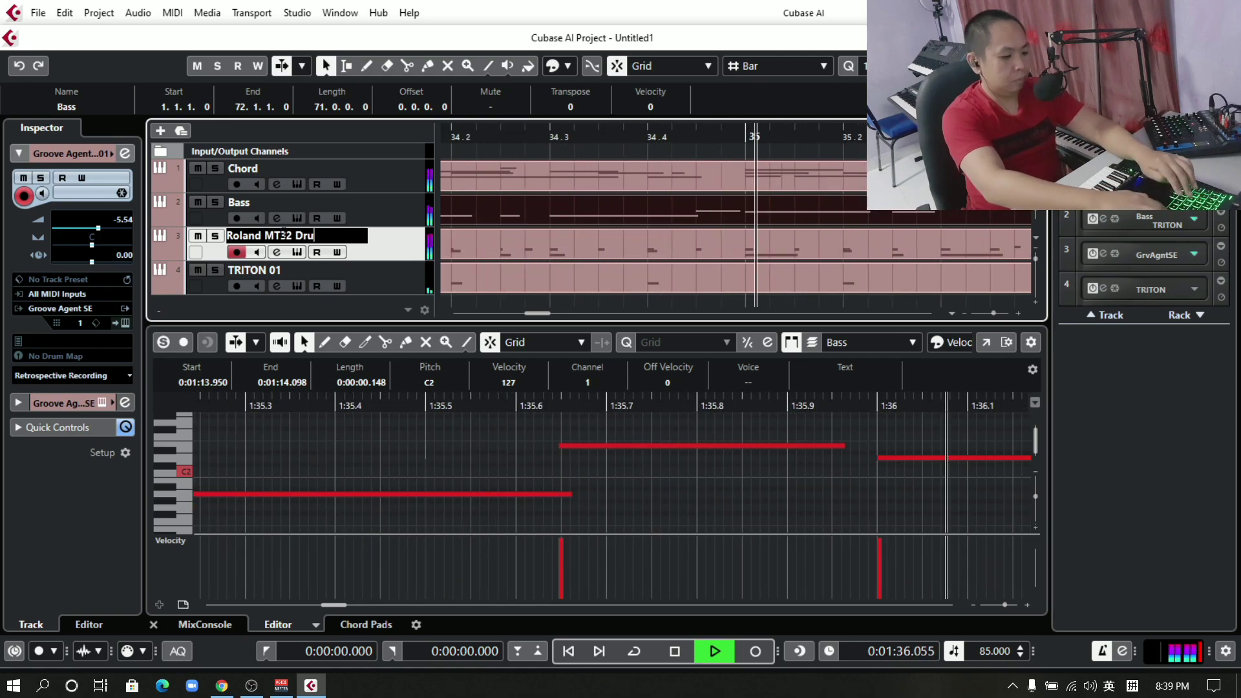
{"action": "type", "text": "m"}
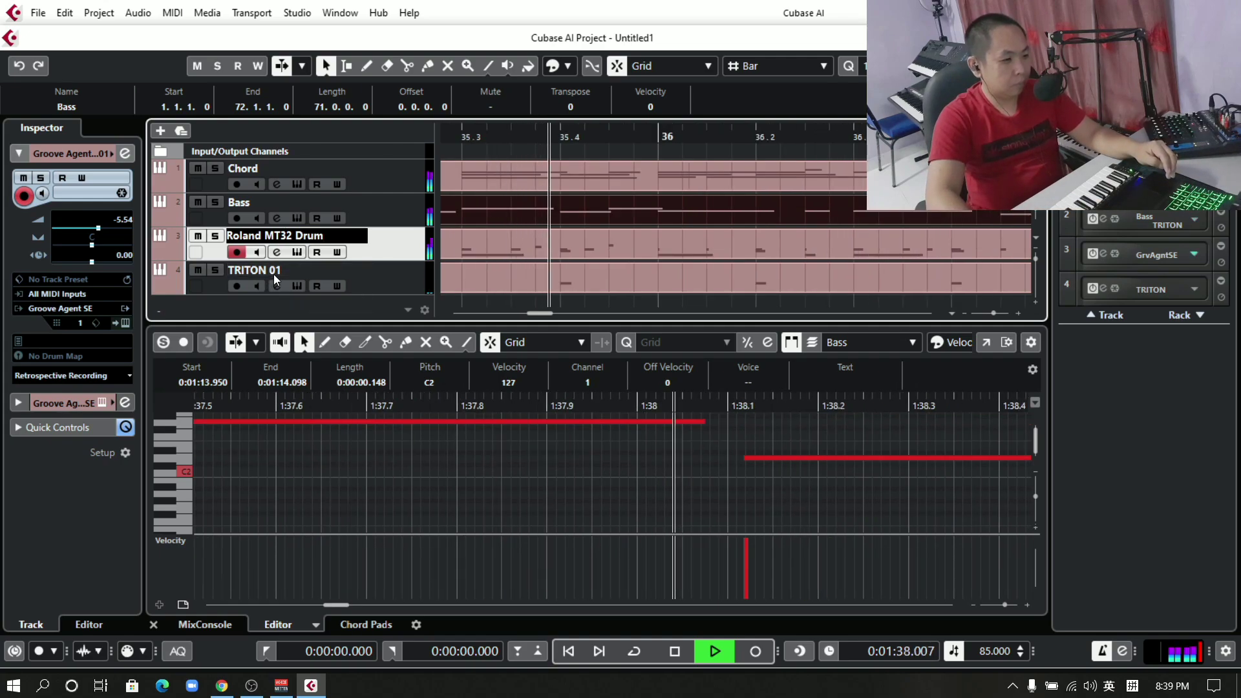
Rename the TRITON 01 track as Perc.
{"action": "key", "text": "Tab"}
{"action": "type", "text": "Pe"}
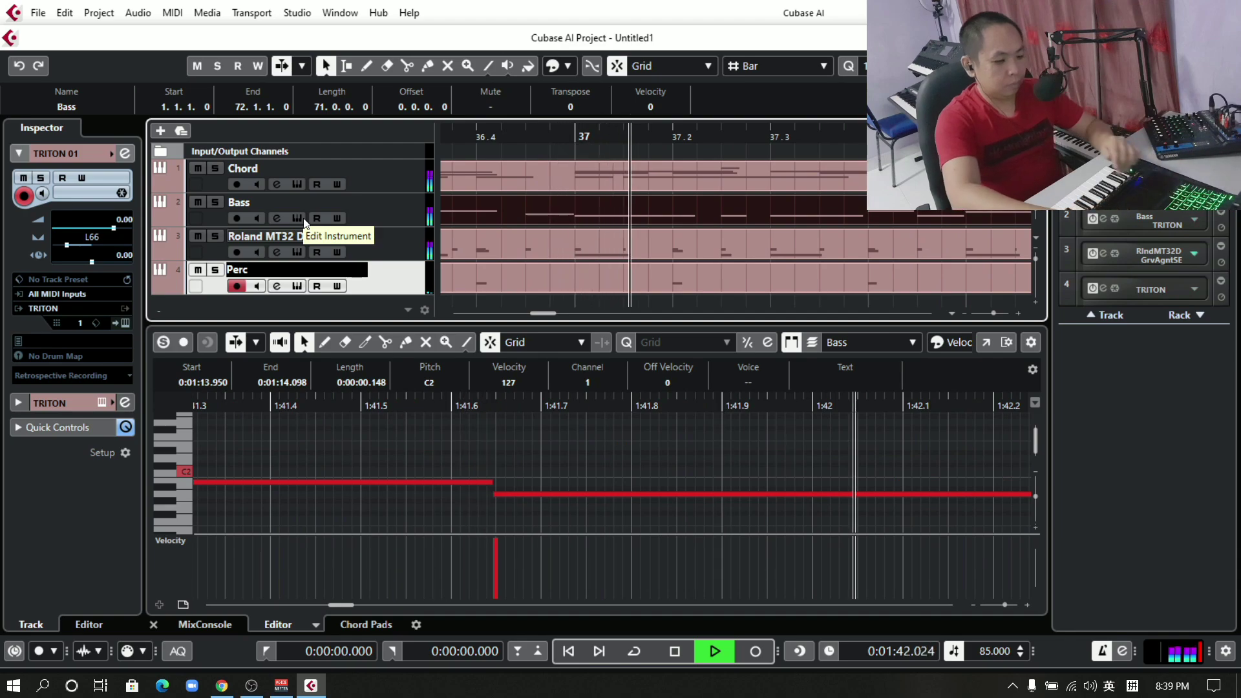
{"action": "key", "text": "Return"}
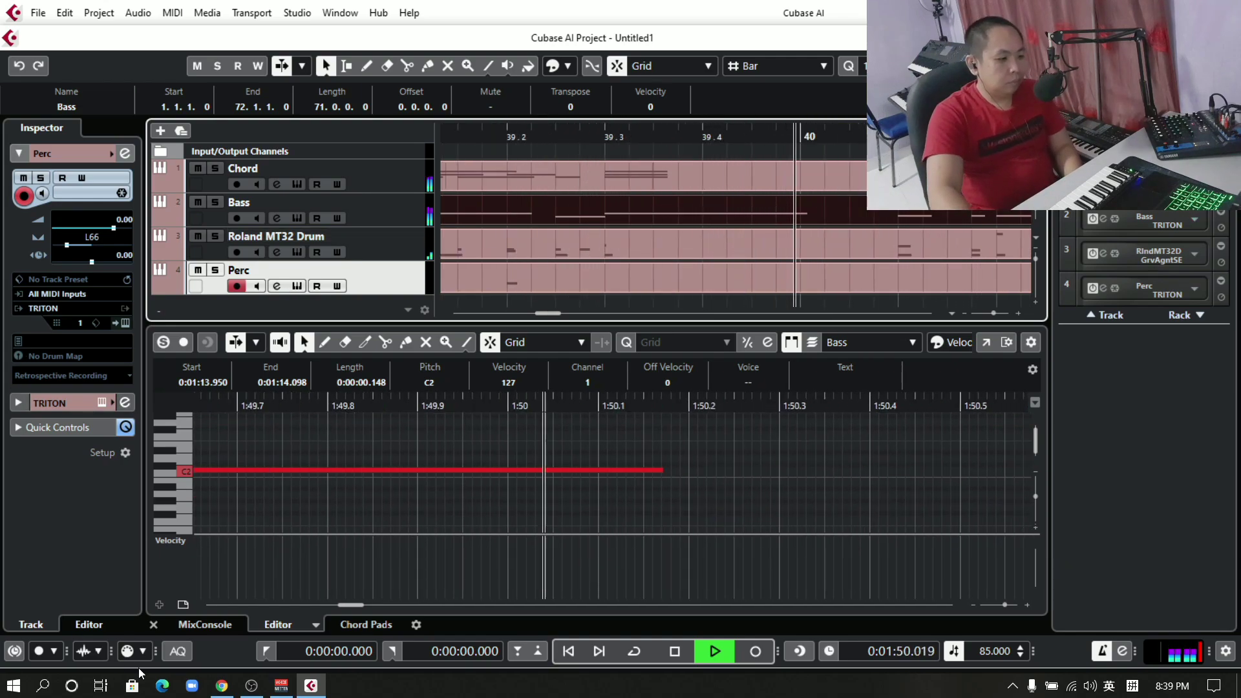
Raise the Perc channel's volume to 3.17 in the MixConsole and stop playback in bar 48.
{"action": "left_click", "coordinate": [189, 623]}
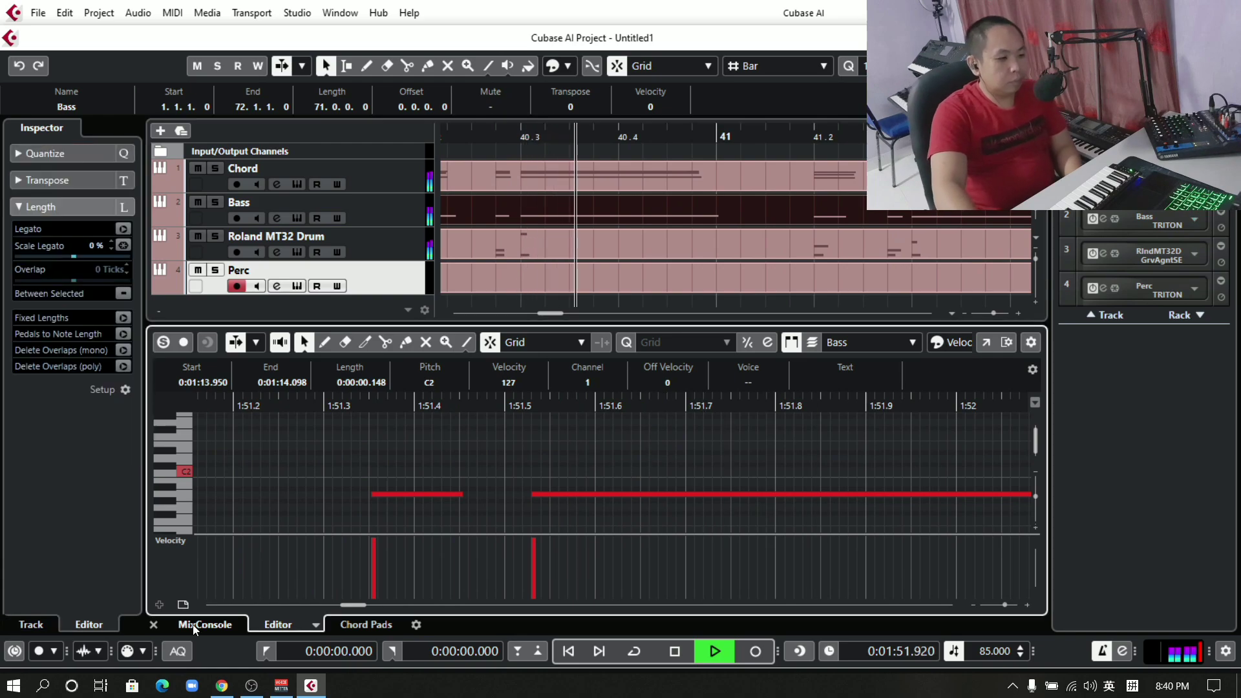
{"action": "left_click_drag", "start_coordinate": [499, 420], "coordinate": [500, 410]}
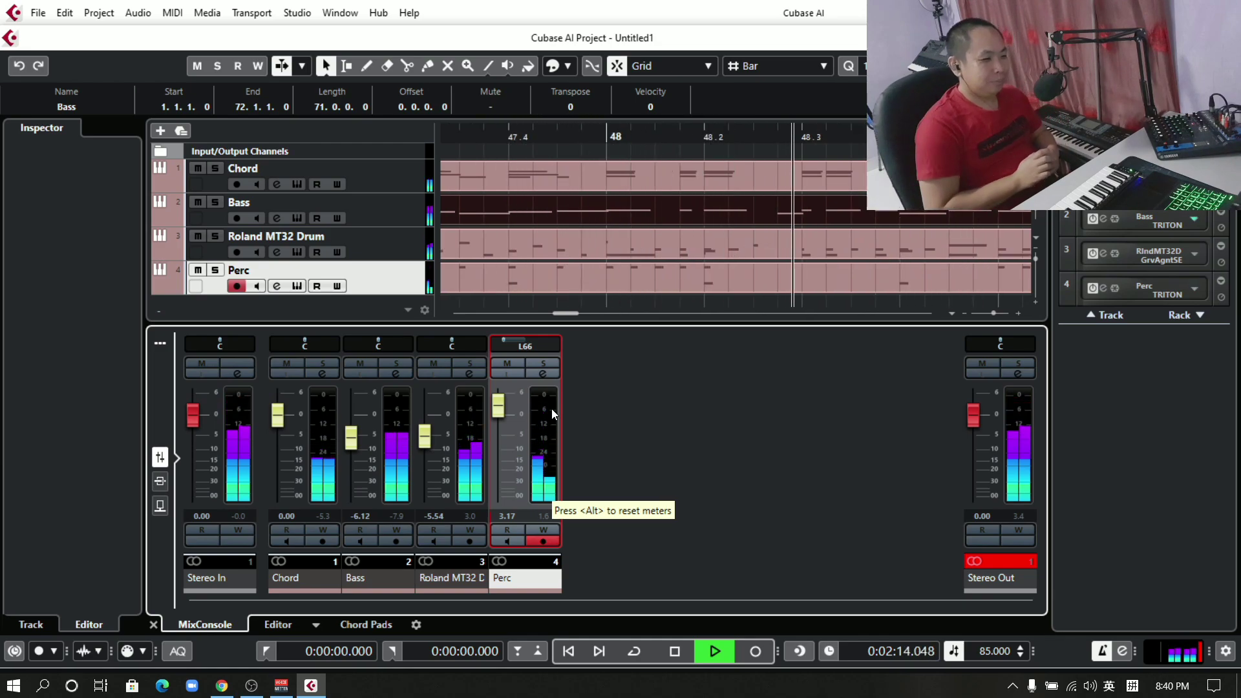
{"action": "key", "text": "space"}
{"action": "key", "text": "space"}
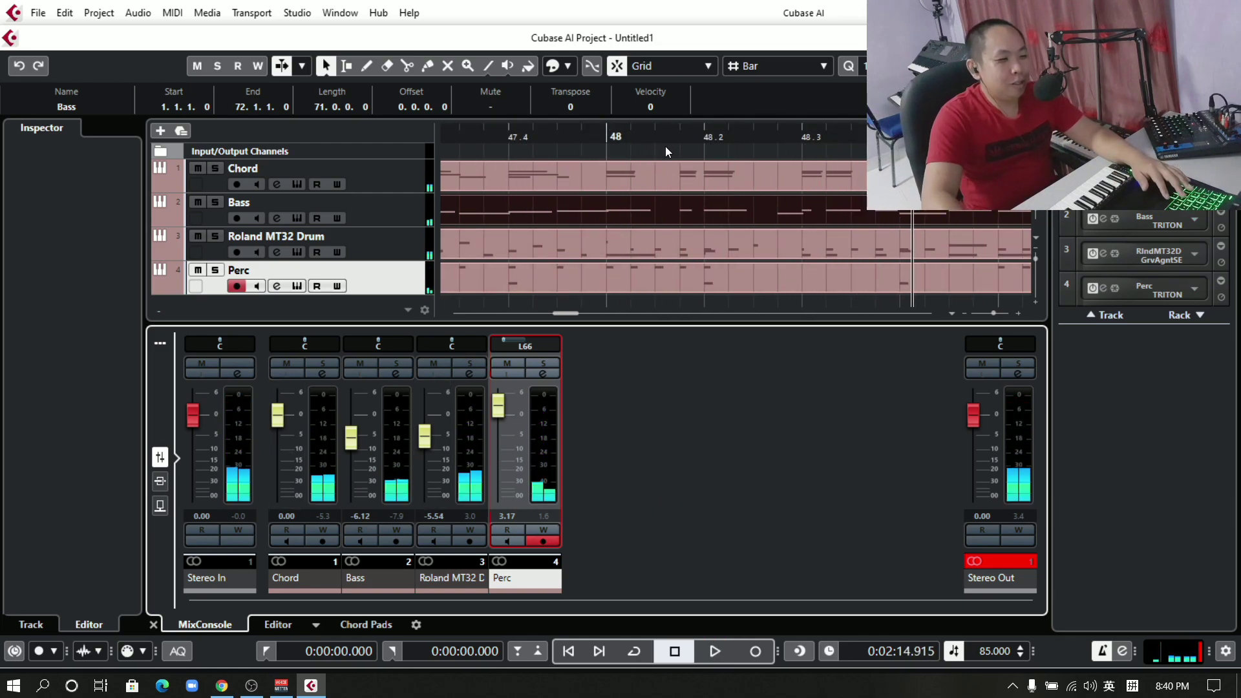
Set the playback position to bar 48, open the drum part in the Key Editor and select the Roland MT32 Drum track.
{"action": "left_click", "coordinate": [669, 134]}
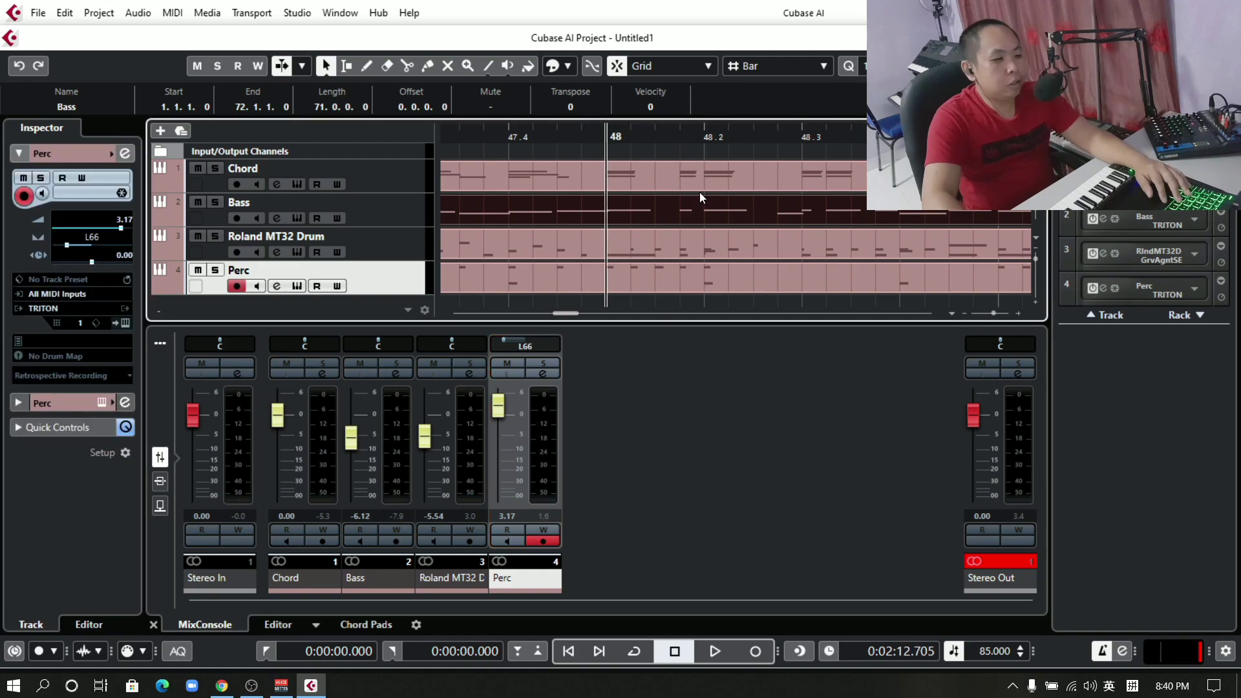
{"action": "left_click", "coordinate": [682, 247]}
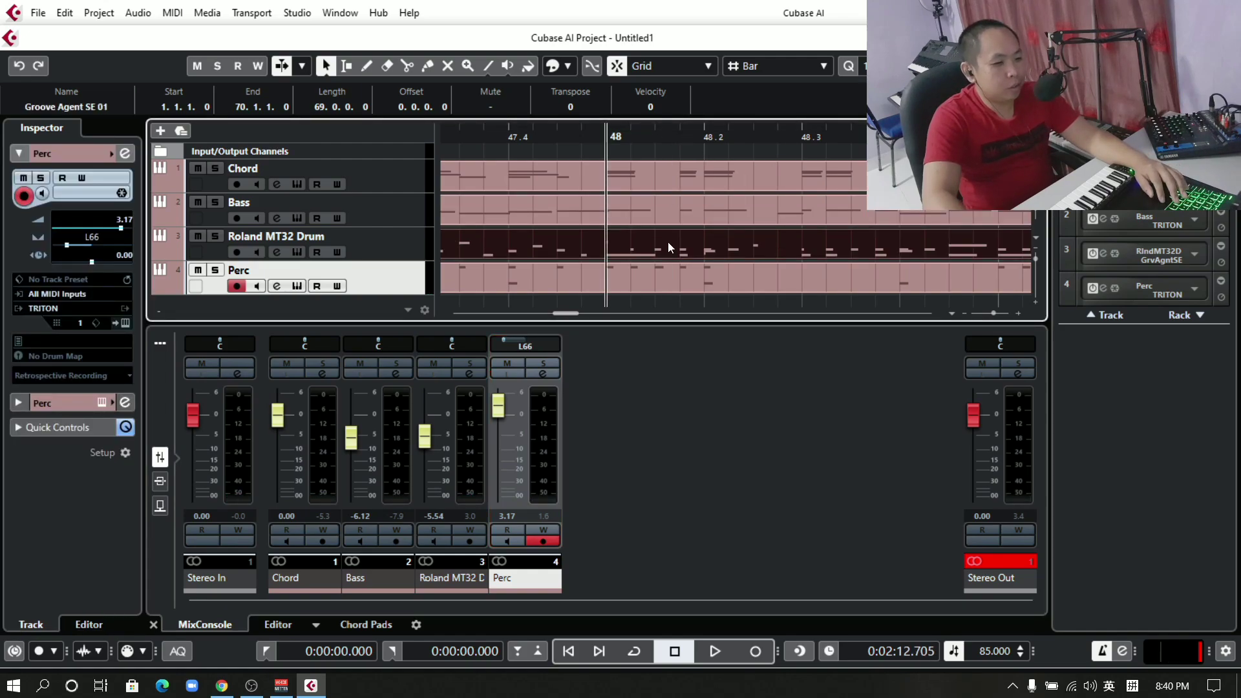
{"action": "double_click", "coordinate": [703, 244]}
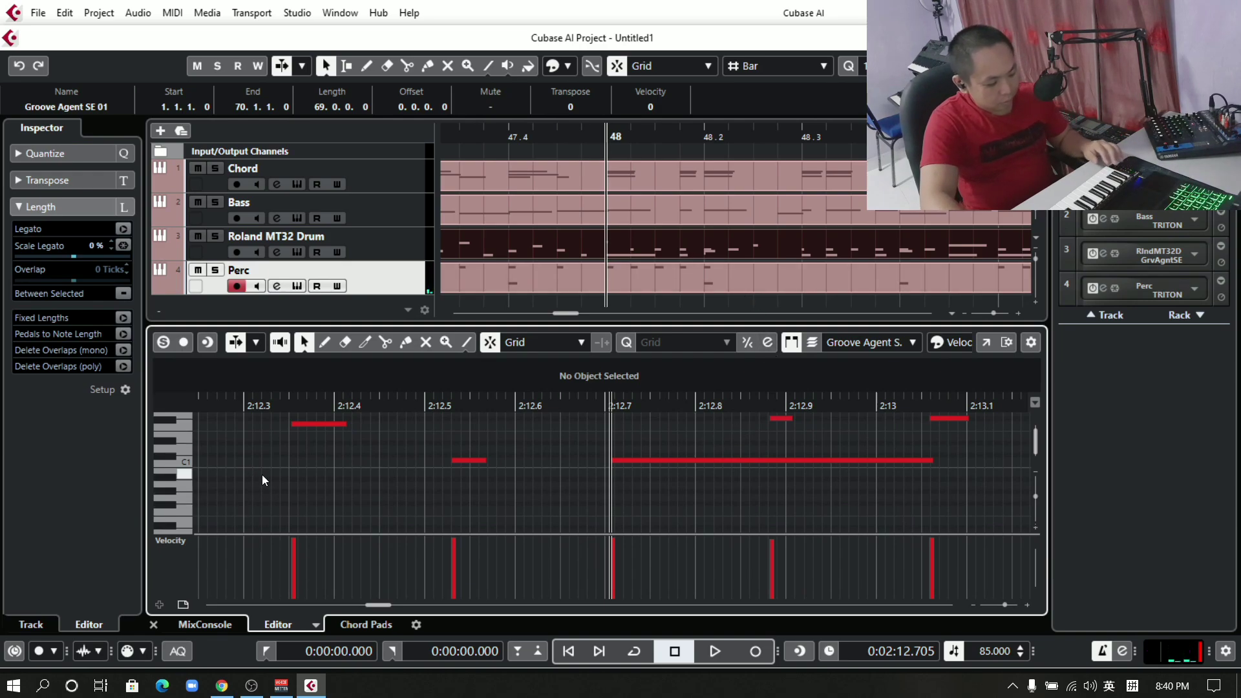
{"action": "left_click", "coordinate": [381, 243]}
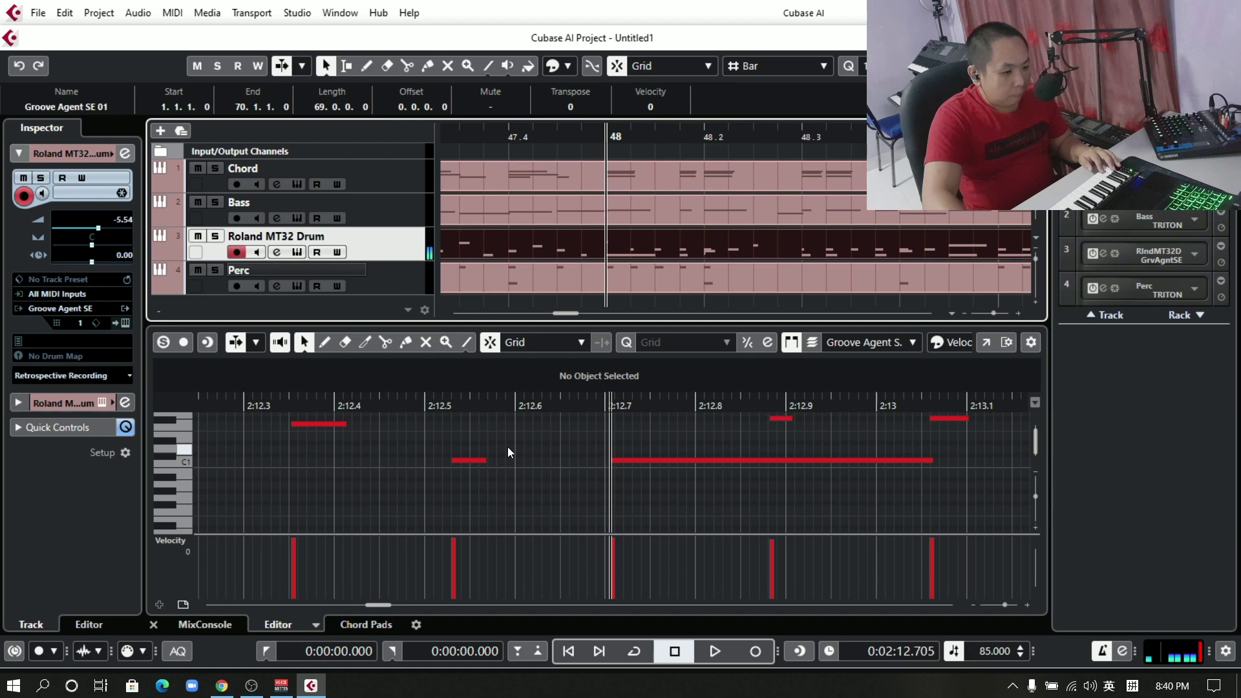
{"action": "scroll", "coordinate": [532, 456], "scroll_direction": "up", "scroll_amount": 2}
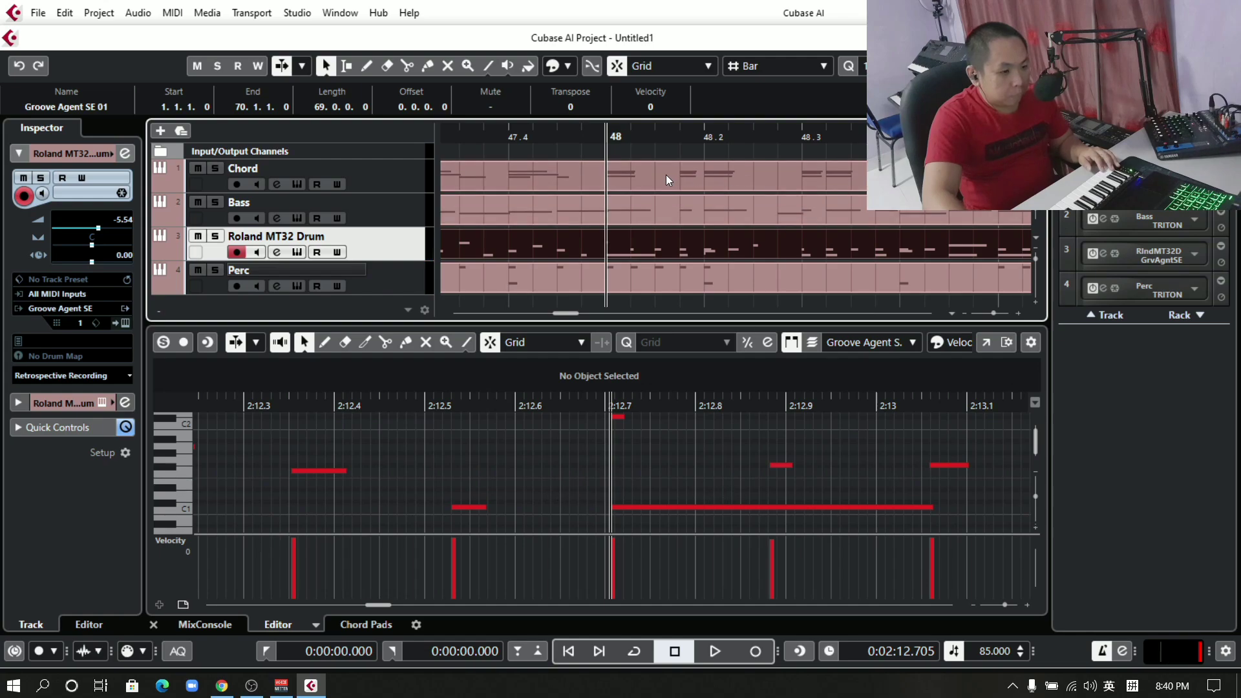
Play the start of bar 48 and erase the very short D1 drum note at 2:13.411.
{"action": "key", "text": "space"}
{"action": "key", "text": "space"}
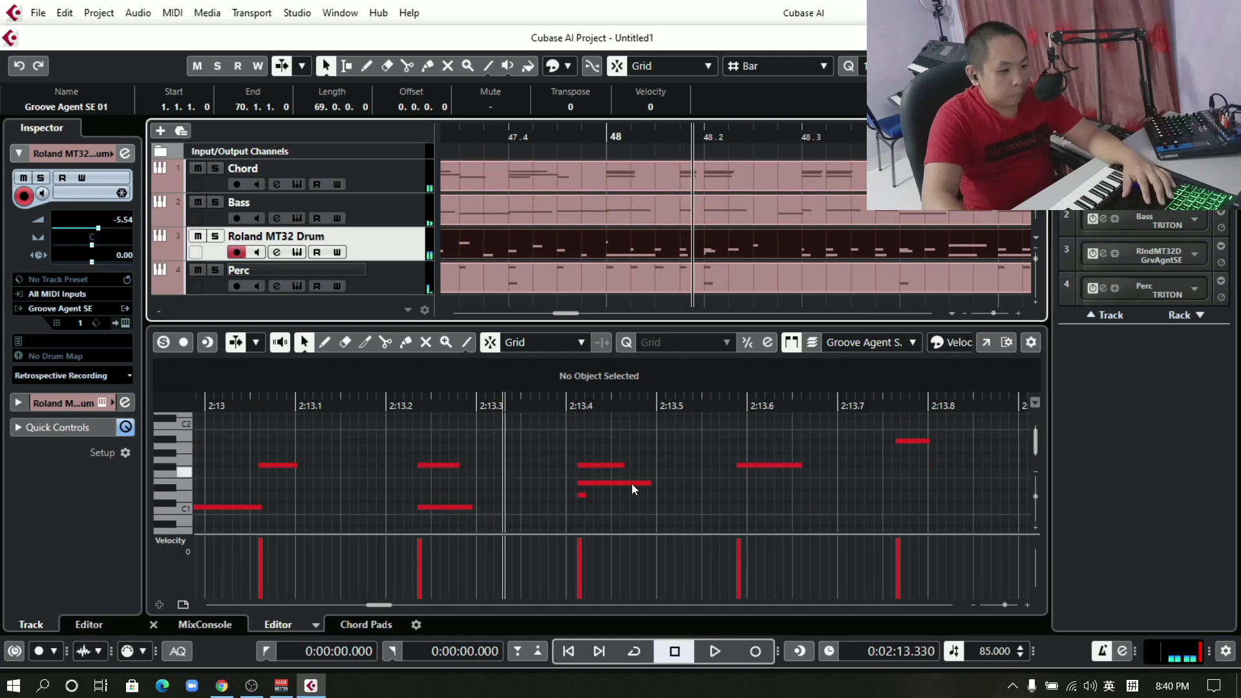
{"action": "right_click", "coordinate": [596, 495]}
{"action": "left_click", "coordinate": [624, 499]}
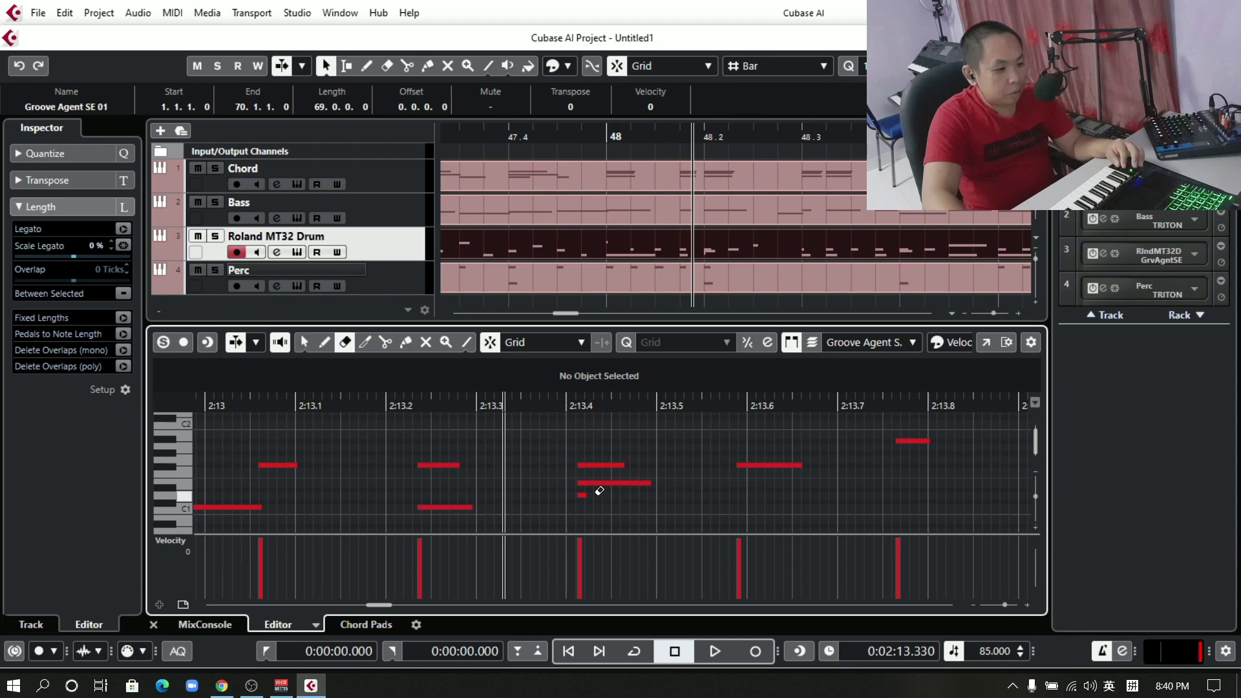
{"action": "left_click", "coordinate": [582, 495]}
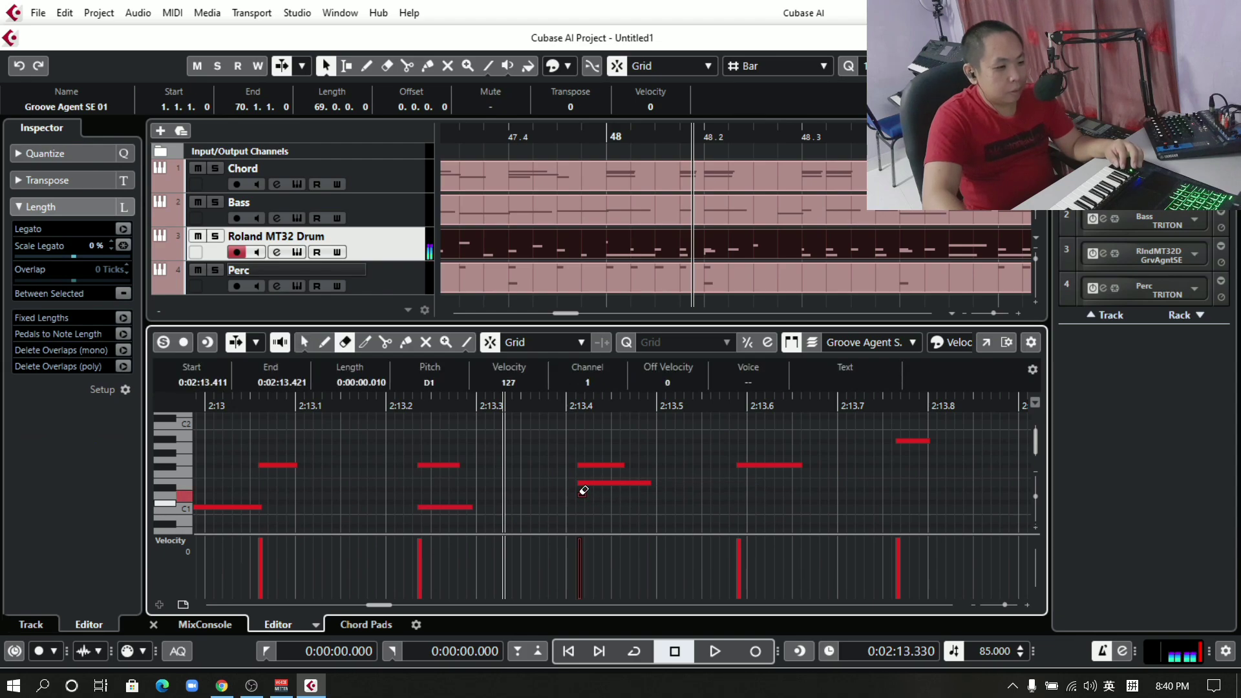
Replay from bar 48 into bar 50 and switch the Key Editor back to the Object Selection tool.
{"action": "left_click", "coordinate": [588, 136]}
{"action": "key", "text": "space"}
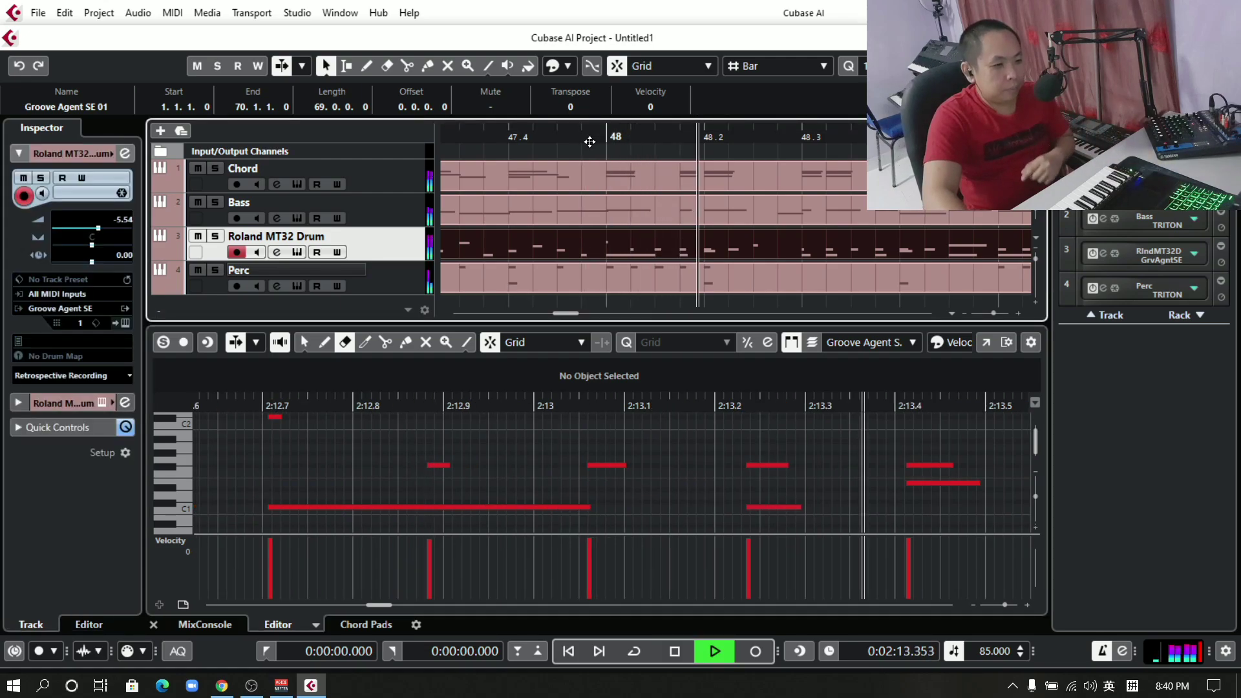
{"action": "right_click", "coordinate": [632, 503]}
{"action": "left_click", "coordinate": [622, 539]}
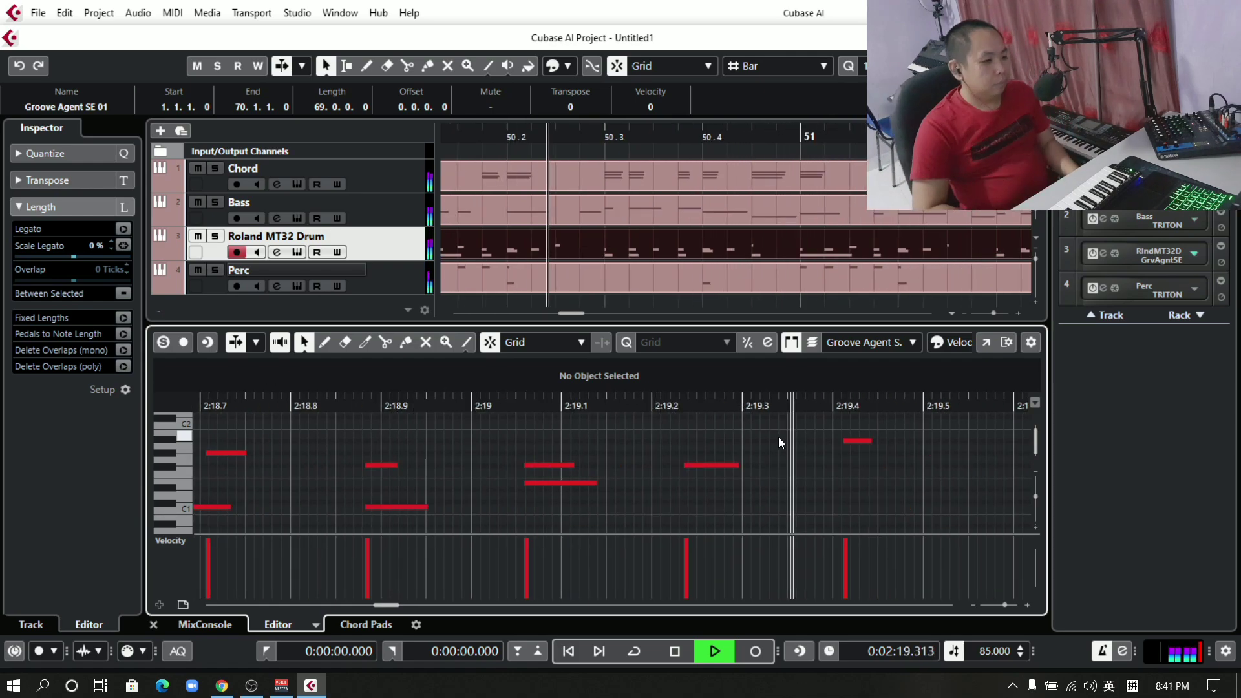
{"action": "key", "text": "space"}
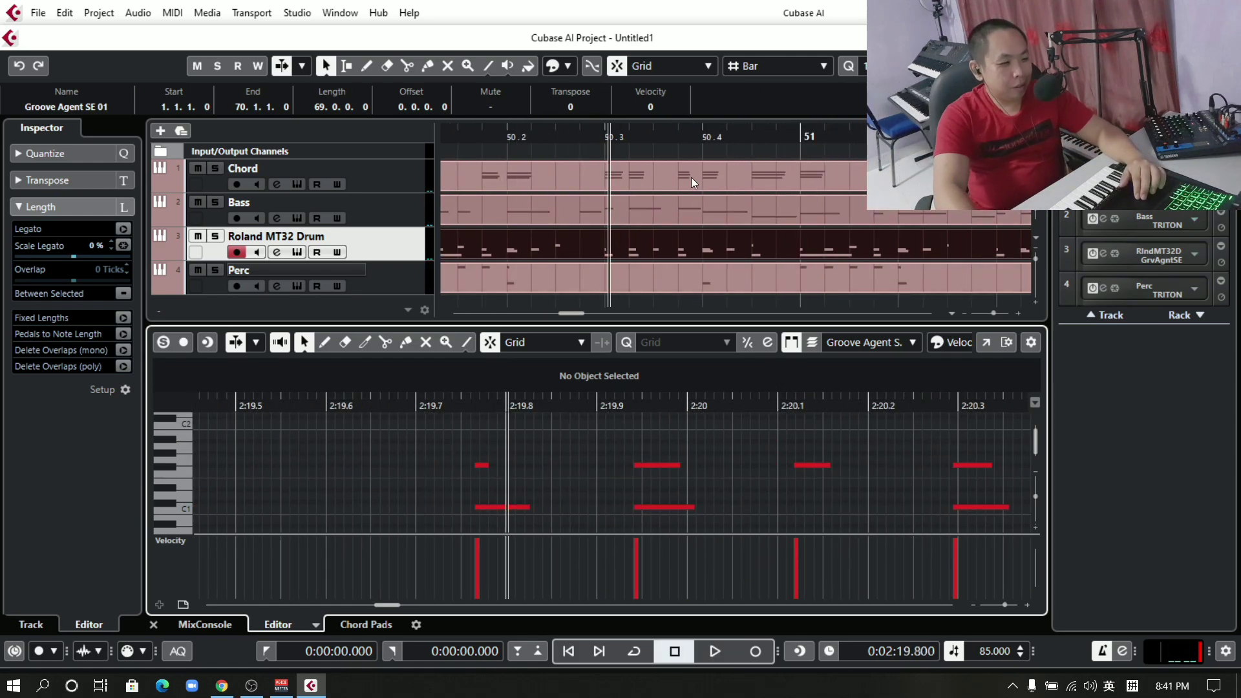
Replay short passages between bars 49 and 50 to locate the mistimed note by ear.
{"action": "scroll", "coordinate": [690, 174], "scroll_direction": "left", "scroll_amount": 3}
{"action": "left_click", "coordinate": [748, 136]}
{"action": "key", "text": "space"}
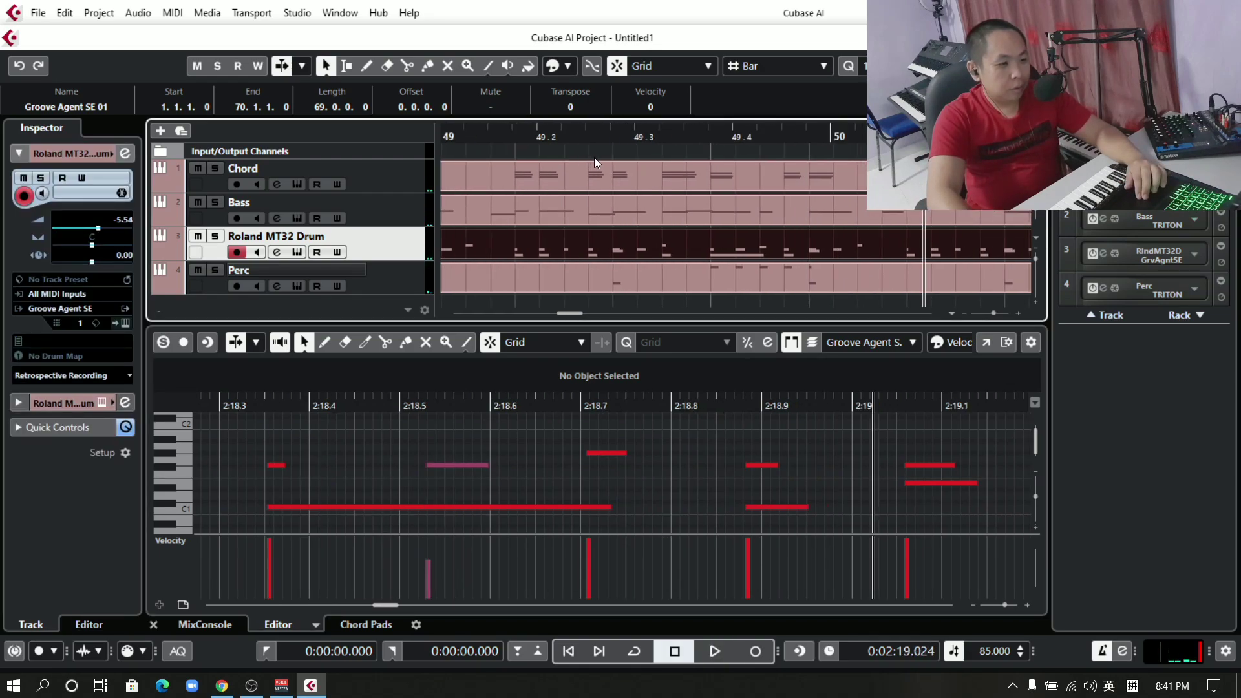
{"action": "left_click", "coordinate": [643, 135]}
{"action": "key", "text": "space"}
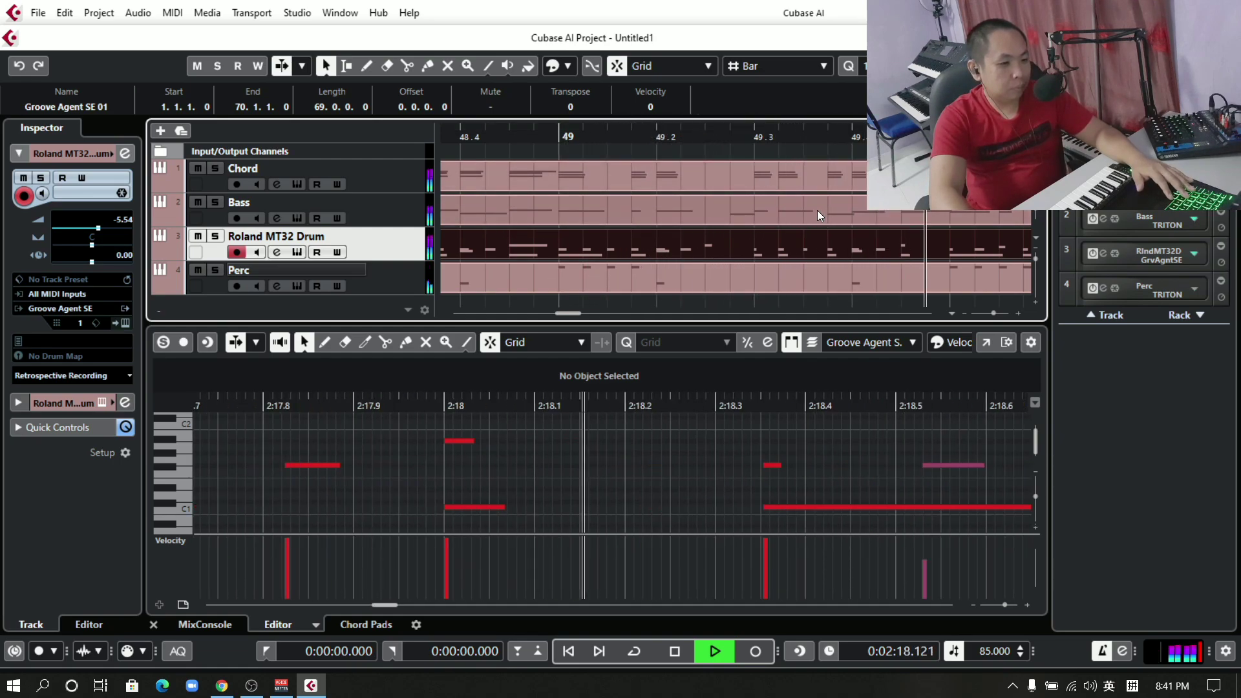
{"action": "key", "text": "space"}
Move the D2 bass note near 2:18.35 at the start of bar 50 to start at 2:18.650 and shorten it to 0.060.
{"action": "left_click", "coordinate": [514, 209]}
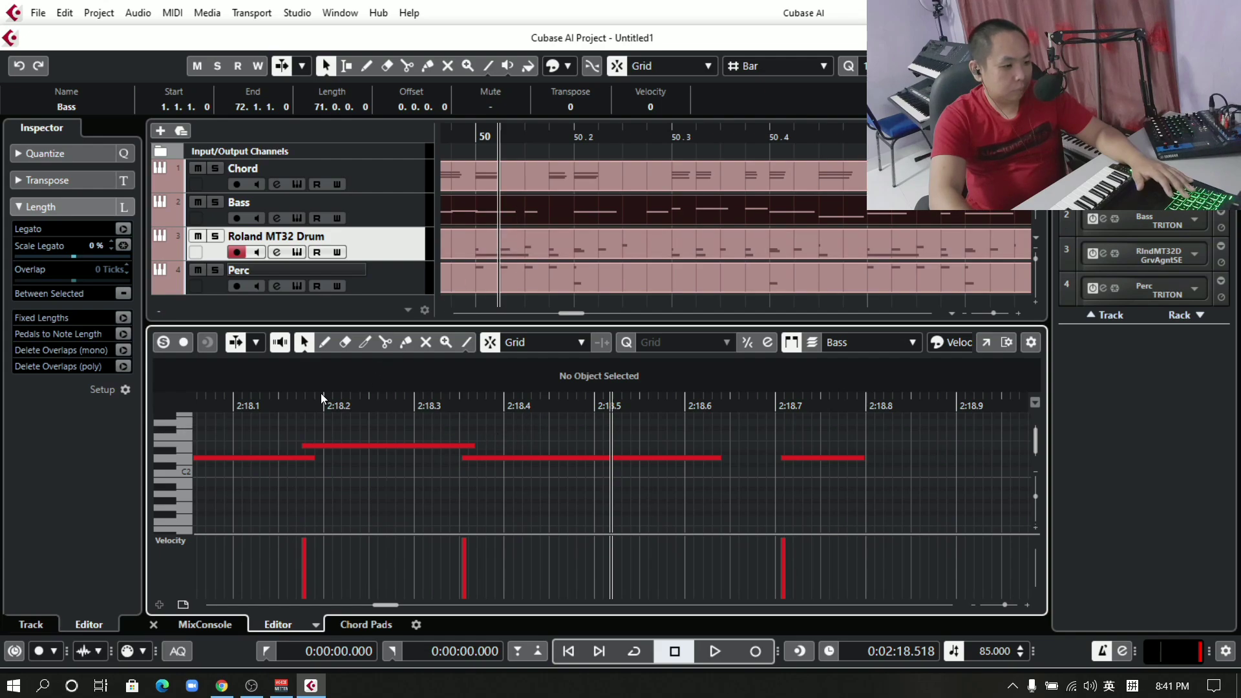
{"action": "left_click", "coordinate": [234, 403]}
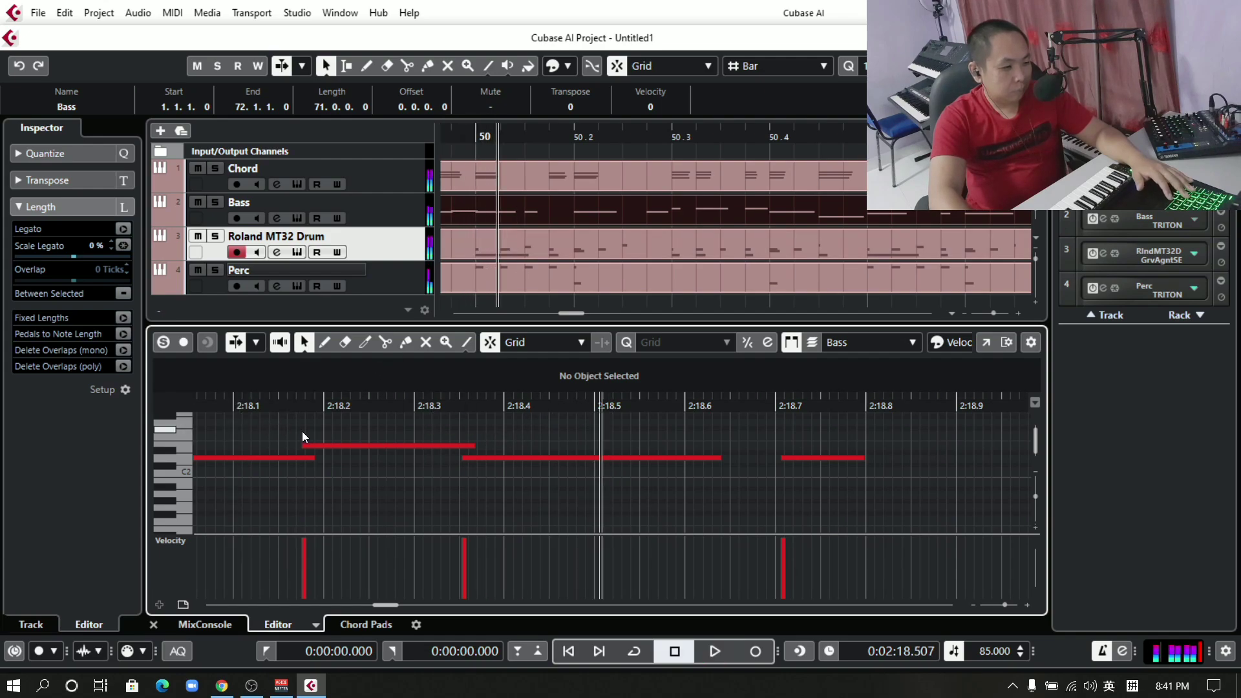
{"action": "left_click", "coordinate": [486, 458]}
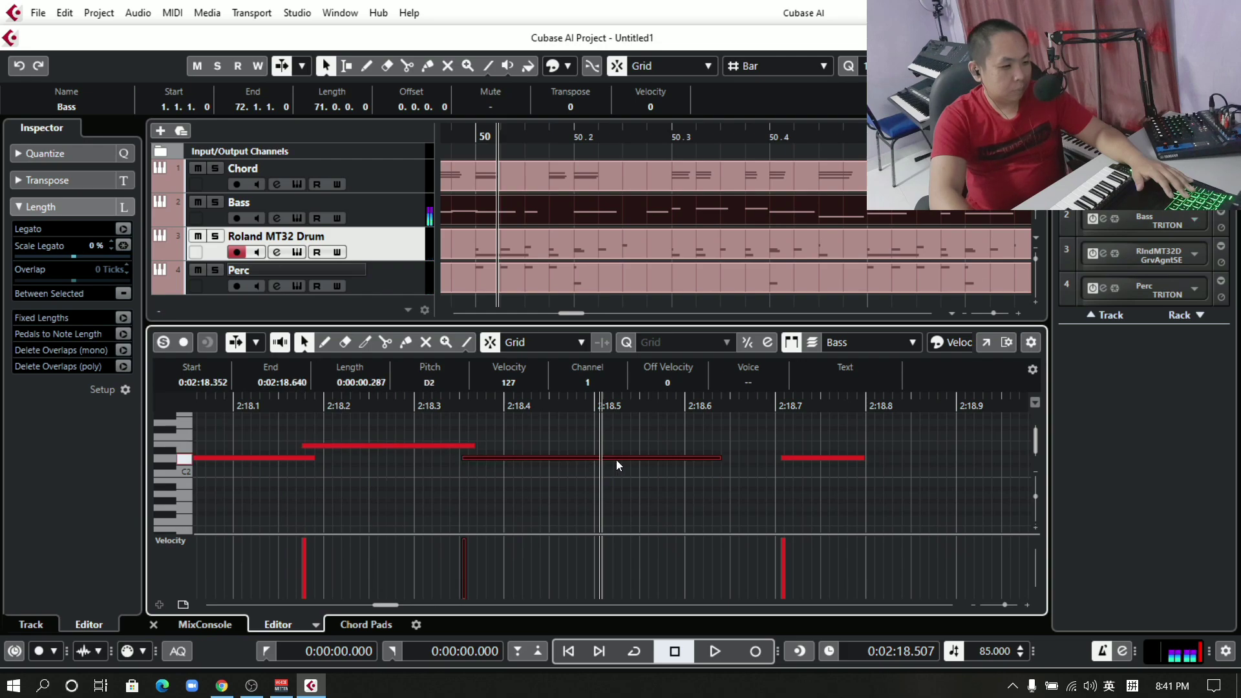
{"action": "left_click_drag", "start_coordinate": [615, 460], "coordinate": [886, 459]}
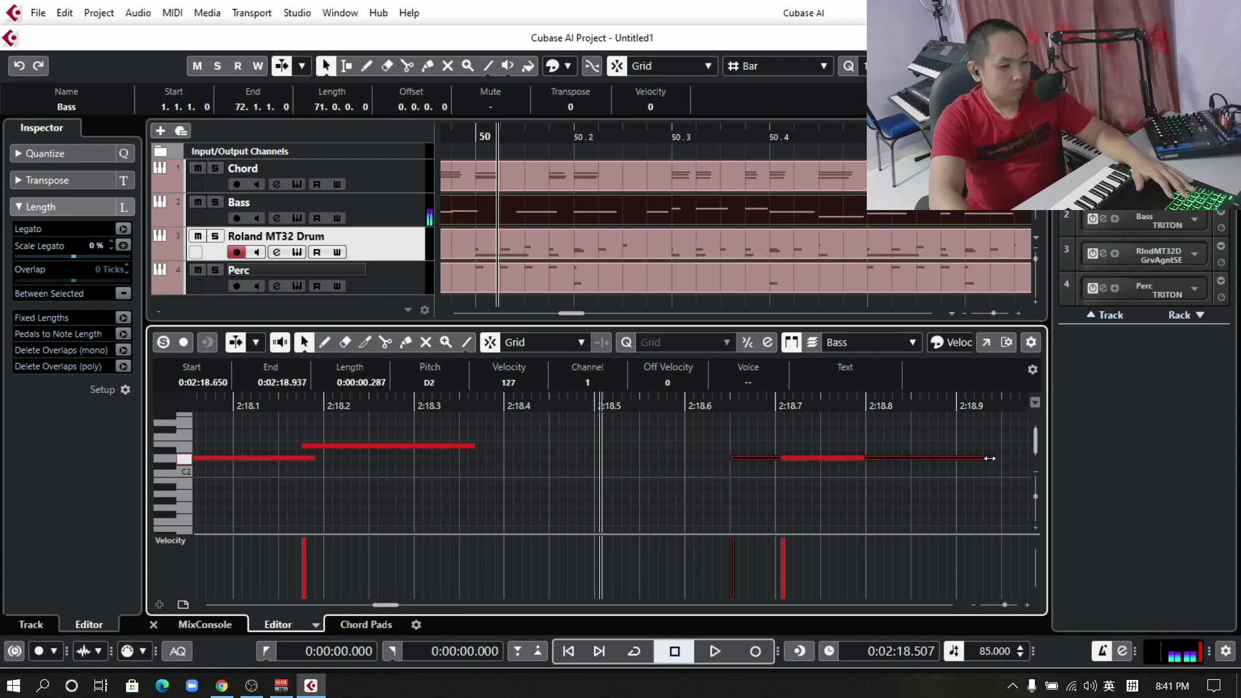
{"action": "left_click_drag", "start_coordinate": [980, 459], "coordinate": [777, 461]}
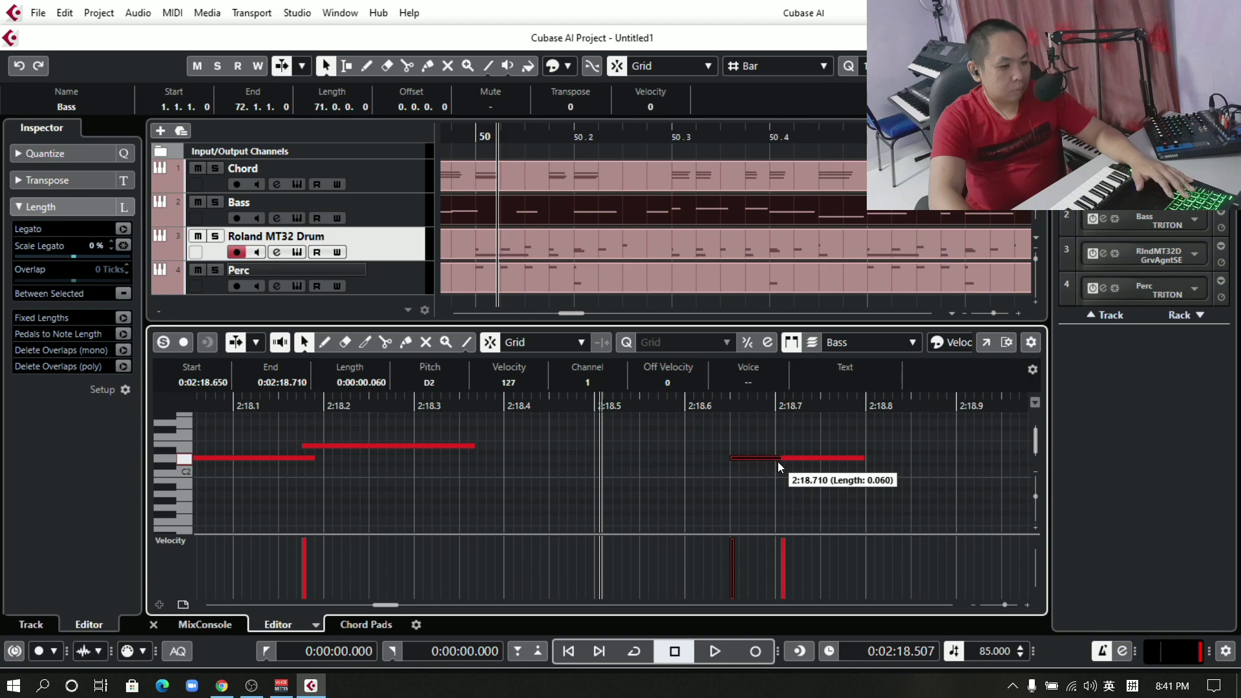
Replay the start of bar 50 and move the D2 bass note at 2:18.650 to start at 2:18.400.
{"action": "left_click", "coordinate": [320, 406]}
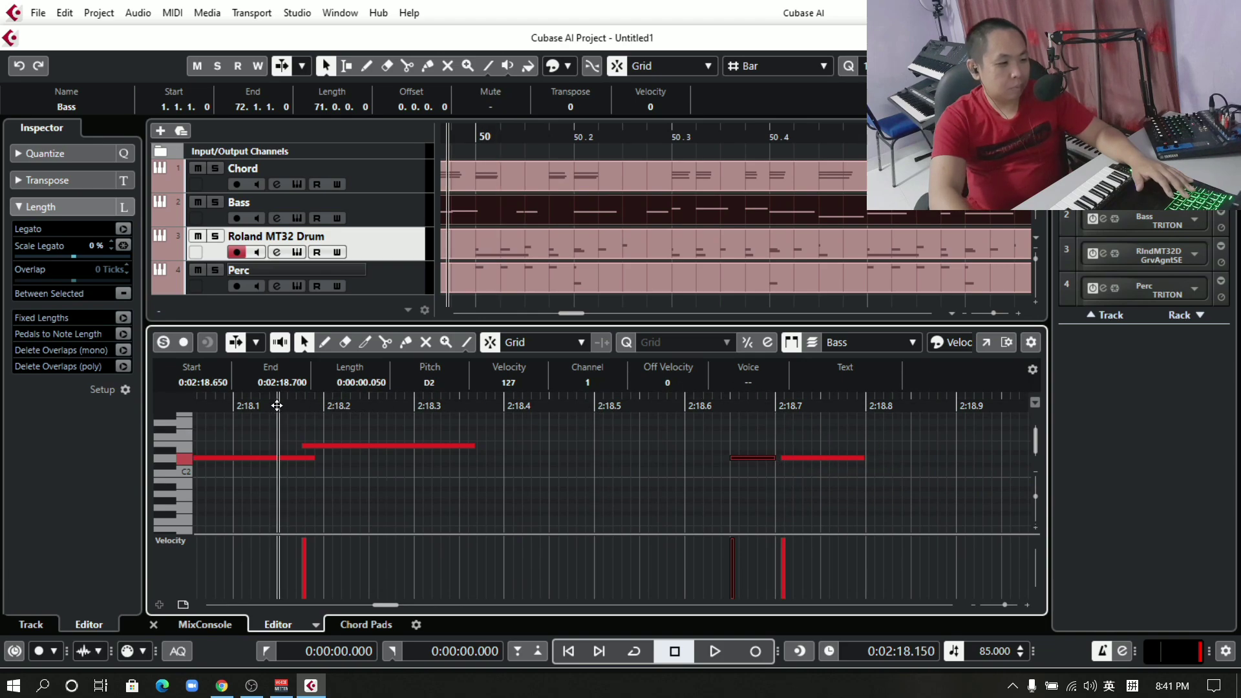
{"action": "key", "text": "space"}
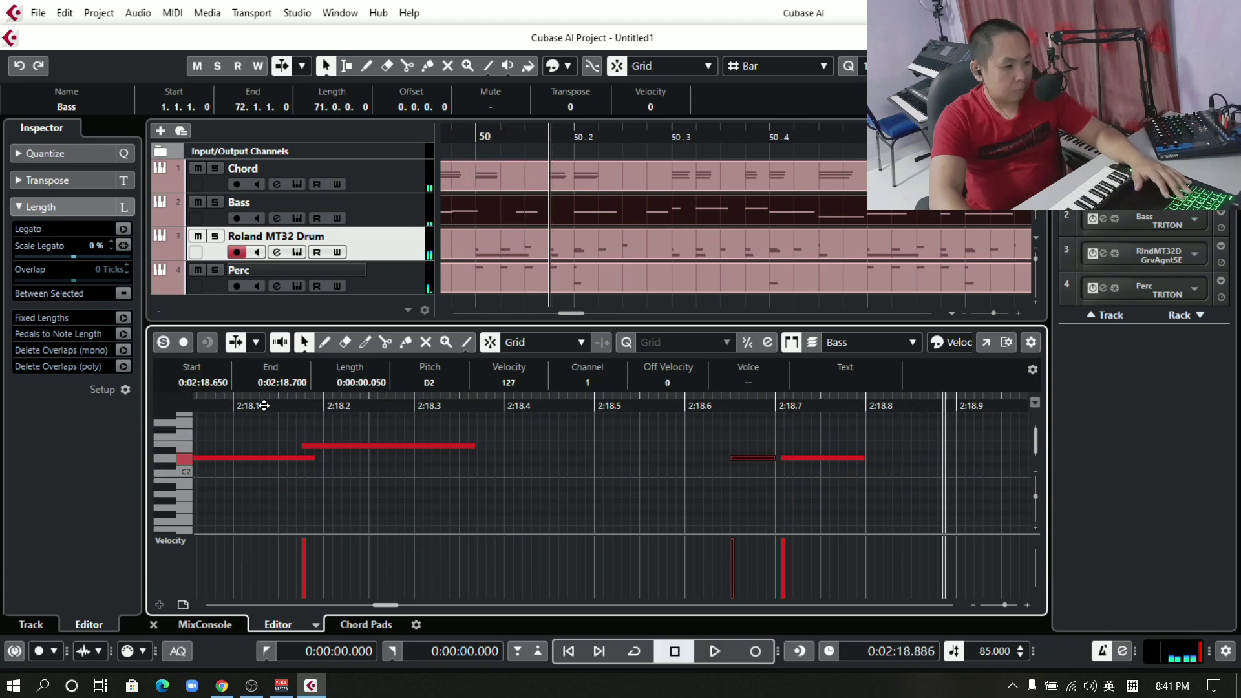
{"action": "left_click", "coordinate": [315, 406]}
{"action": "key", "text": "space"}
{"action": "left_click_drag", "start_coordinate": [756, 459], "coordinate": [528, 460]}
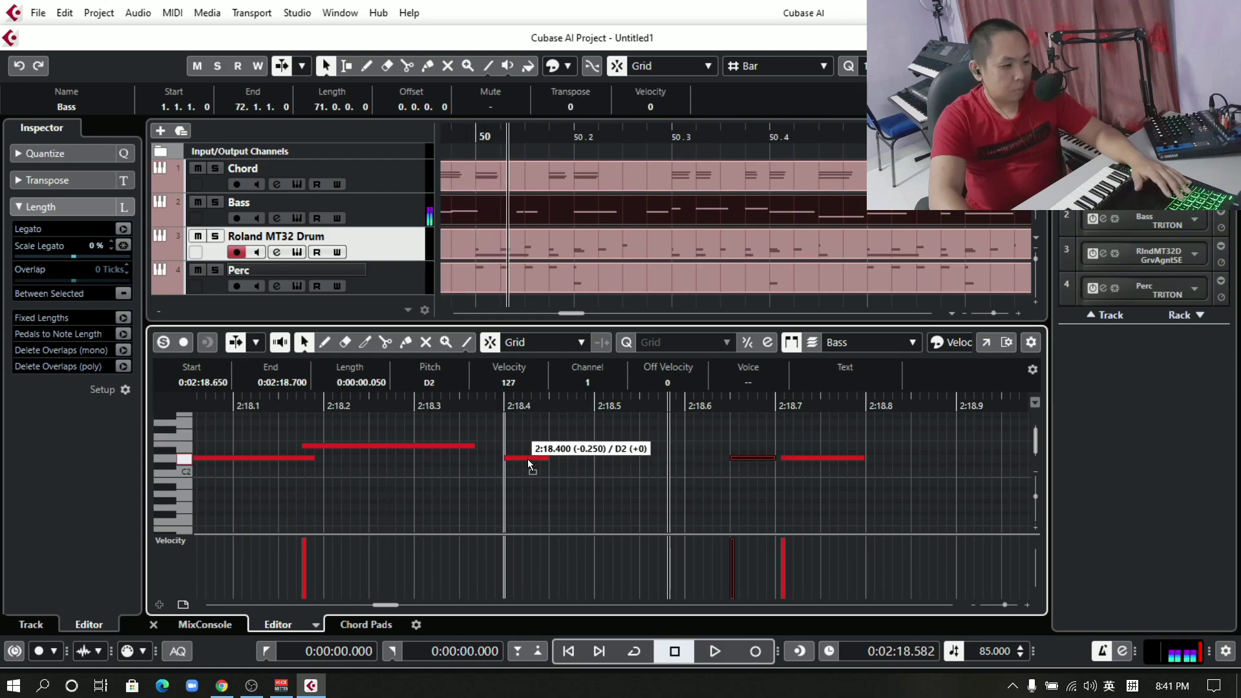
Replay from 2:17.920 into the start of bar 50 to check the timing of the moved bass note.
{"action": "key", "text": "space"}
{"action": "left_click", "coordinate": [316, 396]}
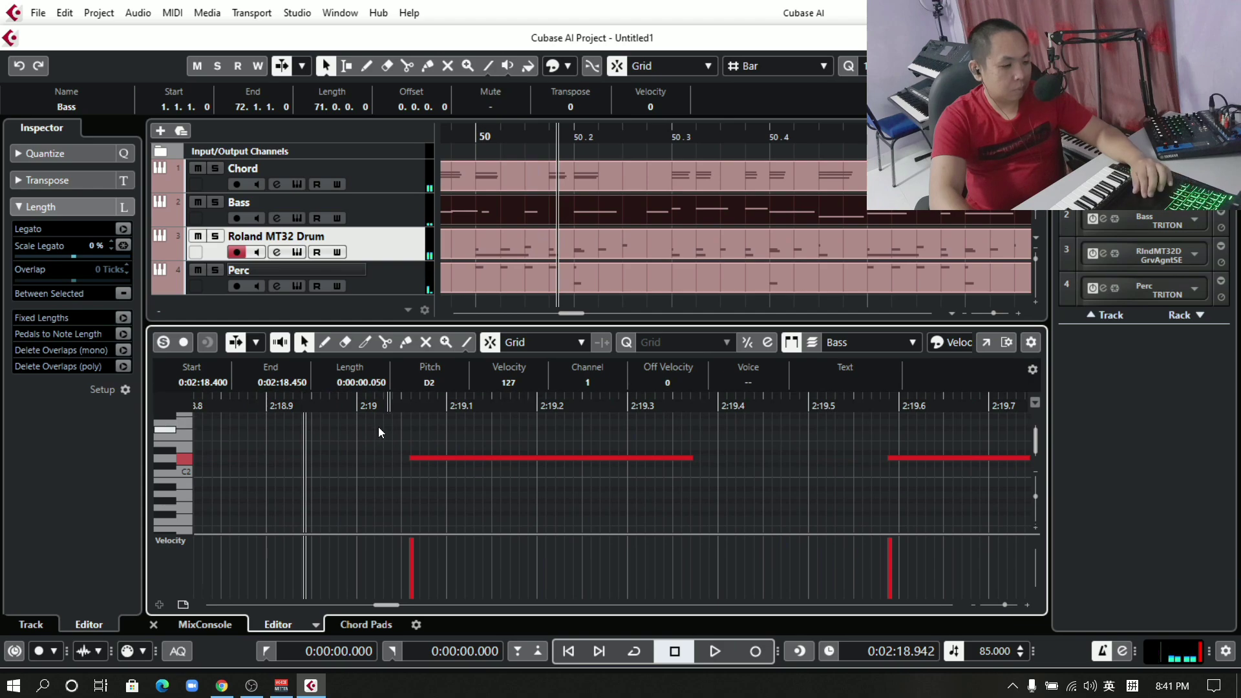
{"action": "scroll", "coordinate": [387, 427], "scroll_direction": "left", "scroll_amount": 6}
{"action": "left_click", "coordinate": [475, 406]}
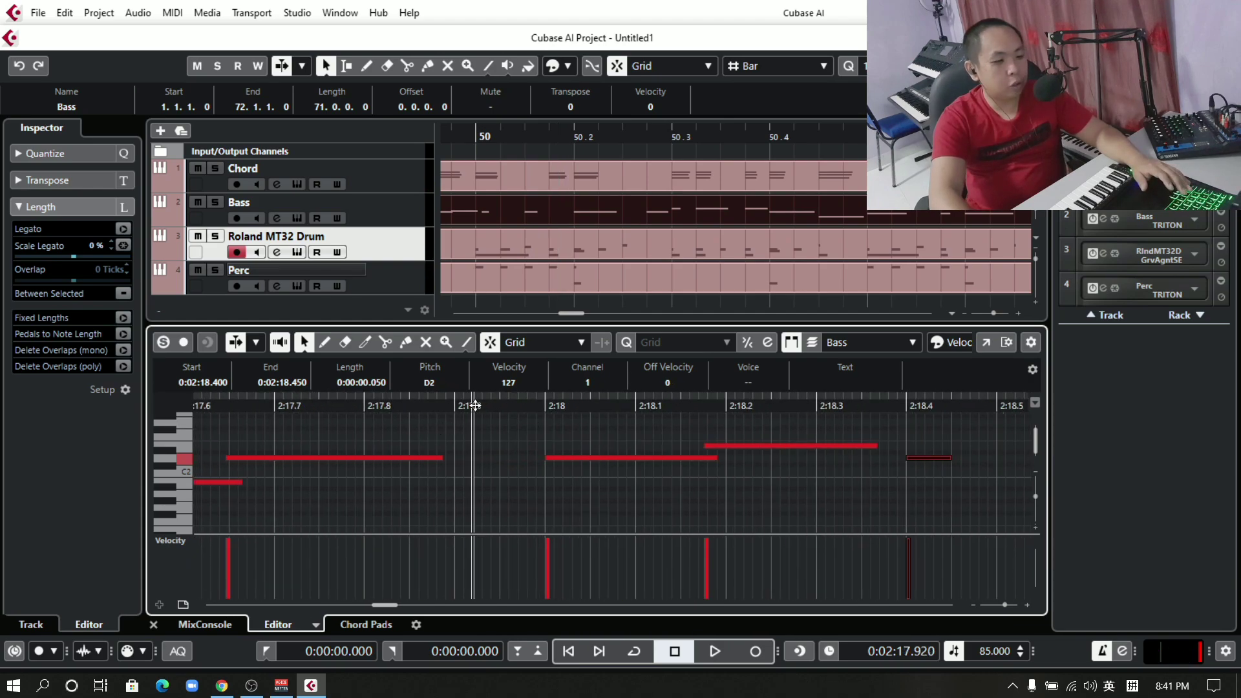
{"action": "key", "text": "space"}
{"action": "key", "text": "space"}
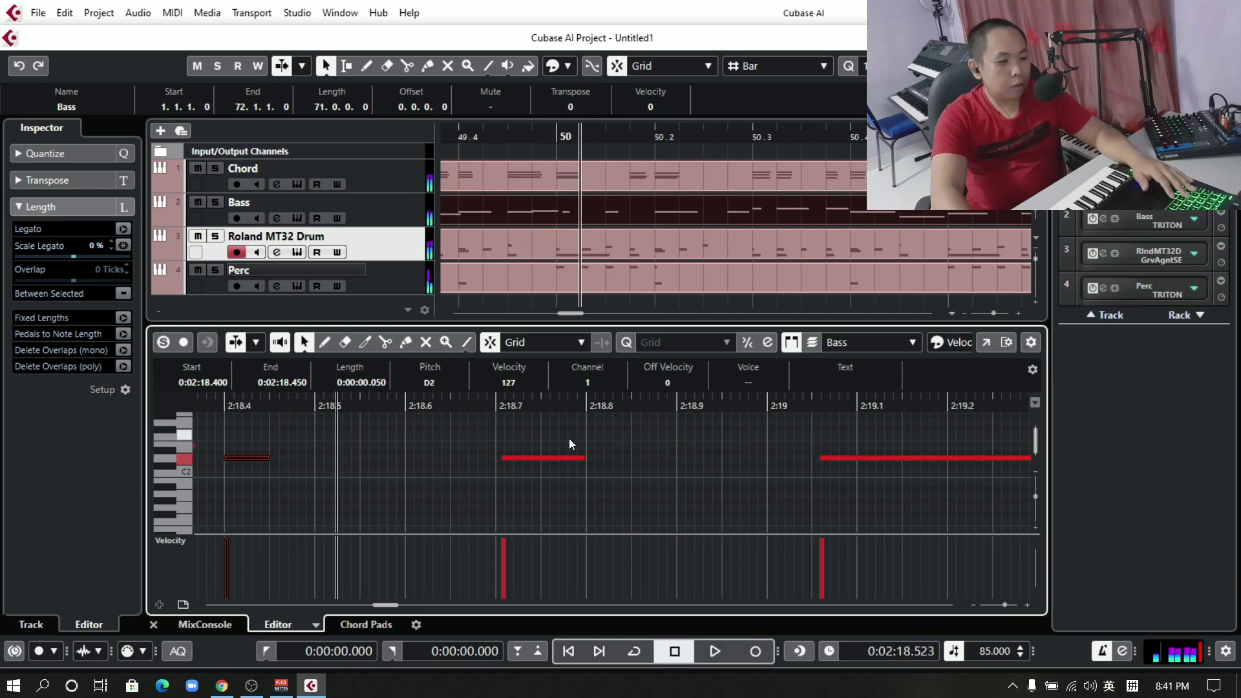
Lengthen the D2 bass note at 2:18.400 to end at about 2:18.540 and replay from it.
{"action": "left_click", "coordinate": [265, 455]}
{"action": "left_click_drag", "start_coordinate": [263, 457], "coordinate": [349, 457]}
{"action": "left_click", "coordinate": [458, 454]}
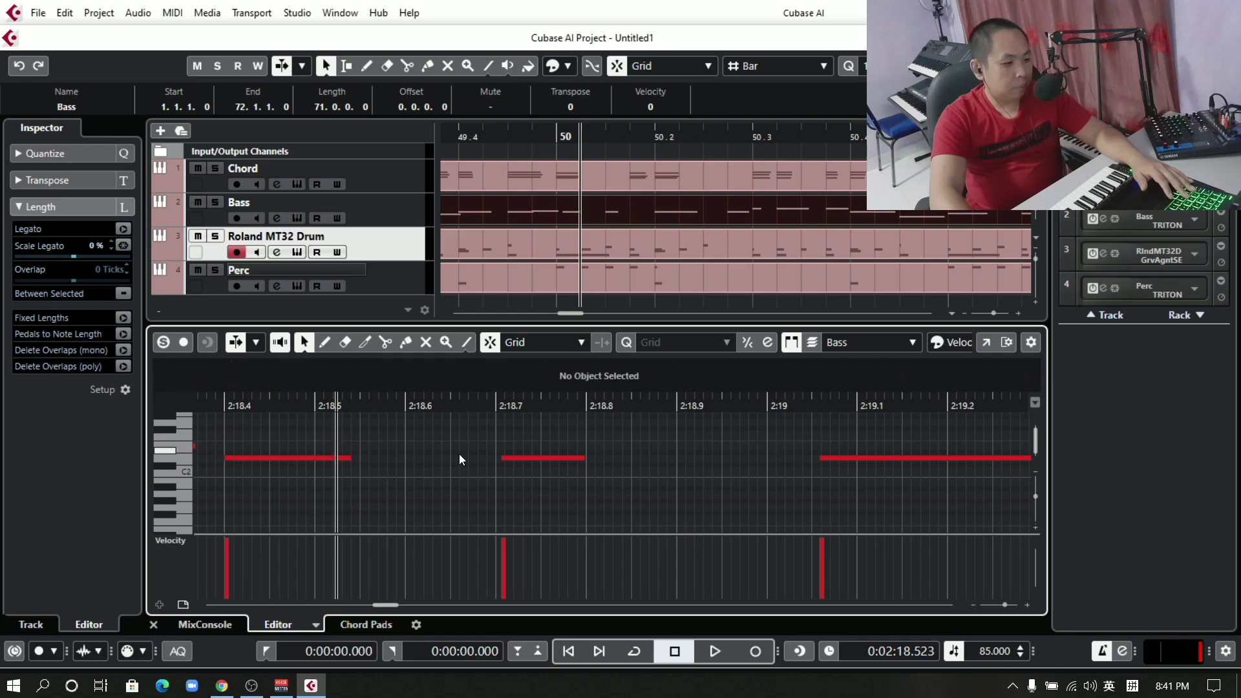
{"action": "left_click", "coordinate": [258, 405]}
{"action": "key", "text": "space"}
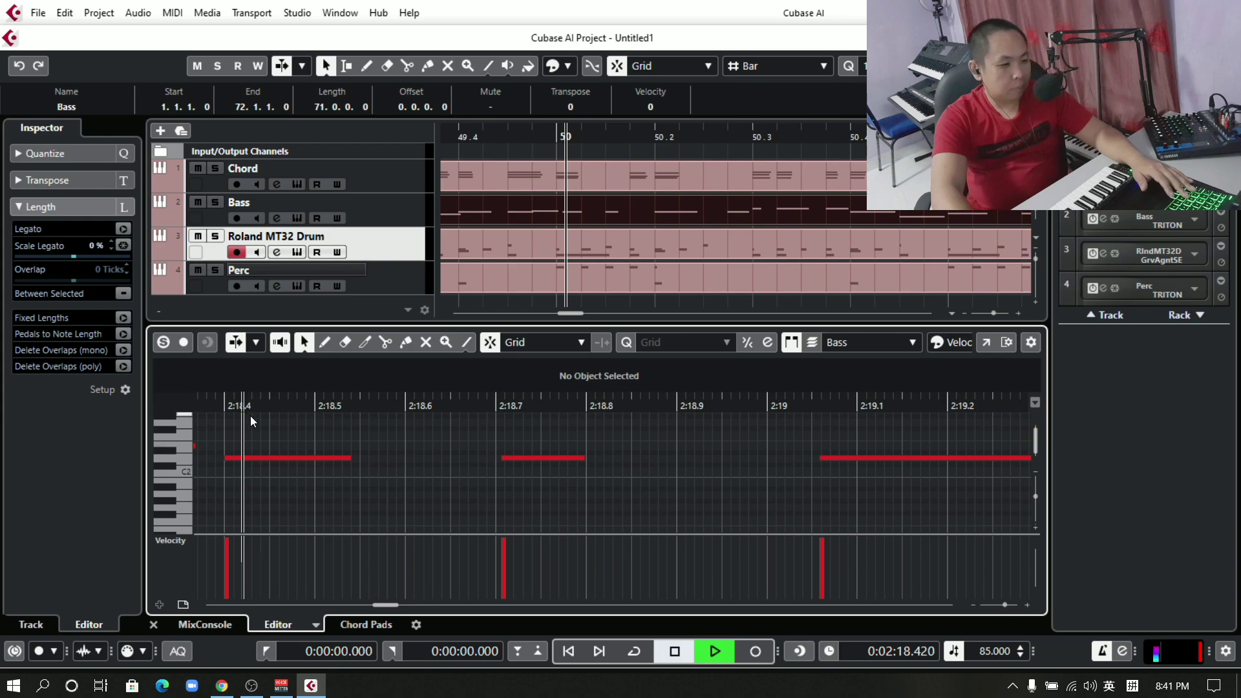
{"action": "key", "text": "space"}
Move the short D2 bass note near 2:18.7 to start at 2:18.900 and replay from the start of bar 50.
{"action": "left_click_drag", "start_coordinate": [510, 456], "coordinate": [689, 459]}
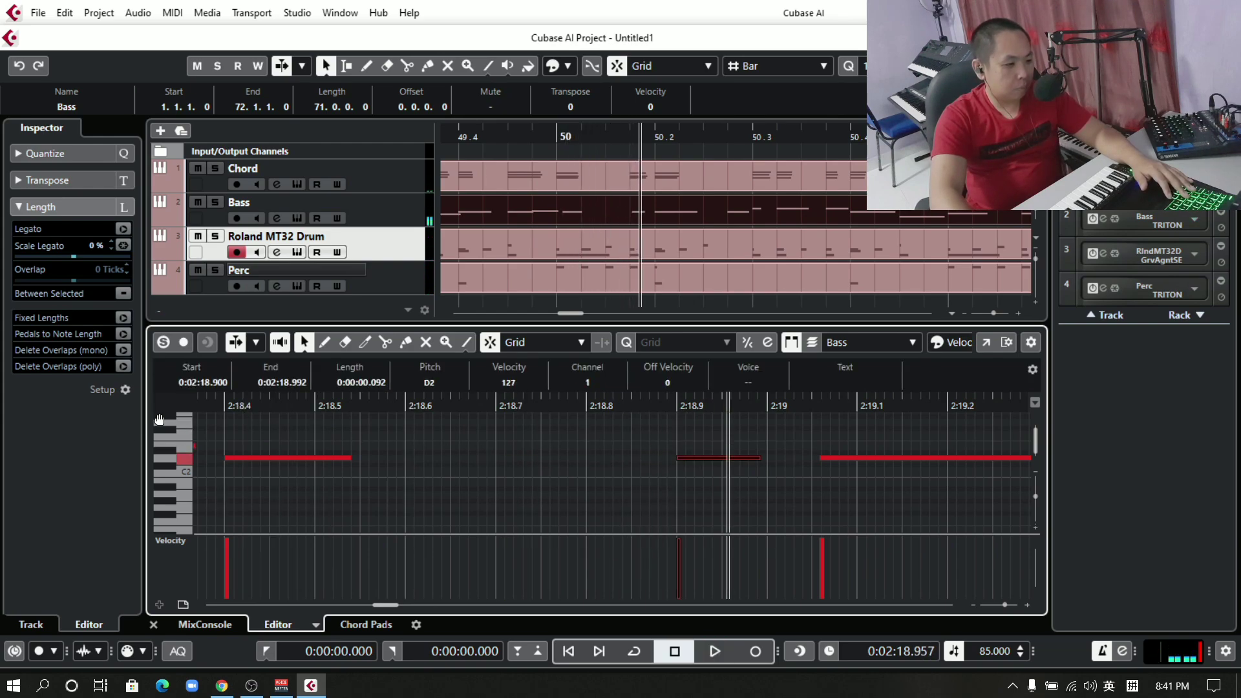
{"action": "left_click", "coordinate": [227, 405]}
{"action": "key", "text": "space"}
{"action": "key", "text": "space"}
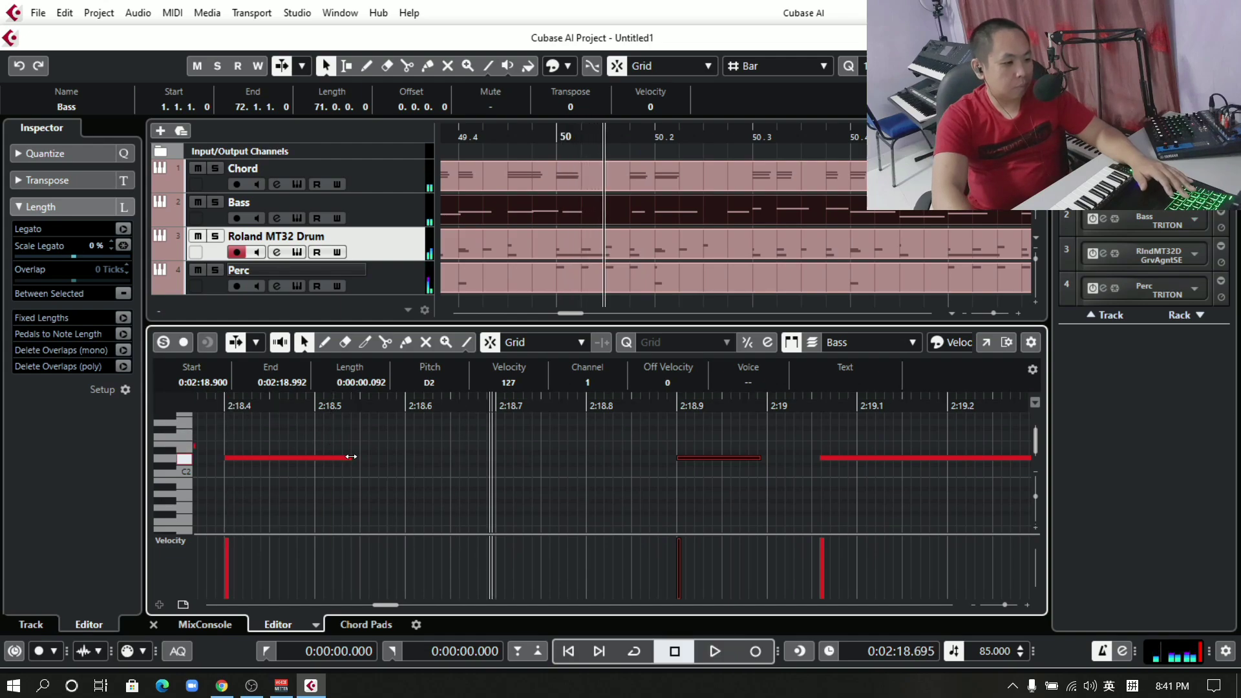
Lengthen the D2 bass note at 2:18.400 to 0.280 and play from it through bar 53.
{"action": "left_click", "coordinate": [368, 462]}
{"action": "left_click_drag", "start_coordinate": [348, 458], "coordinate": [477, 459]}
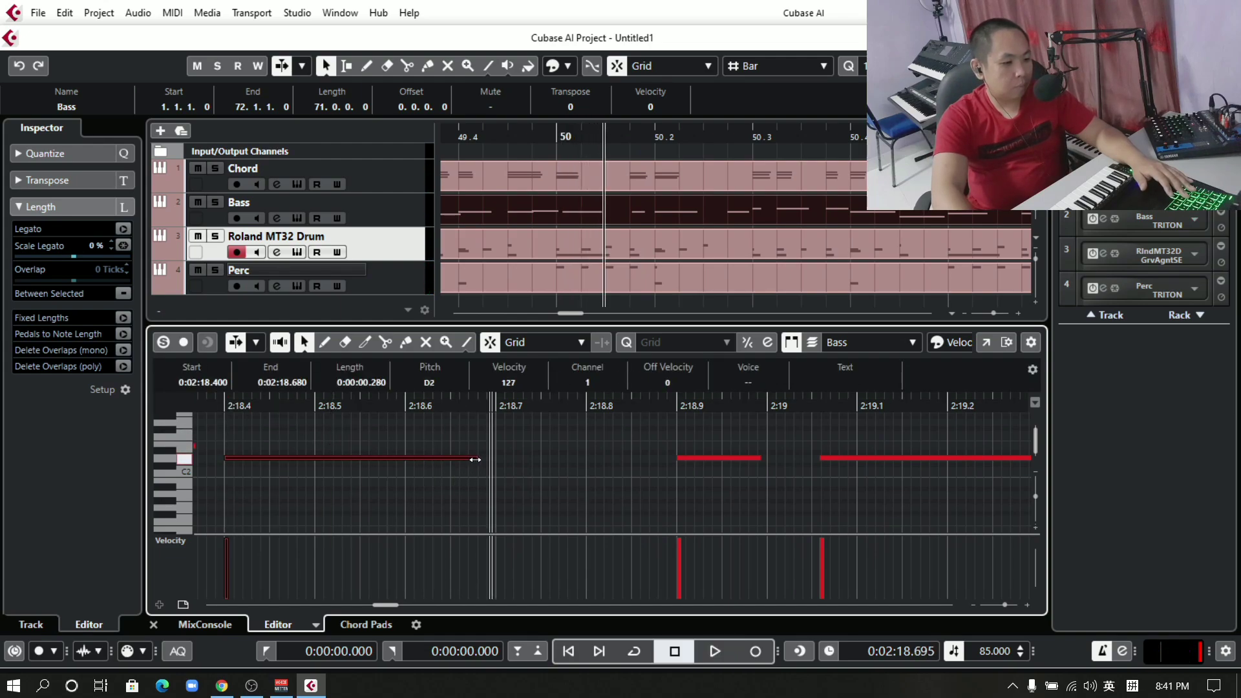
{"action": "left_click", "coordinate": [222, 403]}
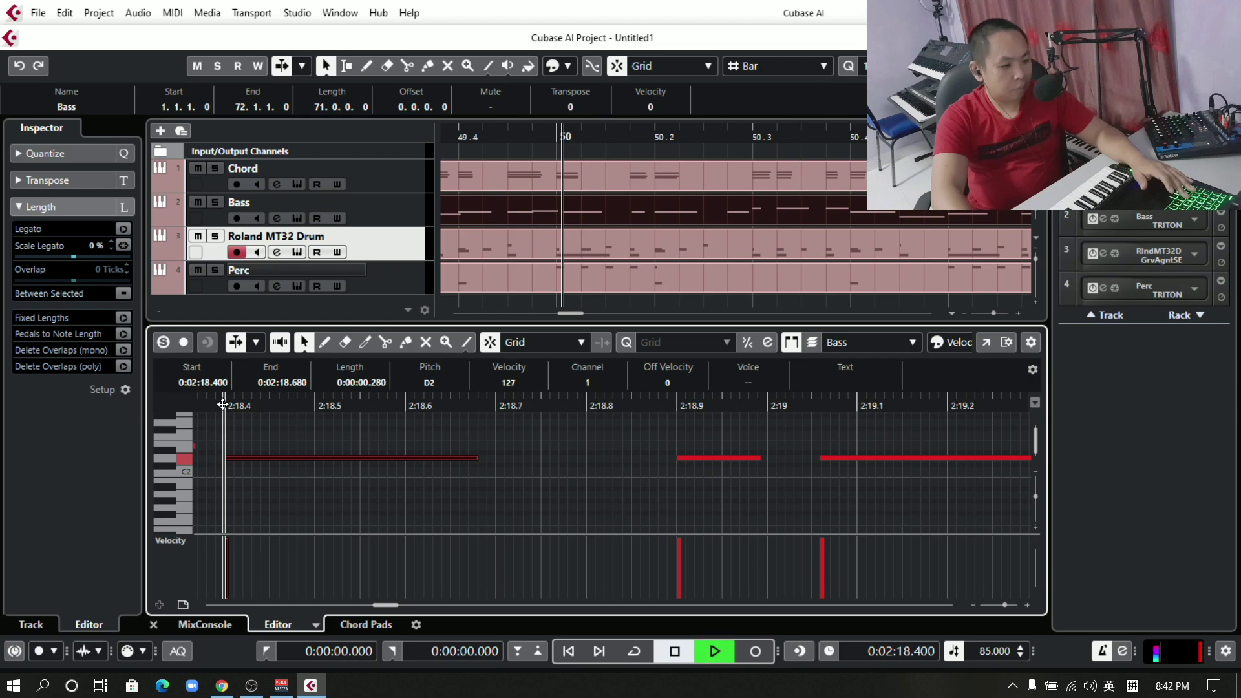
{"action": "key", "text": "space"}
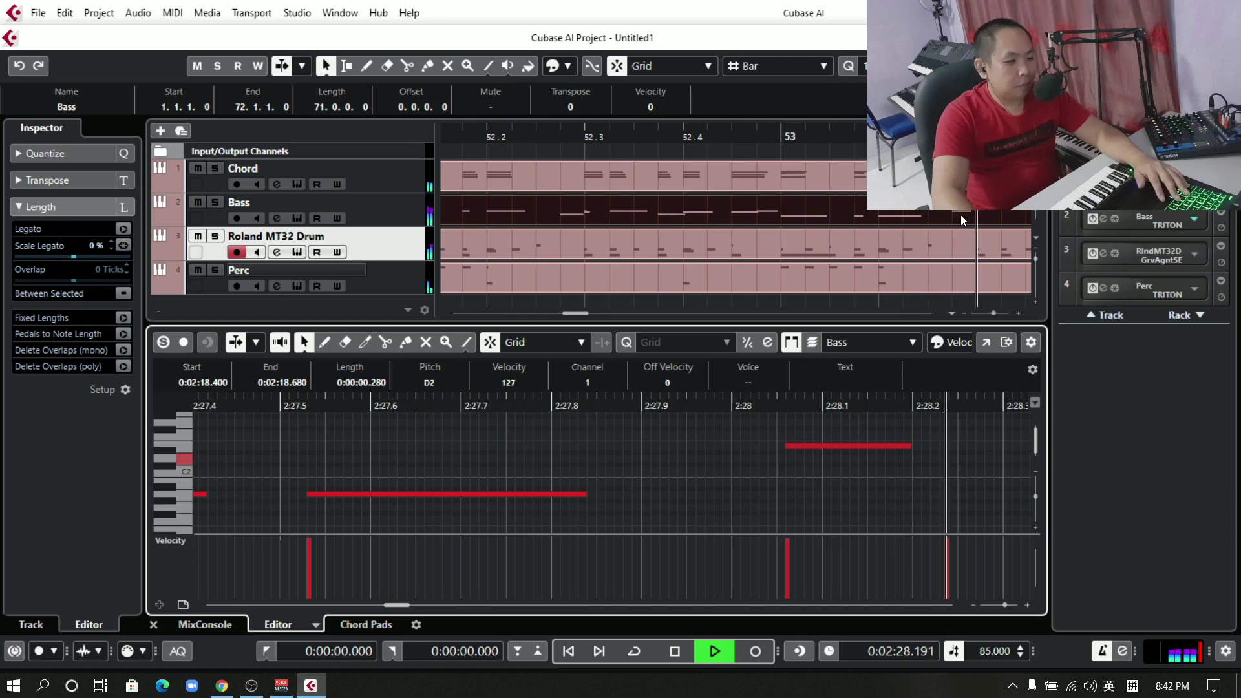
{"action": "key", "text": "space"}
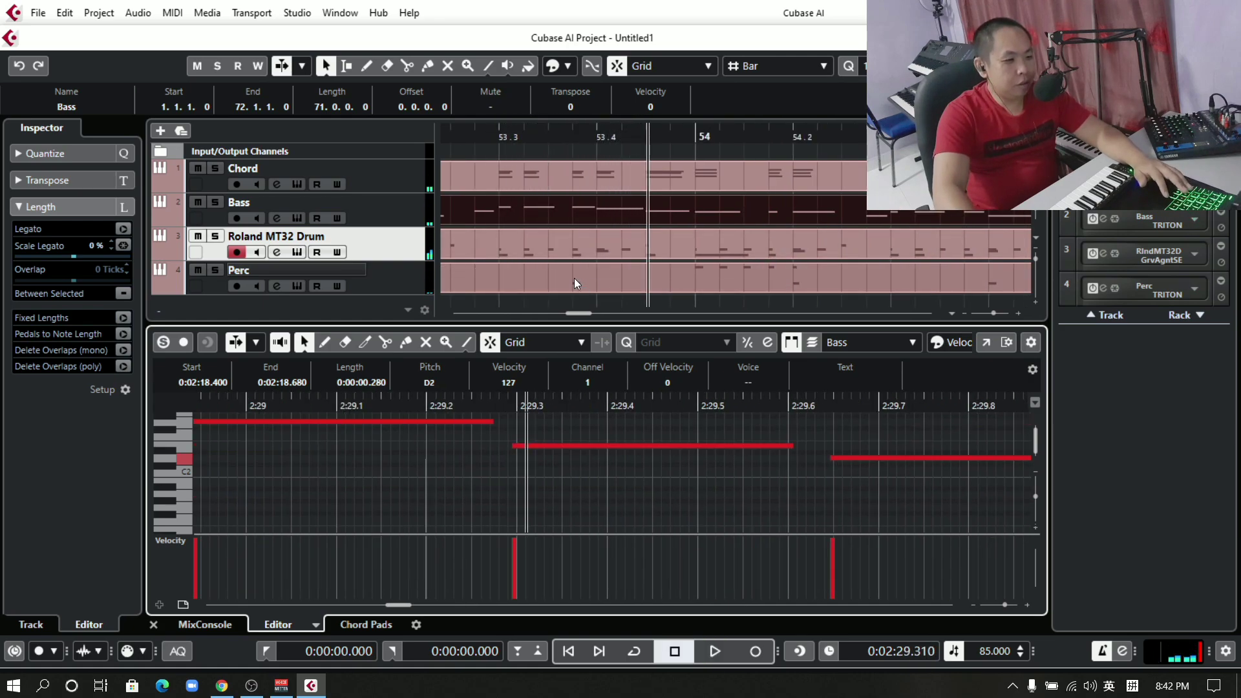
Open the Perc part in the Key Editor and replay bar 53 to locate the mistimed percussion note by ear.
{"action": "left_click", "coordinate": [575, 279]}
{"action": "scroll", "coordinate": [847, 461], "scroll_direction": "up", "scroll_amount": 1}
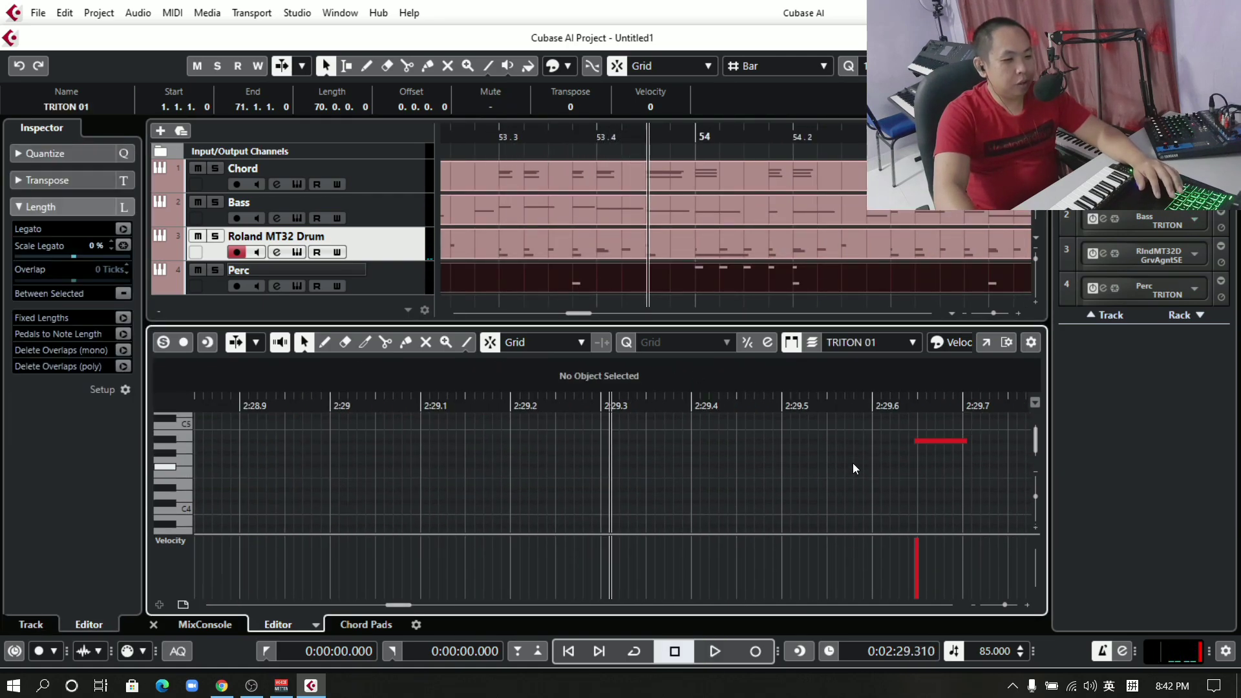
{"action": "left_click", "coordinate": [502, 131]}
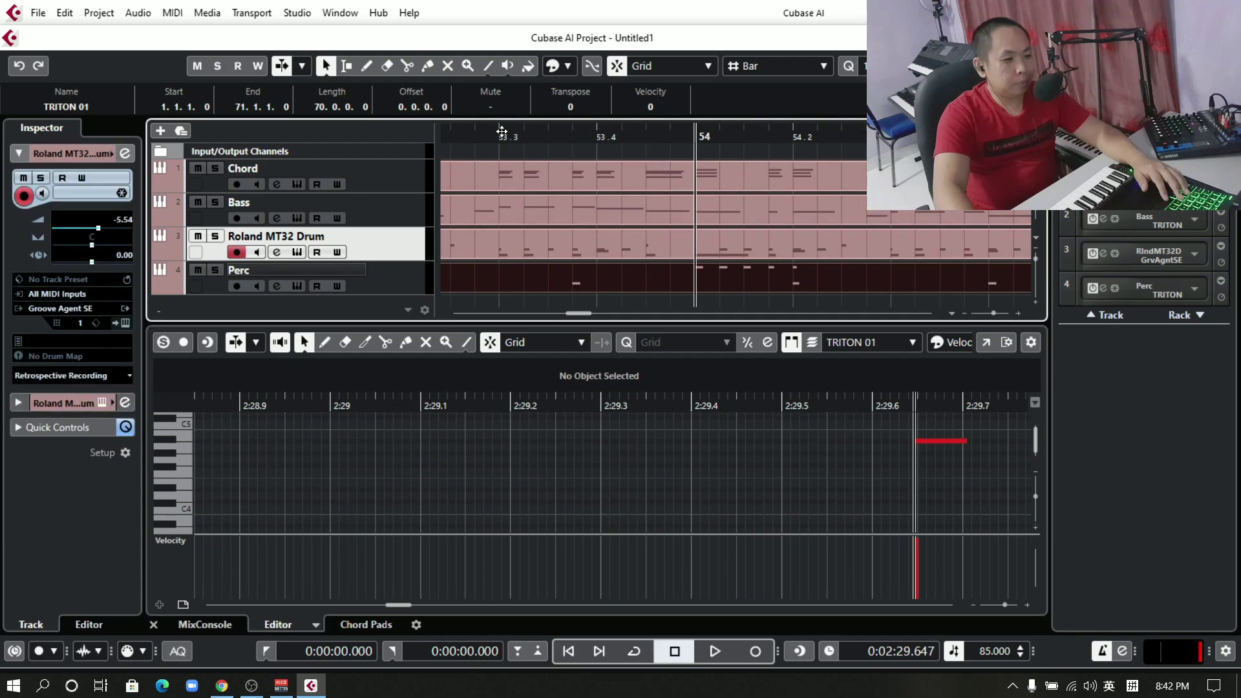
{"action": "left_click", "coordinate": [467, 148]}
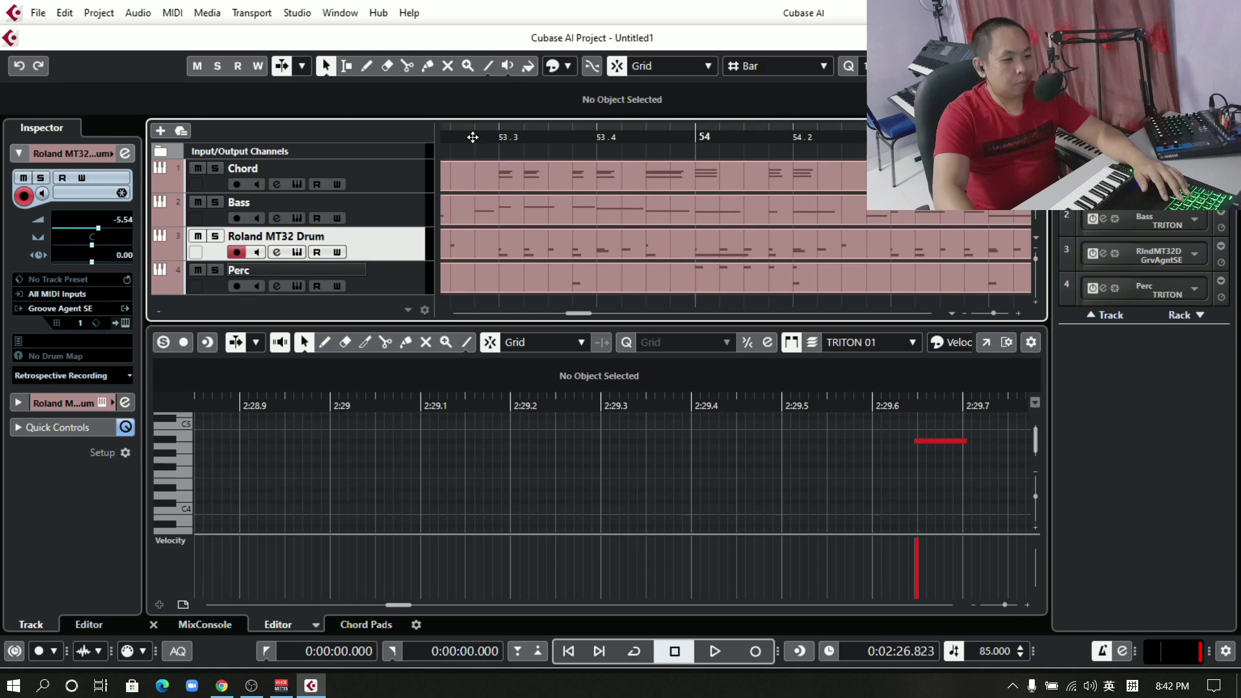
{"action": "left_click_drag", "start_coordinate": [477, 137], "coordinate": [516, 137]}
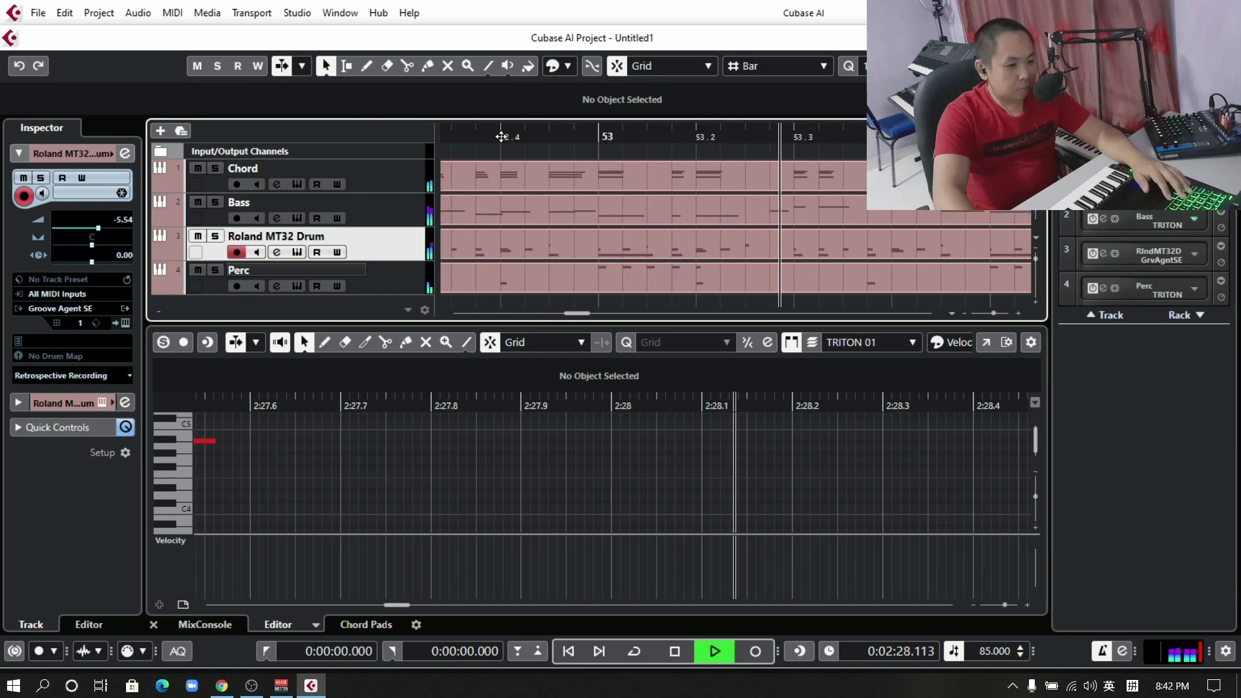
{"action": "key", "text": "space"}
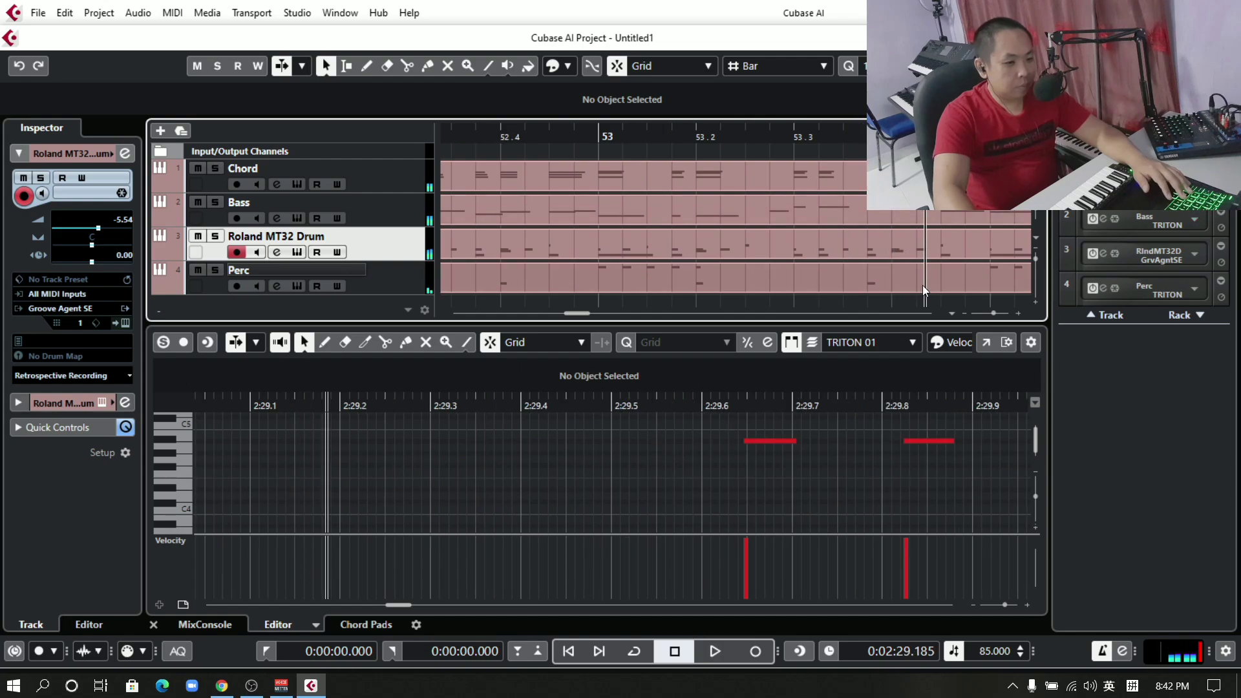
{"action": "left_click", "coordinate": [868, 283]}
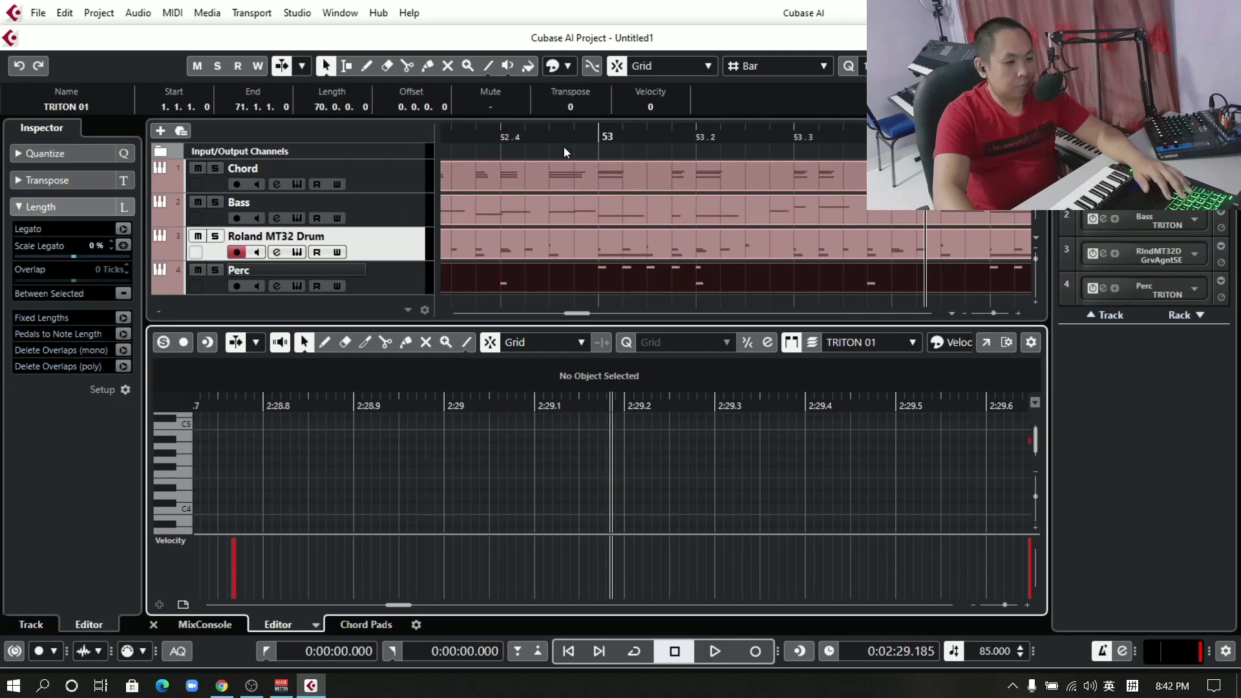
{"action": "left_click", "coordinate": [705, 137]}
{"action": "key", "text": "space"}
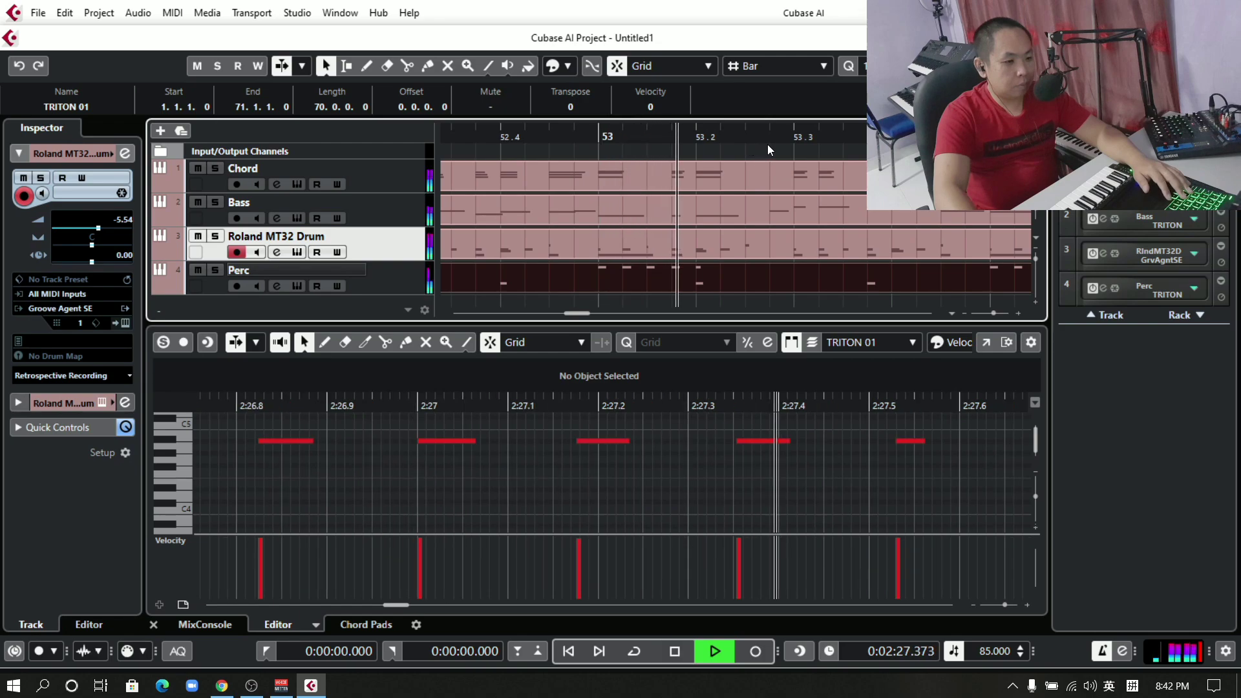
{"action": "key", "text": "space"}
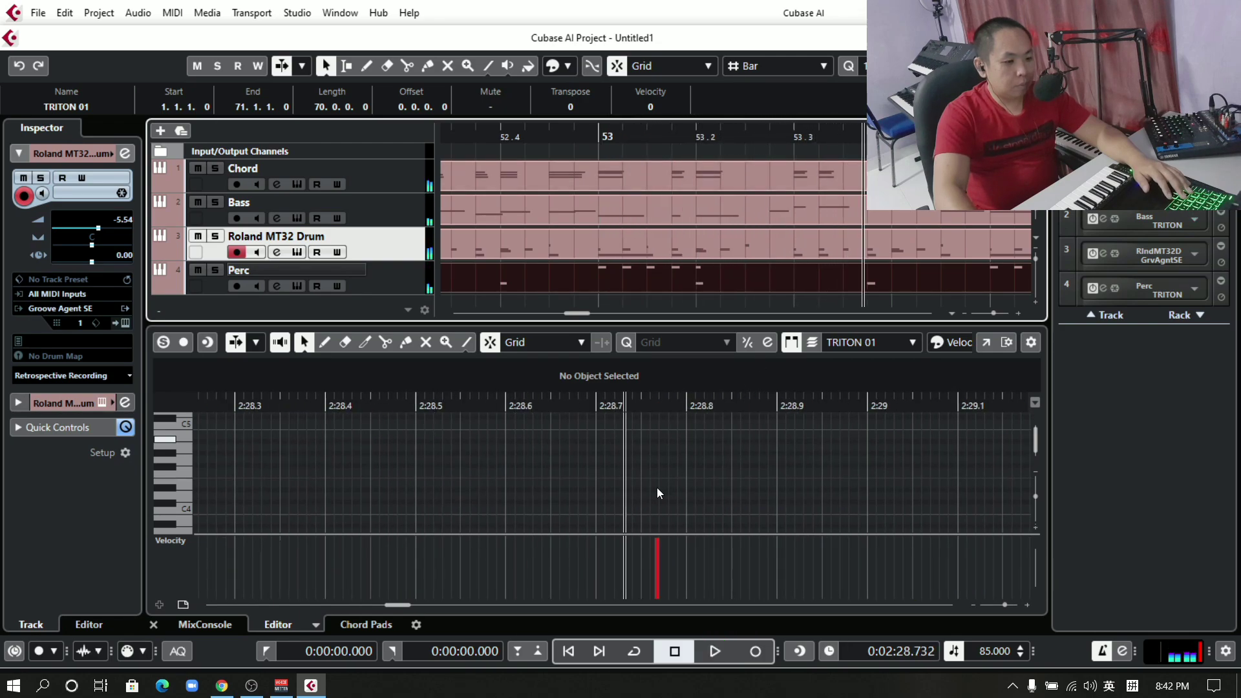
Move the F#3 percussion note between beats 3 and 4 of bar 53 to start at 2:28.799.
{"action": "scroll", "coordinate": [666, 504], "scroll_direction": "down", "scroll_amount": 8}
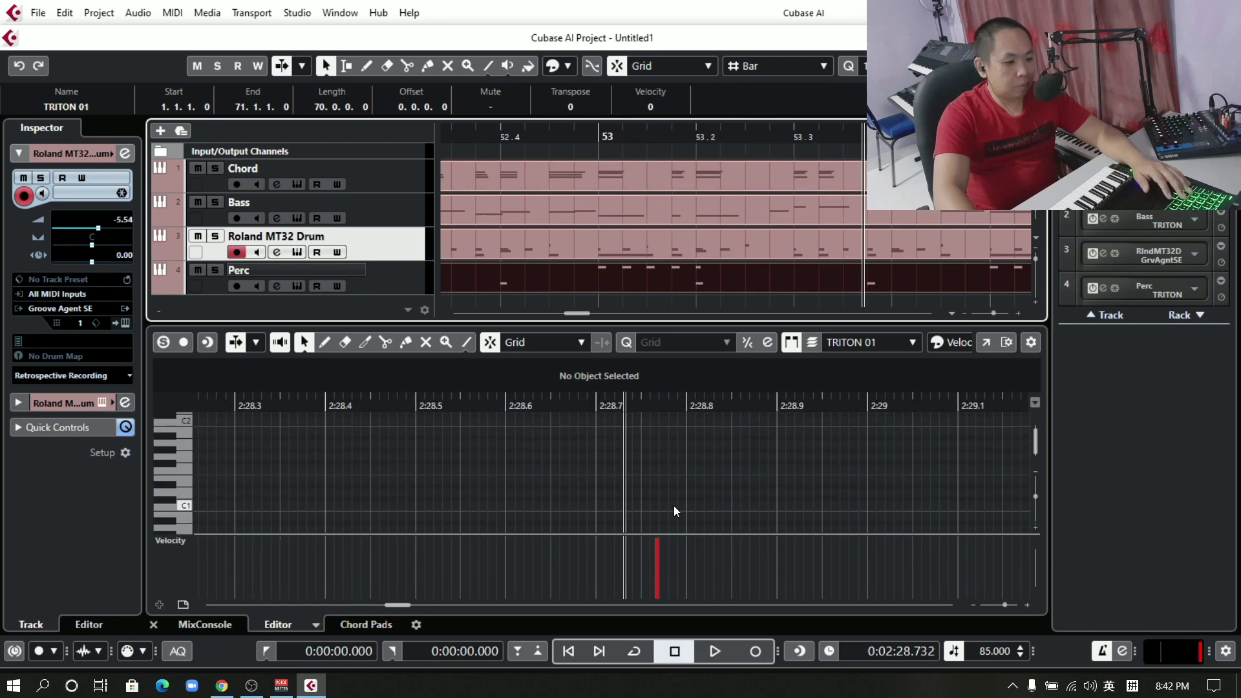
{"action": "scroll", "coordinate": [673, 505], "scroll_direction": "up", "scroll_amount": 5}
{"action": "left_click_drag", "start_coordinate": [678, 431], "coordinate": [718, 445]}
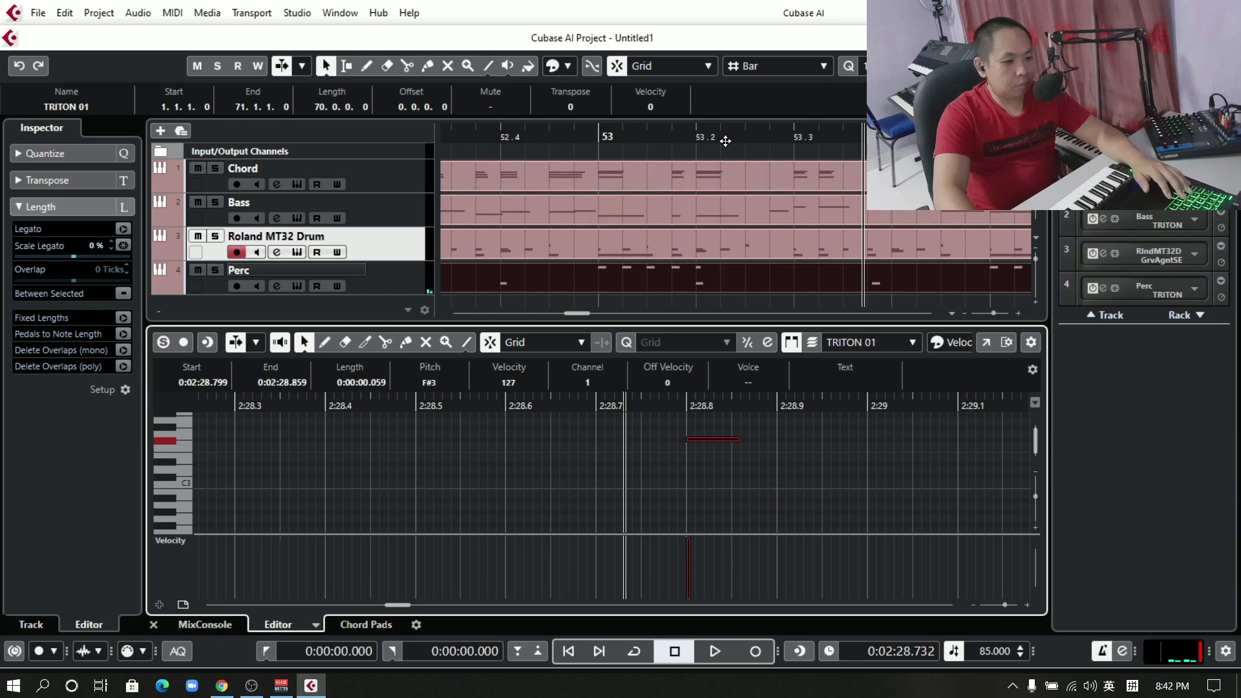
Replay bar 53 twice to check the timing of the moved F#3 percussion note.
{"action": "left_click", "coordinate": [563, 137]}
{"action": "key", "text": "space"}
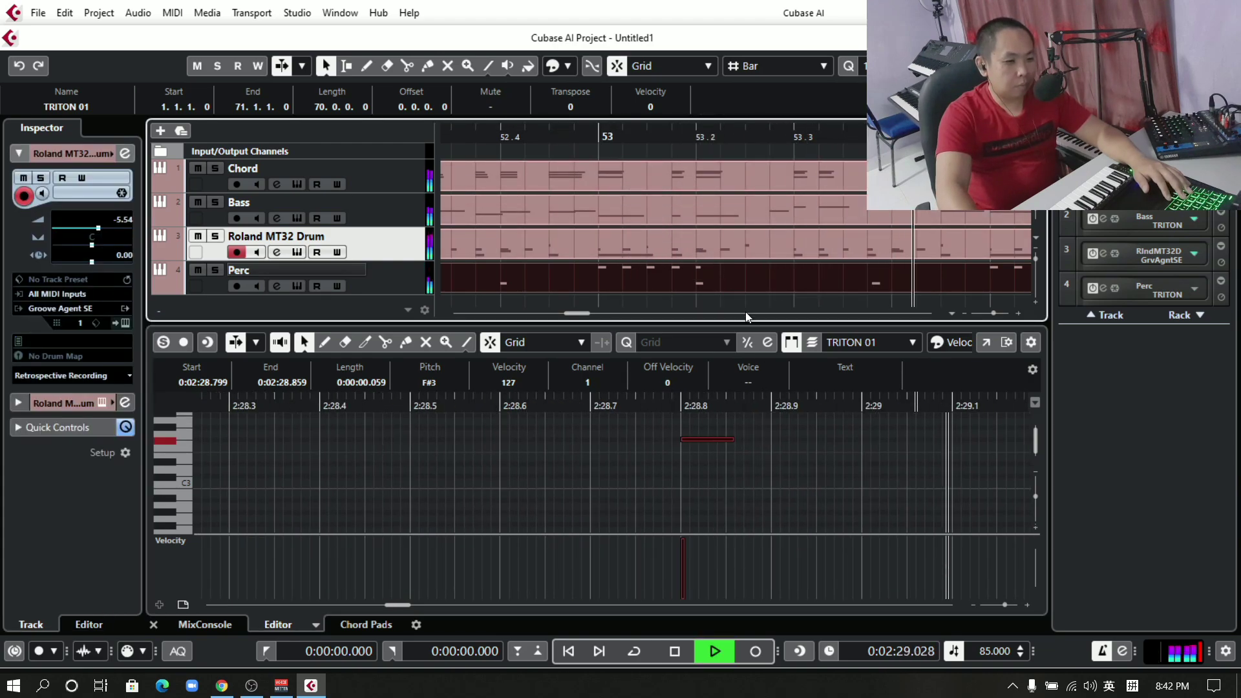
{"action": "key", "text": "space"}
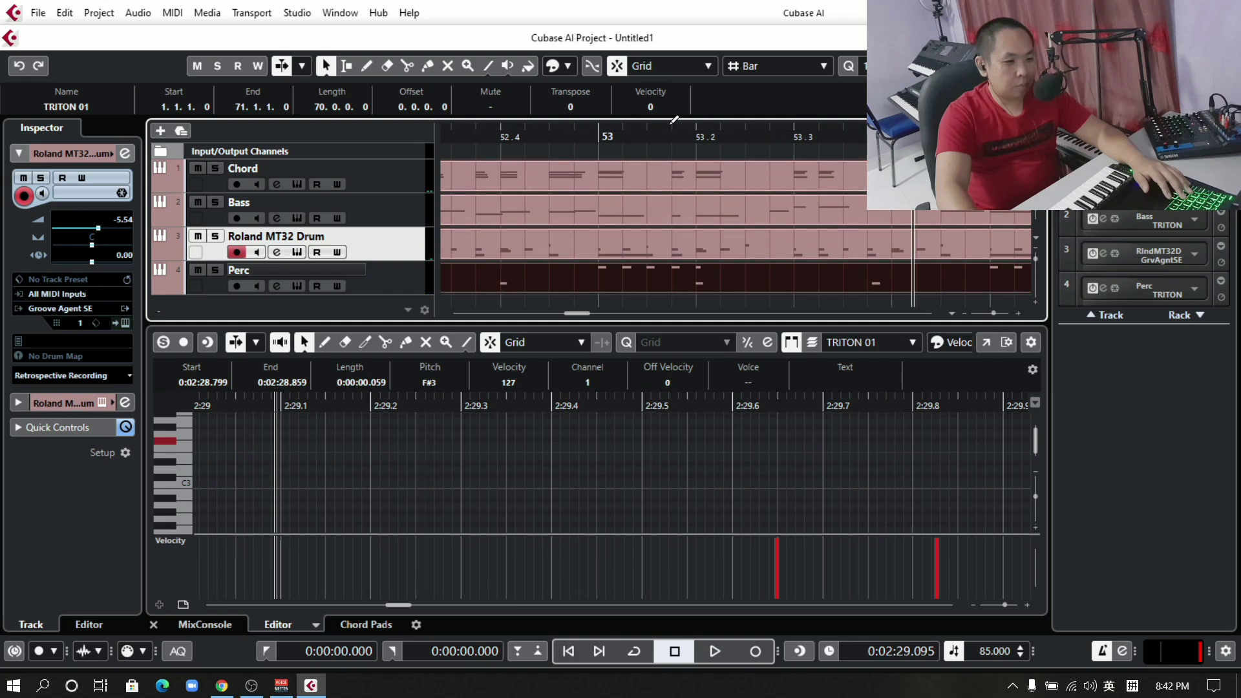
{"action": "left_click", "coordinate": [592, 132]}
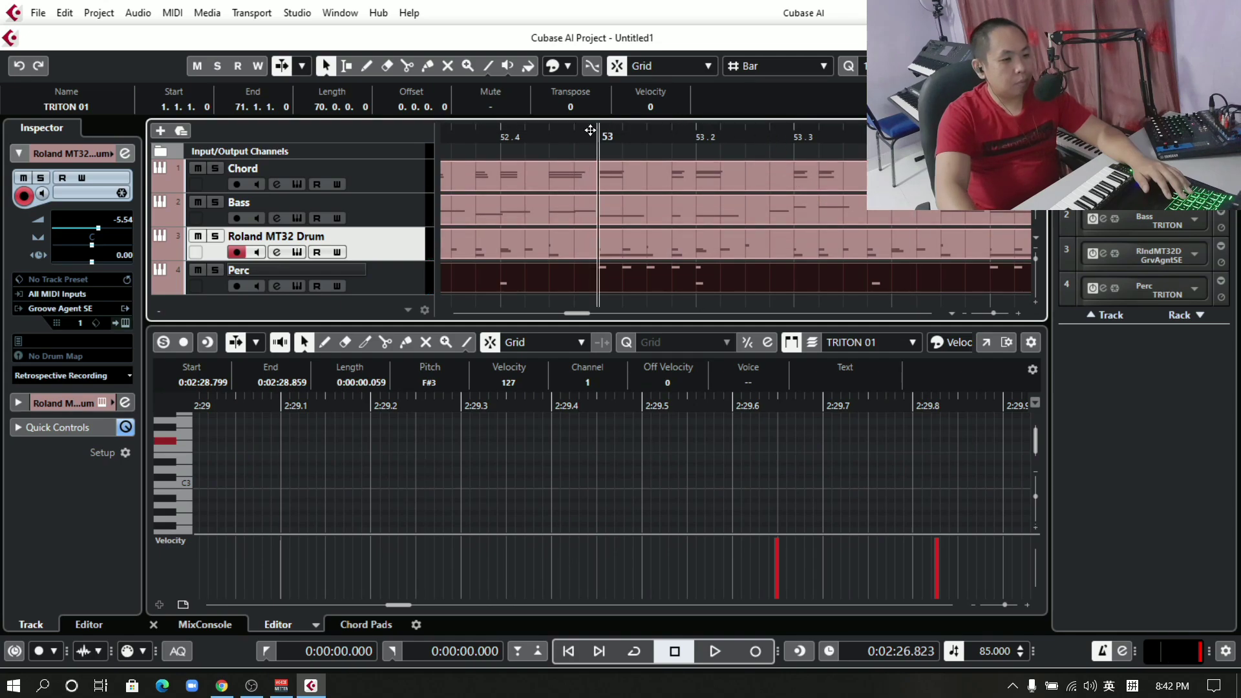
{"action": "key", "text": "space"}
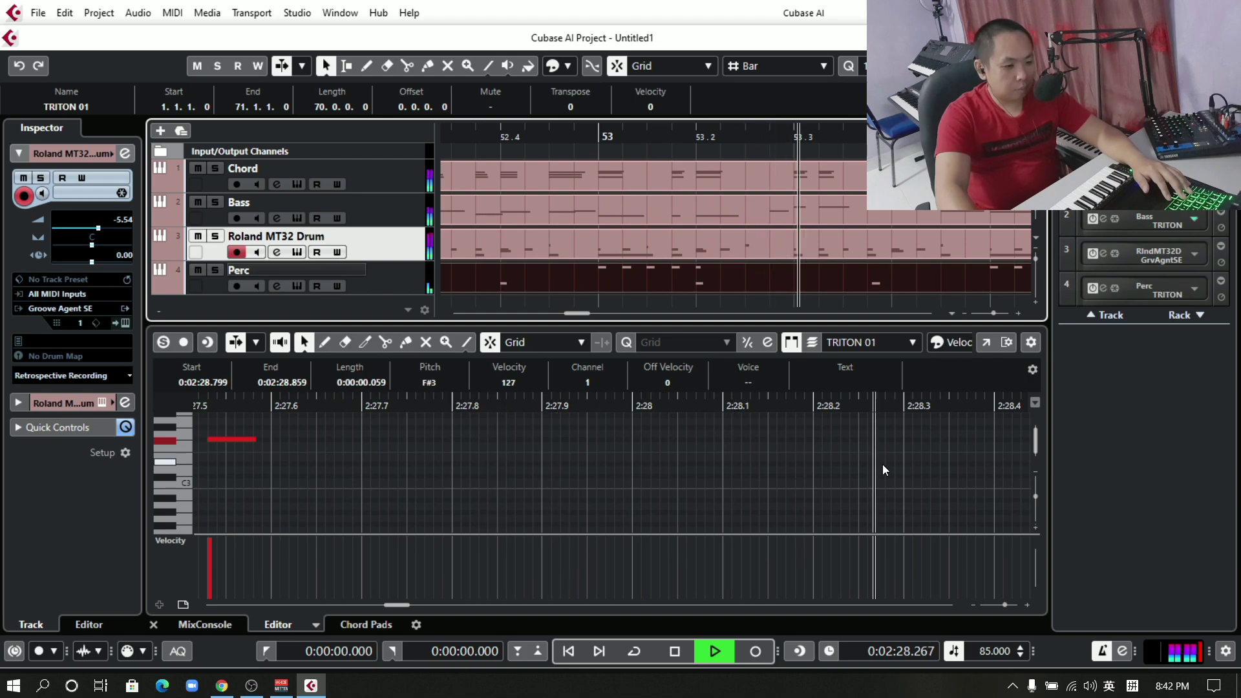
{"action": "key", "text": "space"}
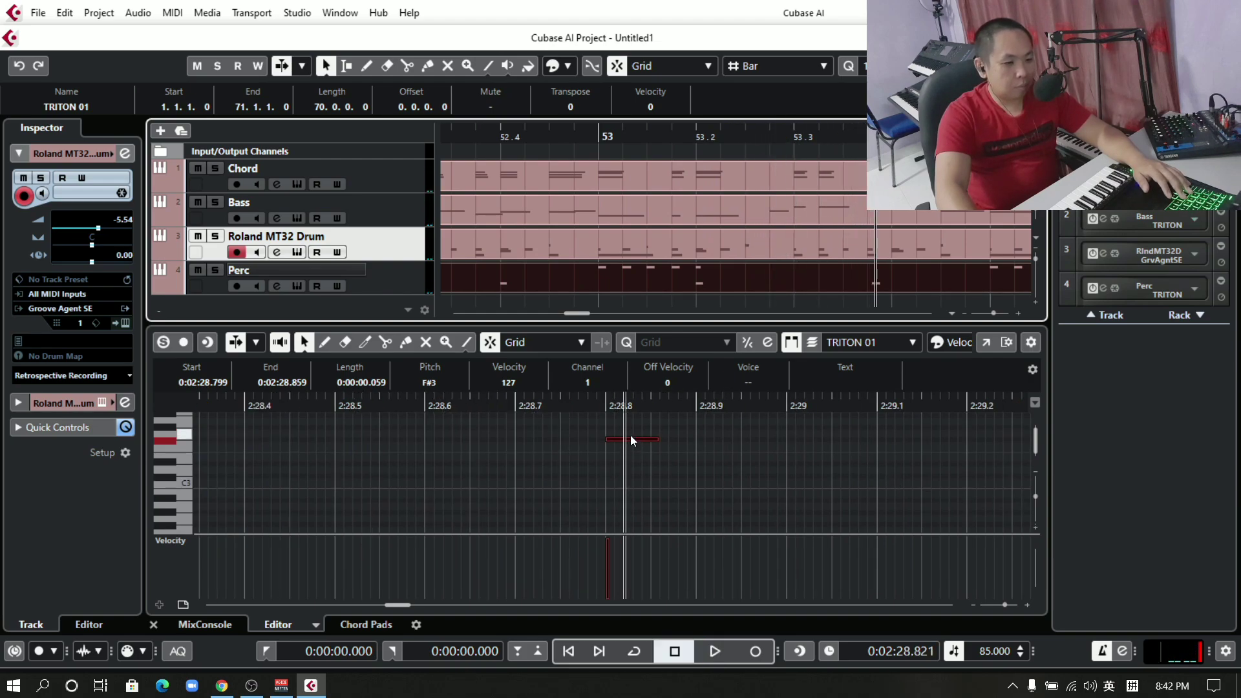
Move the F#3 percussion note at 2:28.799 to start at 2:28.999 and replay bar 53.
{"action": "left_click", "coordinate": [653, 440]}
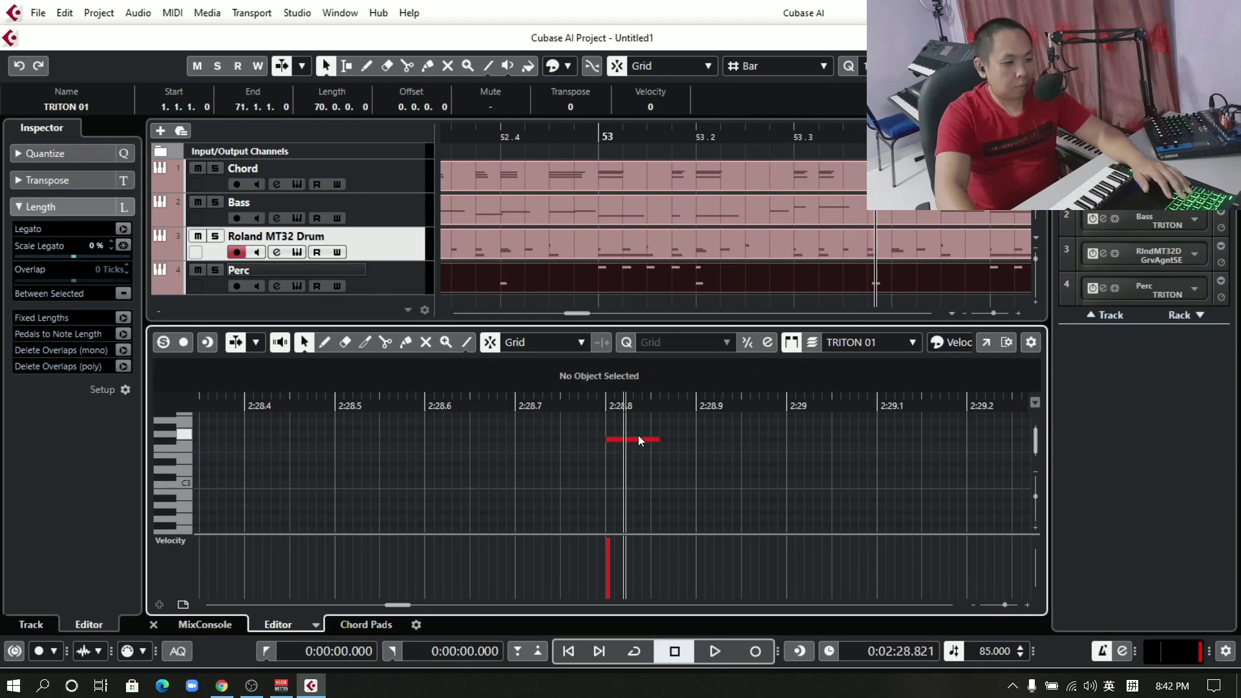
{"action": "left_click_drag", "start_coordinate": [637, 441], "coordinate": [817, 445]}
{"action": "key", "text": "space"}
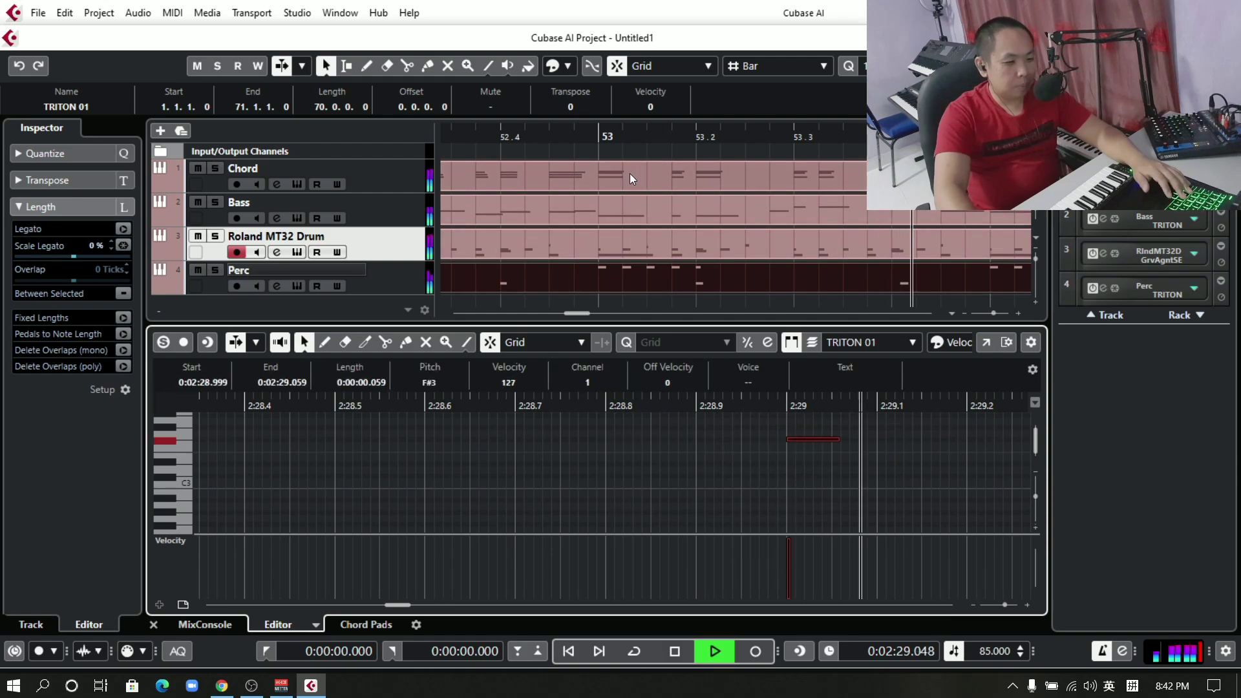
{"action": "left_click", "coordinate": [733, 276]}
{"action": "key", "text": "space"}
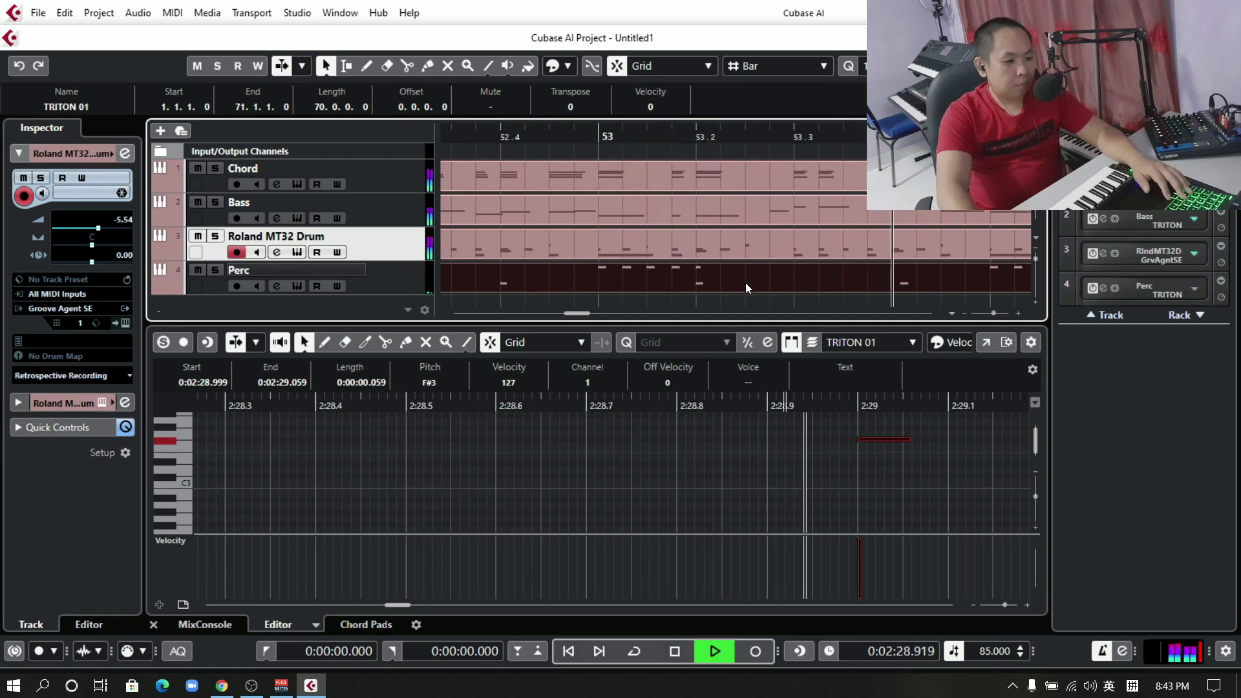
{"action": "key", "text": "space"}
Move the F#3 percussion note in bar 53 to start at 2:28.949 and play from bar 53 through bar 68.
{"action": "scroll", "coordinate": [796, 437], "scroll_direction": "left", "scroll_amount": 5}
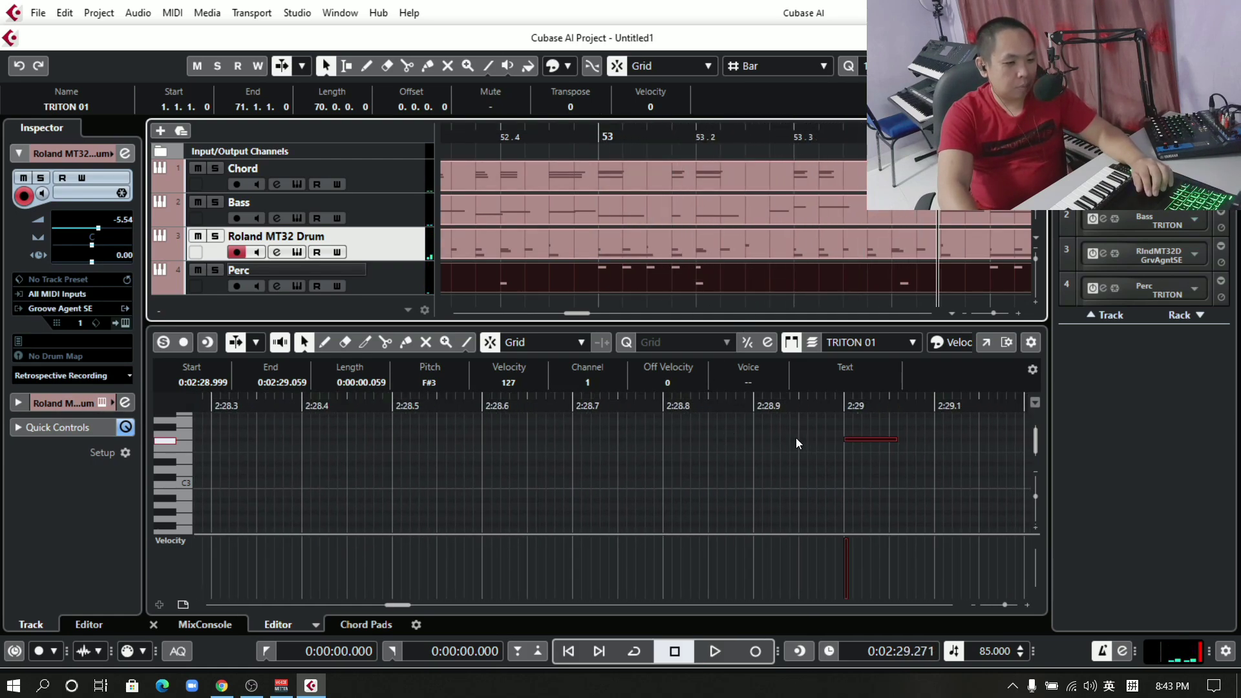
{"action": "left_click_drag", "start_coordinate": [866, 441], "coordinate": [823, 440]}
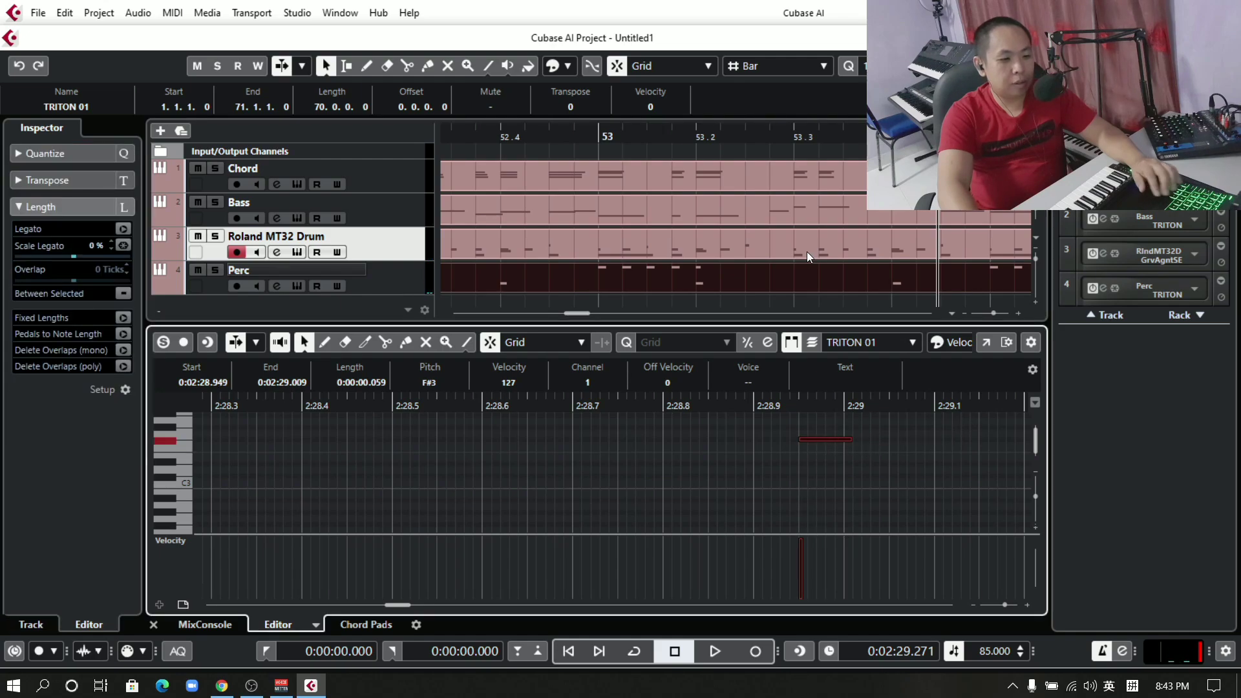
{"action": "left_click", "coordinate": [609, 135]}
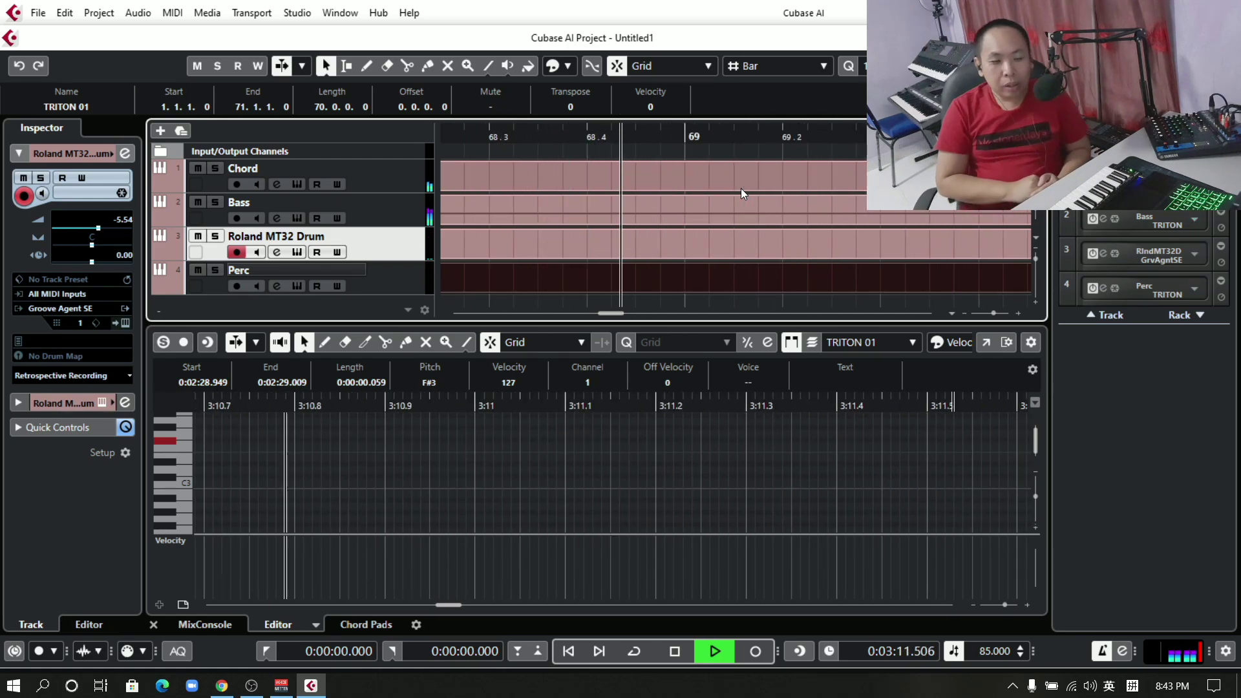
Stop playback, return to the project start and add one instrument track using the KORG TRITON instrument.
{"action": "key", "text": "space"}
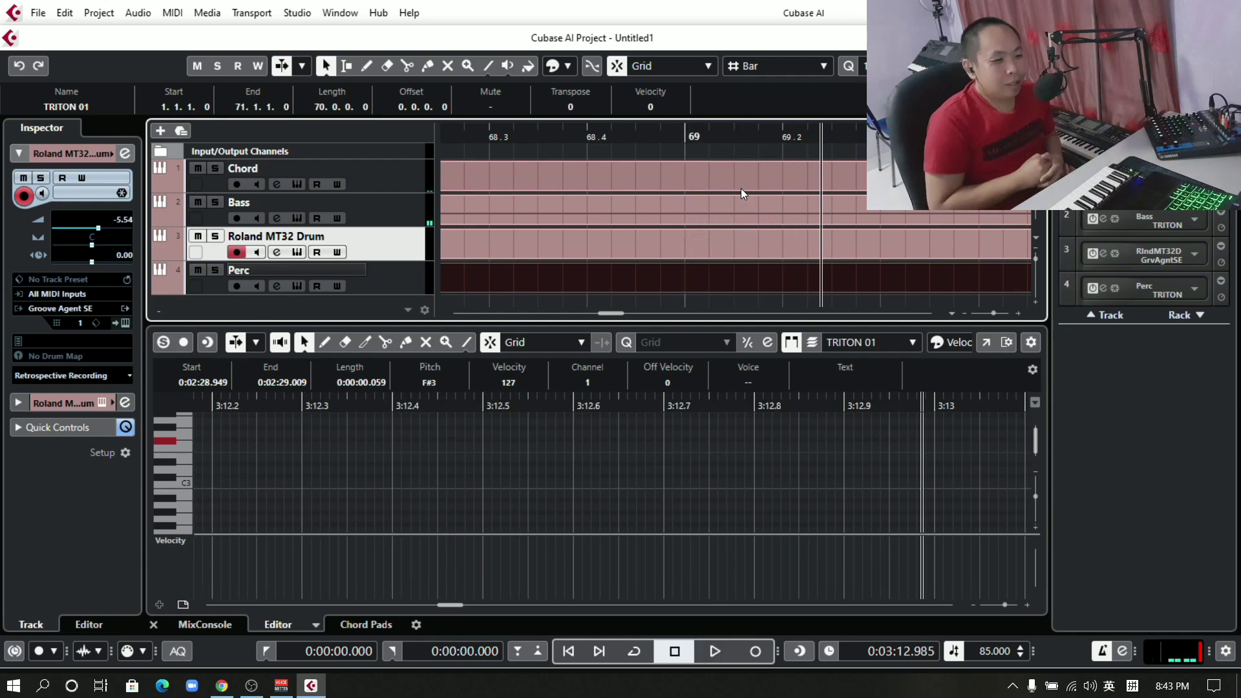
{"action": "left_click", "coordinate": [577, 652]}
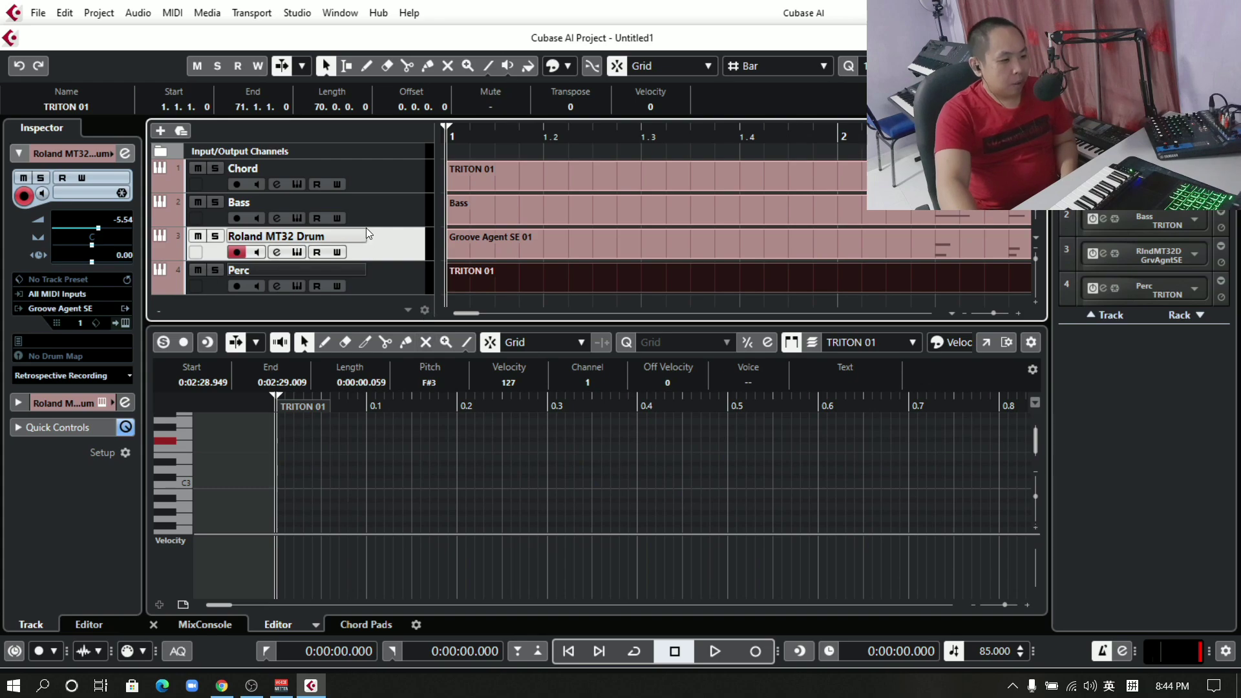
{"action": "scroll", "coordinate": [366, 227], "scroll_direction": "down", "scroll_amount": 1}
{"action": "right_click", "coordinate": [361, 292]}
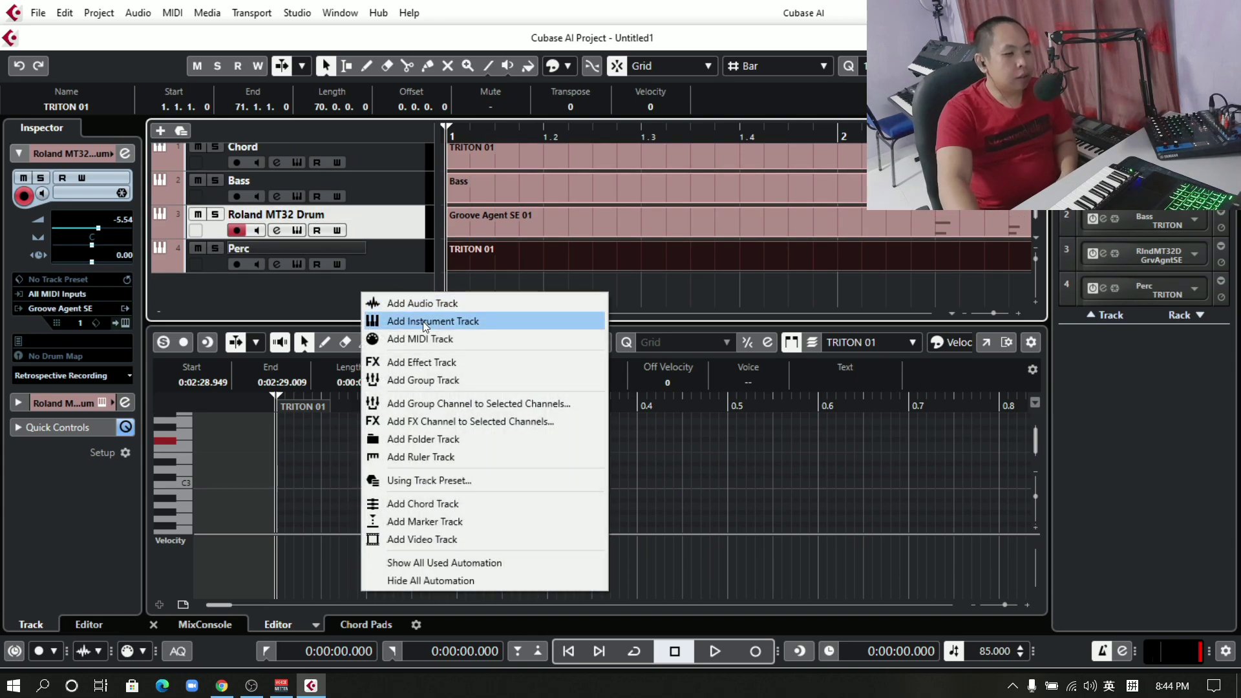
{"action": "left_click", "coordinate": [423, 321]}
{"action": "left_click", "coordinate": [717, 348]}
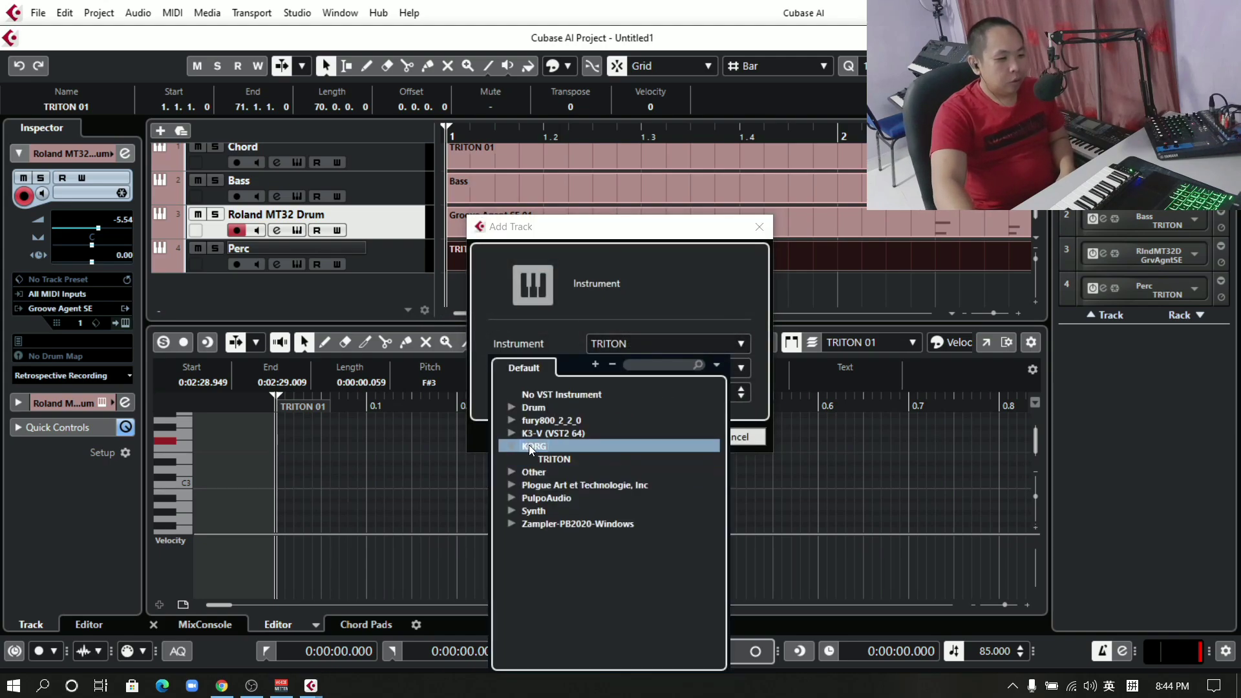
{"action": "left_click", "coordinate": [564, 461]}
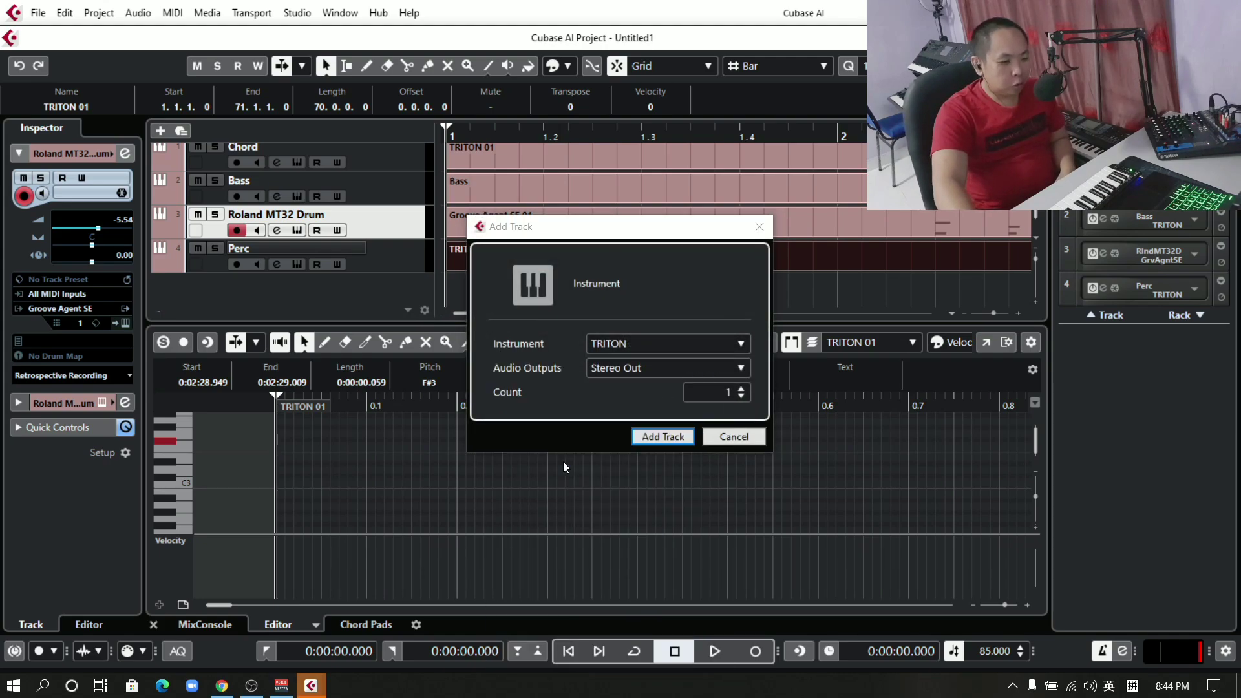
{"action": "left_click", "coordinate": [647, 442]}
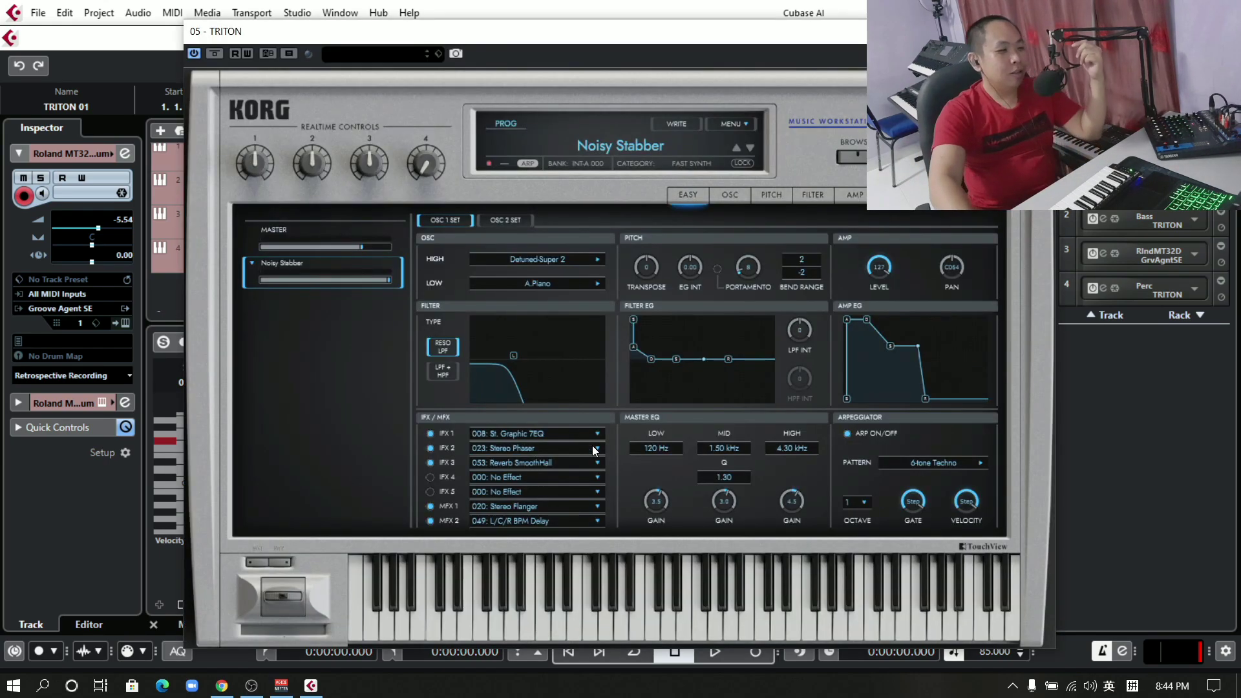
Load the Arco Strings program from the Strings category into the new TRITON instrument and close its window.
{"action": "left_click", "coordinate": [637, 145]}
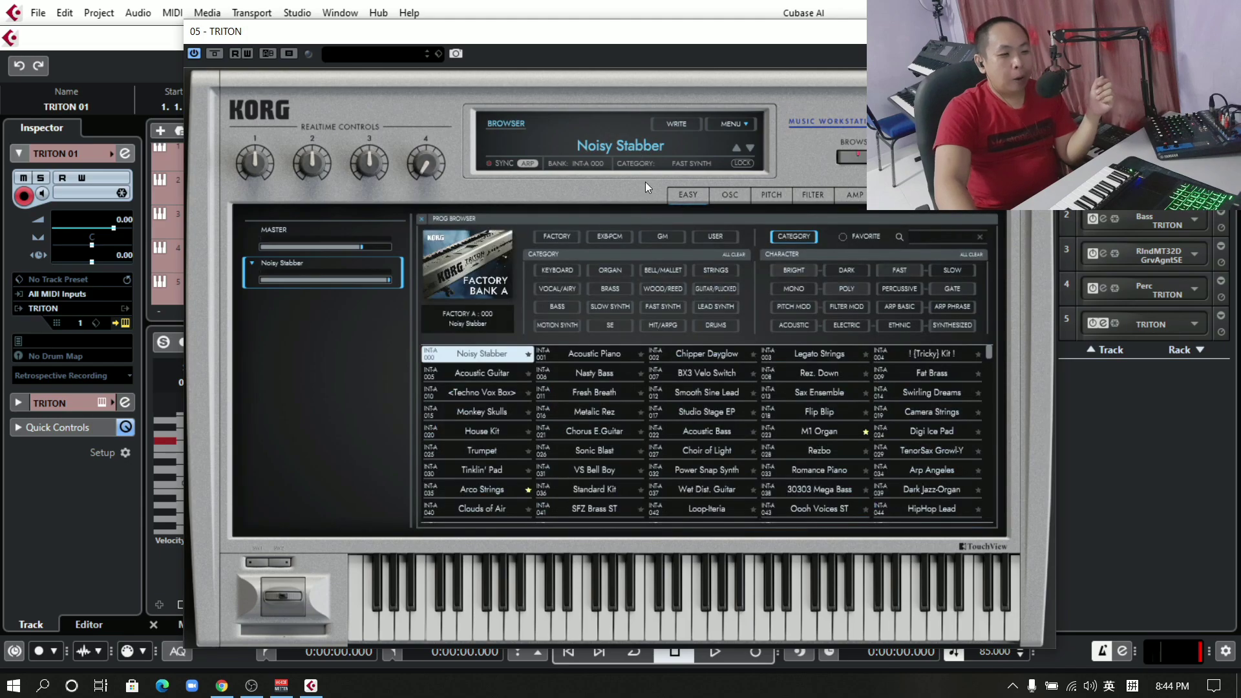
{"action": "left_click", "coordinate": [714, 274]}
{"action": "left_click", "coordinate": [682, 358]}
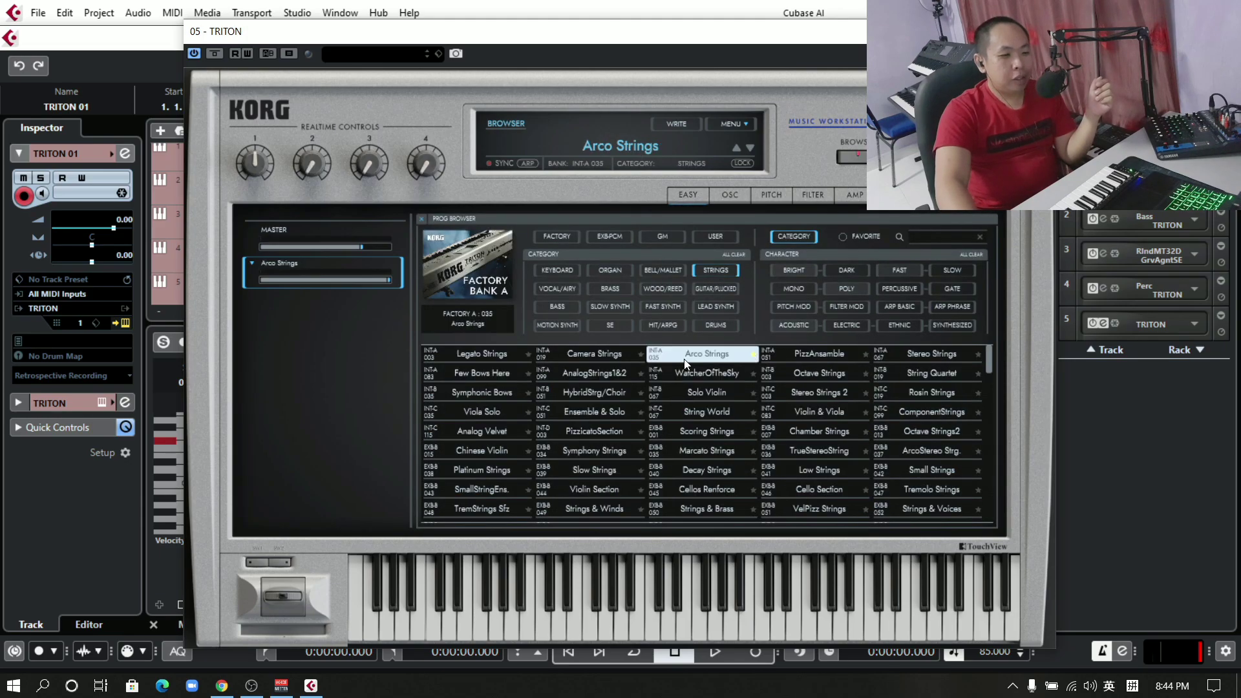
{"action": "left_click", "coordinate": [684, 359]}
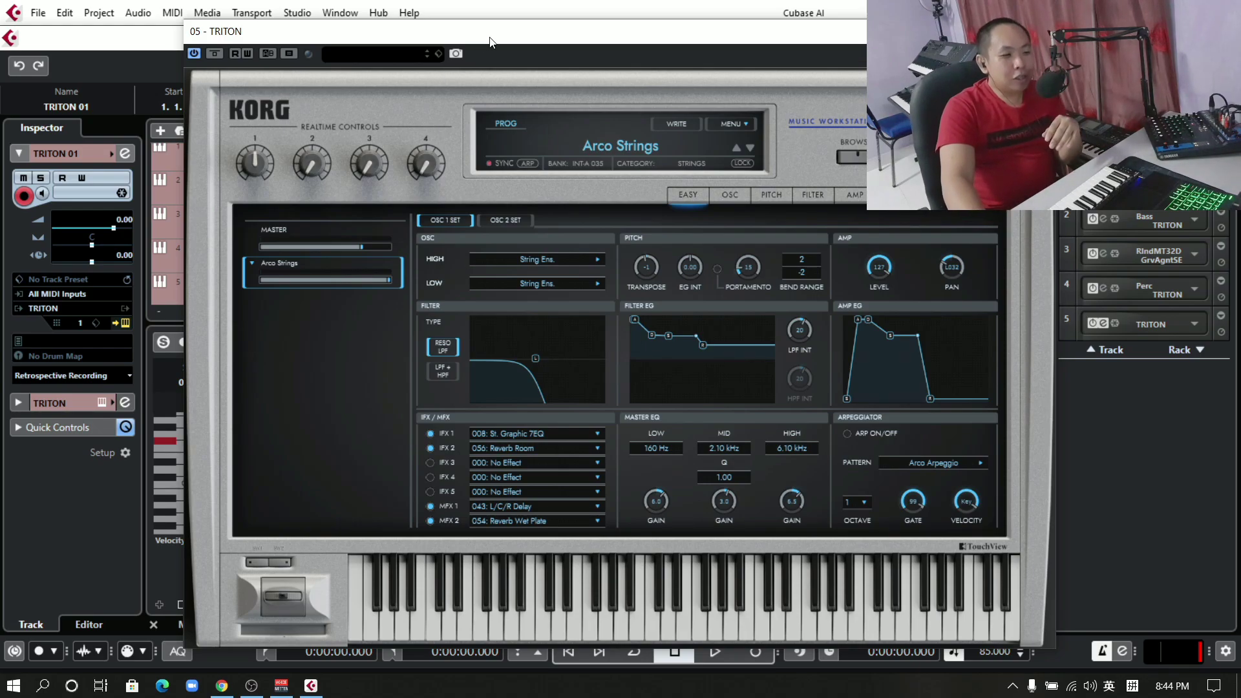
{"action": "left_click_drag", "start_coordinate": [491, 42], "coordinate": [619, 62]}
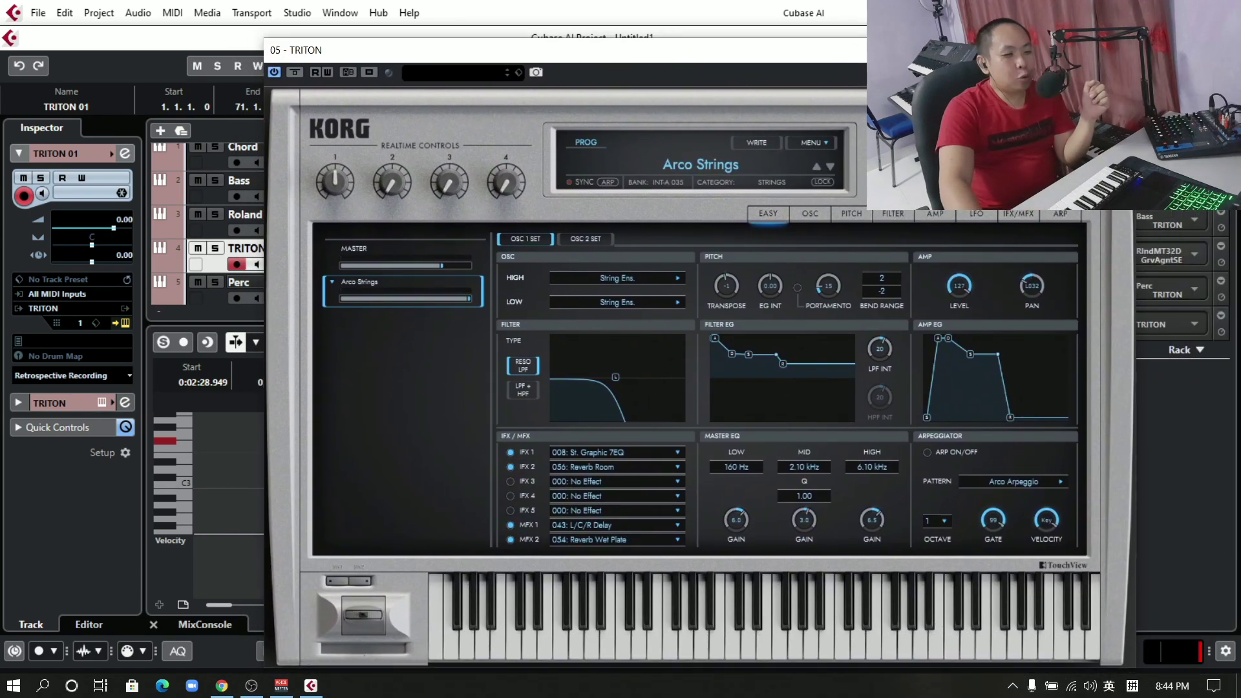
{"action": "key", "text": "Escape"}
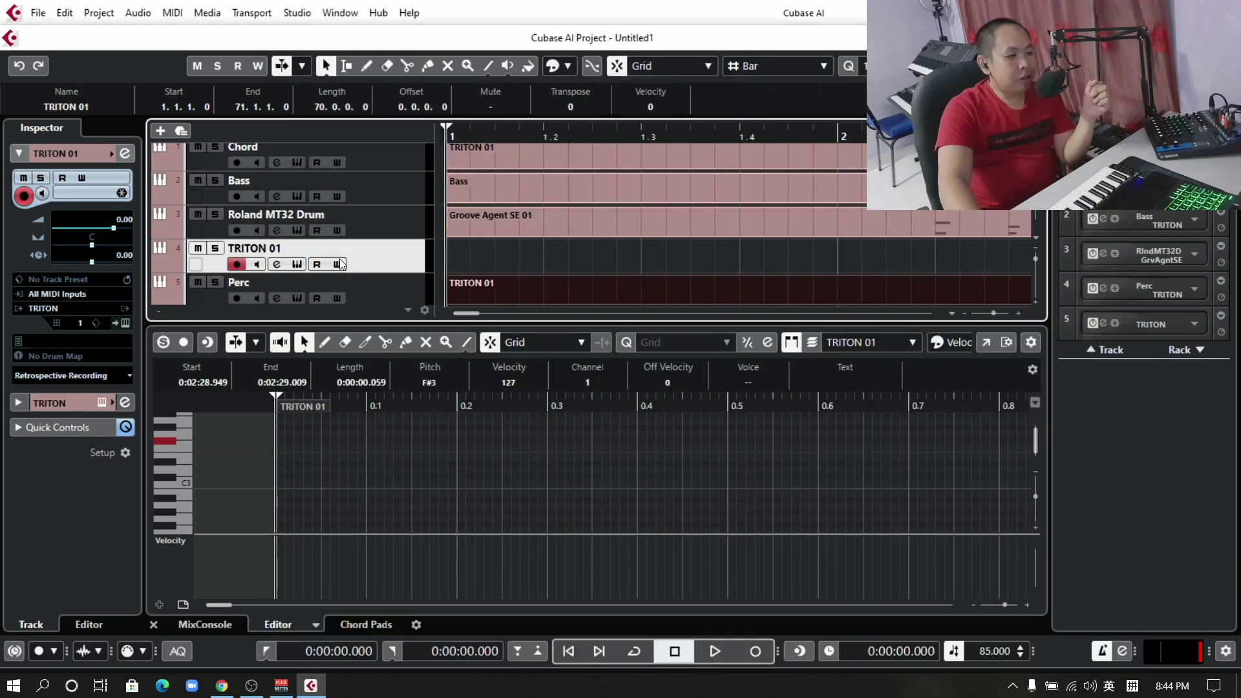
Rename the new TRITON 01 track as Strings.
{"action": "scroll", "coordinate": [340, 264], "scroll_direction": "down", "scroll_amount": 1}
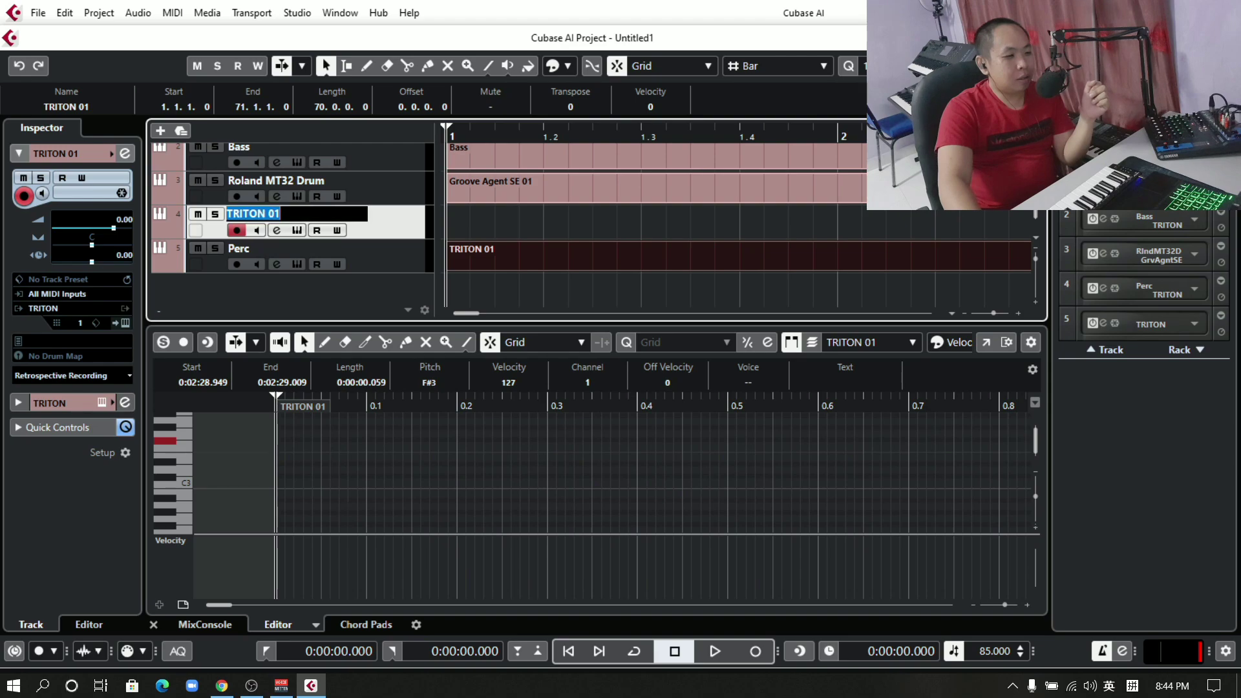
{"action": "type", "text": "Strings"}
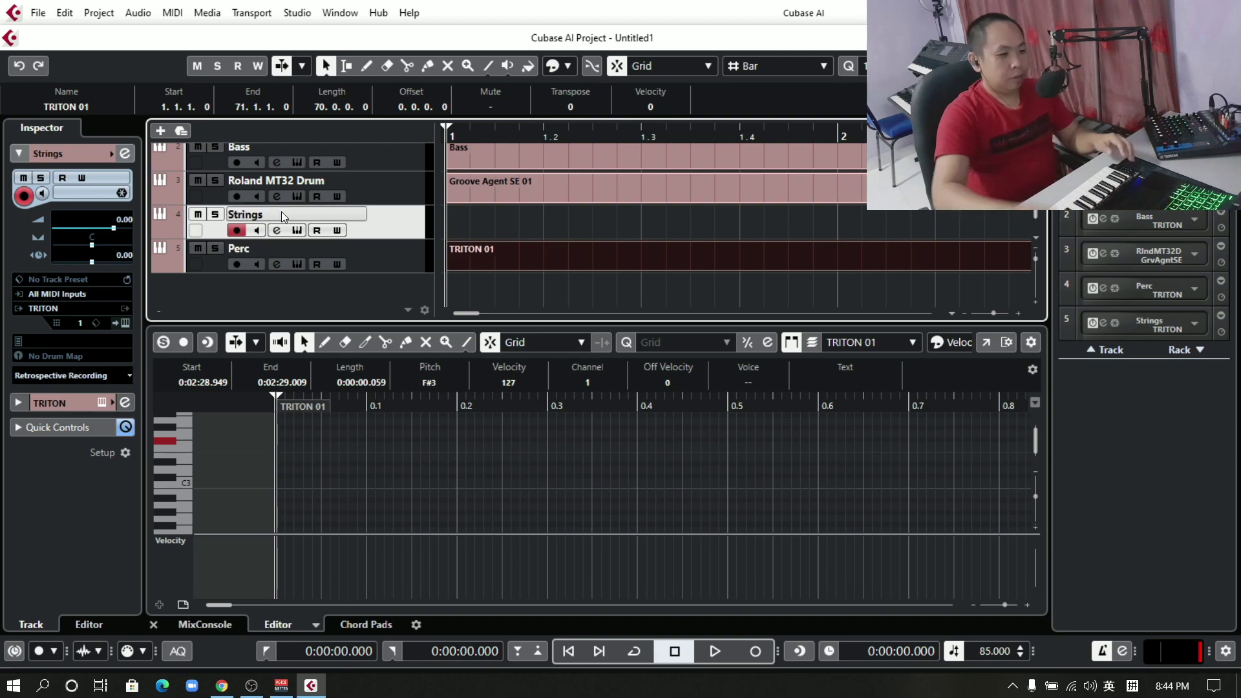
{"action": "key", "text": "Return"}
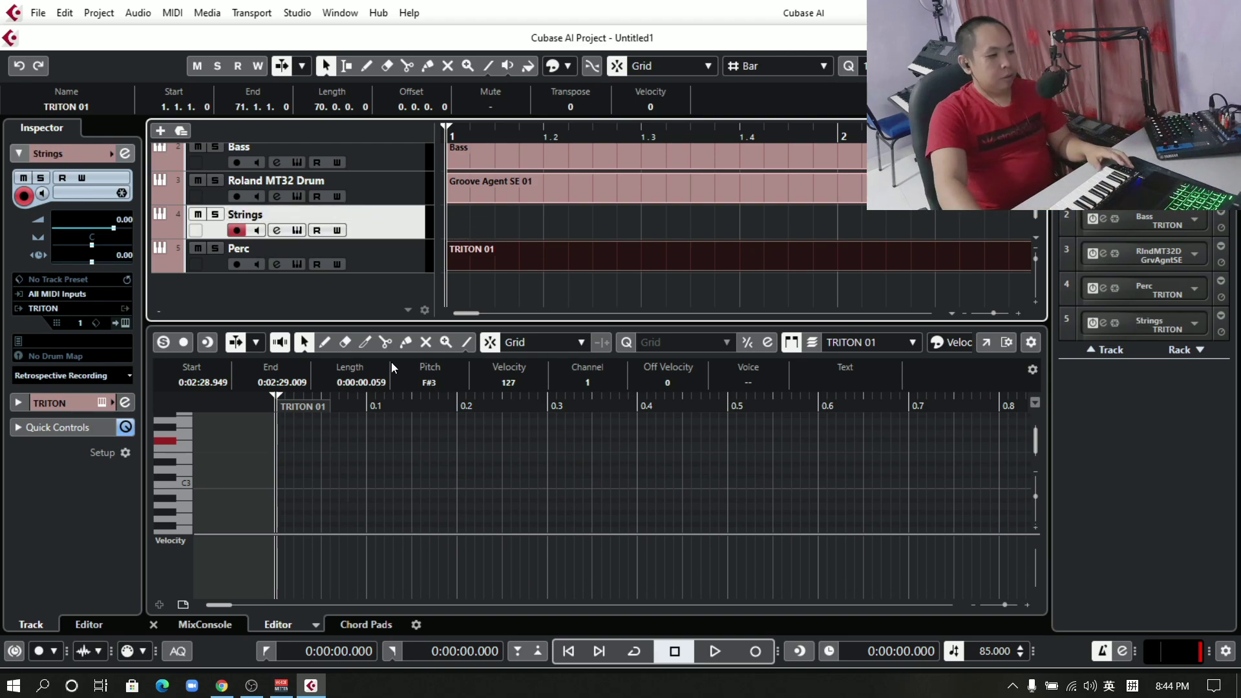
{"action": "left_click", "coordinate": [757, 651]}
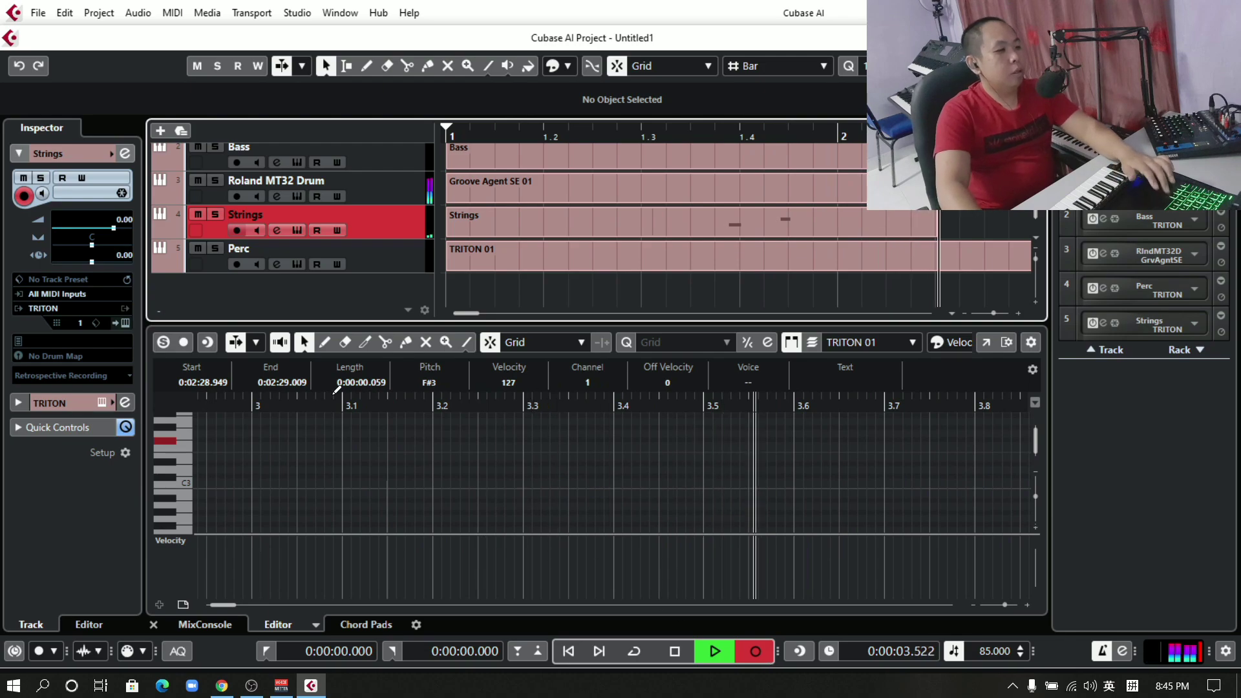
{"action": "key", "text": "space"}
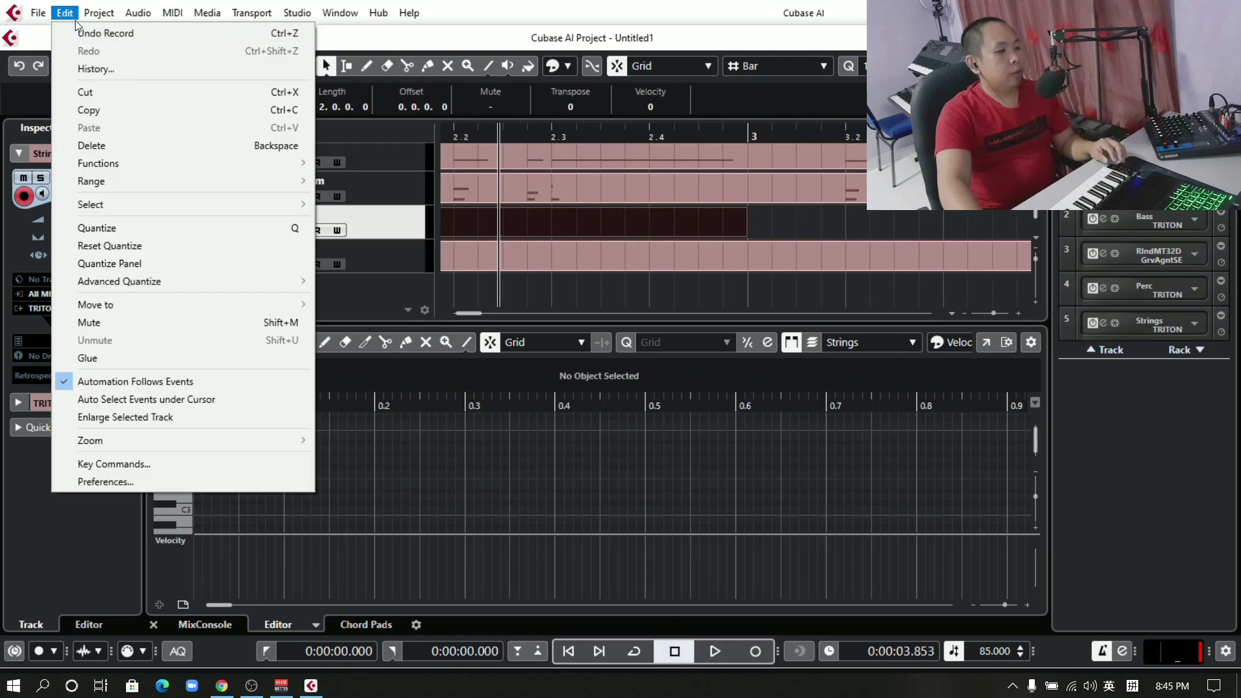
{"action": "left_click", "coordinate": [75, 22]}
{"action": "left_click", "coordinate": [569, 651]}
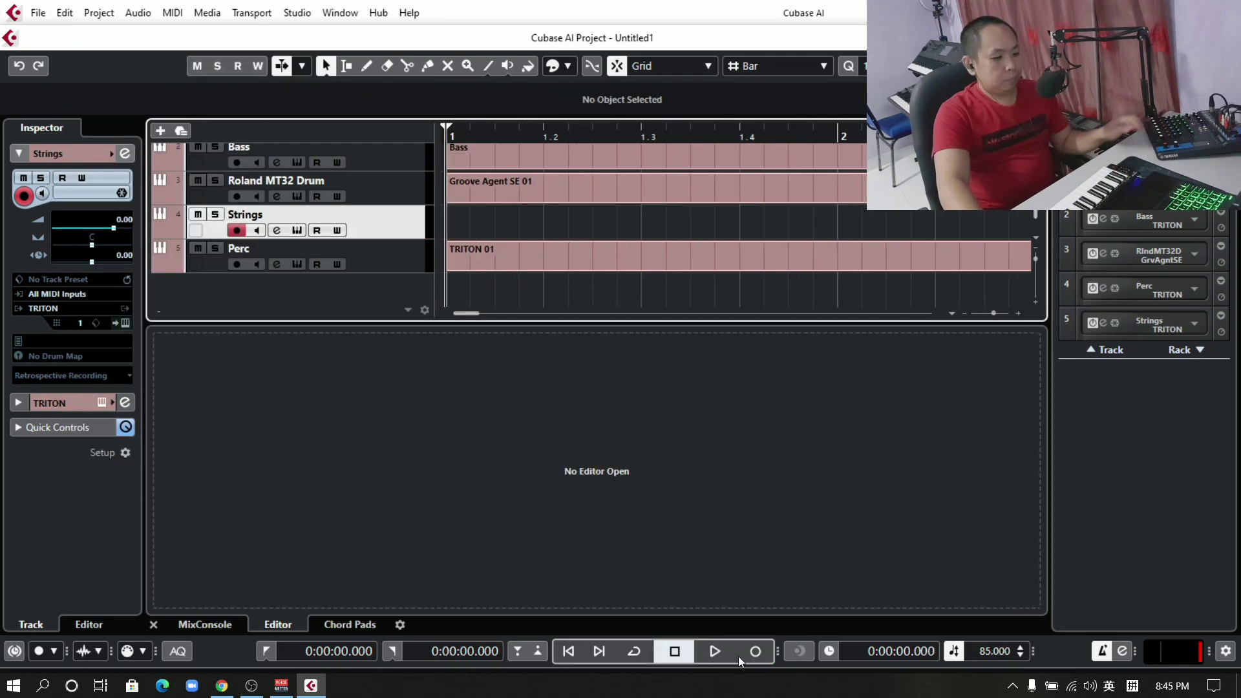
{"action": "left_click", "coordinate": [755, 651]}
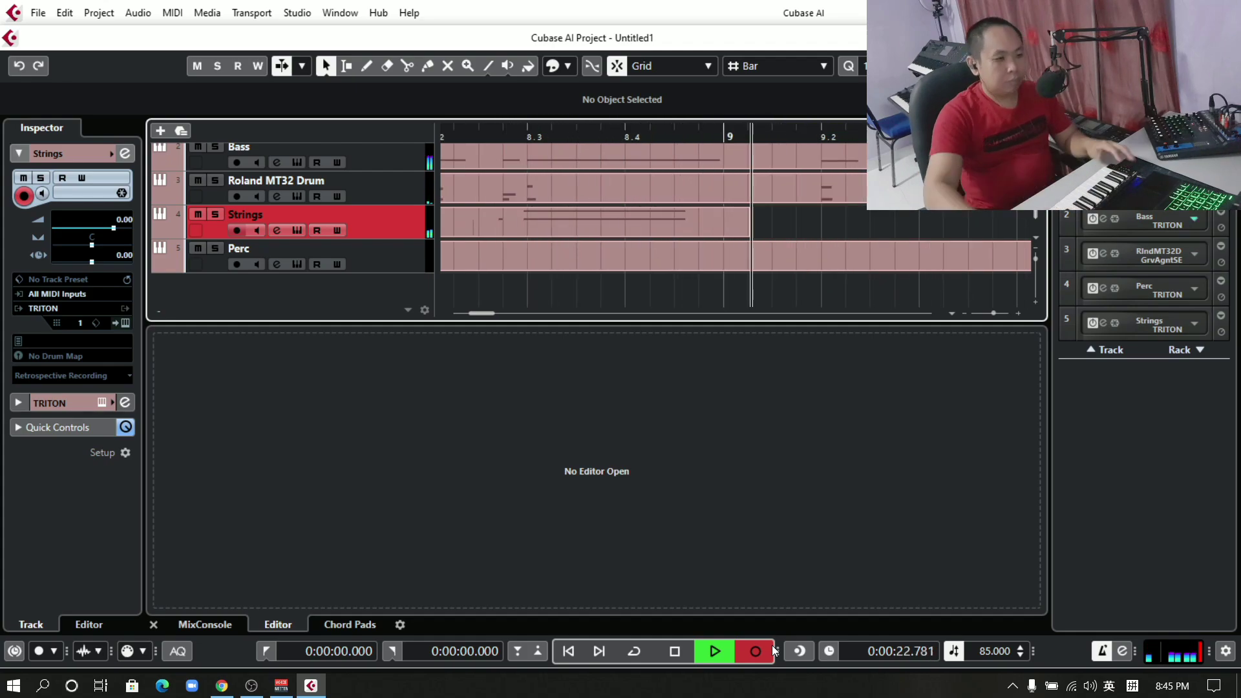
{"action": "key", "text": "space"}
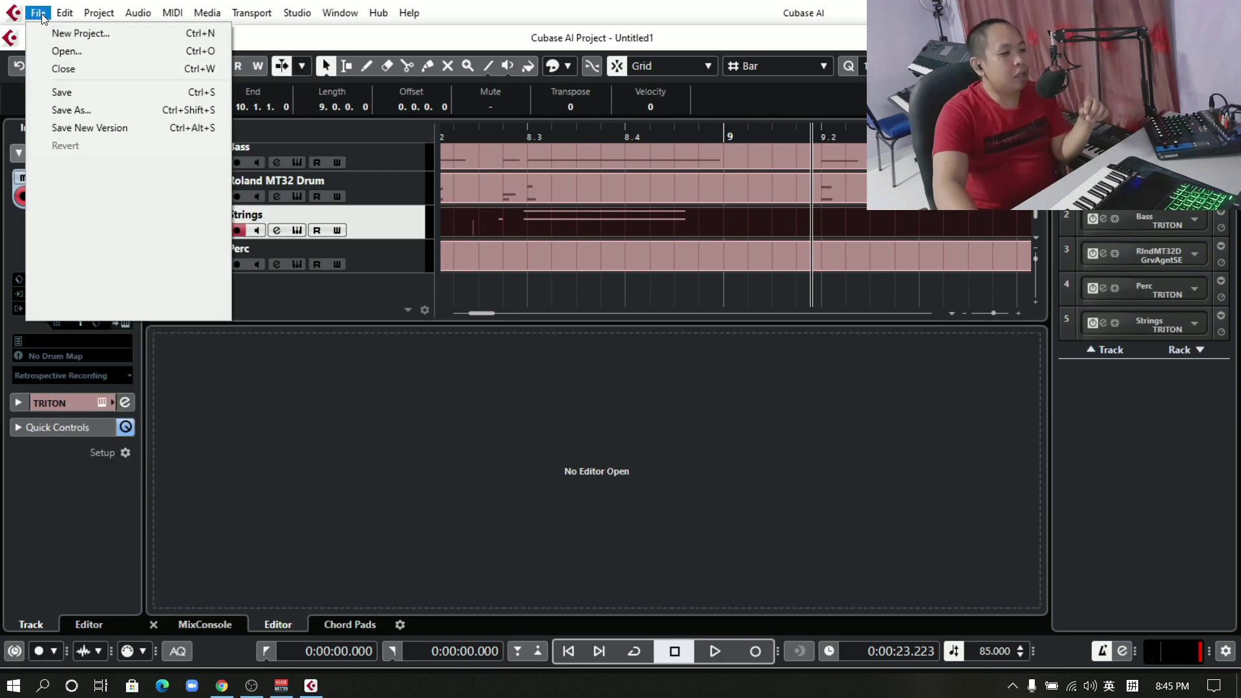
{"action": "left_click", "coordinate": [62, 28]}
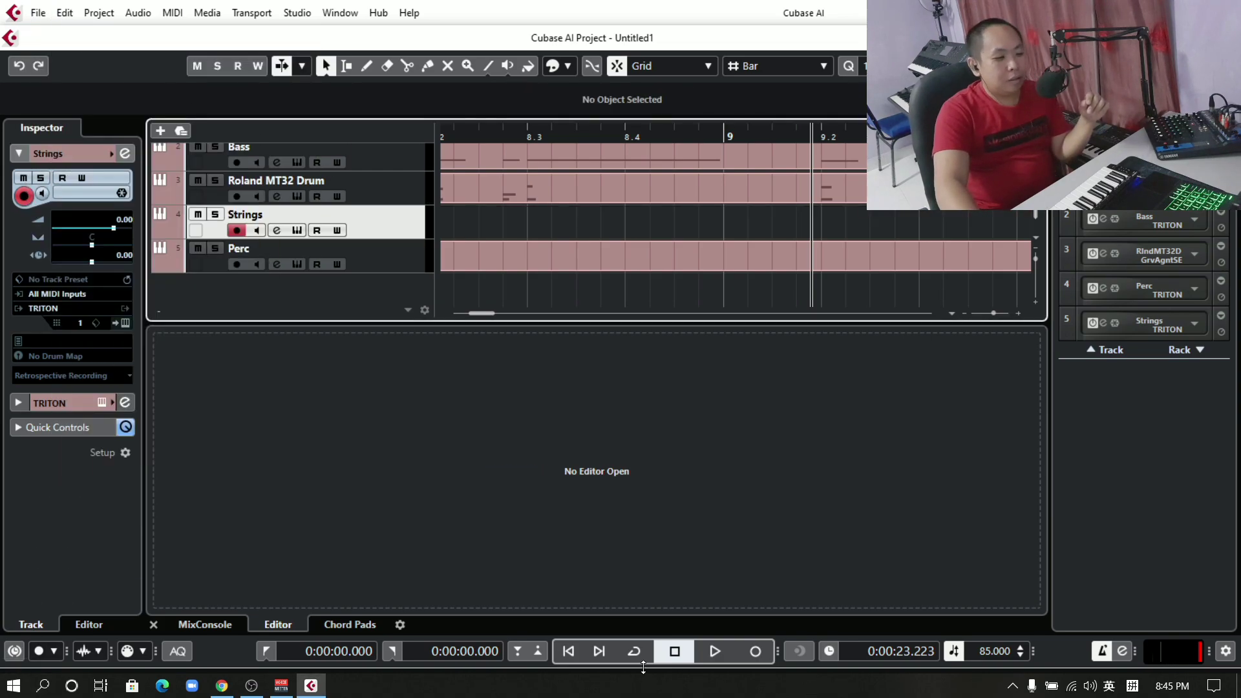
{"action": "left_click", "coordinate": [567, 651]}
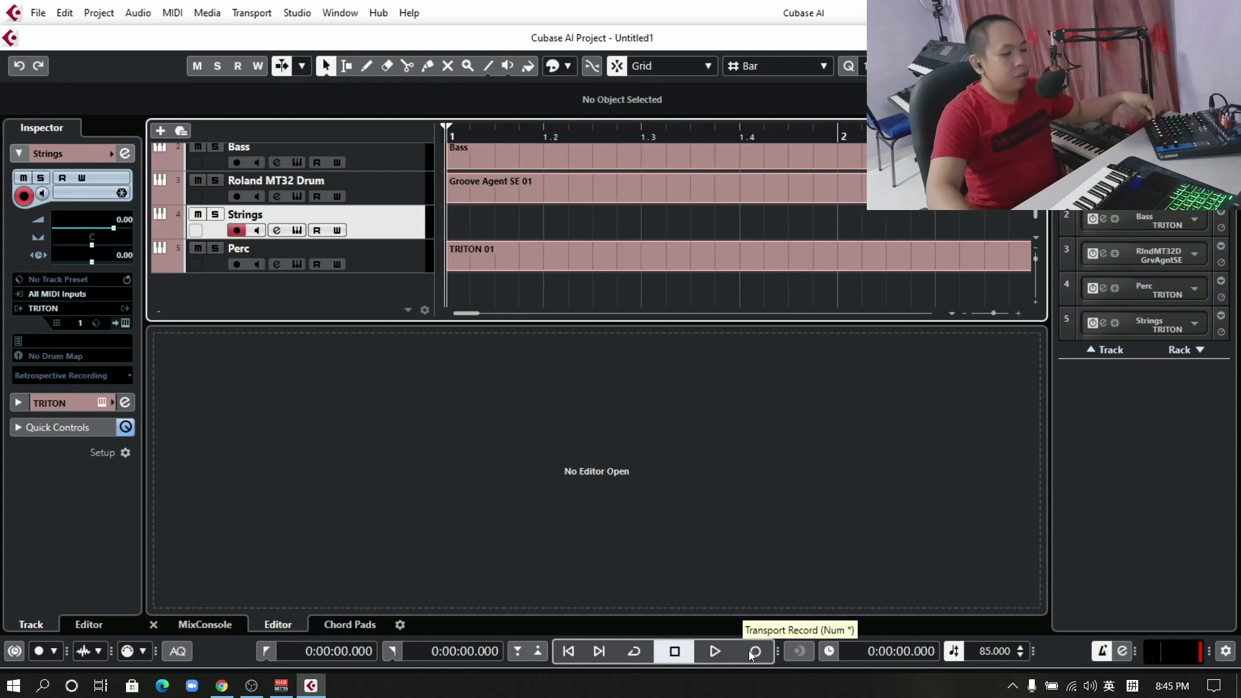
Record the Strings part from the project start into bar 70, stop and return to the start.
{"action": "left_click", "coordinate": [752, 653]}
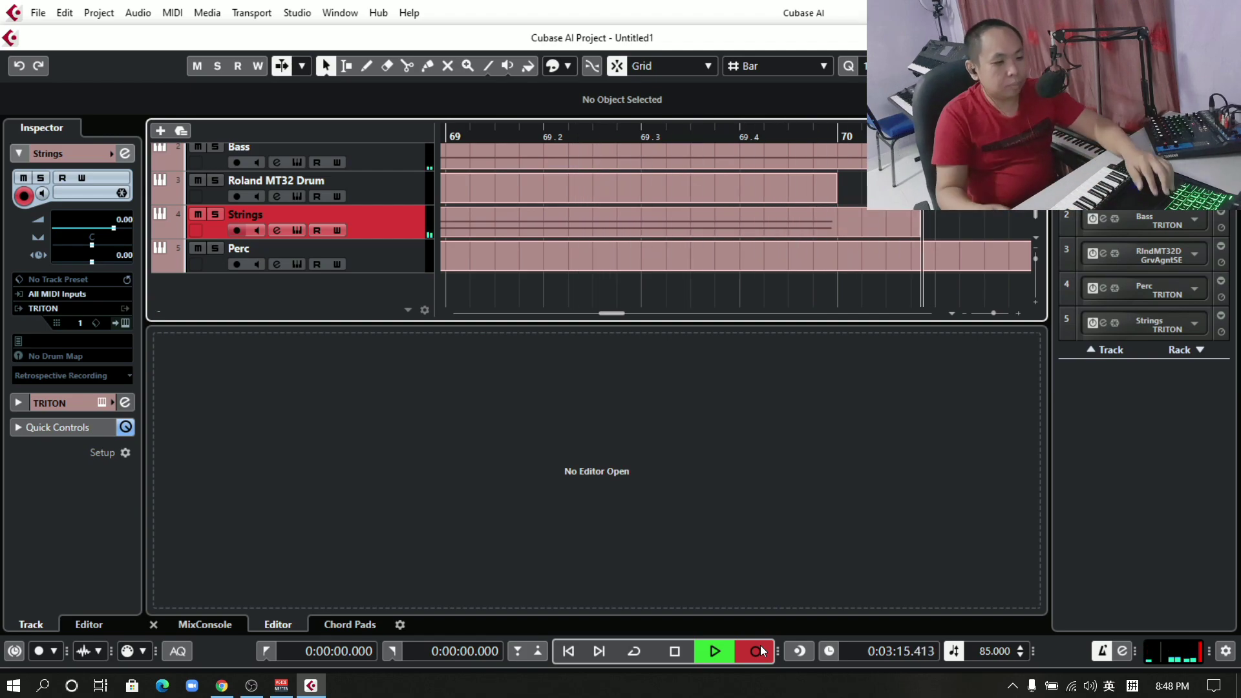
{"action": "key", "text": "space"}
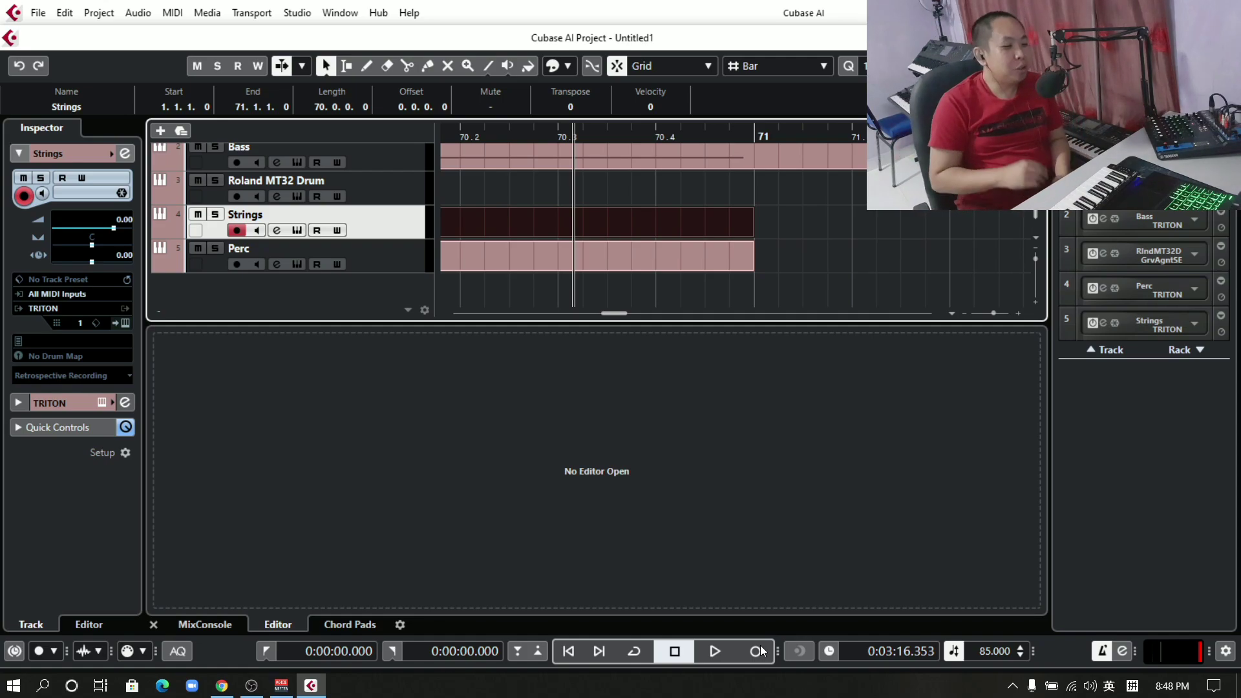
{"action": "left_click", "coordinate": [568, 651]}
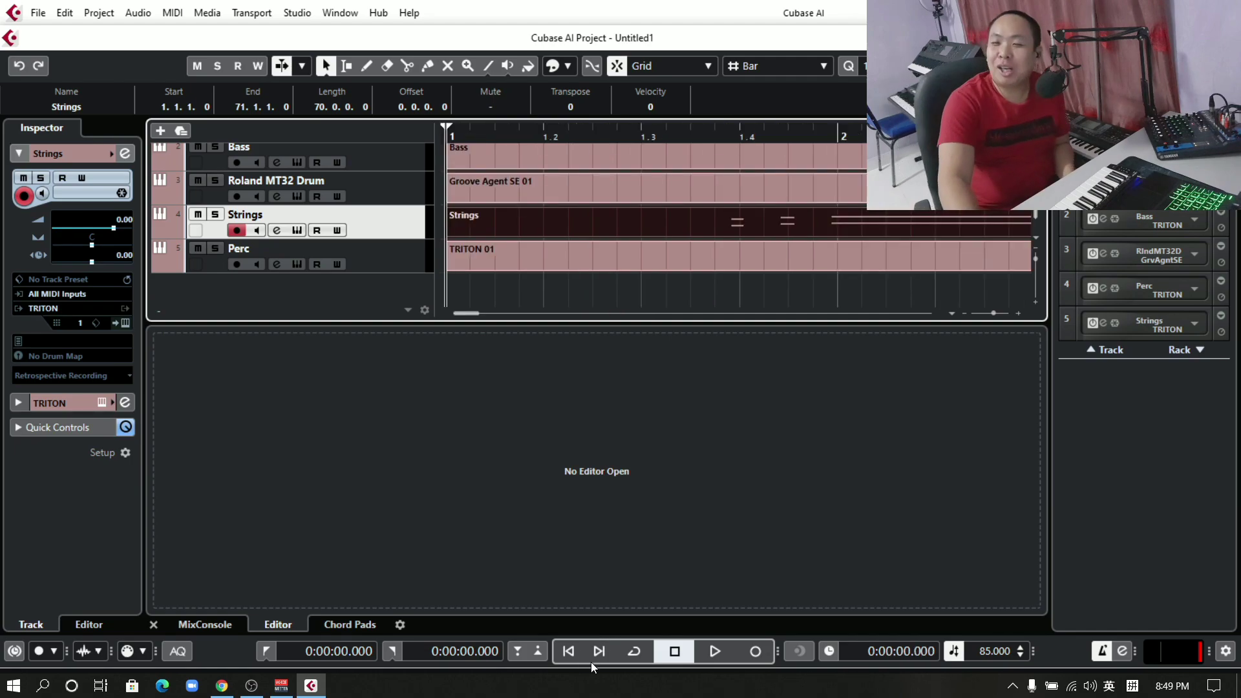
Add one instrument track using the M1 instrument from the Other group, routed to Stereo Out.
{"action": "right_click", "coordinate": [279, 290]}
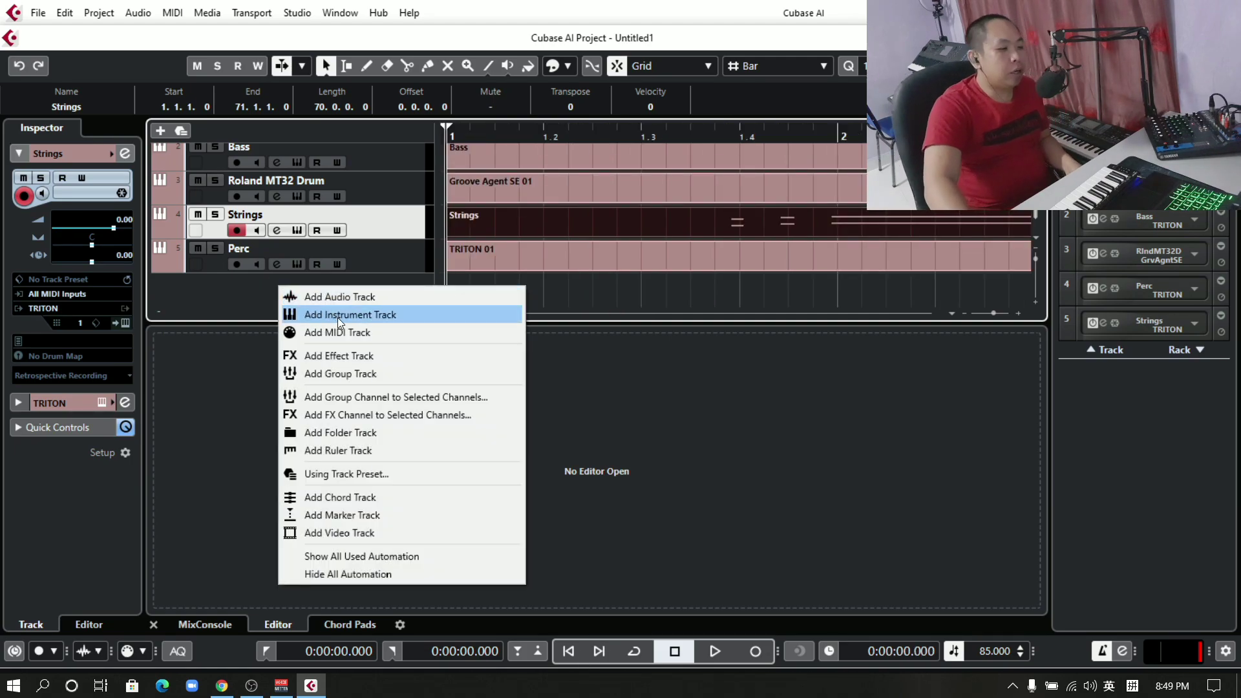
{"action": "left_click", "coordinate": [338, 316]}
{"action": "left_click", "coordinate": [656, 343]}
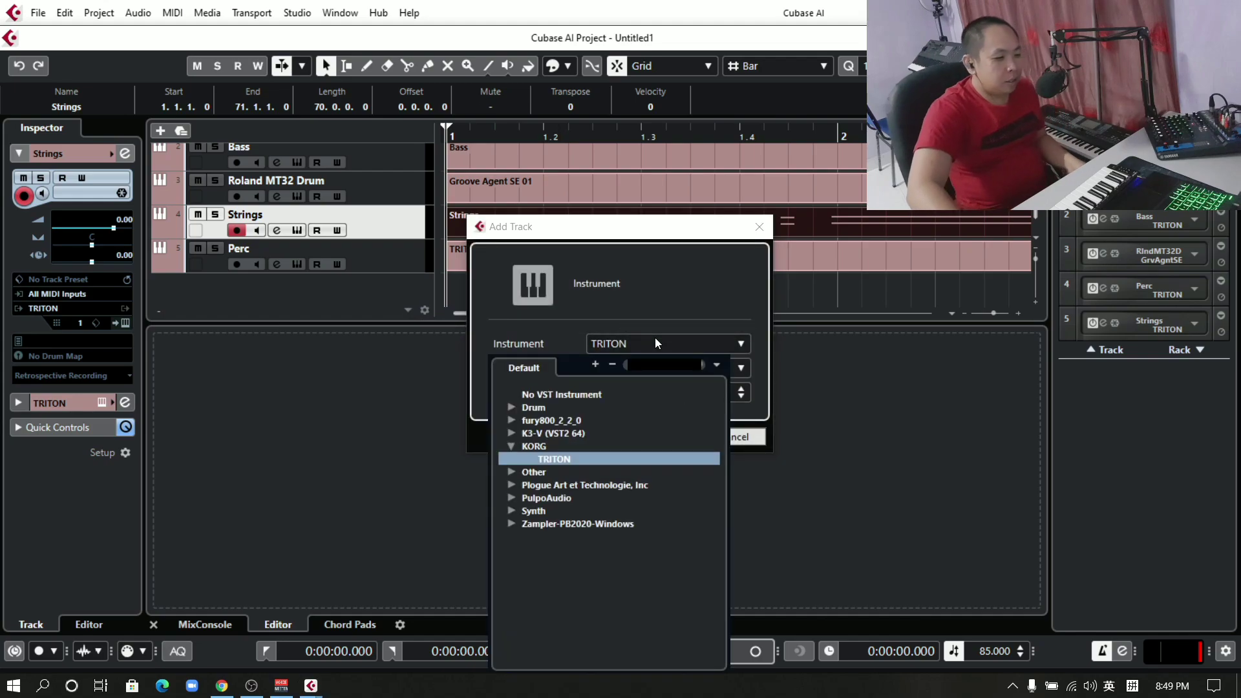
{"action": "double_click", "coordinate": [541, 446]}
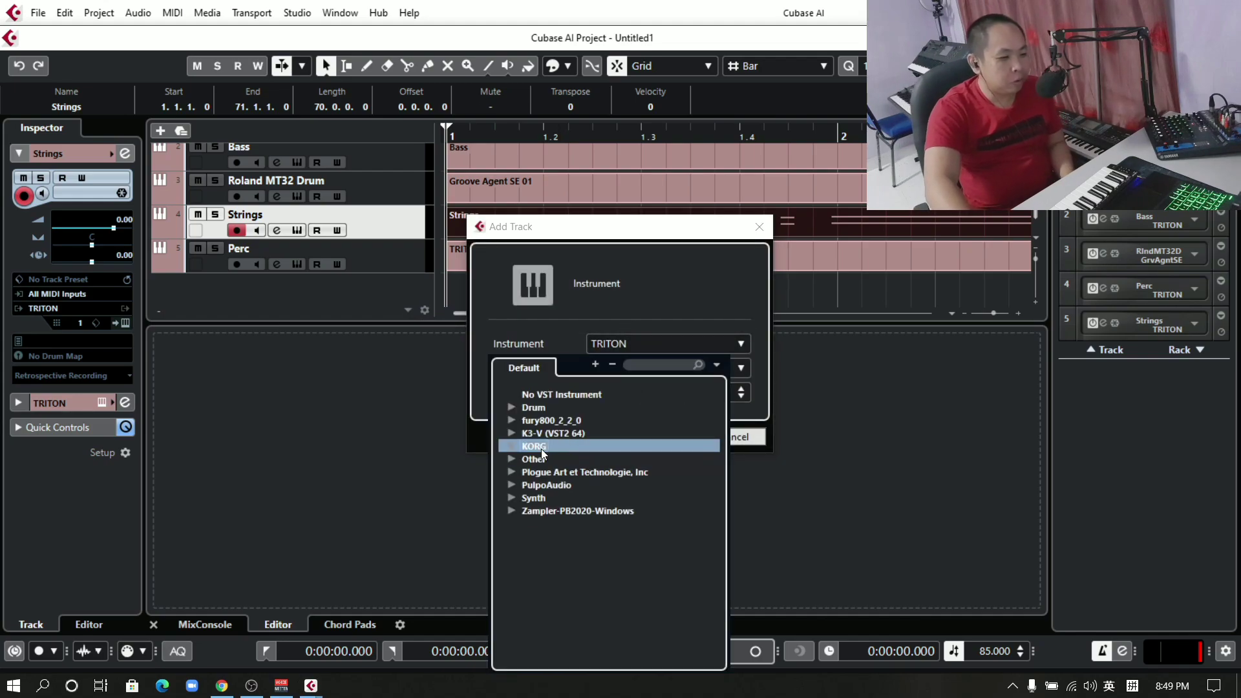
{"action": "double_click", "coordinate": [537, 460]}
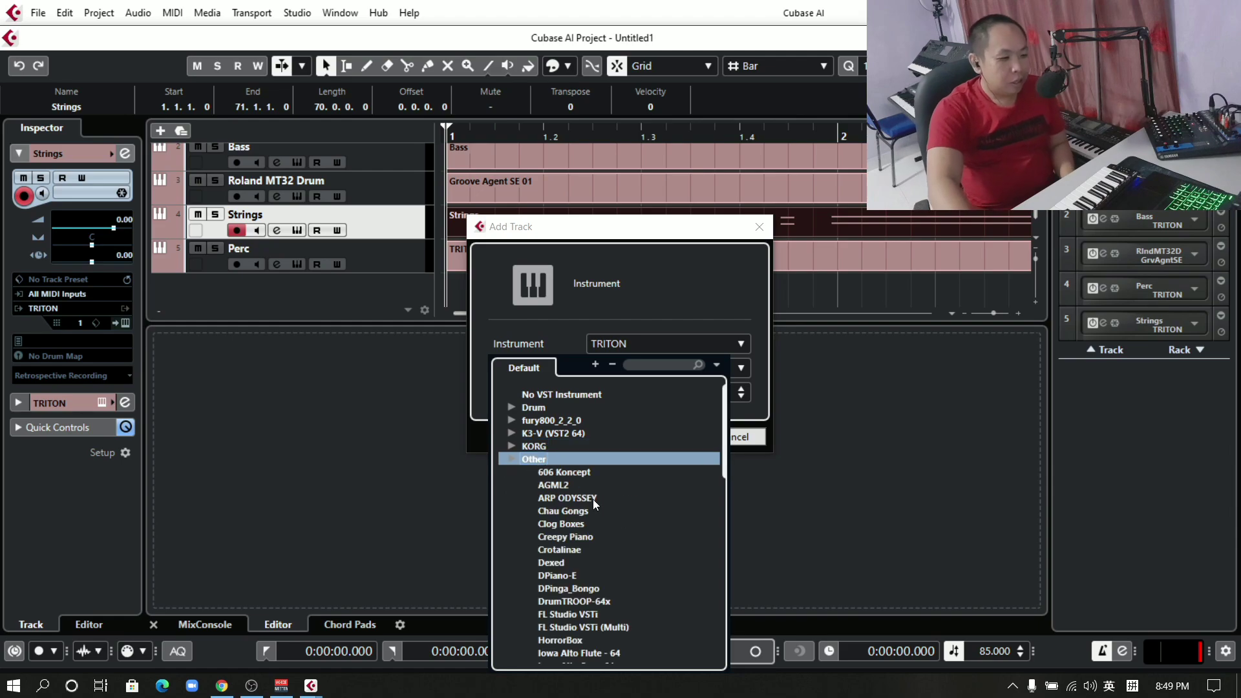
{"action": "scroll", "coordinate": [724, 497], "scroll_direction": "down", "scroll_amount": 1}
{"action": "scroll", "coordinate": [724, 496], "scroll_direction": "down", "scroll_amount": 1}
{"action": "scroll", "coordinate": [693, 494], "scroll_direction": "down", "scroll_amount": 2}
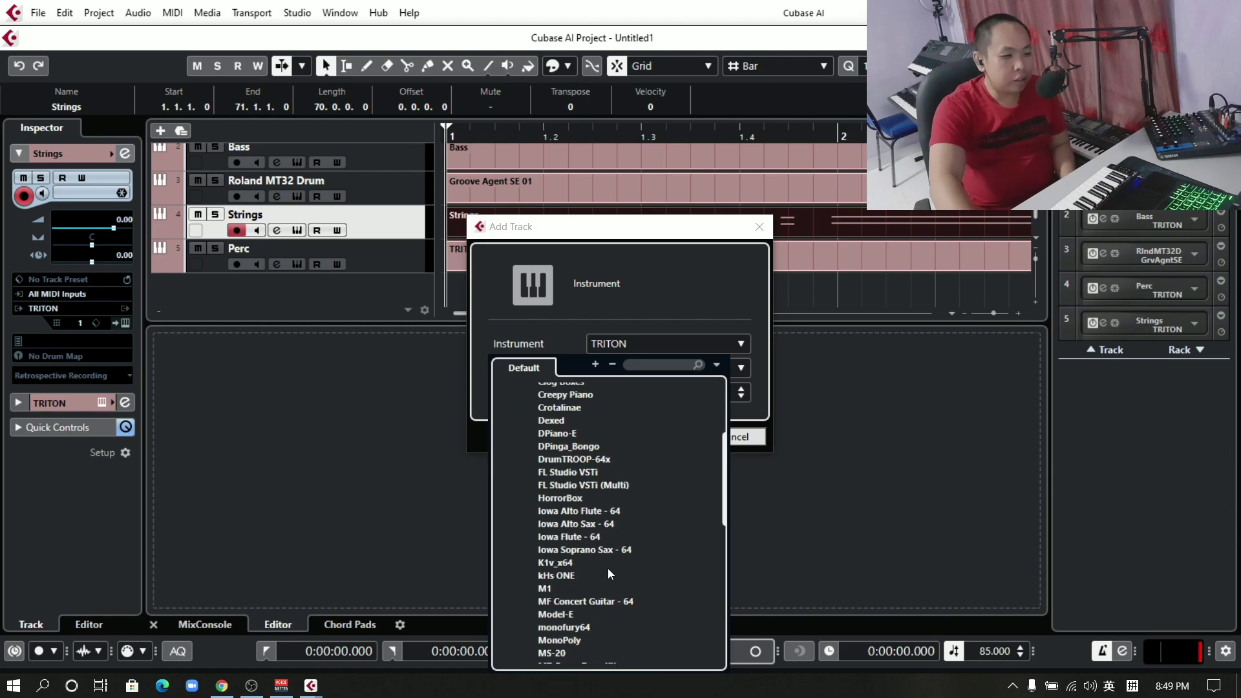
{"action": "left_click", "coordinate": [549, 587]}
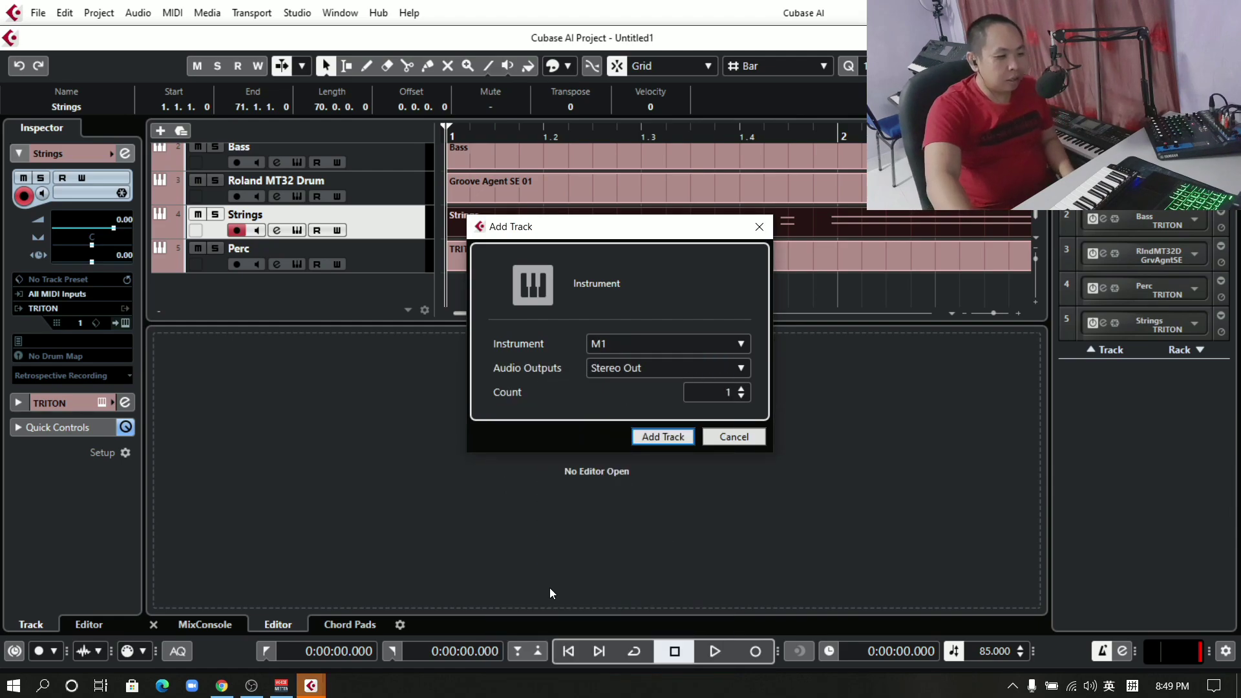
{"action": "left_click", "coordinate": [678, 441]}
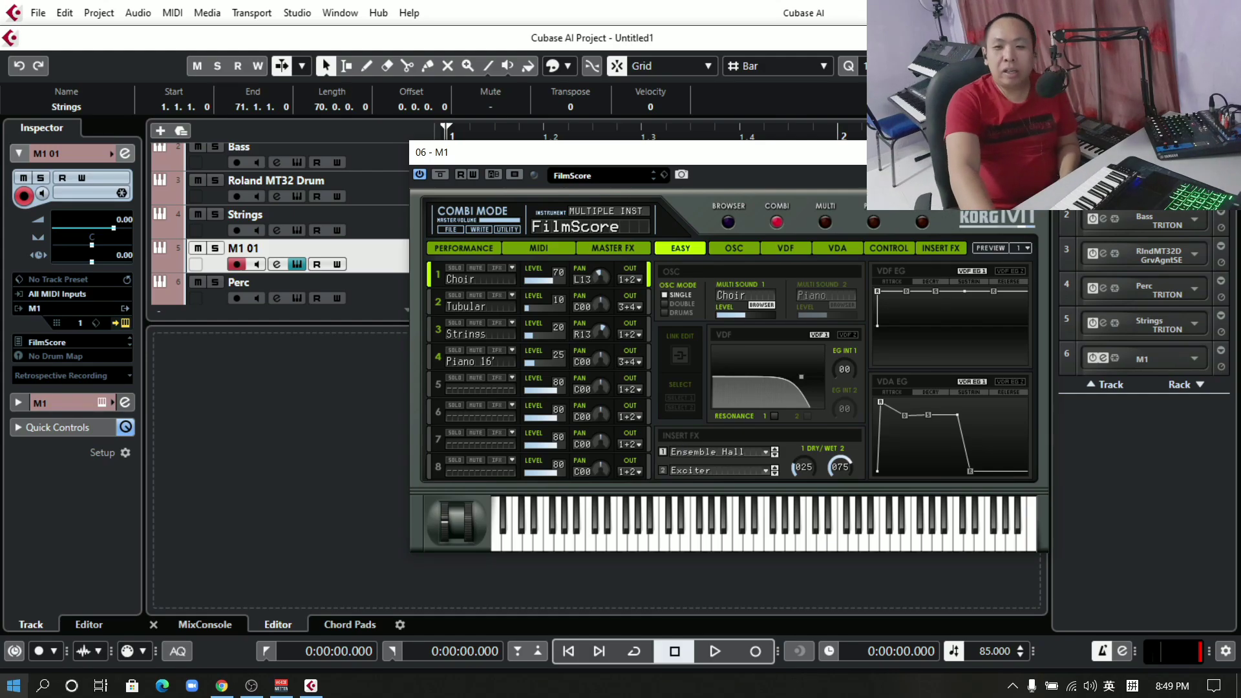
Switch the M1 instrument to Multi mode.
{"action": "left_click", "coordinate": [825, 223]}
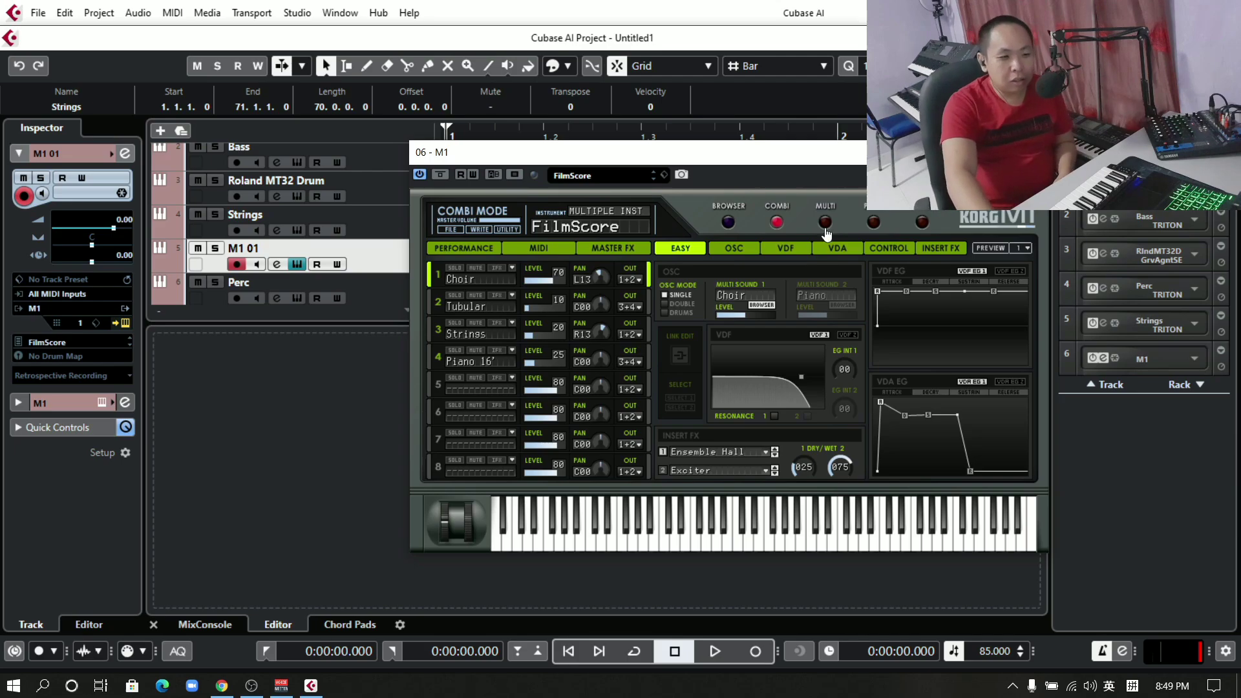
Switch the M1 to Multi mode and load the Strings program from the strings instrument category.
{"action": "left_click", "coordinate": [729, 223]}
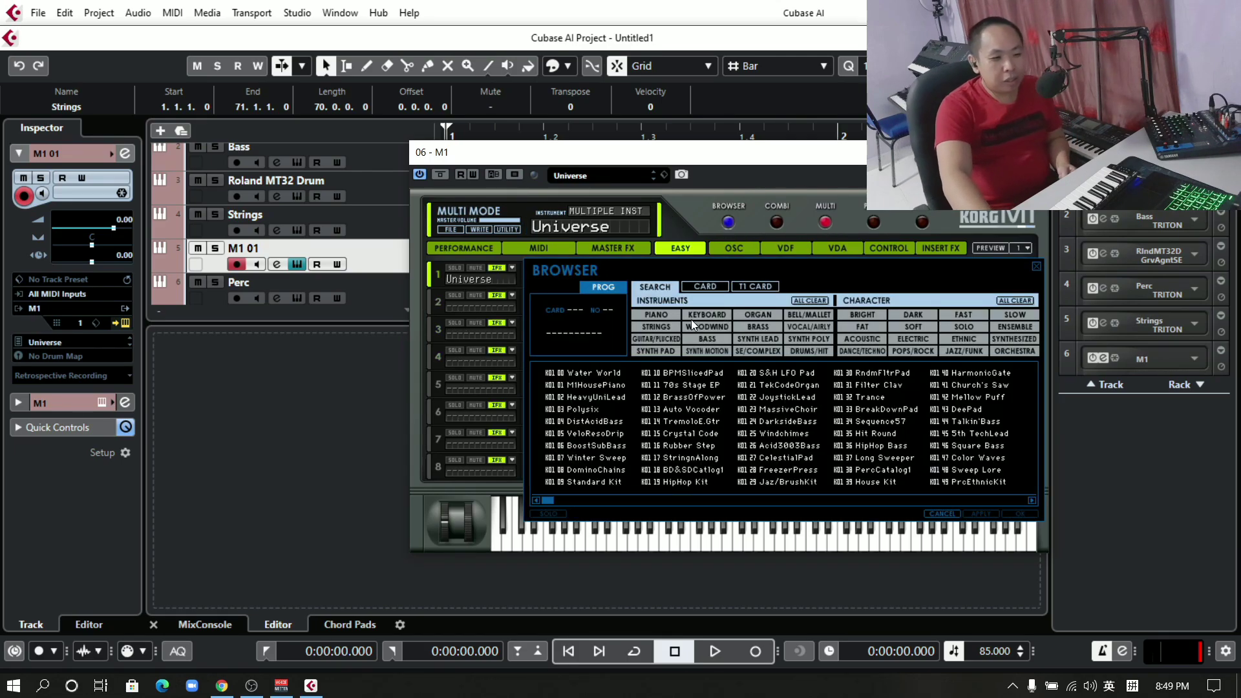
{"action": "left_click", "coordinate": [660, 327]}
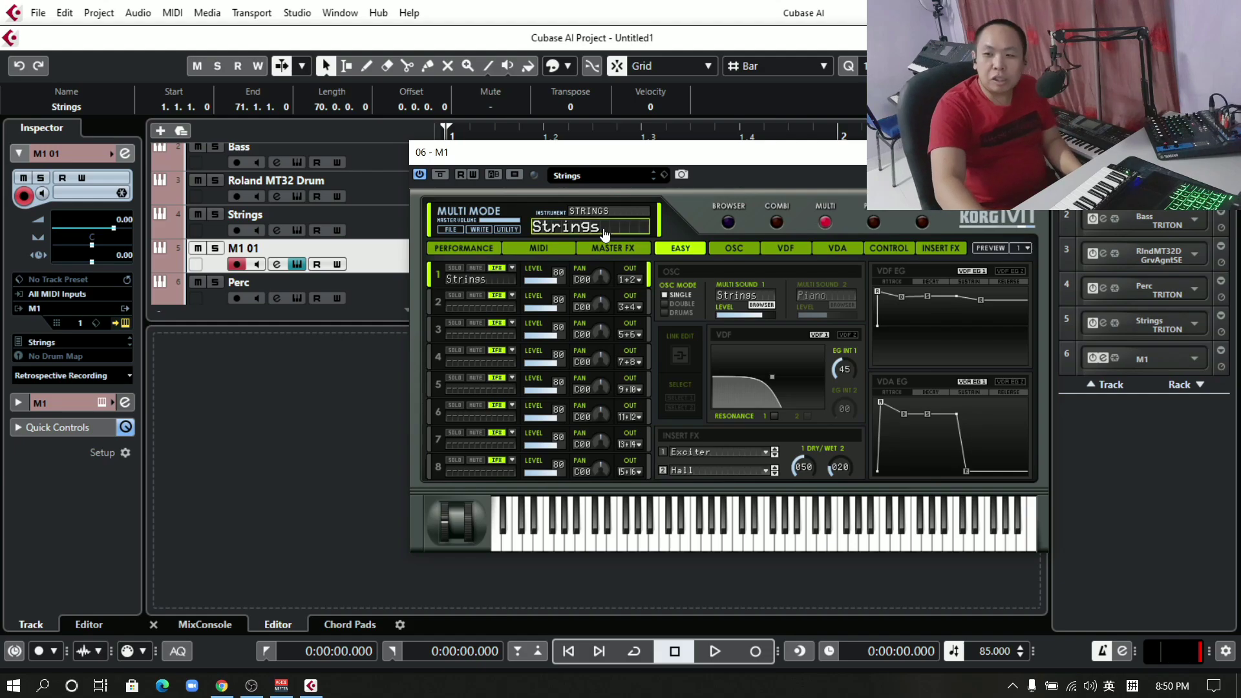
Filter the M1 program browser to woodwind instruments and load the M01 18 Flute program in Multi mode.
{"action": "left_click", "coordinate": [728, 223]}
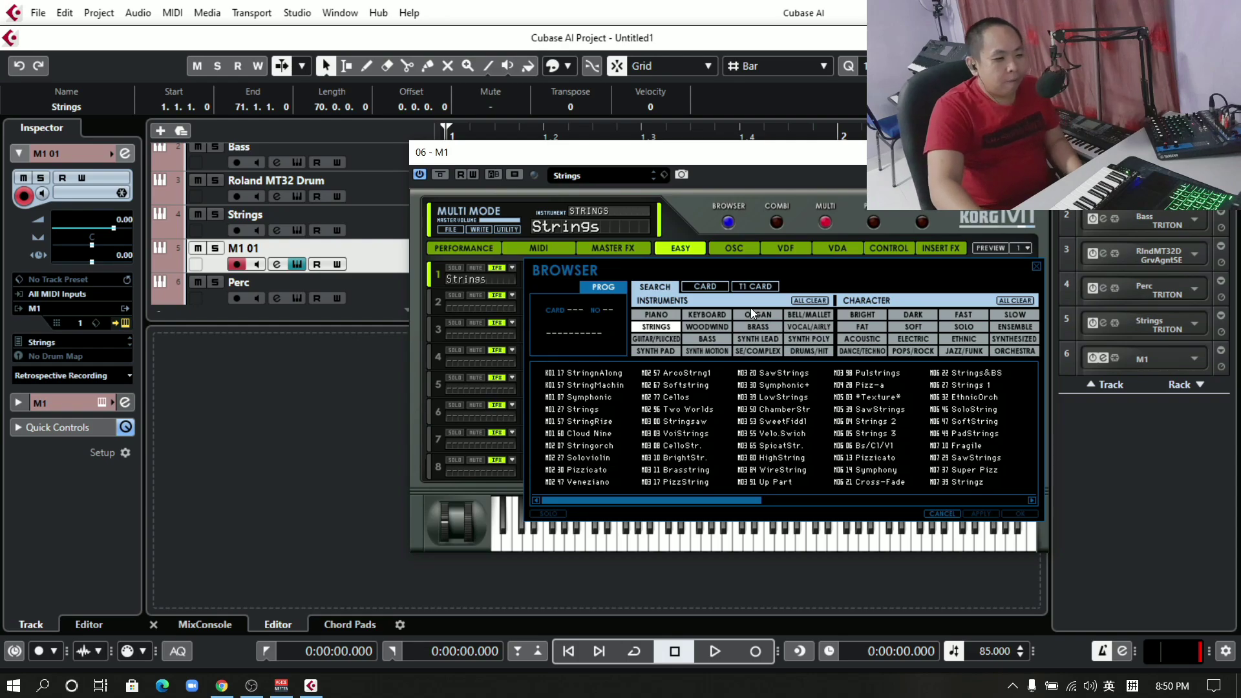
{"action": "left_click", "coordinate": [719, 324]}
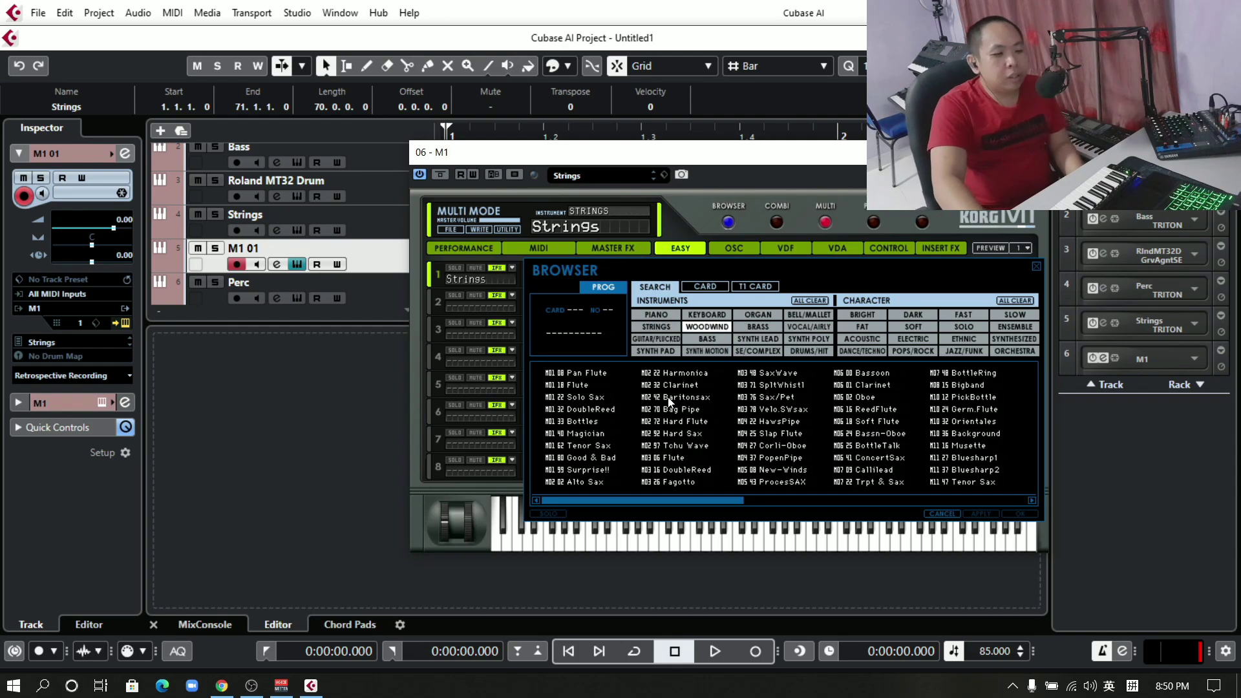
{"action": "left_click", "coordinate": [586, 386]}
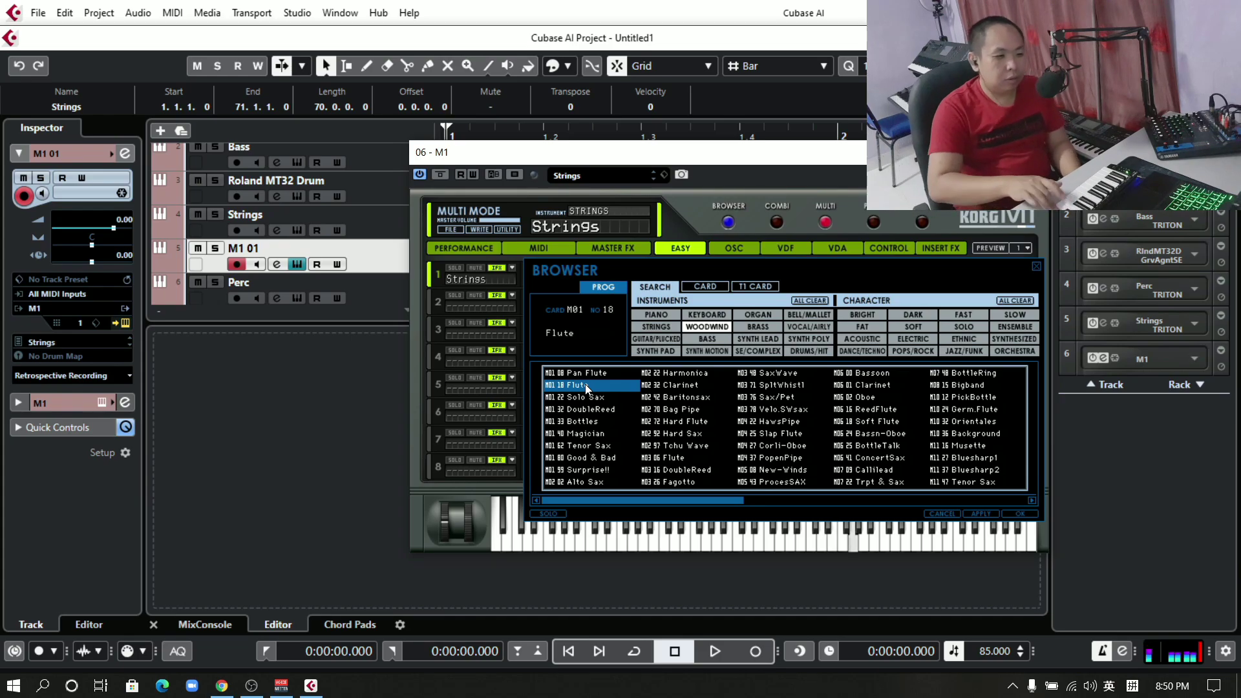
{"action": "double_click", "coordinate": [565, 386]}
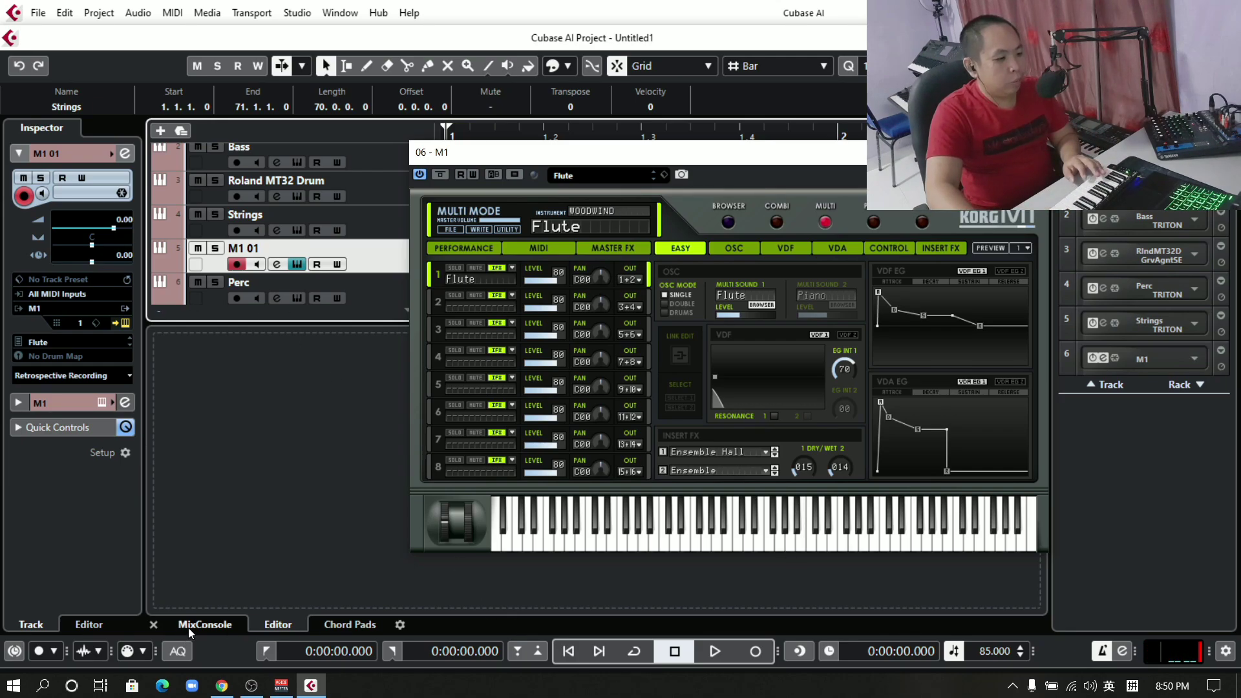
Switch the M1 to Prog mode, load the M01 18 Flute program and set its first insert effect's dry/wet to 45.
{"action": "left_click", "coordinate": [921, 224]}
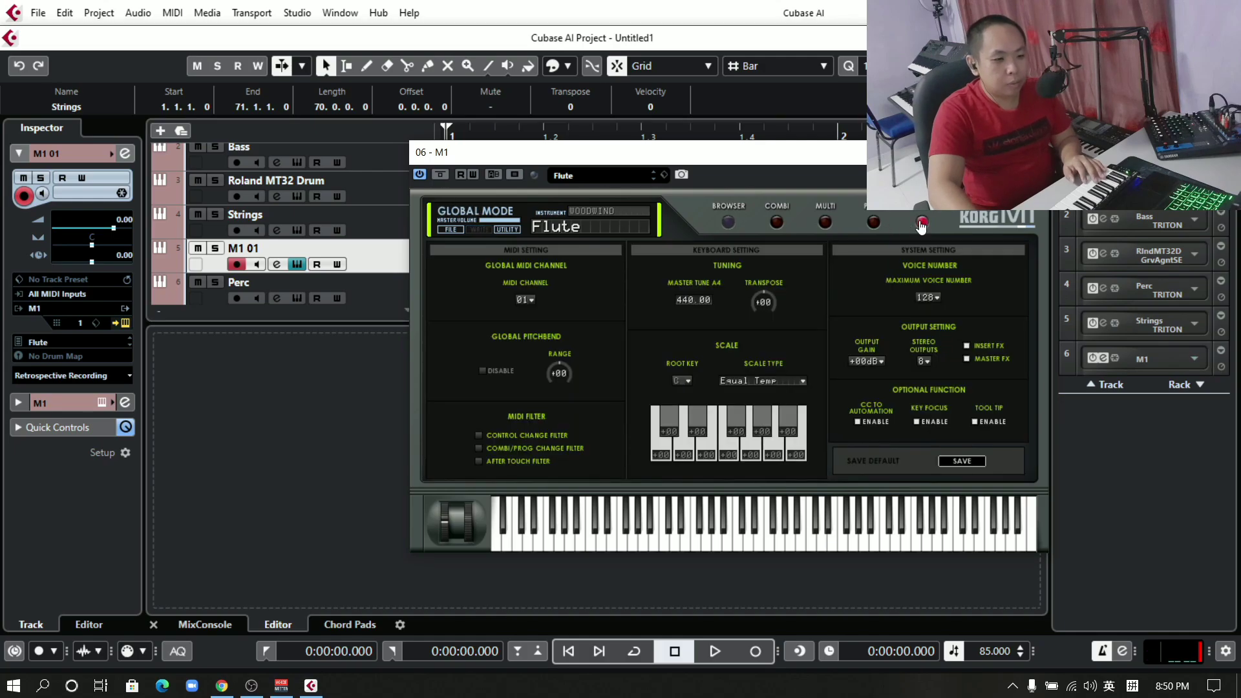
{"action": "left_click", "coordinate": [876, 223]}
{"action": "left_click", "coordinate": [727, 222]}
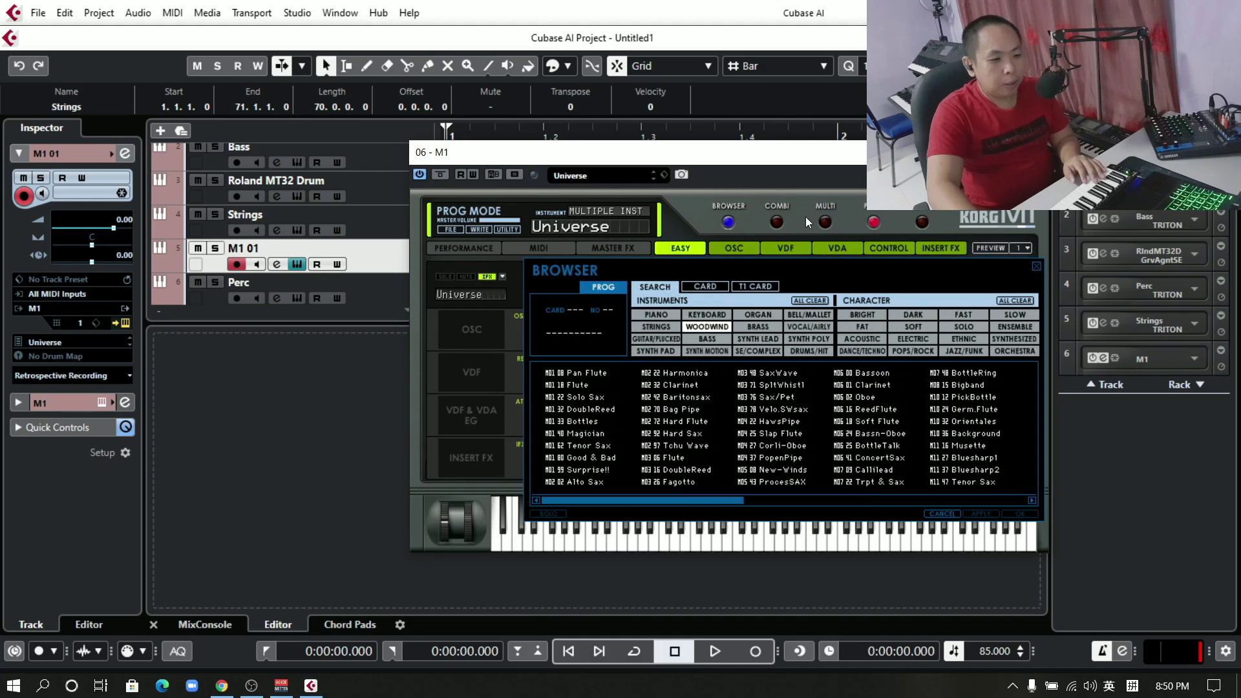
{"action": "left_click", "coordinate": [874, 223]}
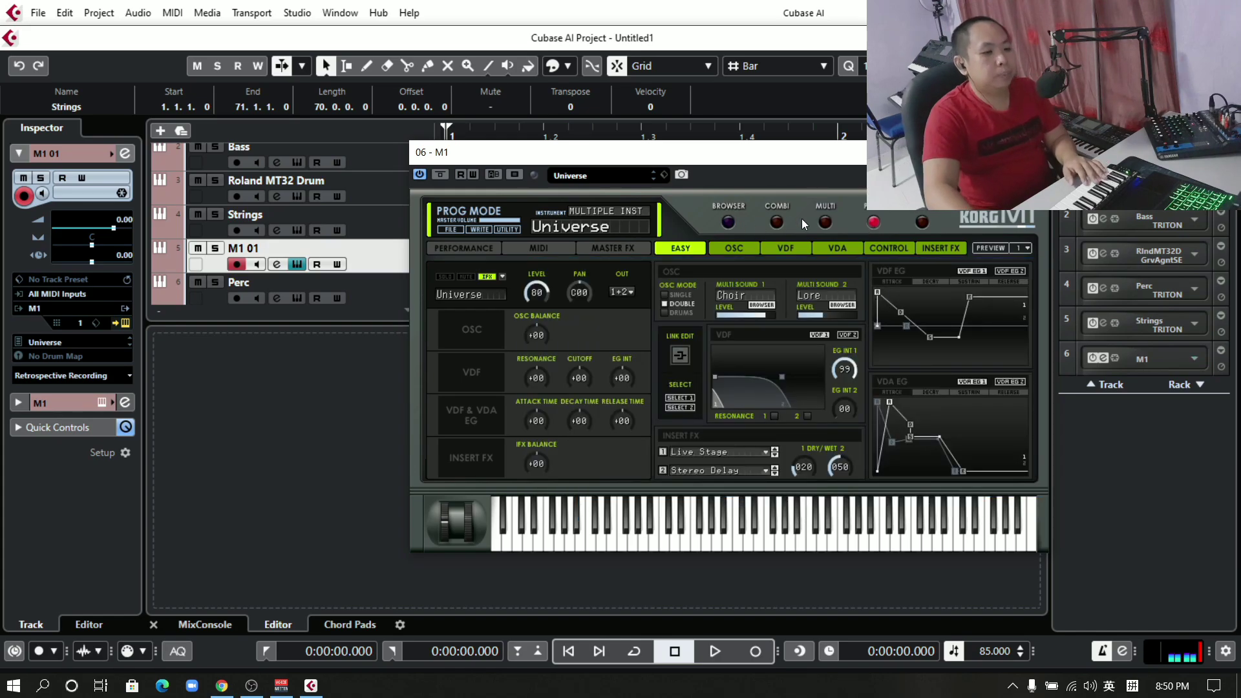
{"action": "left_click", "coordinate": [727, 222]}
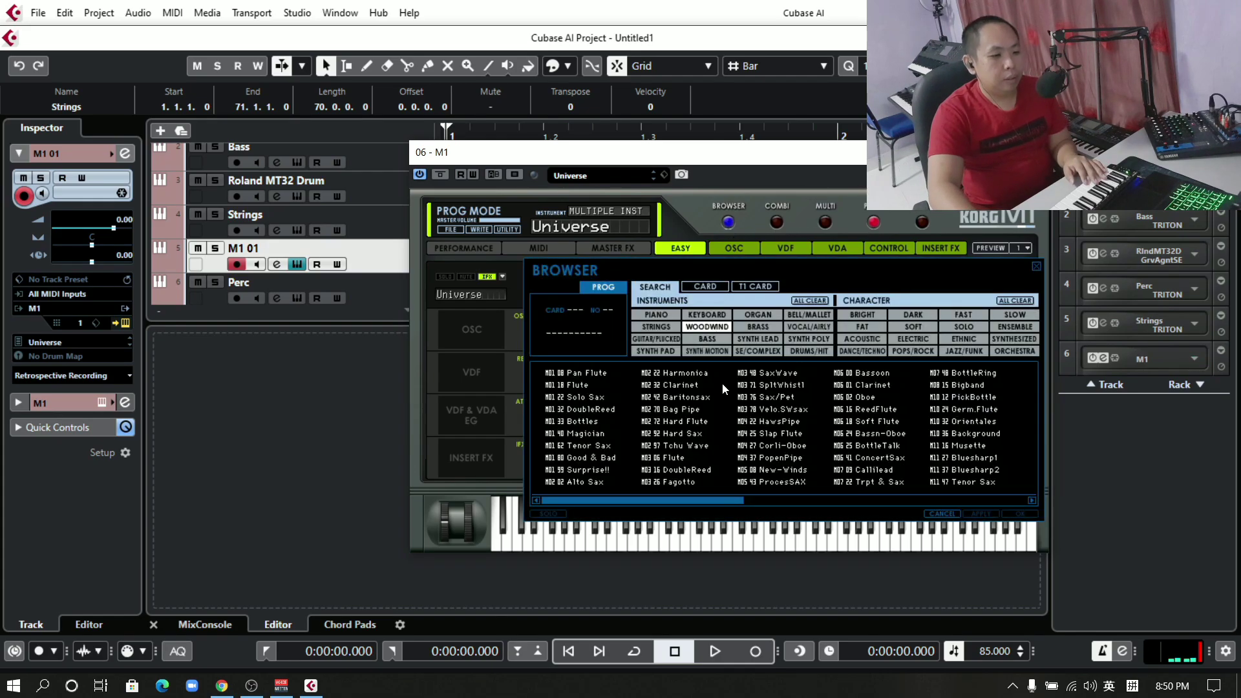
{"action": "double_click", "coordinate": [615, 386]}
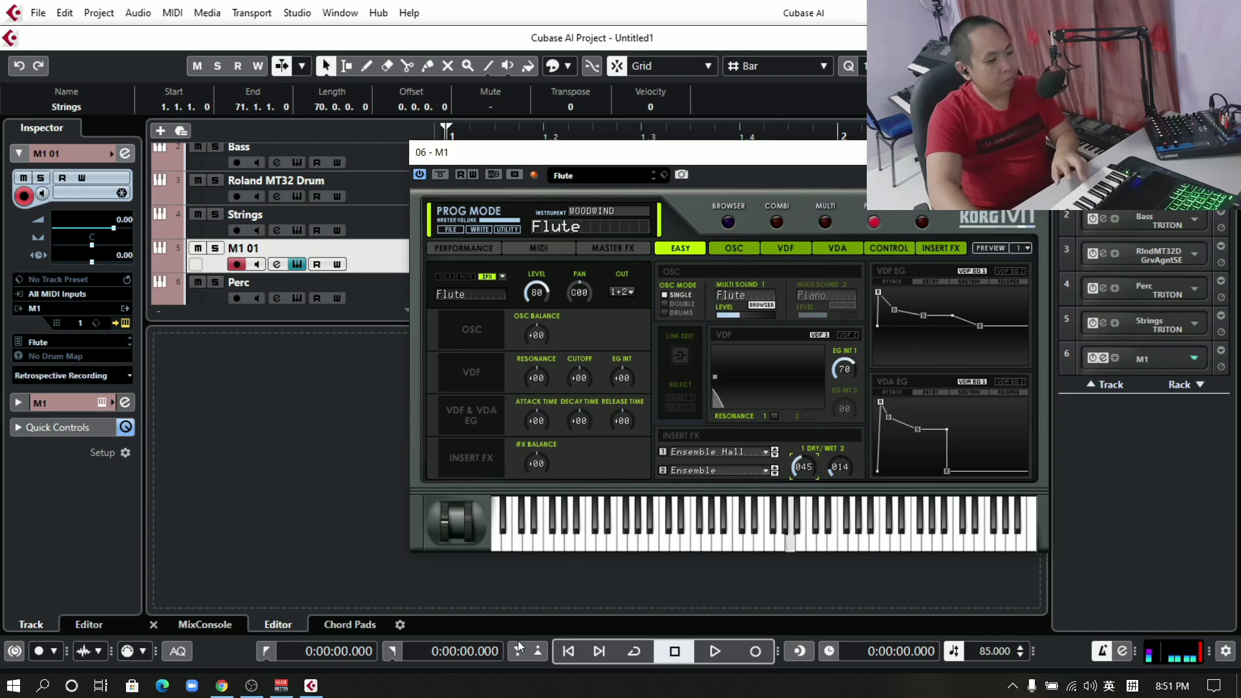
Close the M1 instrument window and set the M1 01 track's mixer volume to 5.35 and its pan to L72.
{"action": "left_click", "coordinate": [205, 626]}
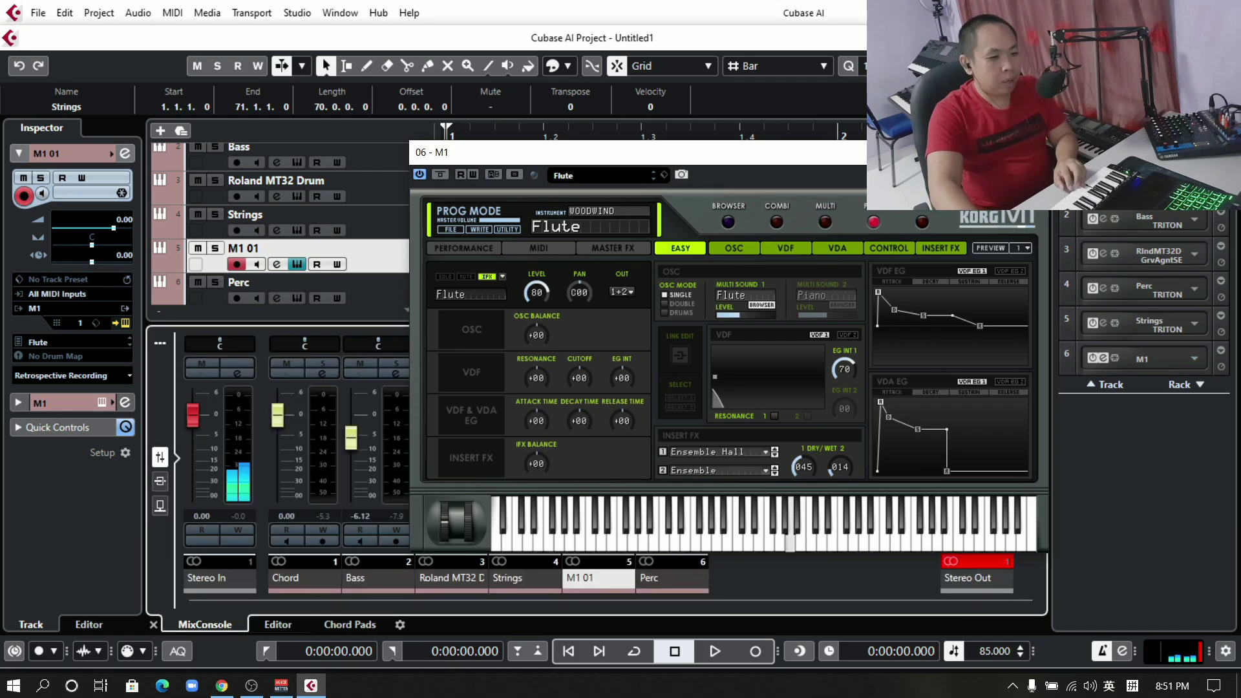
{"action": "key", "text": "ctrl+w"}
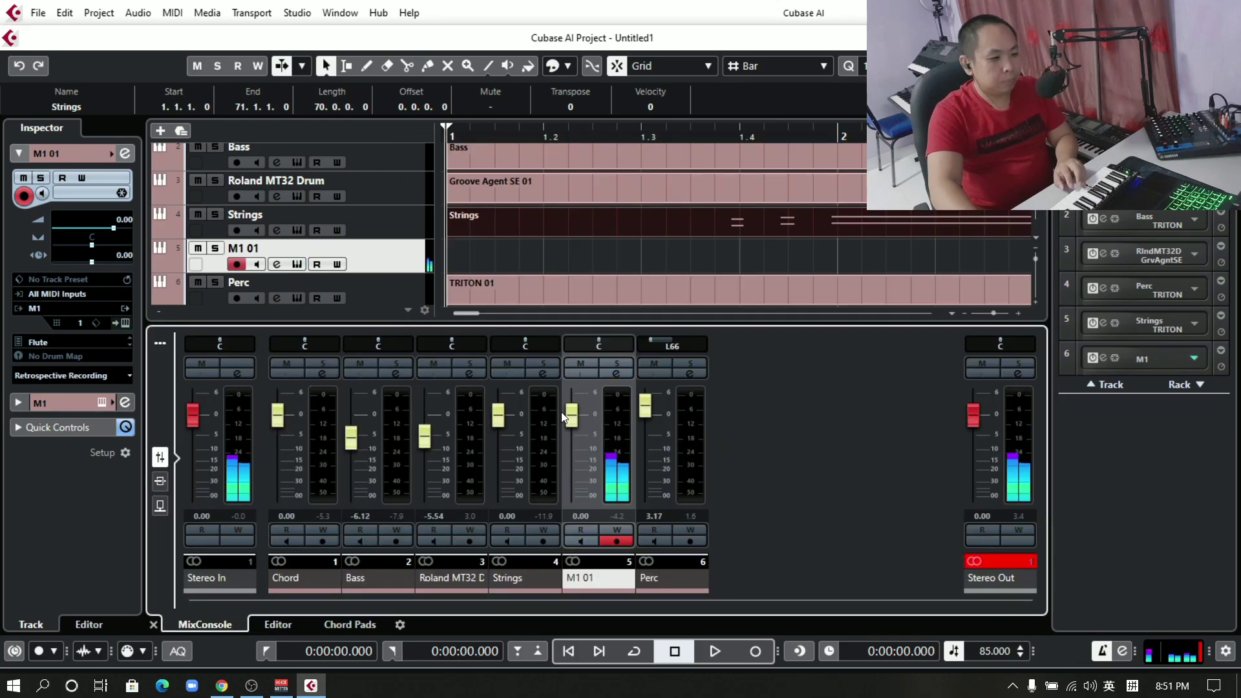
{"action": "left_click_drag", "start_coordinate": [563, 412], "coordinate": [575, 389]}
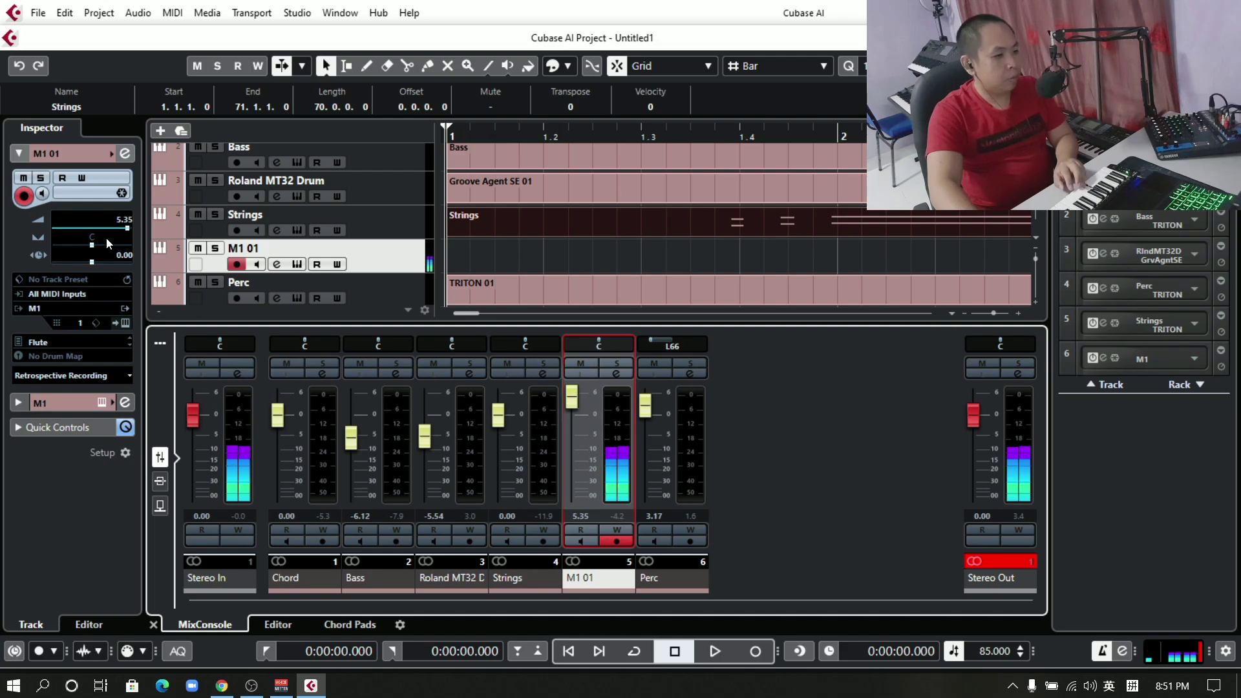
{"action": "left_click_drag", "start_coordinate": [108, 243], "coordinate": [91, 249]}
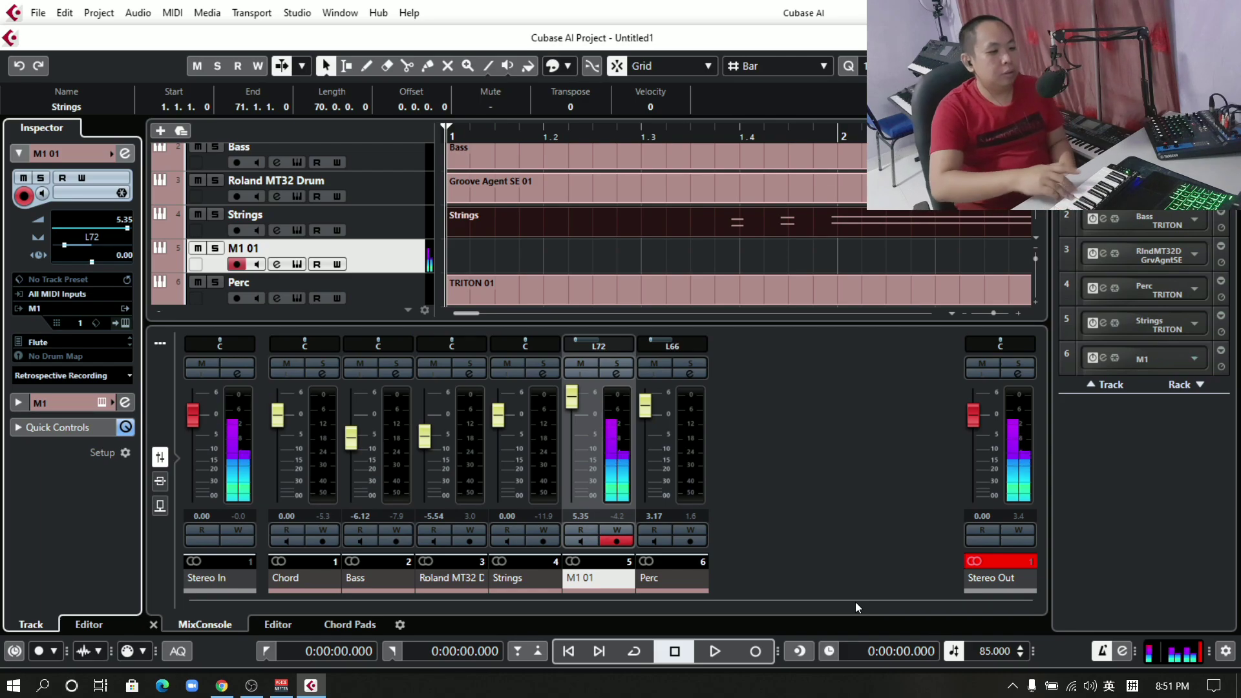
Record a flute take on the M1 01 track from the project start into bar 14, and undo the recording.
{"action": "left_click", "coordinate": [757, 649]}
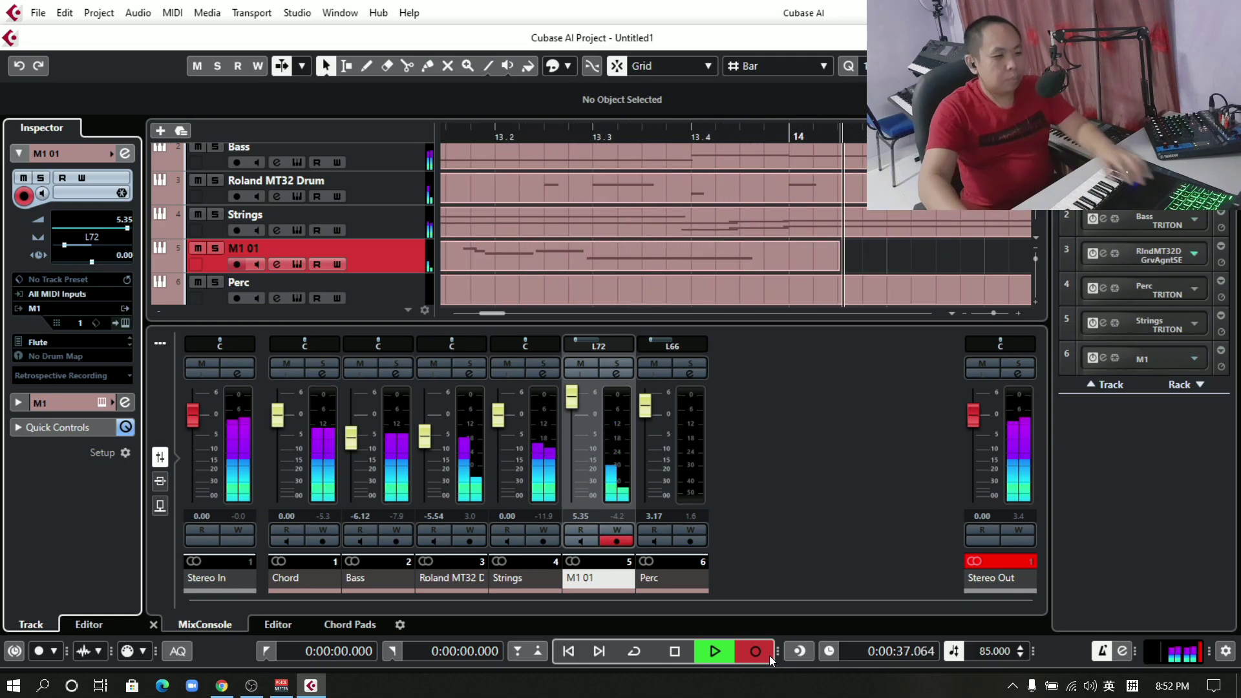
{"action": "key", "text": "space"}
{"action": "scroll", "coordinate": [863, 255], "scroll_direction": "right", "scroll_amount": 3}
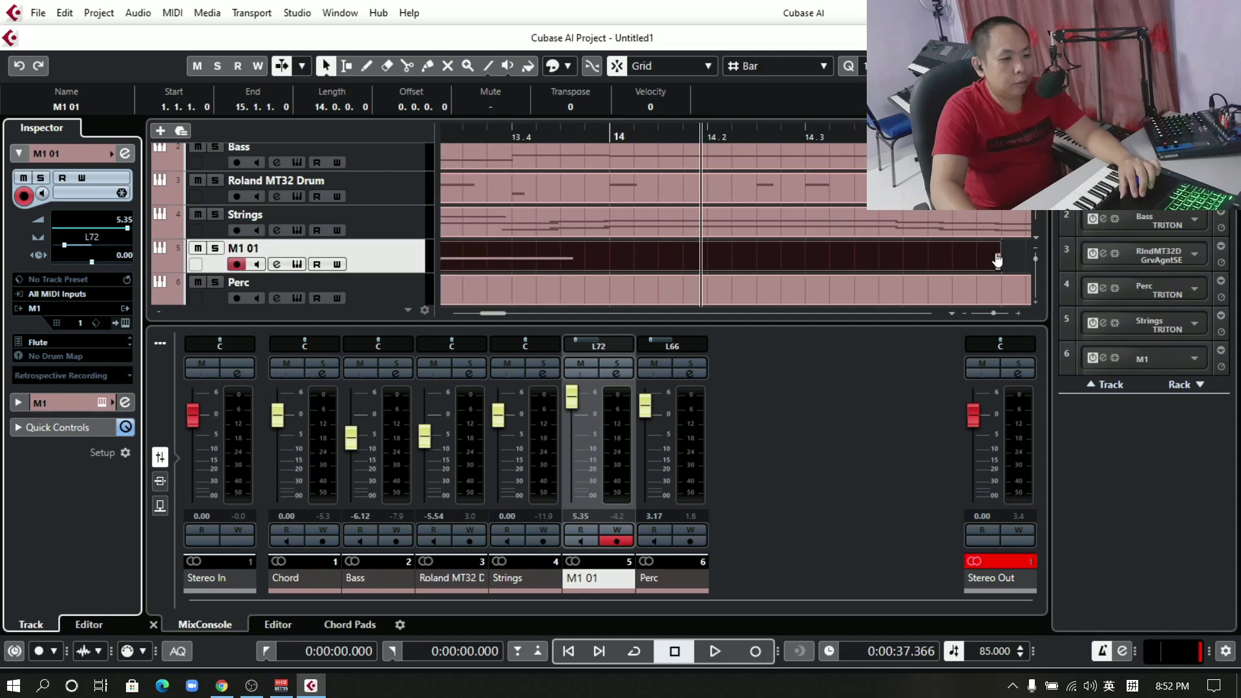
{"action": "scroll", "coordinate": [813, 261], "scroll_direction": "left", "scroll_amount": 3}
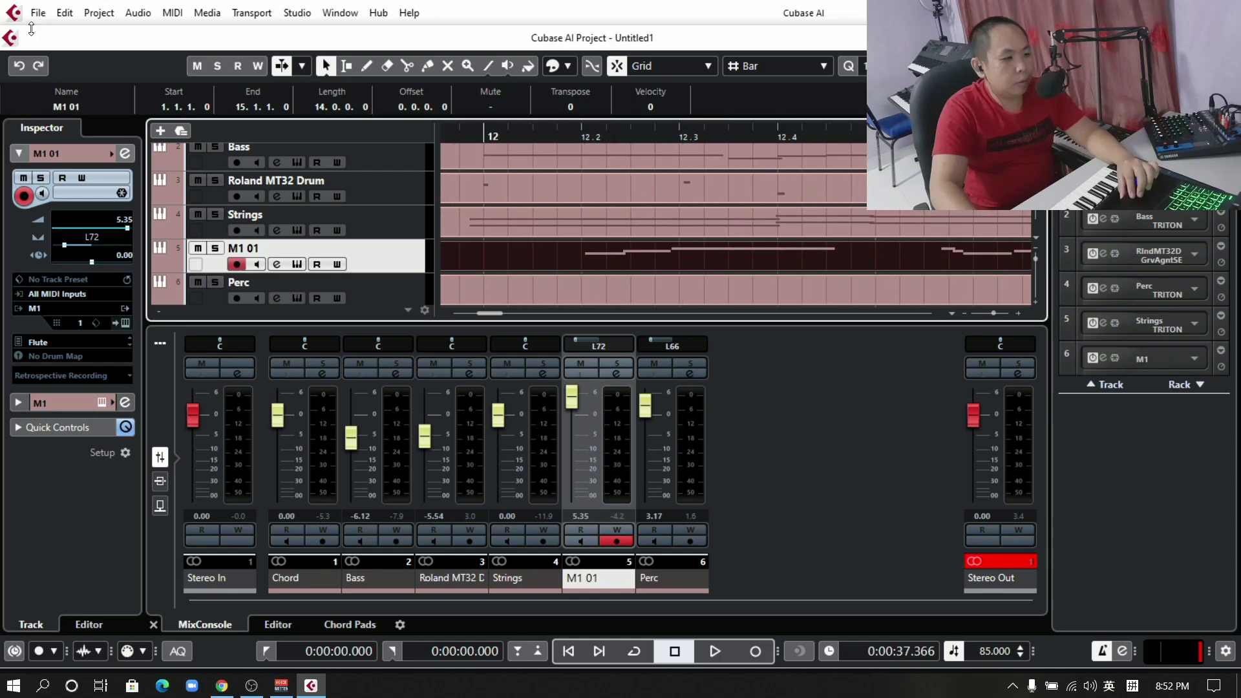
{"action": "left_click", "coordinate": [65, 15]}
{"action": "left_click", "coordinate": [87, 35]}
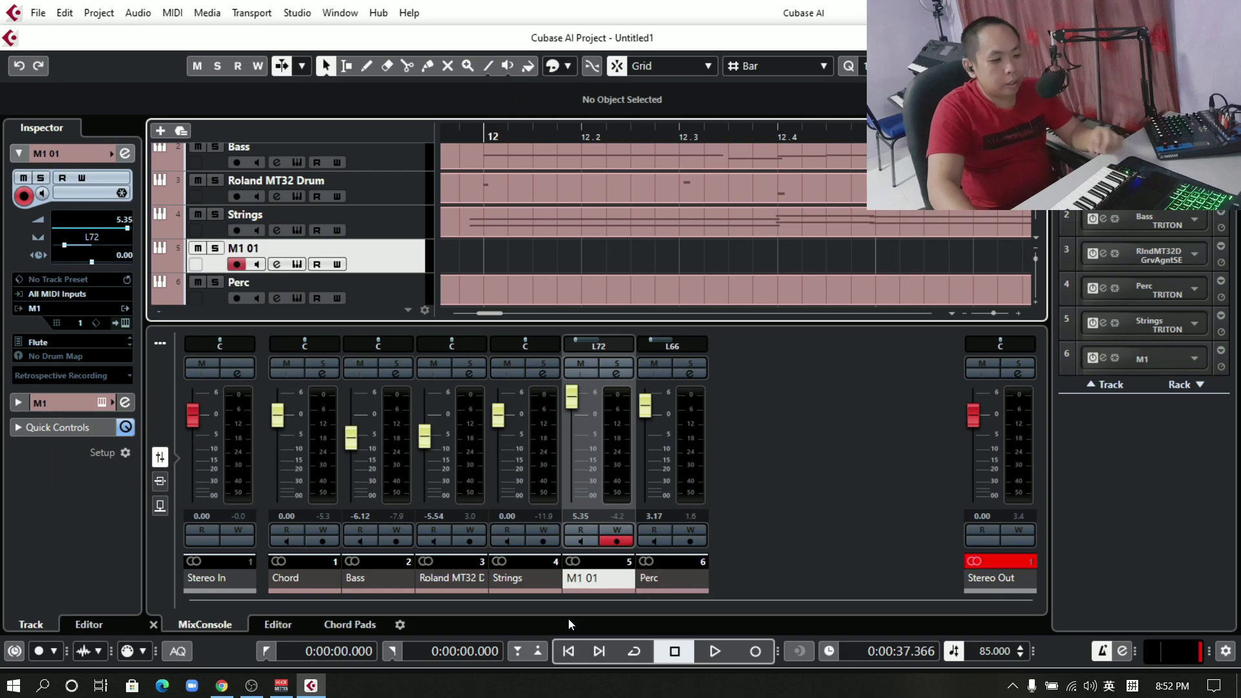
Boost the M1 equalizer 20.0 dB at 3180 Hz, 14.7 dB at 587 Hz and 15.3 dB at 1752 Hz, and set track volume to -5.54.
{"action": "key", "text": "Home"}
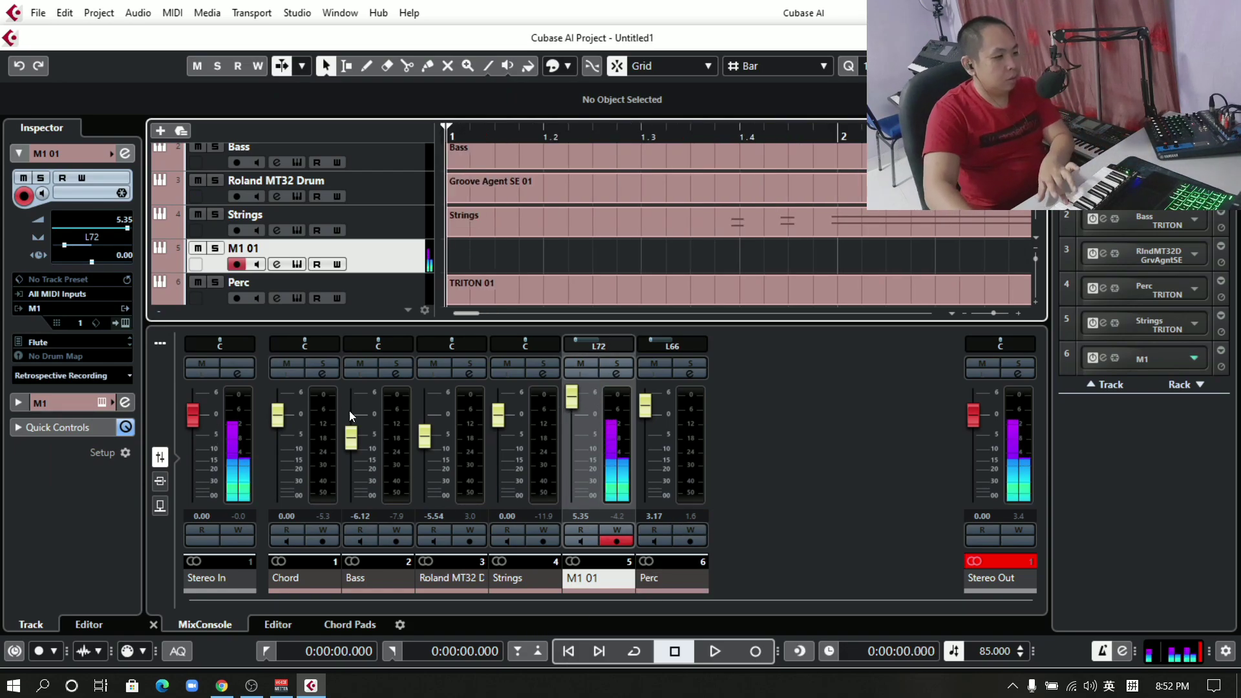
{"action": "left_click", "coordinate": [25, 406]}
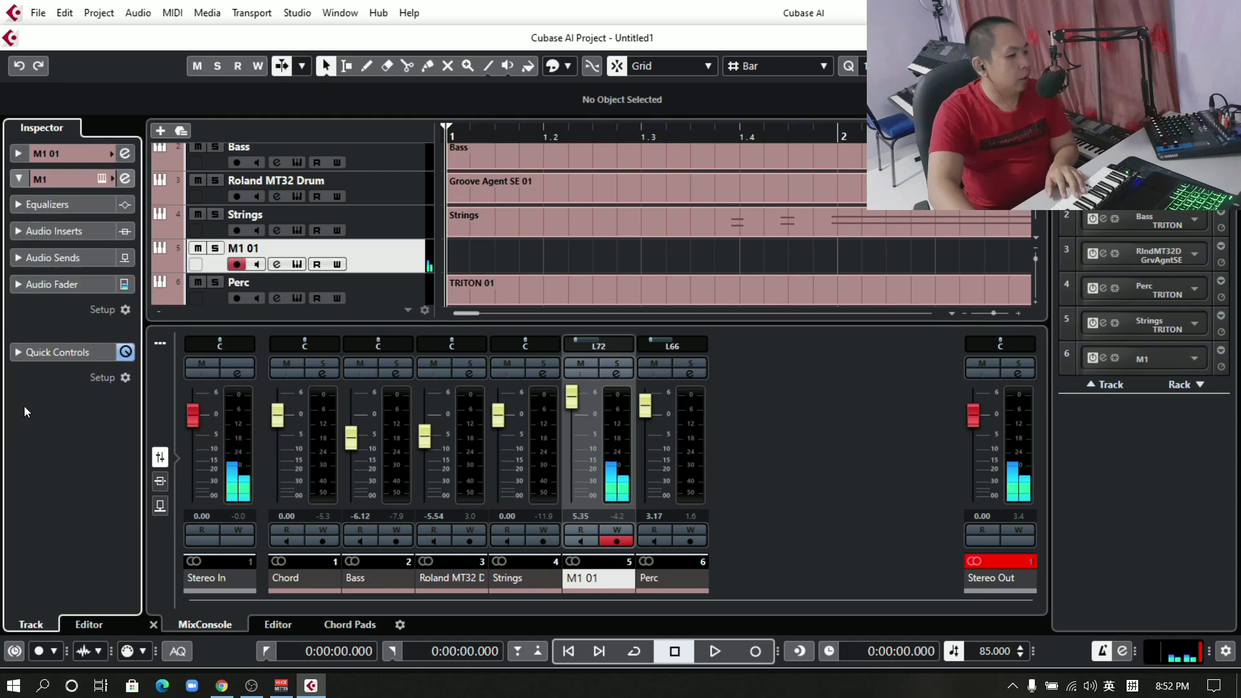
{"action": "left_click", "coordinate": [26, 206]}
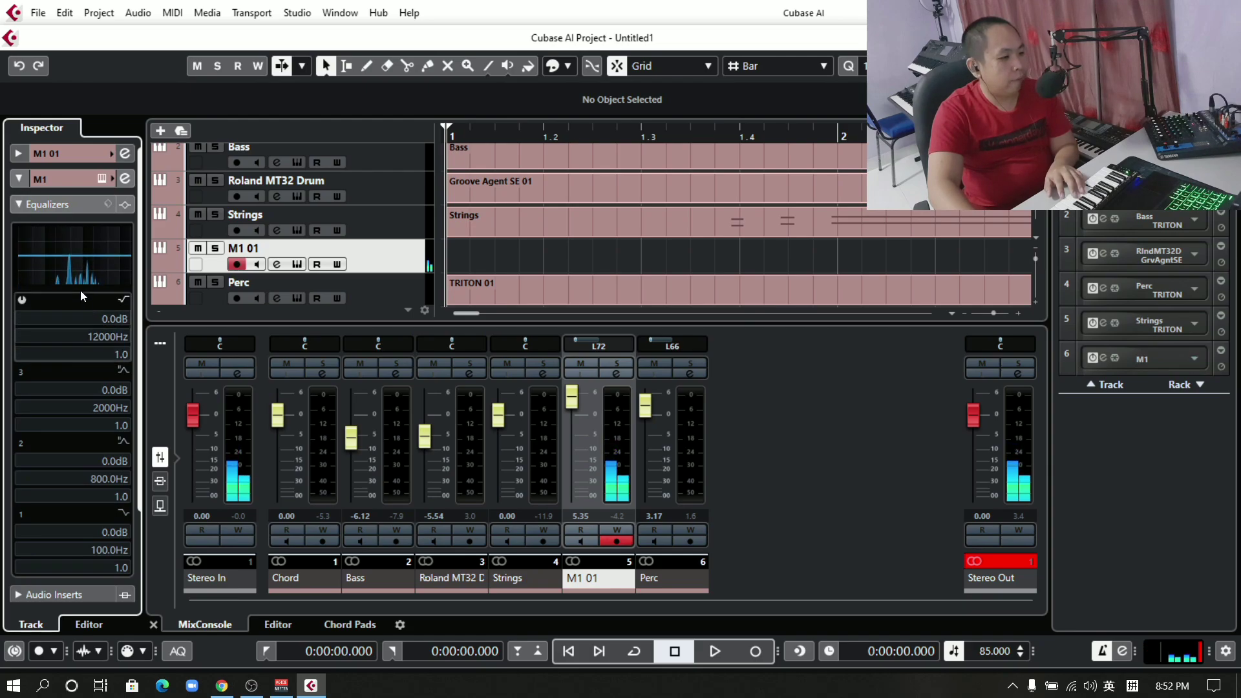
{"action": "left_click_drag", "start_coordinate": [75, 253], "coordinate": [107, 235]}
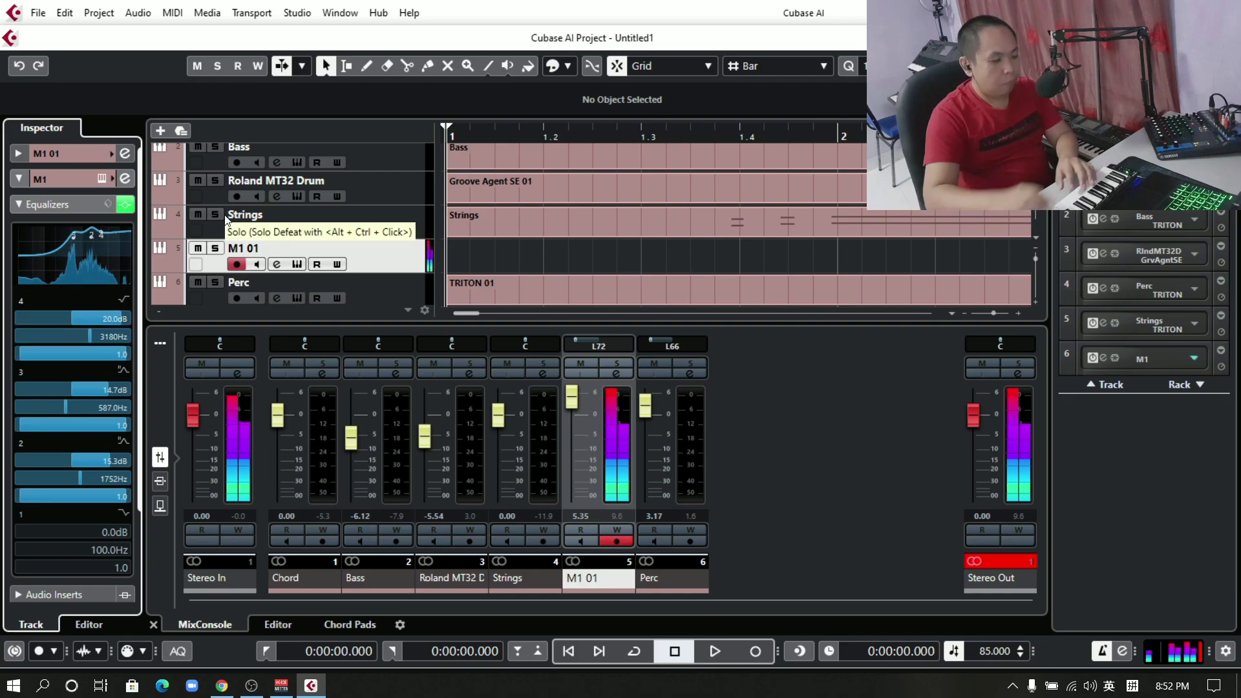
{"action": "left_click_drag", "start_coordinate": [572, 397], "coordinate": [571, 445]}
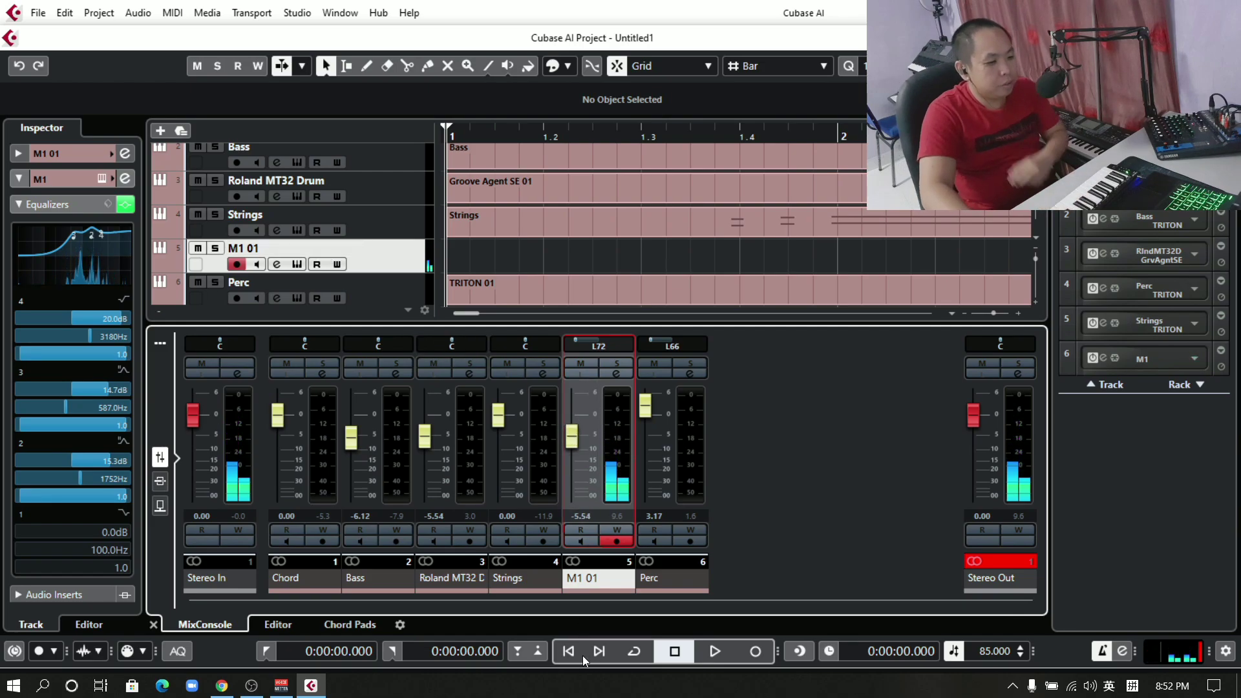
Record another flute take with the equalized sound on the M1 01 track into bar 14, and undo that recording.
{"action": "left_click", "coordinate": [762, 652]}
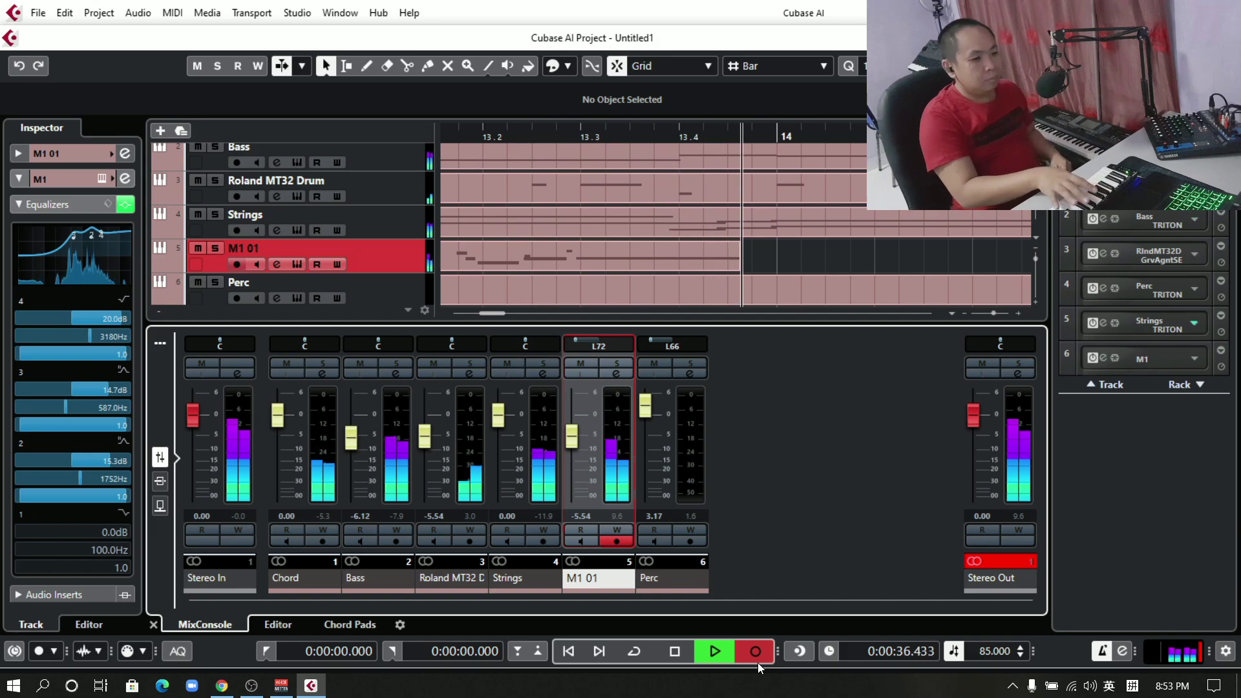
{"action": "key", "text": "space"}
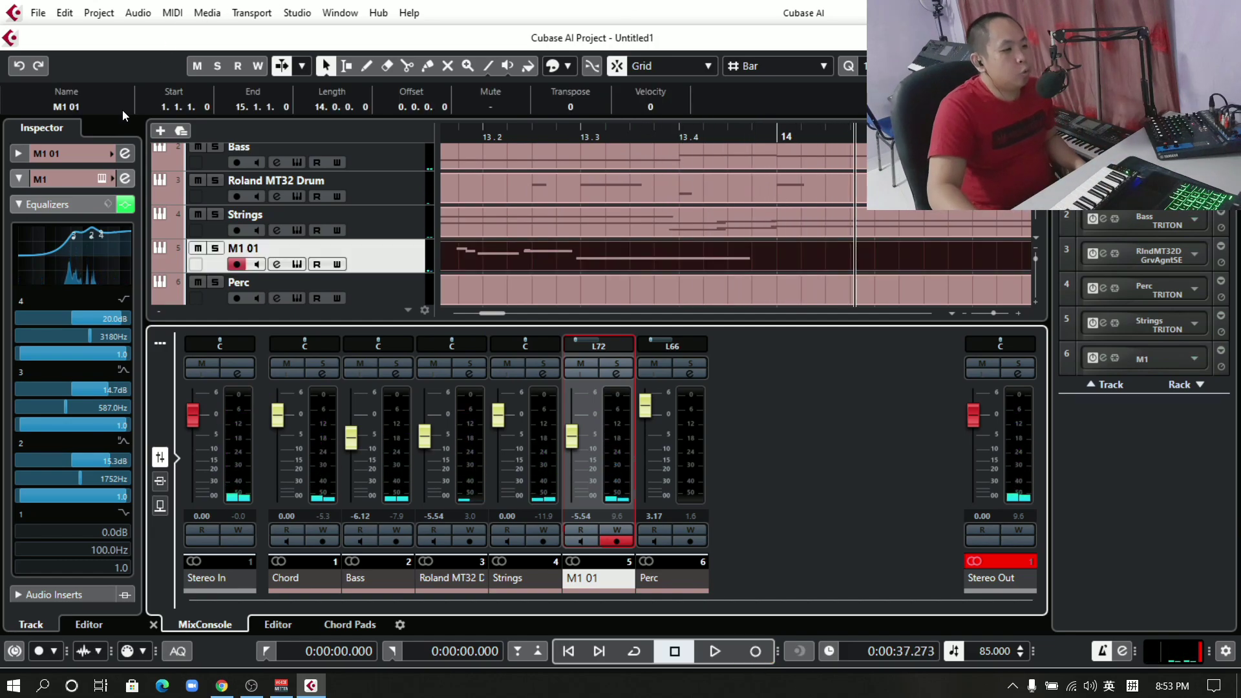
{"action": "left_click", "coordinate": [63, 13]}
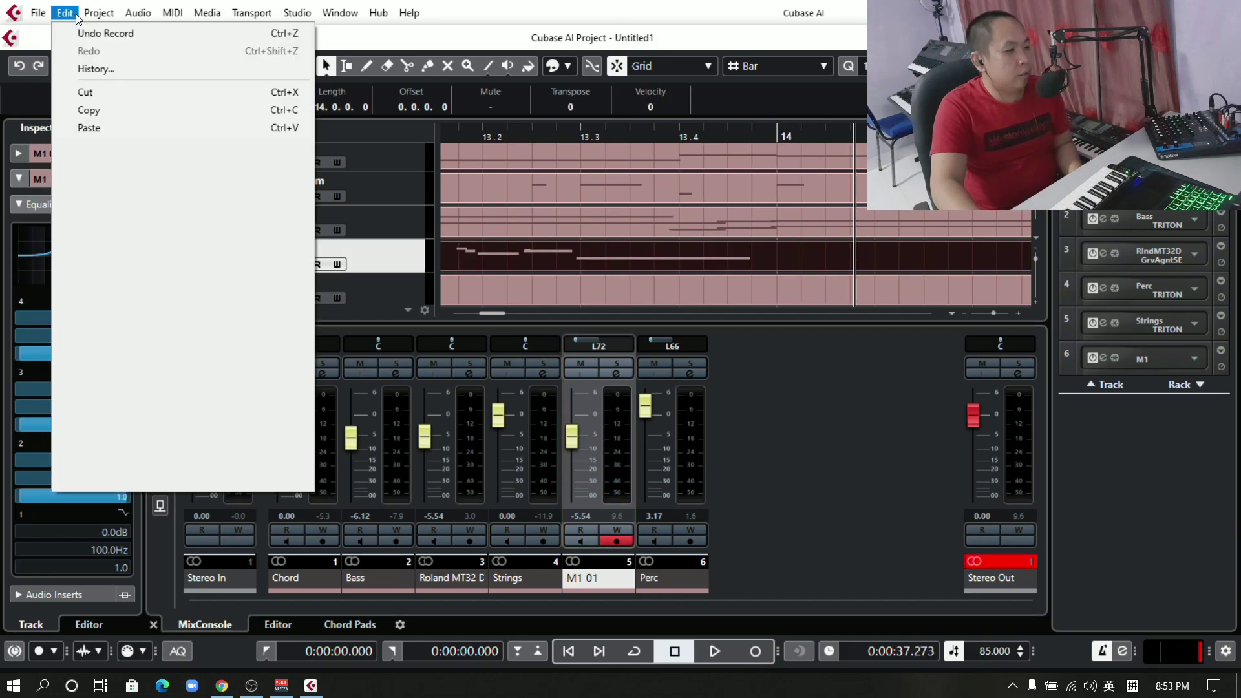
{"action": "left_click", "coordinate": [91, 32]}
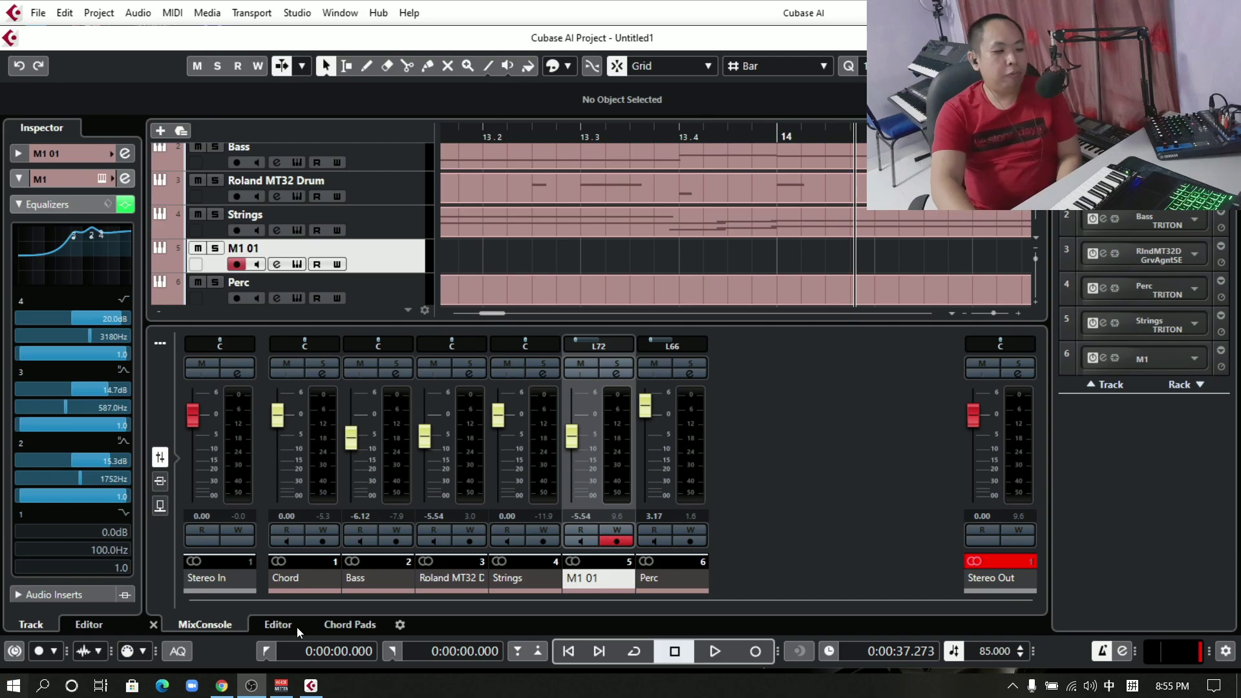
Record the full flute part on the M1 01 track from the project start up to bar 70.
{"action": "left_click", "coordinate": [573, 648]}
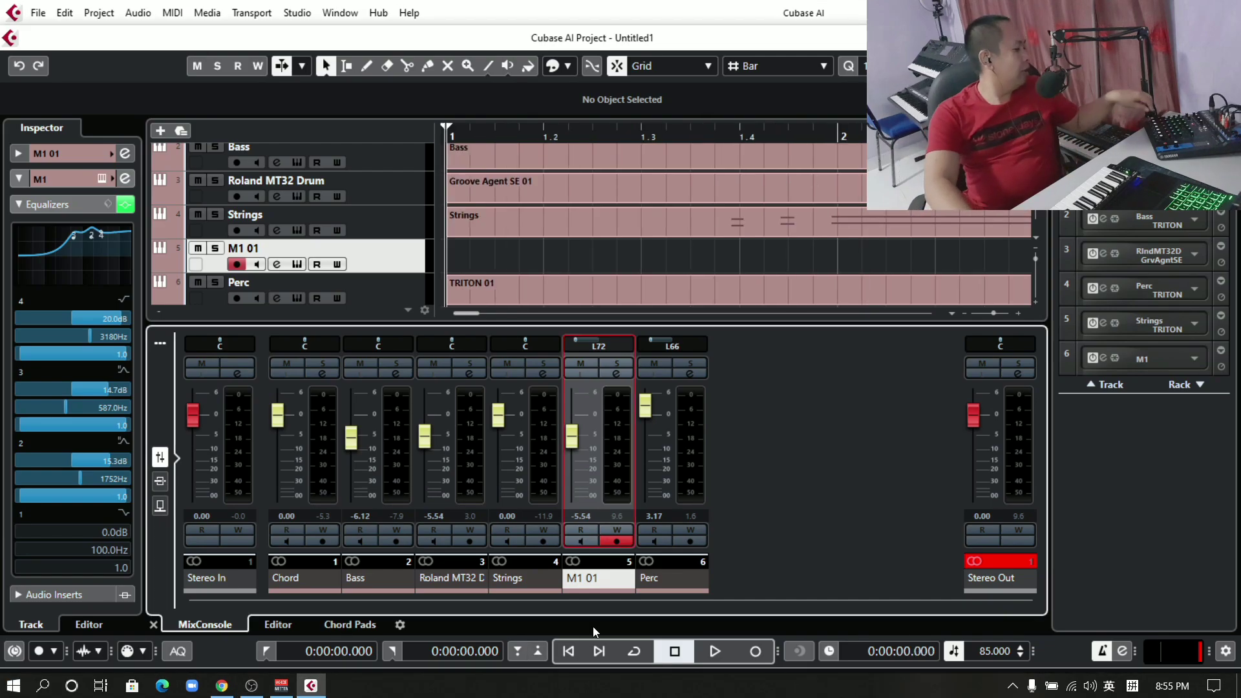
{"action": "left_click", "coordinate": [743, 654]}
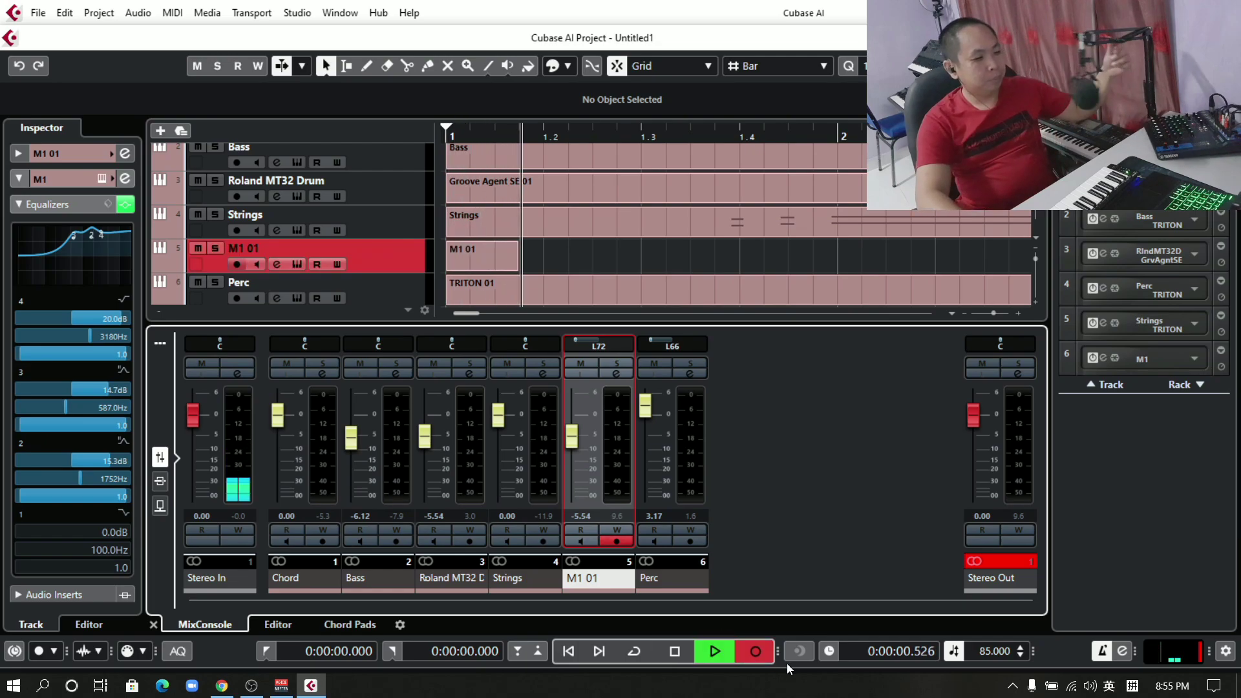
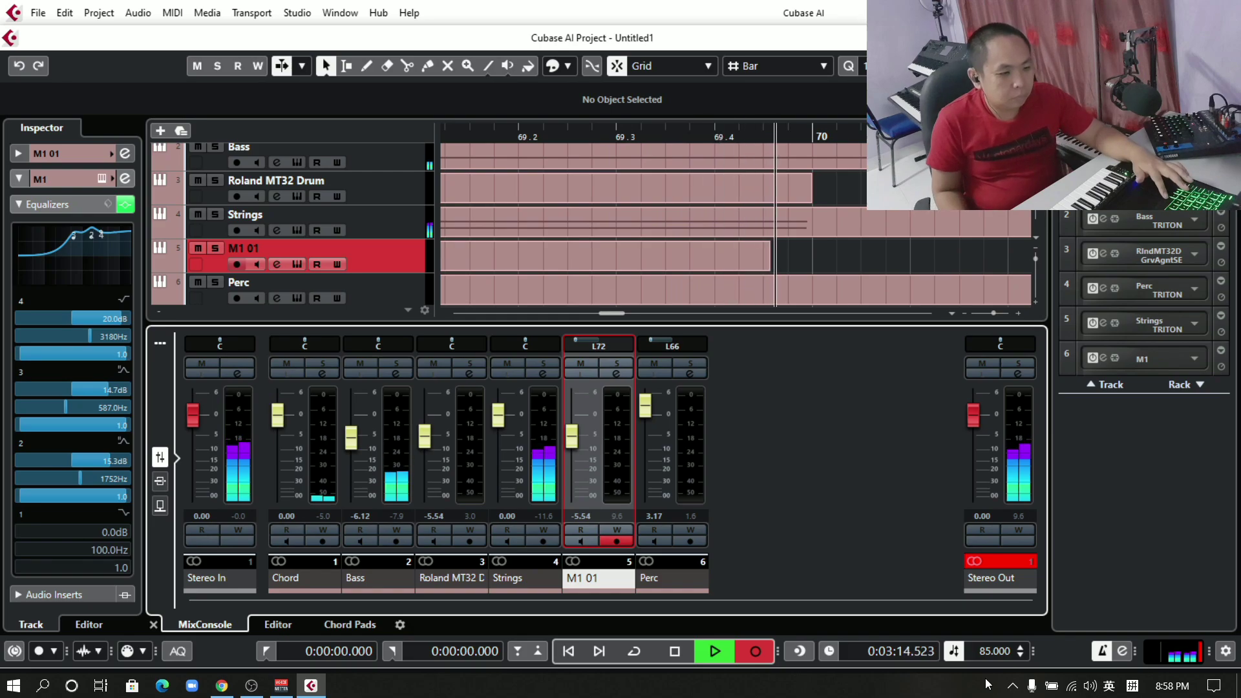
{"action": "key", "text": "space"}
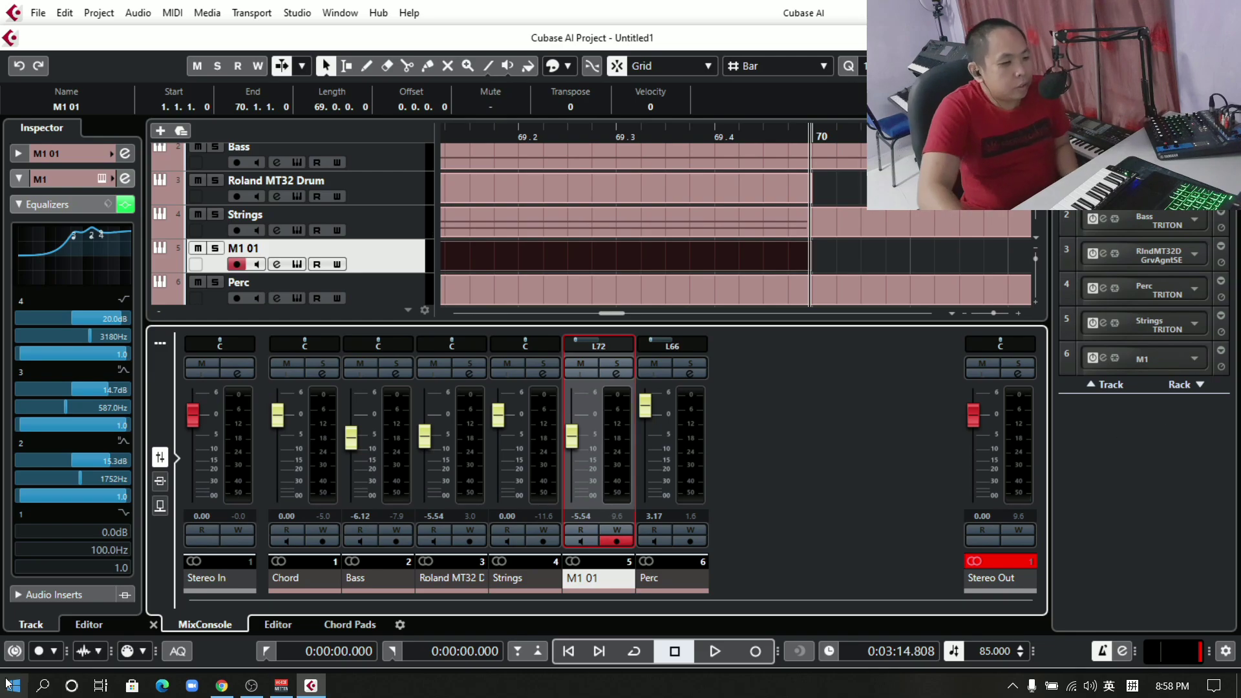
Set the M1 flute's first insert effect dry/wet to 25 and rename the M1 01 track as Flute.
{"action": "left_click", "coordinate": [294, 264]}
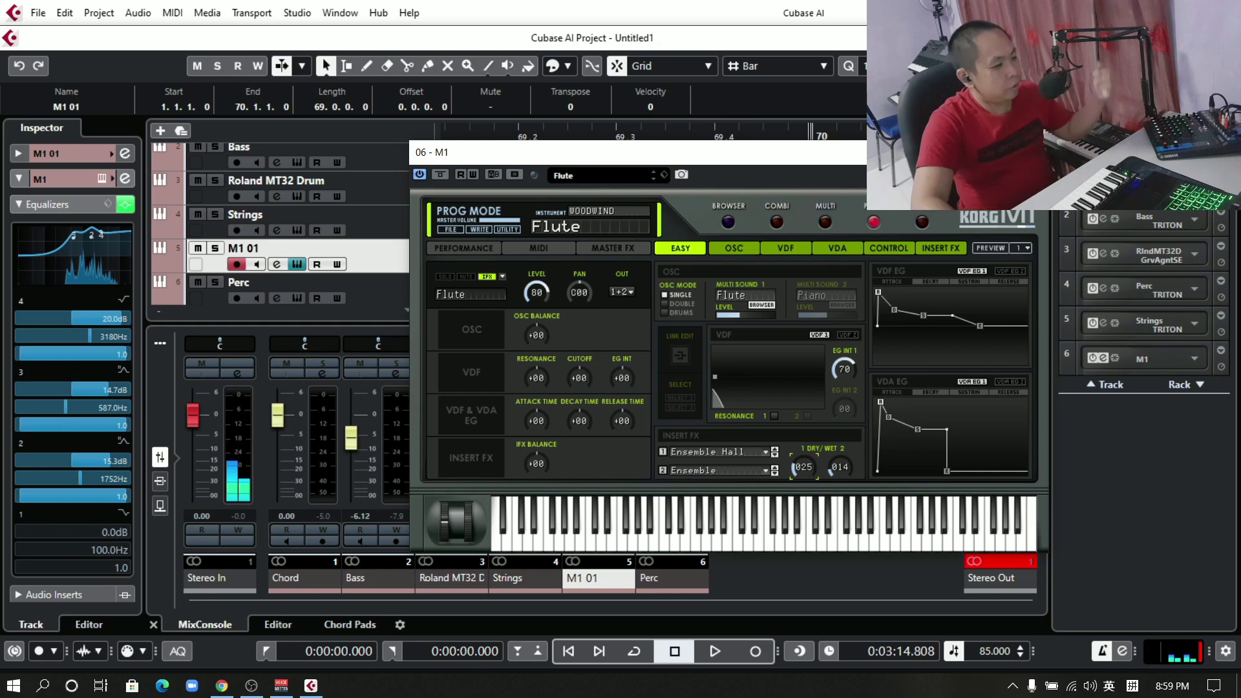
{"action": "left_click", "coordinate": [277, 263]}
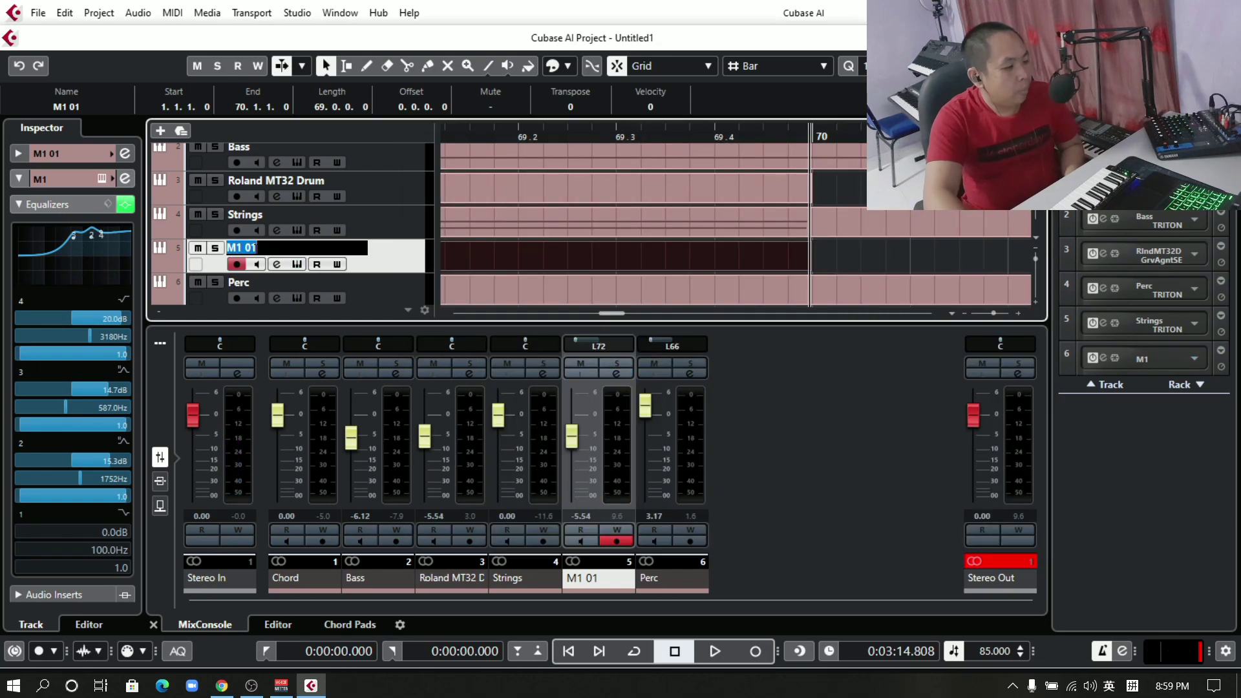
{"action": "type", "text": "Flute"}
{"action": "key", "text": "Return"}
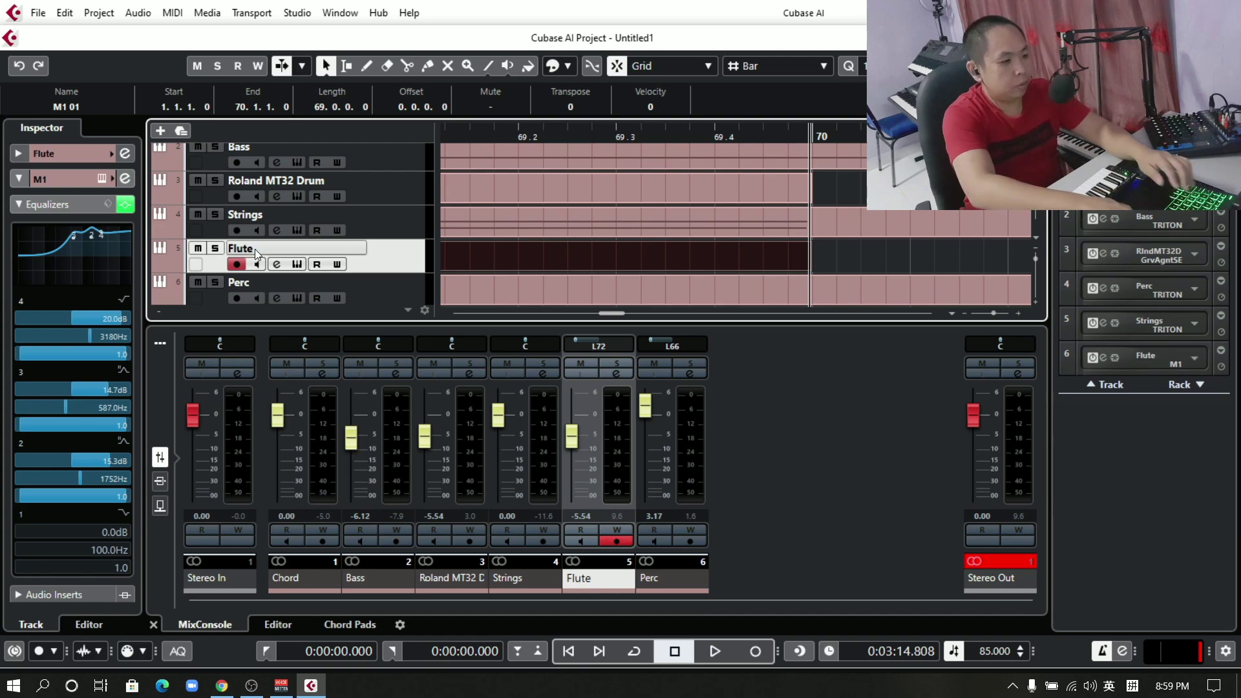
Add one M1 instrument track with Stereo Out below the Flute track and open the synth's program sound browser.
{"action": "scroll", "coordinate": [284, 266], "scroll_direction": "down", "scroll_amount": 1}
{"action": "right_click", "coordinate": [285, 282]}
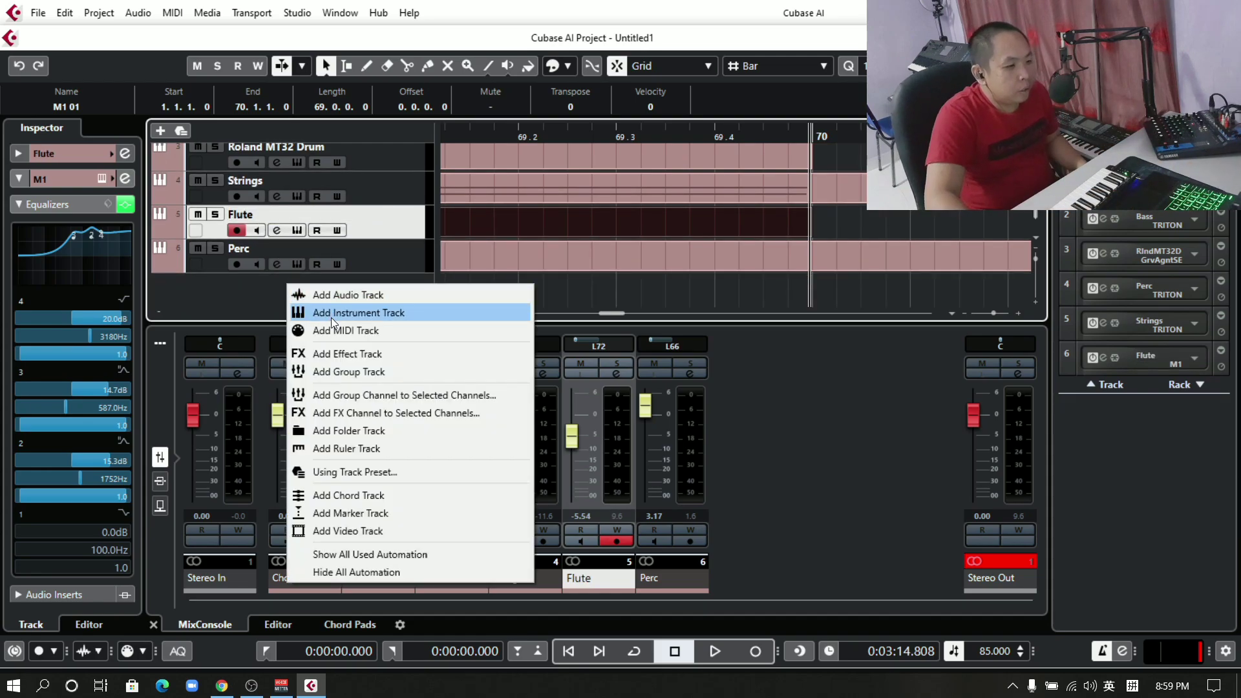
{"action": "left_click", "coordinate": [331, 314]}
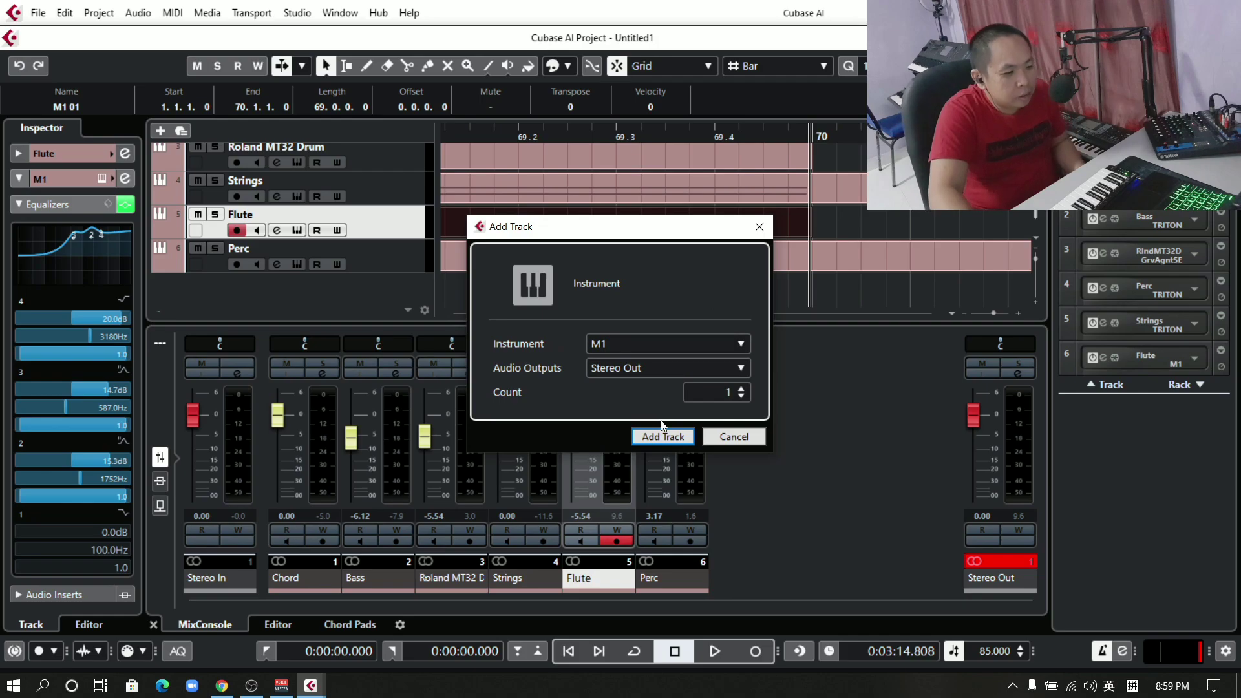
{"action": "left_click", "coordinate": [666, 436]}
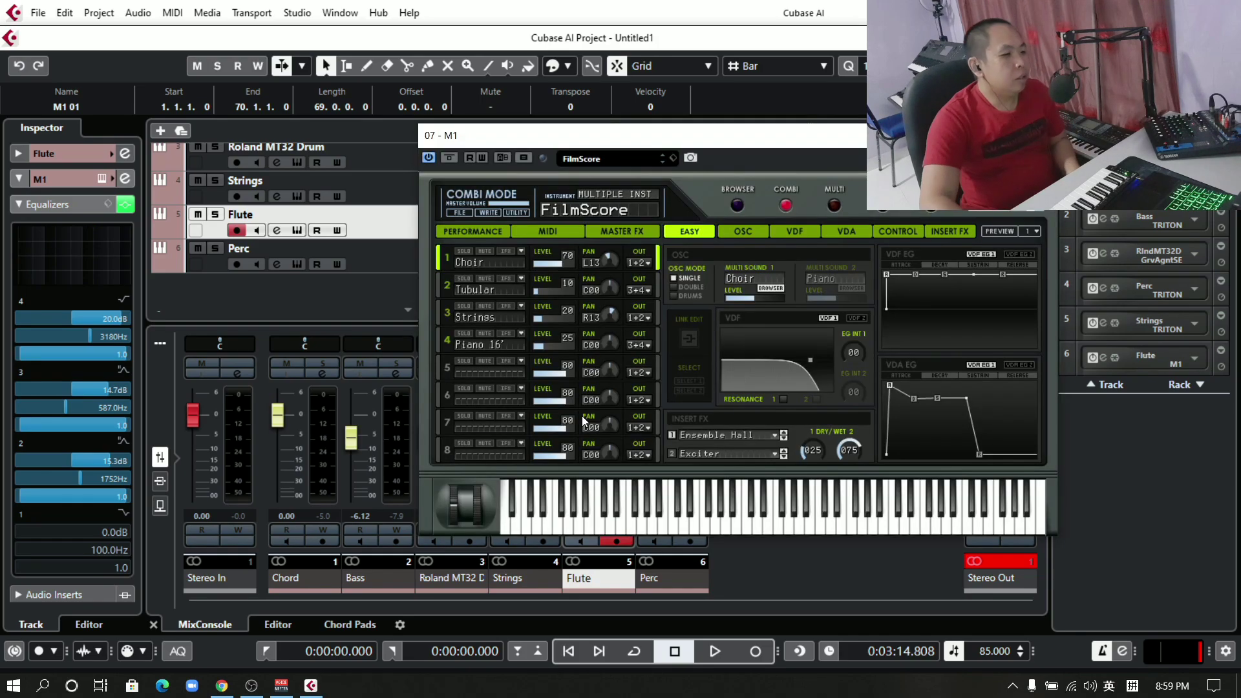
{"action": "left_click", "coordinate": [833, 206]}
{"action": "left_click", "coordinate": [736, 205]}
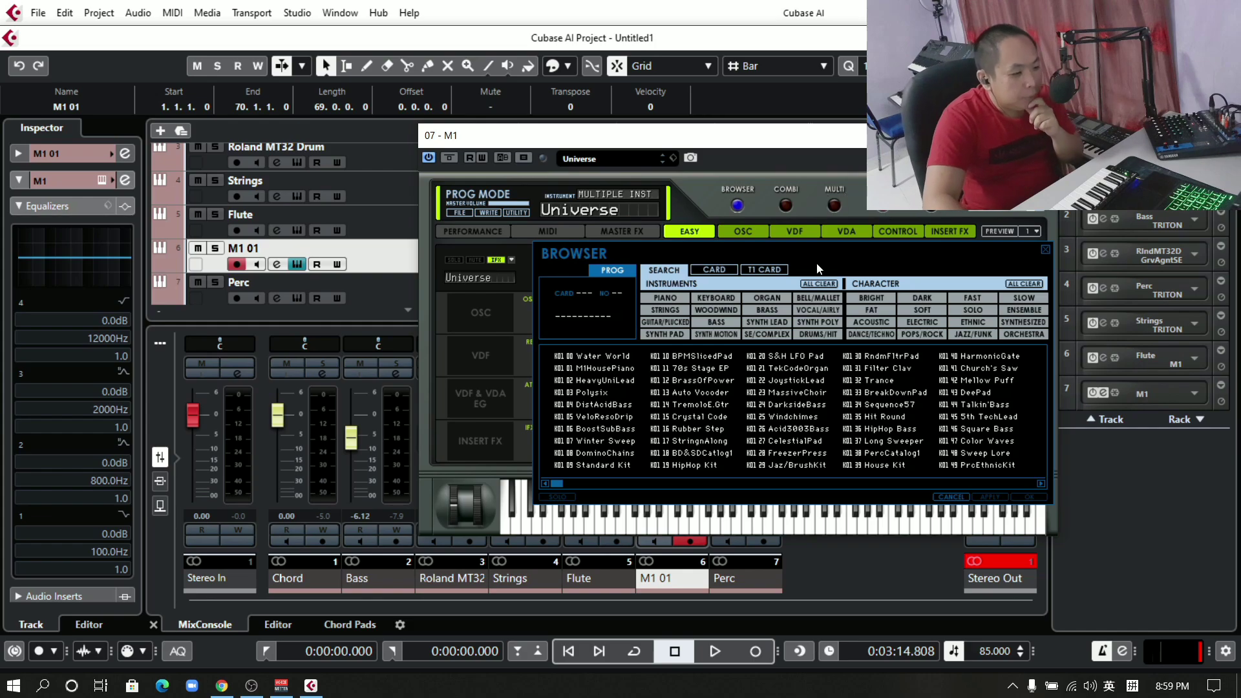
Audition Bell/Mallet programs such as Hit Round, SpecktrmBell and Kalimba, and load Vibes on the new M1 01 track.
{"action": "left_click", "coordinate": [715, 430]}
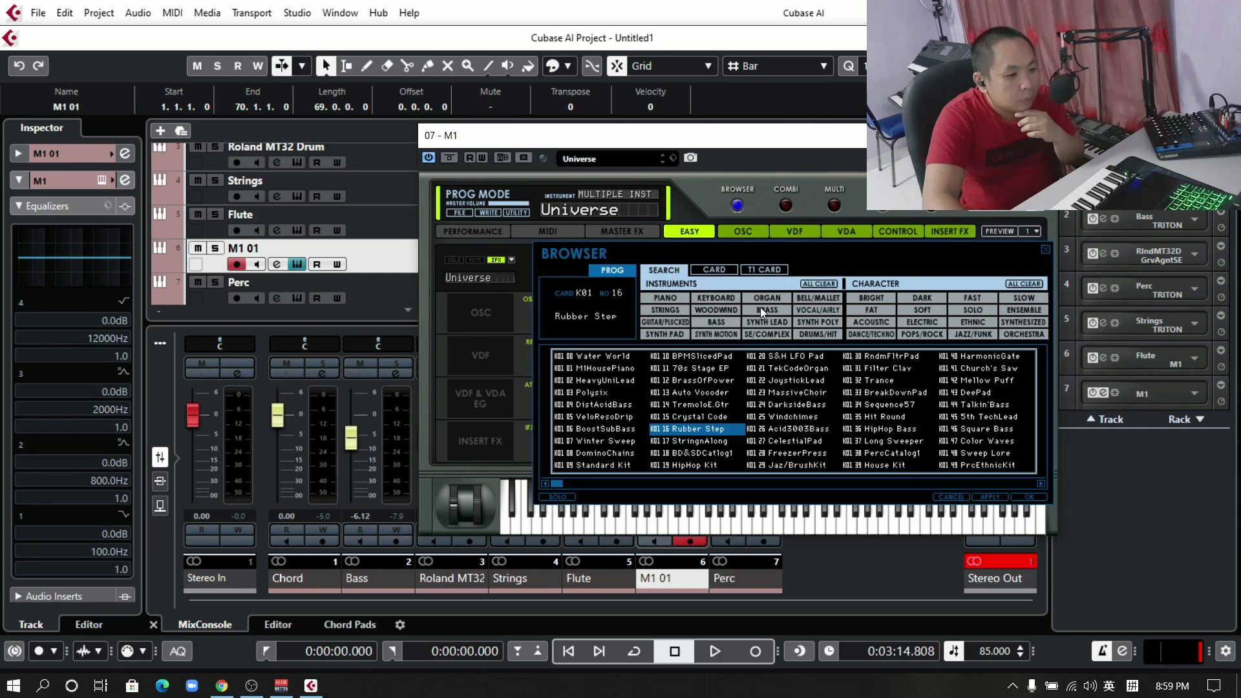
{"action": "left_click", "coordinate": [819, 300]}
{"action": "left_click", "coordinate": [613, 369]}
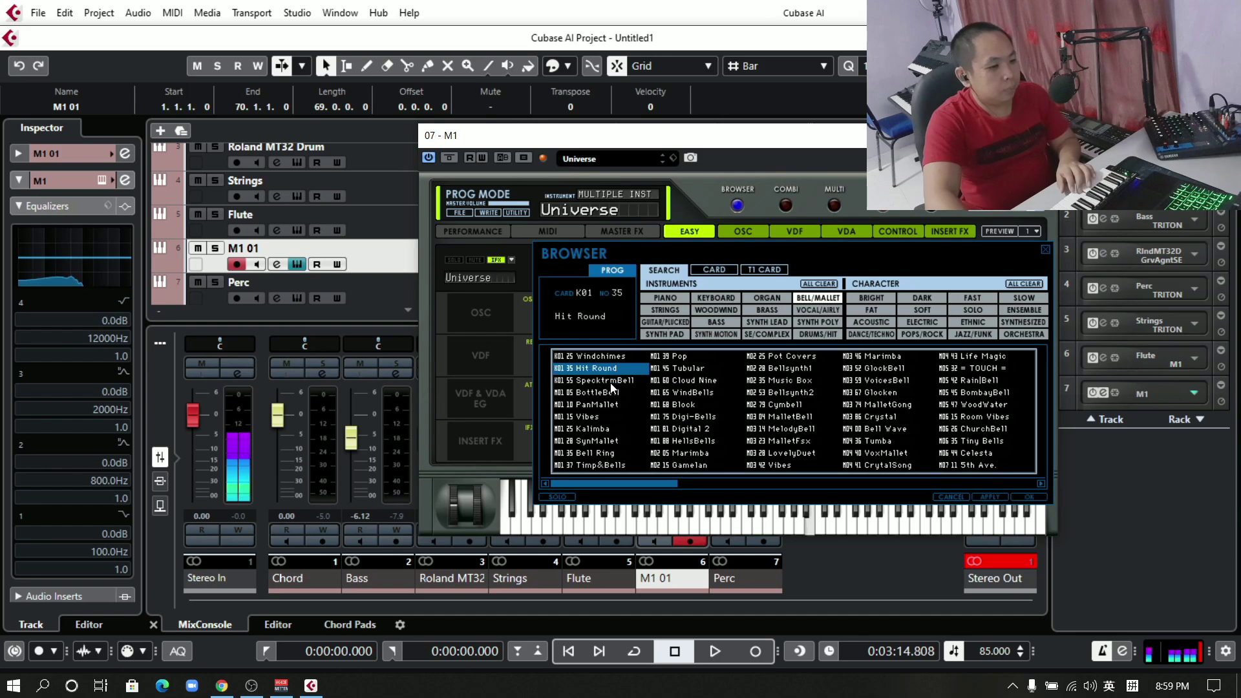
{"action": "left_click", "coordinate": [613, 381]}
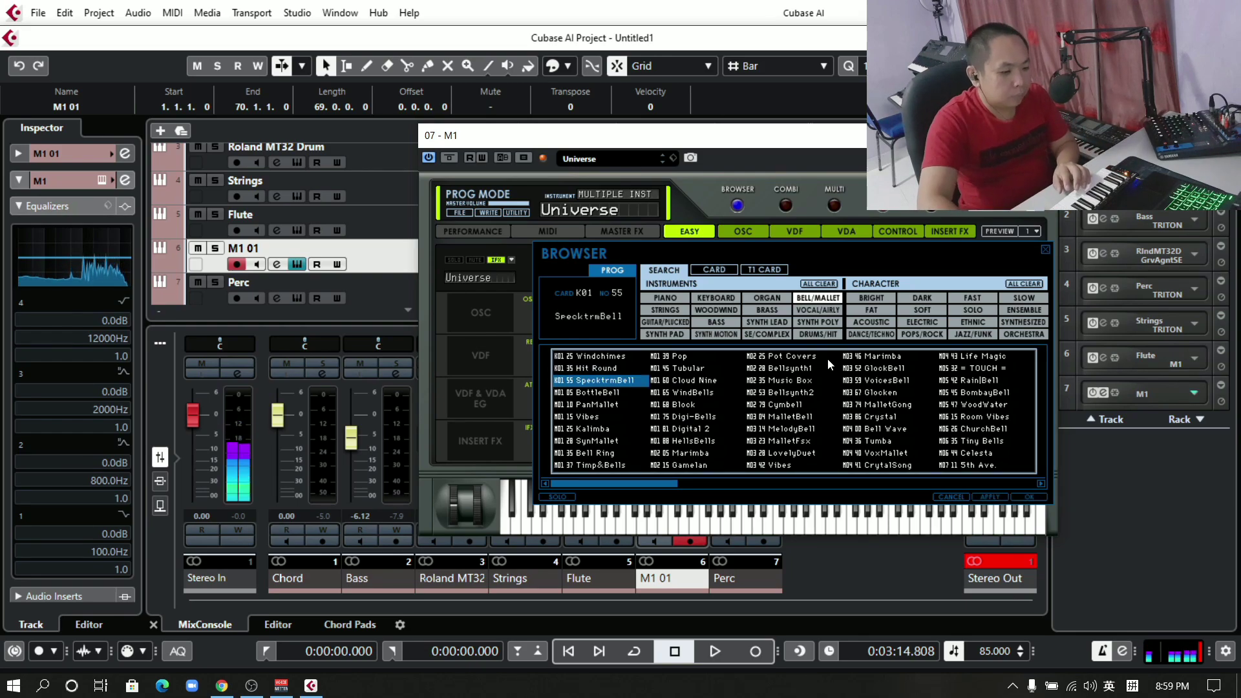
{"action": "key", "text": "Down"}
{"action": "key", "text": "Down"}
{"action": "key", "text": "Down"}
{"action": "key", "text": "Down"}
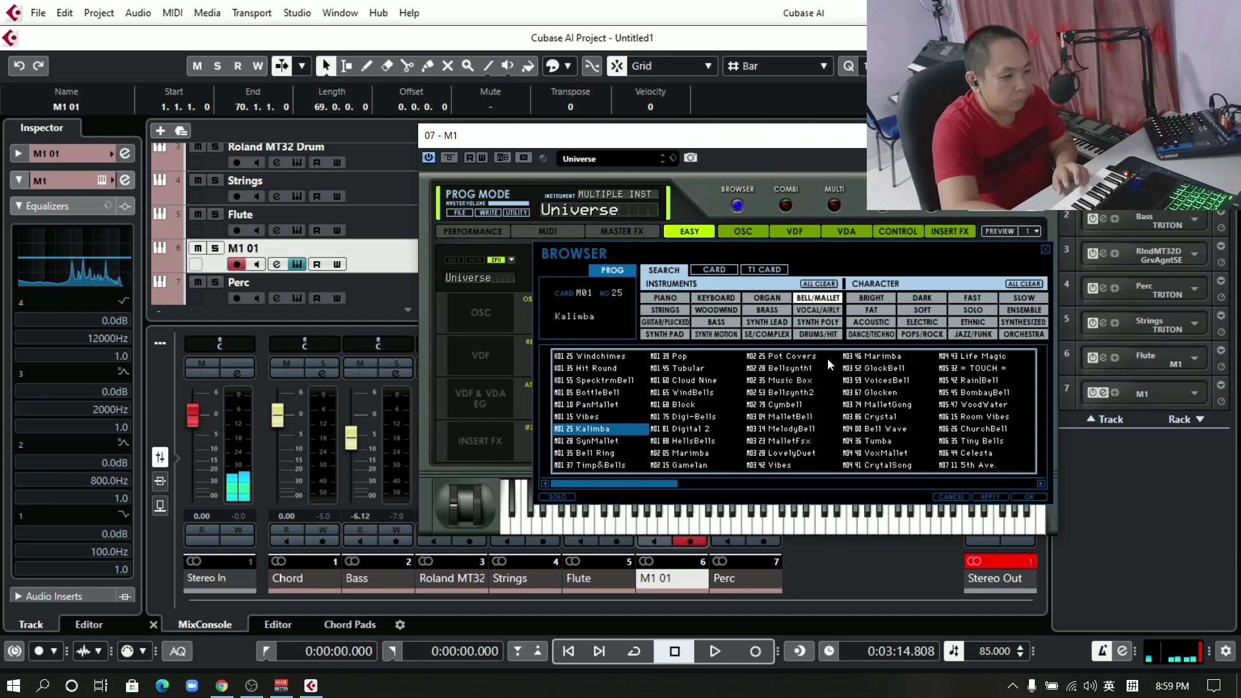
{"action": "key", "text": "Up"}
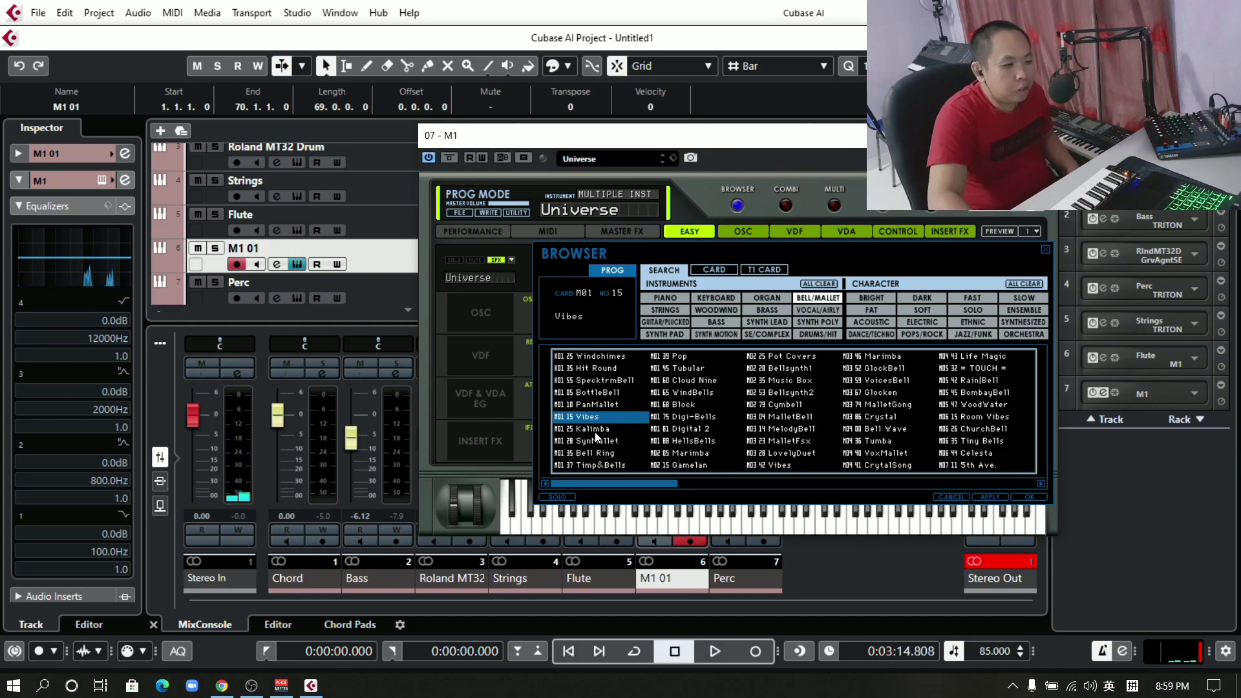
{"action": "double_click", "coordinate": [611, 418]}
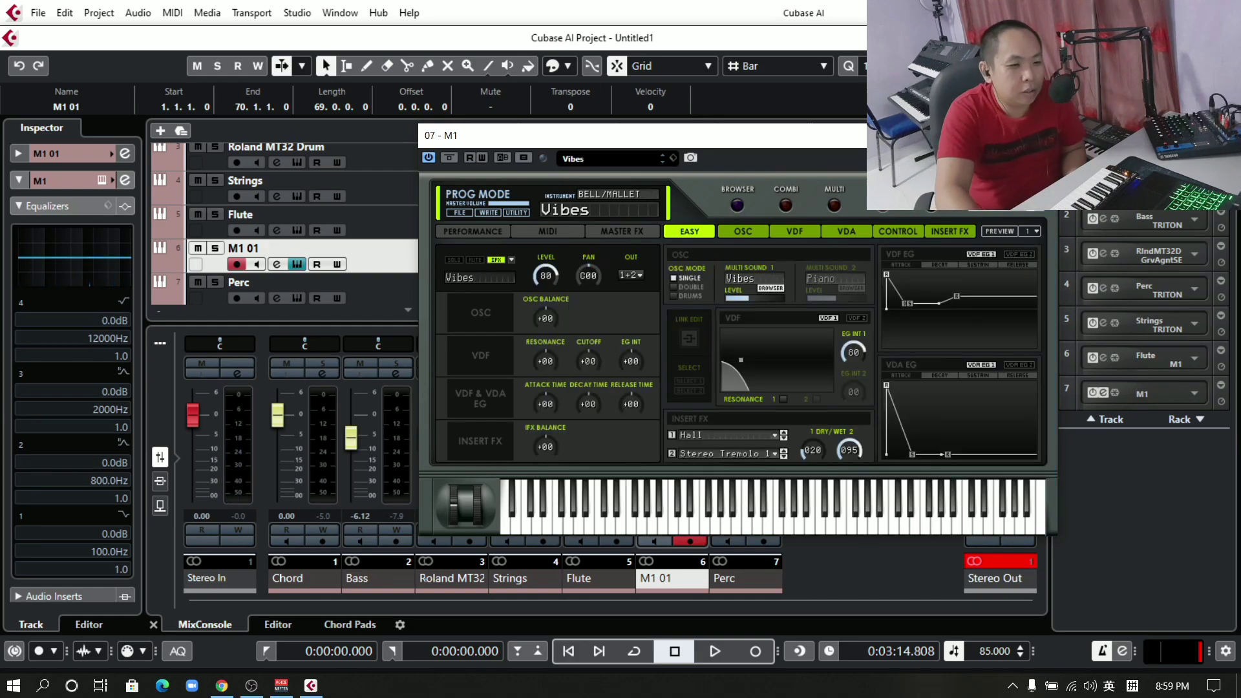
{"action": "left_click", "coordinate": [1042, 135]}
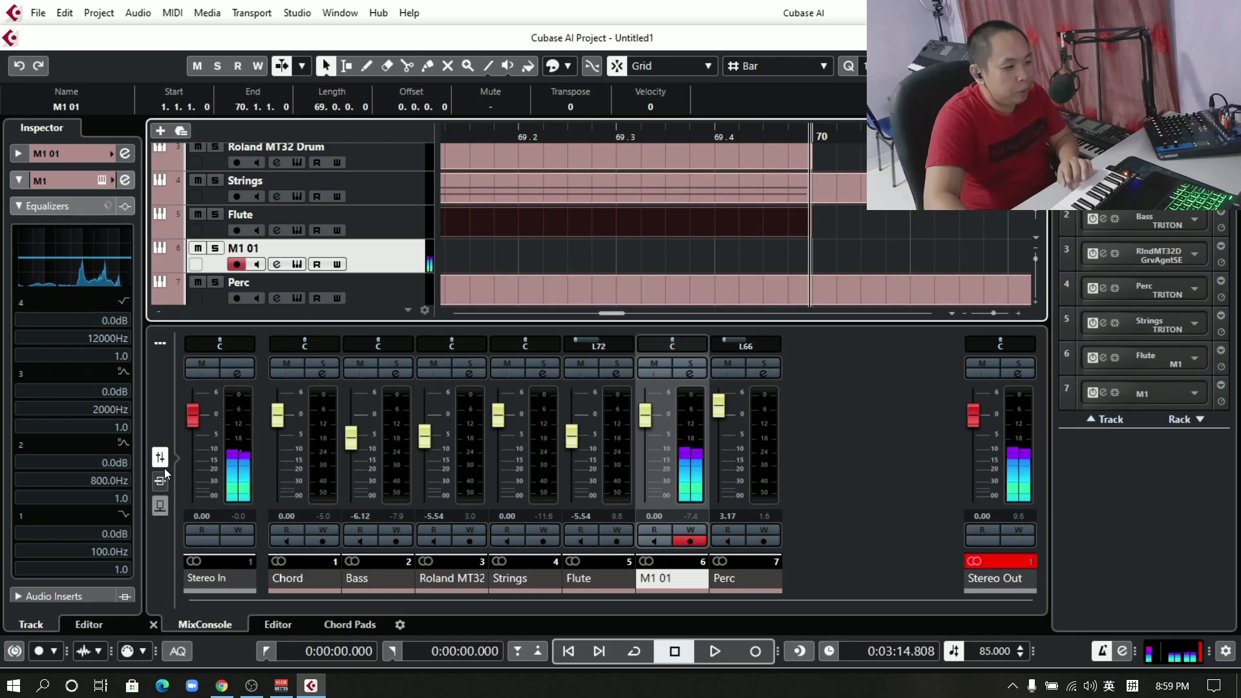
Pan the M1 01 vibes track to R72 and record its part from the project start to bar 70.
{"action": "left_click", "coordinate": [87, 206]}
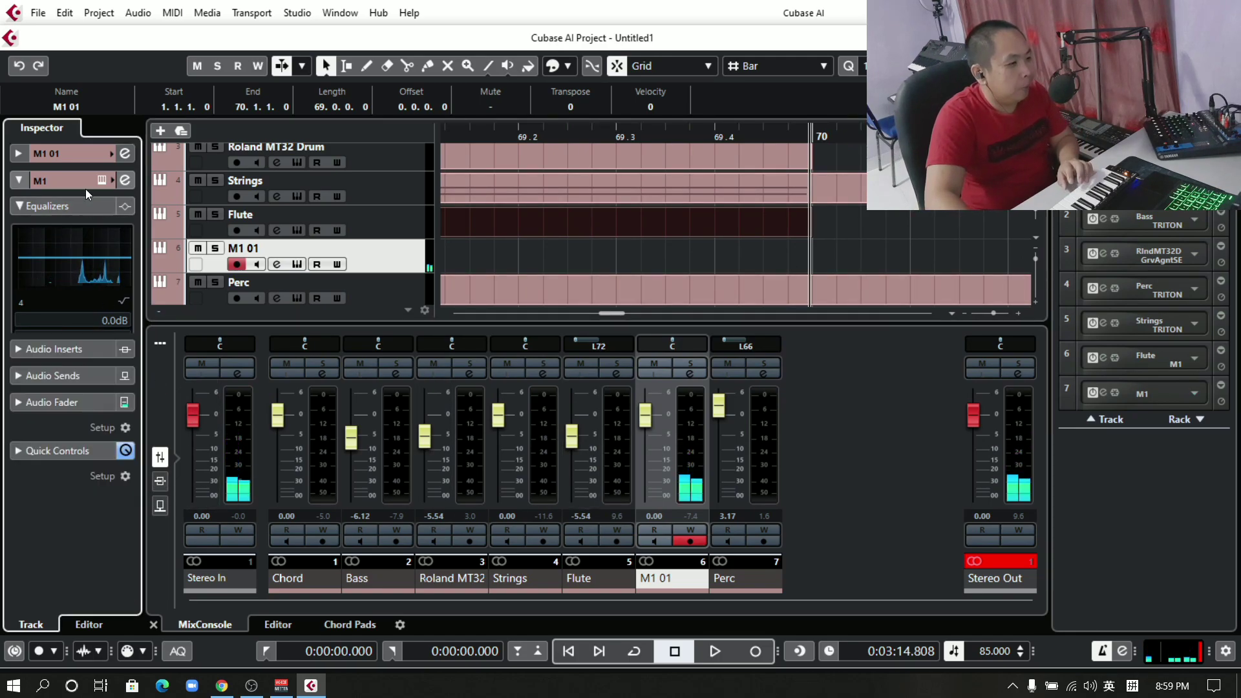
{"action": "left_click", "coordinate": [79, 153]}
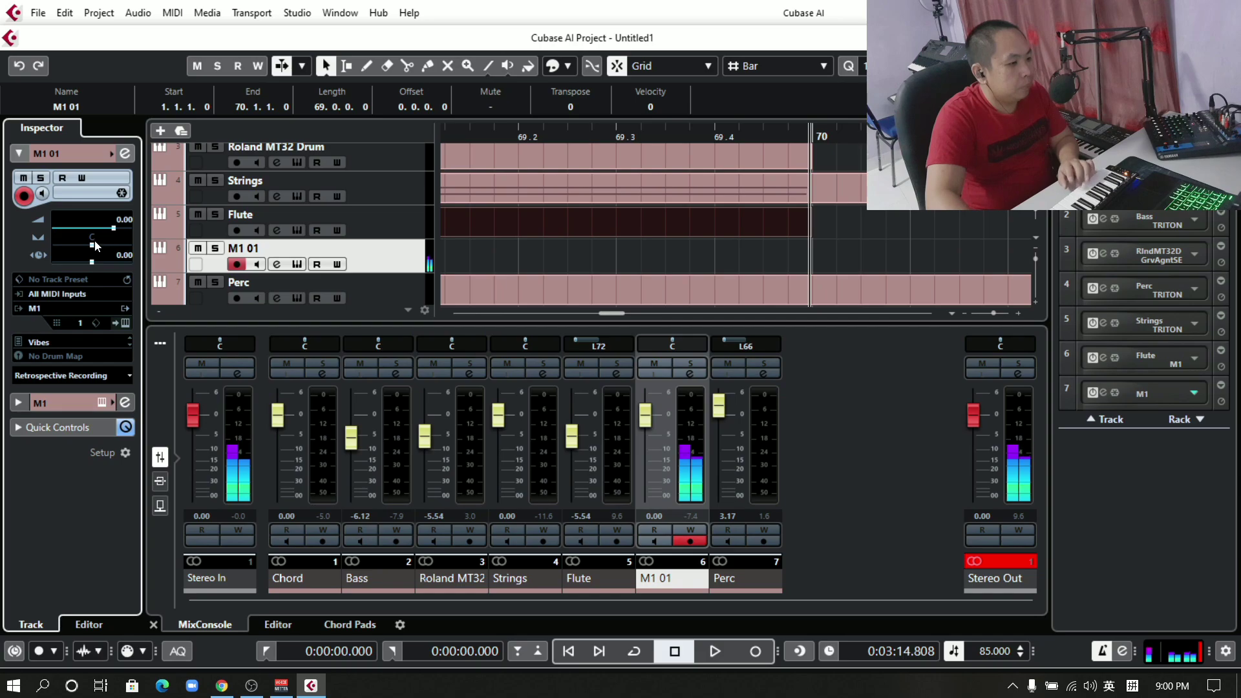
{"action": "left_click_drag", "start_coordinate": [101, 244], "coordinate": [117, 248]}
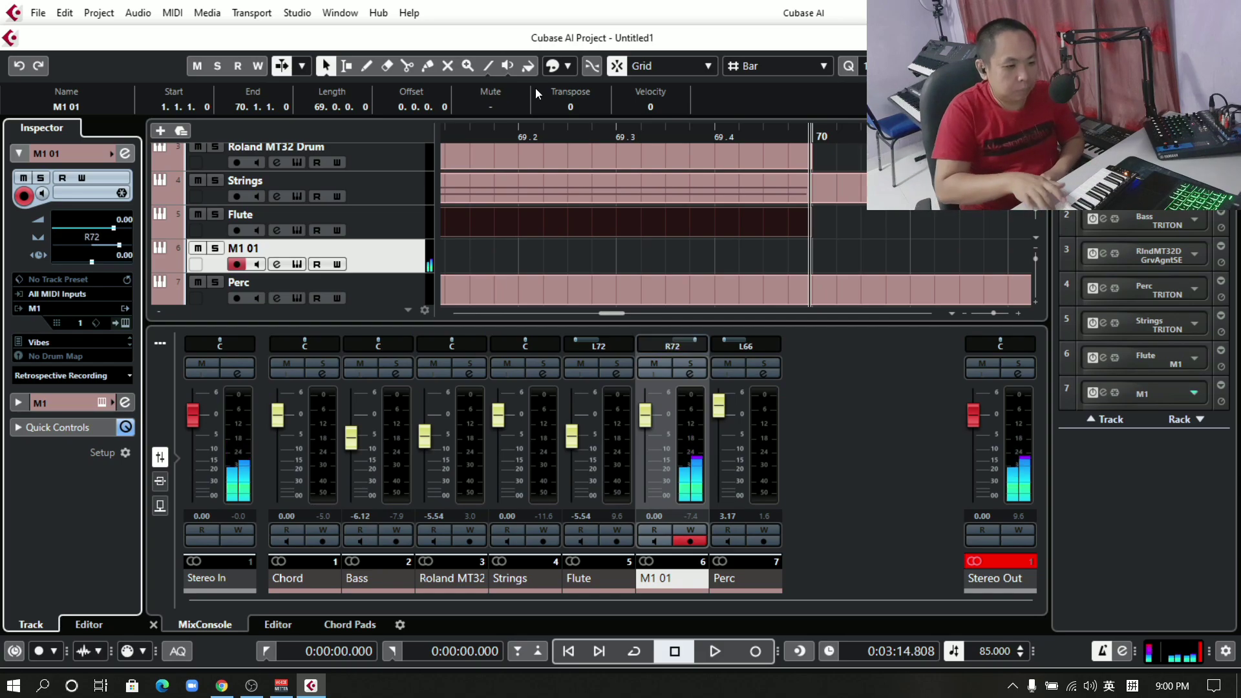
{"action": "left_click", "coordinate": [567, 652]}
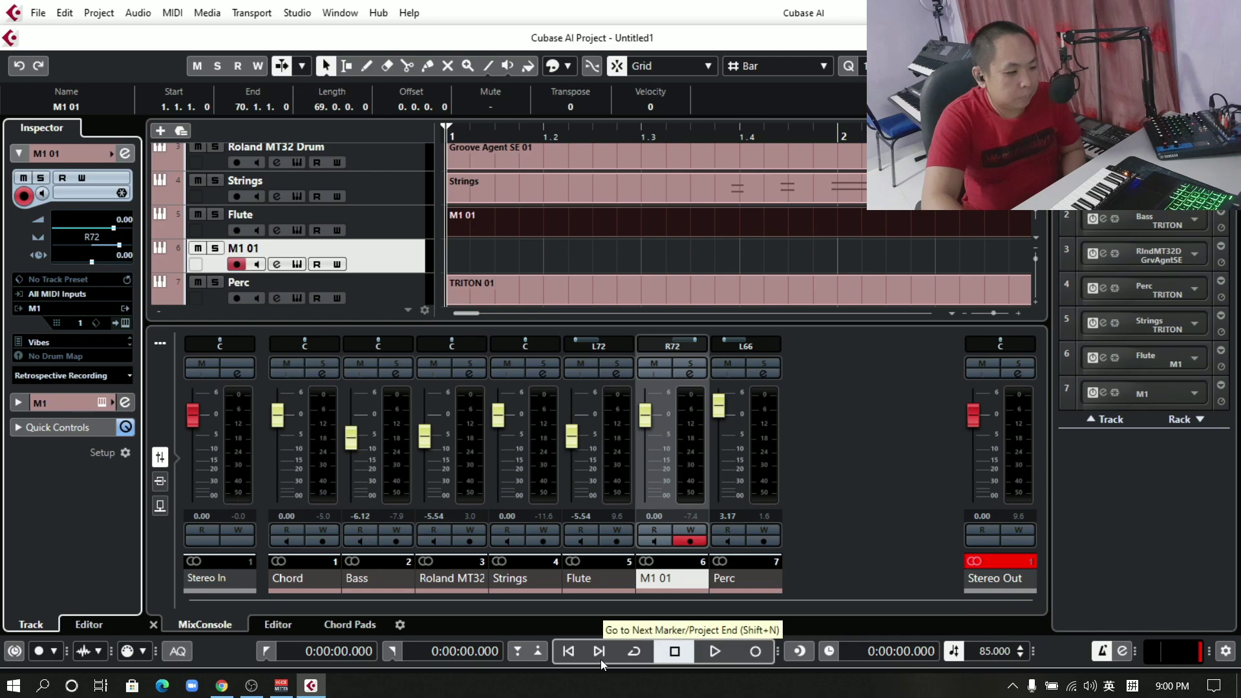
{"action": "left_click", "coordinate": [754, 653]}
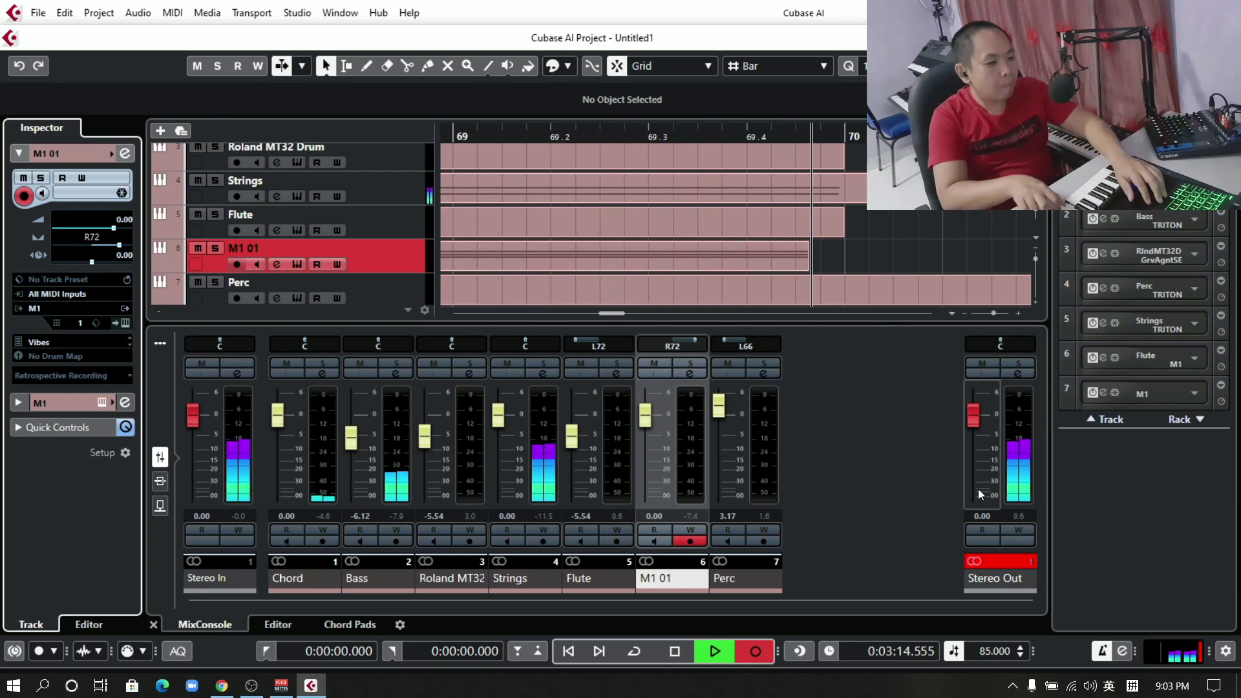
{"action": "key", "text": "space"}
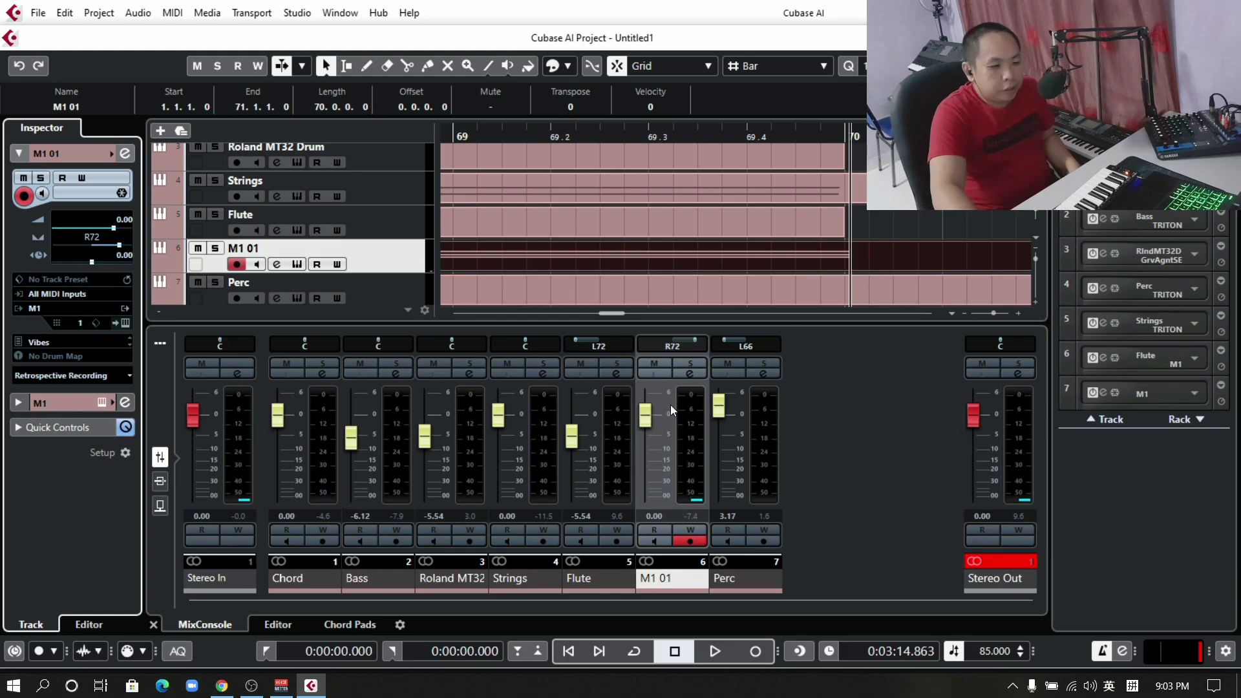
Set the vibes track's volume to 6.02 and its pan to R85 while playing the song back from the start.
{"action": "left_click_drag", "start_coordinate": [653, 409], "coordinate": [661, 379]}
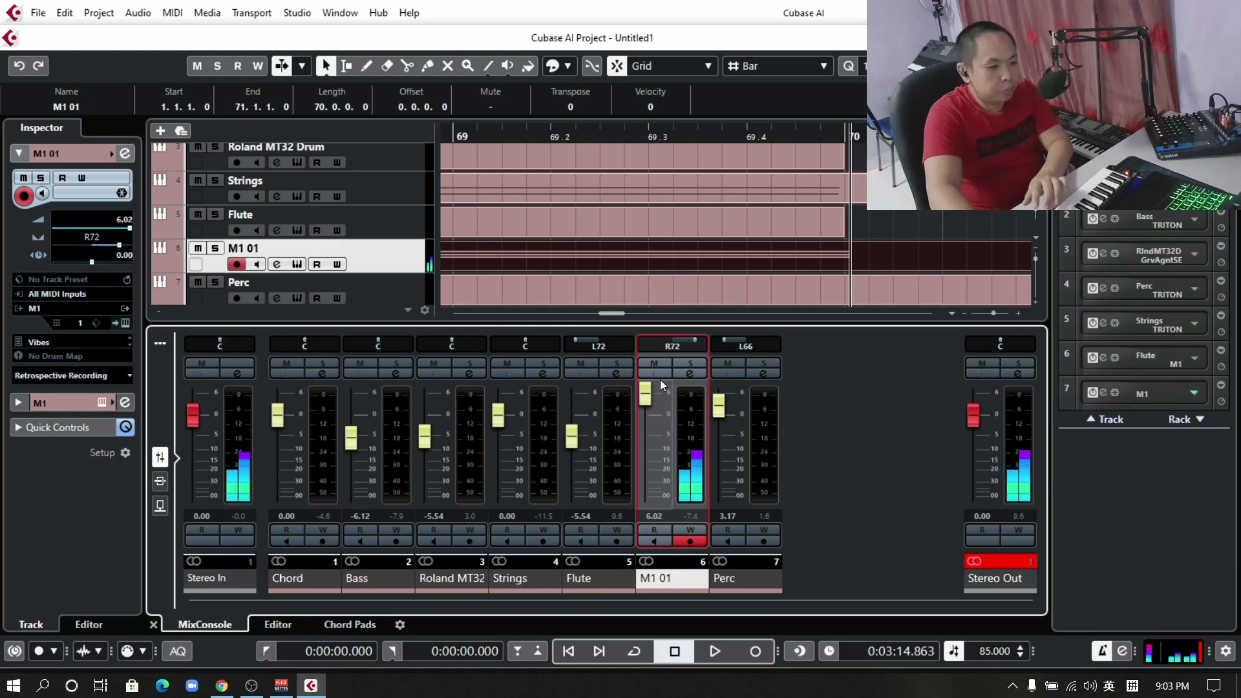
{"action": "left_click", "coordinate": [569, 651]}
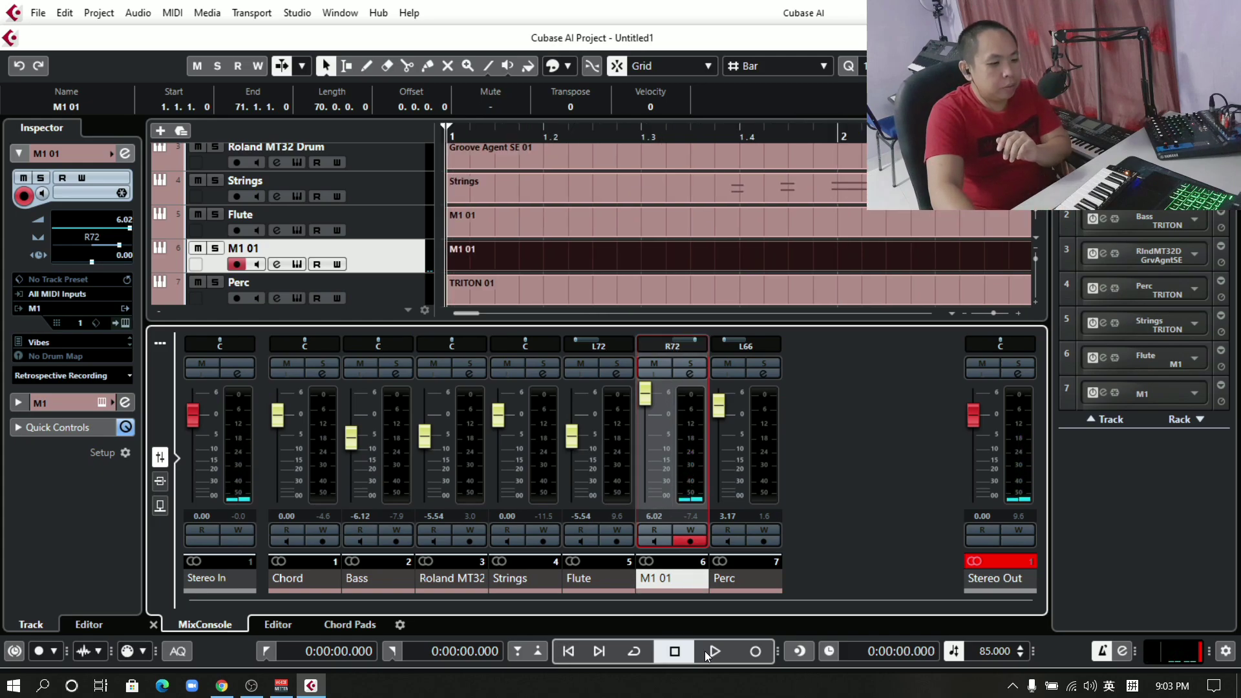
{"action": "left_click", "coordinate": [714, 651]}
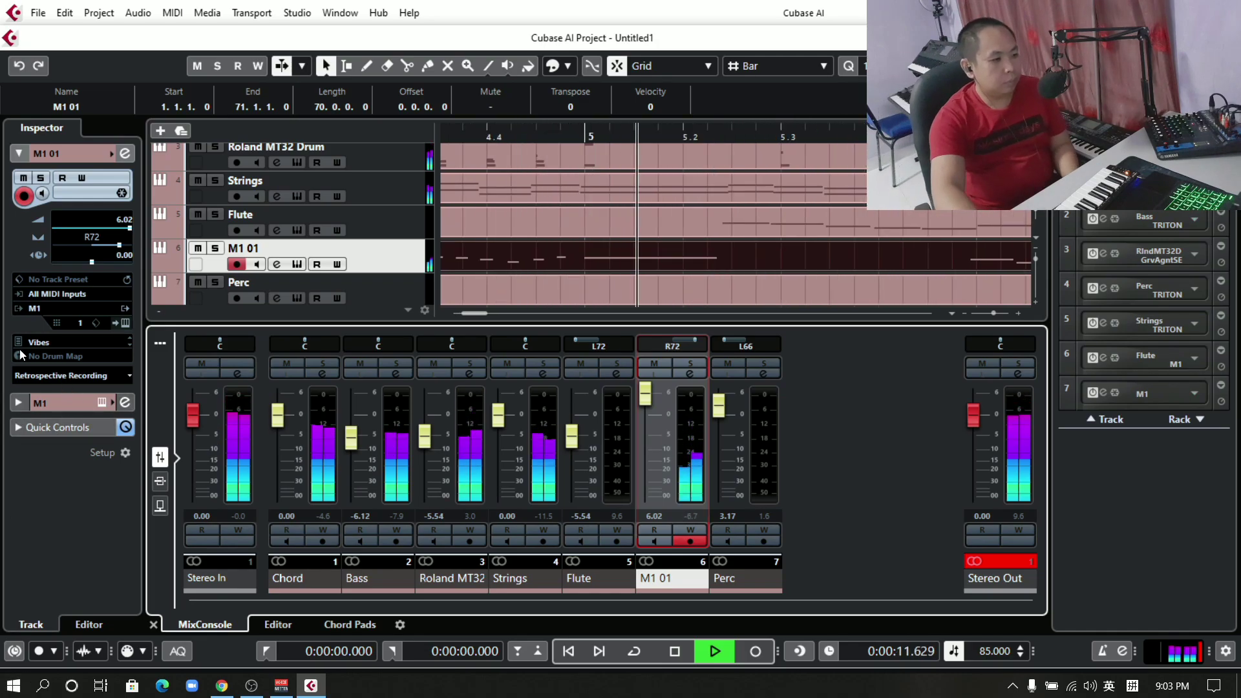
{"action": "left_click_drag", "start_coordinate": [120, 252], "coordinate": [126, 252]}
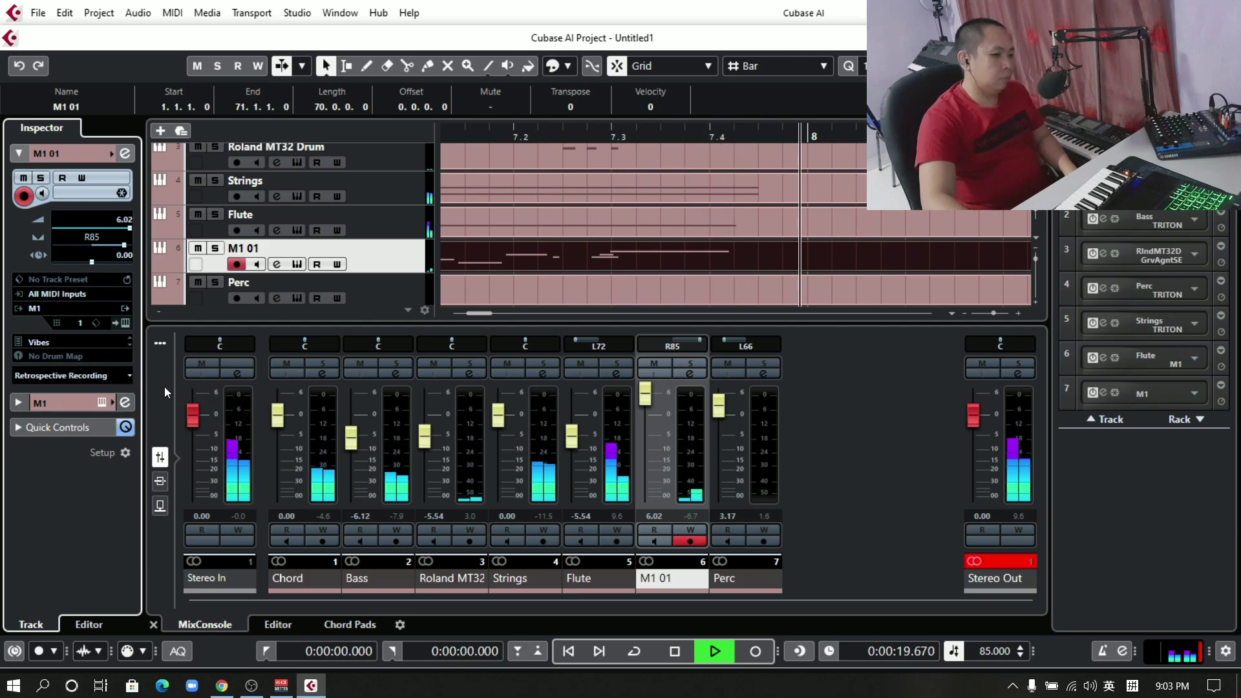
{"action": "left_click", "coordinate": [569, 651]}
{"action": "key", "text": "space"}
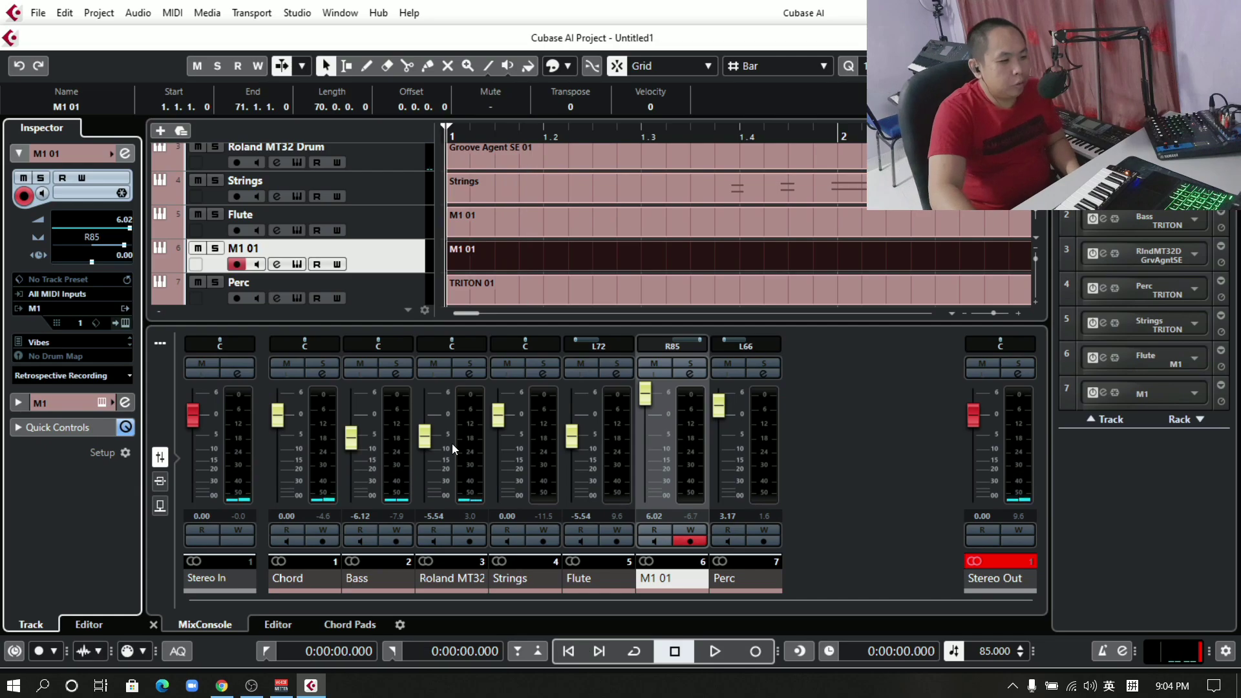
Add another M1 instrument track above Perc, switch the synth to program mode and open its sound browser.
{"action": "scroll", "coordinate": [300, 234], "scroll_direction": "down", "scroll_amount": 1}
{"action": "right_click", "coordinate": [329, 296]}
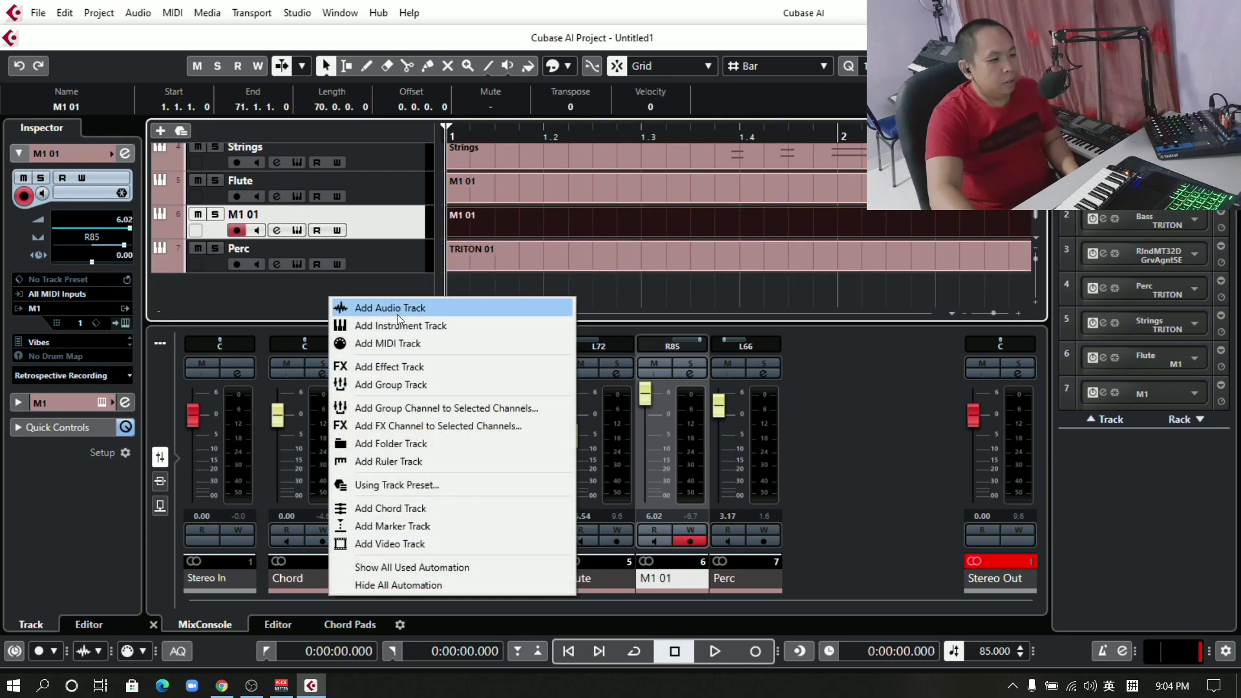
{"action": "left_click", "coordinate": [405, 327]}
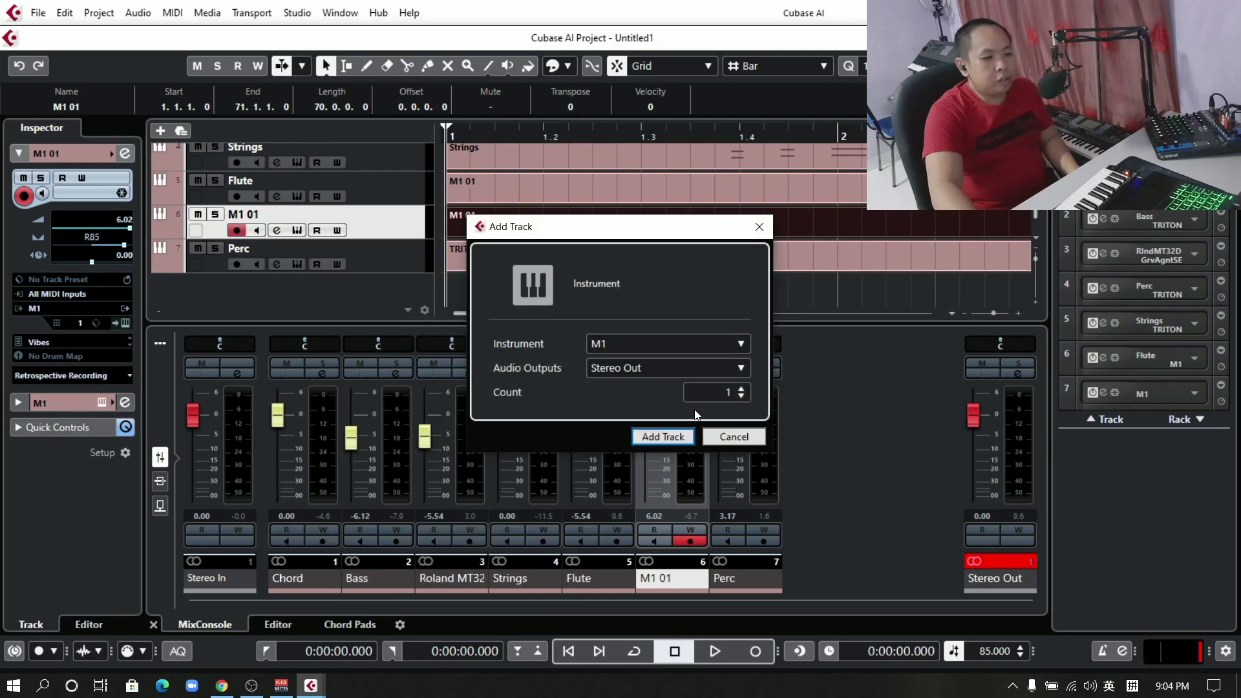
{"action": "left_click", "coordinate": [663, 436]}
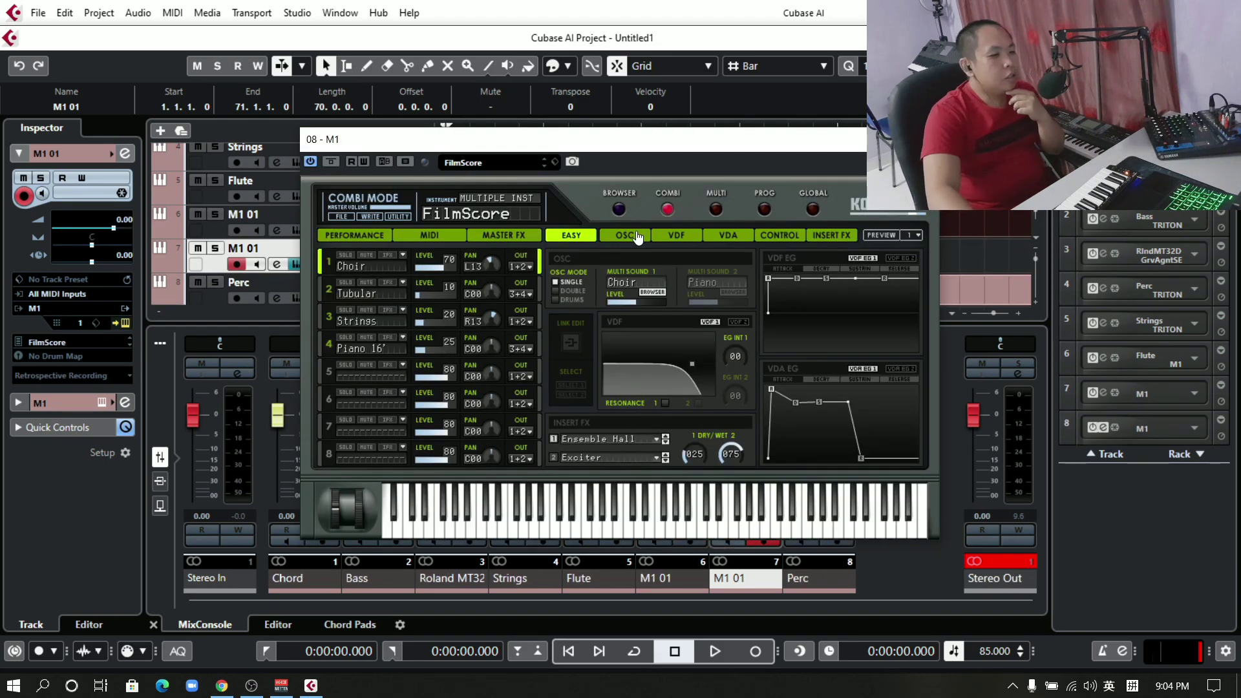
{"action": "left_click", "coordinate": [764, 209]}
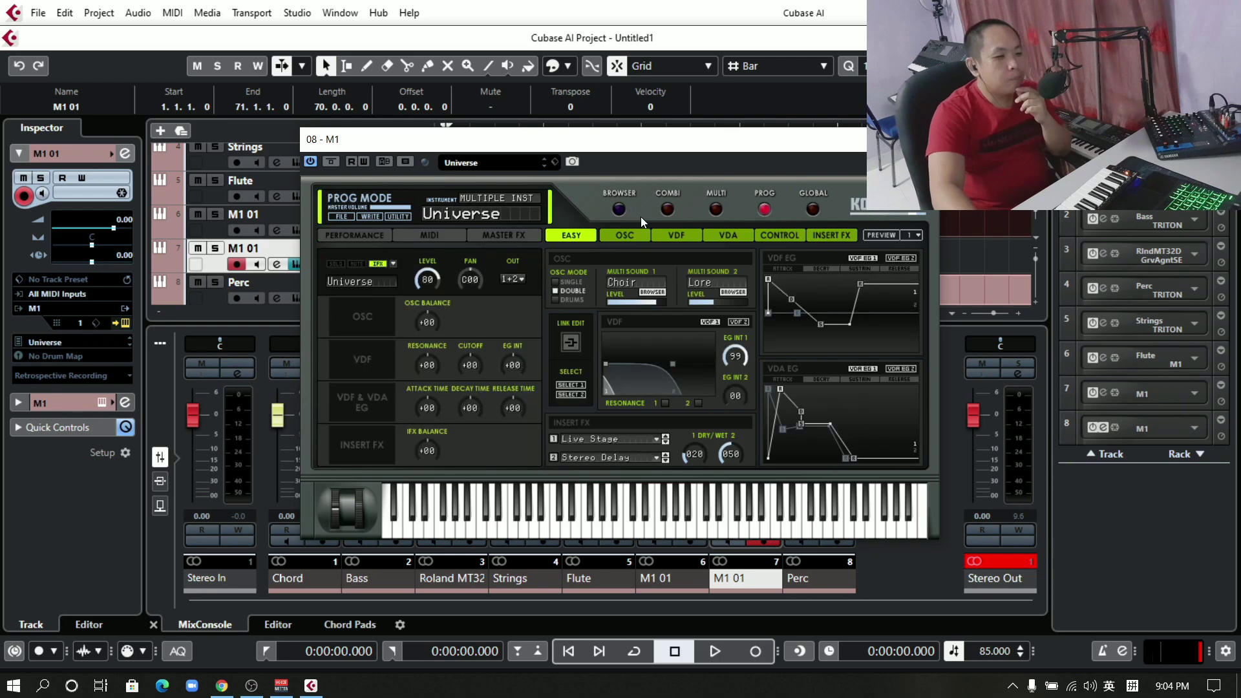
{"action": "left_click", "coordinate": [619, 209]}
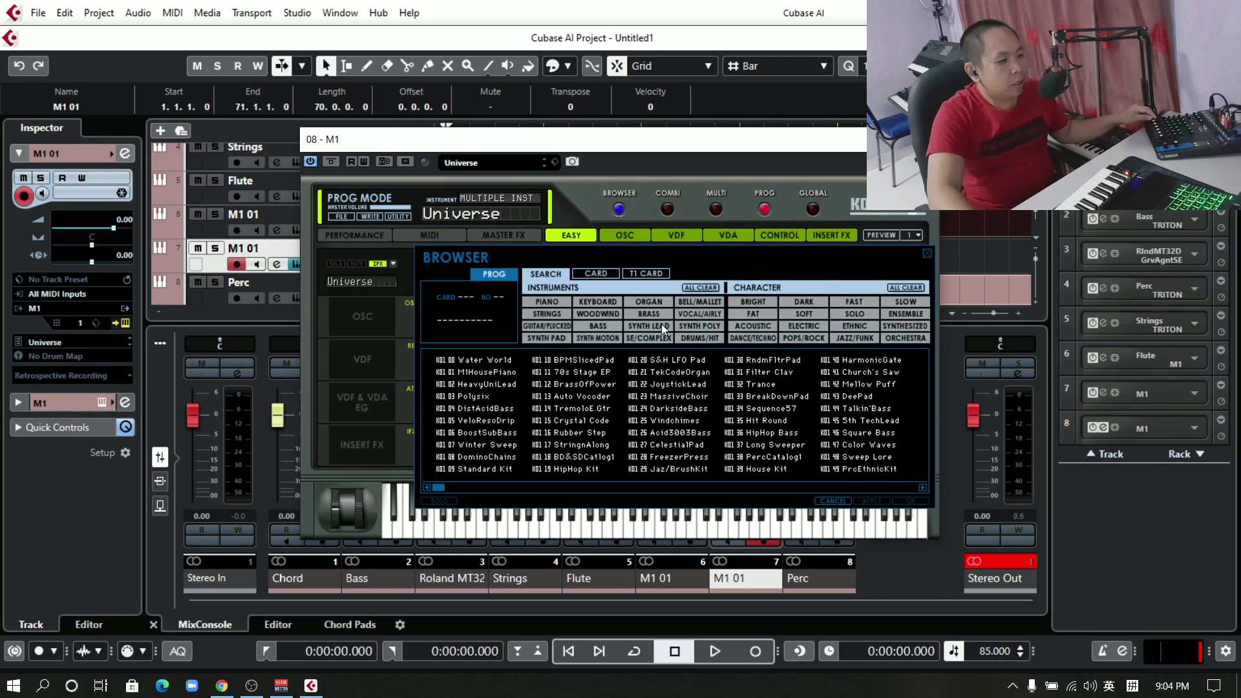
Audition Woodwind programs such as Clarinet, Baritonsax and Musette, and load Musette on the newest M1 track.
{"action": "left_click", "coordinate": [610, 302]}
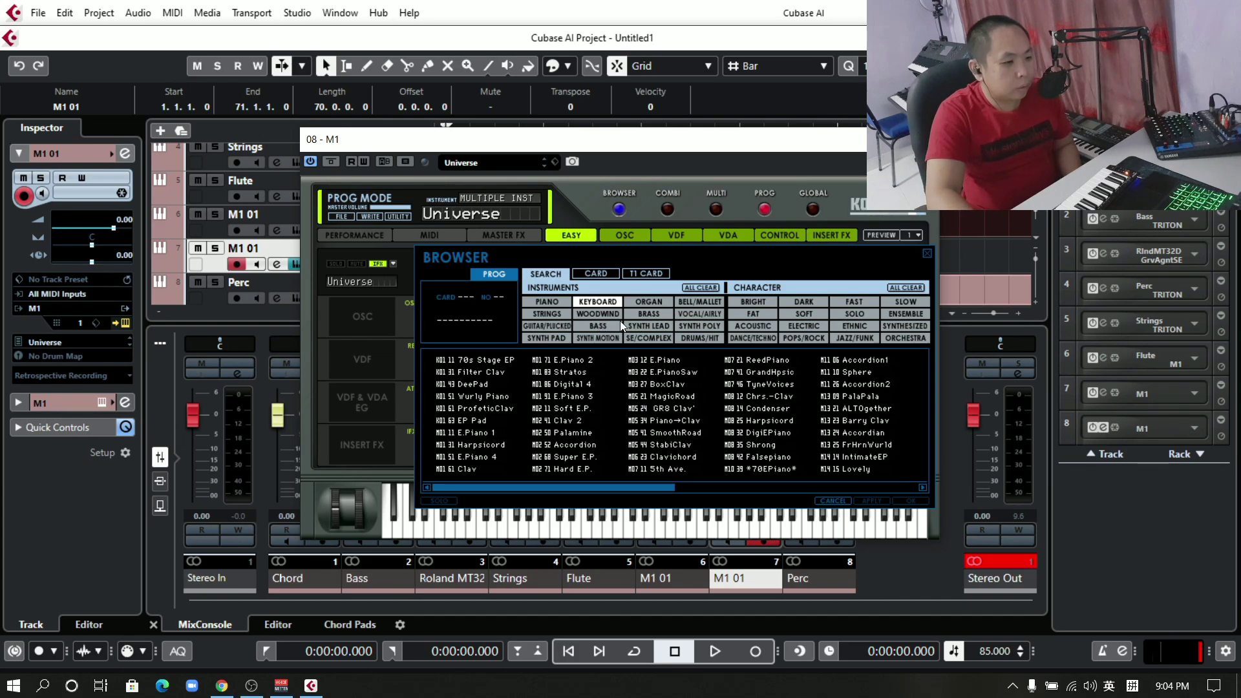
{"action": "left_click", "coordinate": [640, 300]}
{"action": "left_click", "coordinate": [594, 313]}
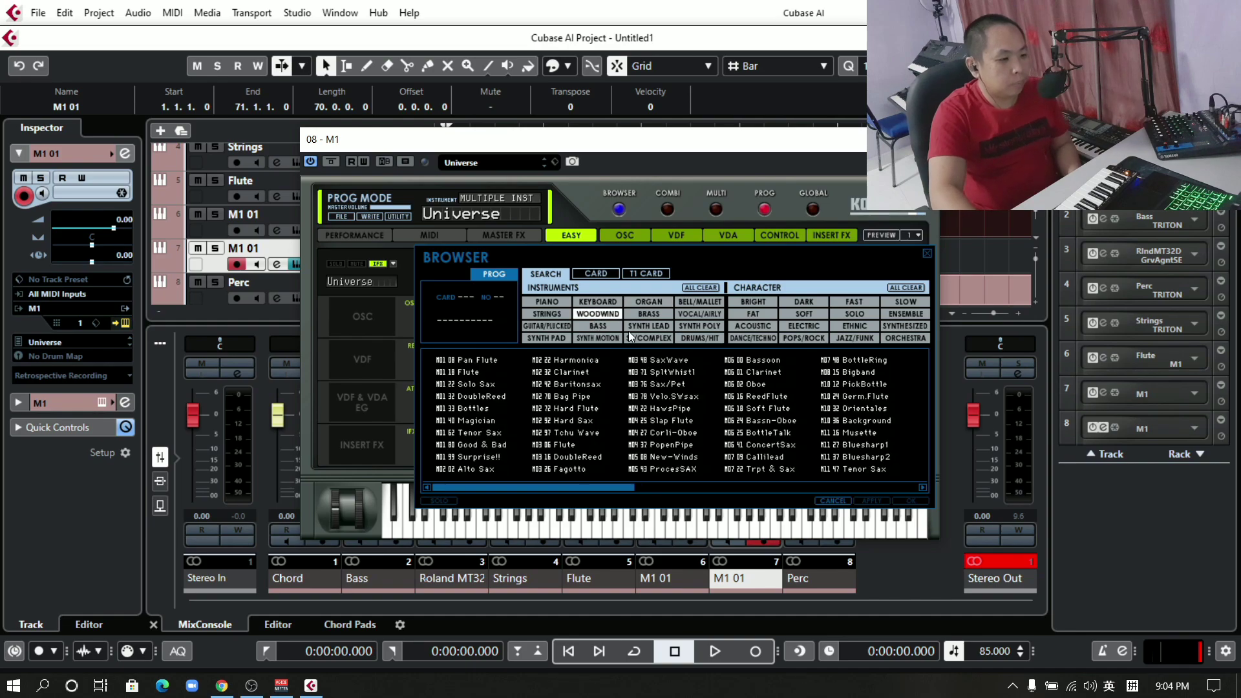
{"action": "left_click", "coordinate": [571, 378]}
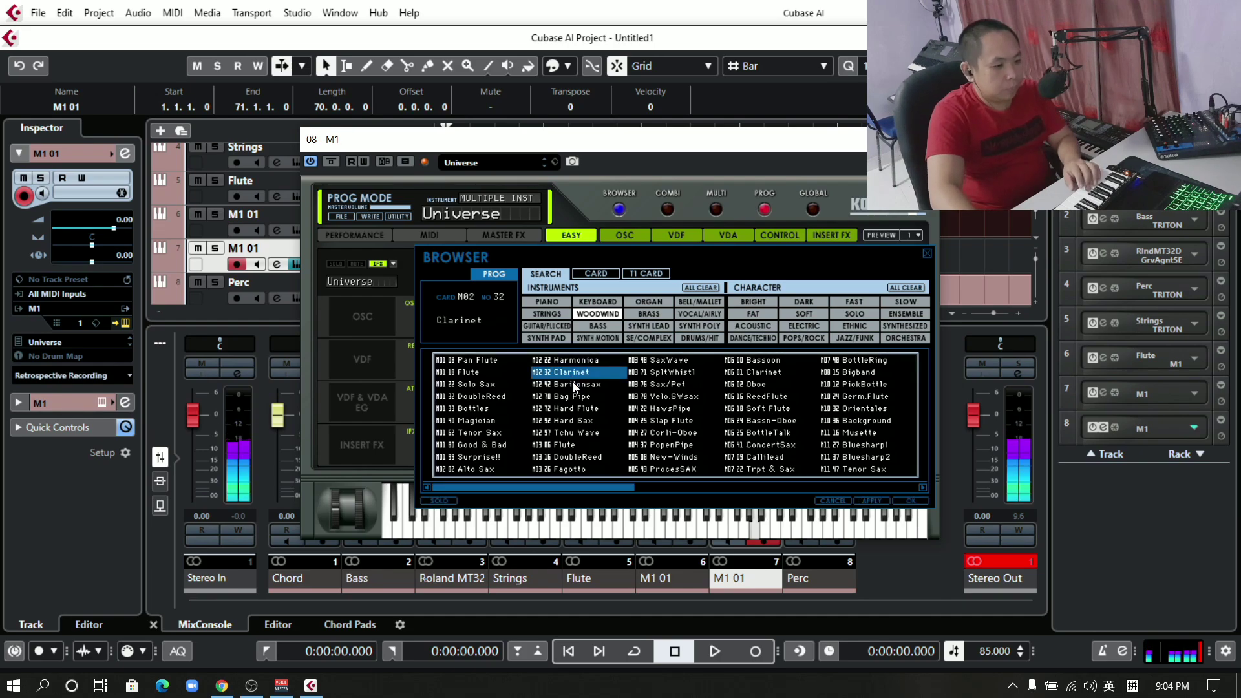
{"action": "left_click", "coordinate": [582, 384]}
{"action": "left_click", "coordinate": [859, 434]}
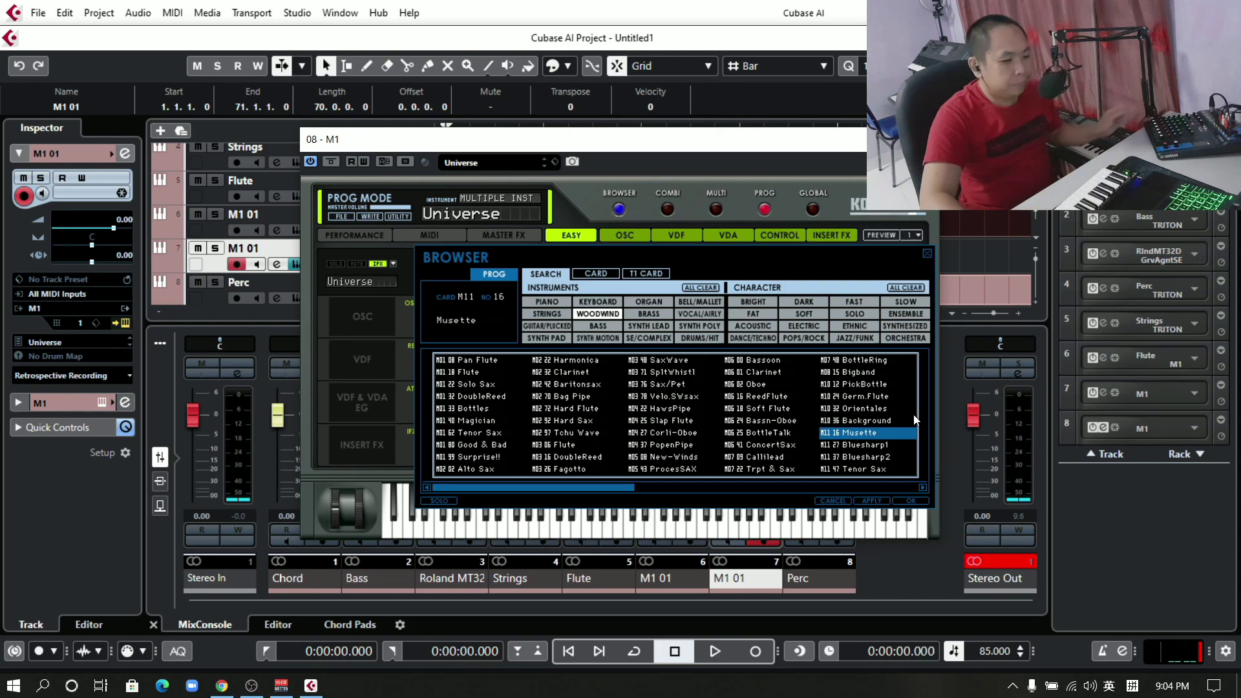
{"action": "left_click", "coordinate": [926, 253]}
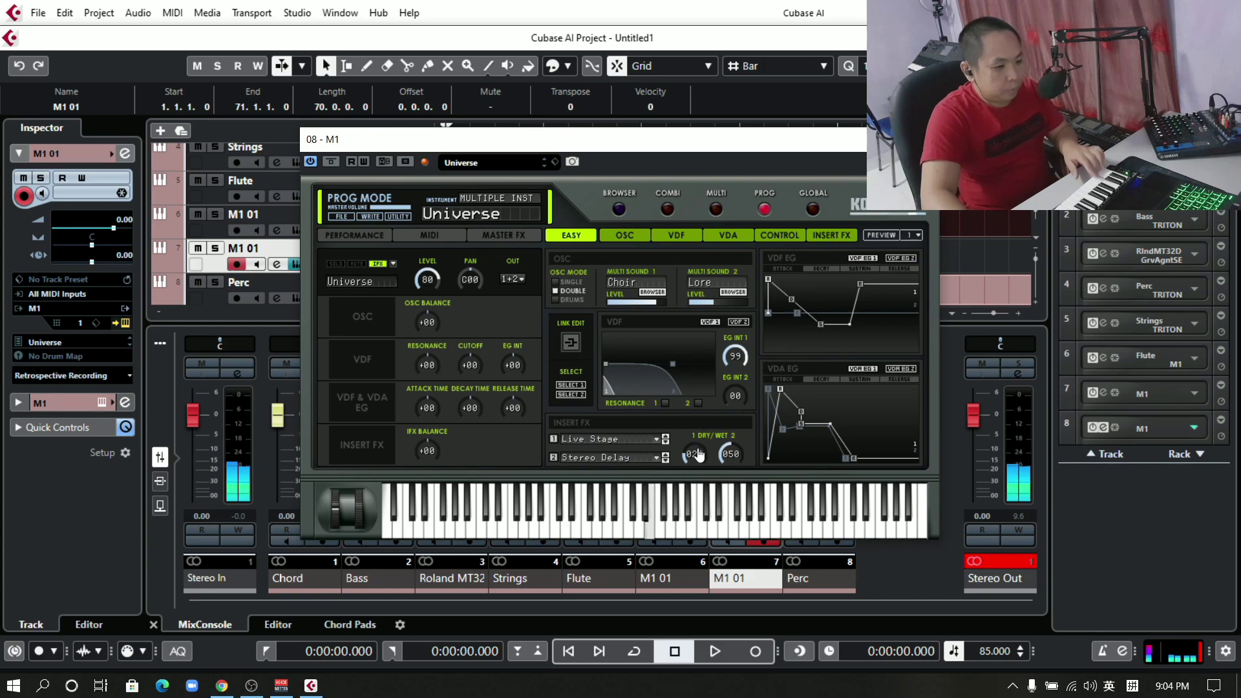
{"action": "left_click", "coordinate": [618, 210]}
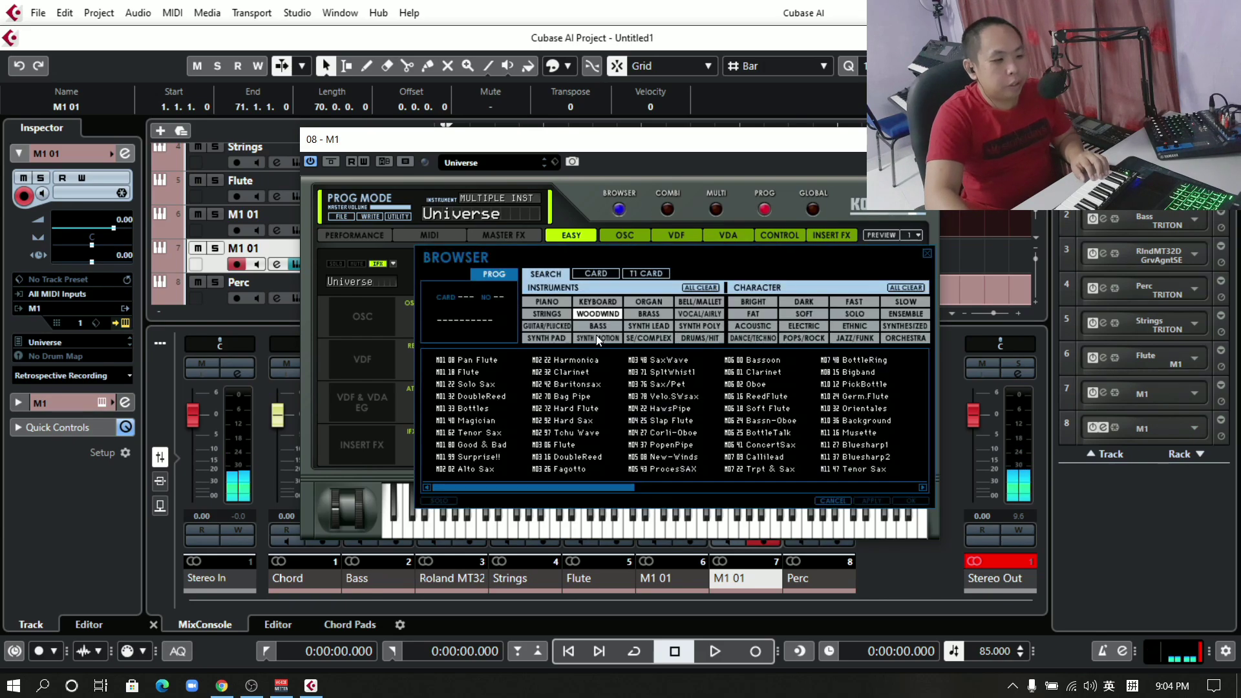
{"action": "double_click", "coordinate": [870, 431]}
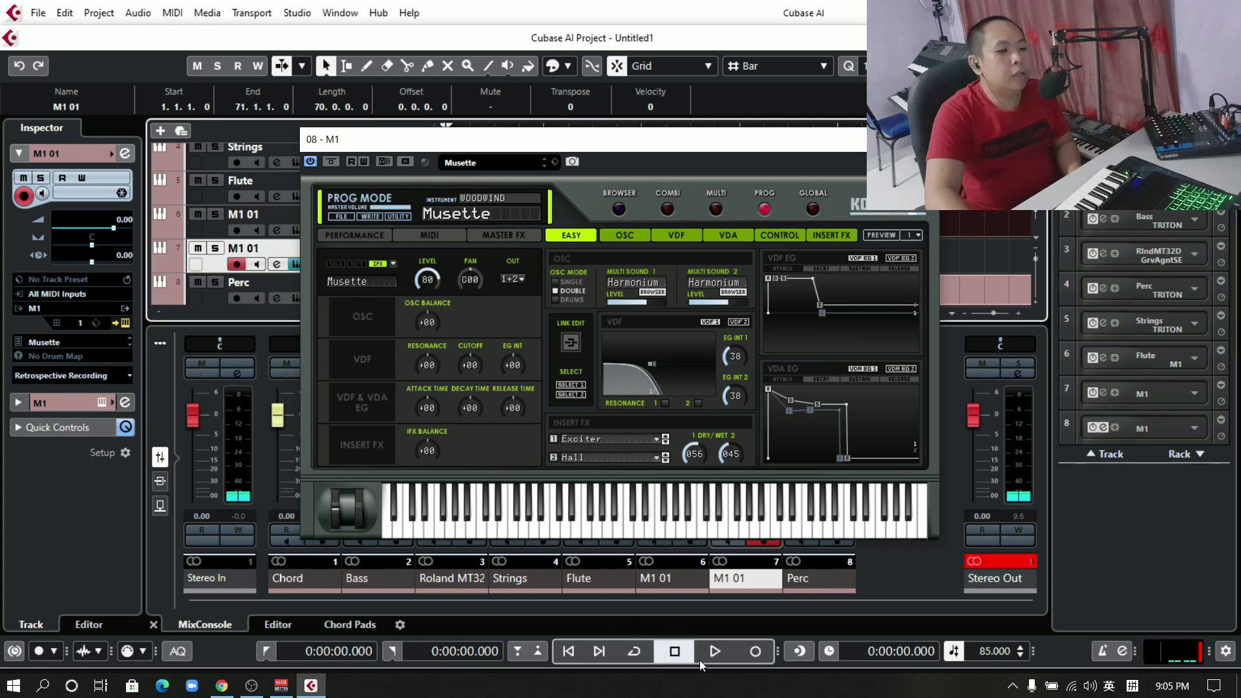
Try to record the Musette part from the project start to bar 22.
{"action": "left_click", "coordinate": [753, 653]}
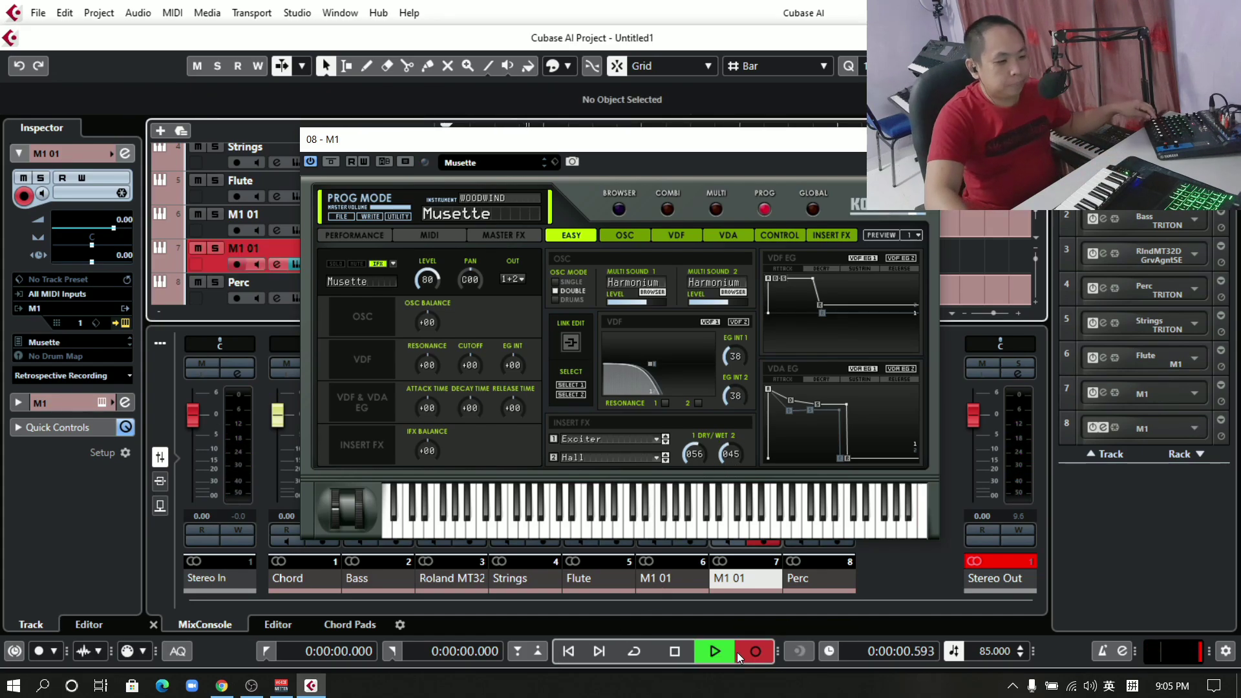
{"action": "left_click", "coordinate": [673, 651]}
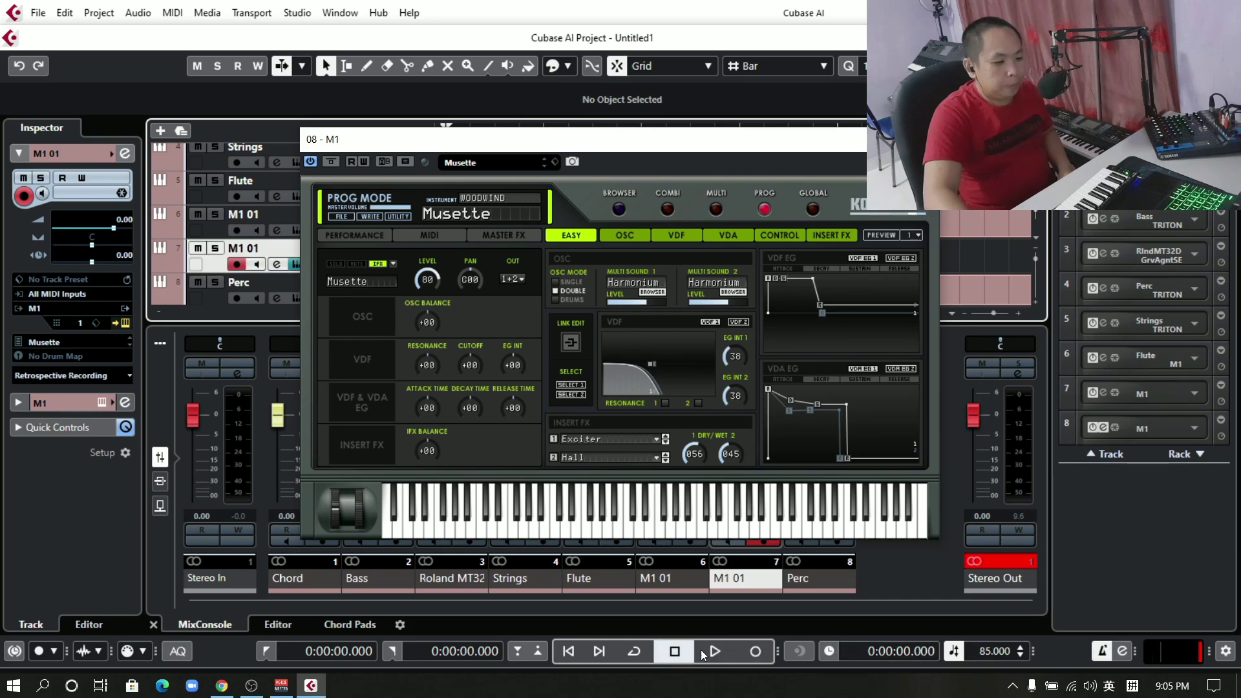
{"action": "left_click", "coordinate": [755, 652]}
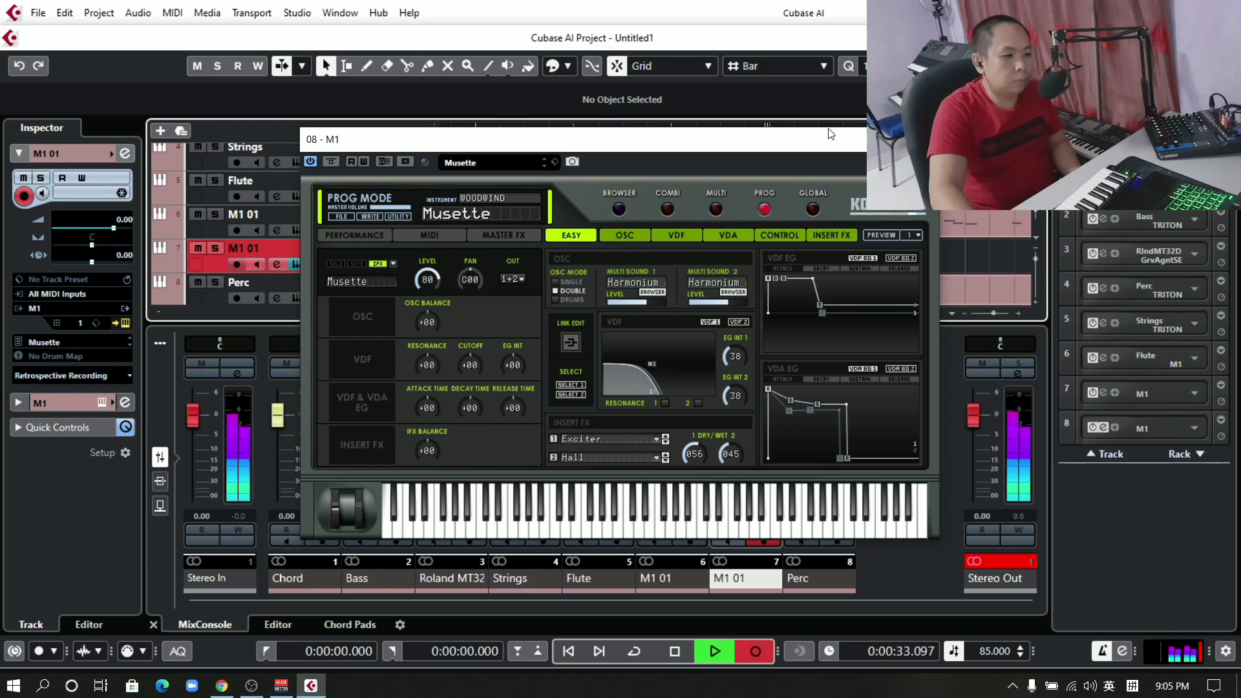
{"action": "left_click_drag", "start_coordinate": [830, 134], "coordinate": [927, 101]}
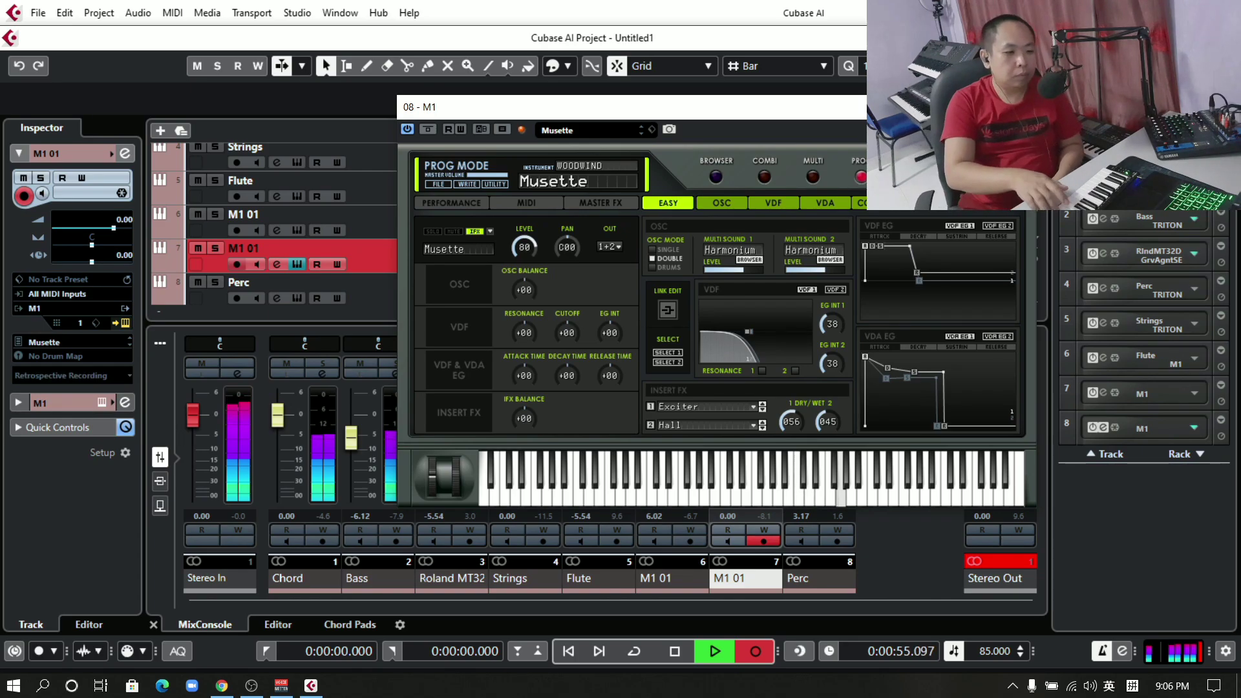
{"action": "key", "text": "space"}
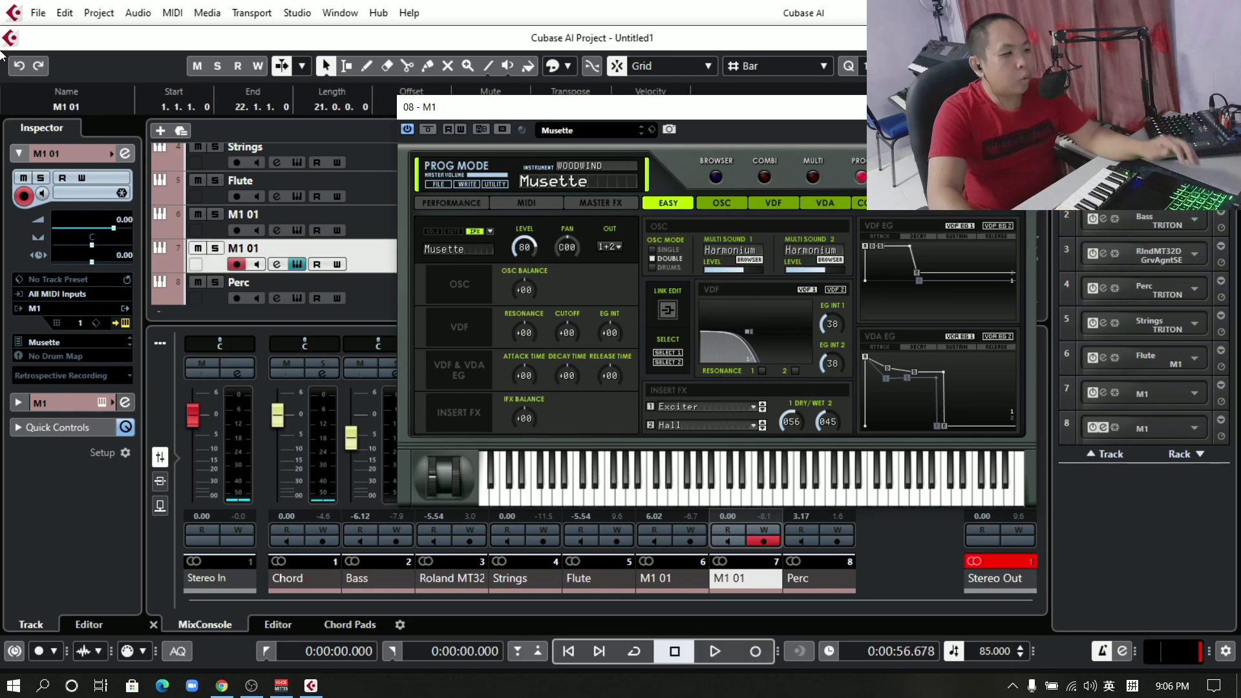
Close the M1 synth window and delete the recorded take from the Musette track.
{"action": "left_click", "coordinate": [42, 14]}
{"action": "left_click", "coordinate": [596, 14]}
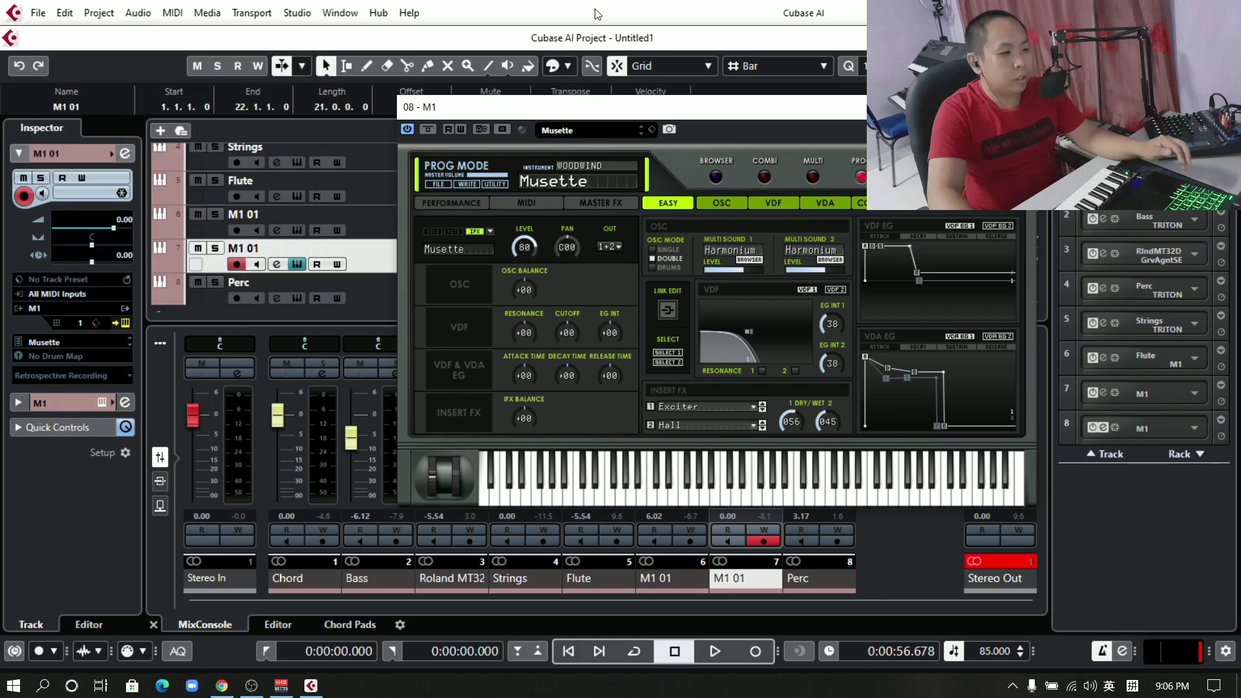
{"action": "left_click", "coordinate": [1028, 106]}
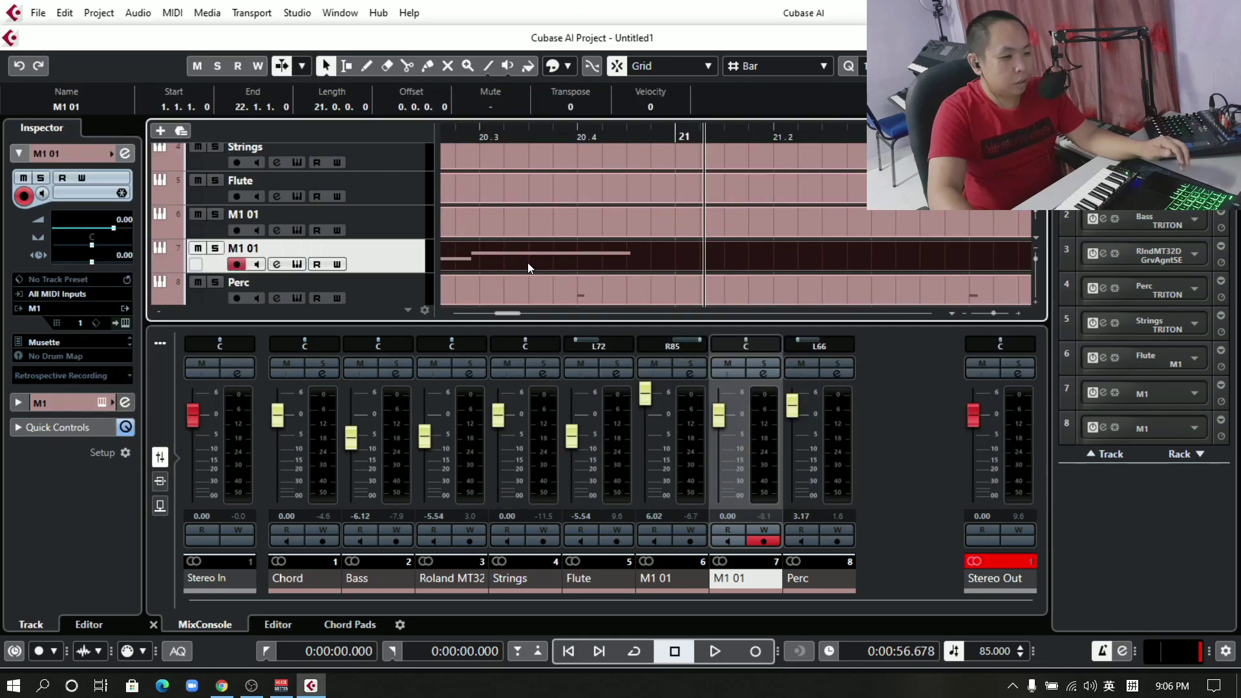
{"action": "scroll", "coordinate": [610, 161], "scroll_direction": "left", "scroll_amount": 5}
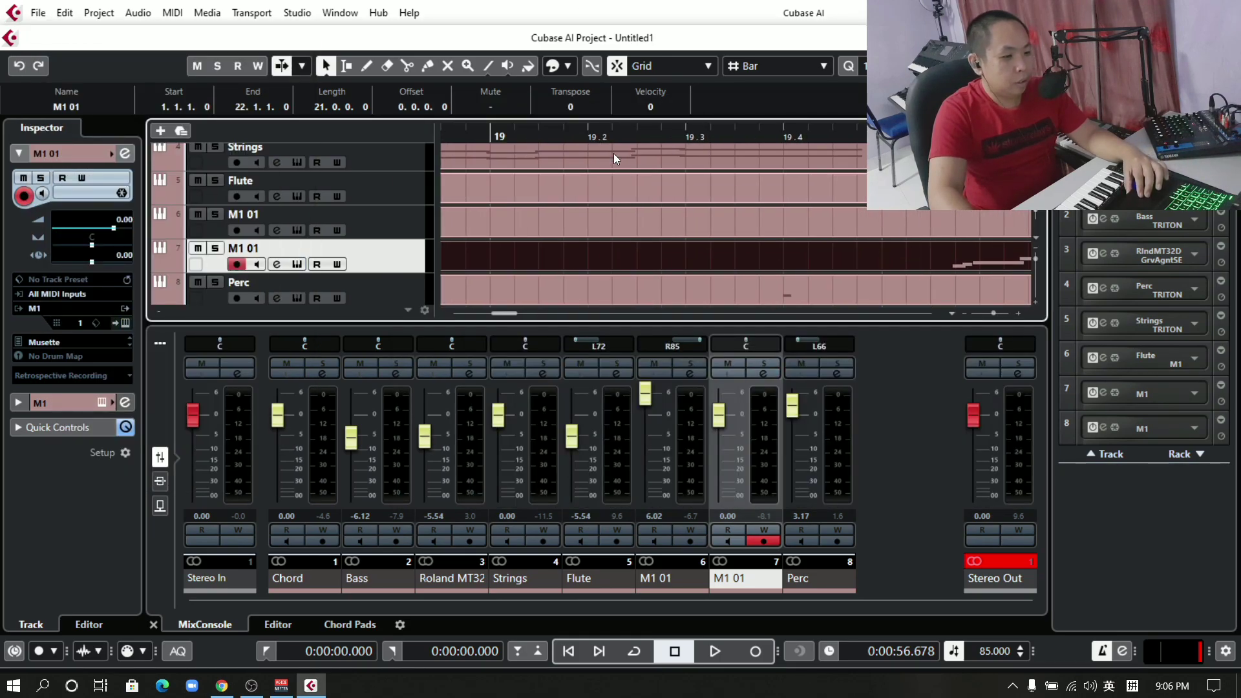
{"action": "key", "text": "Delete"}
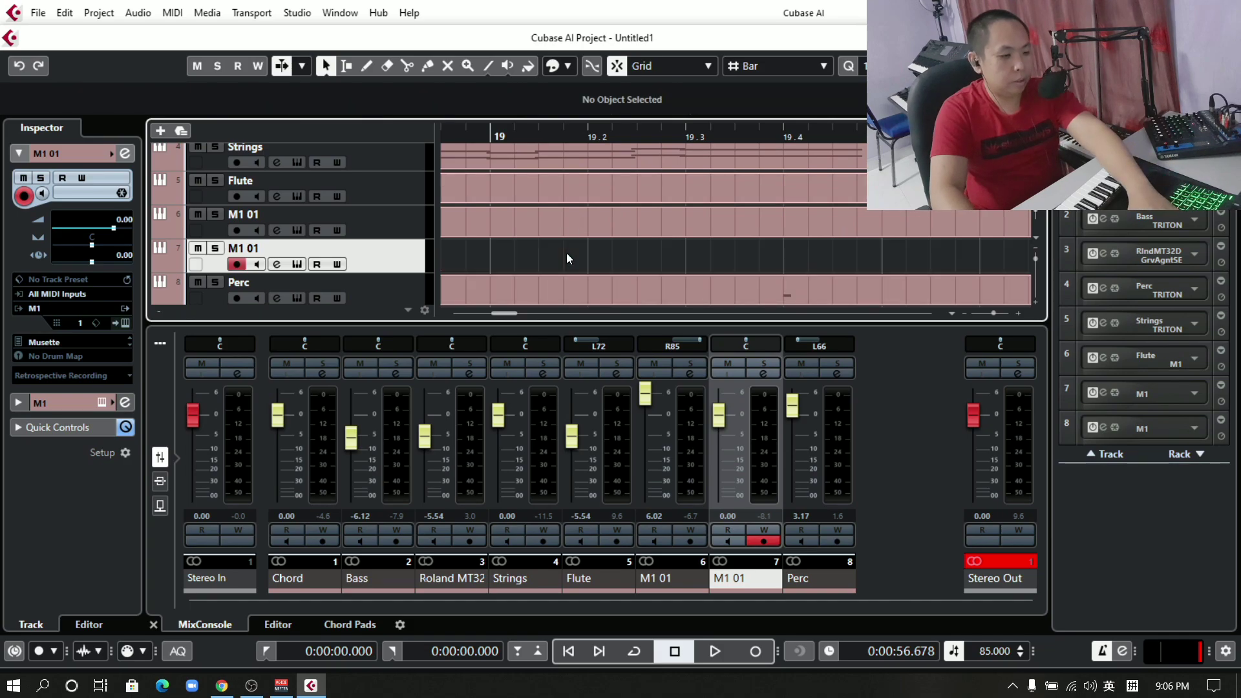
Record the Musette part from bar 19 to bar 70 and lower the track's volume to -7.90.
{"action": "left_click", "coordinate": [631, 130]}
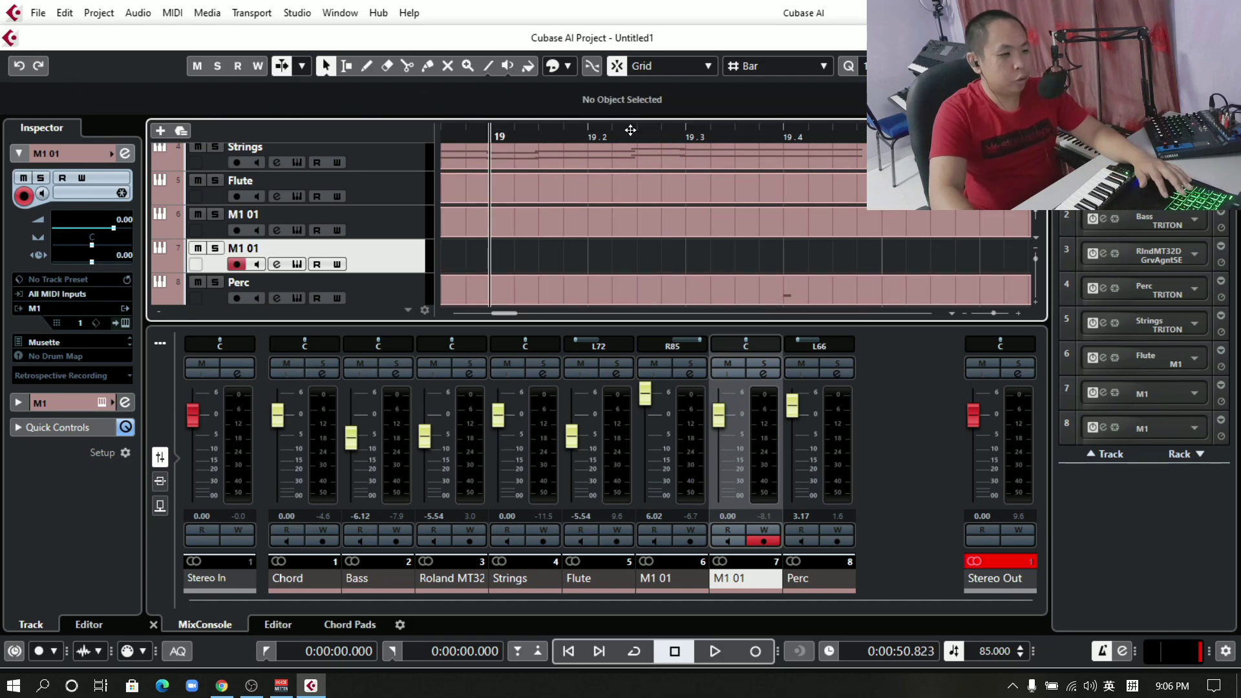
{"action": "left_click", "coordinate": [755, 651]}
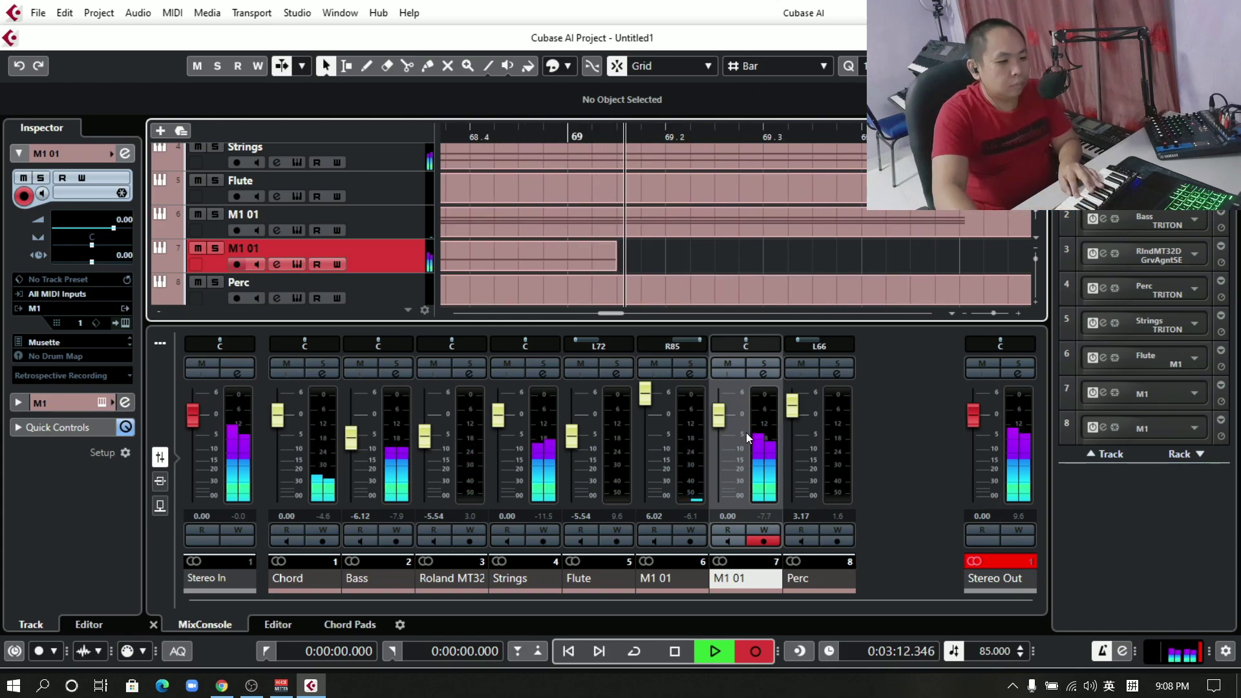
{"action": "left_click_drag", "start_coordinate": [718, 414], "coordinate": [718, 445]}
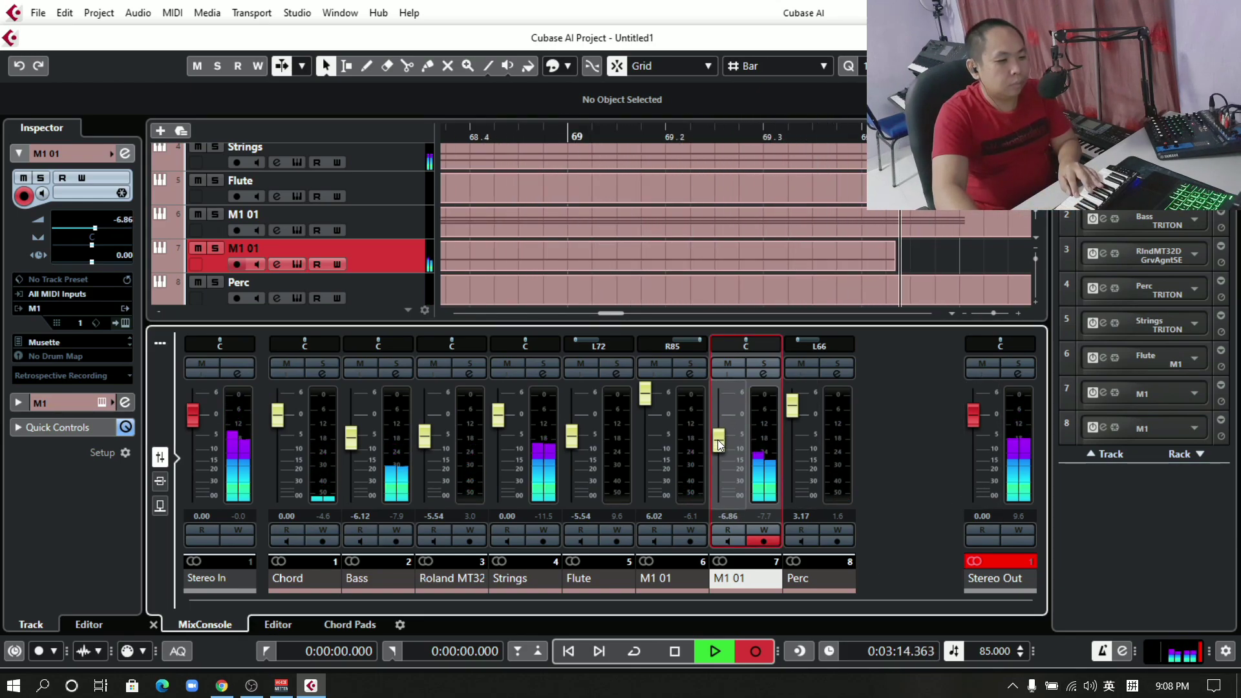
{"action": "left_click", "coordinate": [715, 641]}
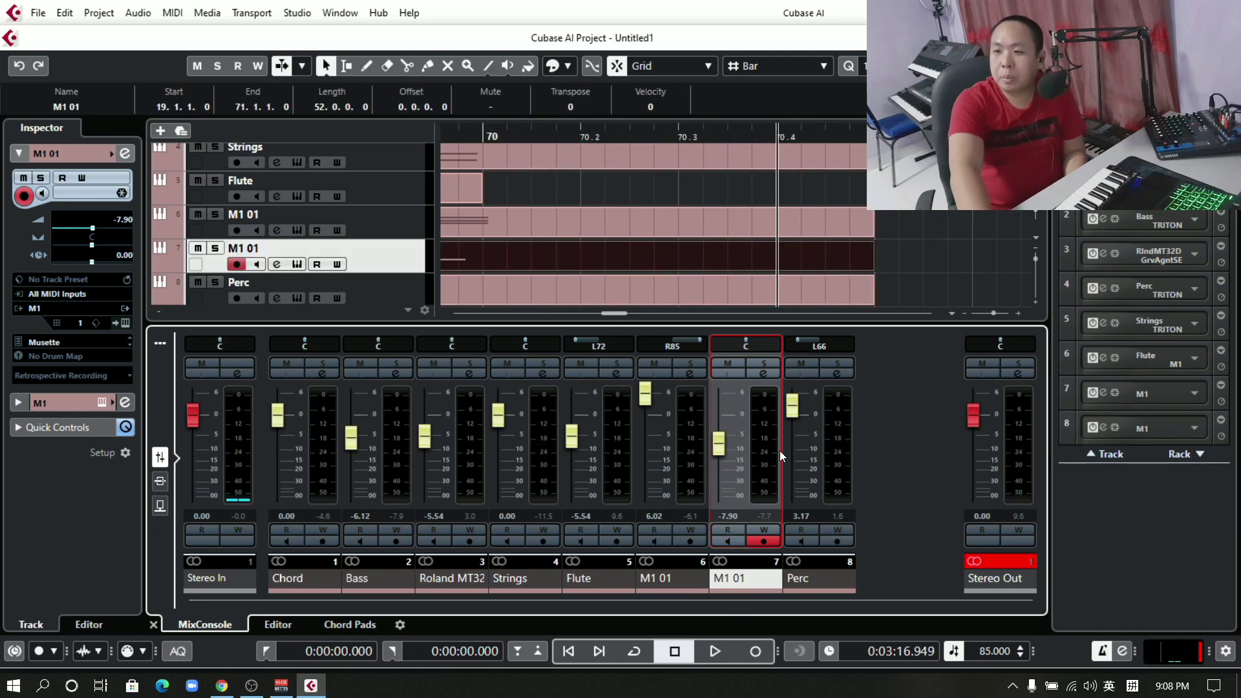
Return to the project start and rename the Musette track as Accordion.
{"action": "left_click", "coordinate": [567, 657]}
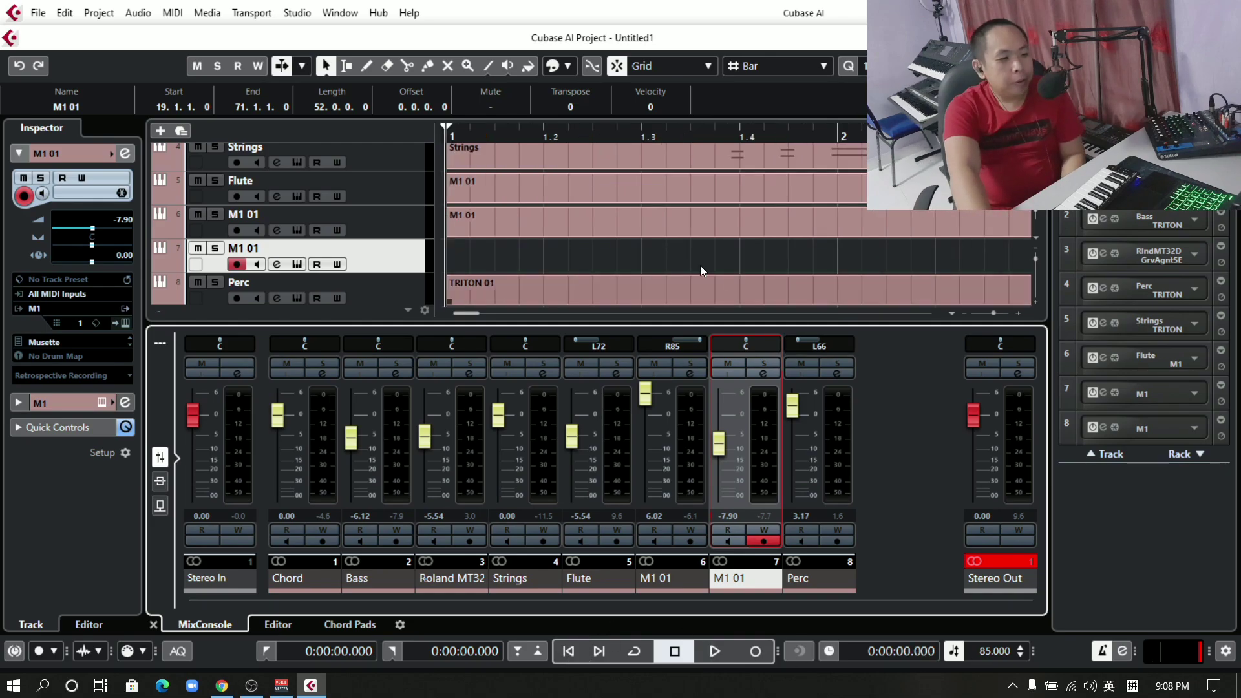
{"action": "scroll", "coordinate": [481, 226], "scroll_direction": "down", "scroll_amount": 1}
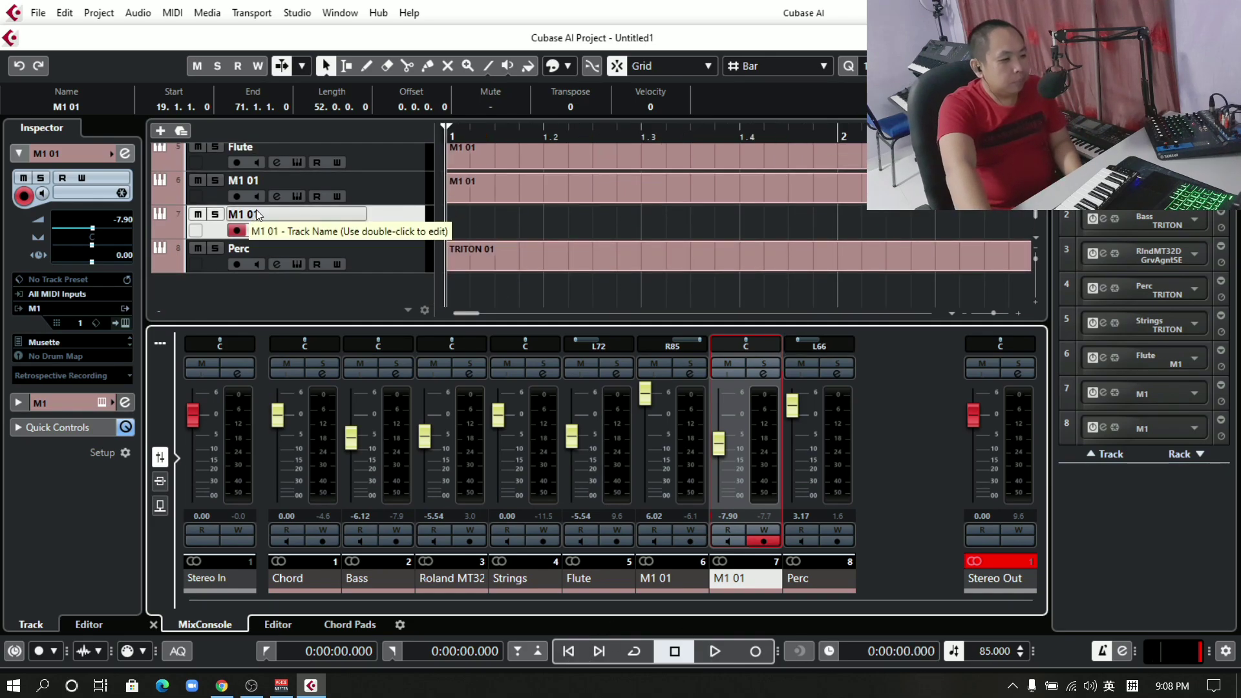
{"action": "scroll", "coordinate": [258, 210], "scroll_direction": "up", "scroll_amount": 2}
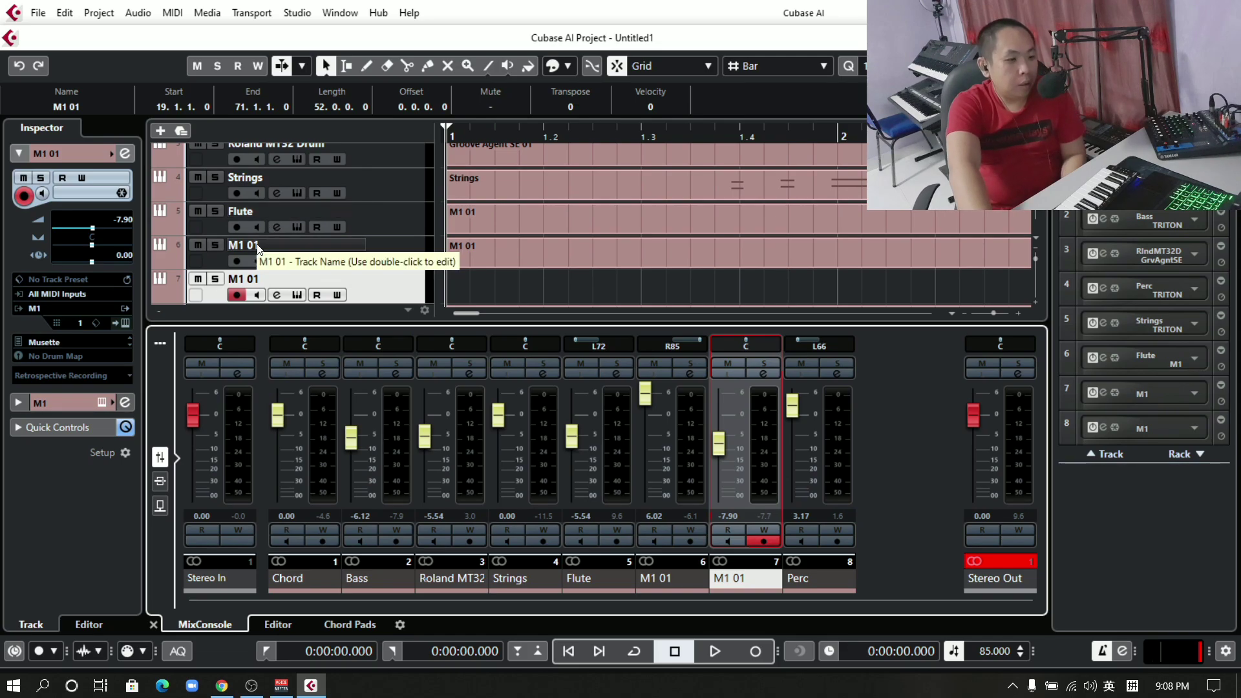
{"action": "scroll", "coordinate": [360, 243], "scroll_direction": "down", "scroll_amount": 1}
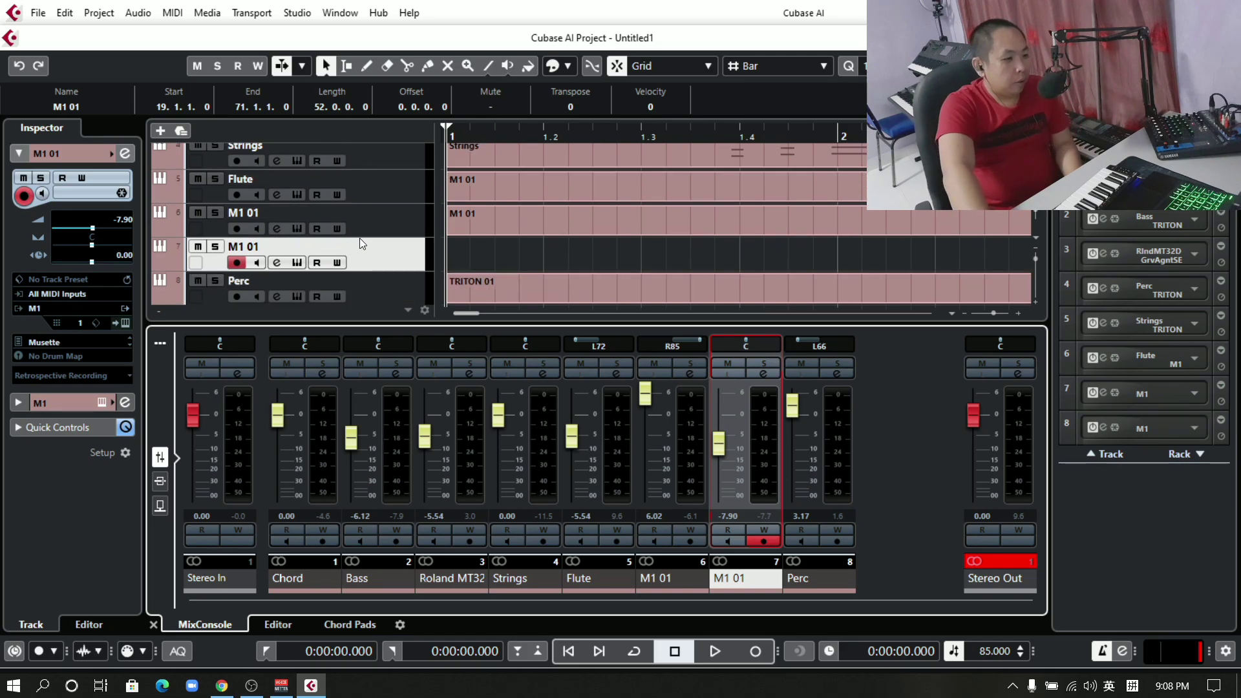
{"action": "double_click", "coordinate": [250, 246]}
{"action": "key", "text": "BackSpace"}
{"action": "type", "text": "A"}
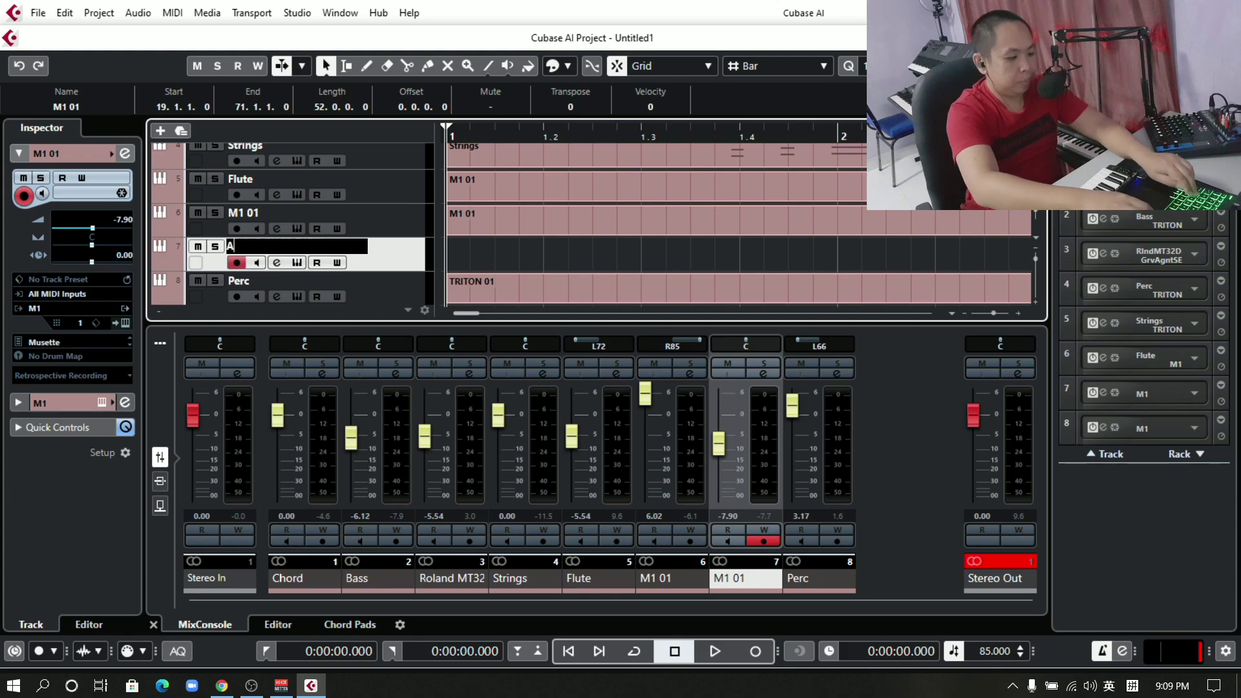
{"action": "type", "text": "rr"}
{"action": "type", "text": "ordio"}
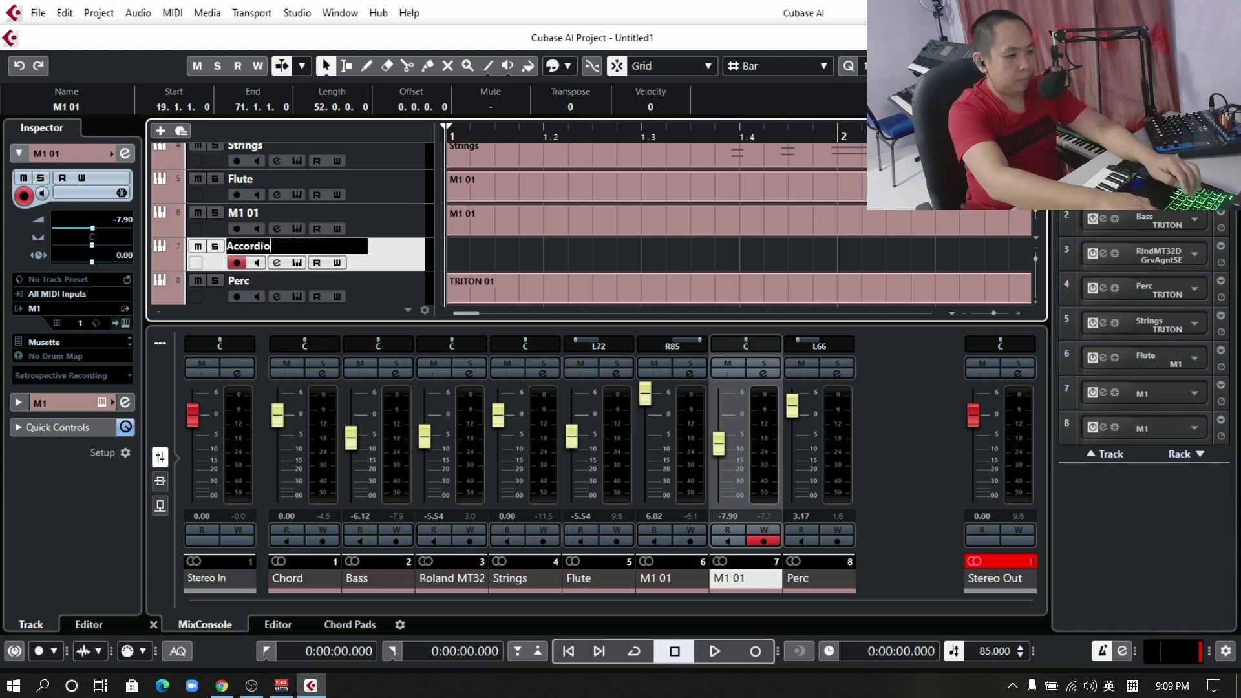
{"action": "type", "text": "n"}
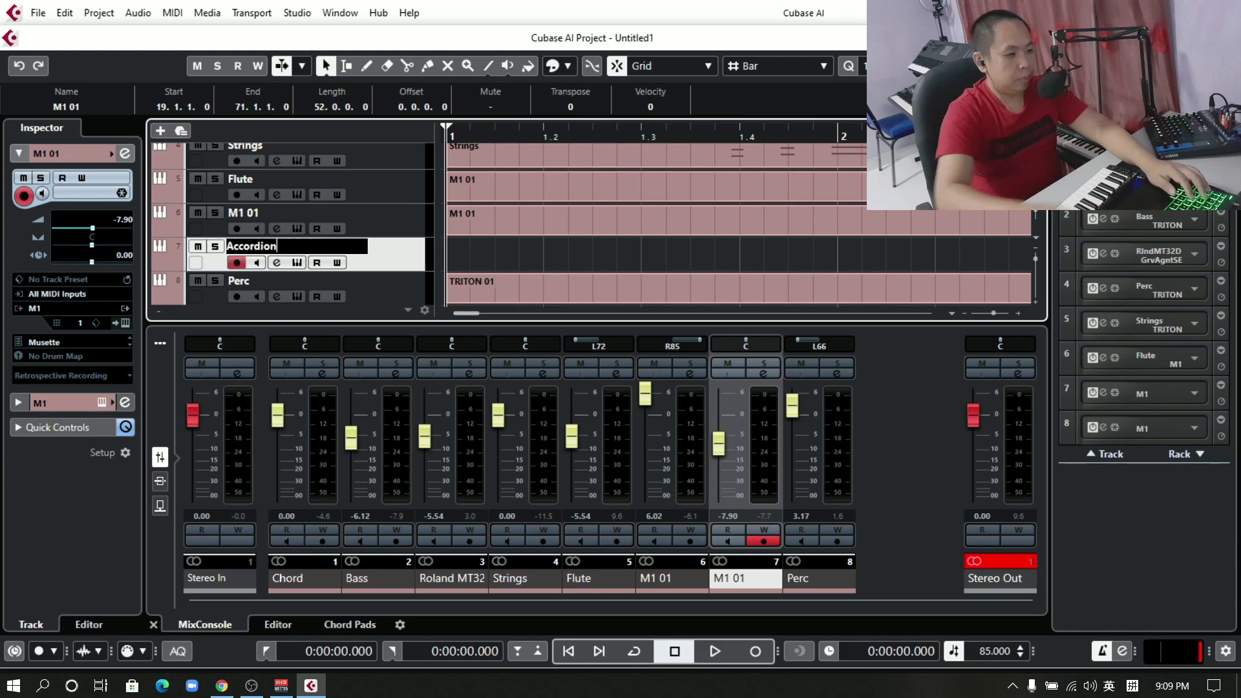
Rename the vibes track M1 01 as Bell.
{"action": "double_click", "coordinate": [243, 212]}
{"action": "type", "text": "Bell"}
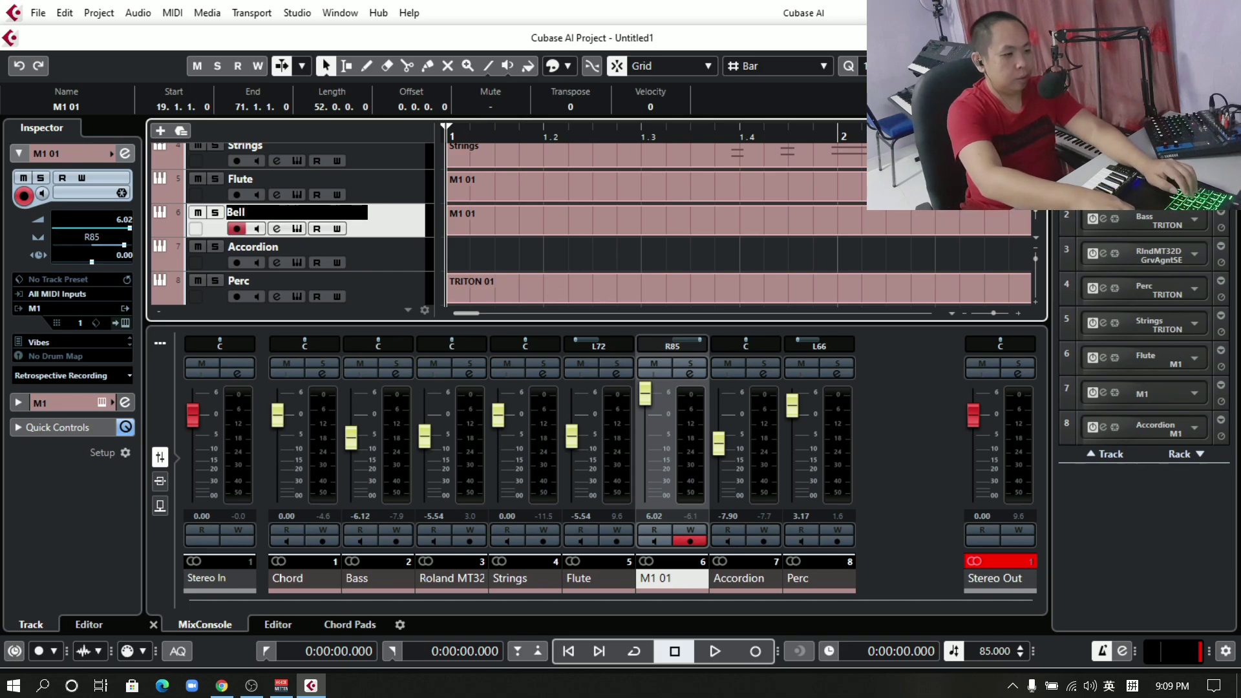
{"action": "key", "text": "Return"}
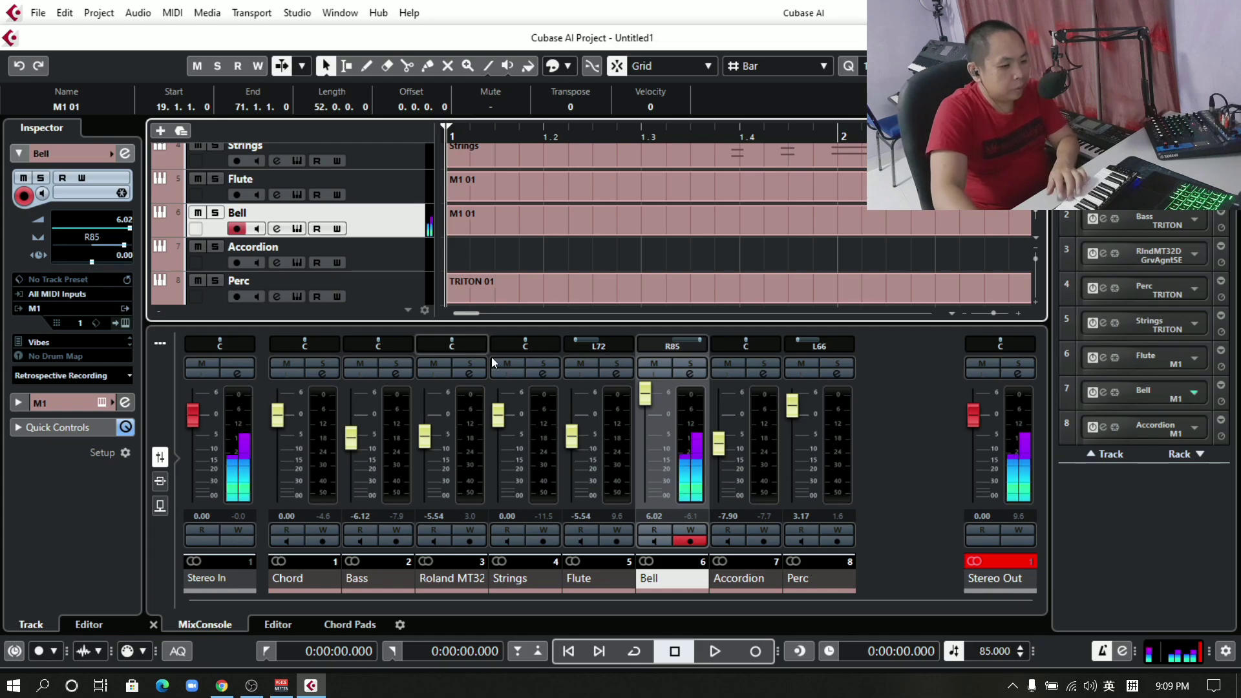
Cut the Accordion track's equalizer by 18.7 dB at 132.2 Hz in band 1 and 12.0 dB at 178.1 Hz in band 2.
{"action": "left_click", "coordinate": [774, 412]}
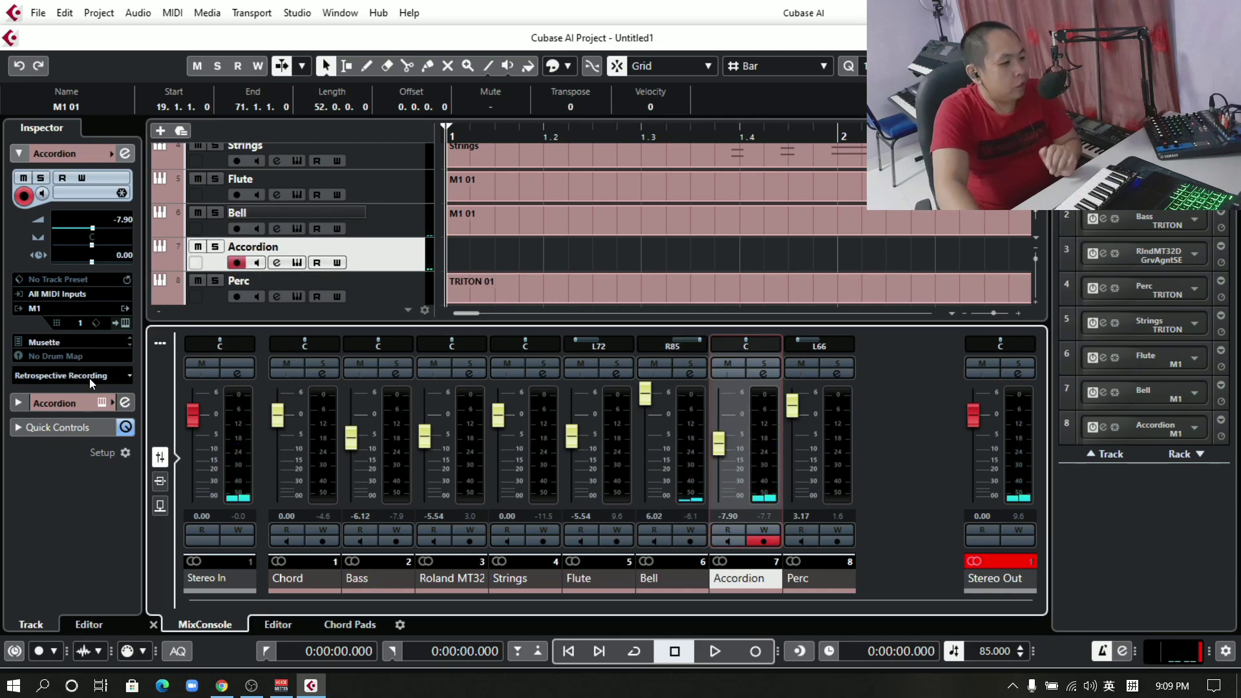
{"action": "left_click", "coordinate": [91, 401]}
{"action": "left_click", "coordinate": [53, 204]}
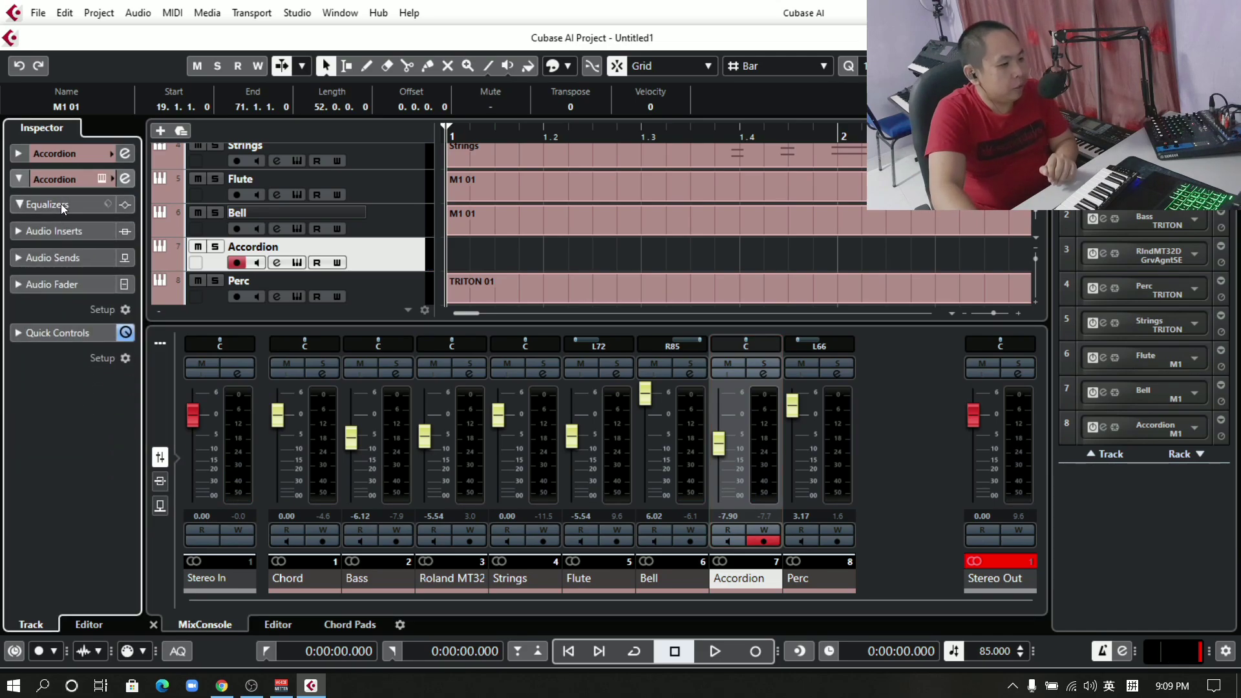
{"action": "left_click_drag", "start_coordinate": [21, 254], "coordinate": [49, 278]}
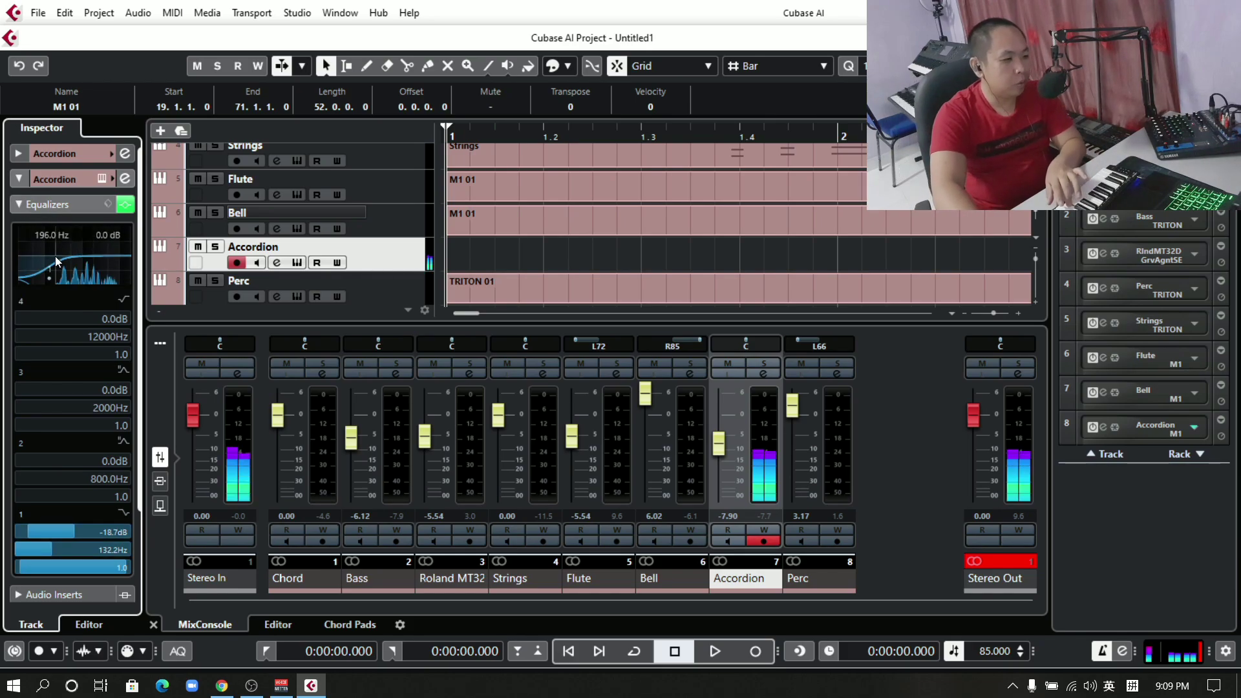
{"action": "left_click_drag", "start_coordinate": [47, 265], "coordinate": [55, 269]}
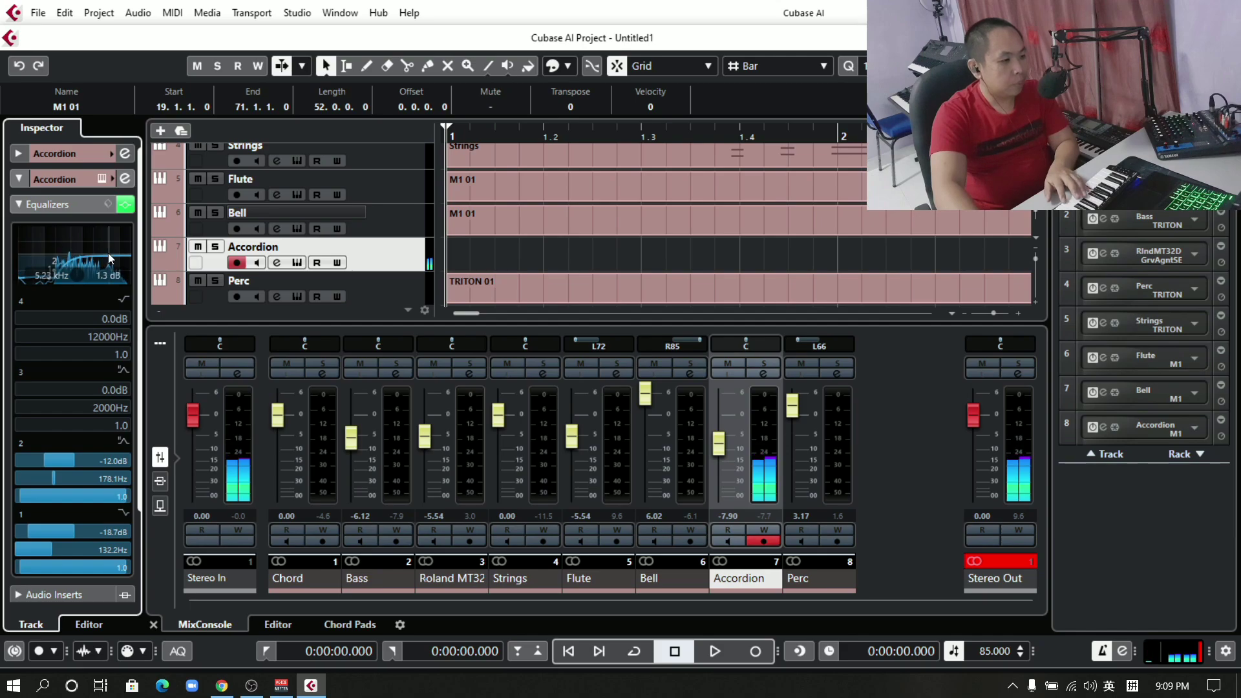
Boost the Accordion's equalizer band 3 by 6.0 dB at 2607 Hz and raise the track's volume to -6.86.
{"action": "left_click_drag", "start_coordinate": [100, 256], "coordinate": [97, 248]}
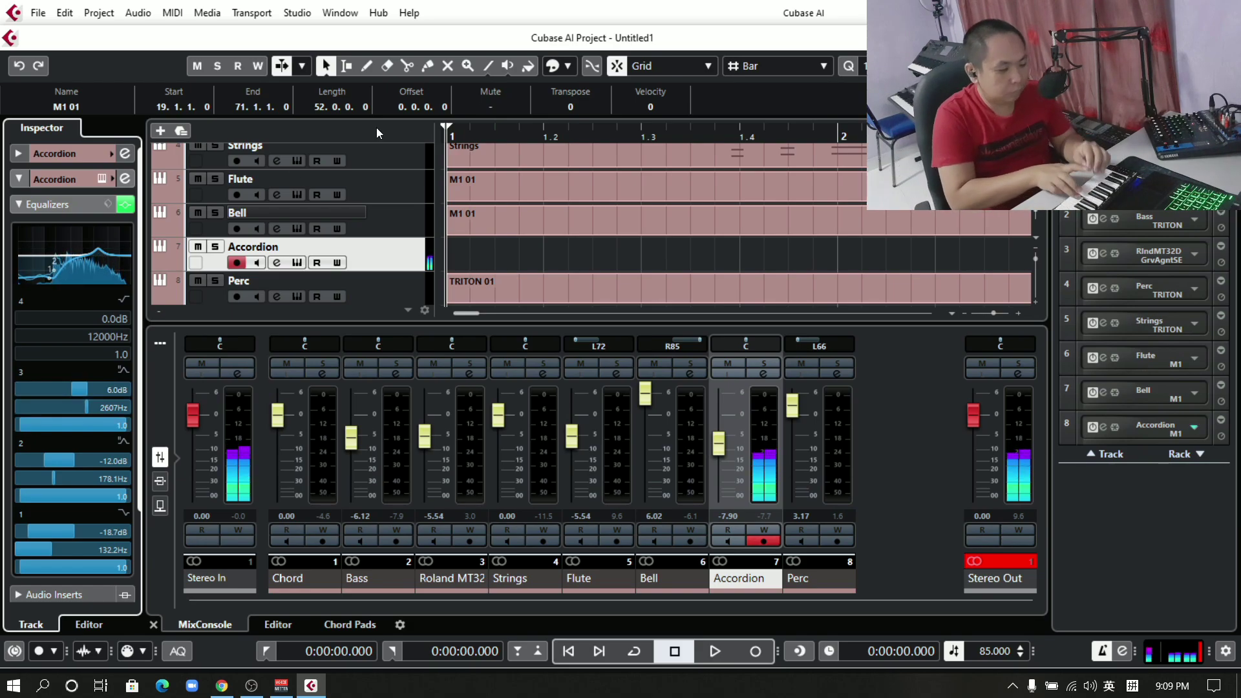
{"action": "left_click", "coordinate": [720, 444]}
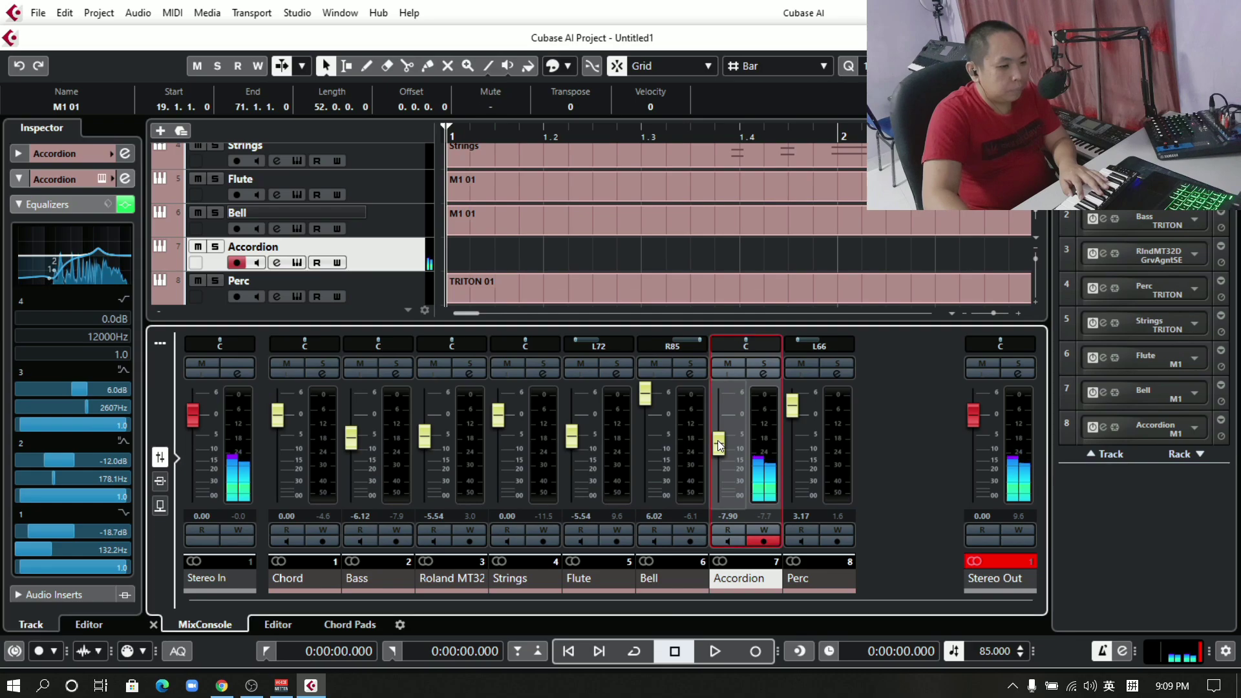
{"action": "left_click_drag", "start_coordinate": [723, 440], "coordinate": [726, 436]}
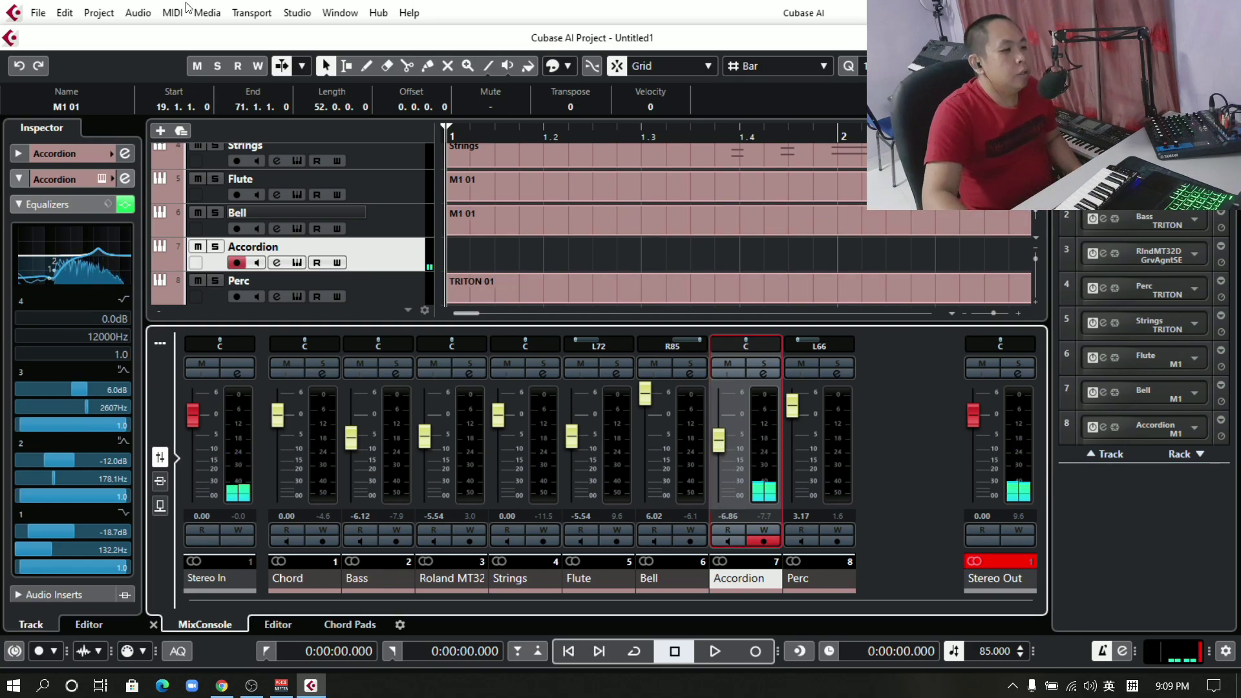
Add an instrument track below Accordion using the KORG TRITON instrument, routed to Stereo Out.
{"action": "scroll", "coordinate": [349, 224], "scroll_direction": "down", "scroll_amount": 1}
{"action": "right_click", "coordinate": [342, 297]}
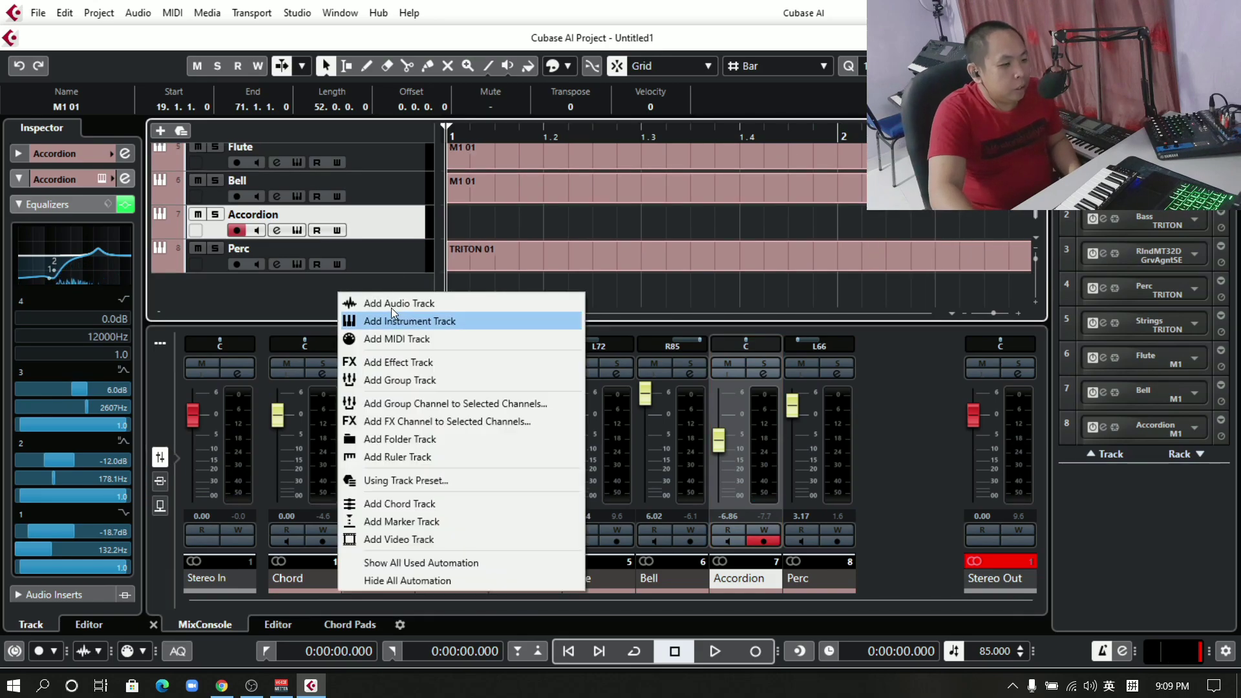
{"action": "left_click", "coordinate": [408, 327]}
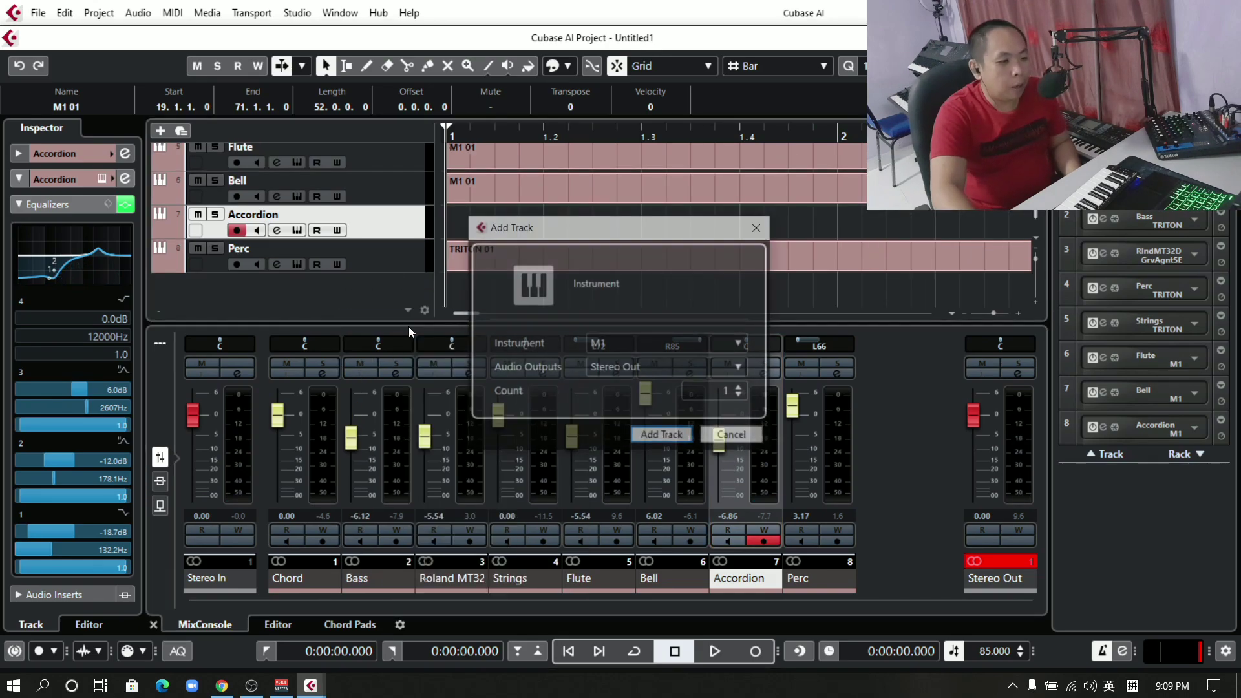
{"action": "left_click", "coordinate": [686, 343]}
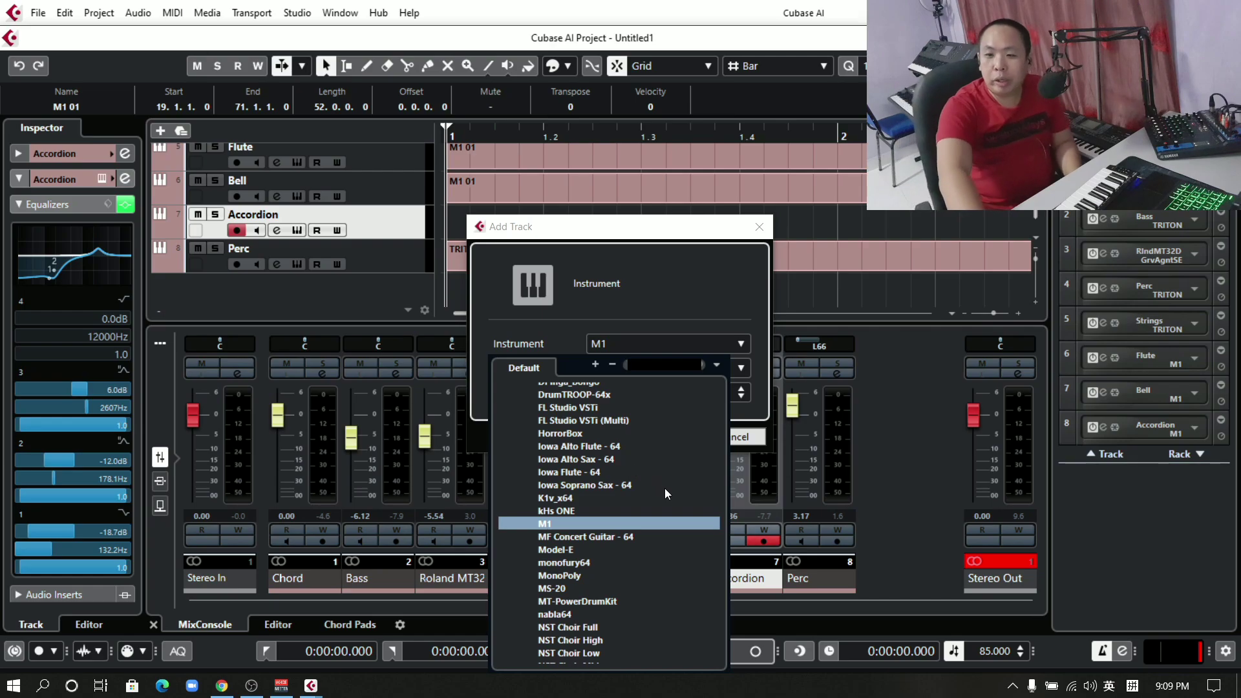
{"action": "scroll", "coordinate": [661, 490], "scroll_direction": "up", "scroll_amount": 5}
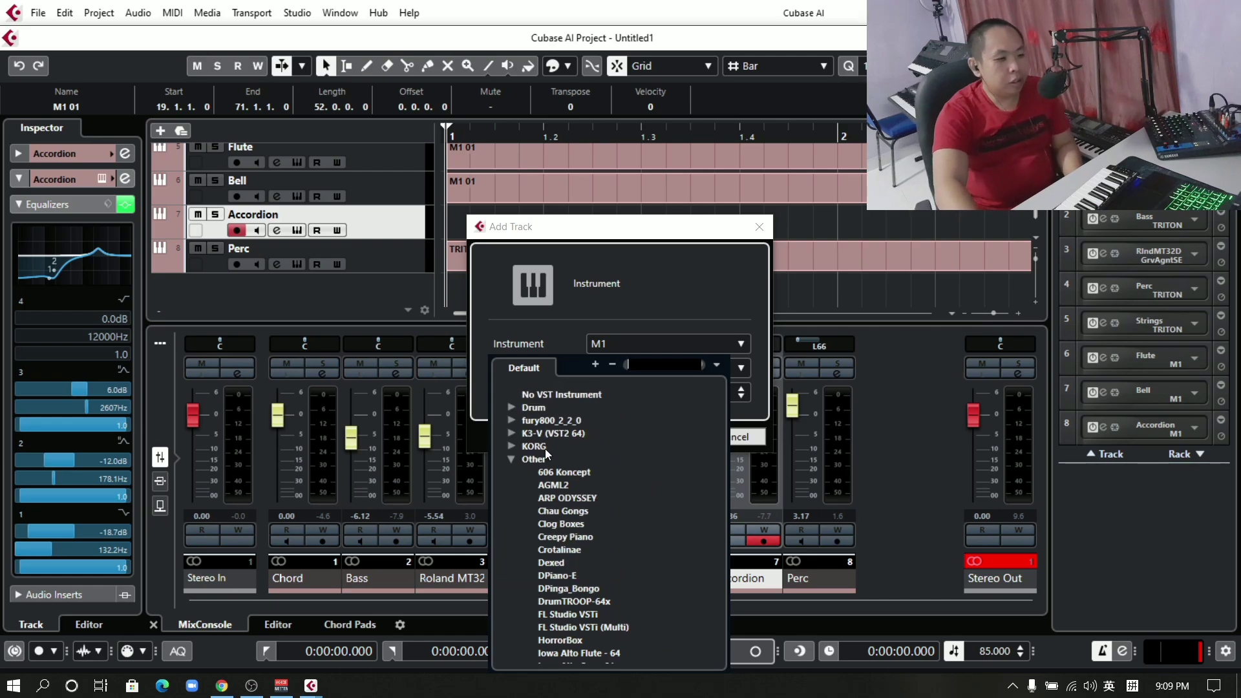
{"action": "left_click", "coordinate": [550, 459]}
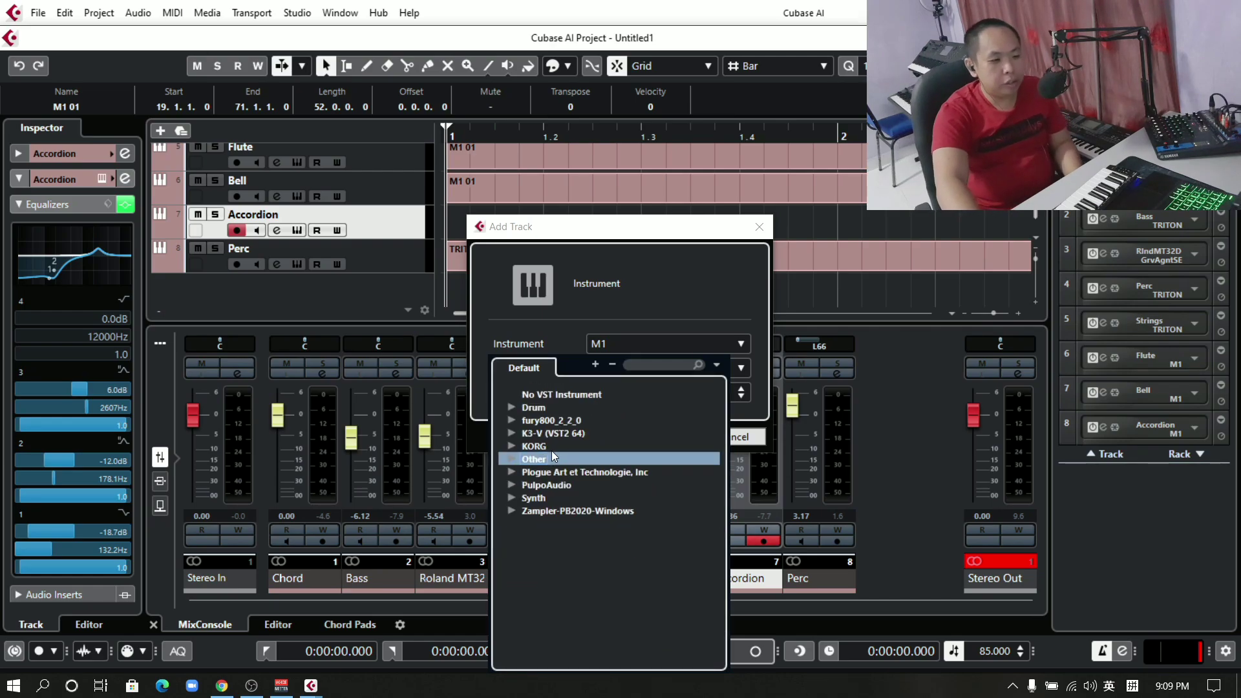
{"action": "left_click", "coordinate": [553, 448]}
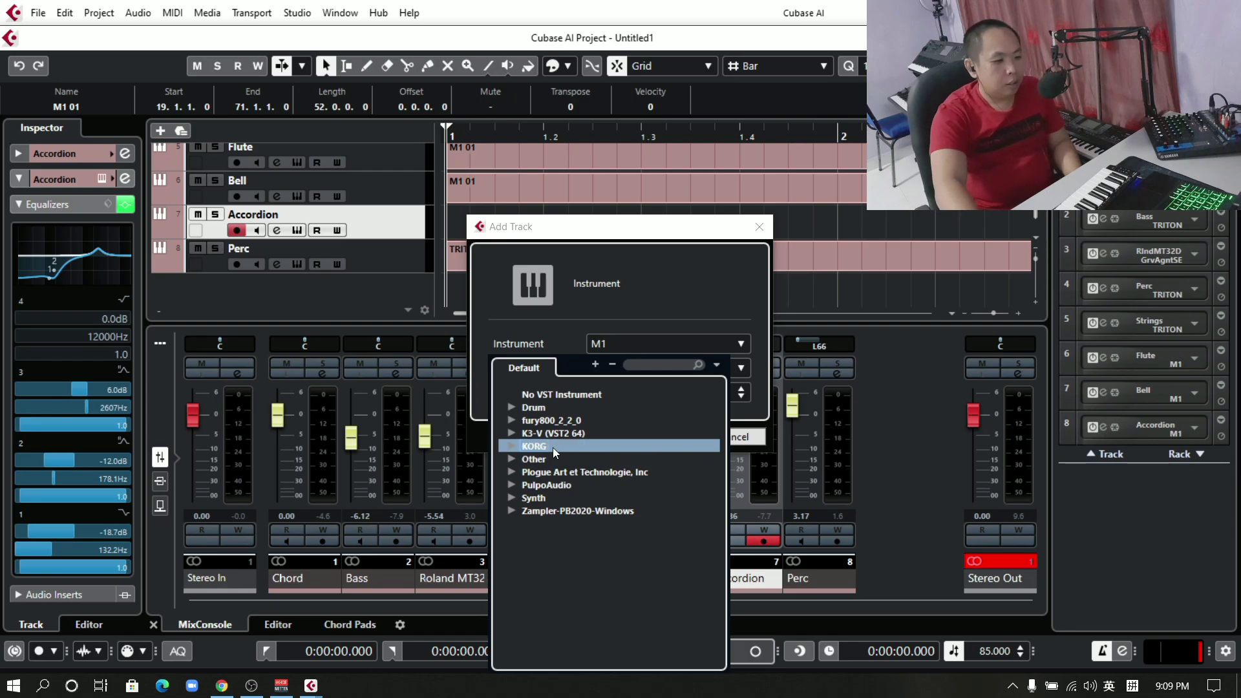
{"action": "left_click", "coordinate": [561, 458]}
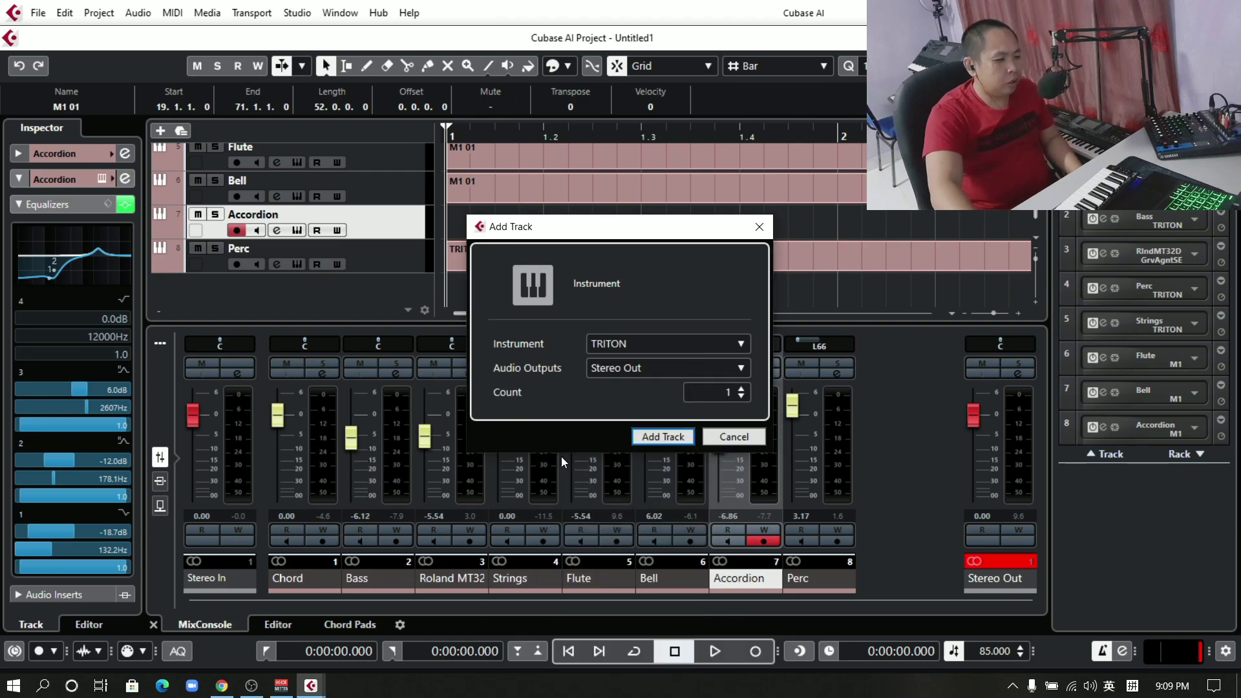
{"action": "left_click", "coordinate": [650, 442]}
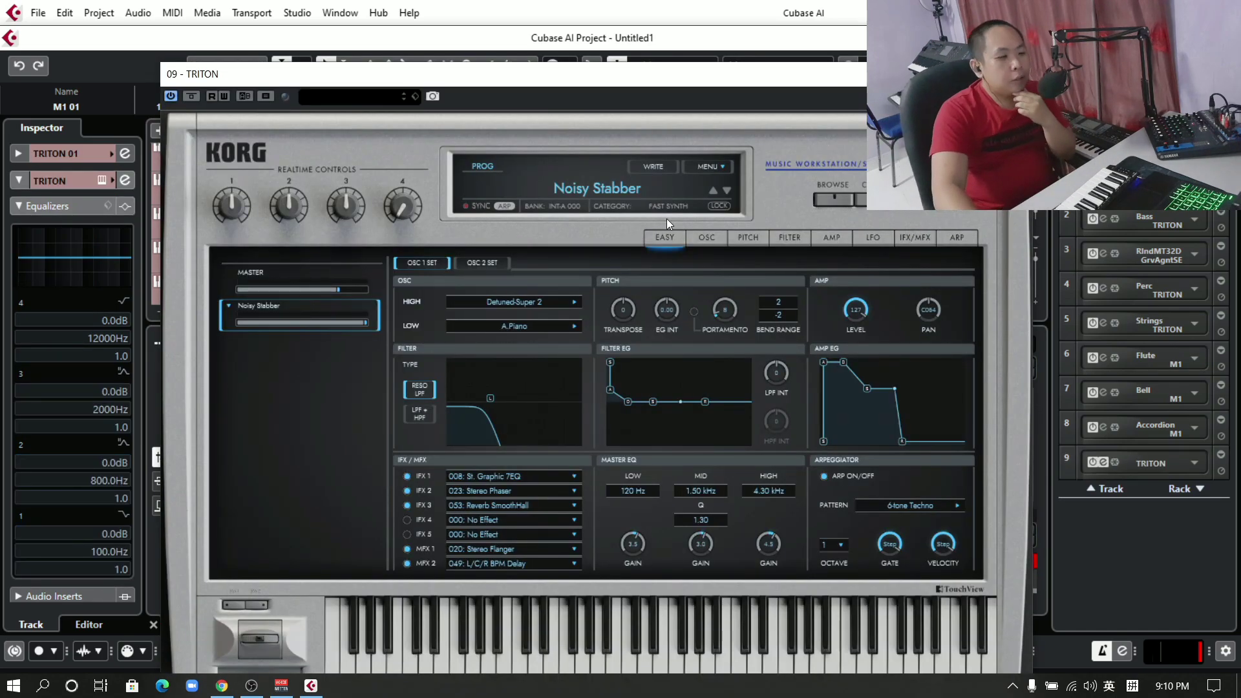
Browse the TRITON's Brass category, audition Film Brass, and load the DynaBrassStereo1 program.
{"action": "left_click", "coordinate": [625, 192]}
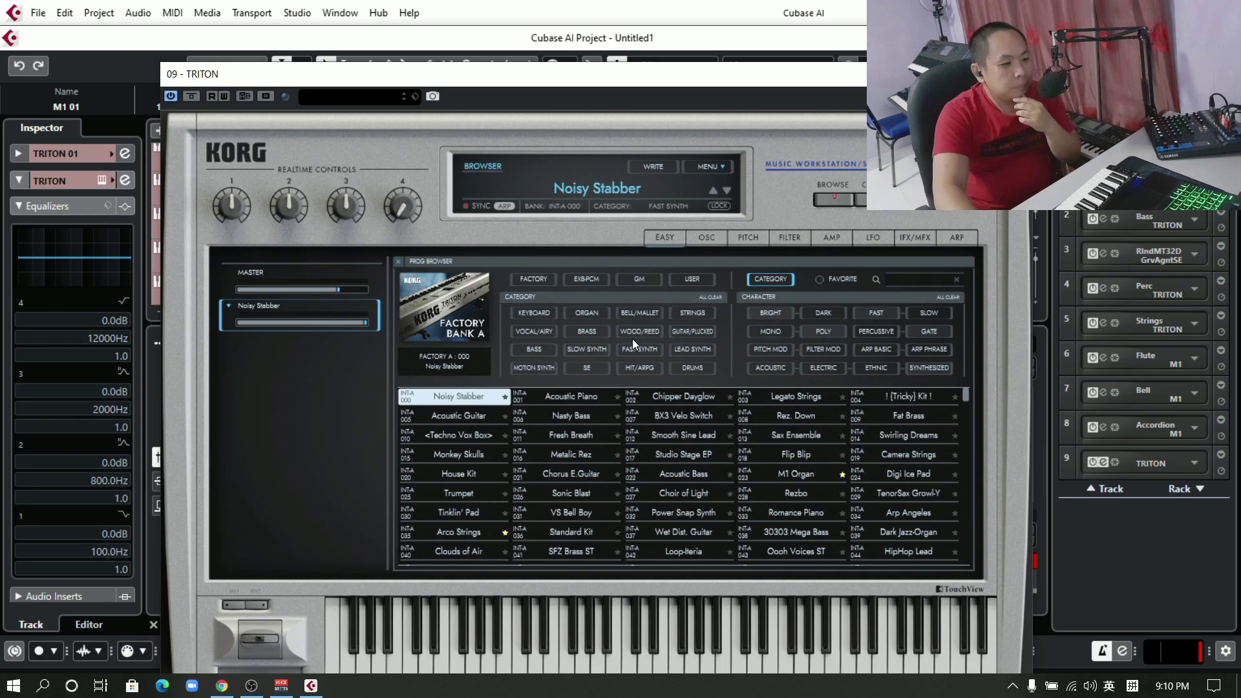
{"action": "left_click", "coordinate": [587, 332]}
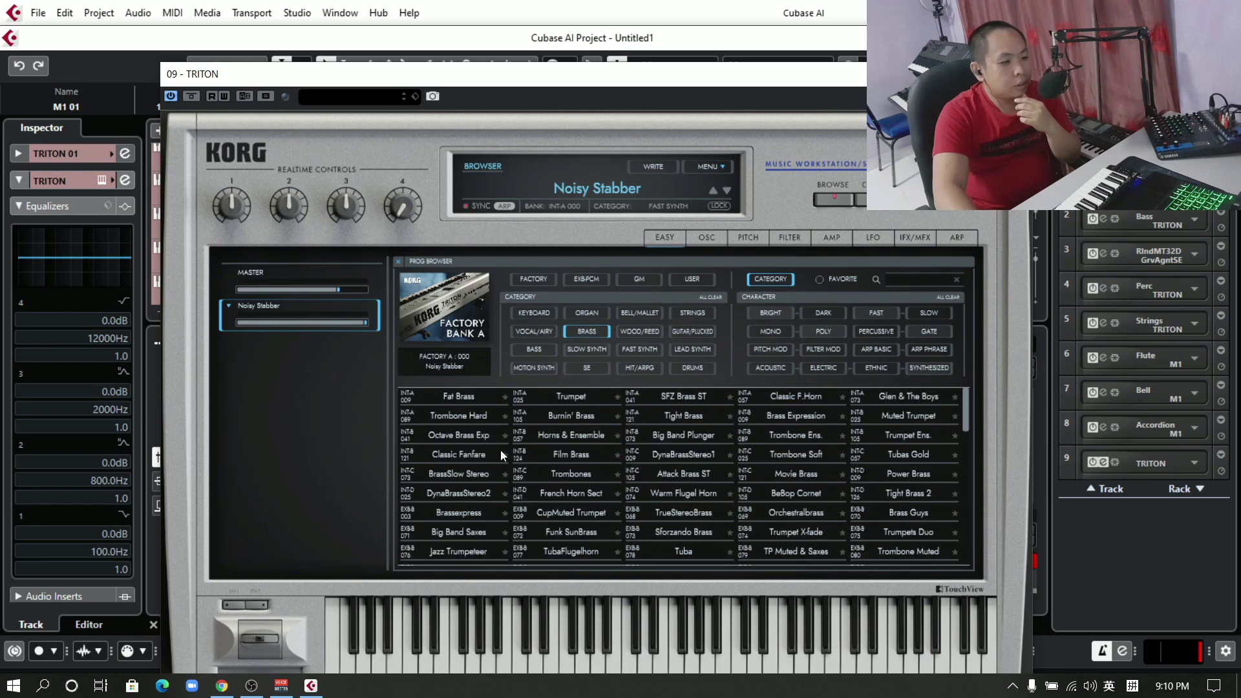
{"action": "left_click", "coordinate": [584, 456]}
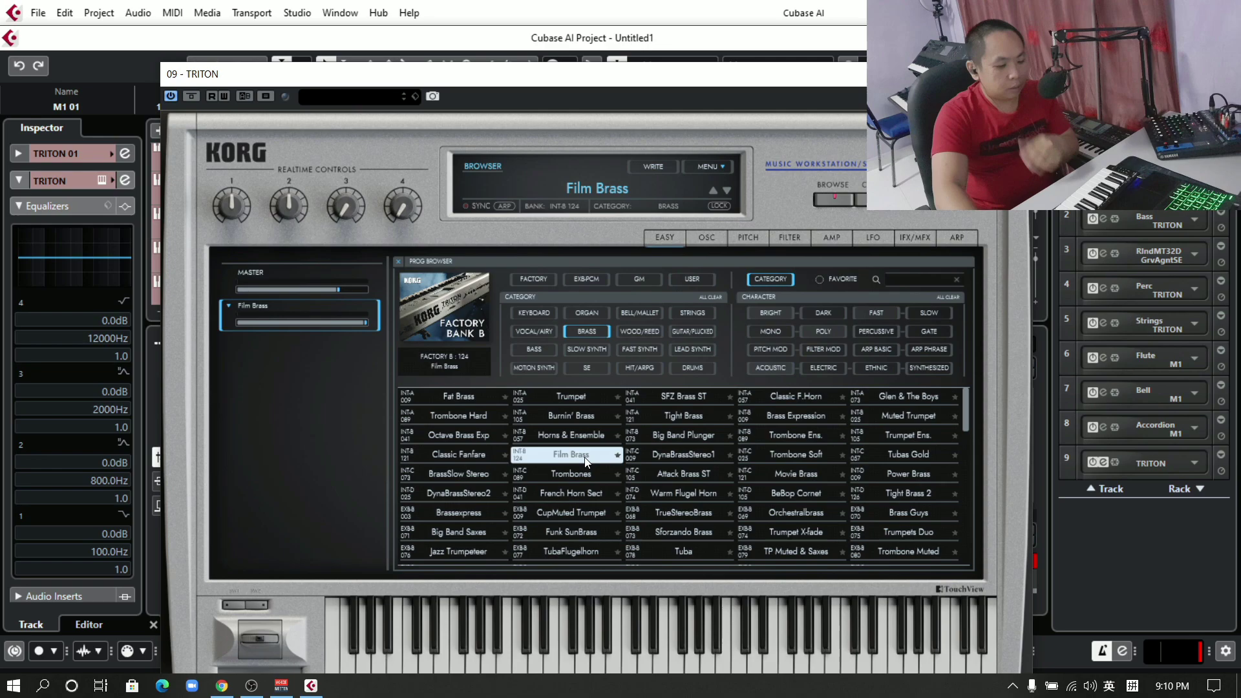
{"action": "left_click", "coordinate": [658, 457]}
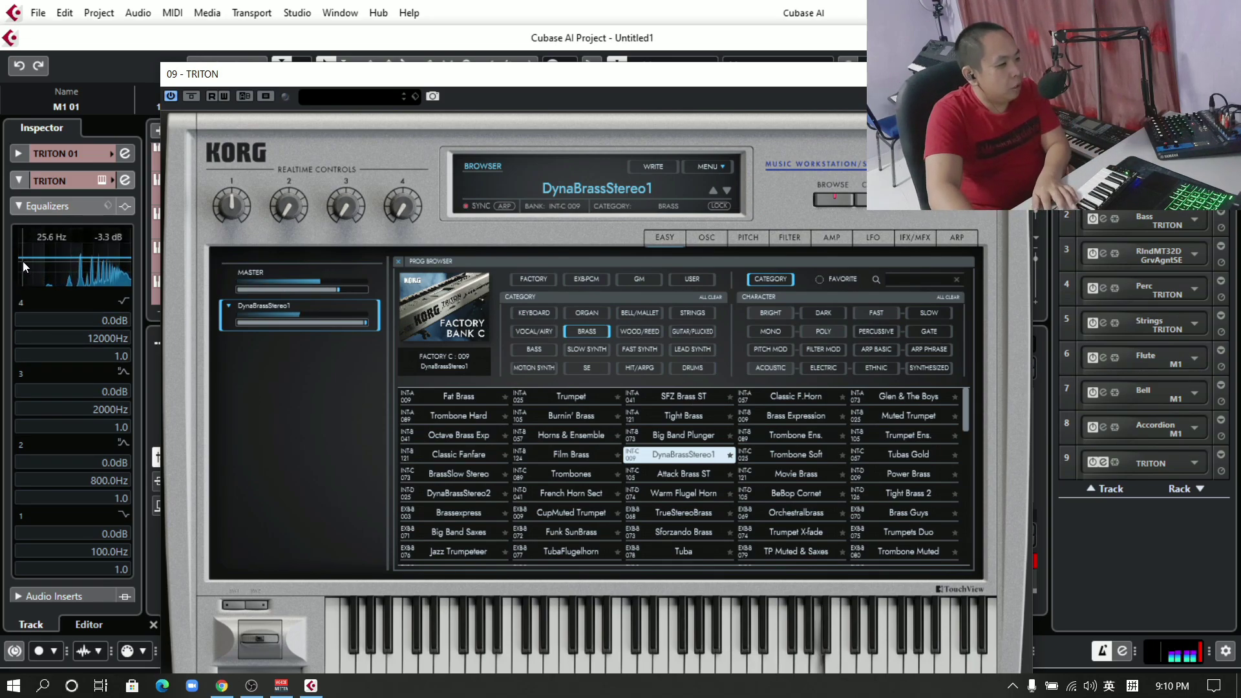
Cut the TRITON track's equalizer by 23.3 dB at 169.5 Hz in band 1 and 16.7 dB at 217.3 Hz in band 2, closing the instrument window.
{"action": "left_click_drag", "start_coordinate": [21, 261], "coordinate": [53, 288]}
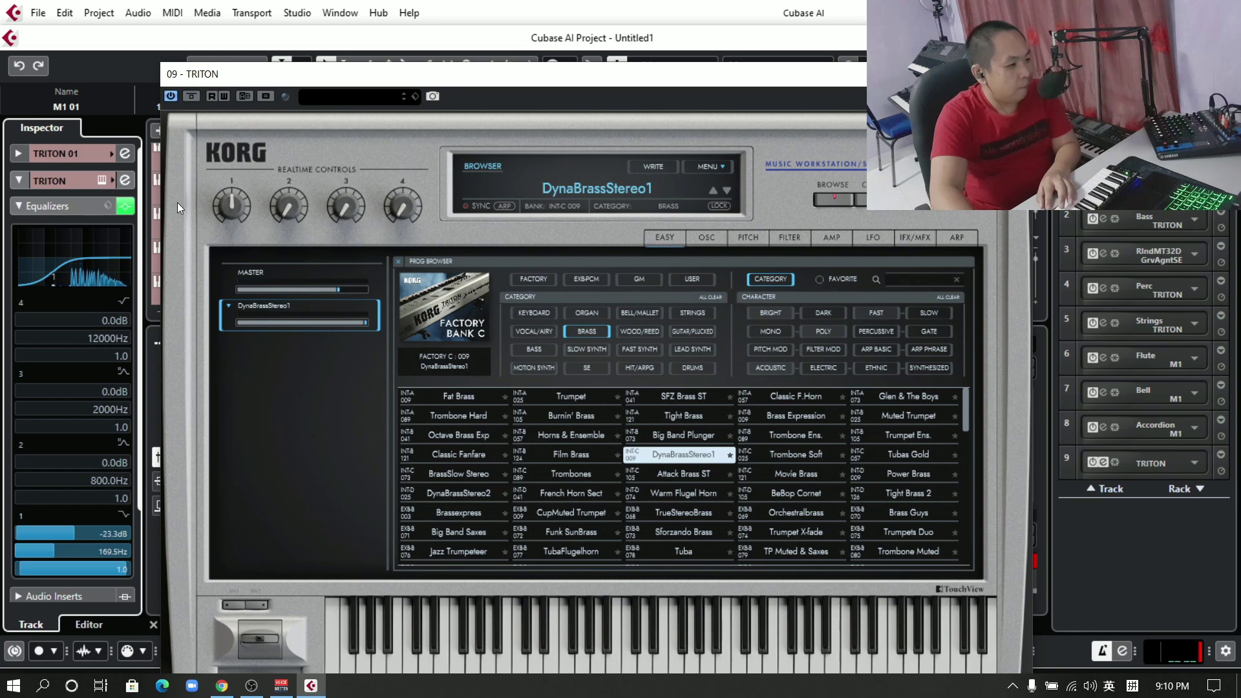
{"action": "left_click_drag", "start_coordinate": [53, 276], "coordinate": [56, 277]}
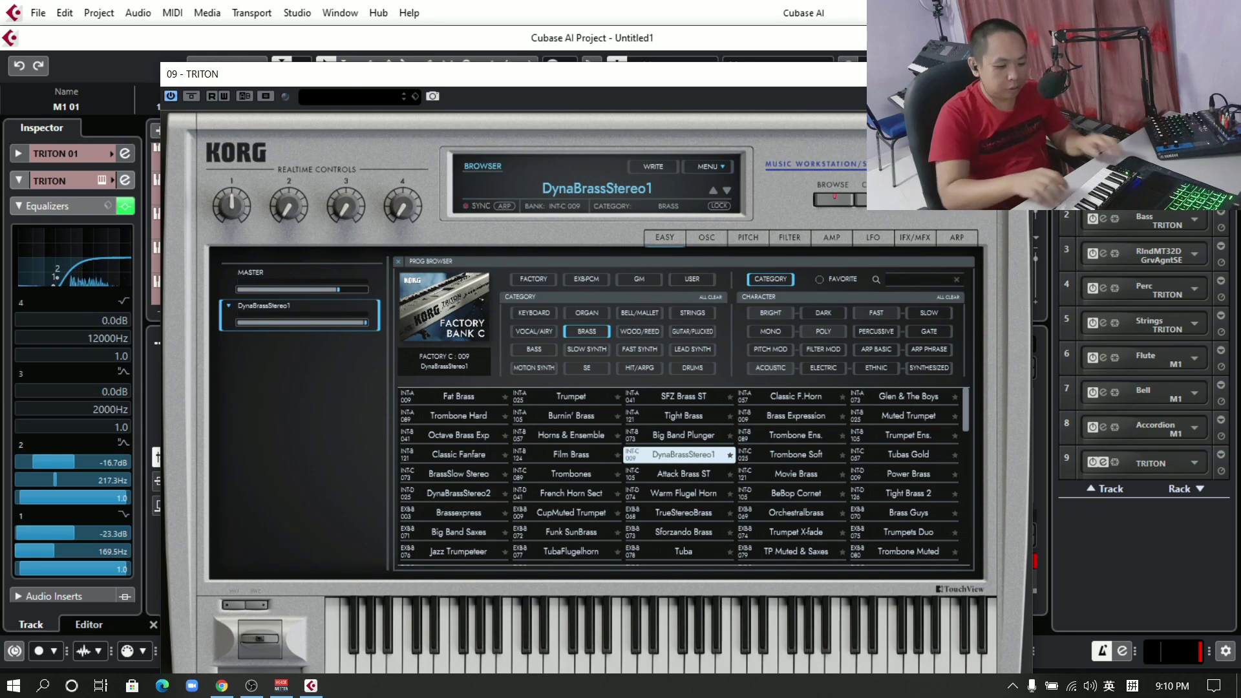
{"action": "key", "text": "ctrl+w"}
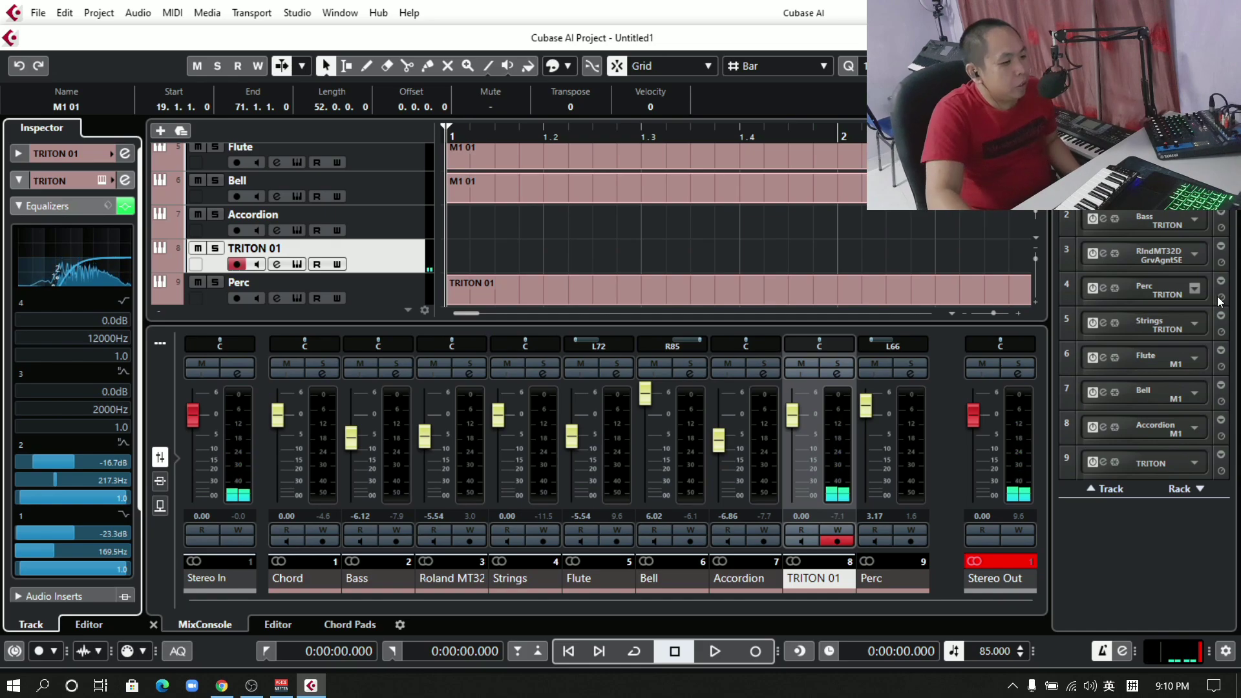
Record the opening brass part on the TRITON 01 track from the project start to bar 9, and play it back from bar 5.
{"action": "left_click", "coordinate": [769, 658]}
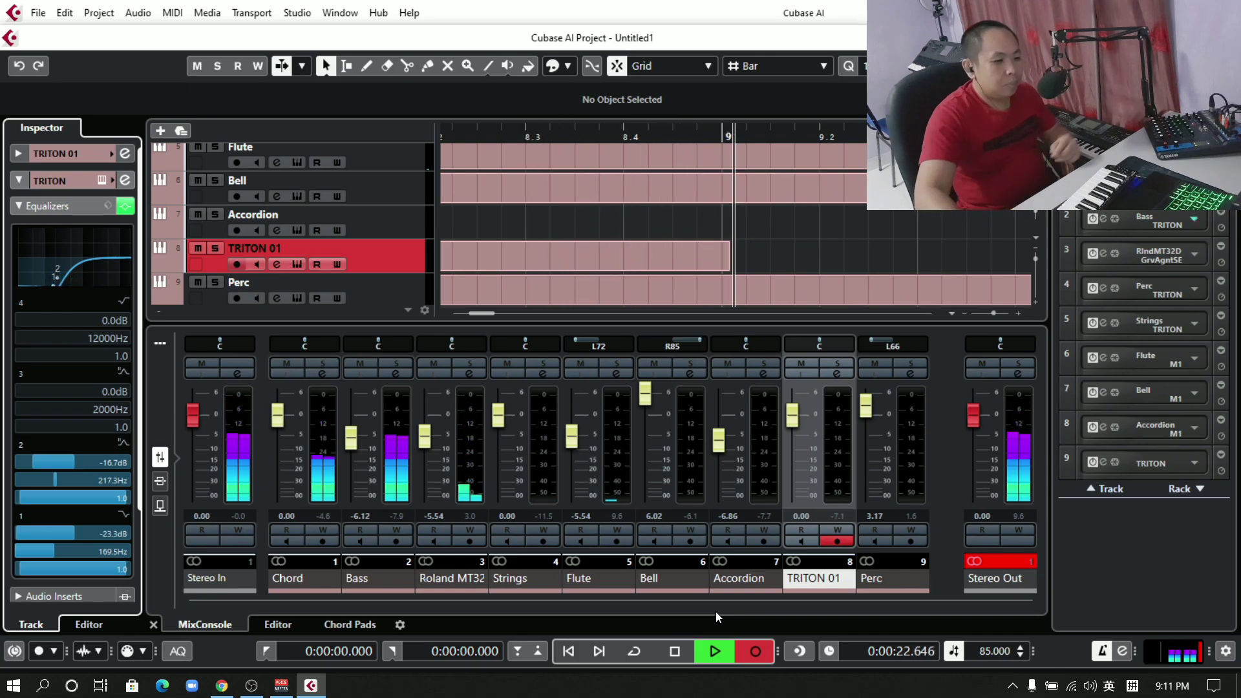
{"action": "key", "text": "space"}
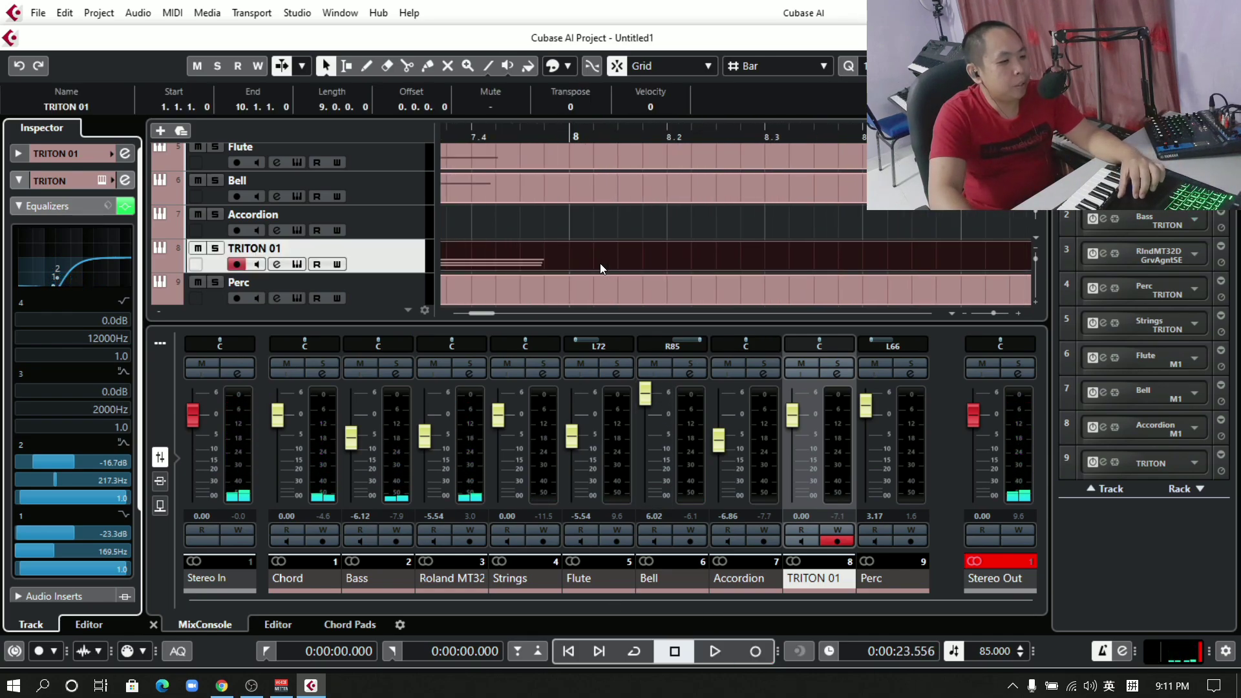
{"action": "left_click", "coordinate": [734, 136]}
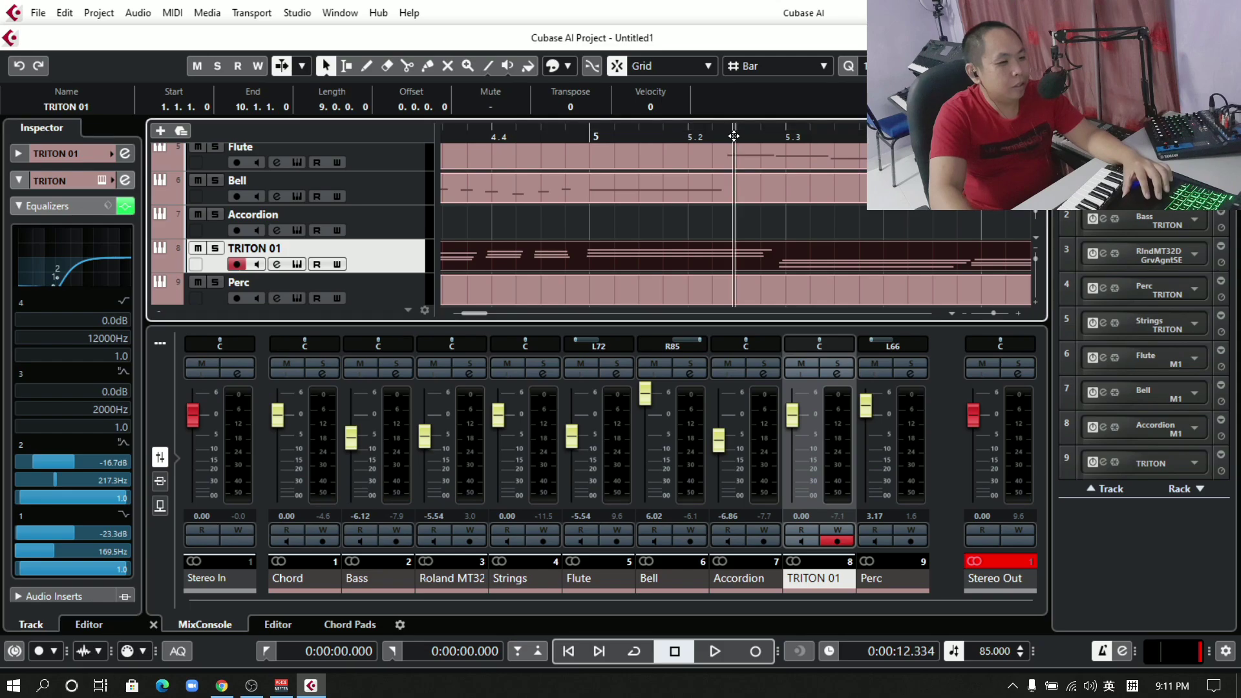
{"action": "key", "text": "space"}
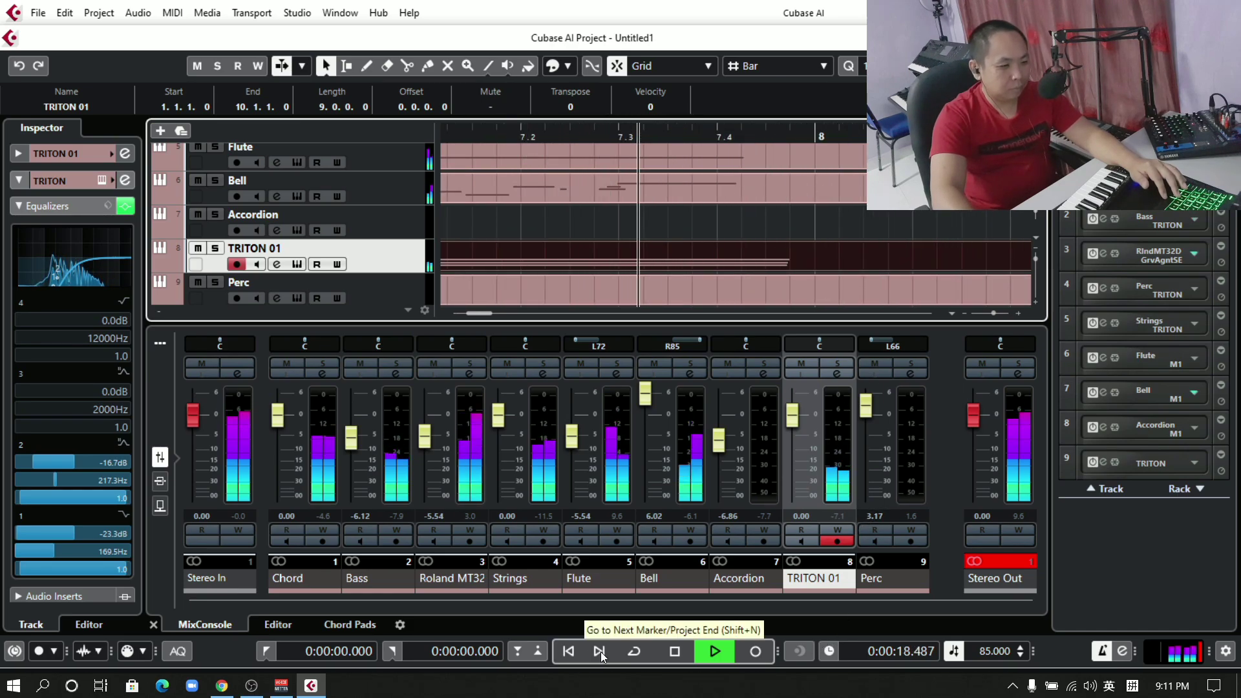
{"action": "key", "text": "space"}
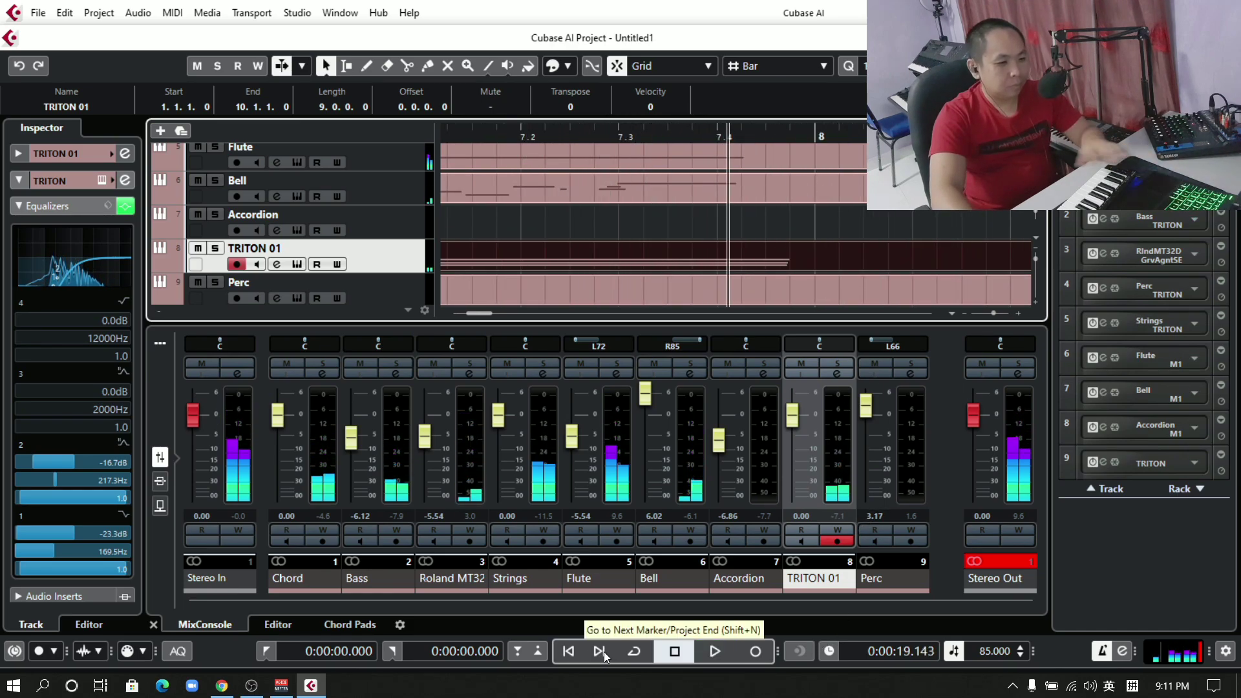
Record the rest of the brass part on TRITON 01 from bar 7 to about bar 70, and return to the project start.
{"action": "left_click", "coordinate": [762, 653]}
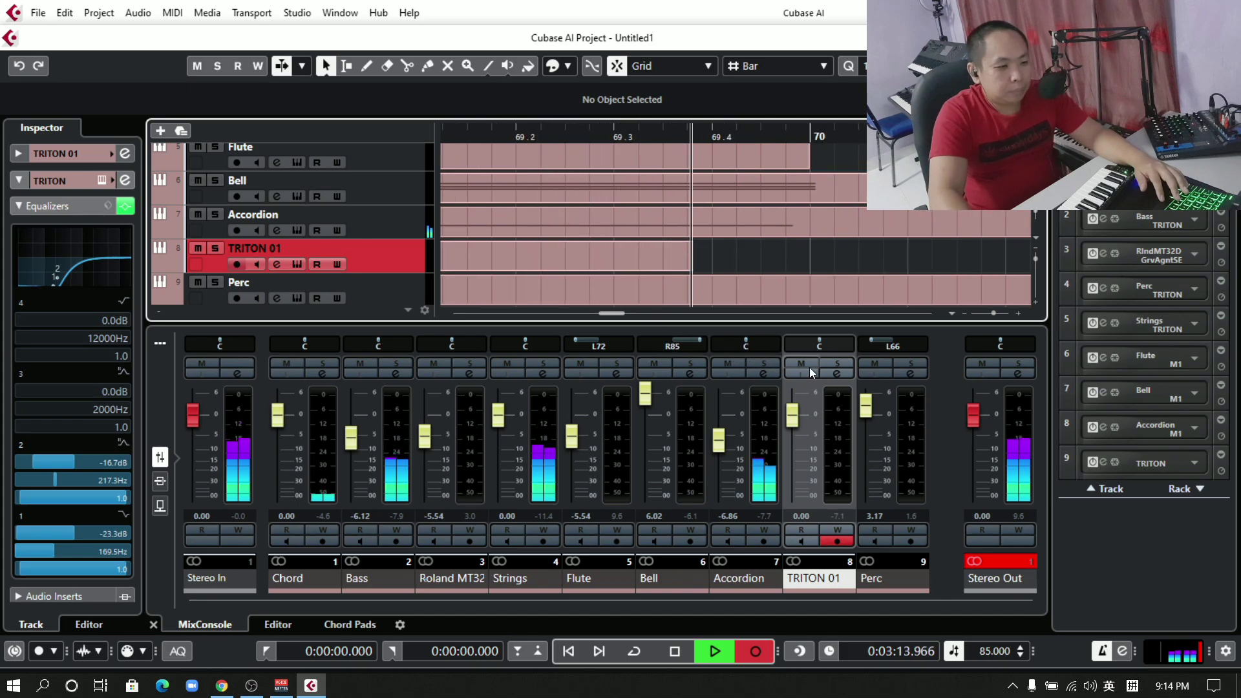
{"action": "key", "text": "space"}
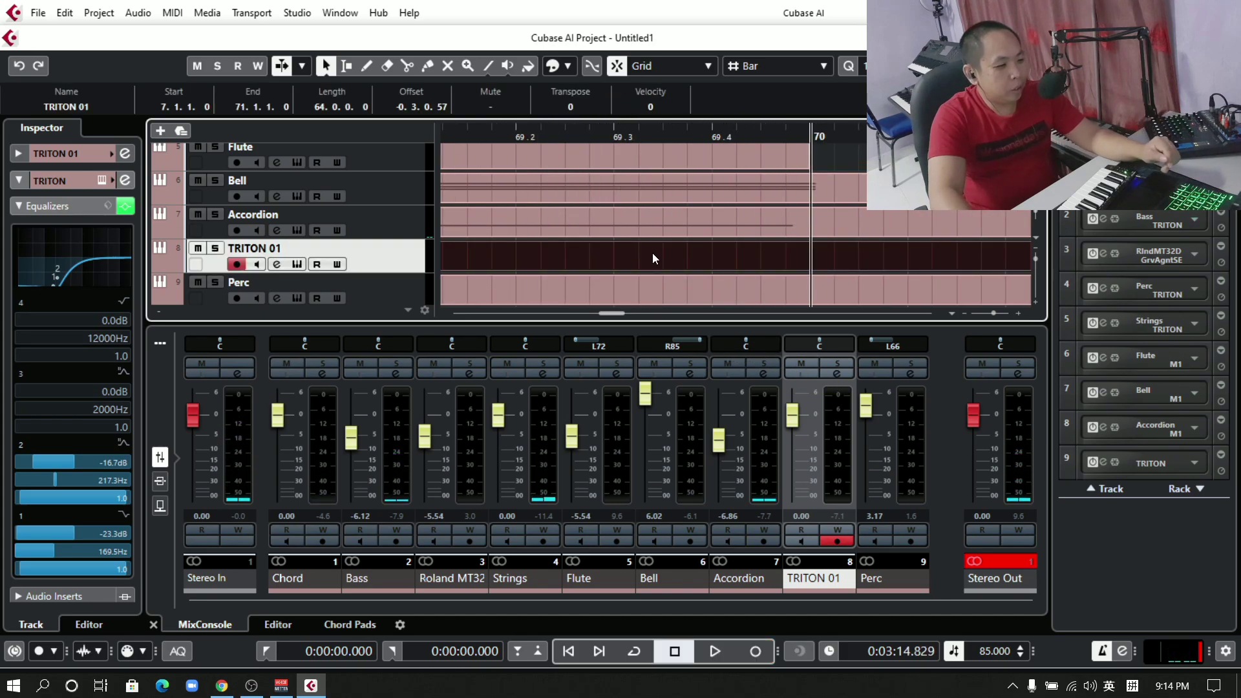
{"action": "left_click", "coordinate": [566, 652]}
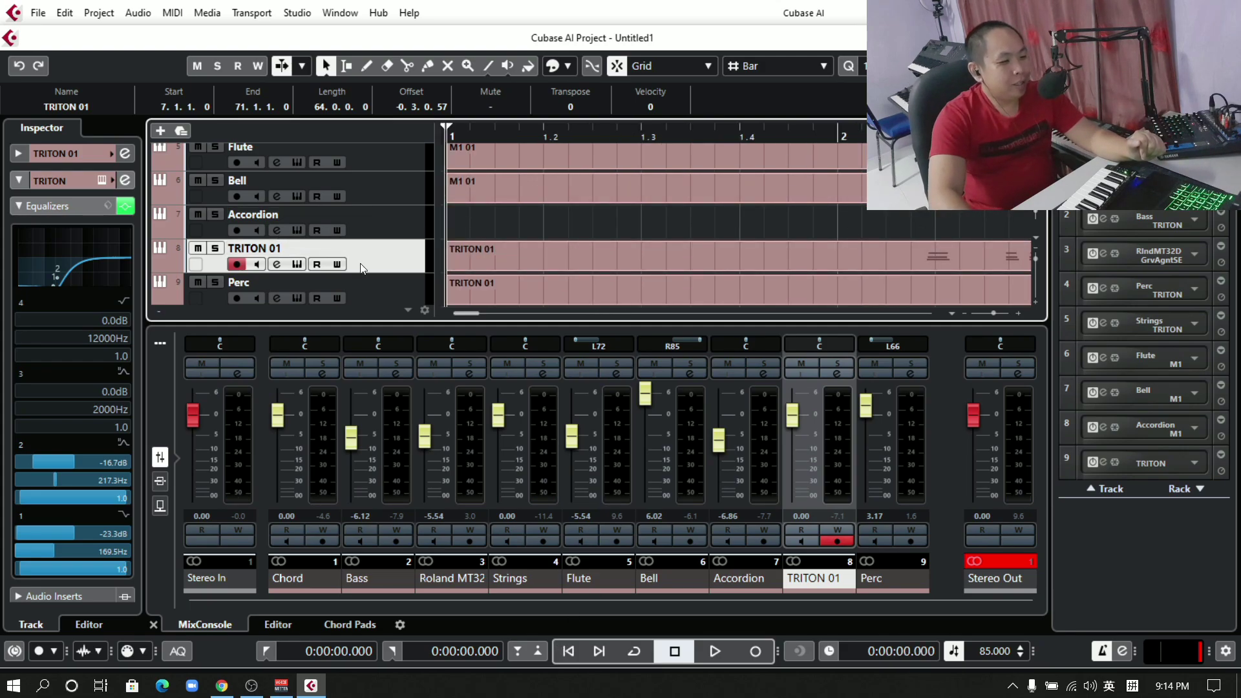
Raise the Accordion track's volume to -2.36 and pan it to L2.
{"action": "left_click", "coordinate": [401, 224]}
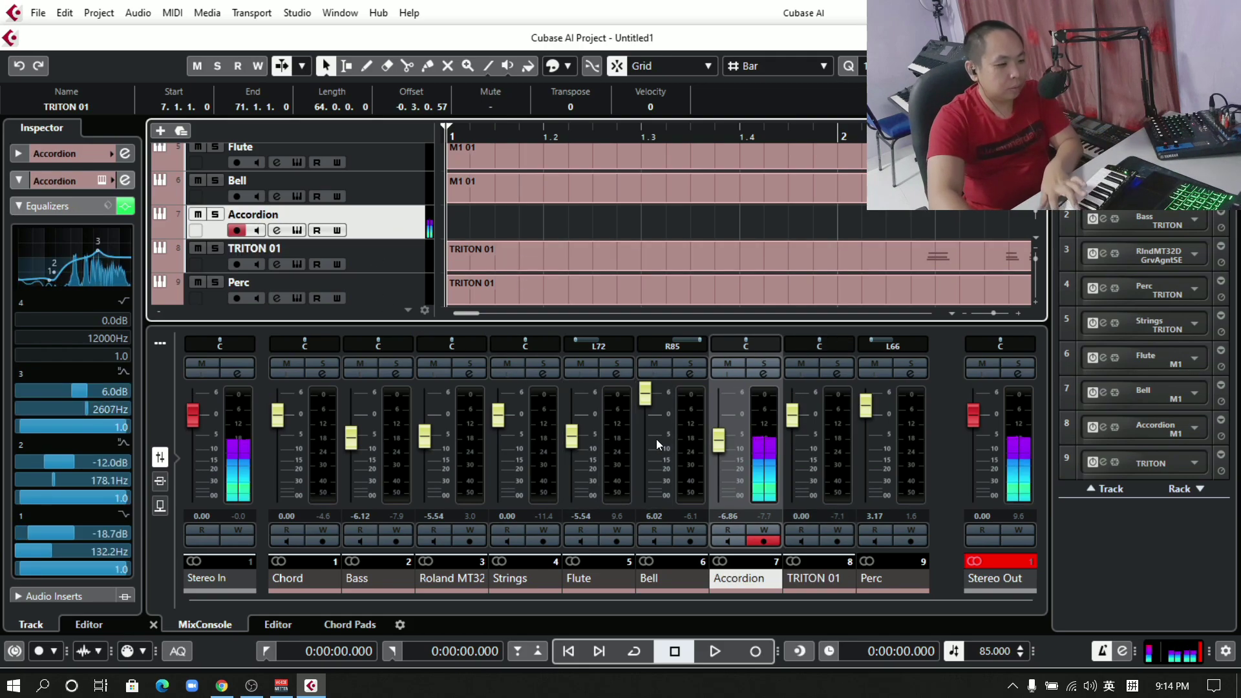
{"action": "left_click_drag", "start_coordinate": [720, 446], "coordinate": [720, 432]}
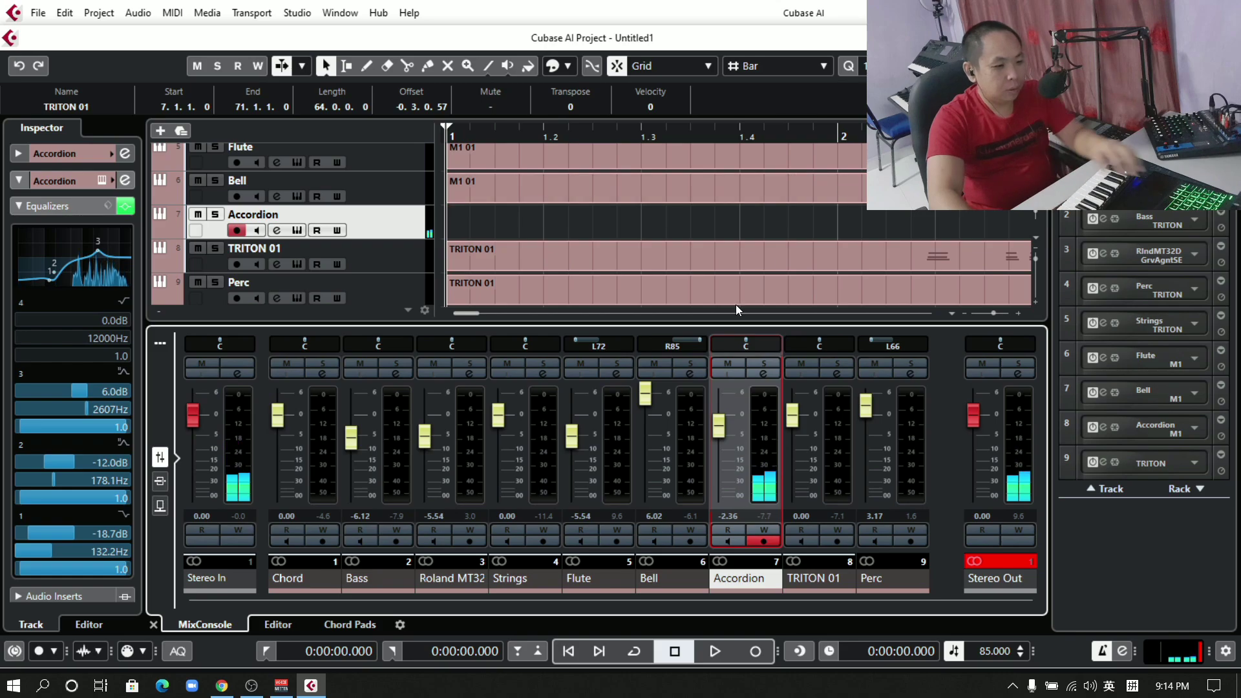
{"action": "scroll", "coordinate": [724, 346], "scroll_direction": "down", "scroll_amount": 2}
Play the song from bar 20 while raising the Accordion's volume to -0.03, and return to the project start.
{"action": "scroll", "coordinate": [750, 262], "scroll_direction": "right", "scroll_amount": 10}
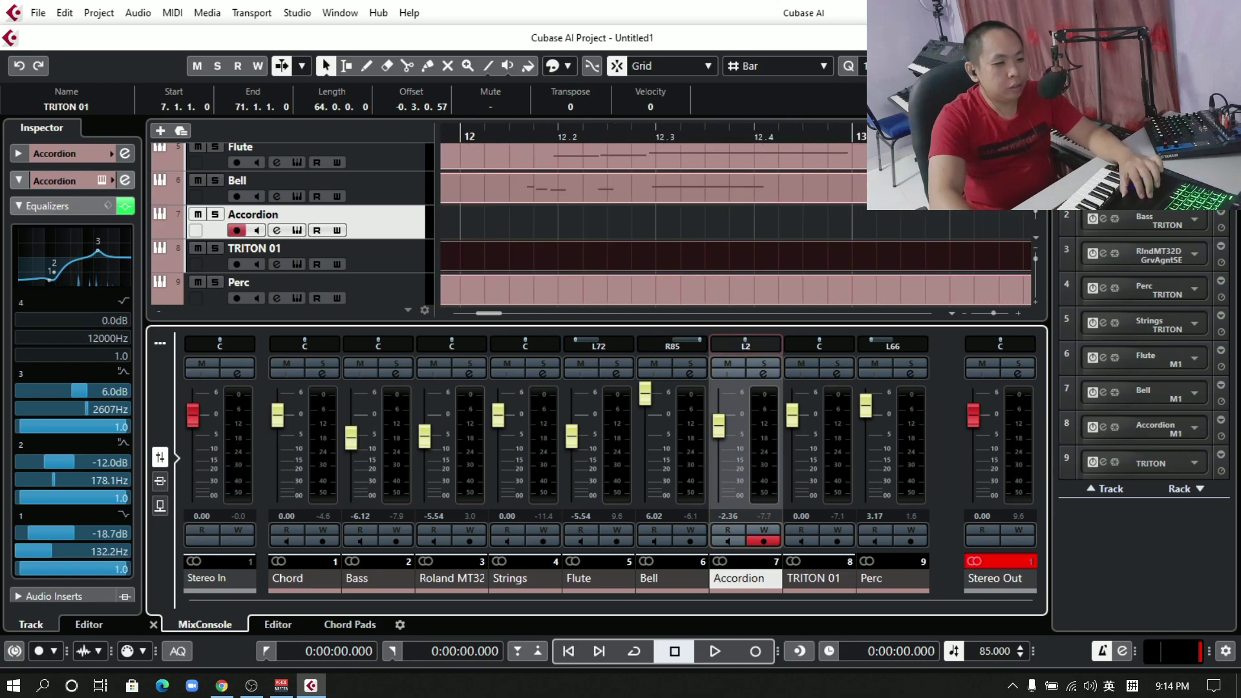
{"action": "scroll", "coordinate": [737, 223], "scroll_direction": "right", "scroll_amount": 8}
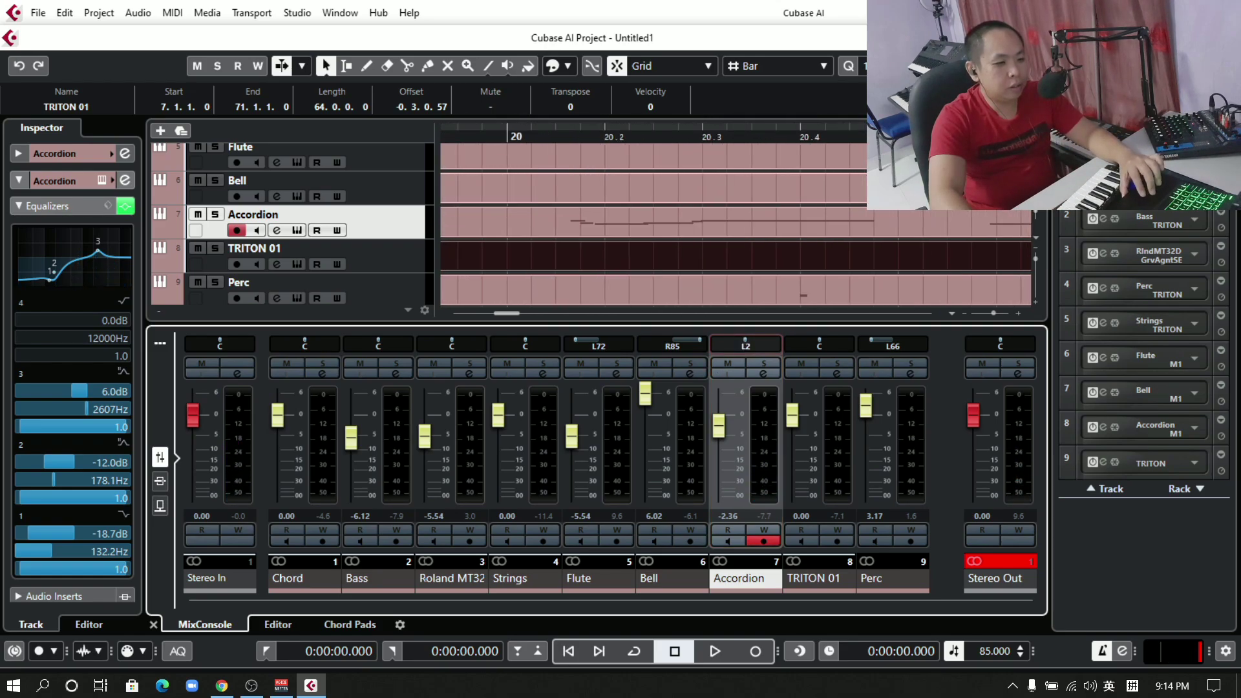
{"action": "left_click", "coordinate": [510, 132]}
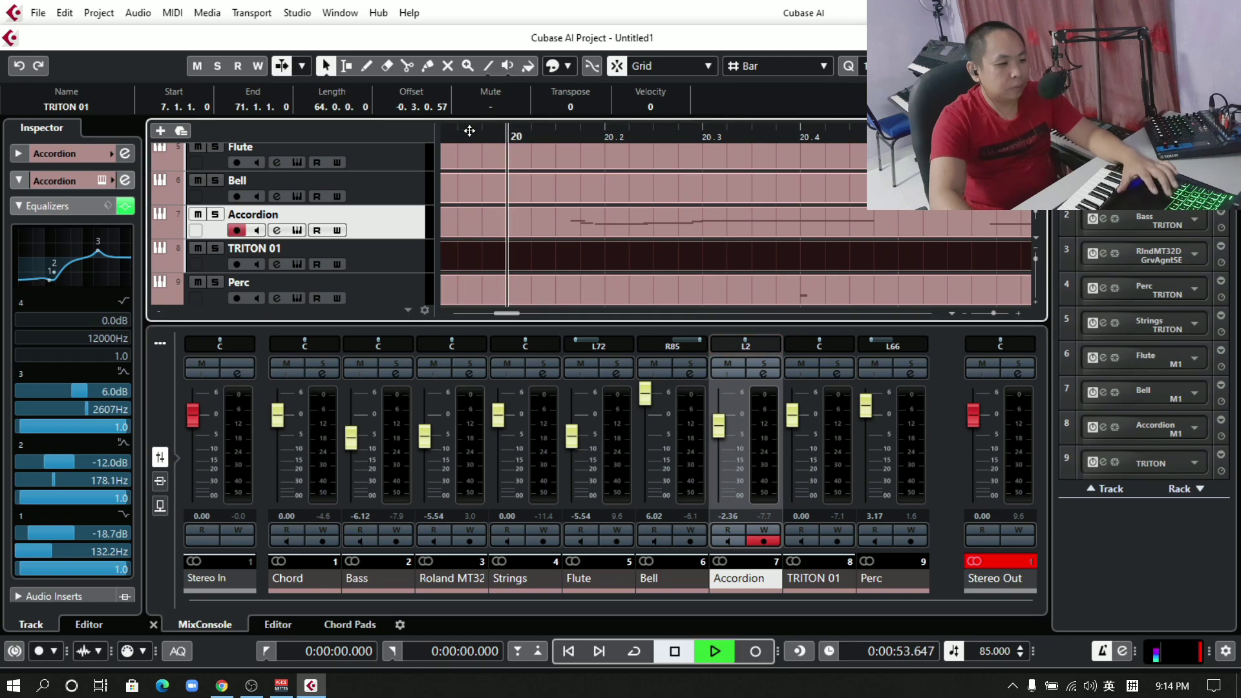
{"action": "left_click", "coordinate": [726, 429]}
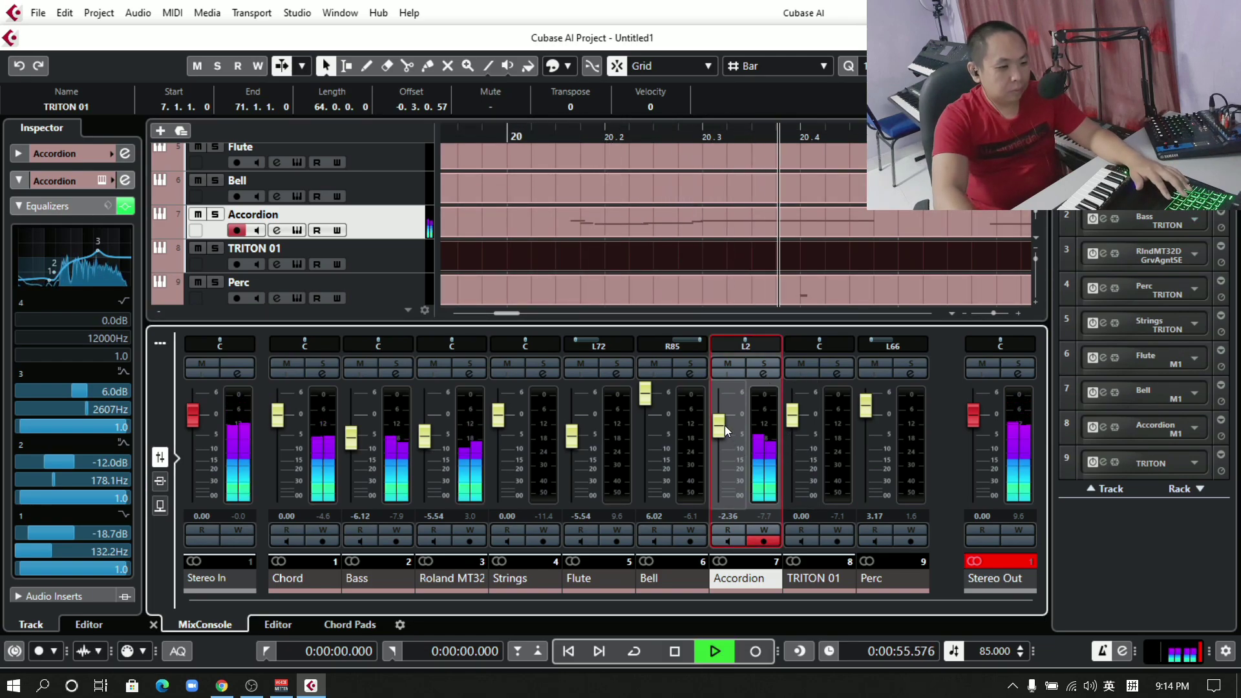
{"action": "left_click_drag", "start_coordinate": [724, 425], "coordinate": [723, 420]}
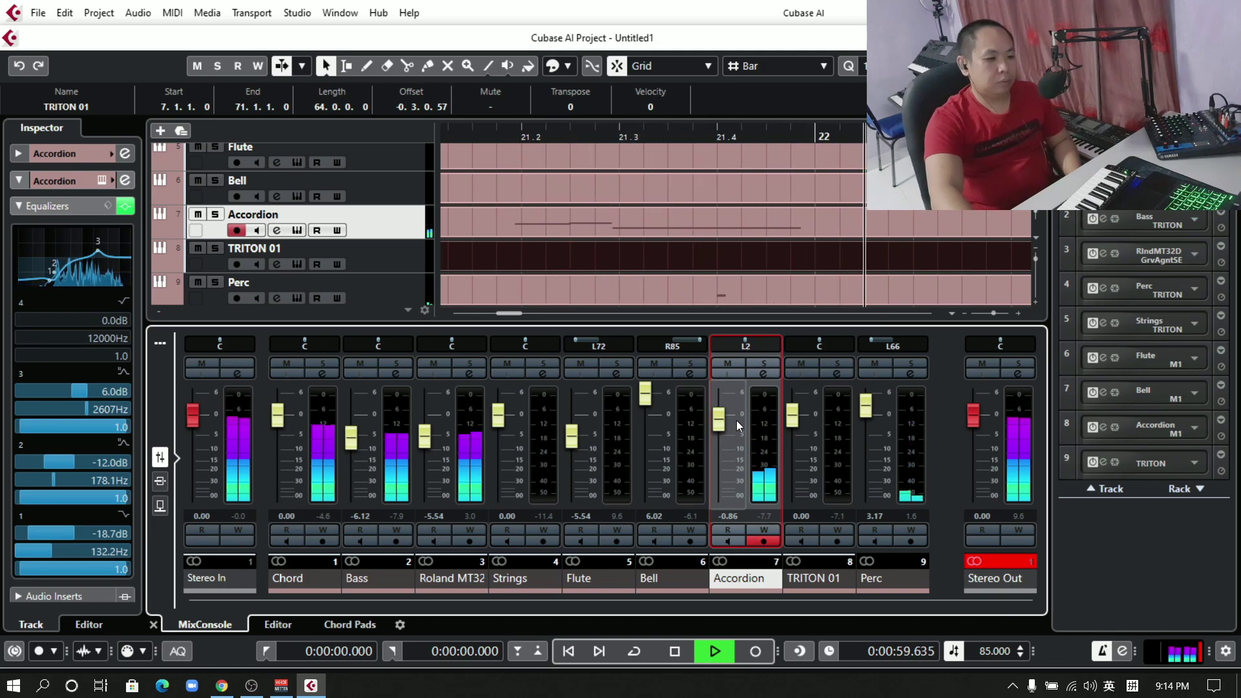
{"action": "left_click_drag", "start_coordinate": [736, 420], "coordinate": [740, 416]}
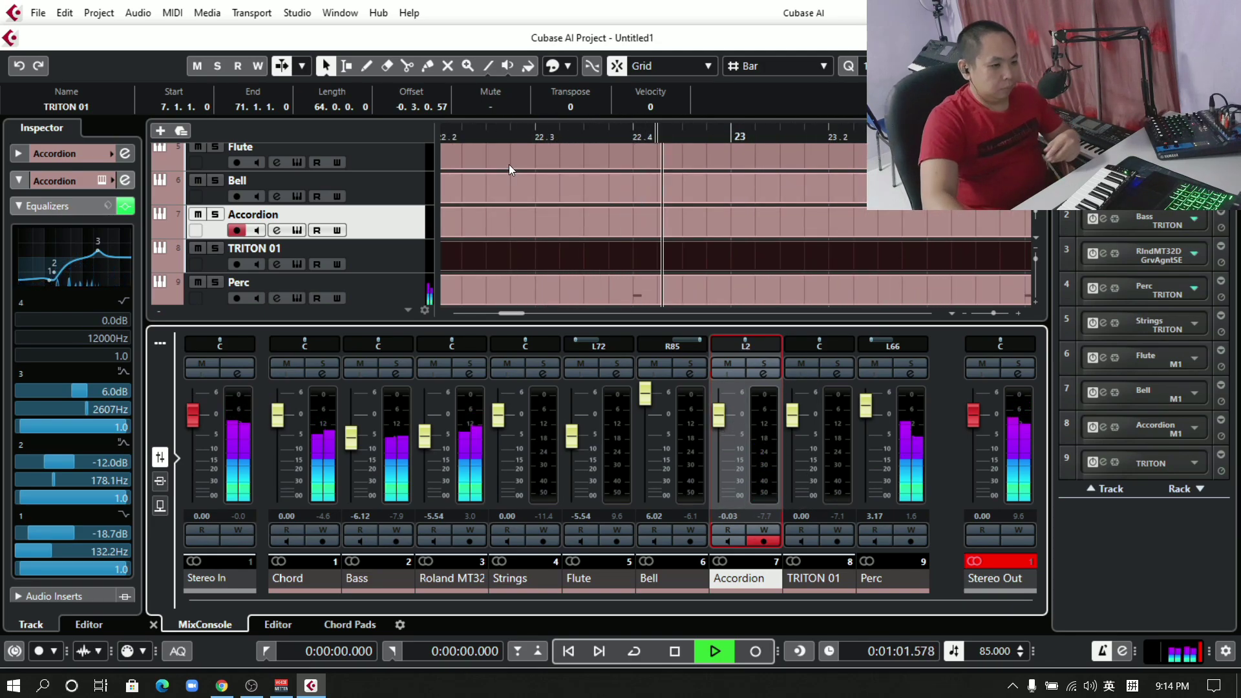
{"action": "left_click", "coordinate": [674, 651]}
{"action": "left_click", "coordinate": [568, 653]}
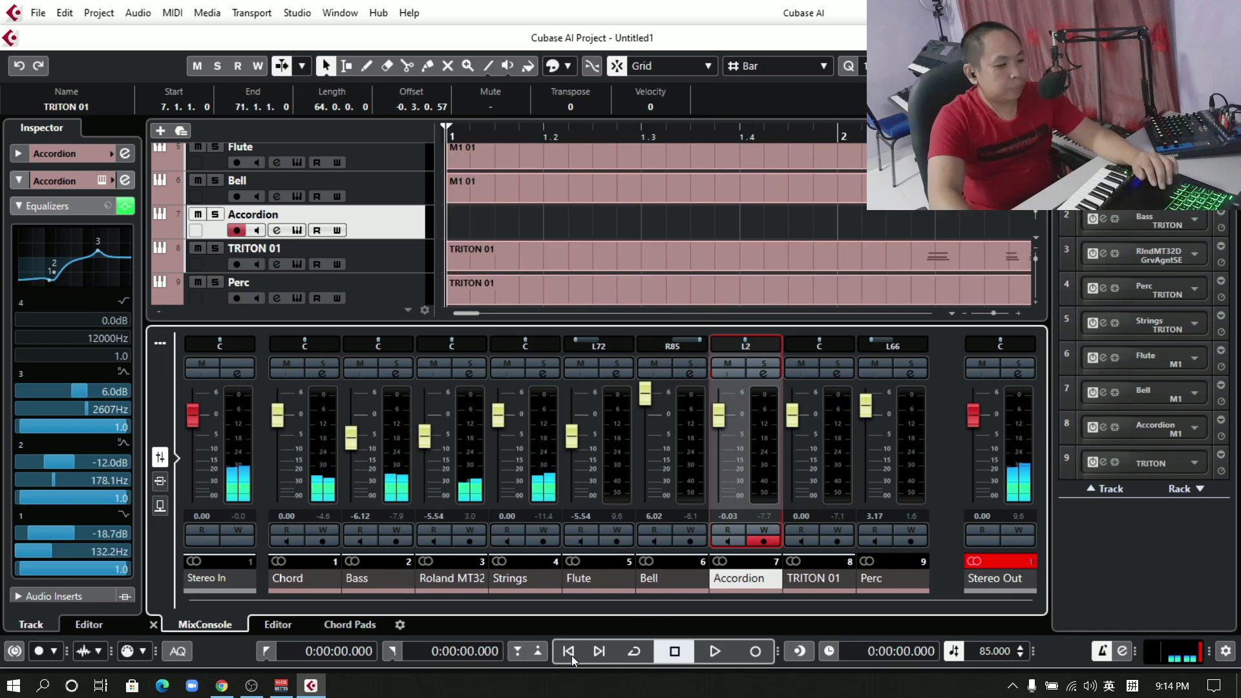
Add one instrument track below the Accordion track using the sforzando instrument.
{"action": "scroll", "coordinate": [355, 271], "scroll_direction": "down", "scroll_amount": 1}
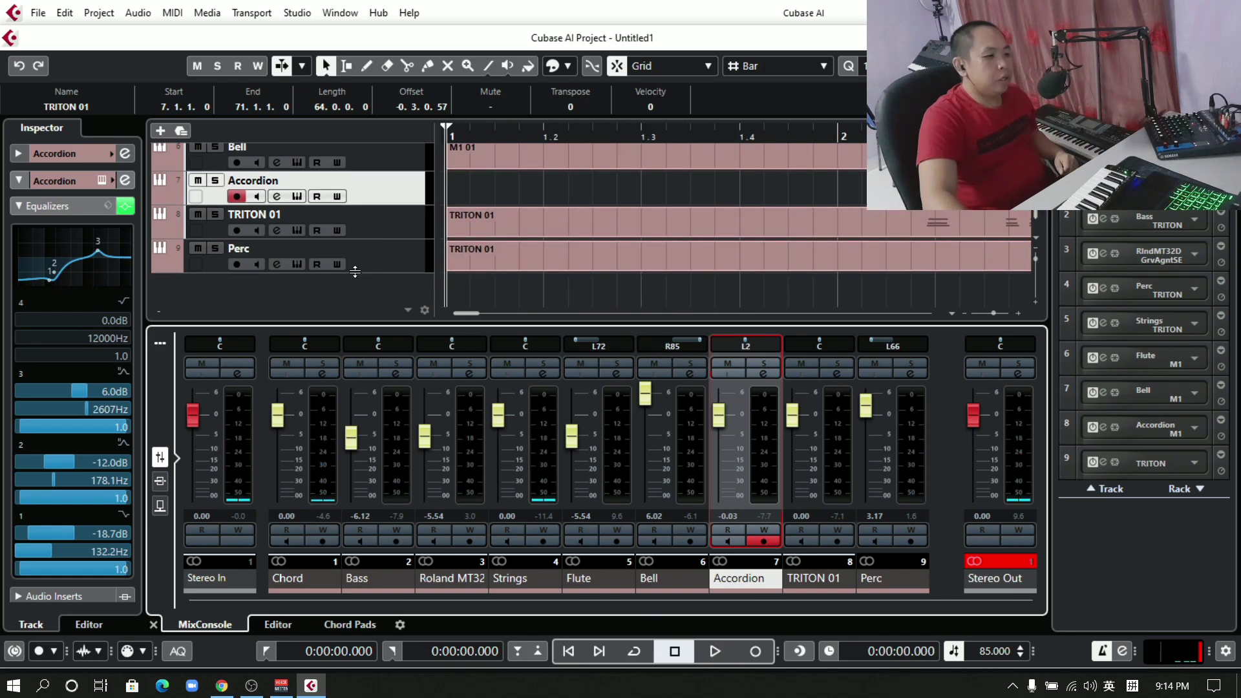
{"action": "right_click", "coordinate": [325, 297]}
{"action": "left_click", "coordinate": [372, 321]}
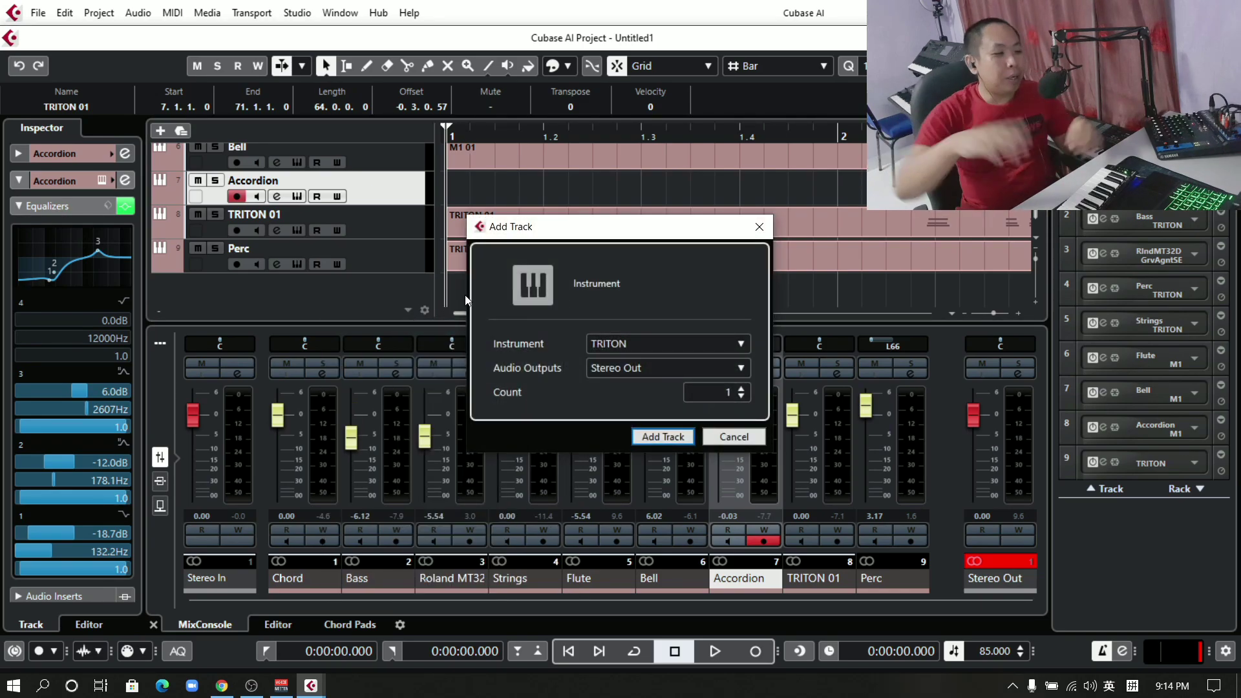
{"action": "left_click", "coordinate": [676, 345]}
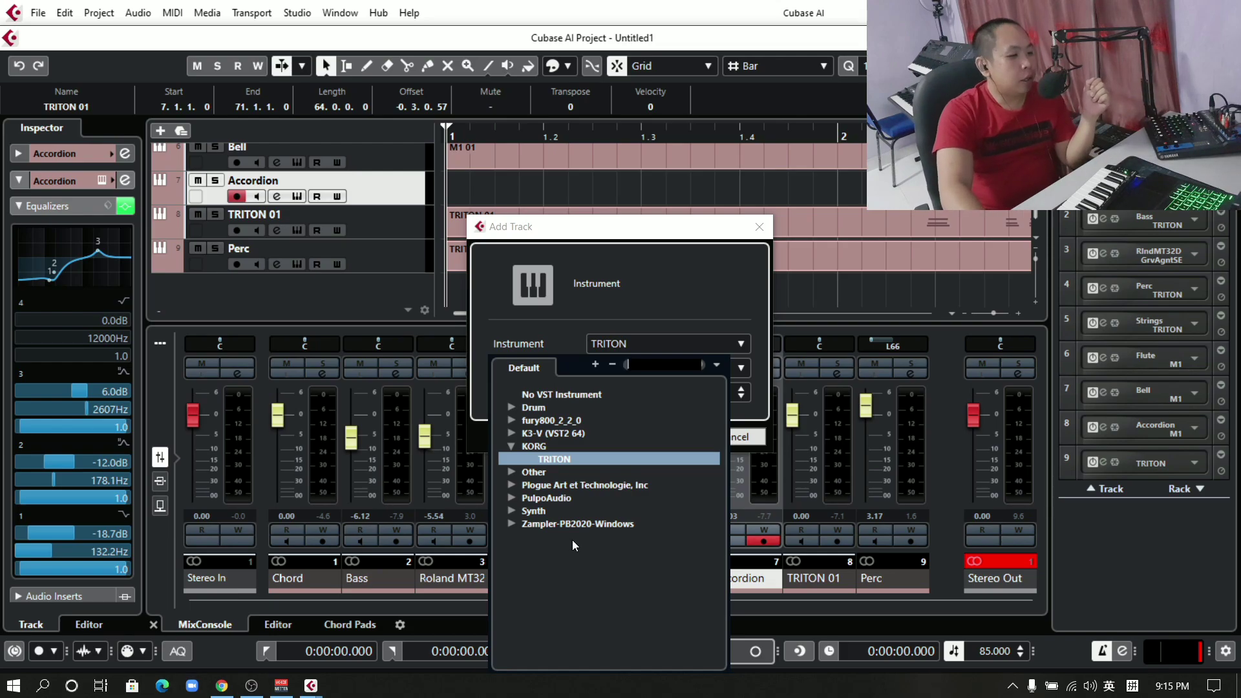
{"action": "left_click", "coordinate": [546, 447]}
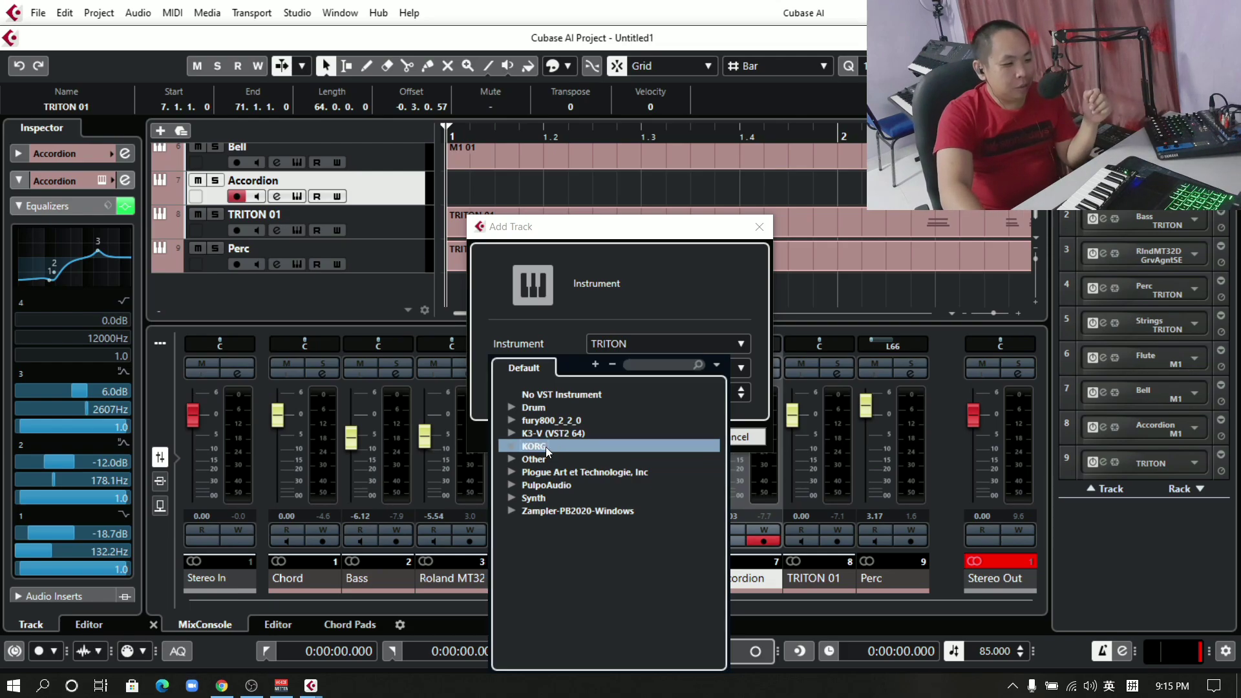
{"action": "left_click", "coordinate": [542, 458]}
{"action": "scroll", "coordinate": [582, 526], "scroll_direction": "down", "scroll_amount": 20}
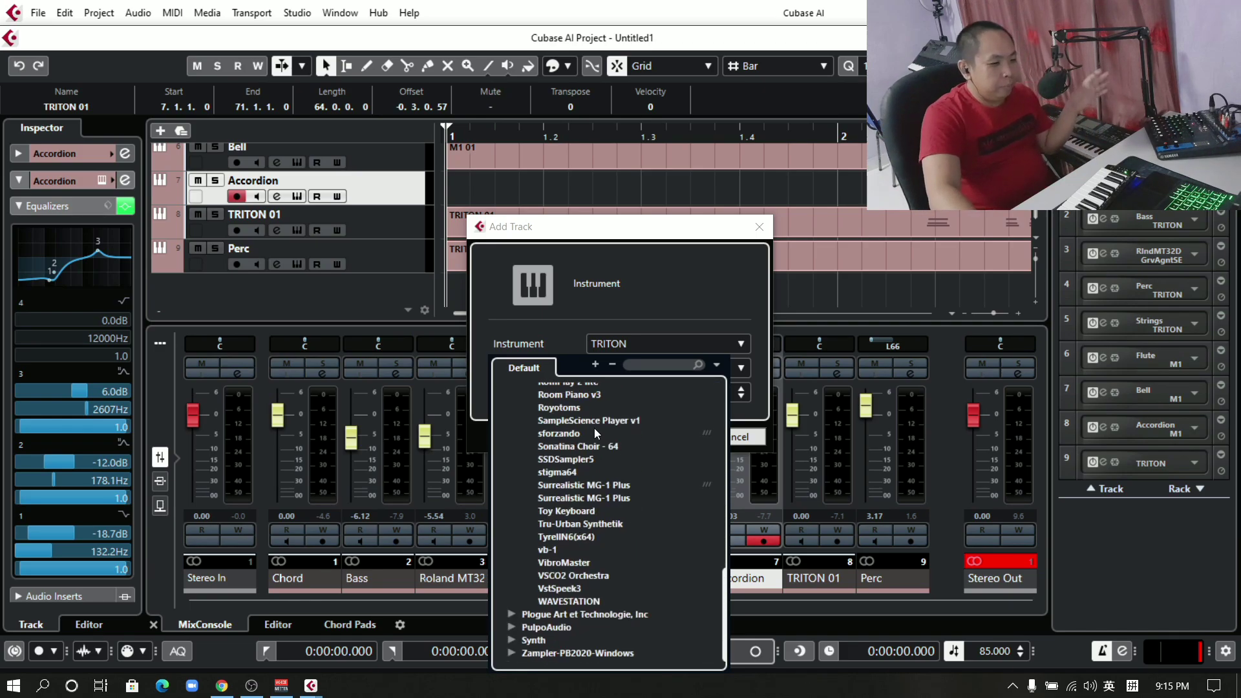
{"action": "left_click", "coordinate": [577, 433]}
{"action": "left_click", "coordinate": [665, 437]}
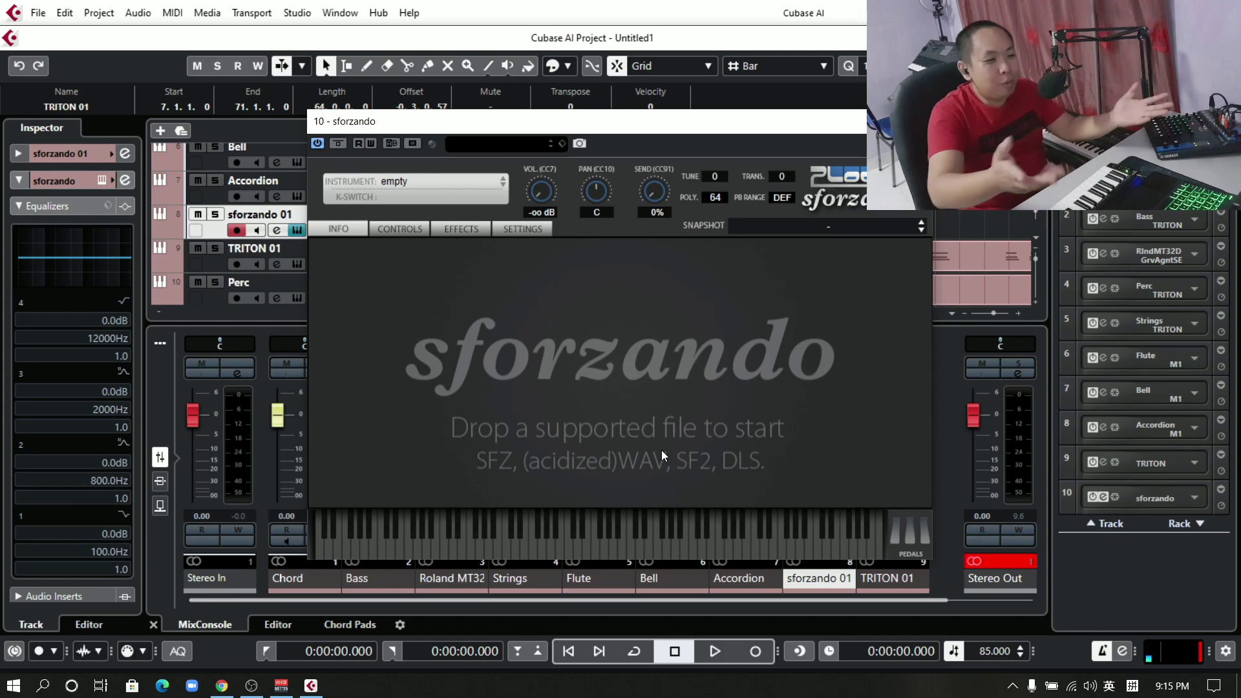
Import the Yamaha Organ sound file into sforzando, close its window, and raise the sforzando 01 track's volume to 6.02.
{"action": "left_click", "coordinate": [456, 179]}
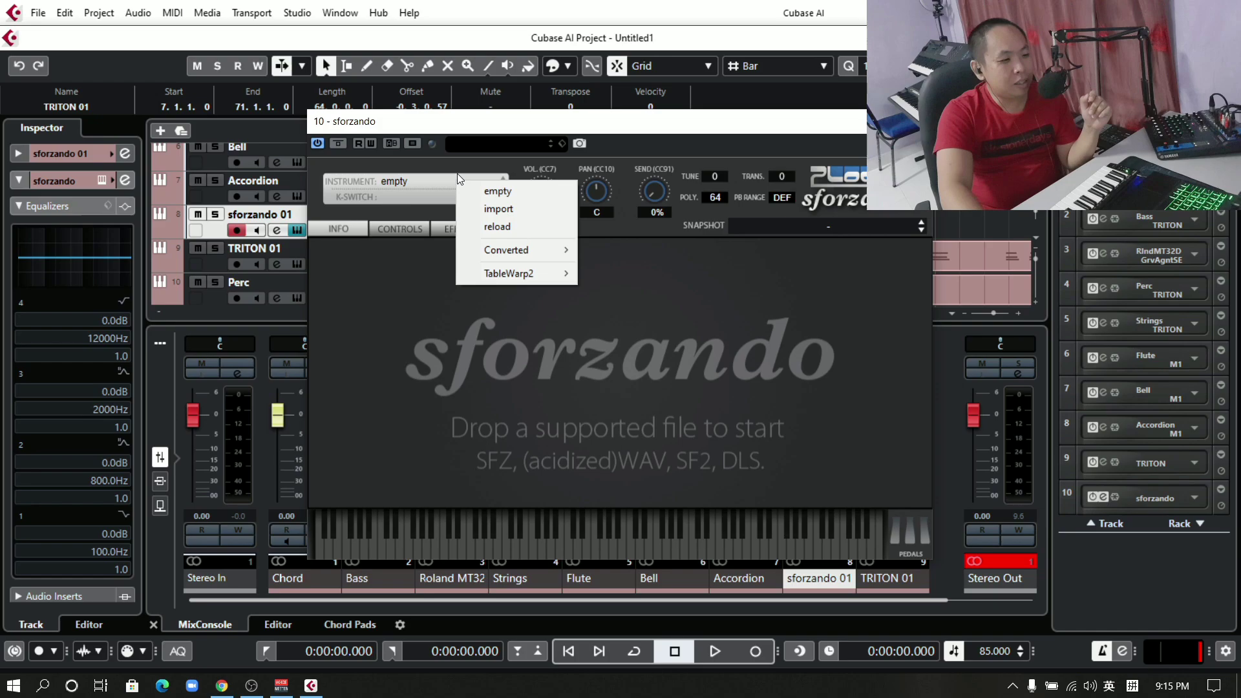
{"action": "left_click", "coordinate": [490, 209]}
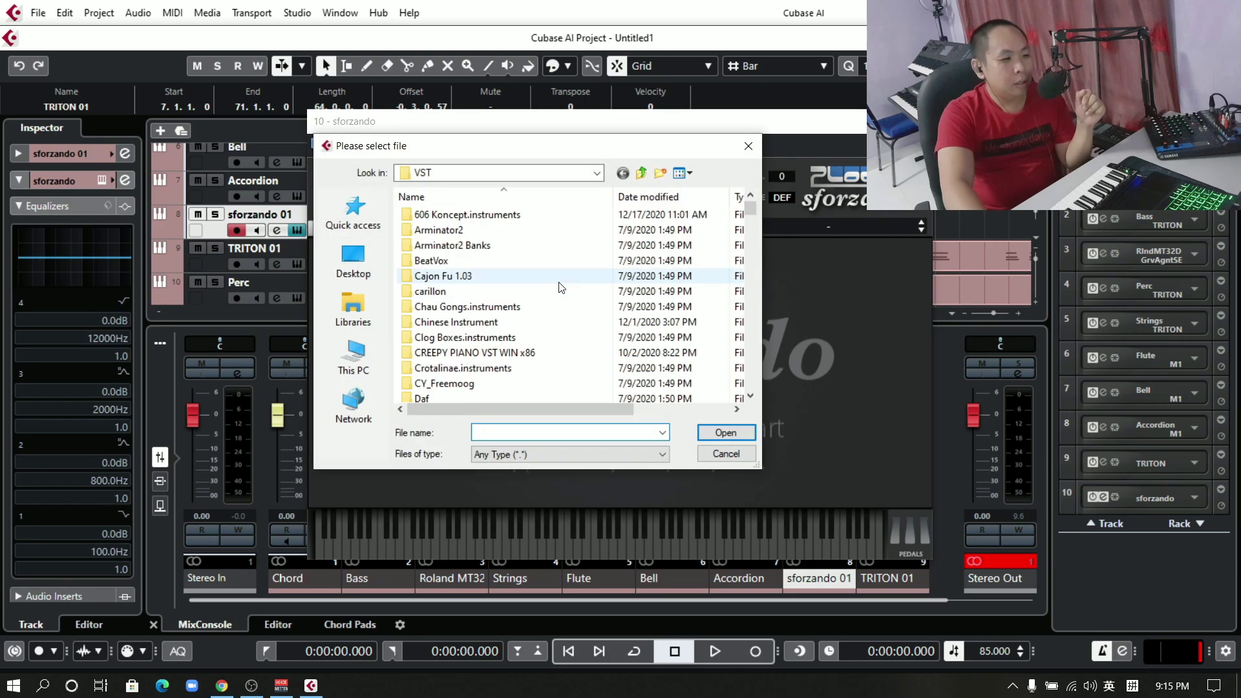
{"action": "scroll", "coordinate": [577, 279], "scroll_direction": "down", "scroll_amount": 20}
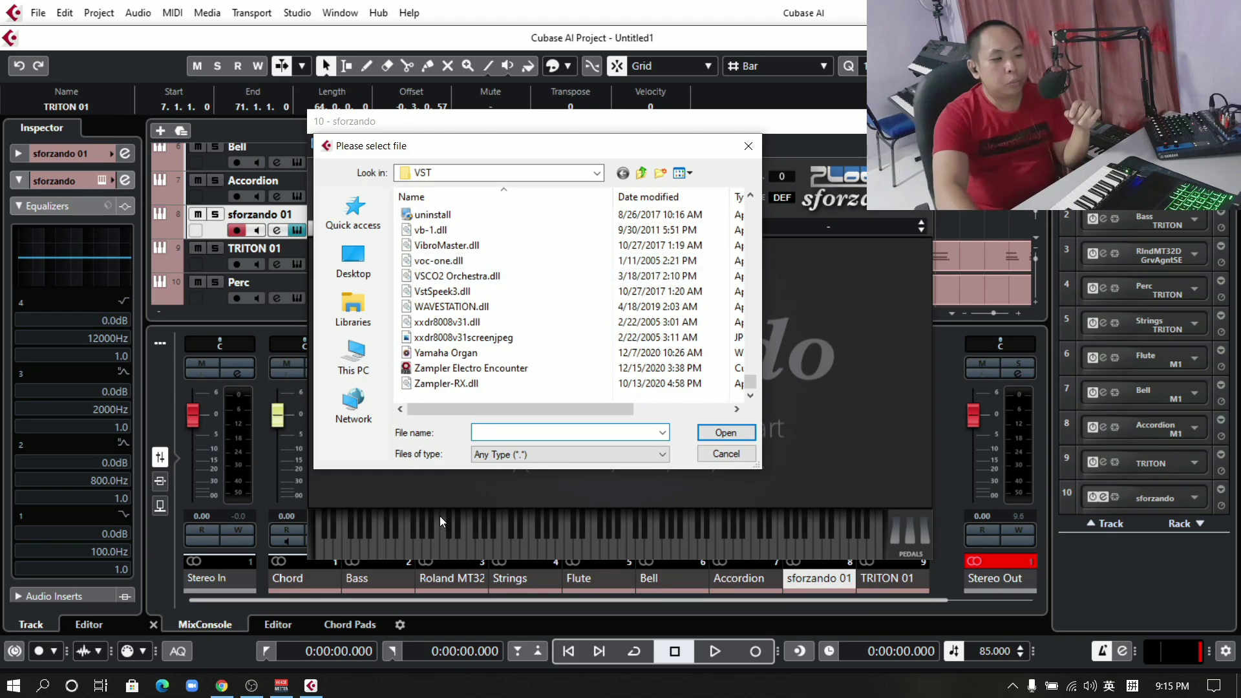
{"action": "double_click", "coordinate": [542, 352]}
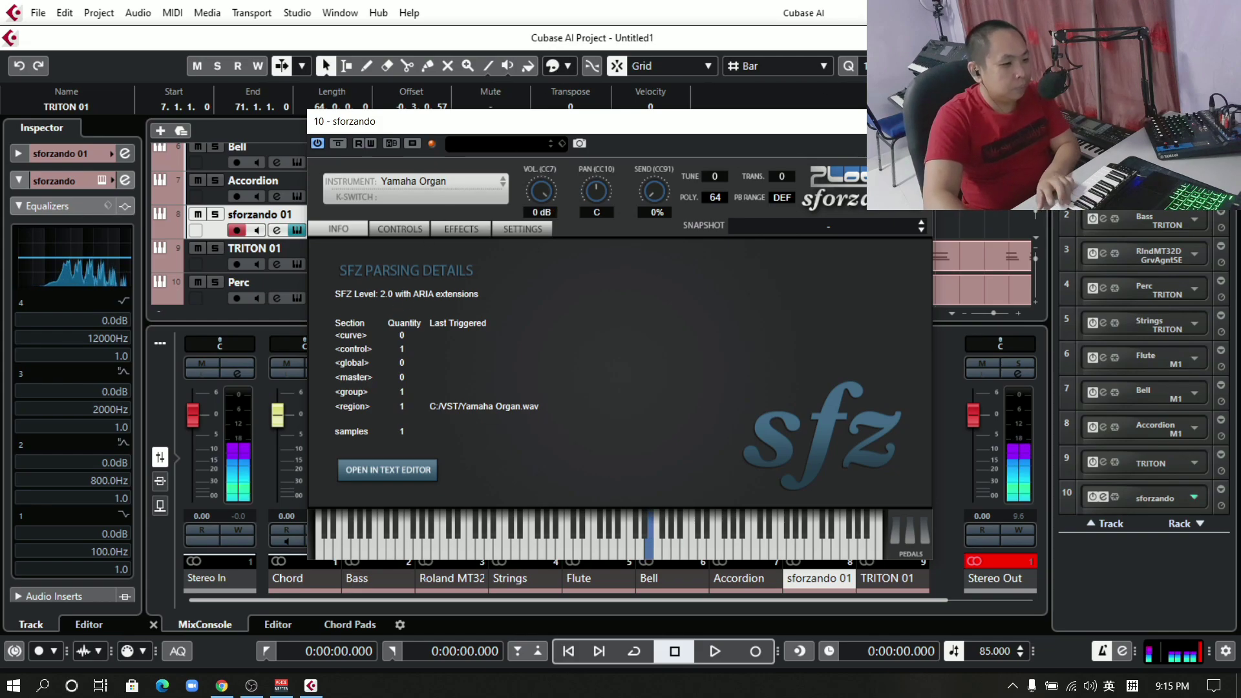
{"action": "left_click", "coordinate": [920, 120]}
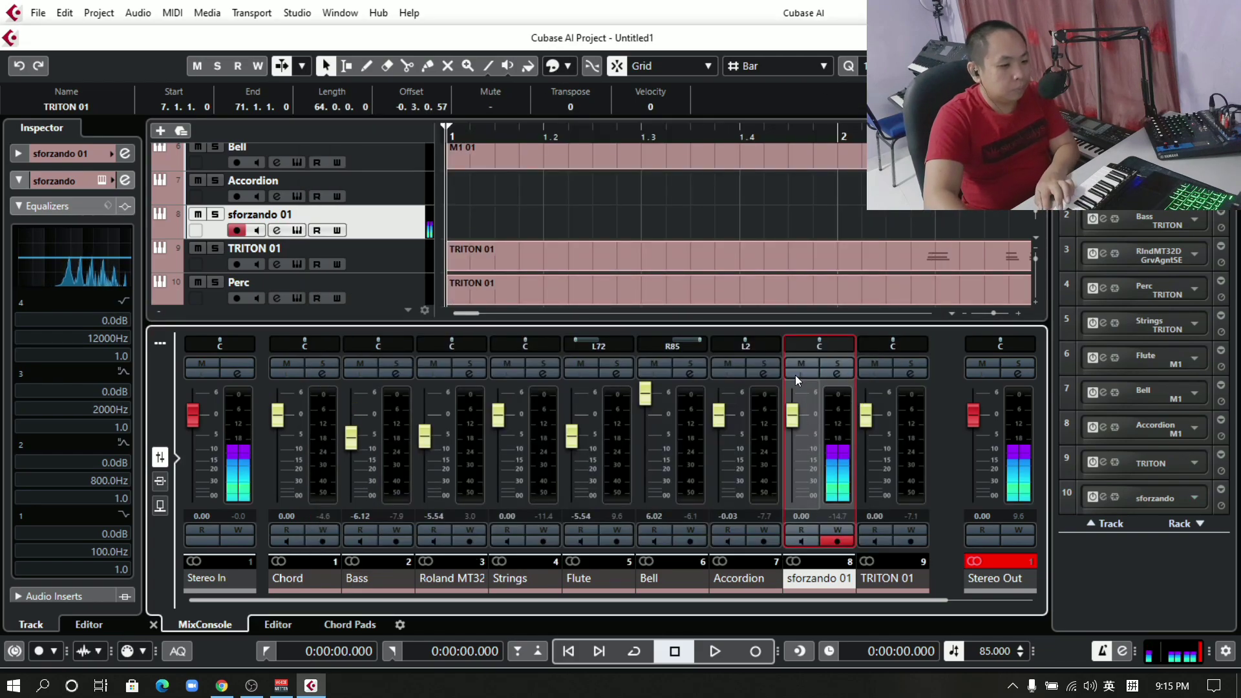
{"action": "scroll", "coordinate": [795, 380], "scroll_direction": "up", "scroll_amount": 5}
Insert the Voxengo OldSkoolVerb reverb in the first audio insert slot of the sforzando 01 track.
{"action": "left_click", "coordinate": [71, 218]}
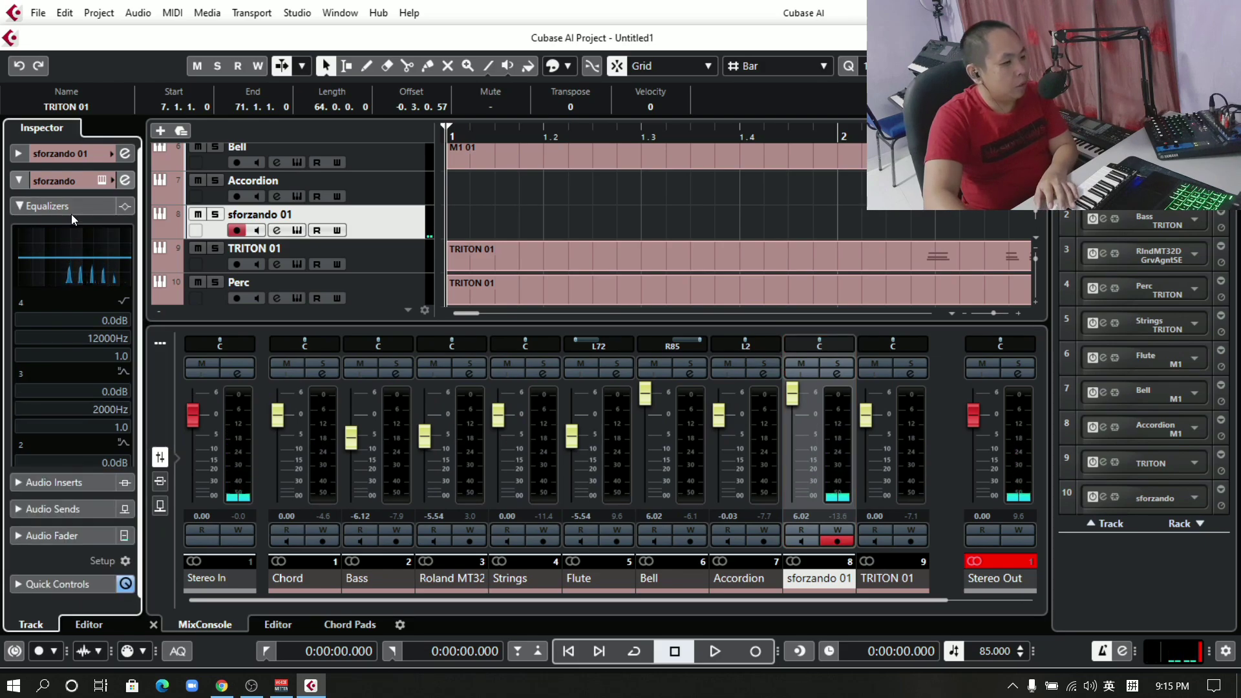
{"action": "left_click", "coordinate": [71, 216]}
{"action": "left_click", "coordinate": [73, 234]}
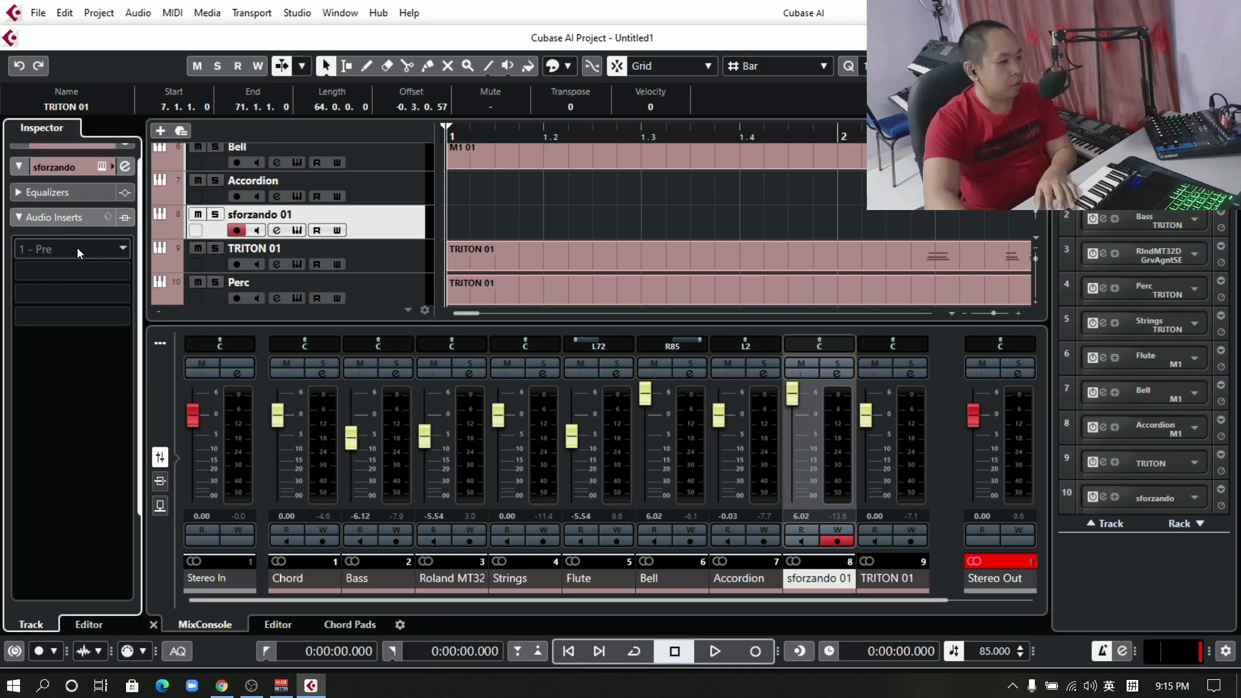
{"action": "left_click", "coordinate": [76, 249]}
{"action": "left_click", "coordinate": [78, 433]}
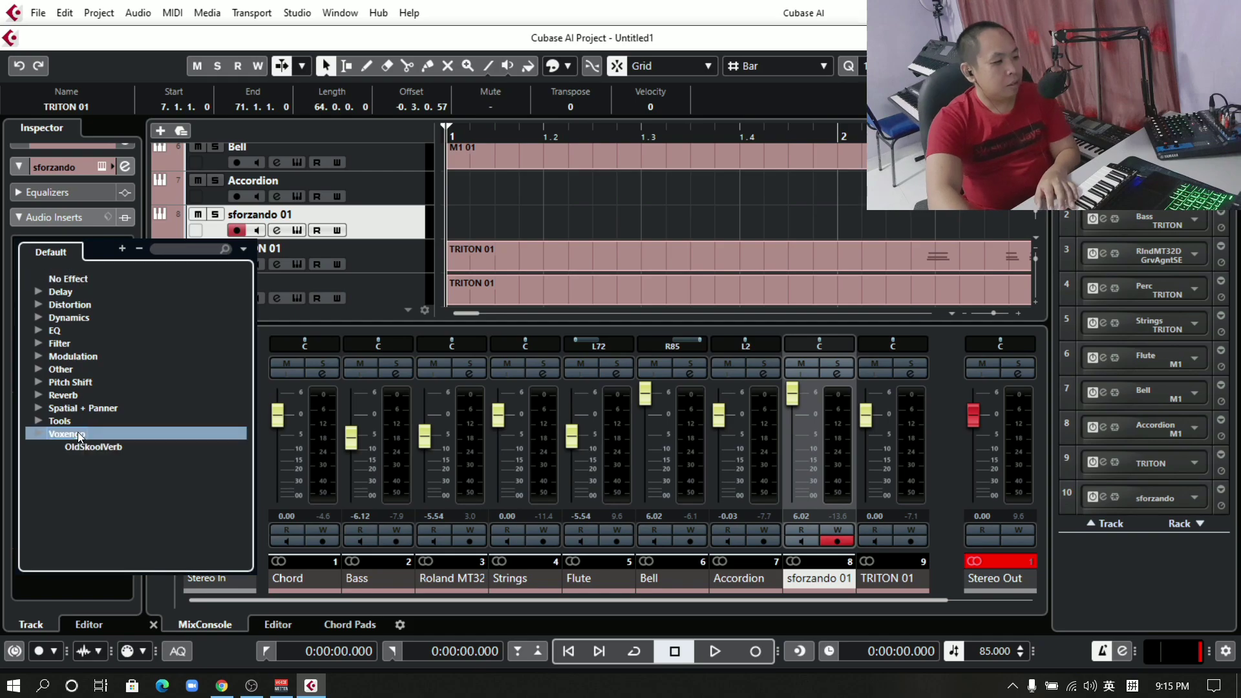
{"action": "left_click", "coordinate": [101, 448]}
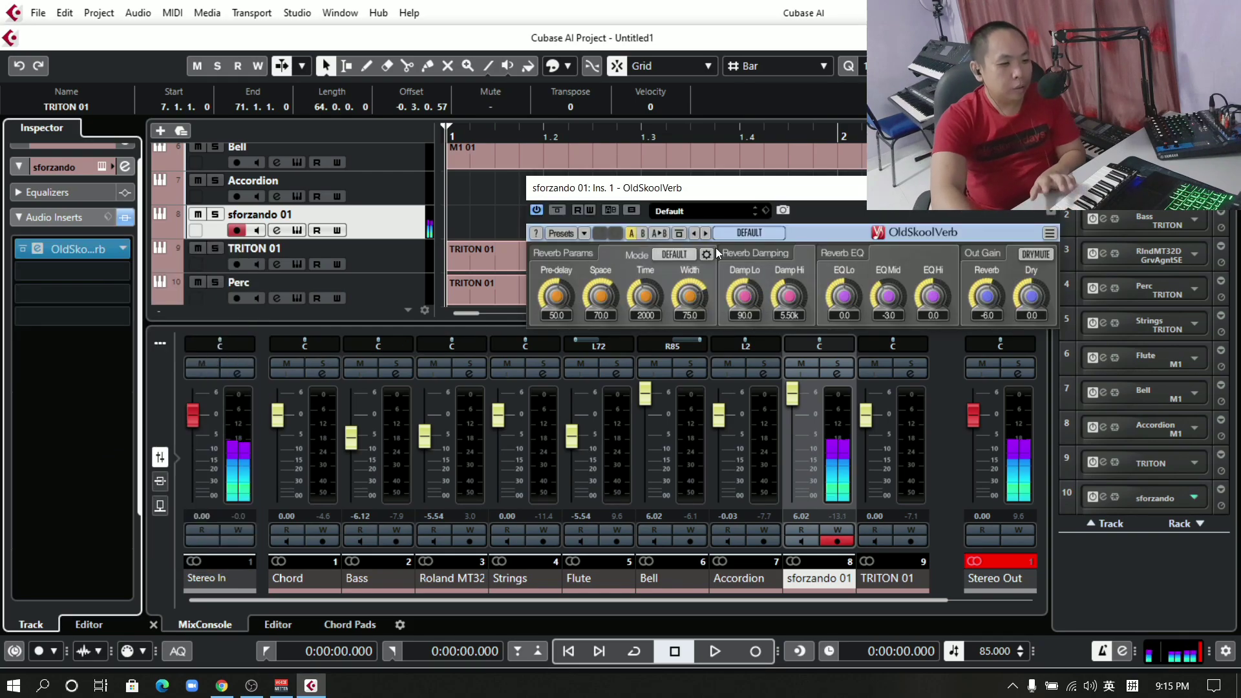
Load the Grand Hall preset in OldSkoolVerb, lower its EQ Lo to -6.4, and close the plug-in window.
{"action": "left_click", "coordinate": [702, 212]}
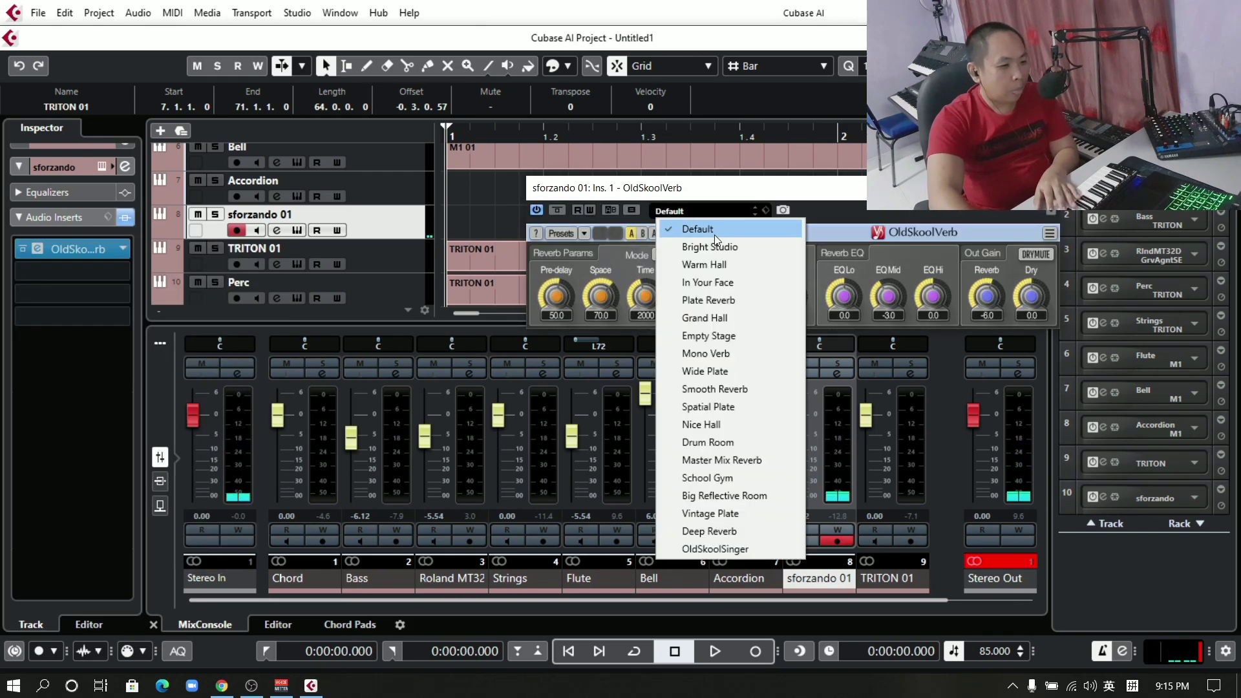
{"action": "left_click", "coordinate": [721, 317]}
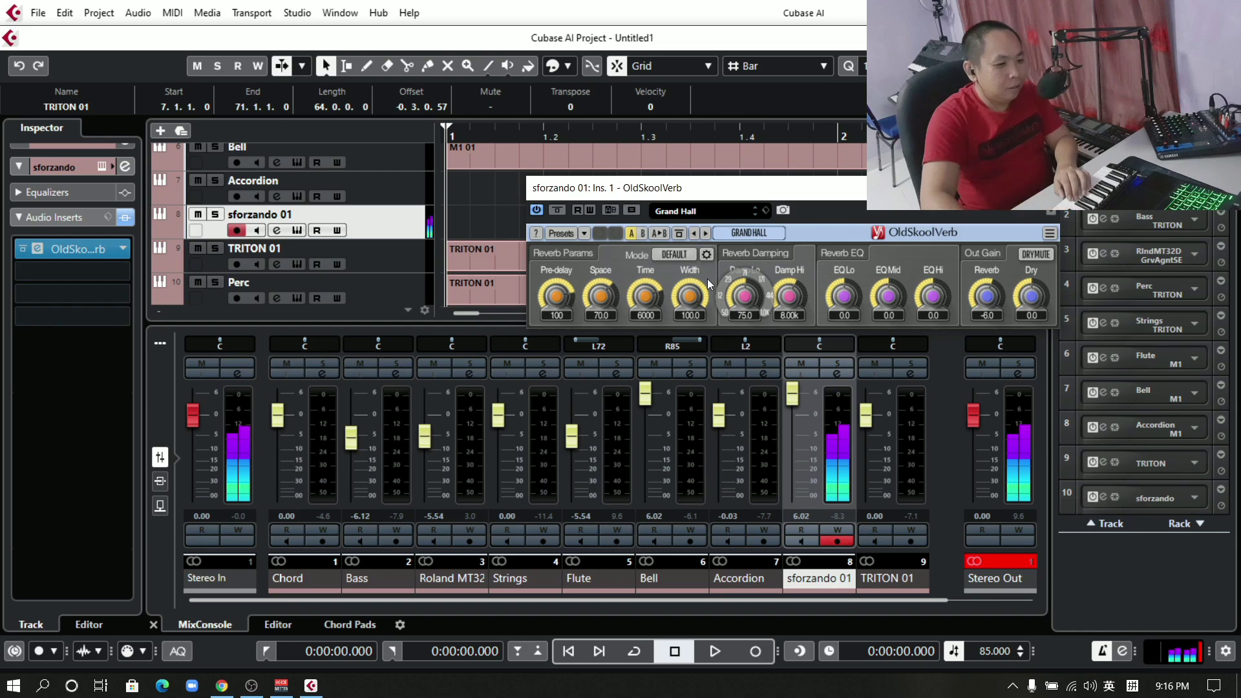
{"action": "left_click_drag", "start_coordinate": [841, 292], "coordinate": [833, 280]}
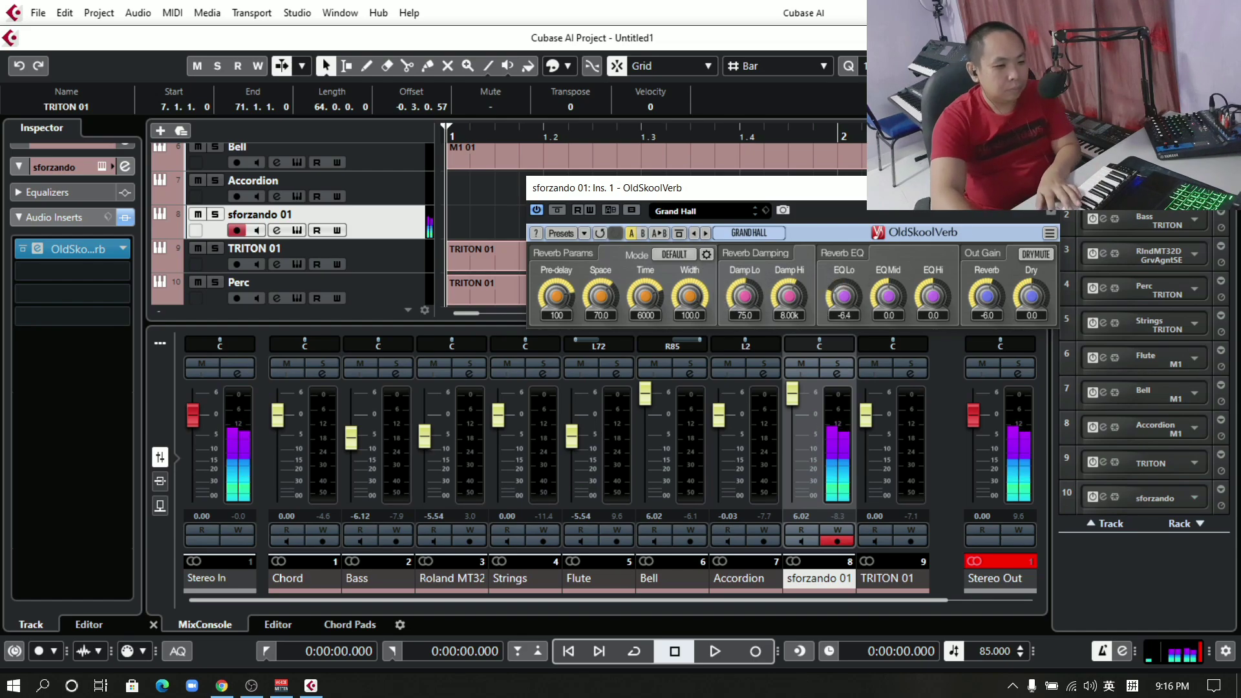
{"action": "left_click", "coordinate": [72, 249]}
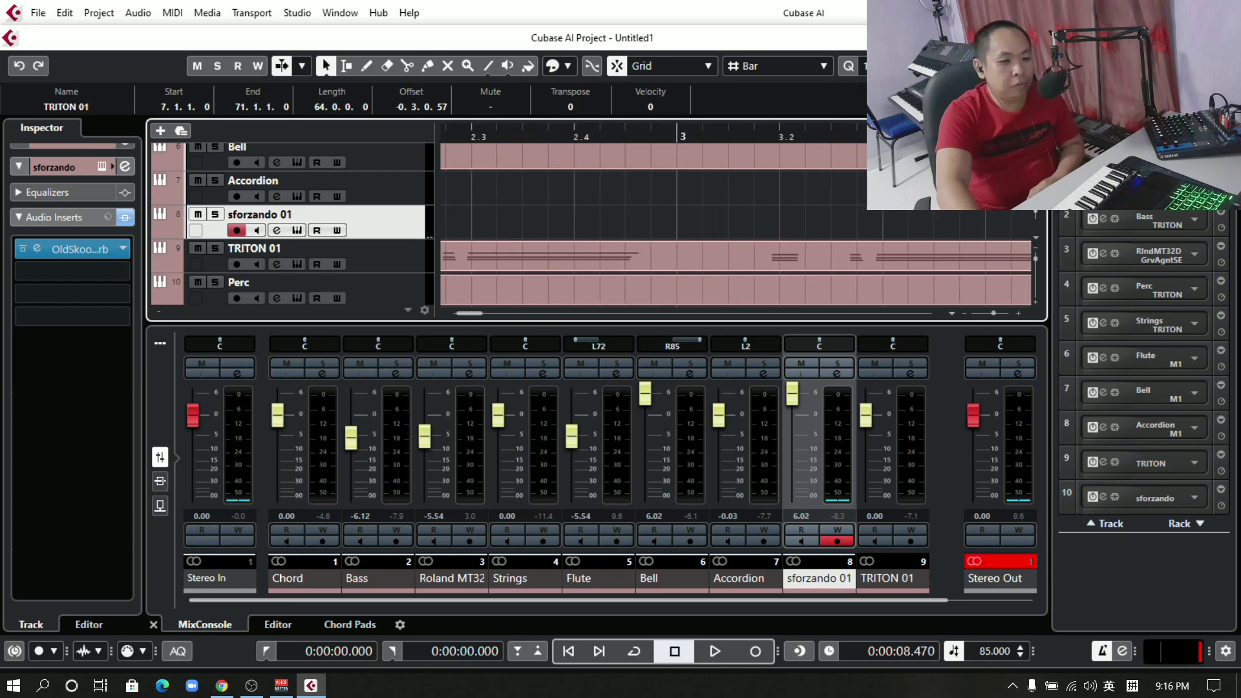
Play the song through bar 4 to audition the organ sound against the other tracks.
{"action": "key", "text": "space"}
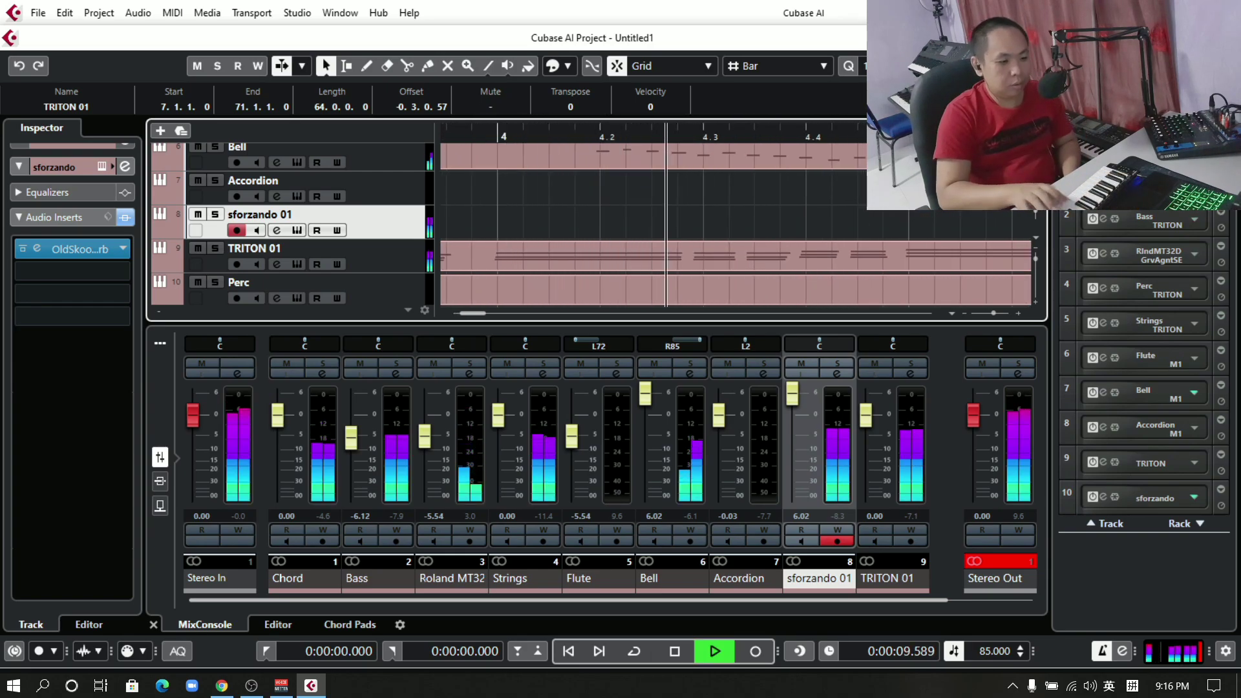
{"action": "key", "text": "space"}
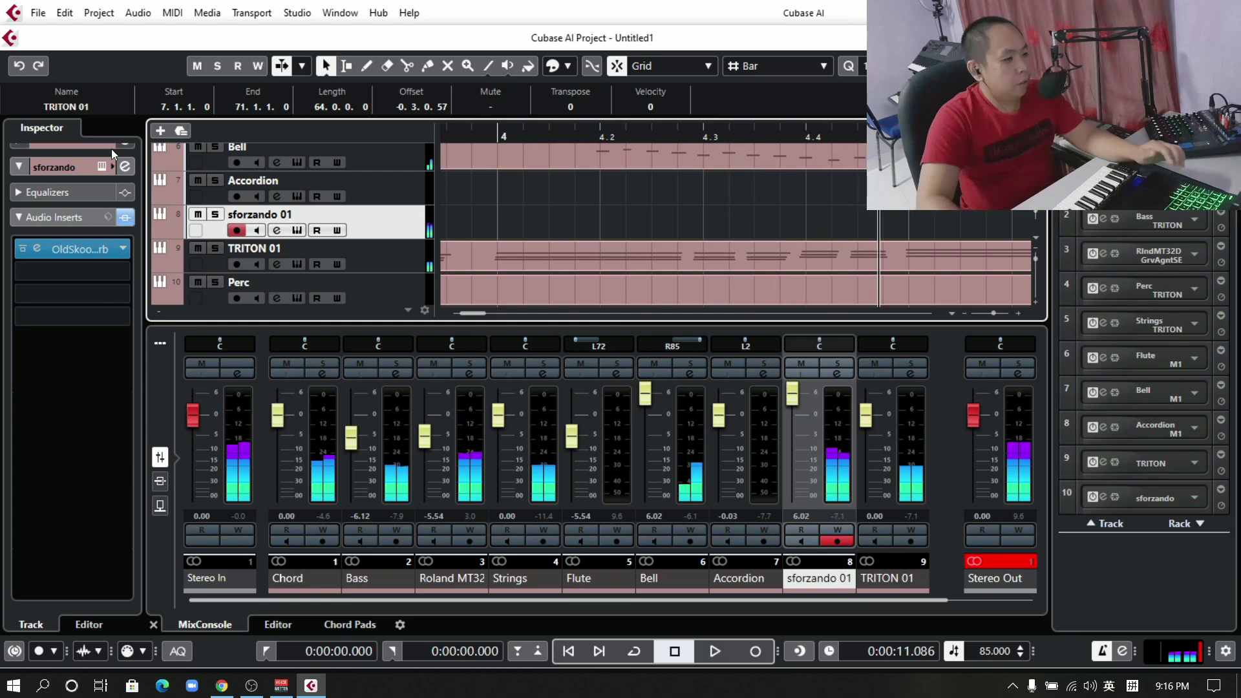
{"action": "left_click", "coordinate": [80, 194]}
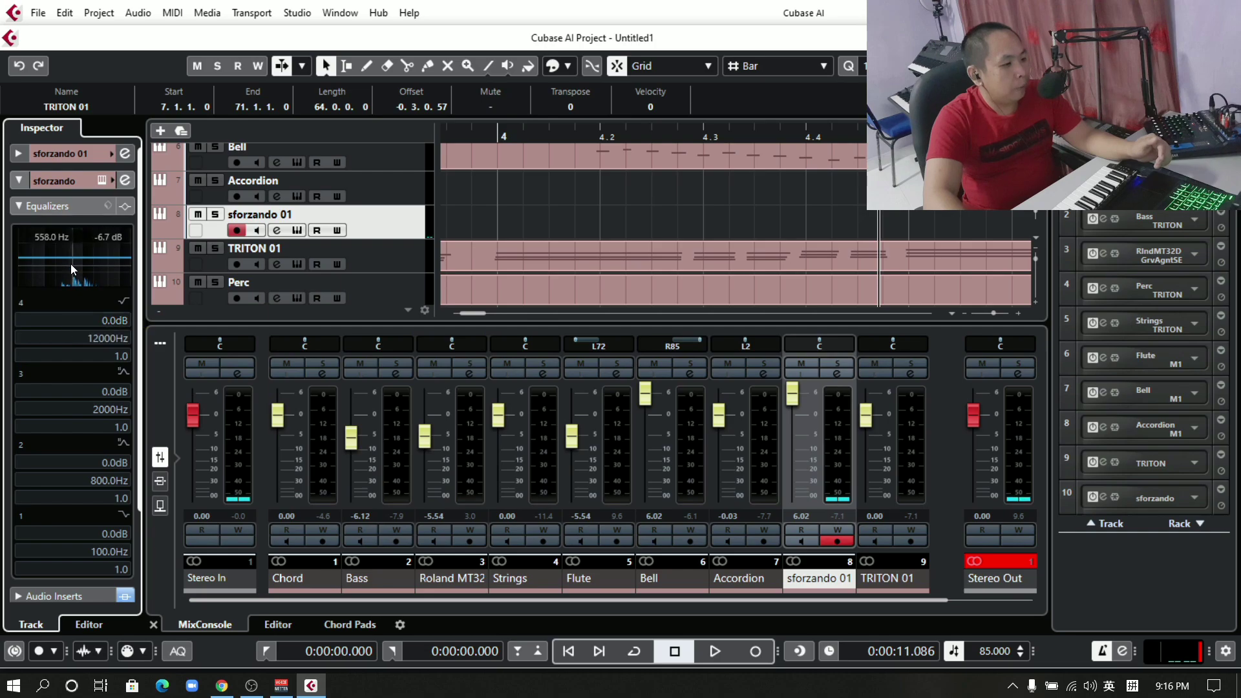
{"action": "left_click", "coordinate": [37, 207]}
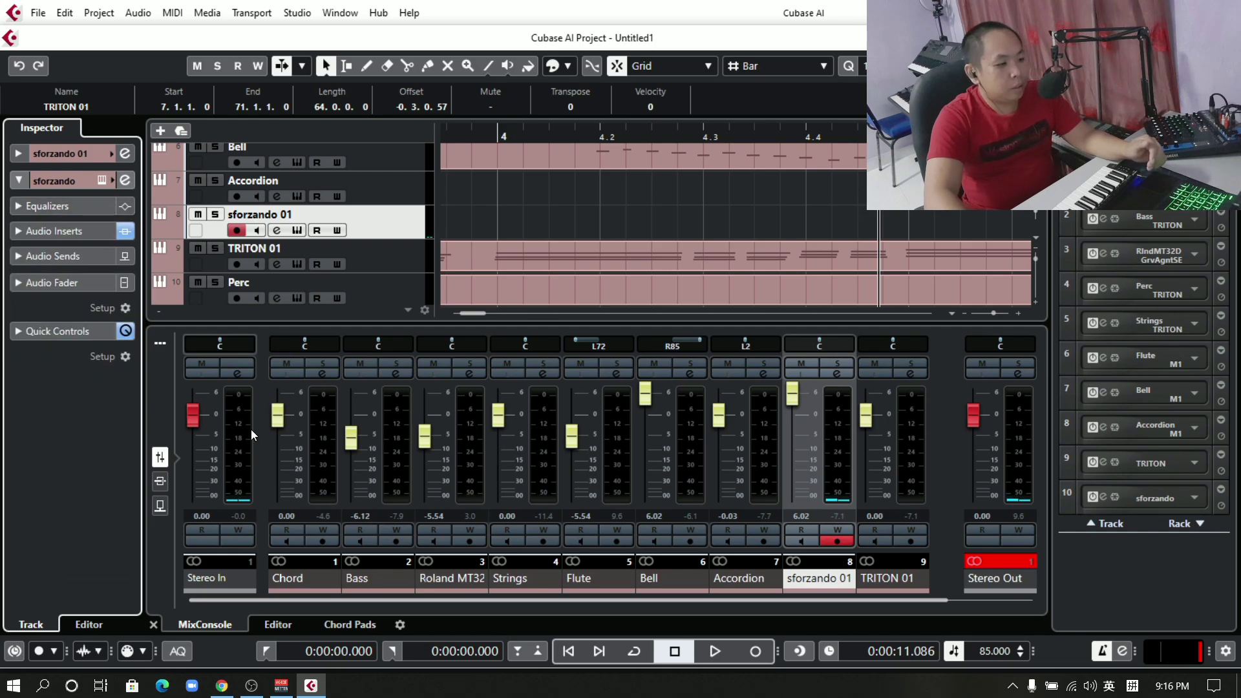
{"action": "left_click", "coordinate": [282, 624]}
{"action": "left_click", "coordinate": [283, 624]}
{"action": "left_click", "coordinate": [220, 627]}
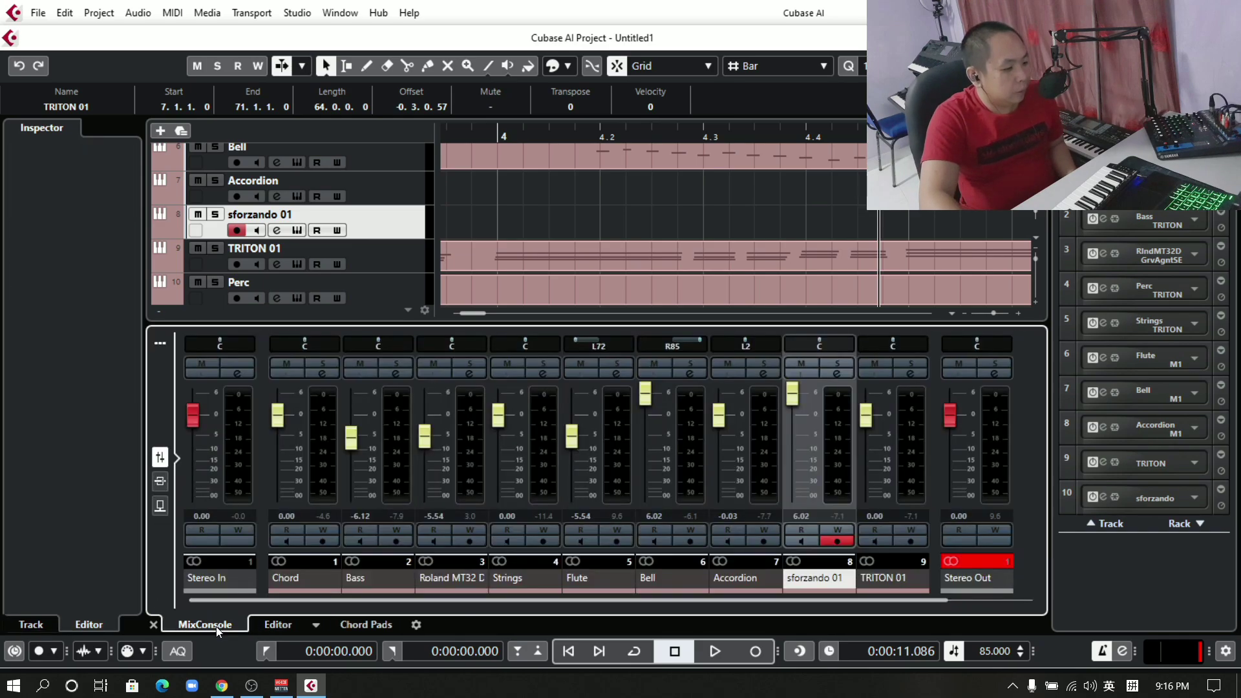
{"action": "right_click", "coordinate": [831, 346]}
{"action": "left_click", "coordinate": [821, 347]}
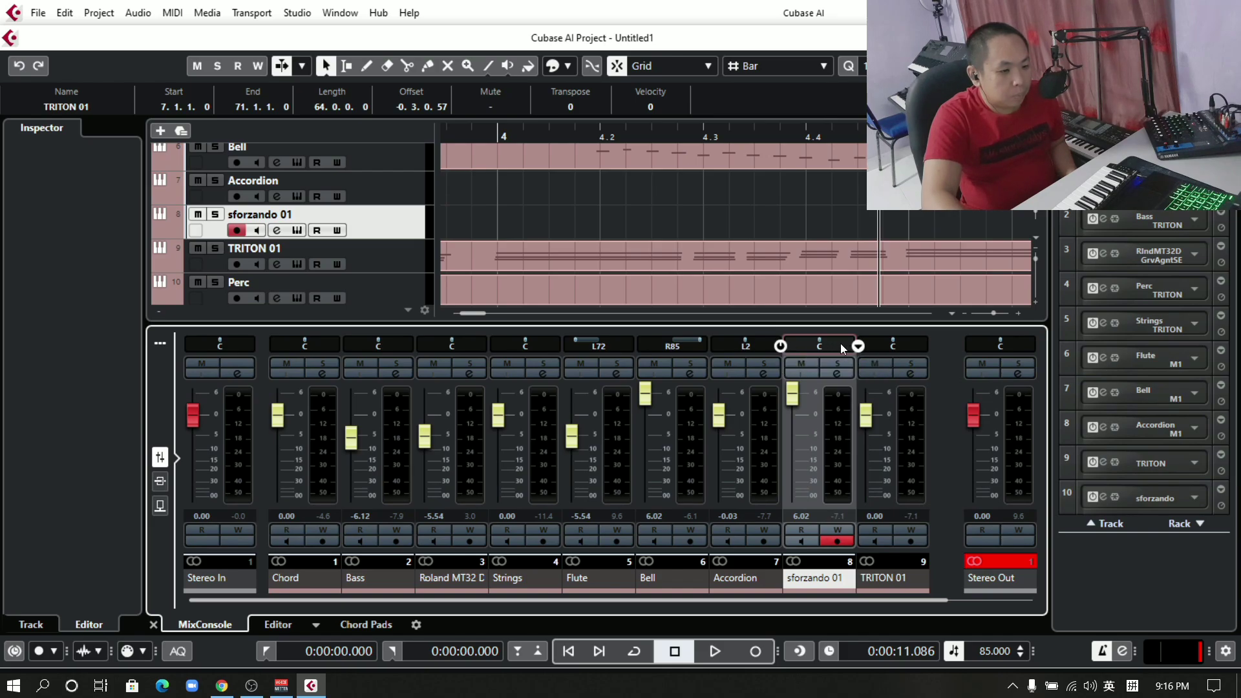
{"action": "right_click", "coordinate": [830, 346]}
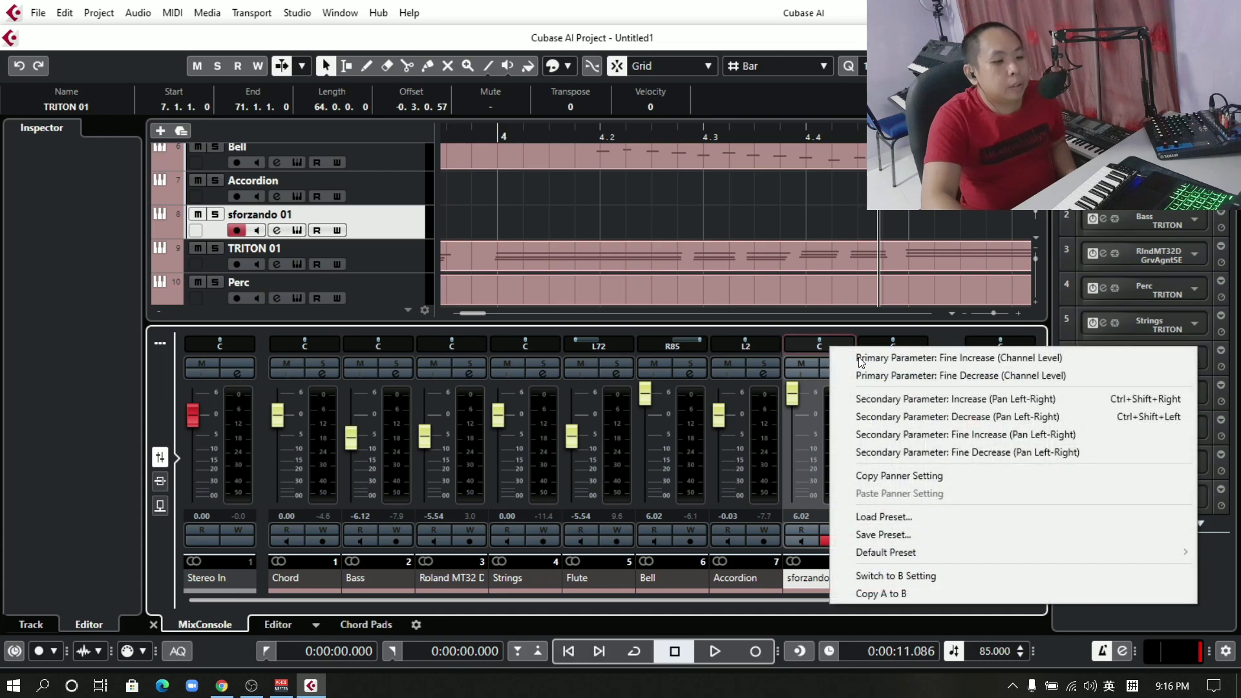
{"action": "left_click", "coordinate": [808, 336]}
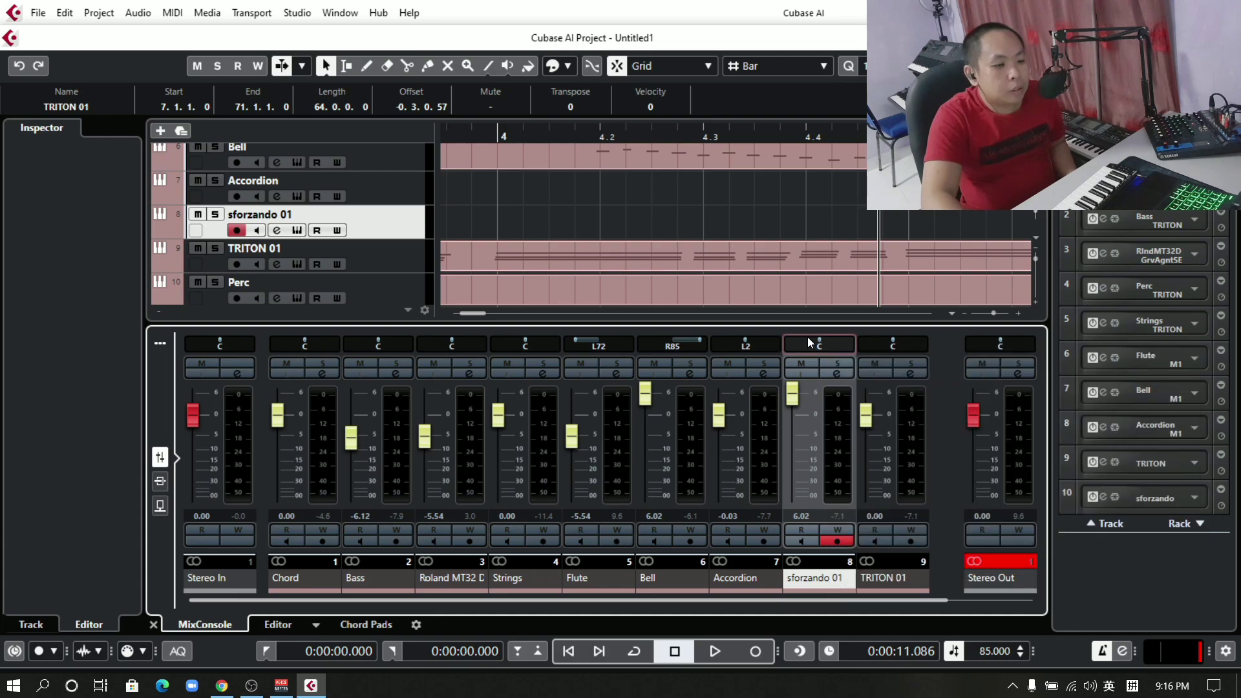
{"action": "left_click", "coordinate": [813, 412]}
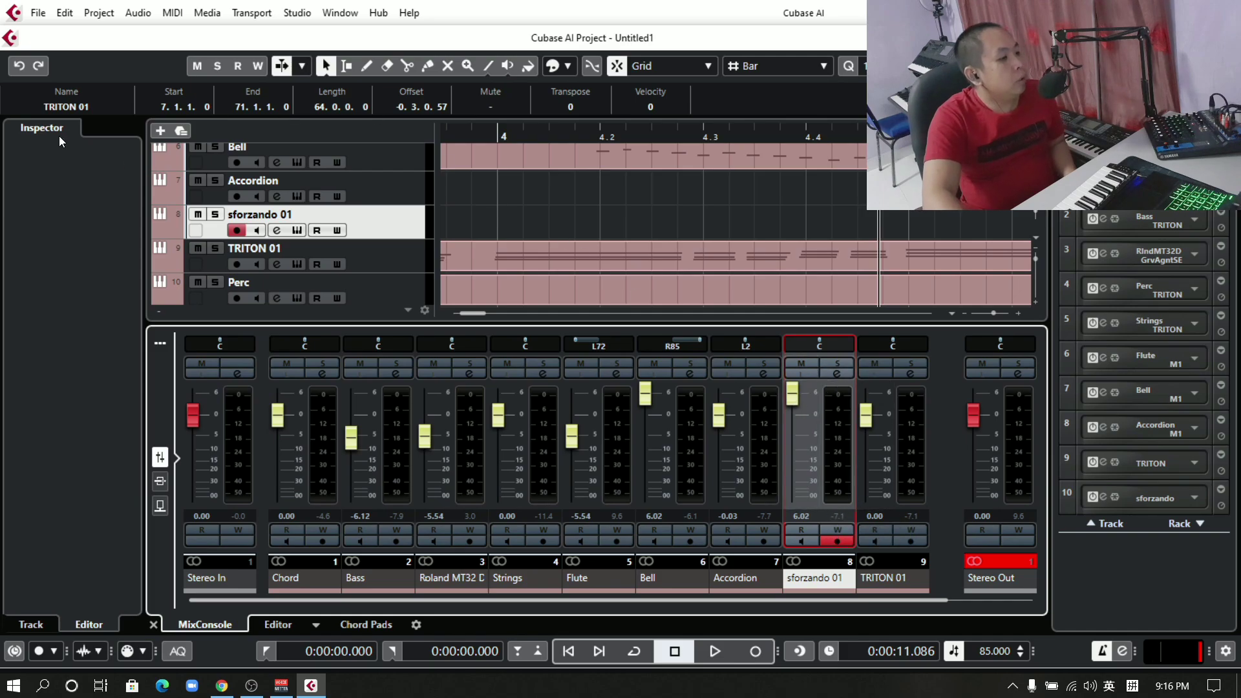
{"action": "left_click", "coordinate": [385, 239]}
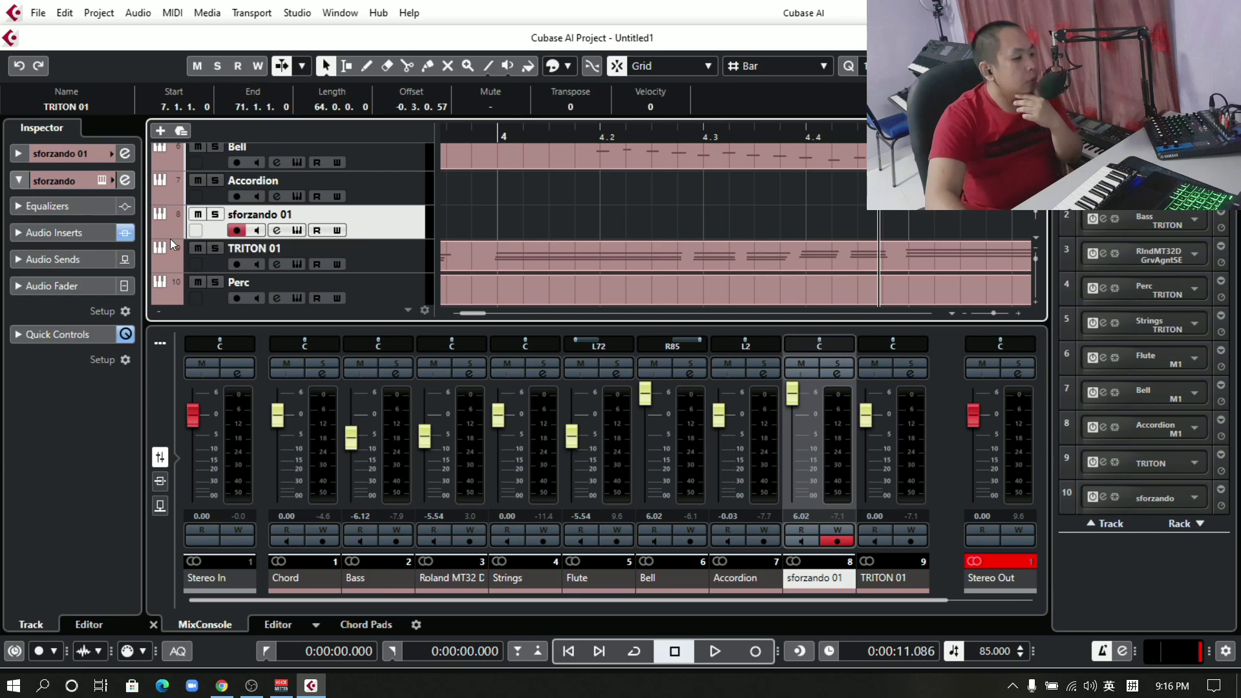
{"action": "left_click", "coordinate": [80, 212]}
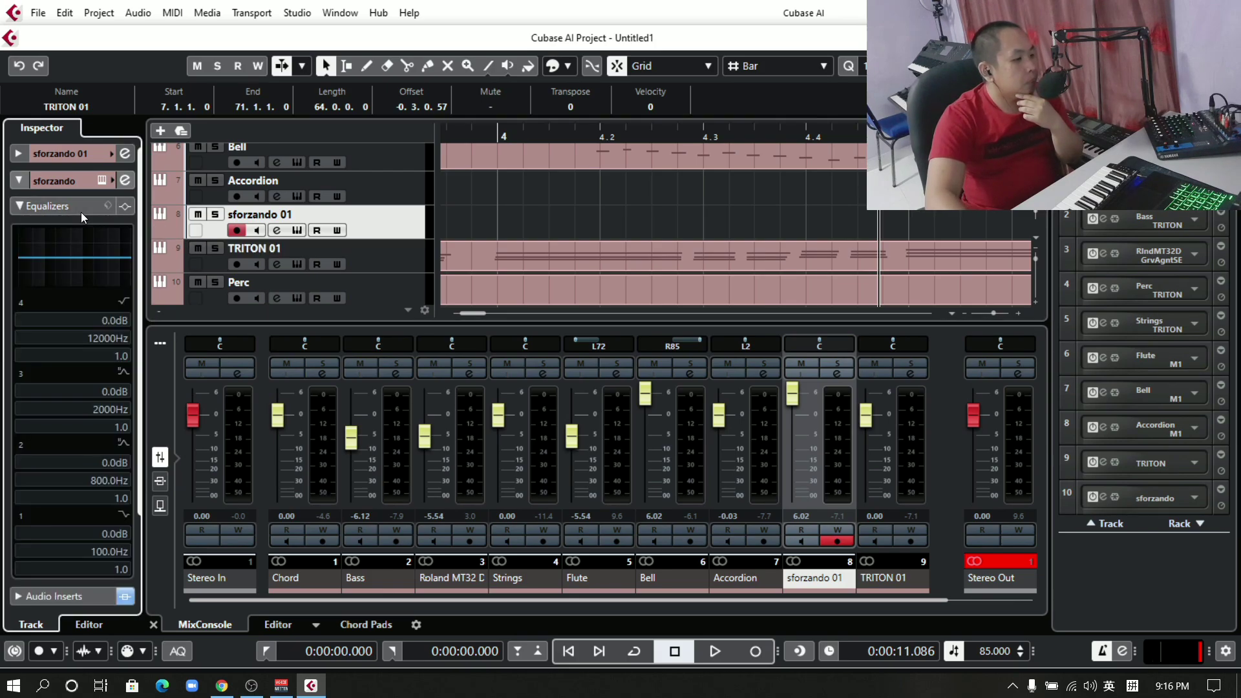
{"action": "left_click", "coordinate": [119, 208]}
{"action": "left_click", "coordinate": [125, 206]}
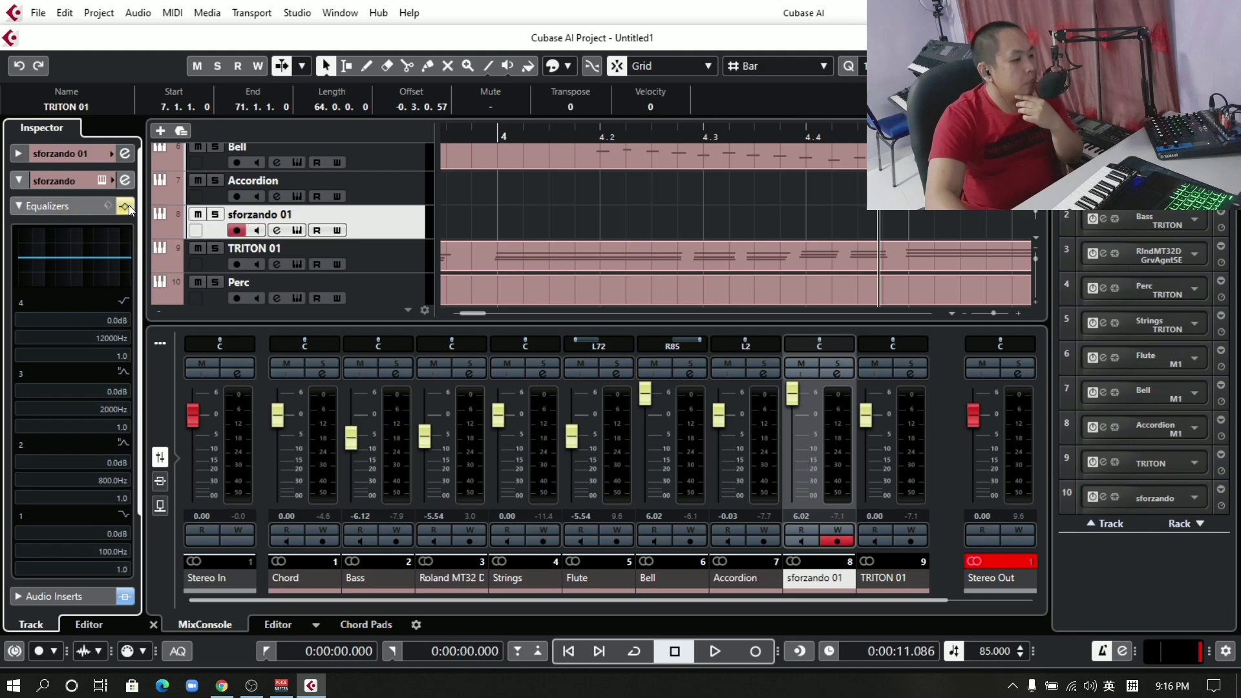
{"action": "left_click", "coordinate": [26, 208]}
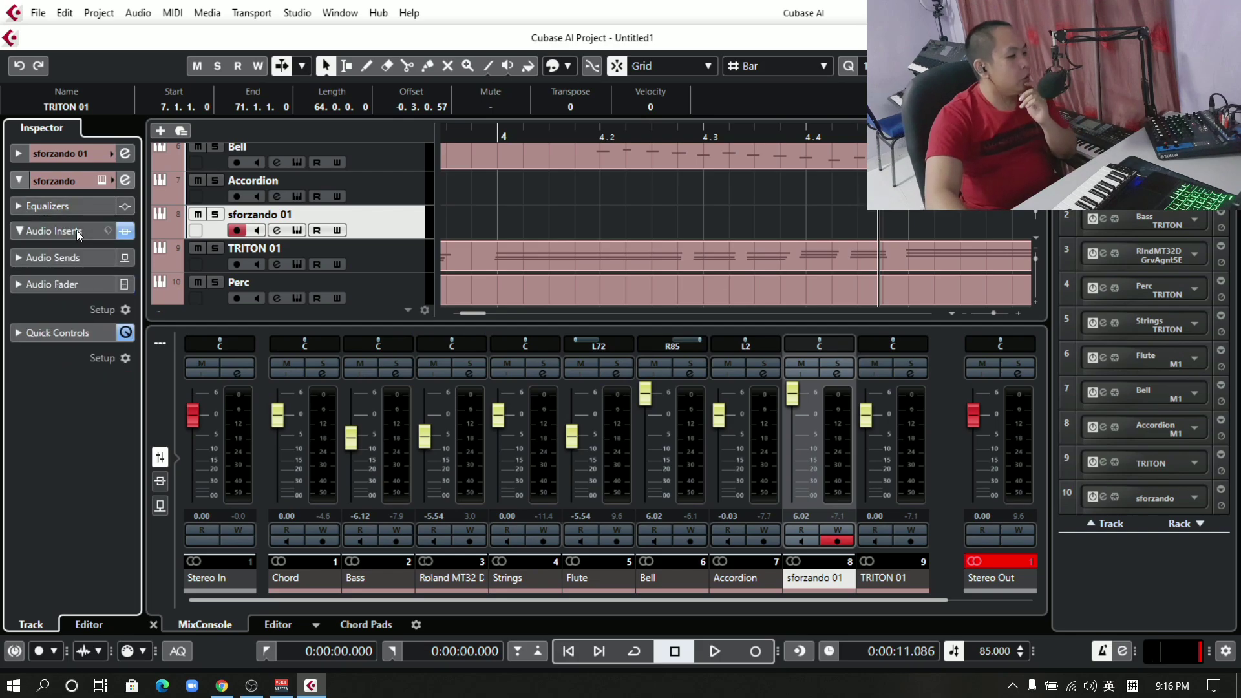
Insert the VSTDynamics effect from the Dynamics category in the second audio insert slot of the sforzando 01 track.
{"action": "left_click", "coordinate": [76, 230]}
{"action": "left_click", "coordinate": [73, 224]}
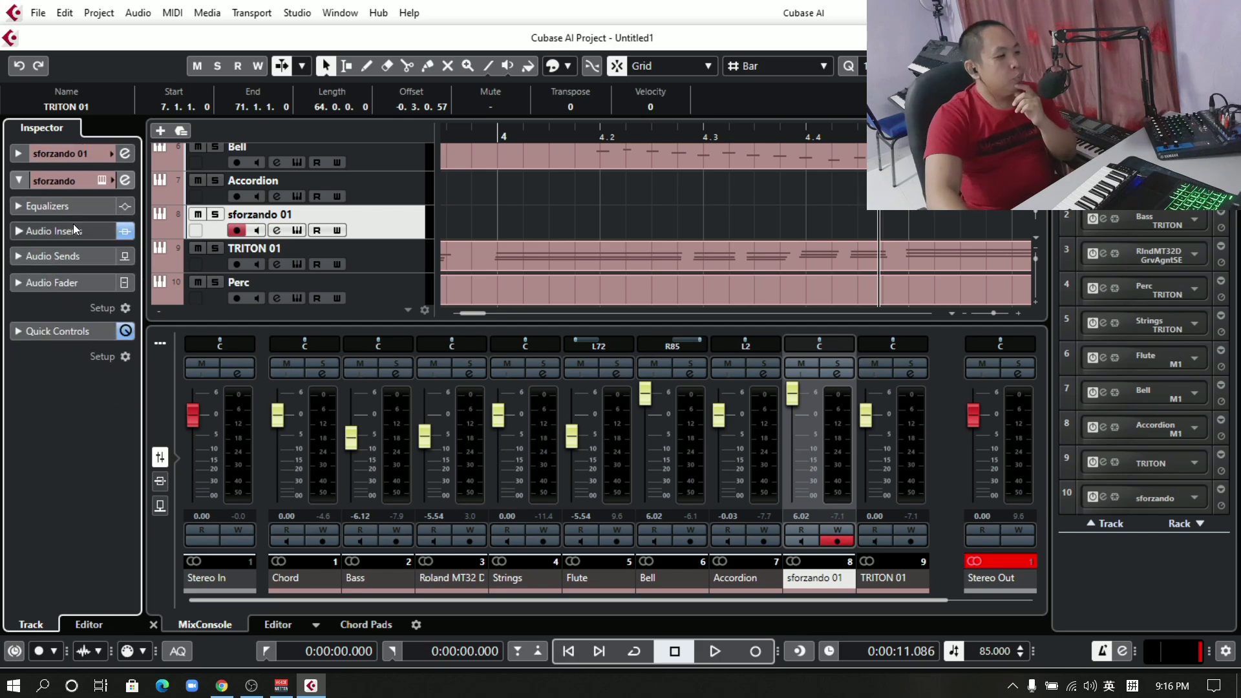
{"action": "left_click", "coordinate": [72, 224]}
{"action": "left_click", "coordinate": [91, 280]}
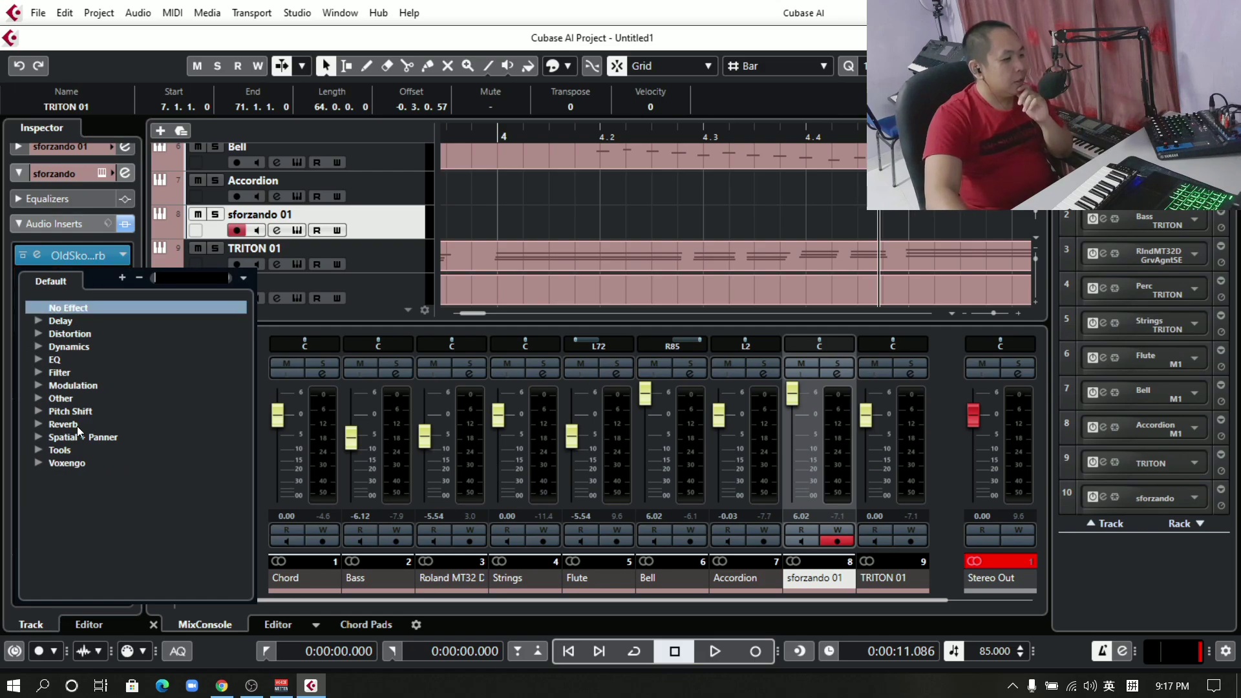
{"action": "left_click", "coordinate": [86, 353]}
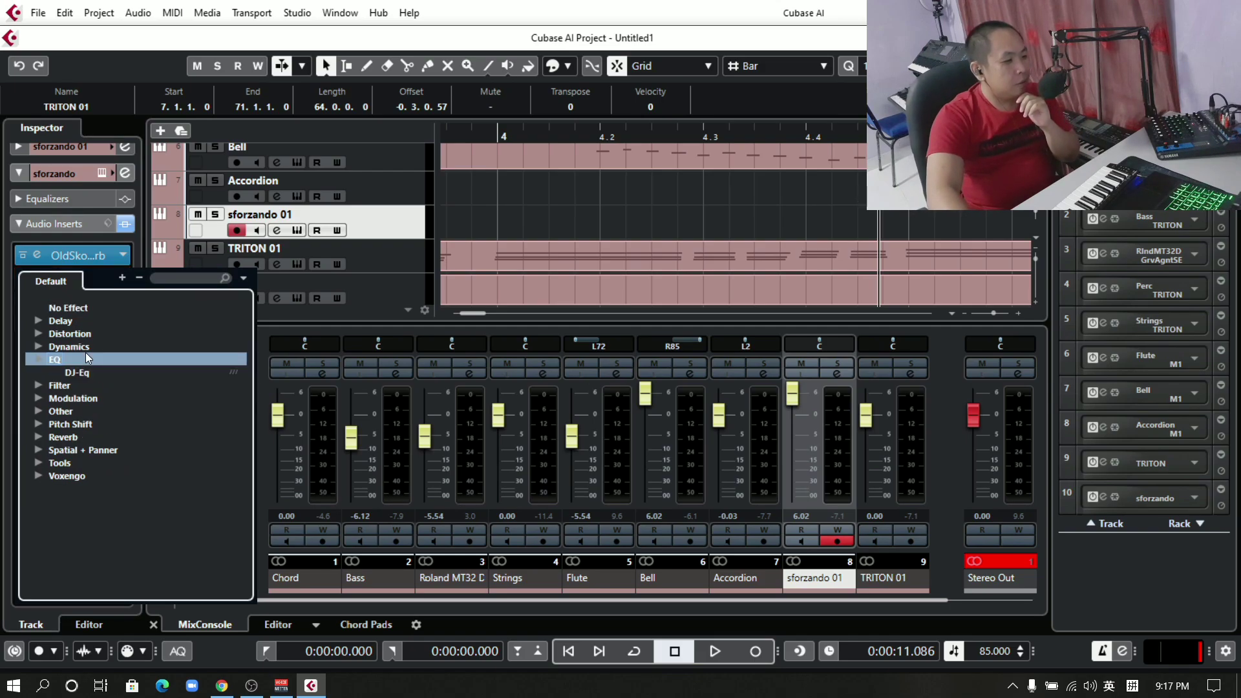
{"action": "left_click", "coordinate": [92, 345]}
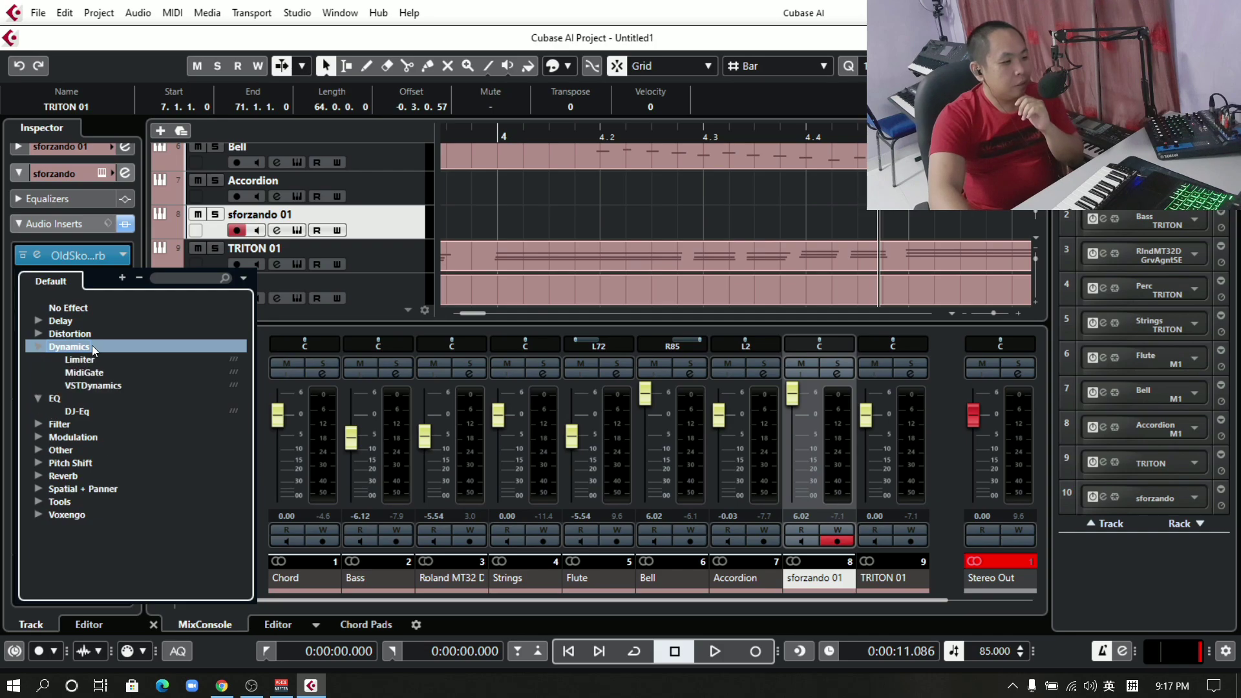
{"action": "left_click", "coordinate": [130, 386]}
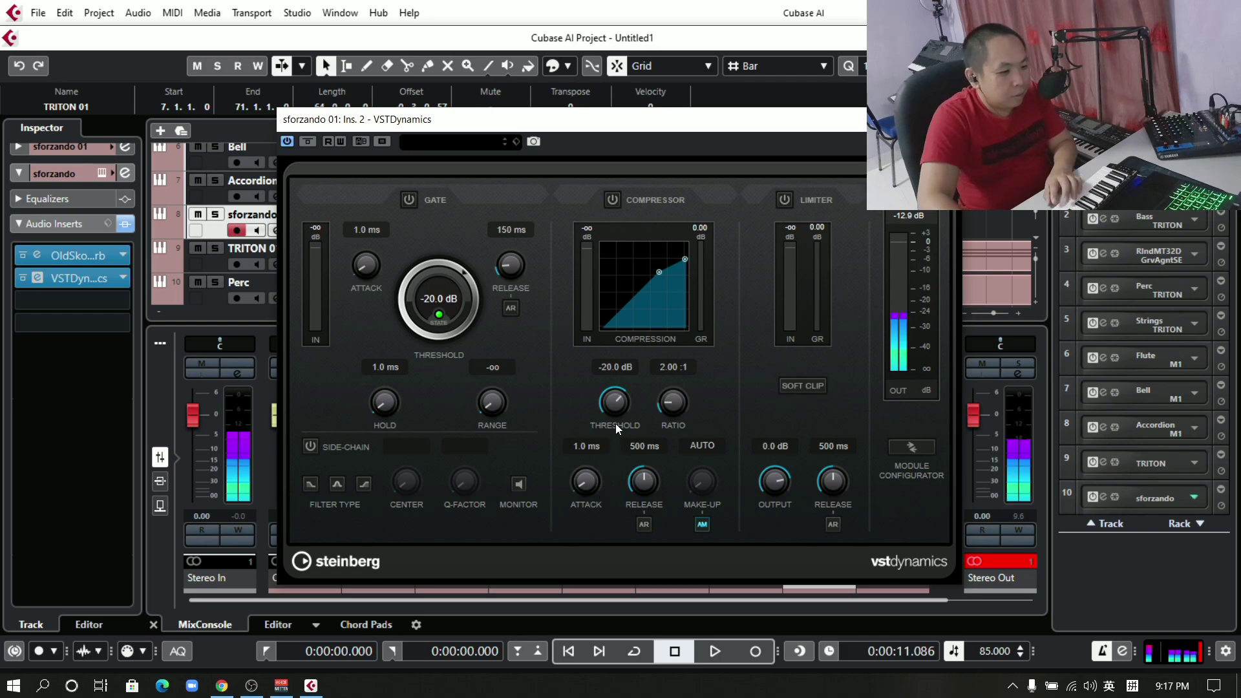
In VSTDynamics, set the compressor ratio to 1.00:1 and limiter output to 6.0 dB, enable the compressor and limiter, and close the plug-in window.
{"action": "mouse_move", "coordinate": [673, 406]}
{"action": "left_mouse_down"}
{"action": "mouse_move", "coordinate": [681, 368]}
{"action": "mouse_move", "coordinate": [675, 429]}
{"action": "left_mouse_up"}
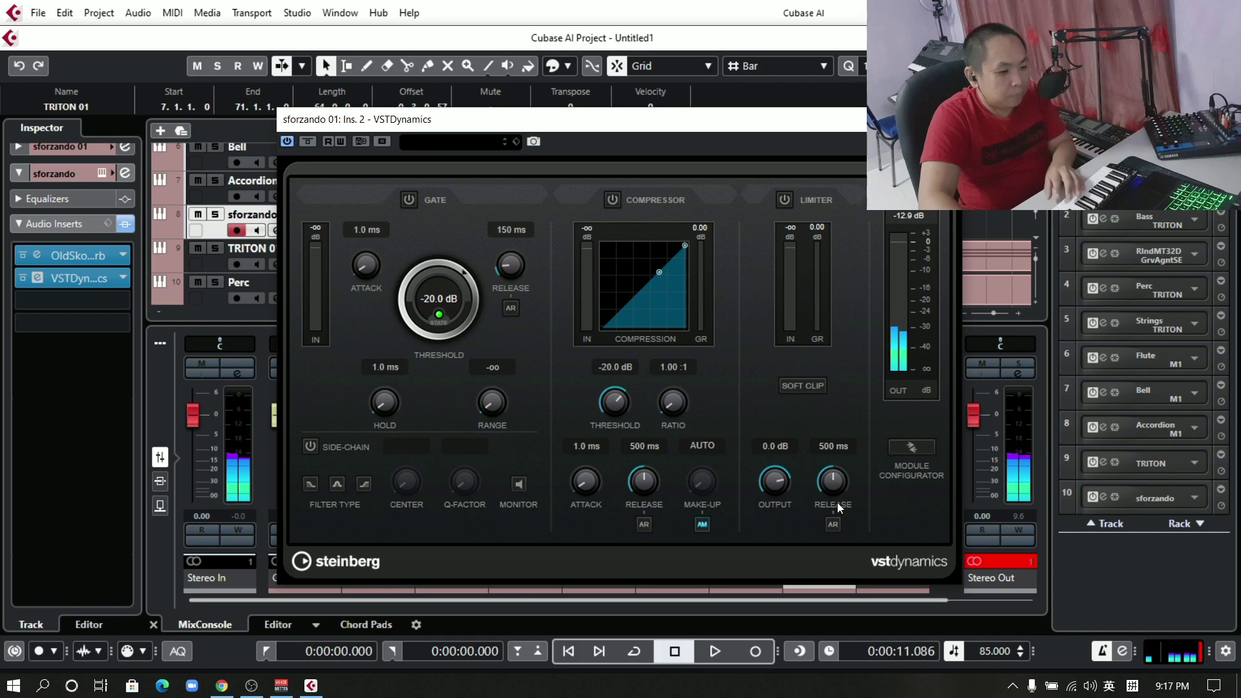
{"action": "left_click_drag", "start_coordinate": [777, 491], "coordinate": [783, 429]}
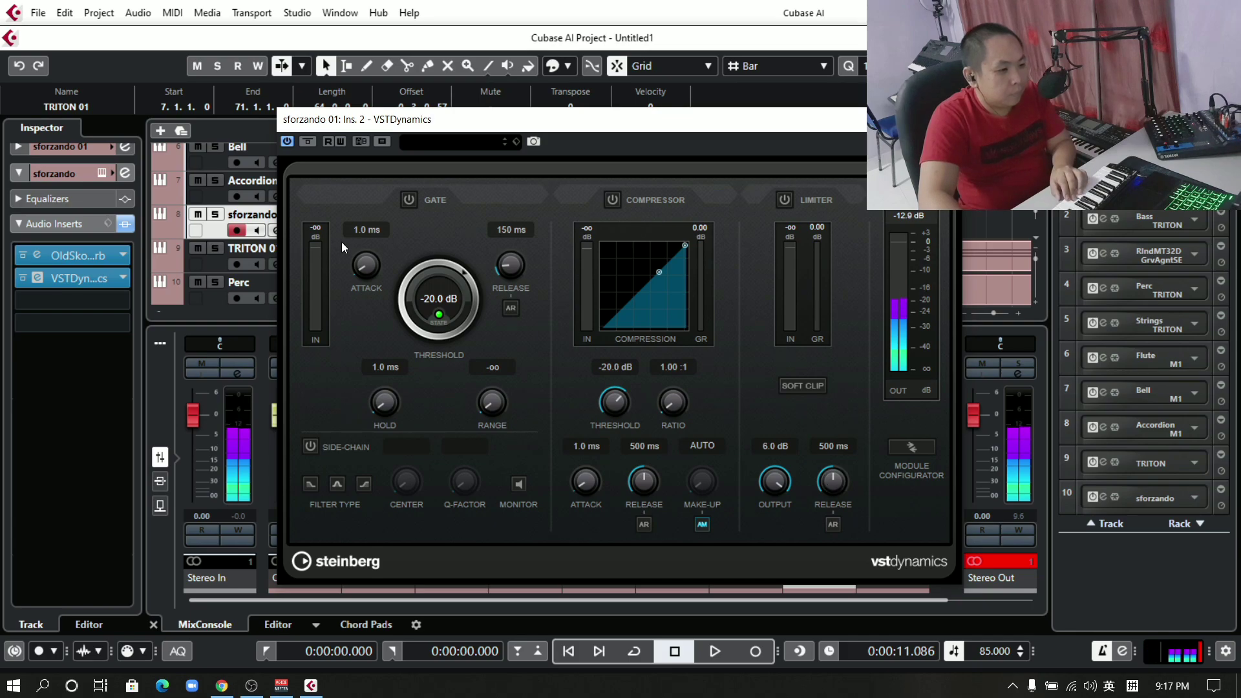
{"action": "left_click", "coordinate": [612, 202]}
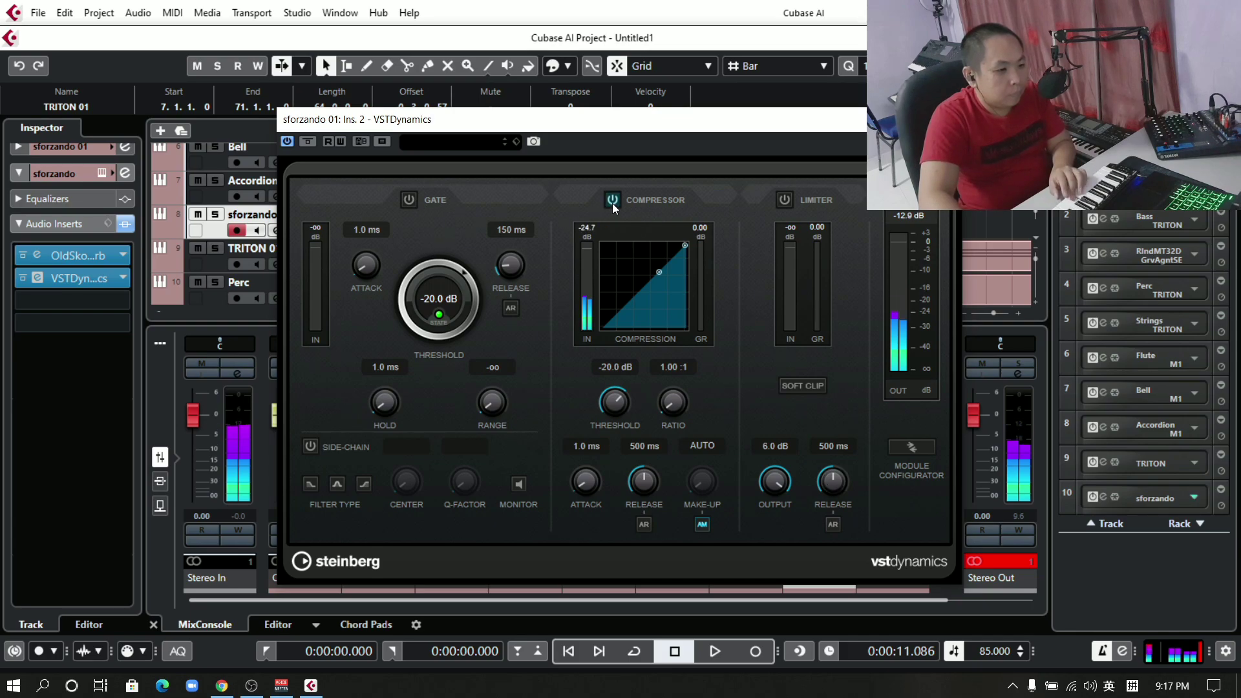
{"action": "left_click", "coordinate": [409, 201]}
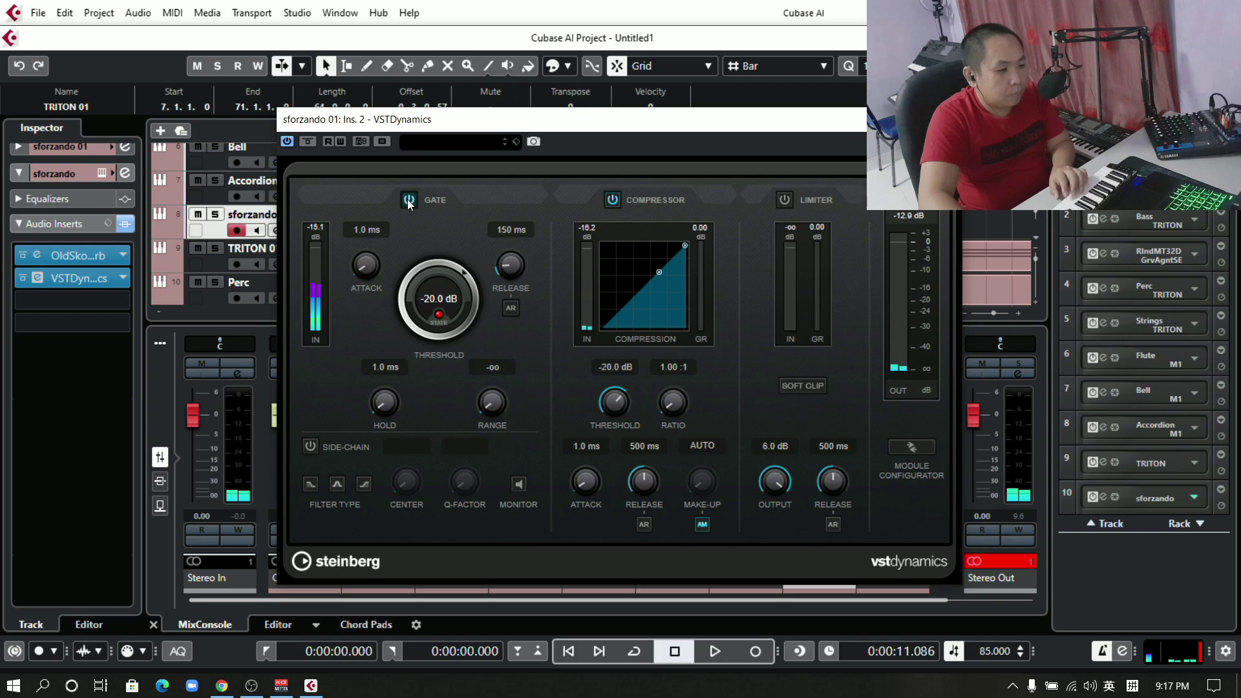
{"action": "left_click", "coordinate": [786, 201]}
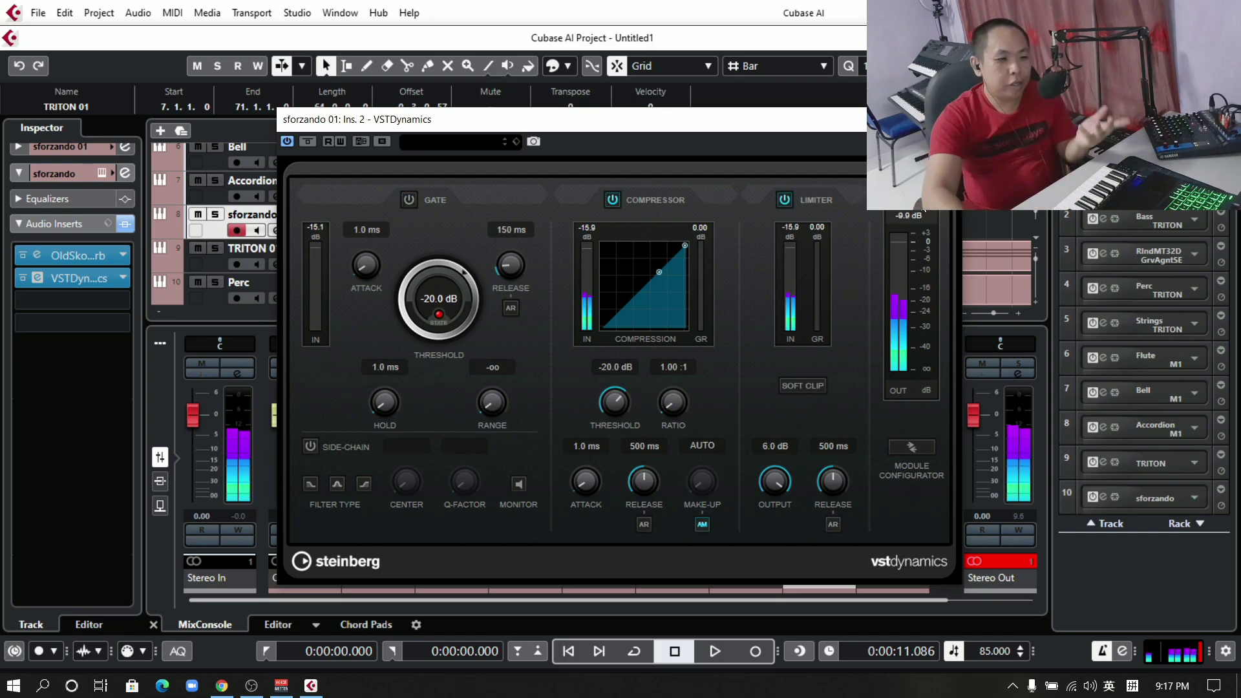
{"action": "left_click", "coordinate": [948, 119]}
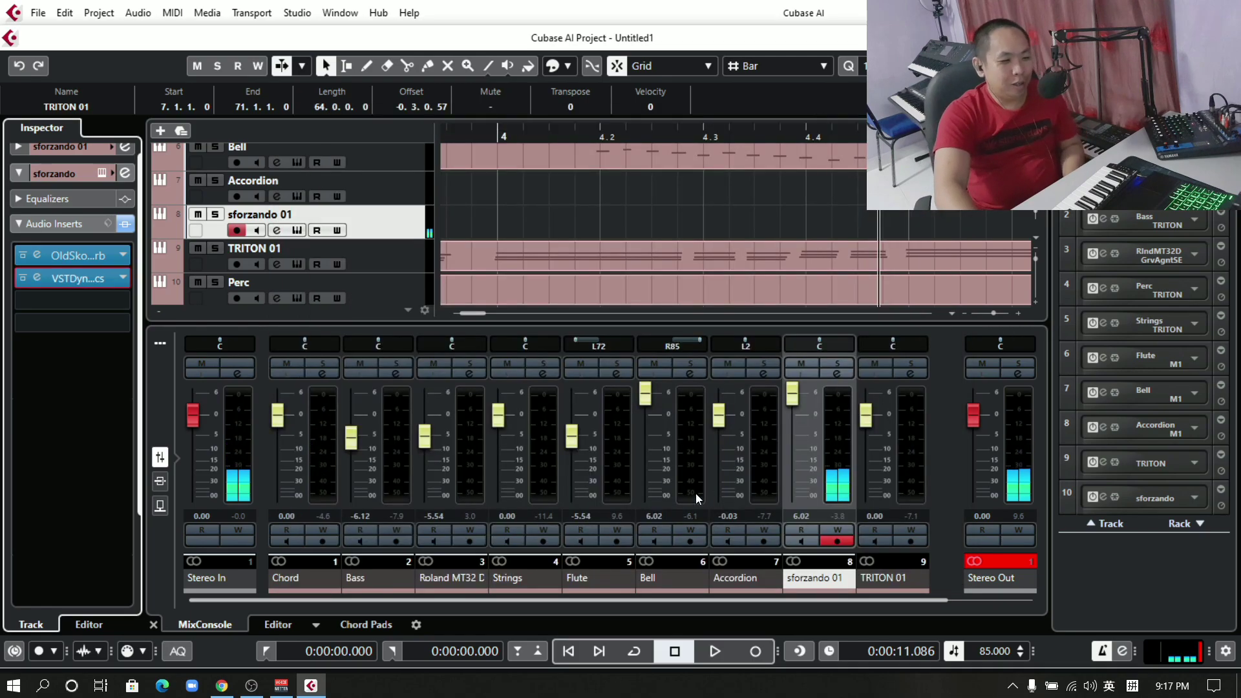
Play the song from bar 4 into bar 6 to audition the processed organ sound, and return to the project start.
{"action": "left_click", "coordinate": [719, 649]}
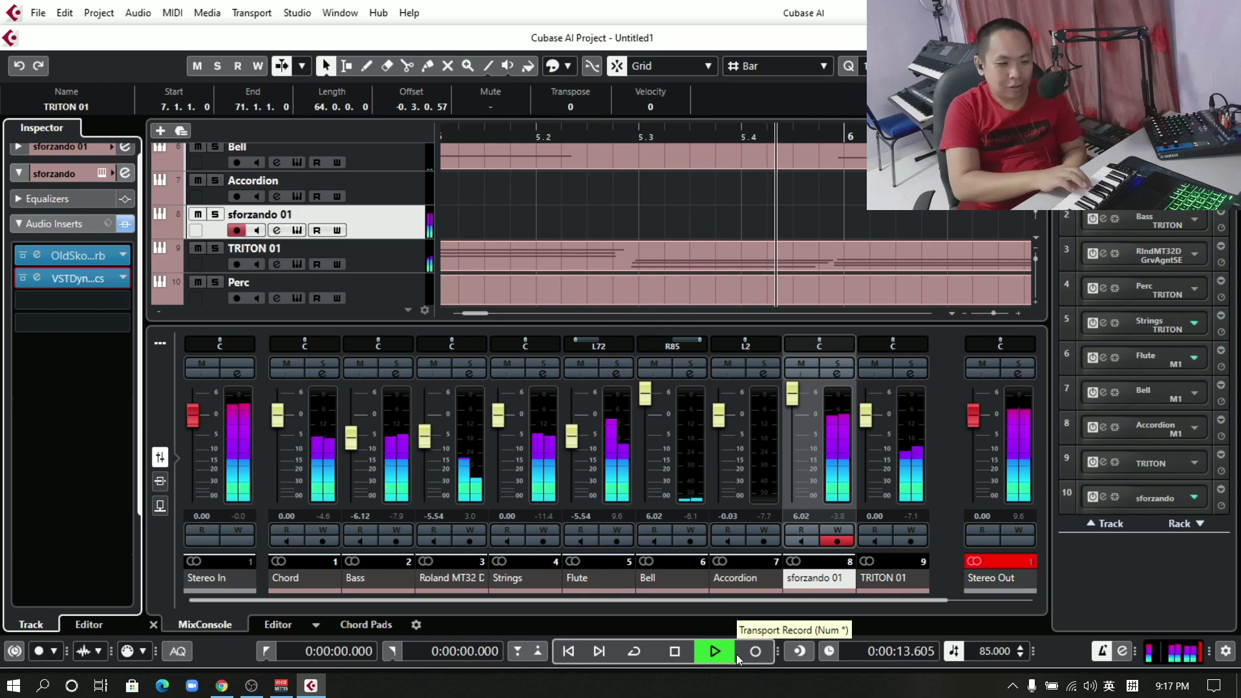
{"action": "key", "text": "space"}
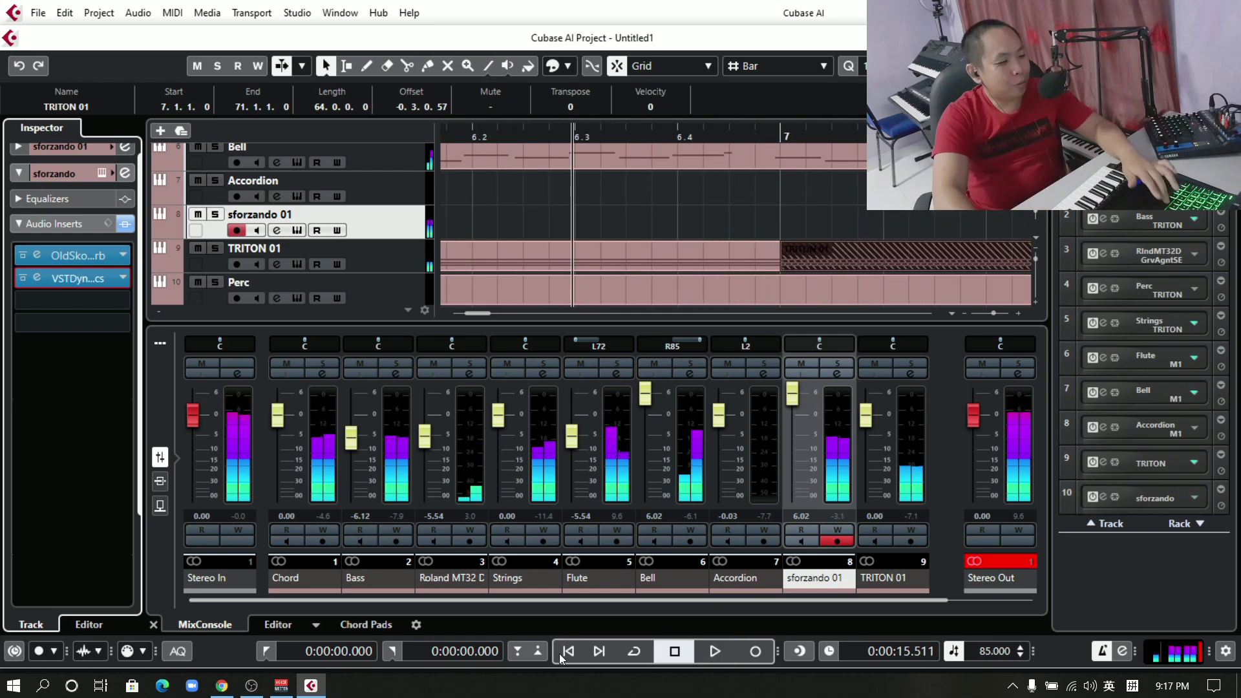
{"action": "left_click", "coordinate": [568, 652]}
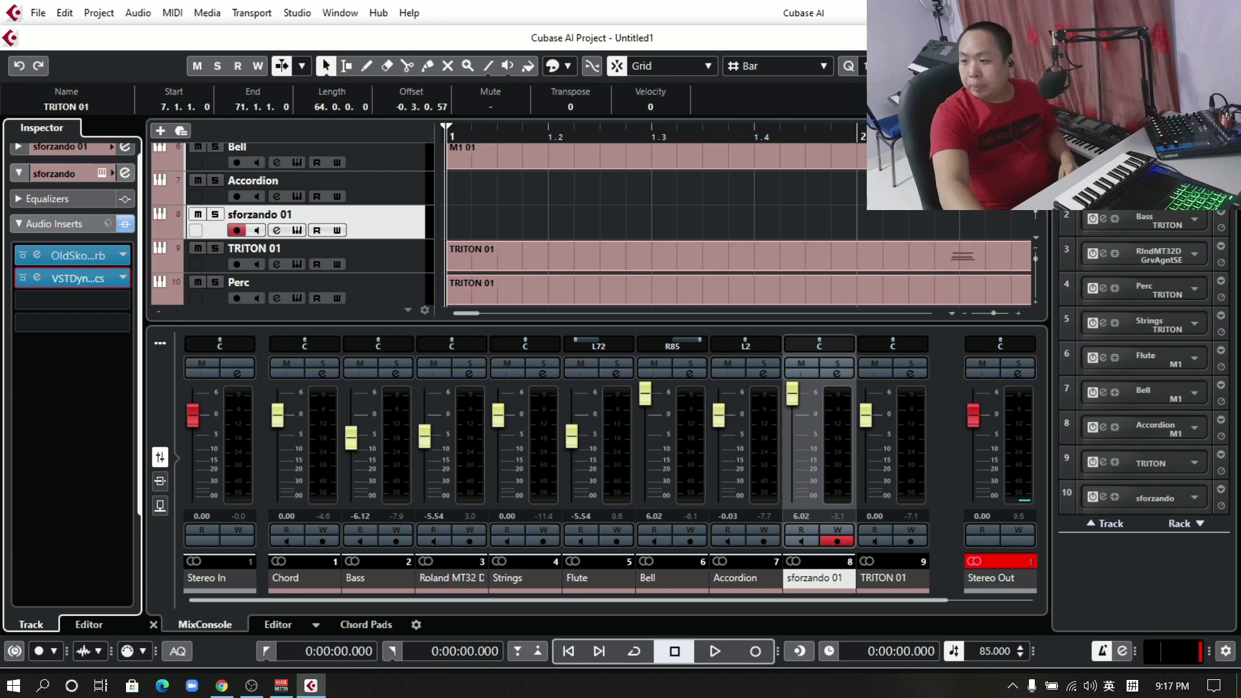
{"action": "key", "text": "alt+Tab"}
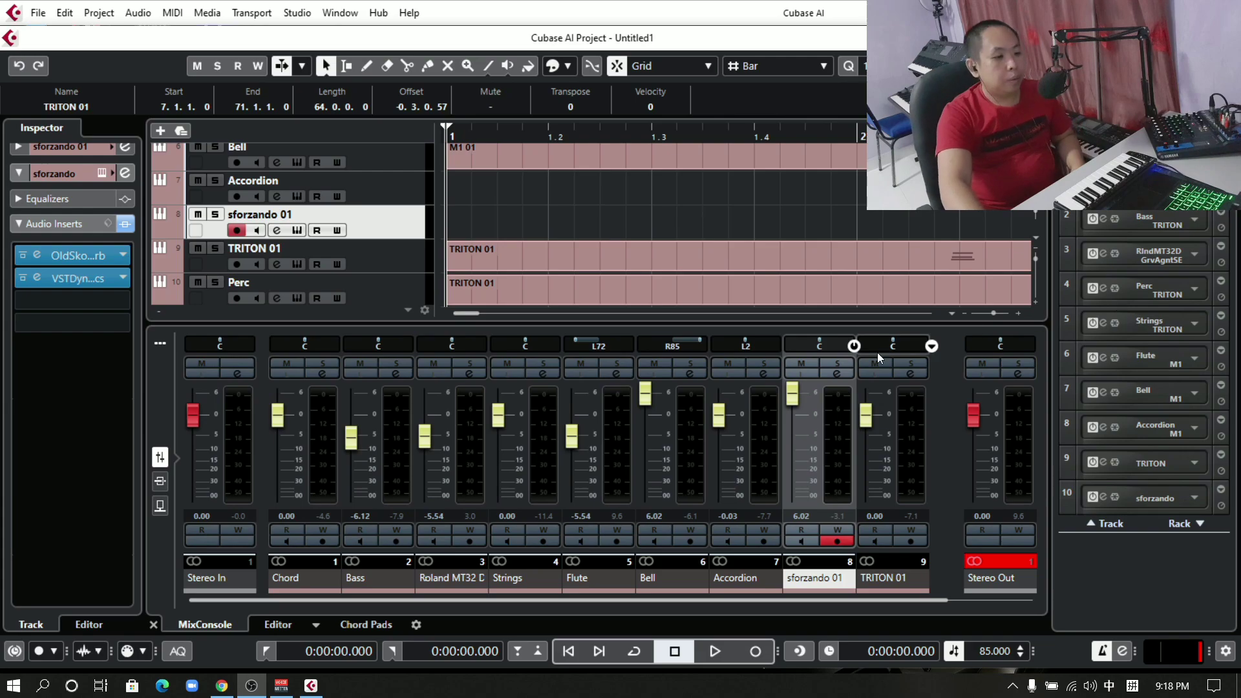
{"action": "left_click", "coordinate": [762, 658]}
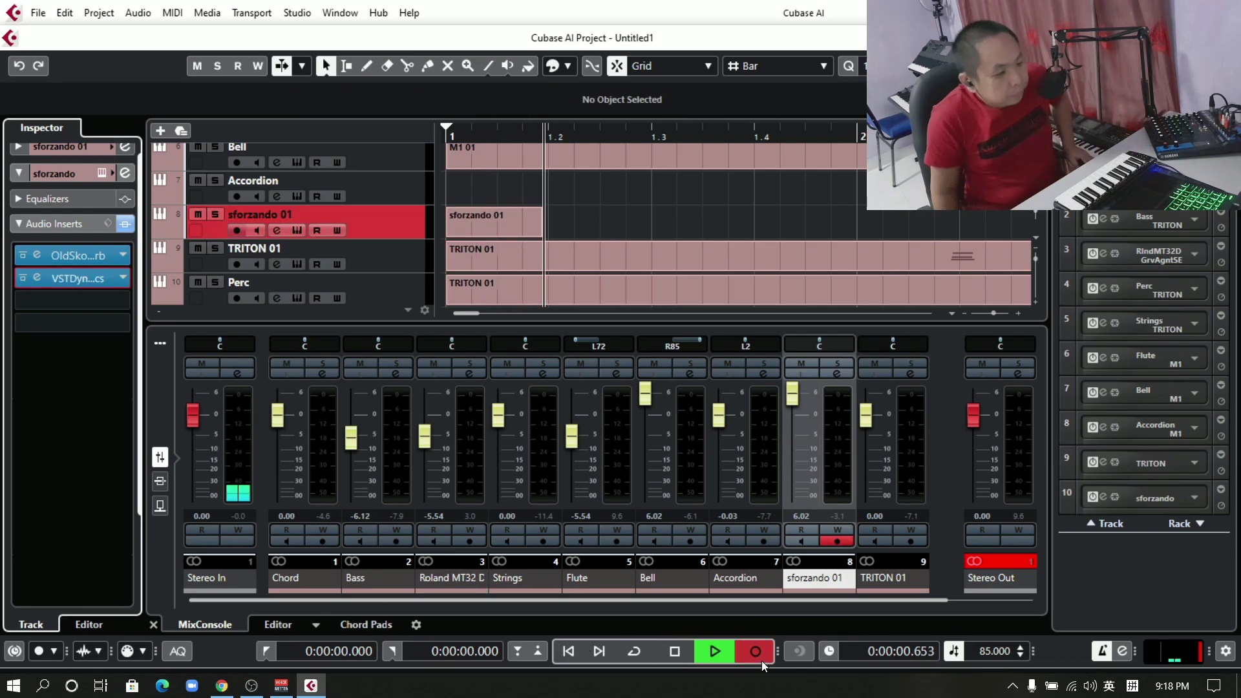
{"action": "key", "text": "space"}
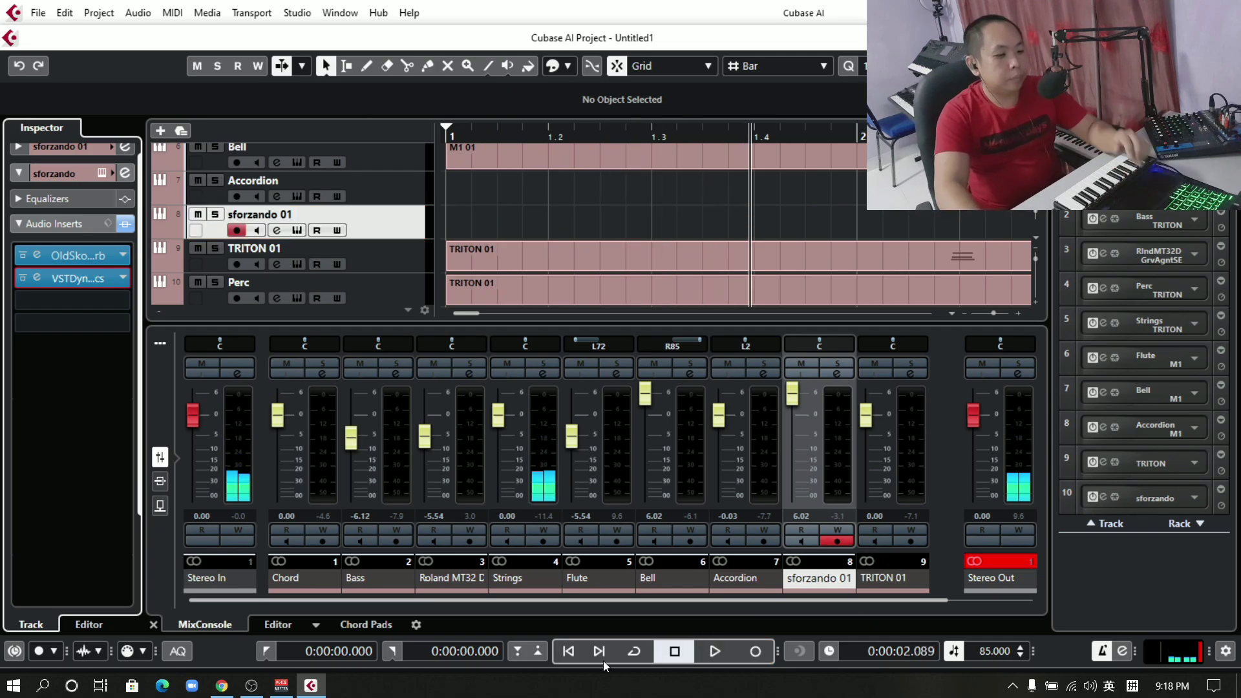
Record the organ part on the sforzando 01 track from bar 1 through bar 71, and return to the project start.
{"action": "left_click", "coordinate": [670, 651]}
{"action": "left_click", "coordinate": [748, 652]}
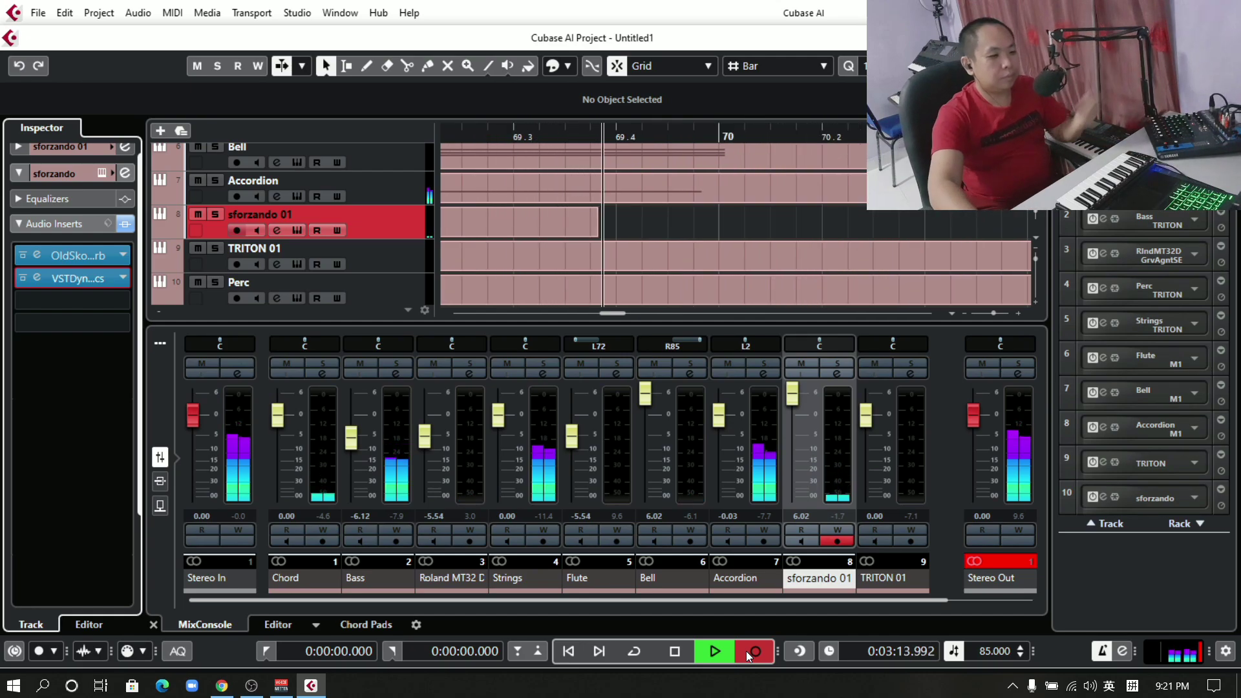
{"action": "left_click", "coordinate": [749, 655]}
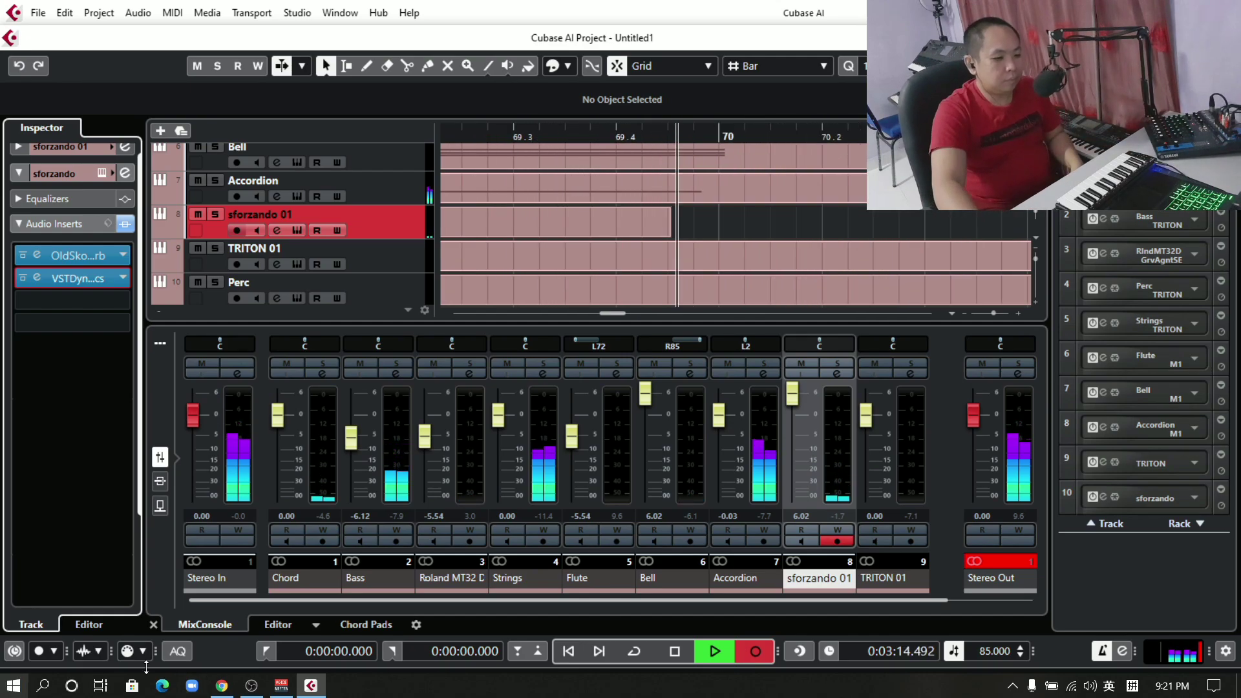
{"action": "left_click", "coordinate": [681, 652]}
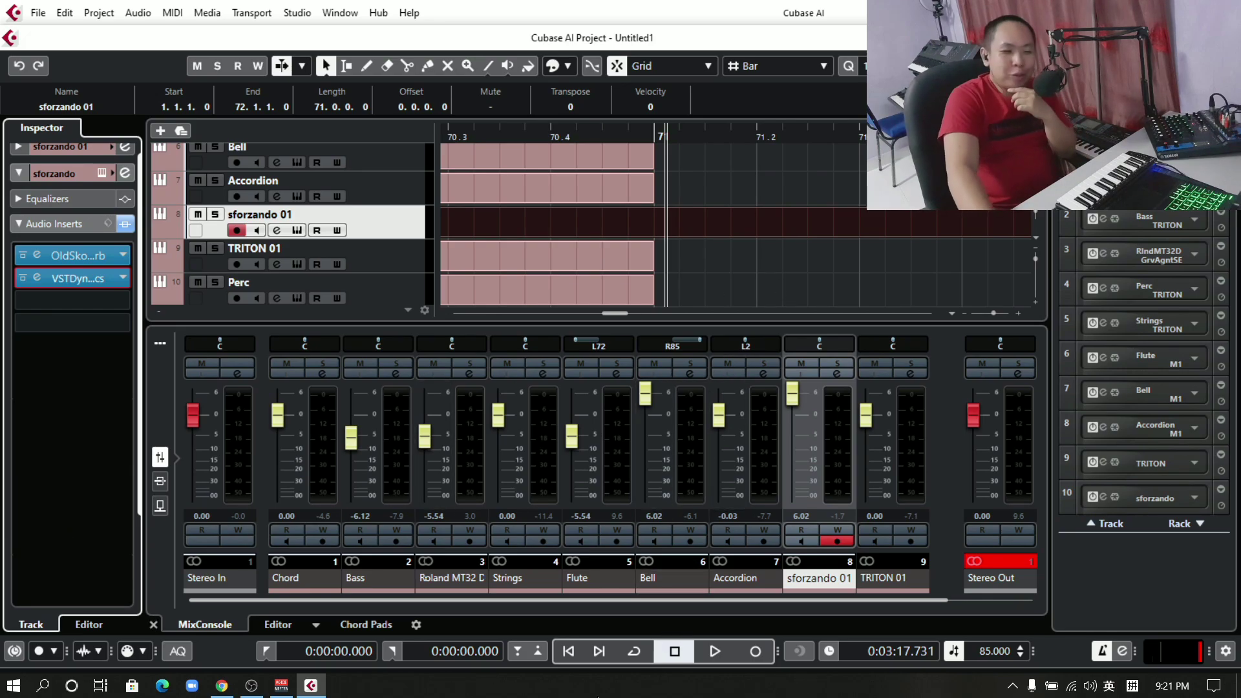
{"action": "left_click", "coordinate": [571, 650]}
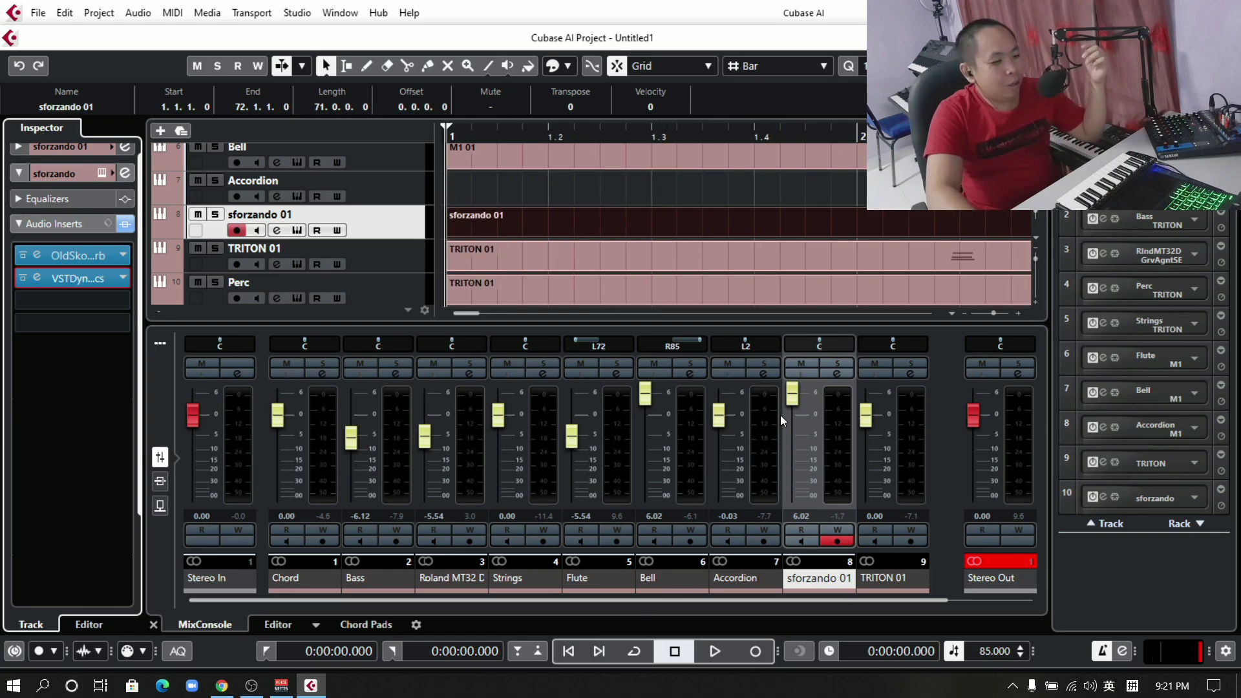
Play the song from the start and set the sforzando 01 track's volume to 2.70 against the other tracks.
{"action": "left_click_drag", "start_coordinate": [792, 404], "coordinate": [796, 418]}
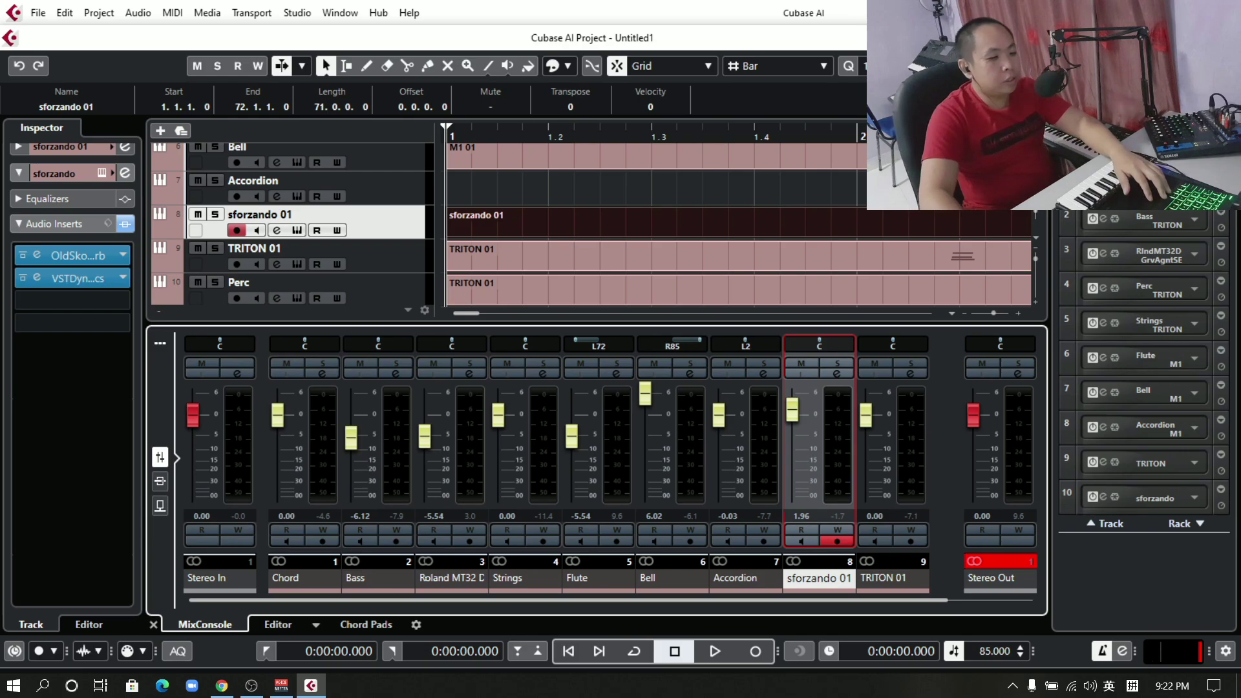
{"action": "key", "text": "space"}
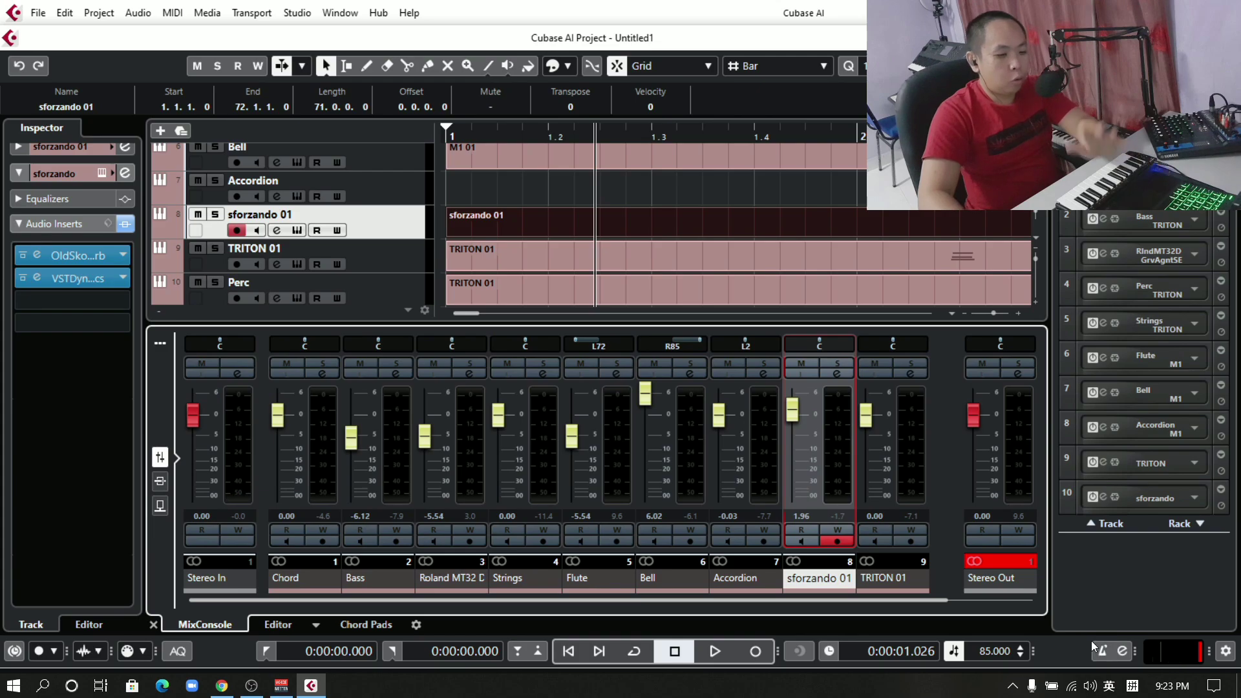
{"action": "key", "text": "space"}
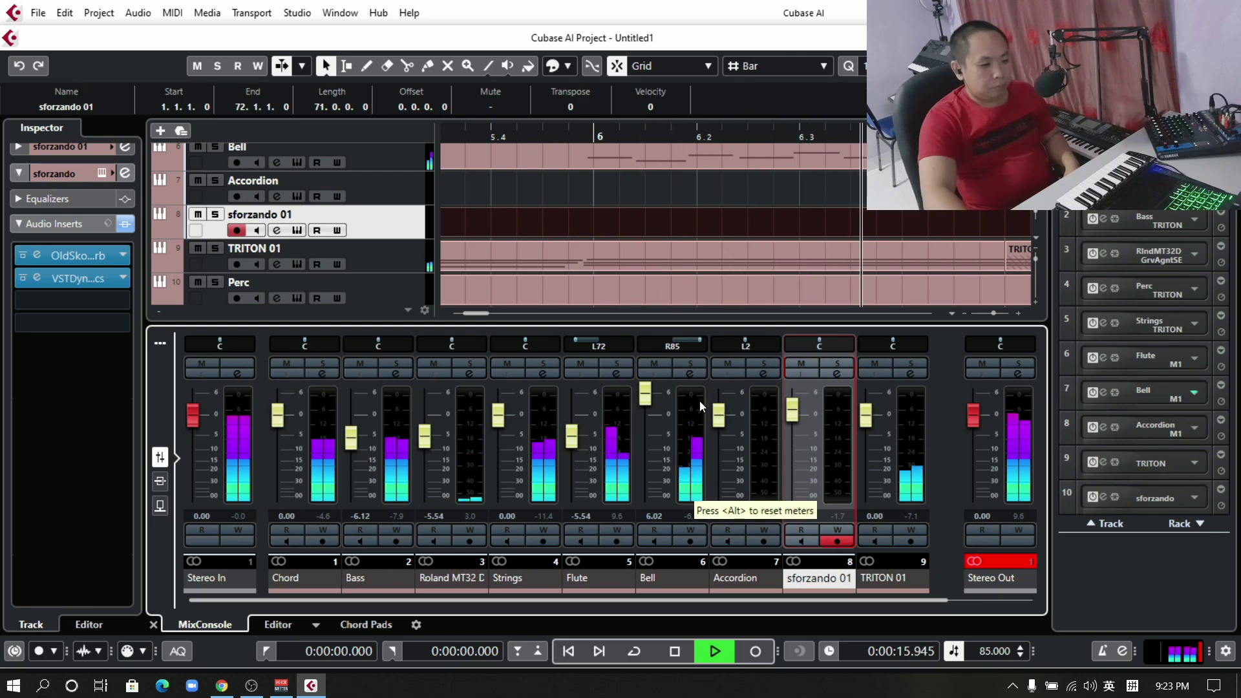
{"action": "left_click", "coordinate": [720, 417]}
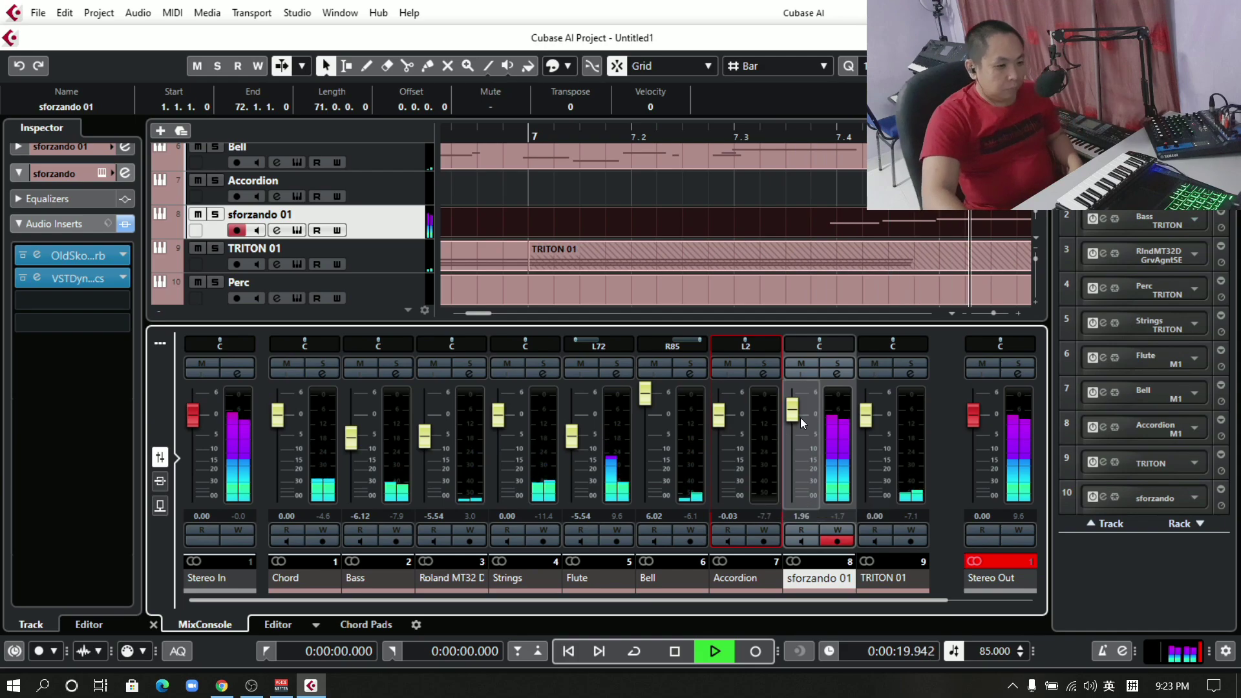
{"action": "left_click_drag", "start_coordinate": [800, 417], "coordinate": [793, 408]}
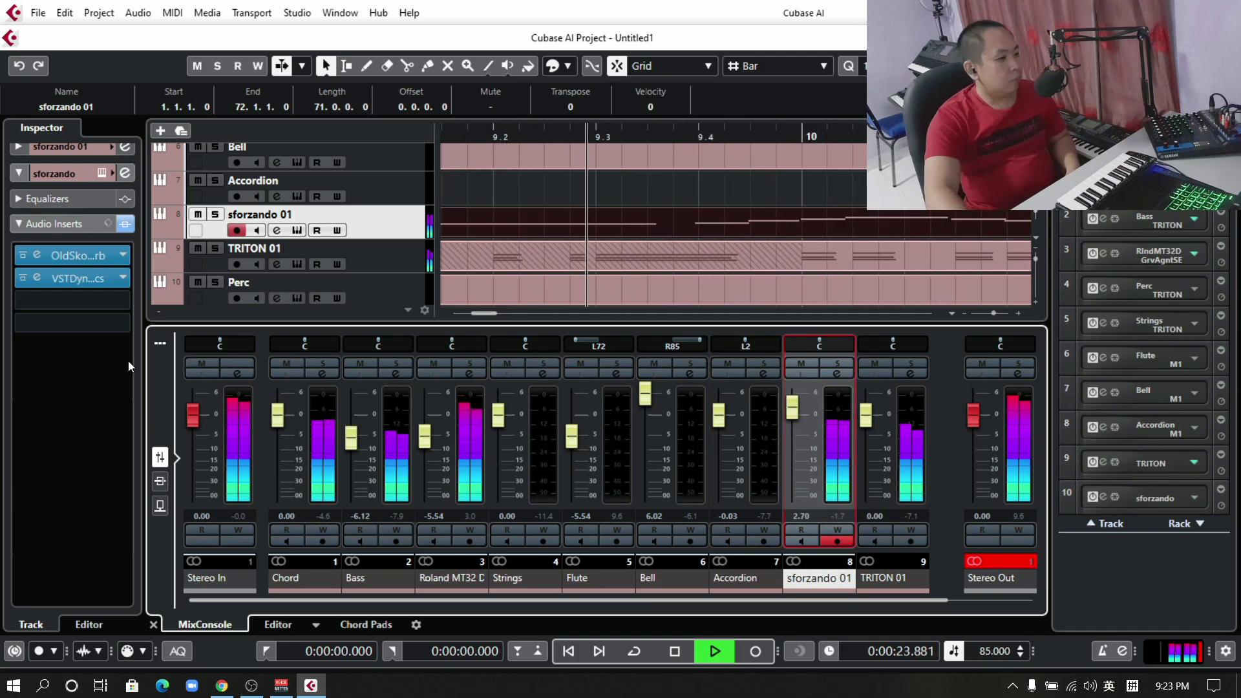
Cut the sforzando 01 track's EQ band 1 by 12.0 dB at 146 Hz and raise its volume to 4.62.
{"action": "left_click", "coordinate": [72, 201]}
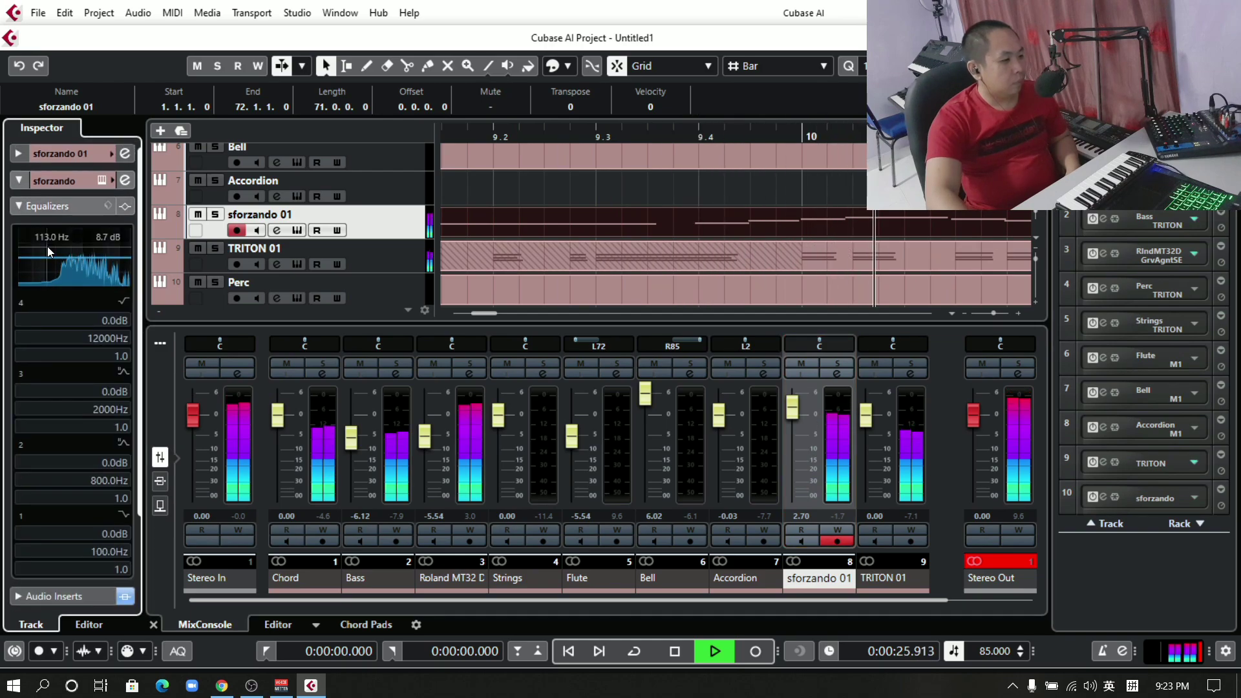
{"action": "left_click", "coordinate": [50, 264]}
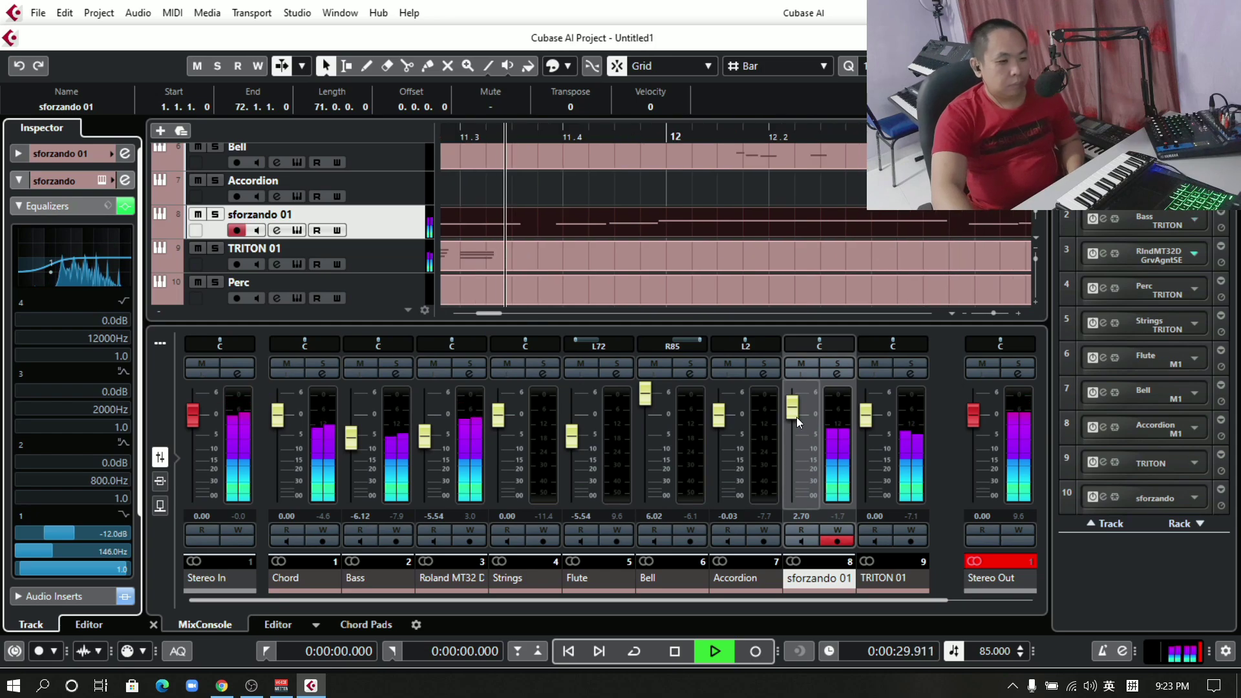
{"action": "left_click_drag", "start_coordinate": [797, 417], "coordinate": [796, 410]}
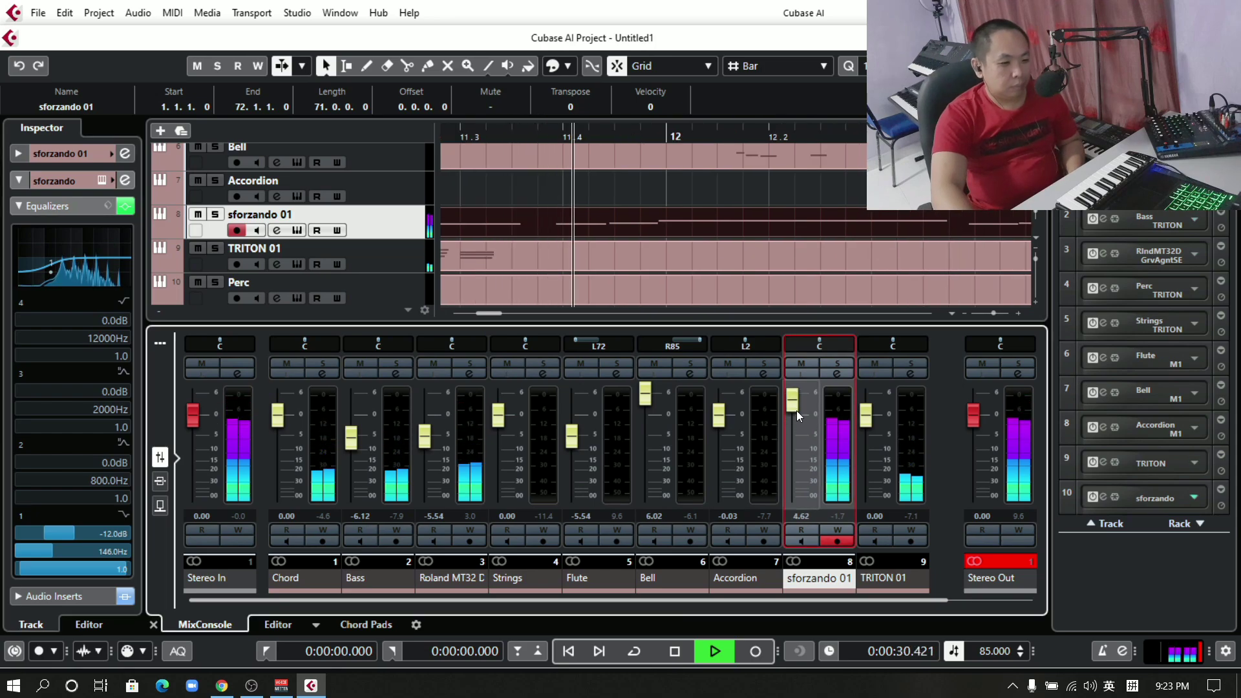
Keep the song playing past the accordion part and raise the Accordion track's volume to 3.39.
{"action": "left_click", "coordinate": [719, 237]}
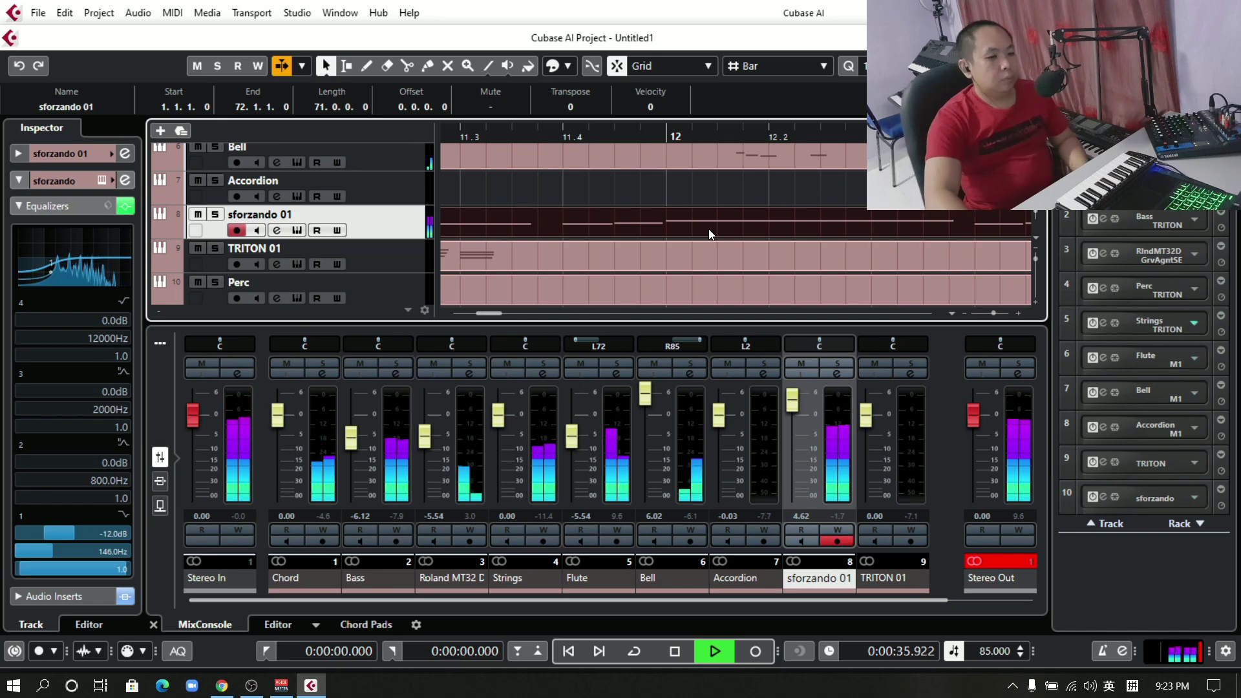
{"action": "left_click", "coordinate": [715, 252]}
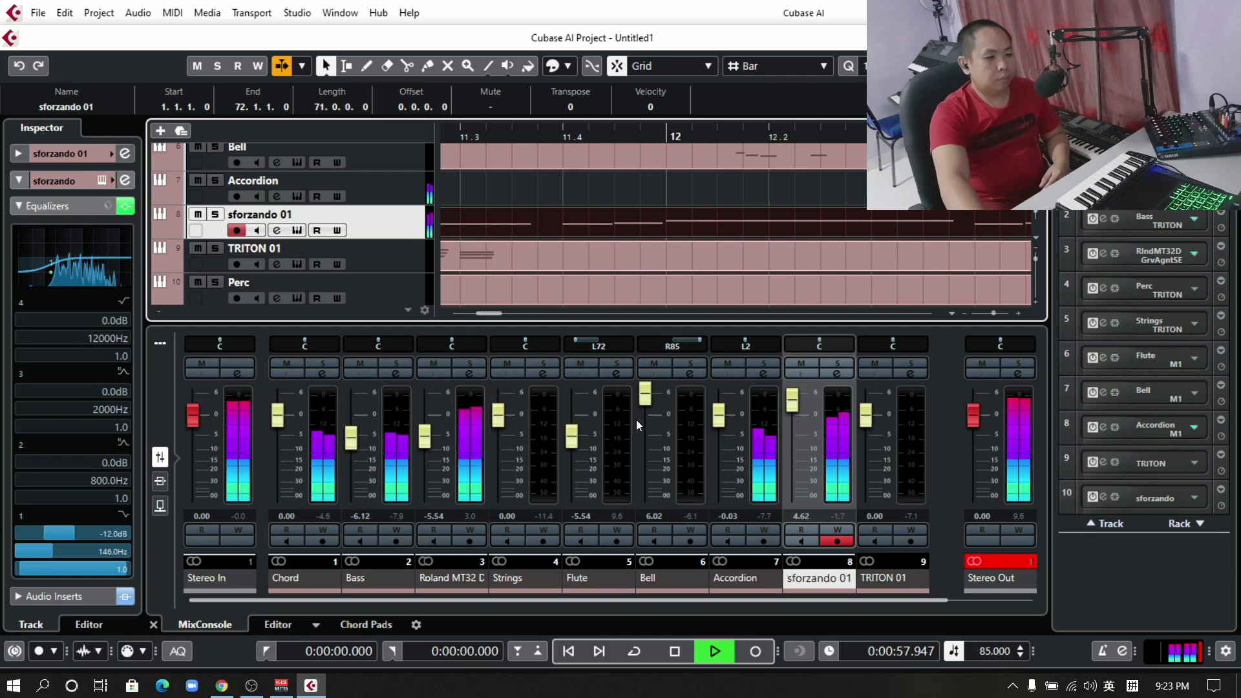
{"action": "left_click_drag", "start_coordinate": [719, 423], "coordinate": [719, 417]}
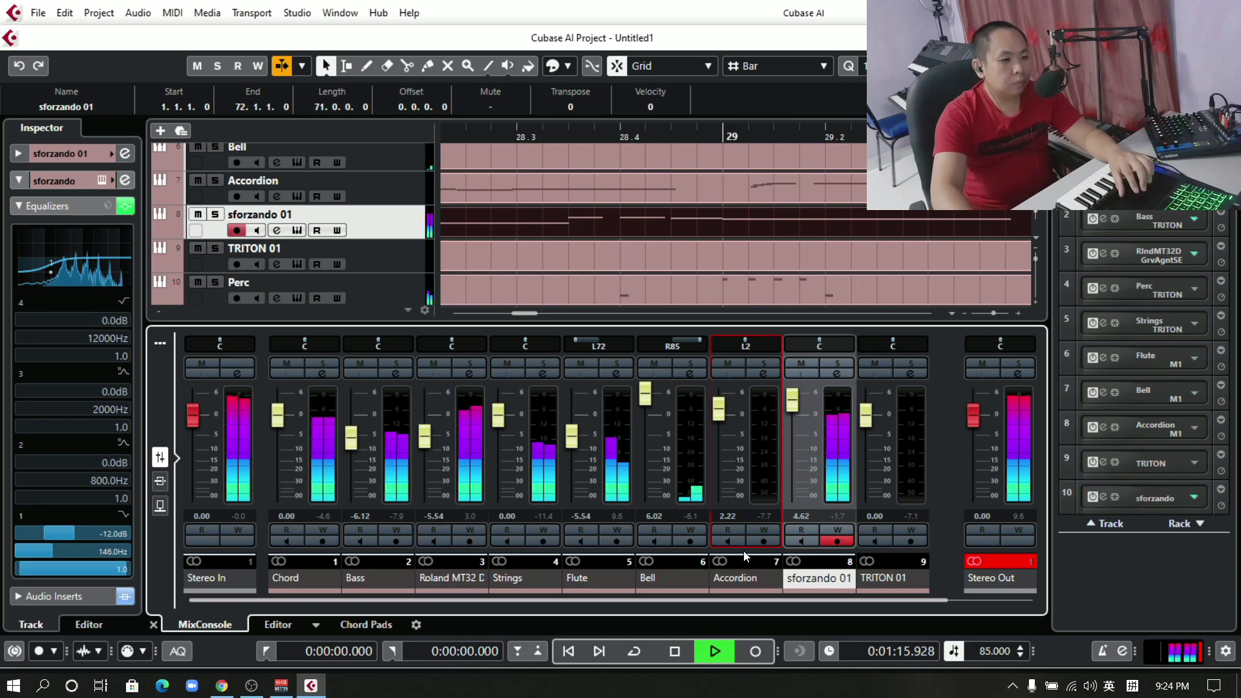
{"action": "left_click_drag", "start_coordinate": [725, 407], "coordinate": [732, 403]}
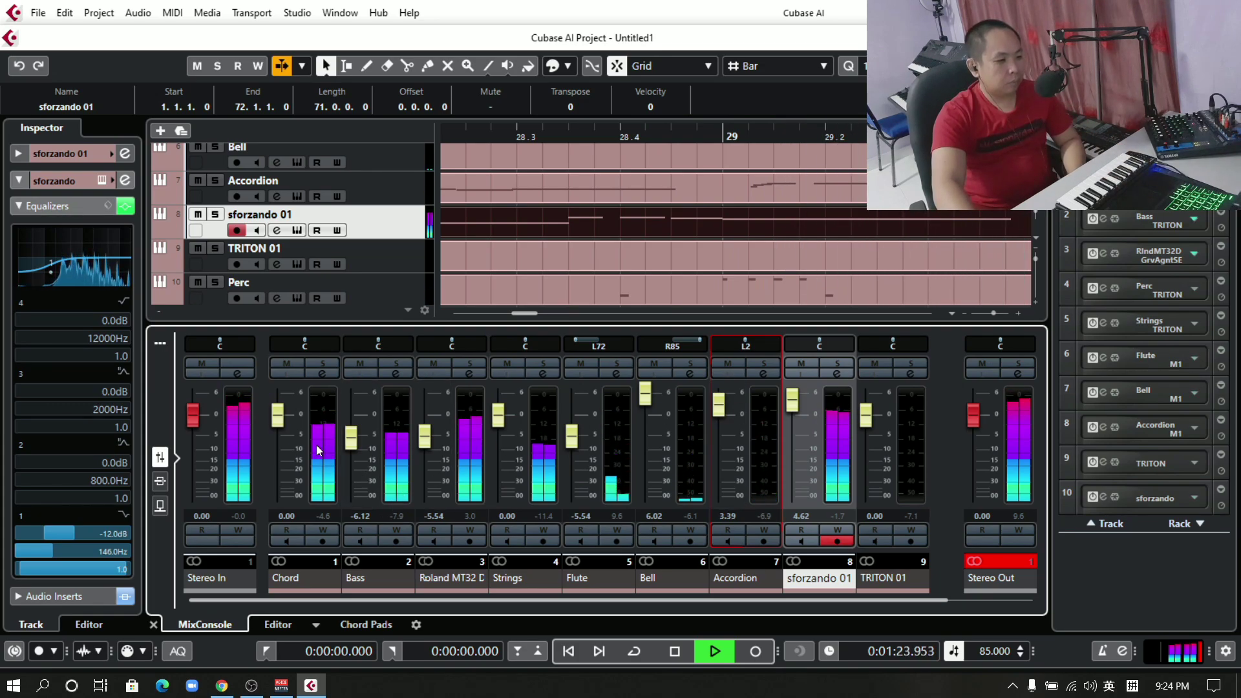
Lower the Chord track's volume to -1.76 and select its channel to show its equalizer settings.
{"action": "left_click", "coordinate": [277, 420]}
{"action": "left_click_drag", "start_coordinate": [276, 420], "coordinate": [280, 418]}
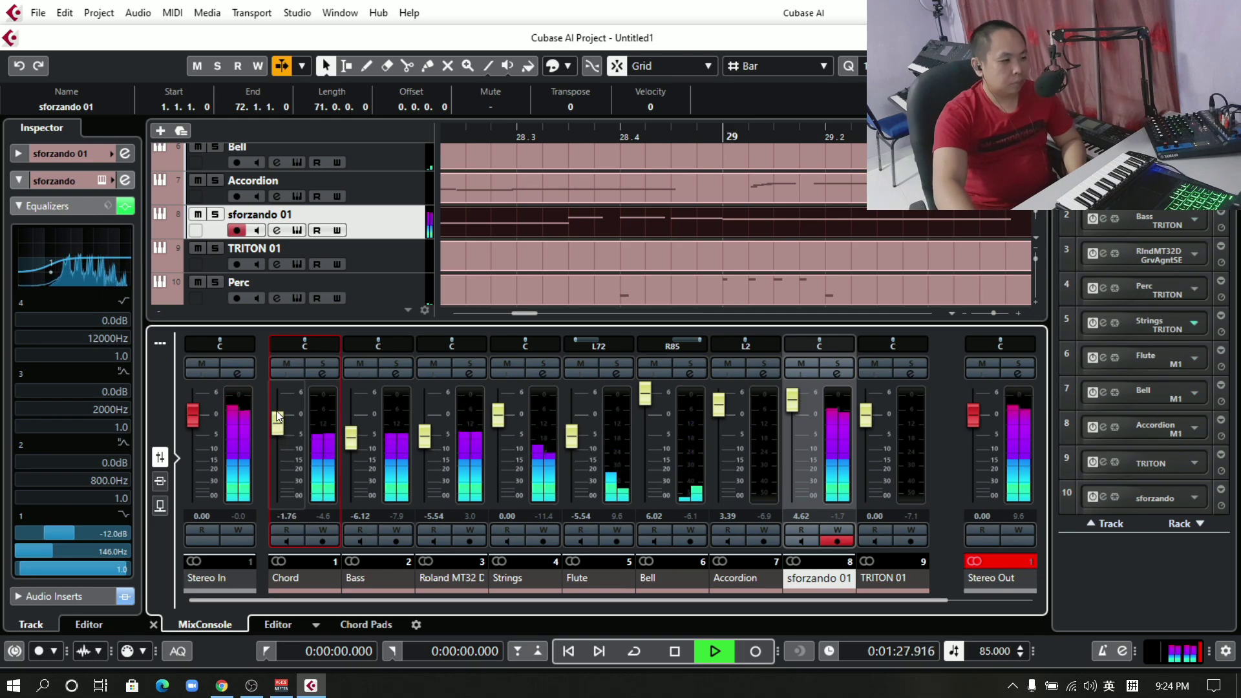
{"action": "left_click", "coordinate": [324, 406]}
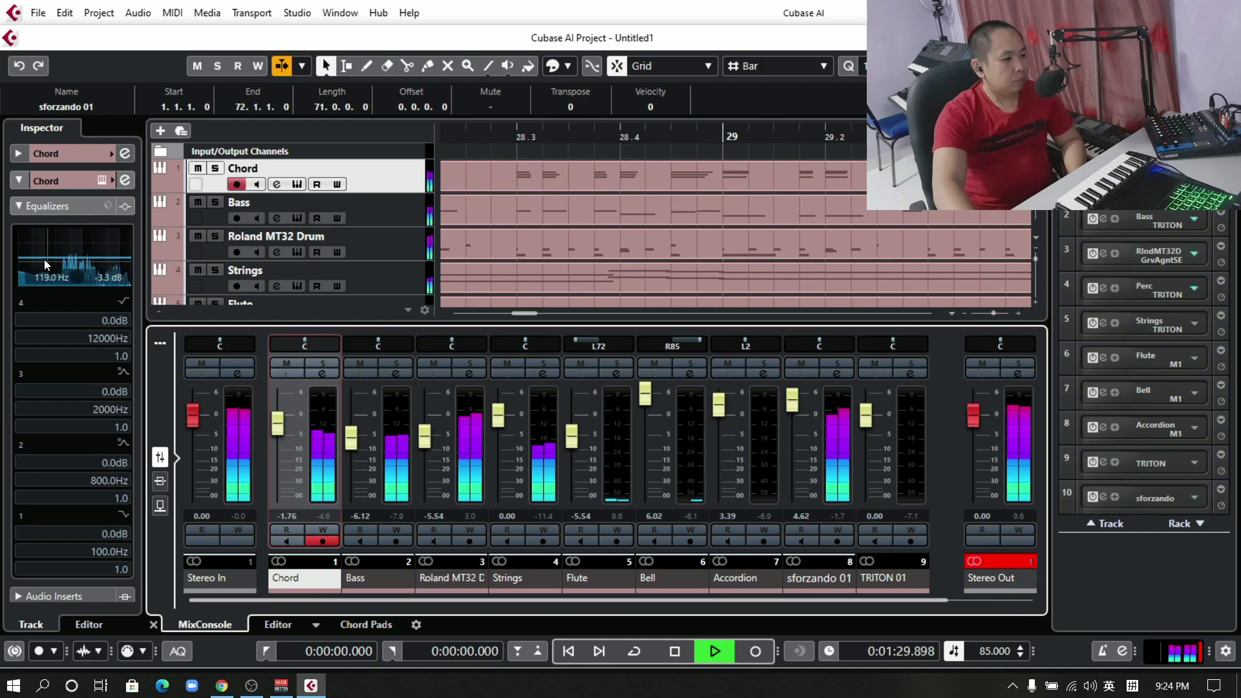
Cut the Chord track's EQ band 1 by 19.3 dB at 69.3 Hz and raise its volume to -0.19.
{"action": "left_click_drag", "start_coordinate": [30, 259], "coordinate": [37, 281]}
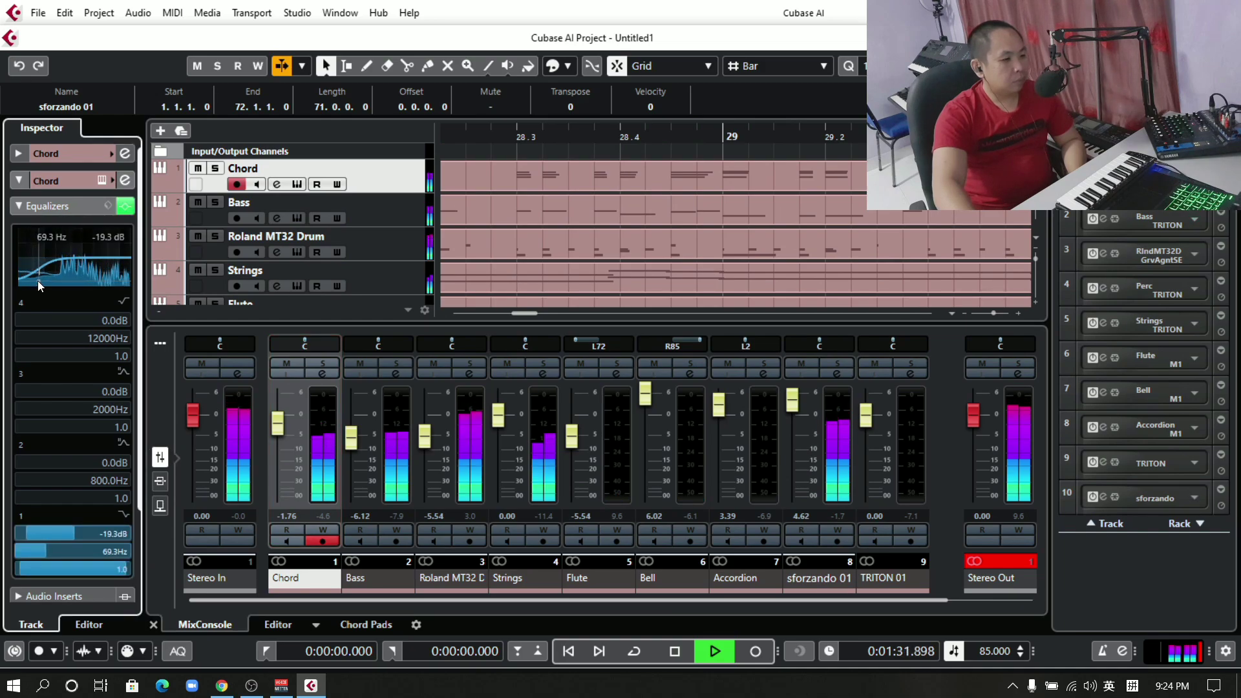
{"action": "left_click_drag", "start_coordinate": [286, 424], "coordinate": [285, 418]}
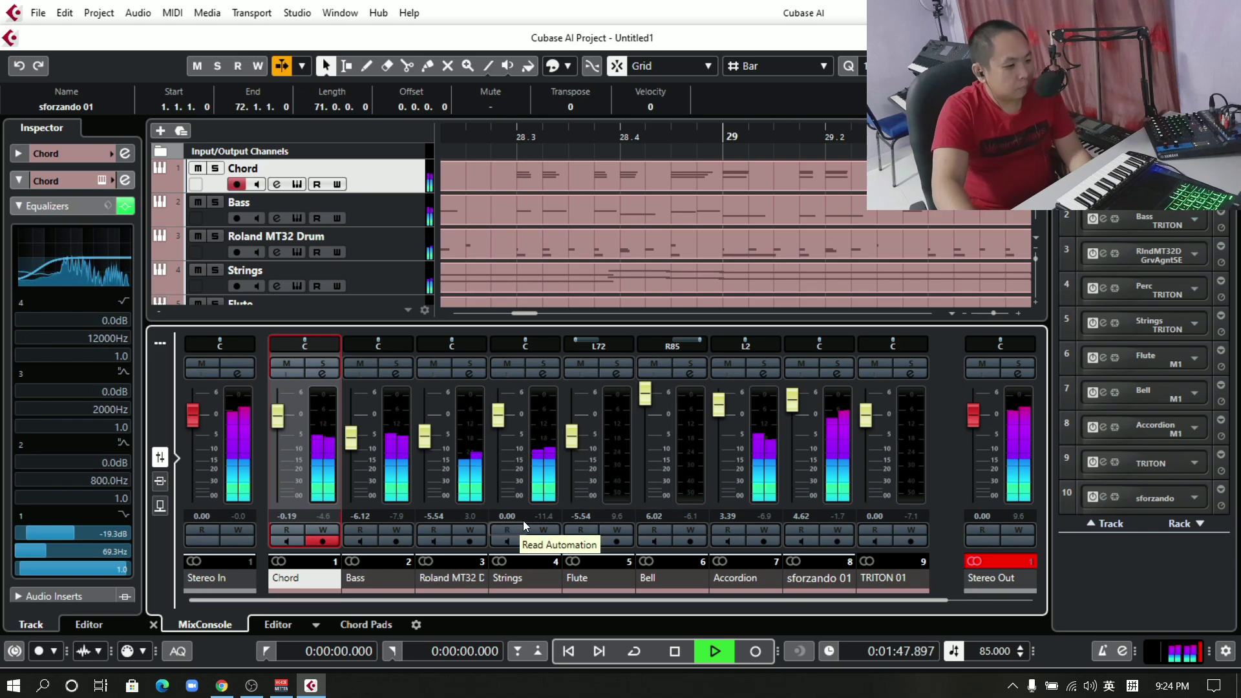
Raise the Strings track's volume to 6.02 while the song keeps playing.
{"action": "scroll", "coordinate": [390, 238], "scroll_direction": "down", "scroll_amount": 1}
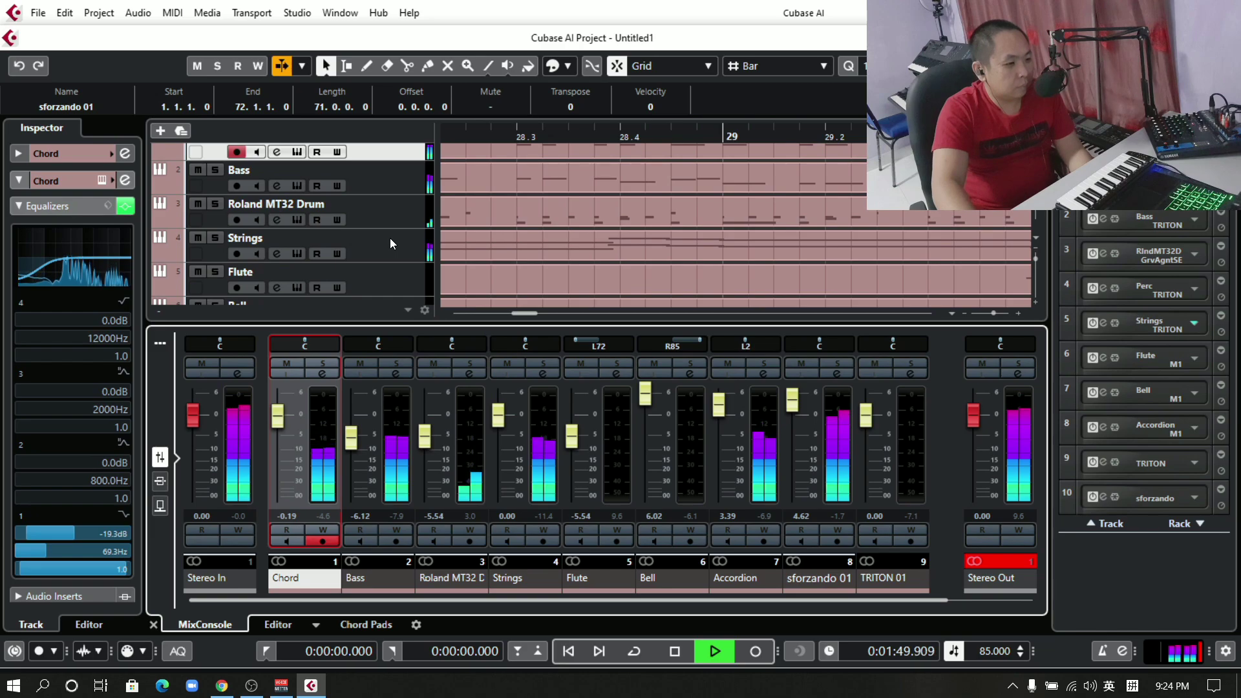
{"action": "scroll", "coordinate": [390, 237], "scroll_direction": "up", "scroll_amount": 1}
{"action": "left_click_drag", "start_coordinate": [498, 415], "coordinate": [533, 380]}
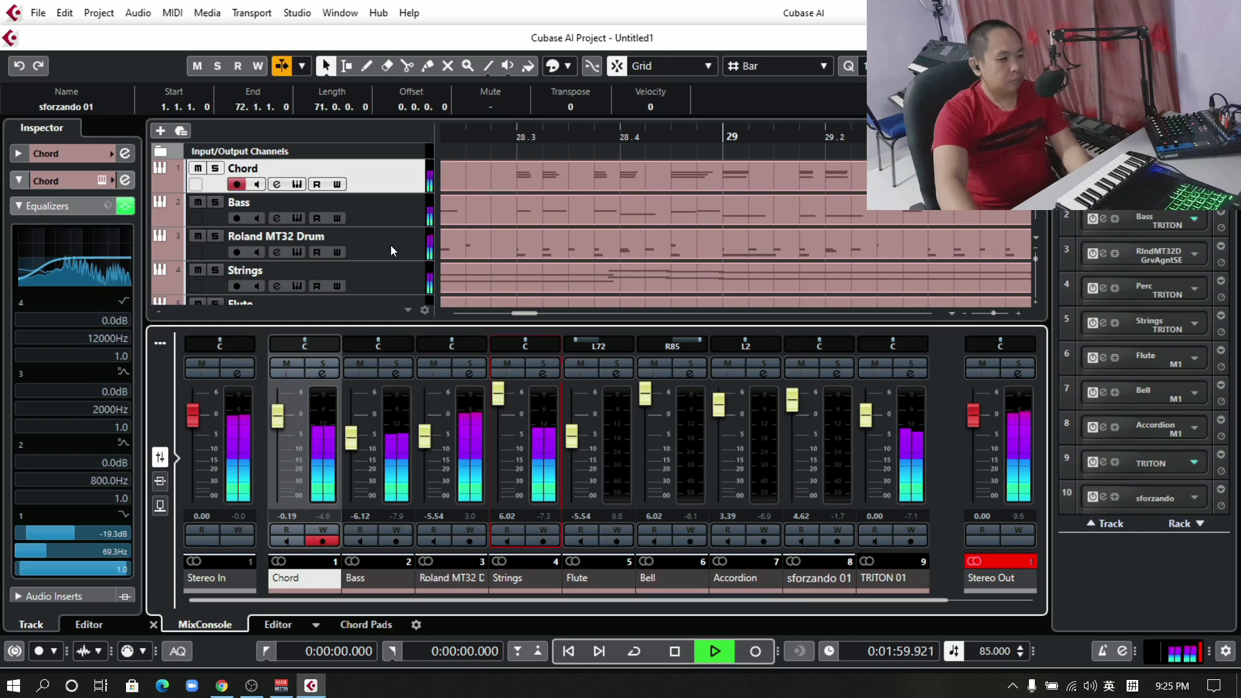
Cut the Perc track's EQ band 1 by 24.0 dB at 54.0 Hz and raise its volume to 4.85.
{"action": "scroll", "coordinate": [389, 243], "scroll_direction": "down", "scroll_amount": 1}
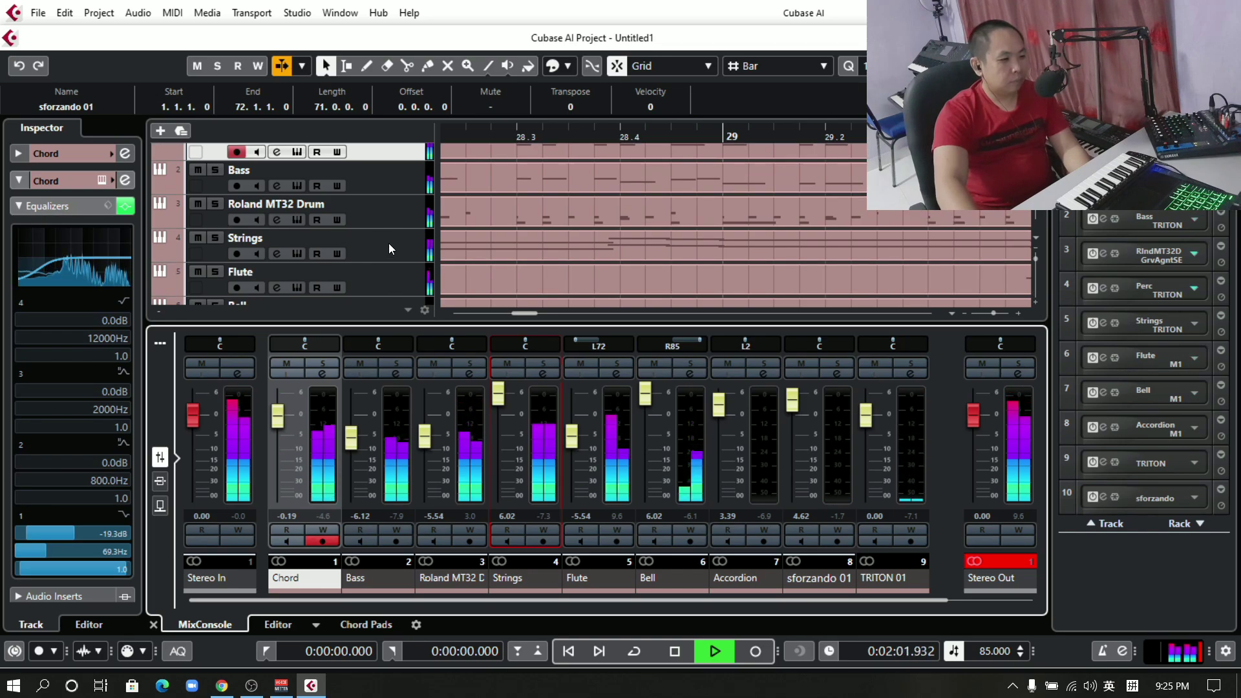
{"action": "scroll", "coordinate": [390, 243], "scroll_direction": "down", "scroll_amount": 2}
{"action": "scroll", "coordinate": [389, 248], "scroll_direction": "down", "scroll_amount": 4}
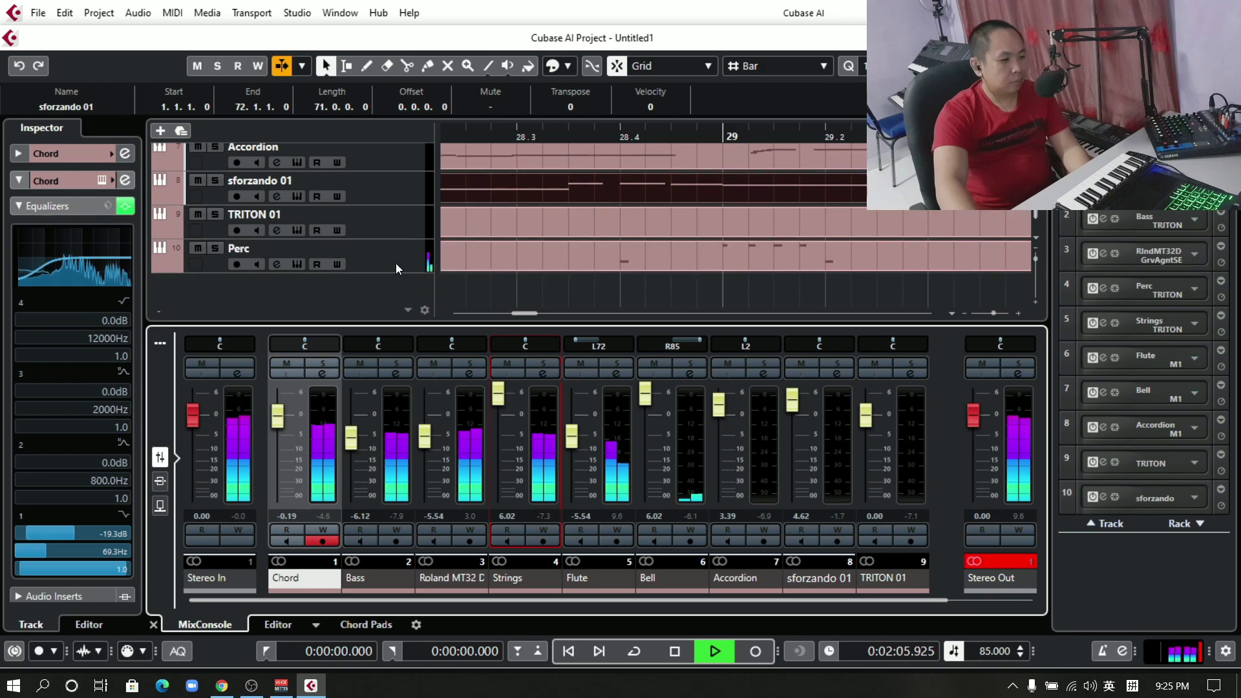
{"action": "left_click", "coordinate": [396, 264]}
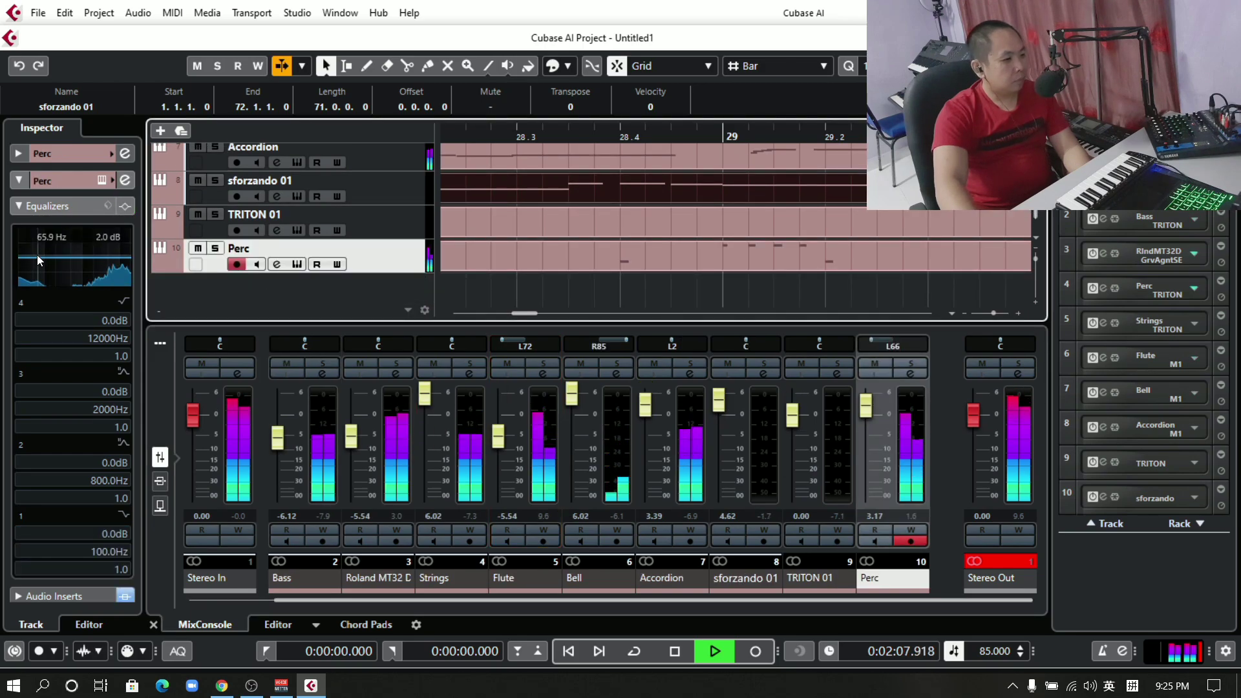
{"action": "left_click_drag", "start_coordinate": [37, 254], "coordinate": [33, 288]}
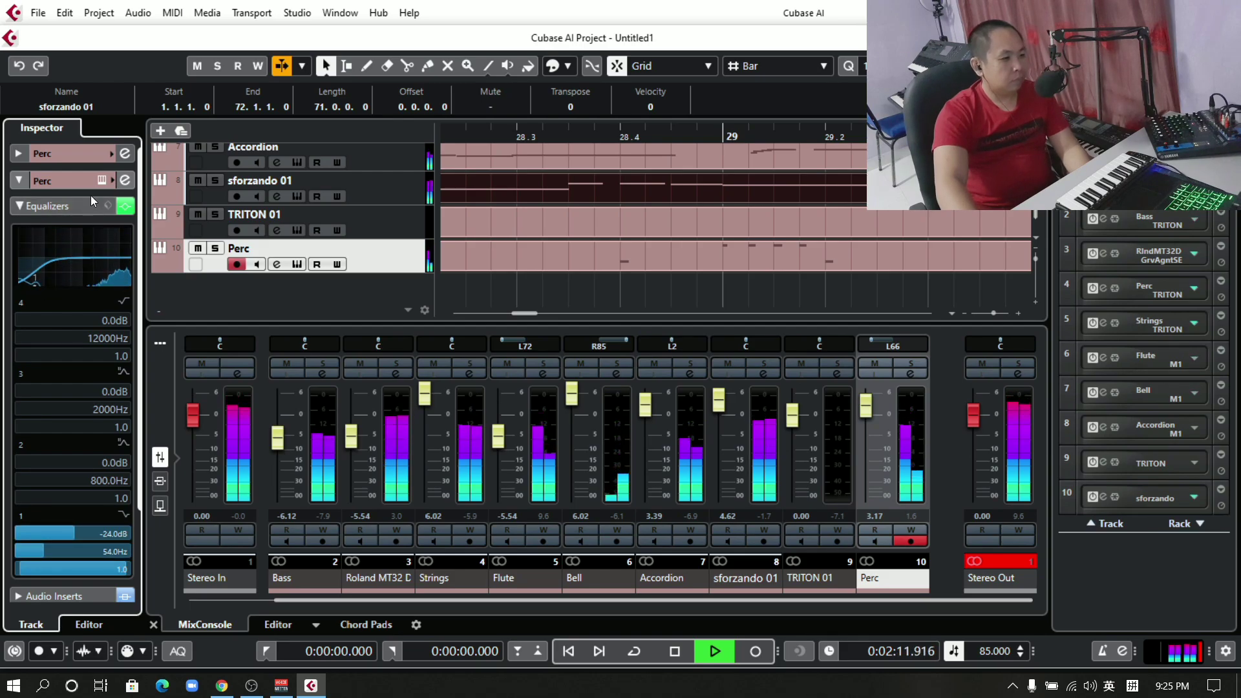
{"action": "left_click", "coordinate": [88, 153]}
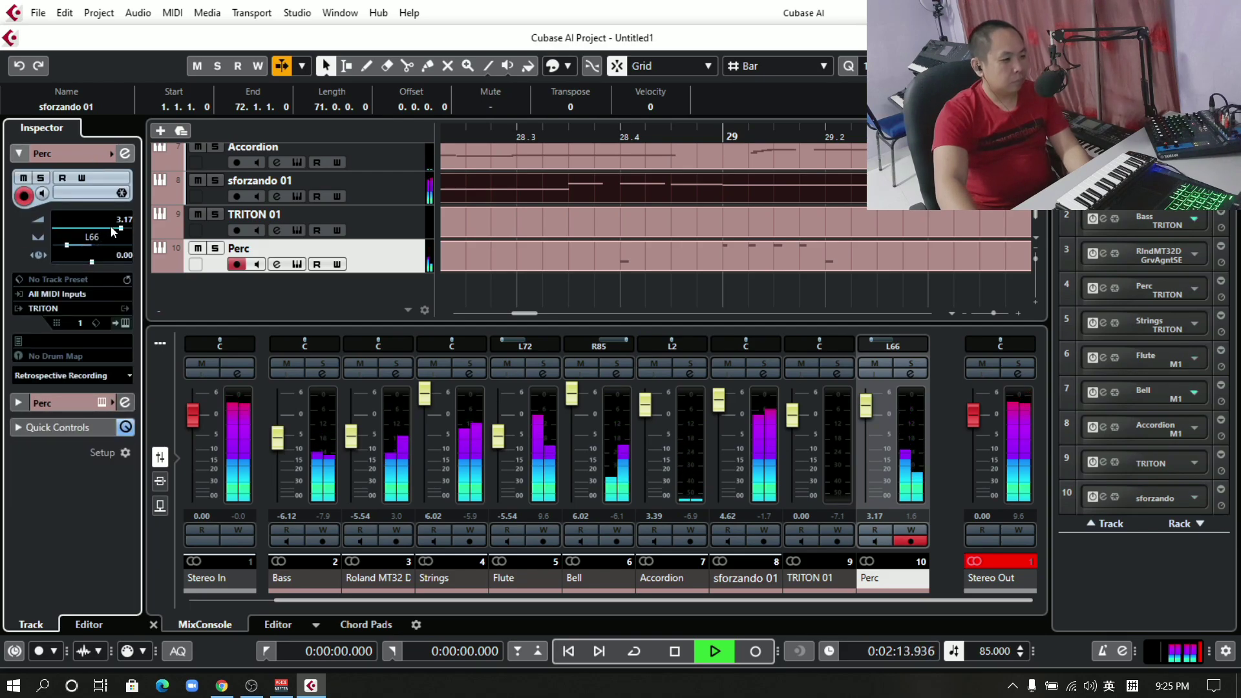
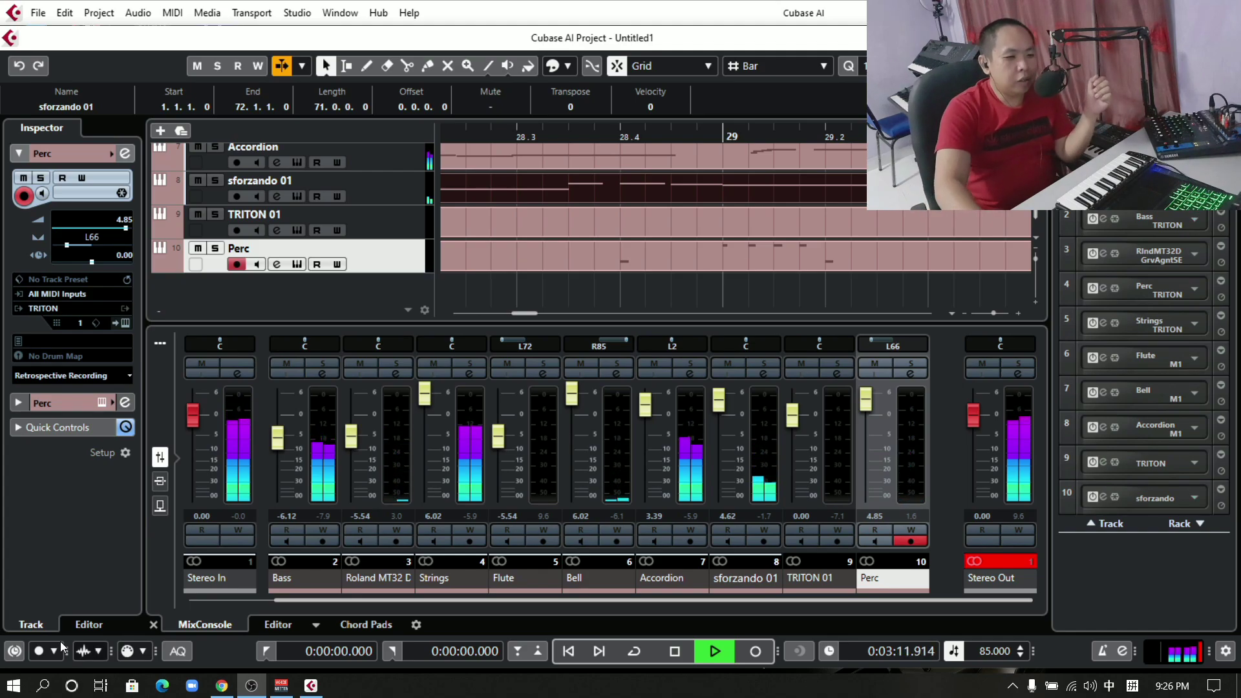
Select the Accordion track and play the song's ending from bar 66 to check the accordion notes there.
{"action": "scroll", "coordinate": [426, 229], "scroll_direction": "up", "scroll_amount": 1}
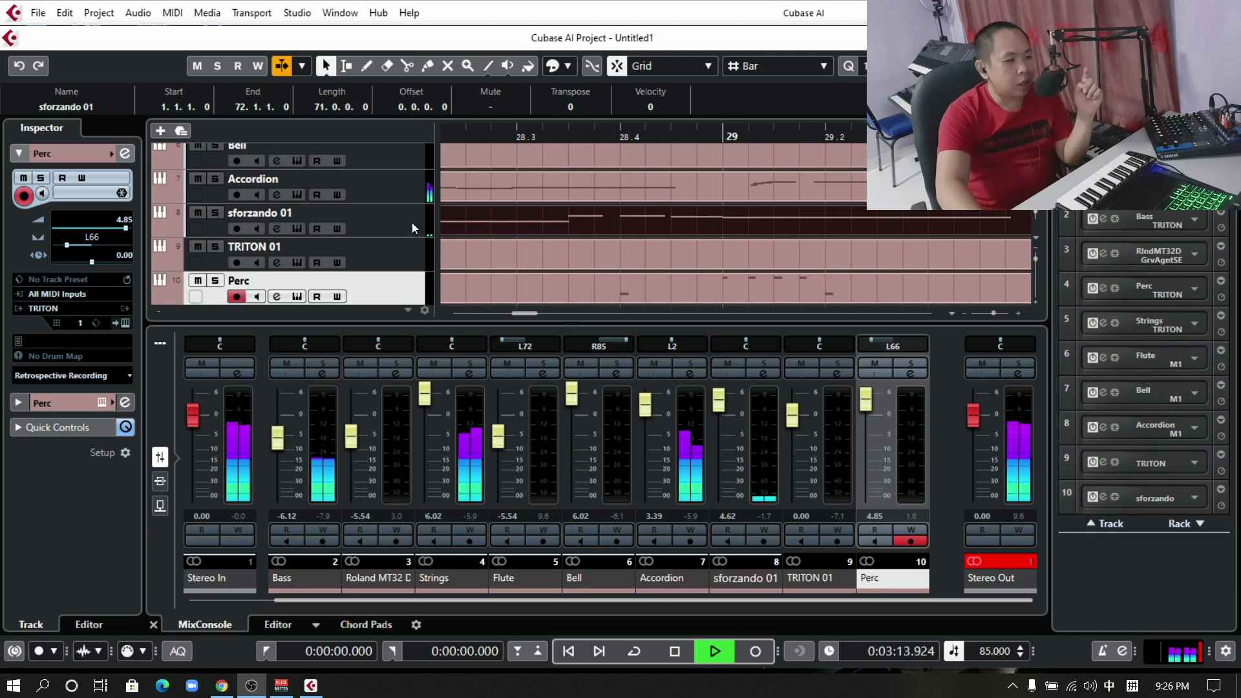
{"action": "left_click", "coordinate": [400, 187]}
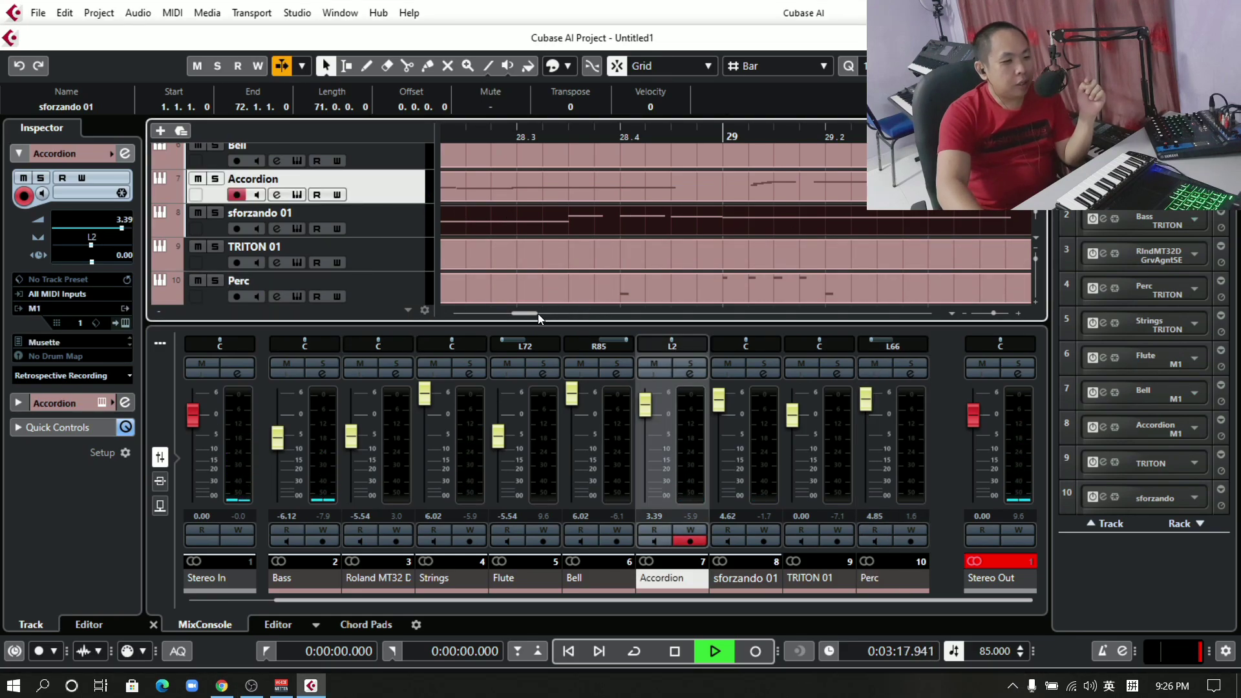
{"action": "mouse_move", "coordinate": [631, 313]}
{"action": "left_mouse_down"}
{"action": "mouse_move", "coordinate": [813, 309]}
{"action": "mouse_move", "coordinate": [584, 306]}
{"action": "mouse_move", "coordinate": [635, 306]}
{"action": "mouse_move", "coordinate": [619, 305]}
{"action": "left_mouse_up"}
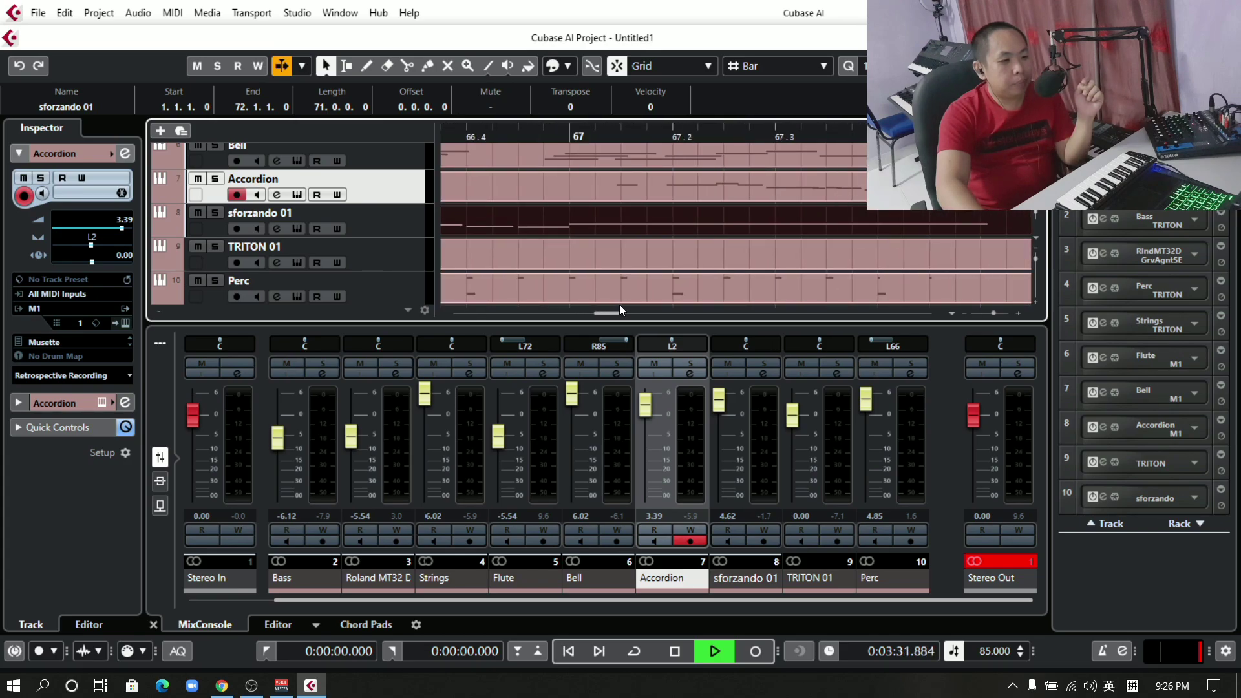
{"action": "key", "text": "space"}
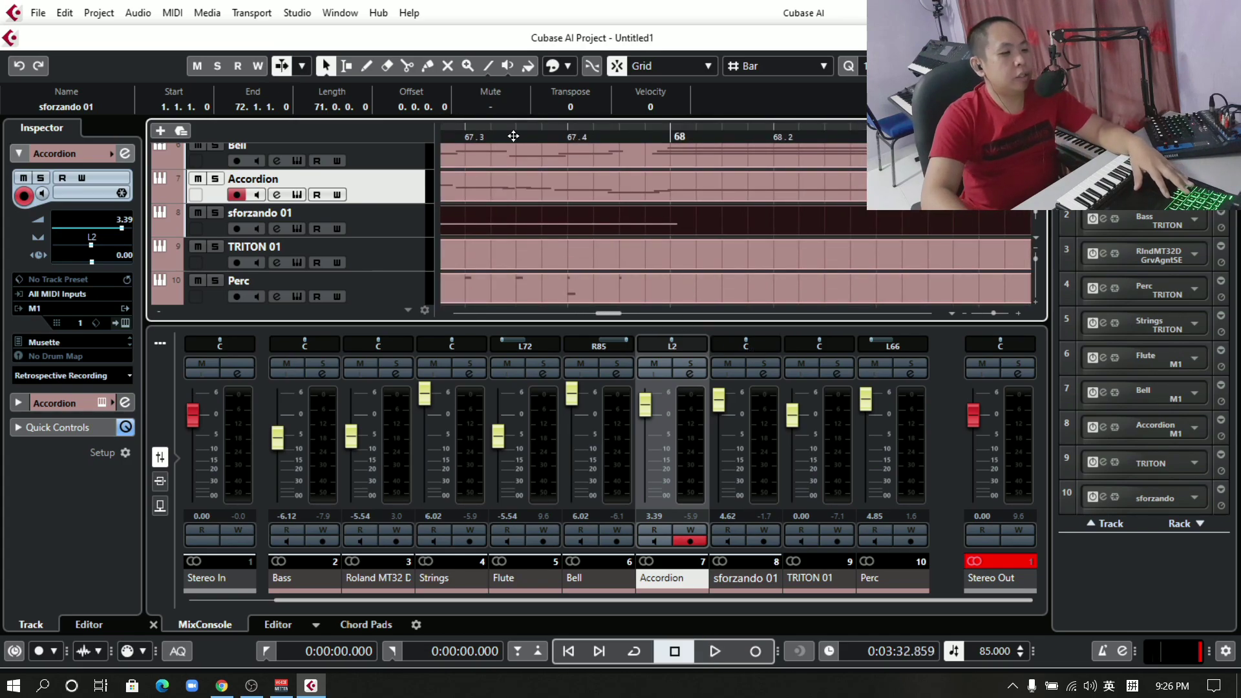
{"action": "key", "text": "space"}
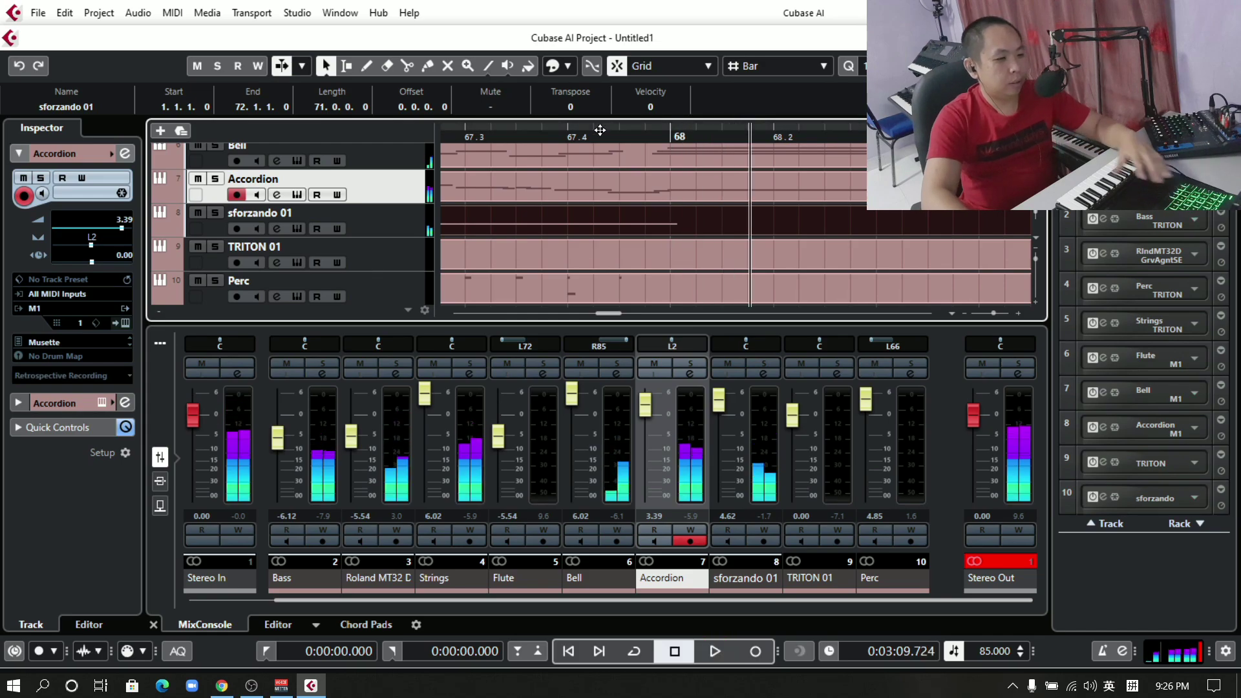
{"action": "key", "text": "KP_Subtract"}
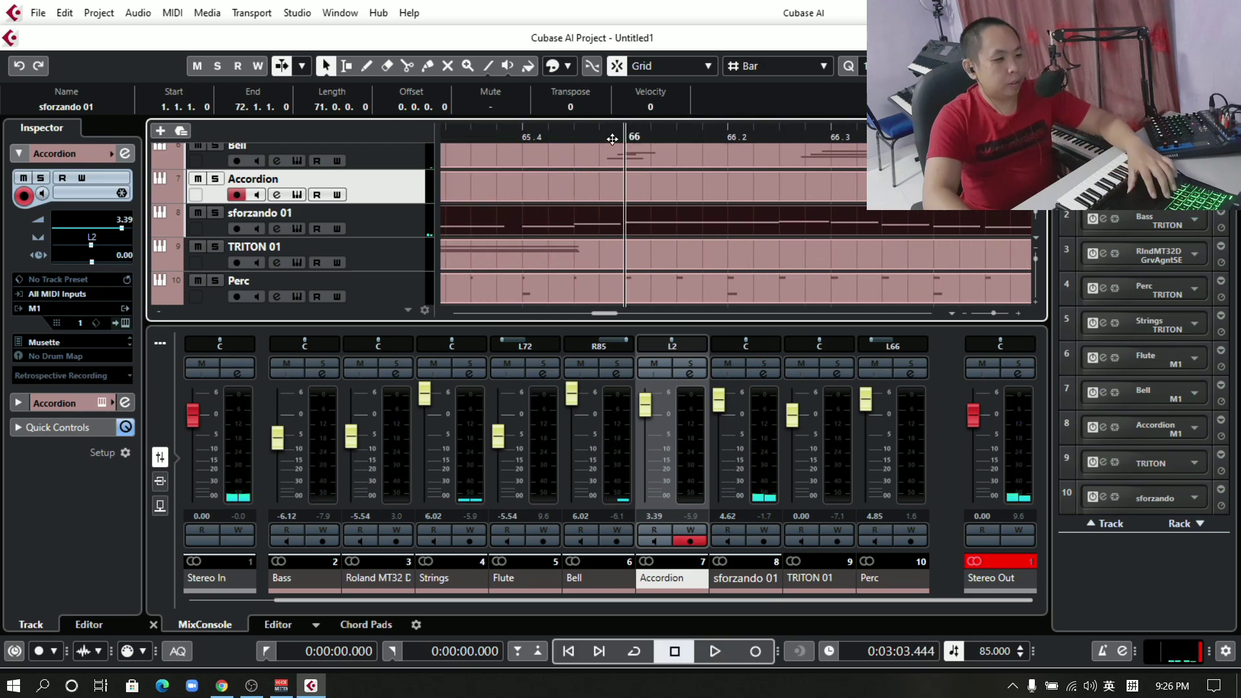
{"action": "key", "text": "space"}
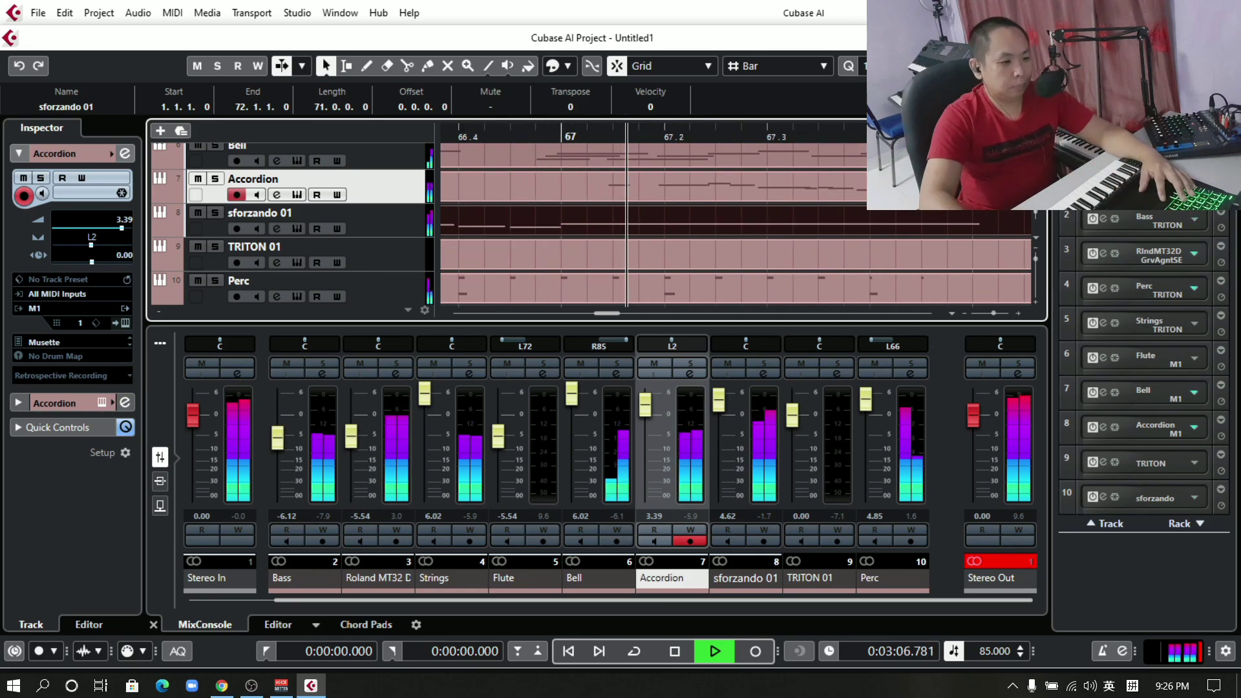
Open the Accordion part in the note editor and delete its closing notes from just after the start of bar 67 onward.
{"action": "key", "text": "space"}
{"action": "double_click", "coordinate": [686, 186]}
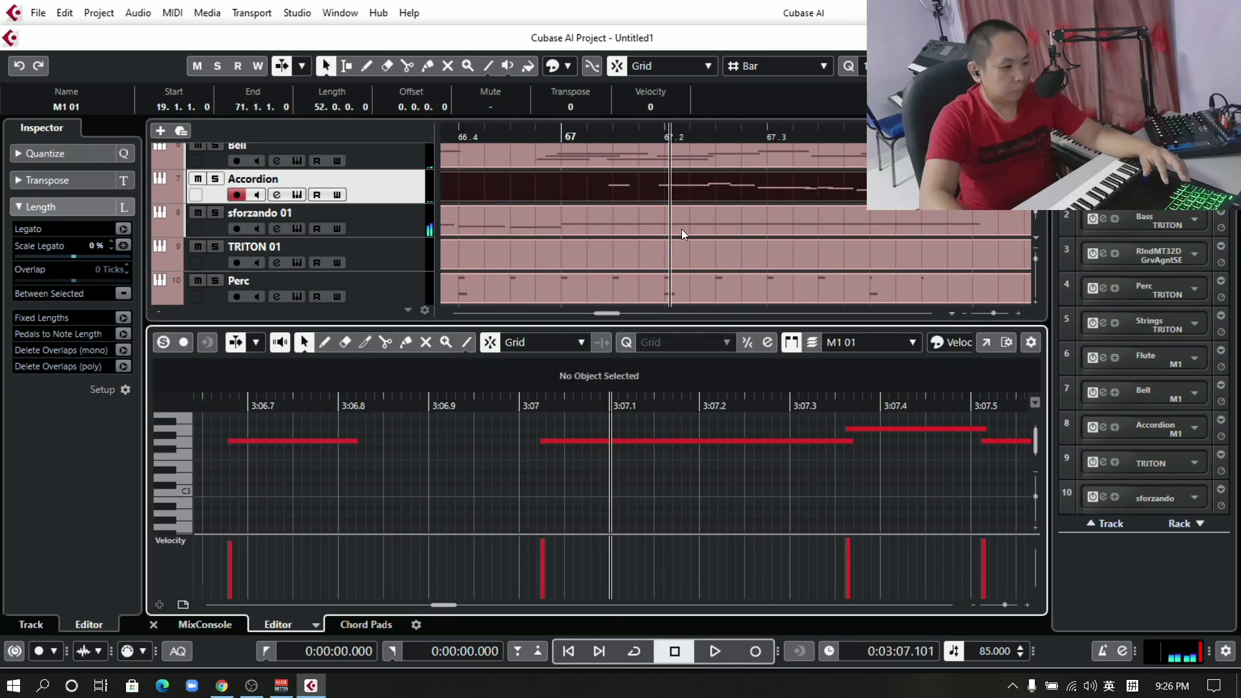
{"action": "left_click", "coordinate": [526, 136]}
{"action": "key", "text": "space"}
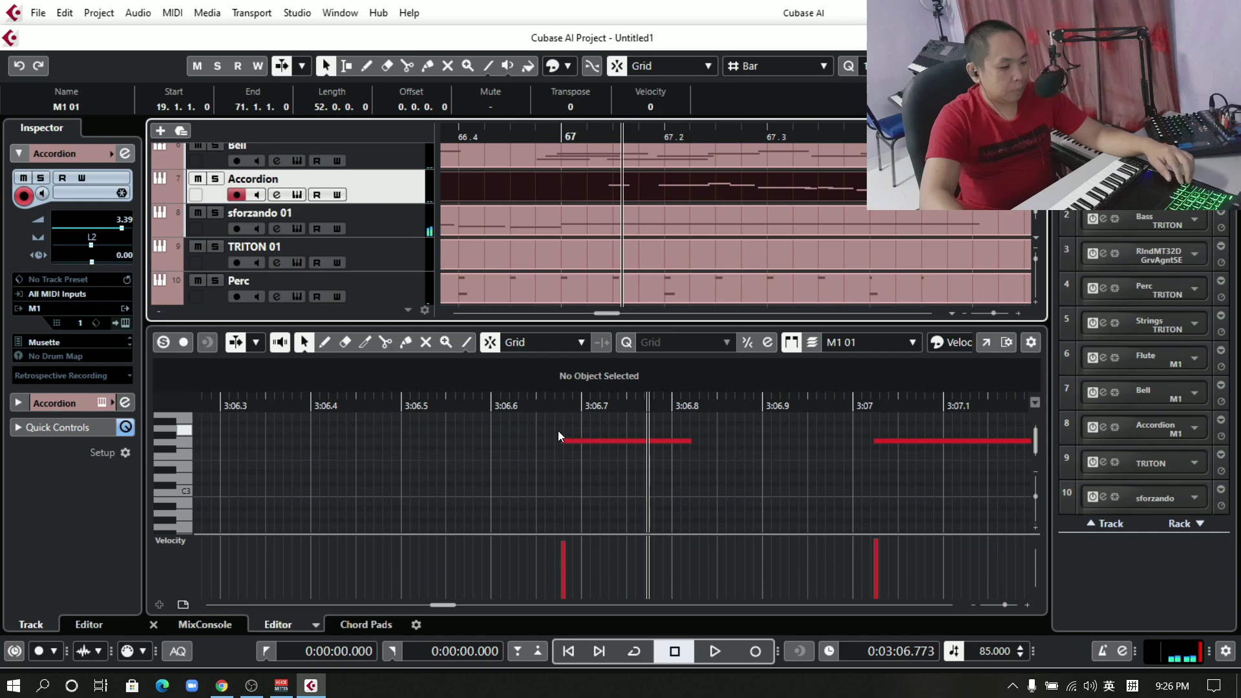
{"action": "left_click_drag", "start_coordinate": [557, 431], "coordinate": [1024, 526]}
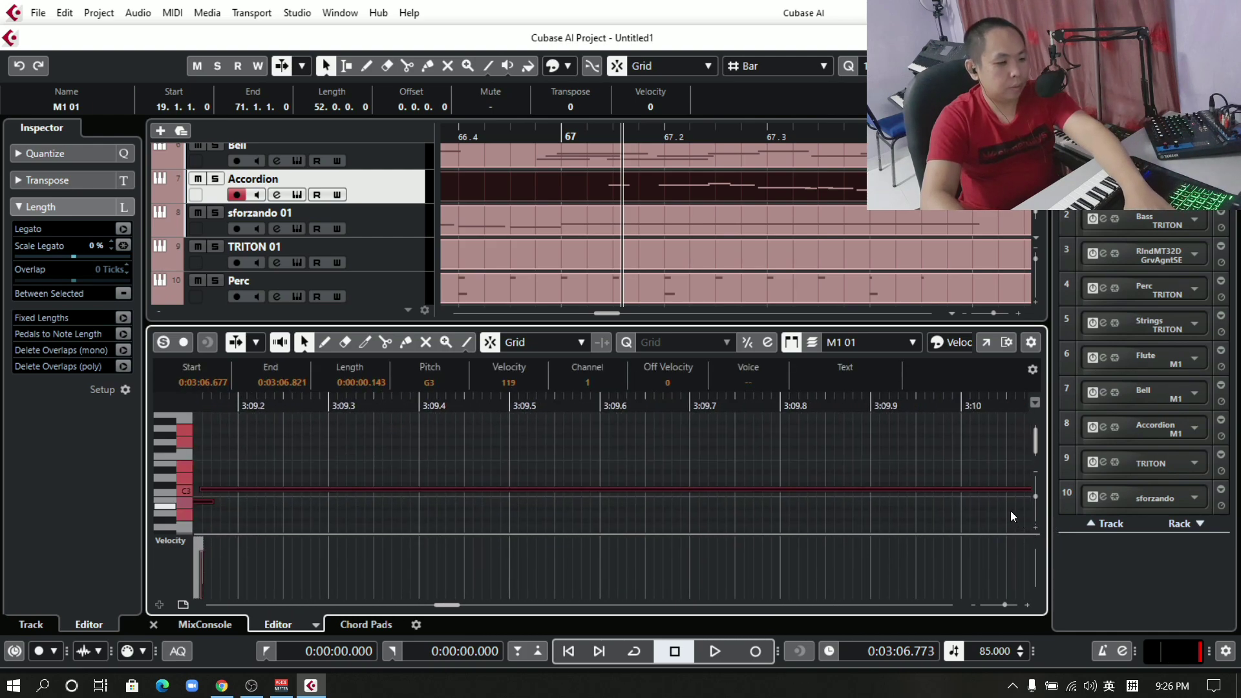
{"action": "key", "text": "Delete"}
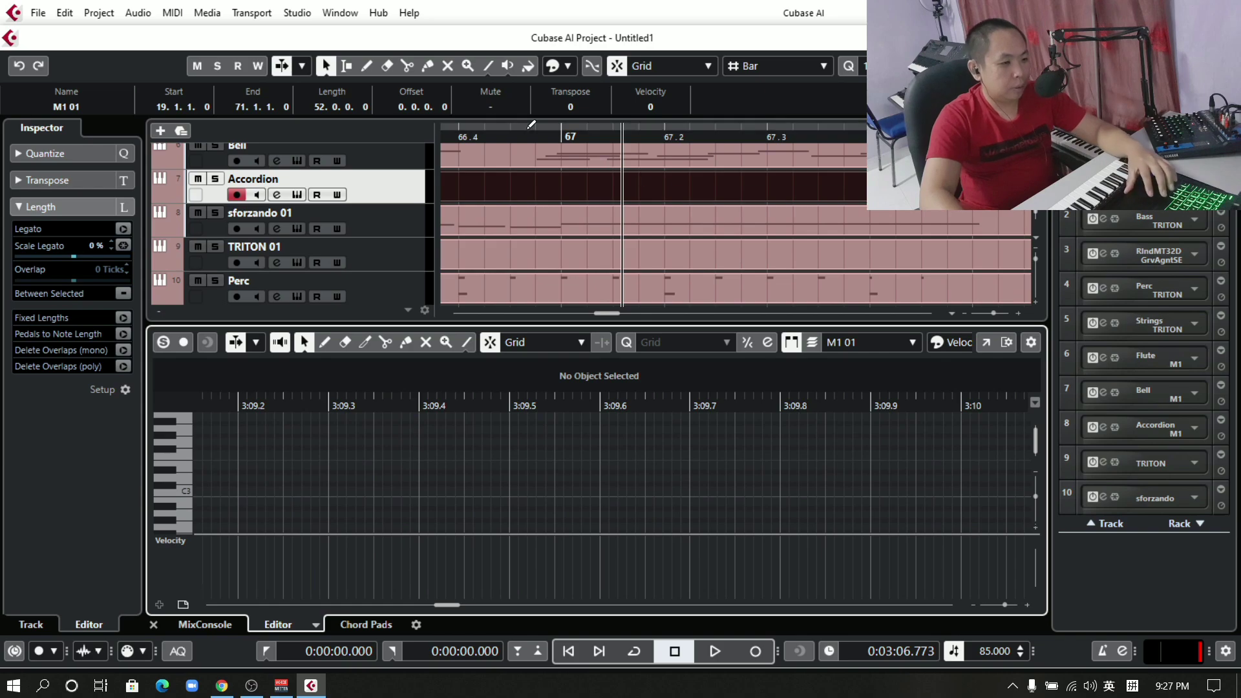
Play the ending from just before bar 67 into bar 68 to check it without the deleted accordion notes.
{"action": "left_click", "coordinate": [523, 137]}
{"action": "key", "text": "space"}
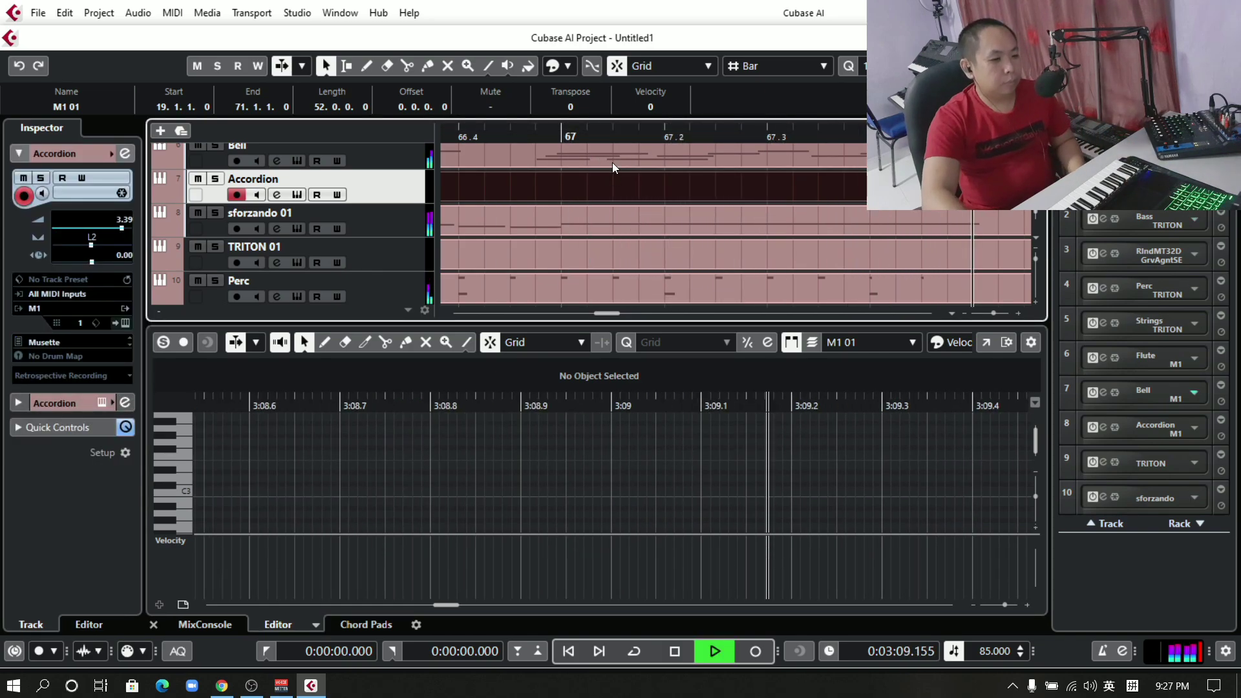
{"action": "left_click", "coordinate": [503, 137]}
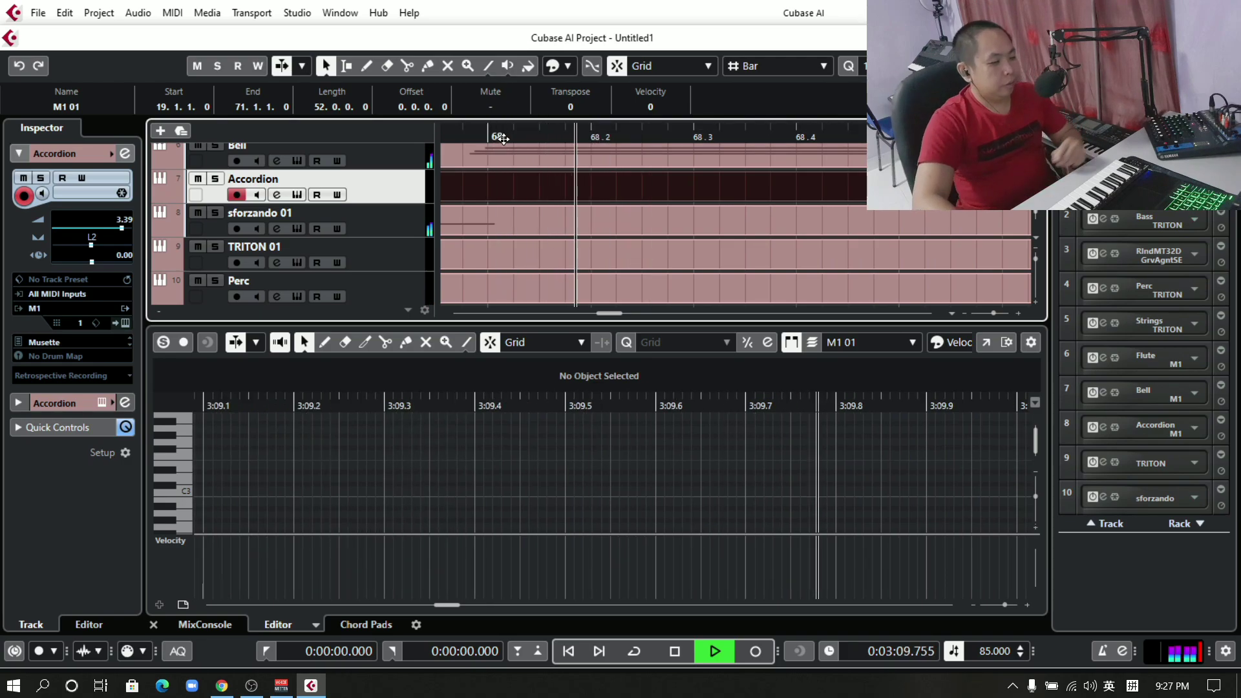
{"action": "key", "text": "space"}
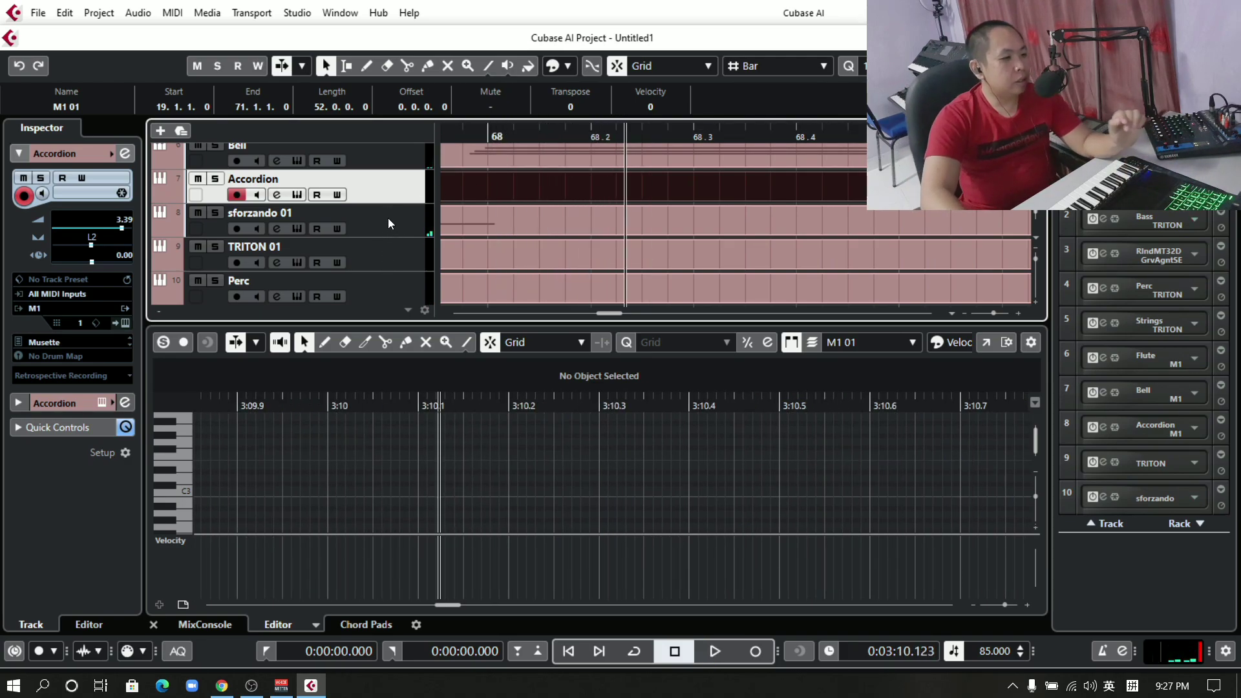
Select the Strings track and play the passage at the start of bar 68.
{"action": "scroll", "coordinate": [388, 219], "scroll_direction": "up", "scroll_amount": 3}
{"action": "left_click", "coordinate": [386, 193]}
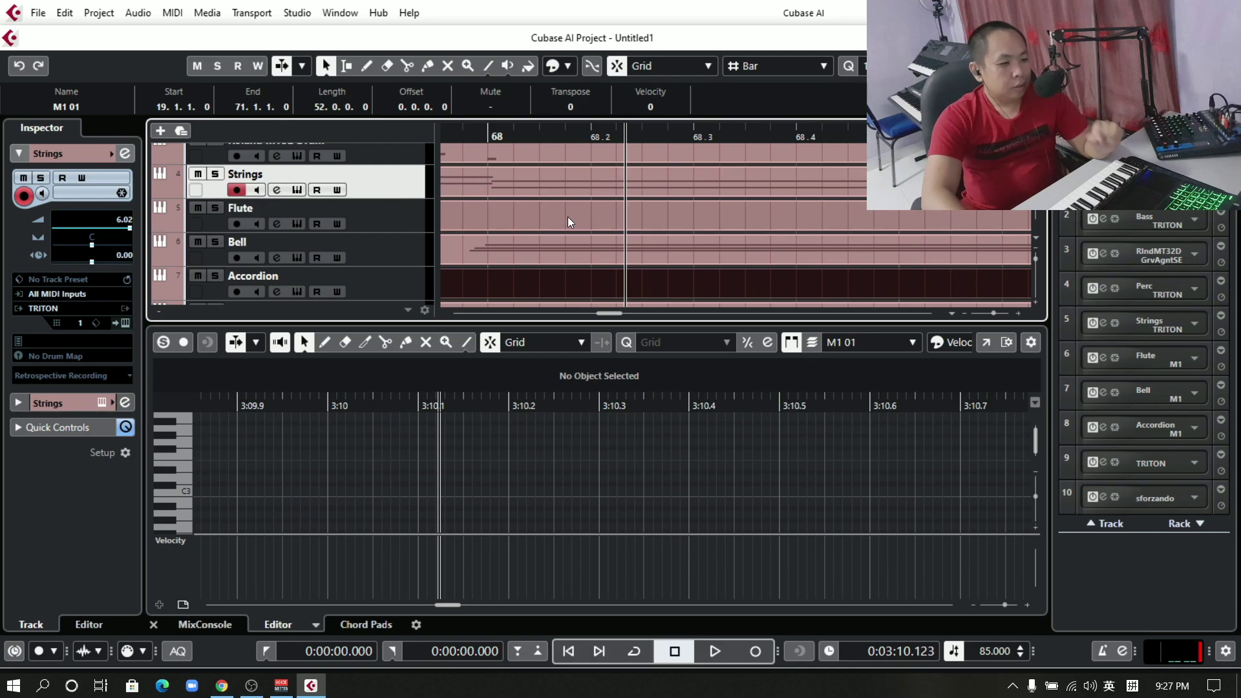
{"action": "scroll", "coordinate": [597, 469], "scroll_direction": "up", "scroll_amount": 10}
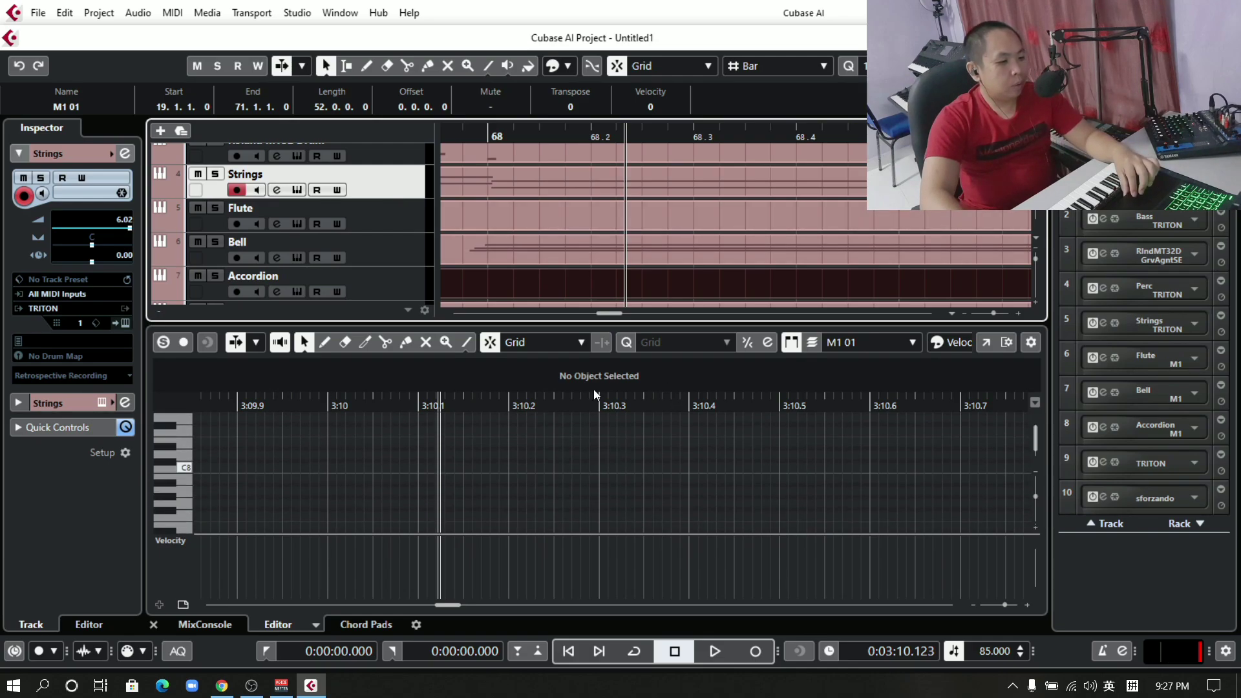
{"action": "left_click", "coordinate": [503, 136]}
{"action": "key", "text": "space"}
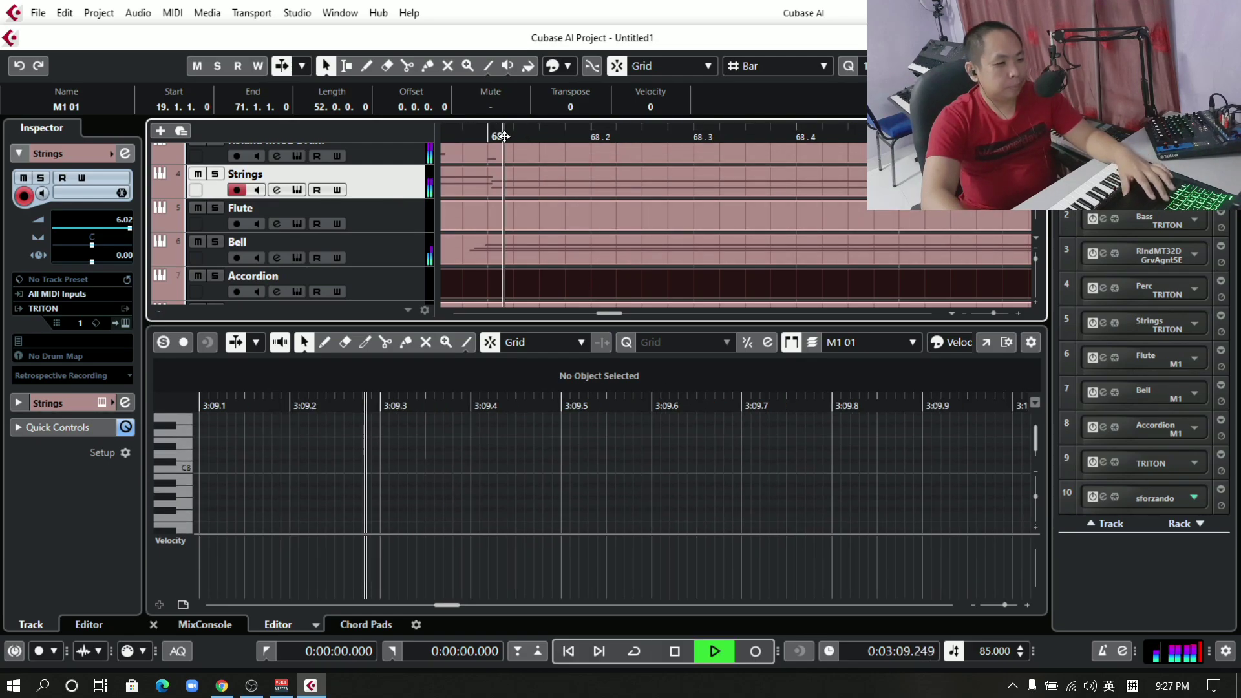
{"action": "key", "text": "space"}
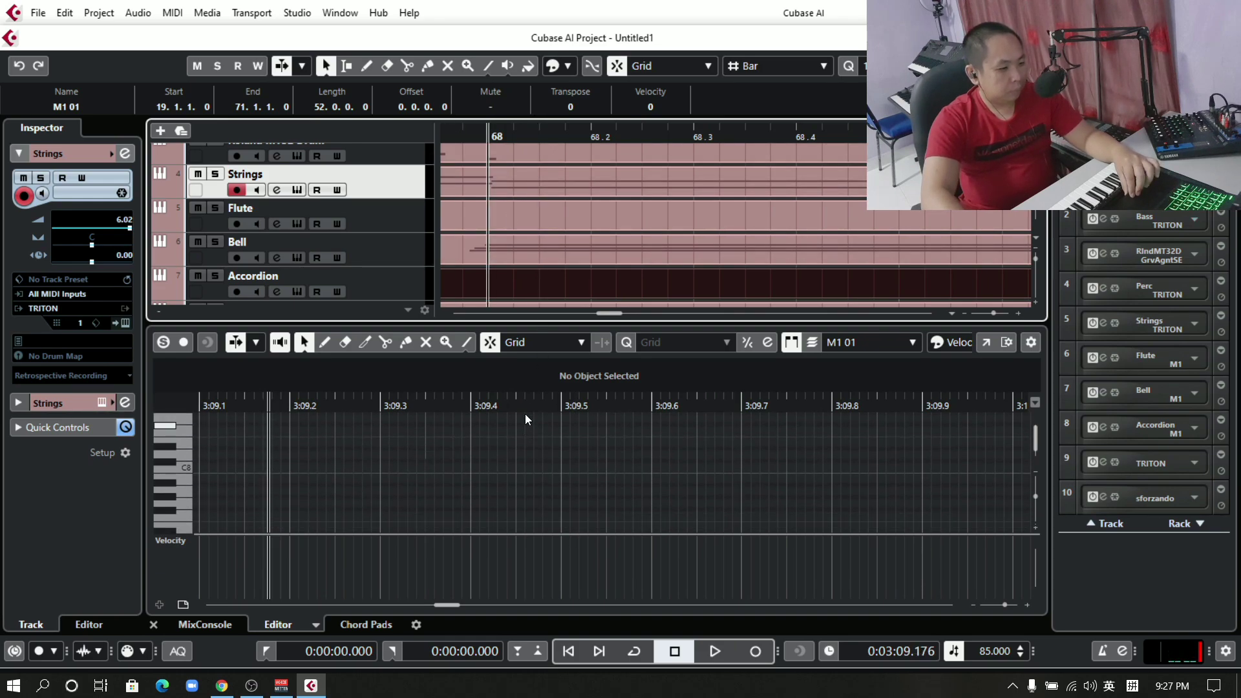
Play the song again from bar 67 and stop before bar 68 to check how the tracks lead into the final chord.
{"action": "scroll", "coordinate": [388, 182], "scroll_direction": "up", "scroll_amount": 2}
{"action": "scroll", "coordinate": [394, 194], "scroll_direction": "down", "scroll_amount": 2}
{"action": "scroll", "coordinate": [398, 256], "scroll_direction": "down", "scroll_amount": 1}
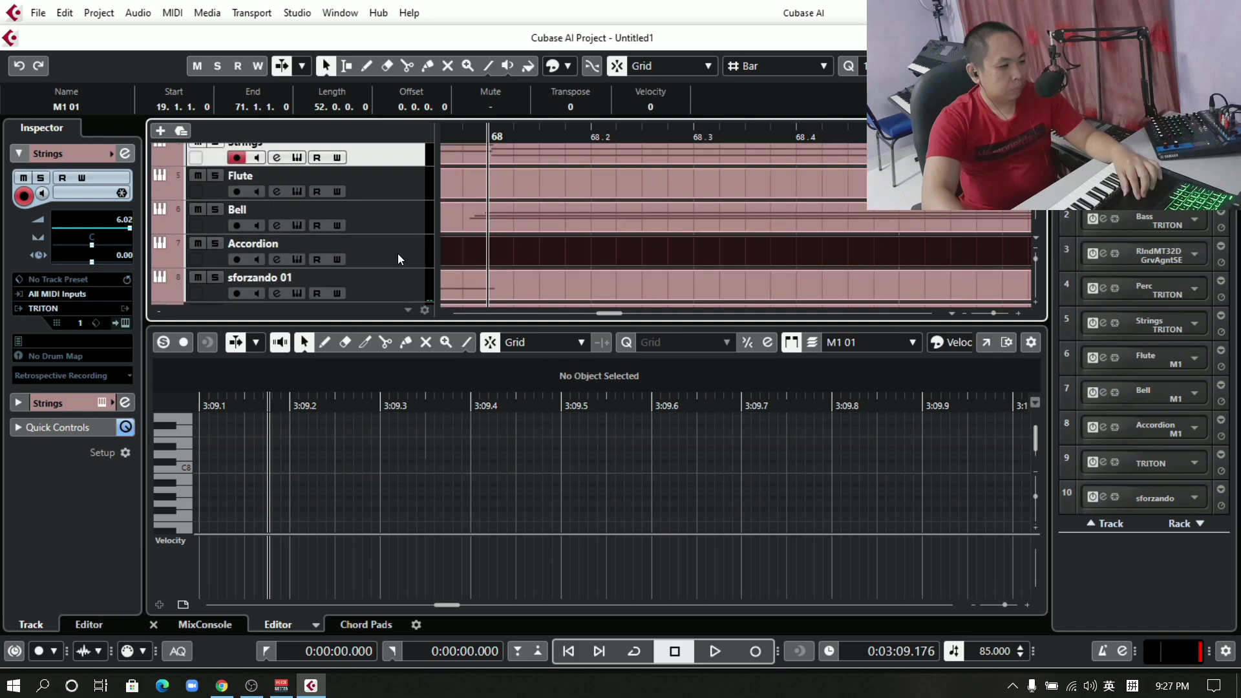
{"action": "scroll", "coordinate": [393, 248], "scroll_direction": "up", "scroll_amount": 3}
{"action": "right_click", "coordinate": [481, 207]}
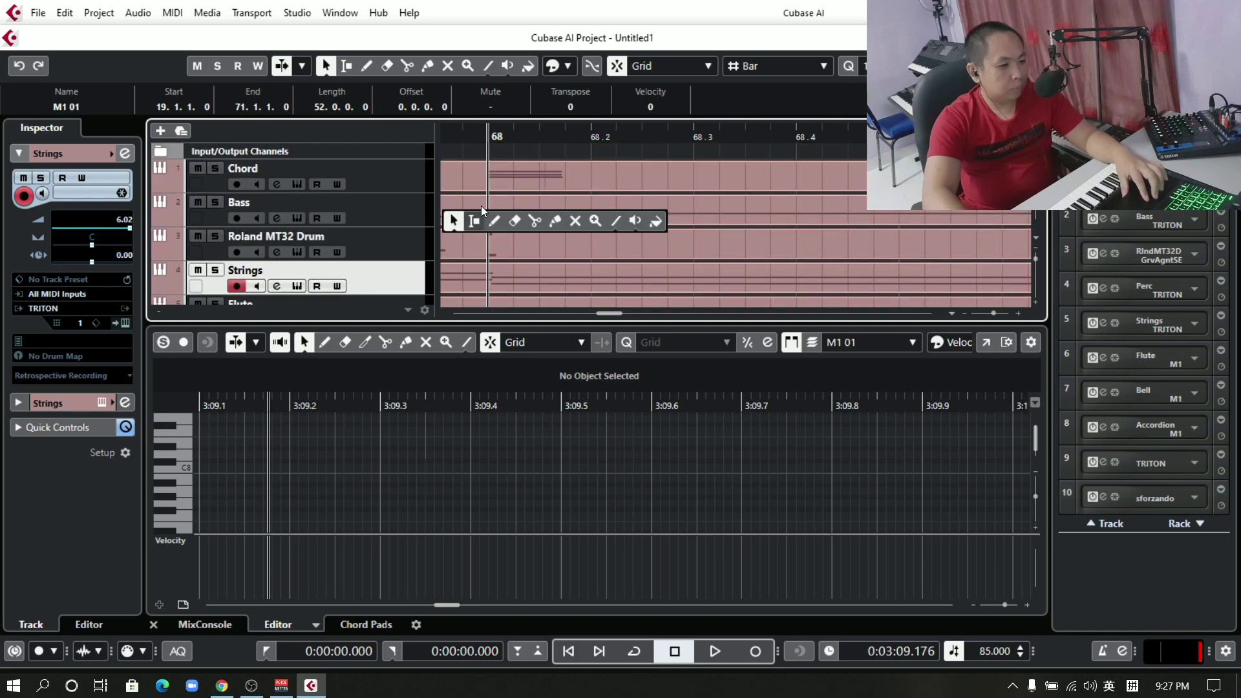
{"action": "left_click", "coordinate": [480, 205]}
{"action": "scroll", "coordinate": [541, 173], "scroll_direction": "left", "scroll_amount": 5}
{"action": "left_click", "coordinate": [564, 149]}
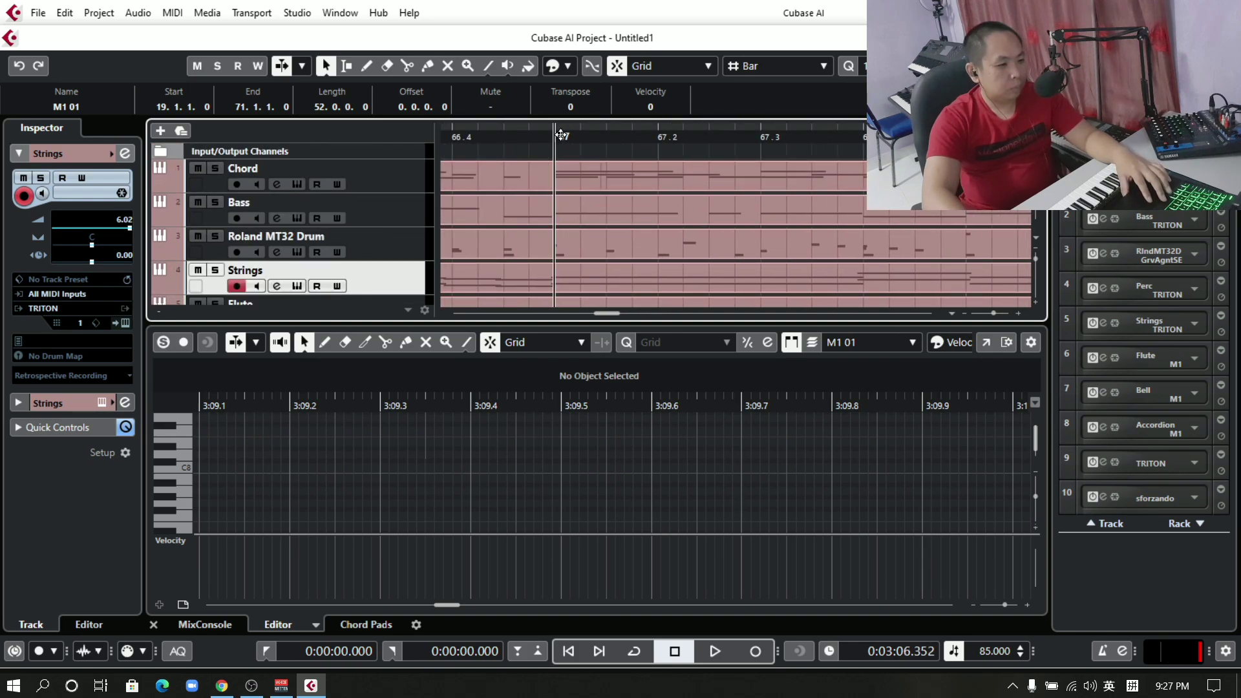
{"action": "key", "text": "space"}
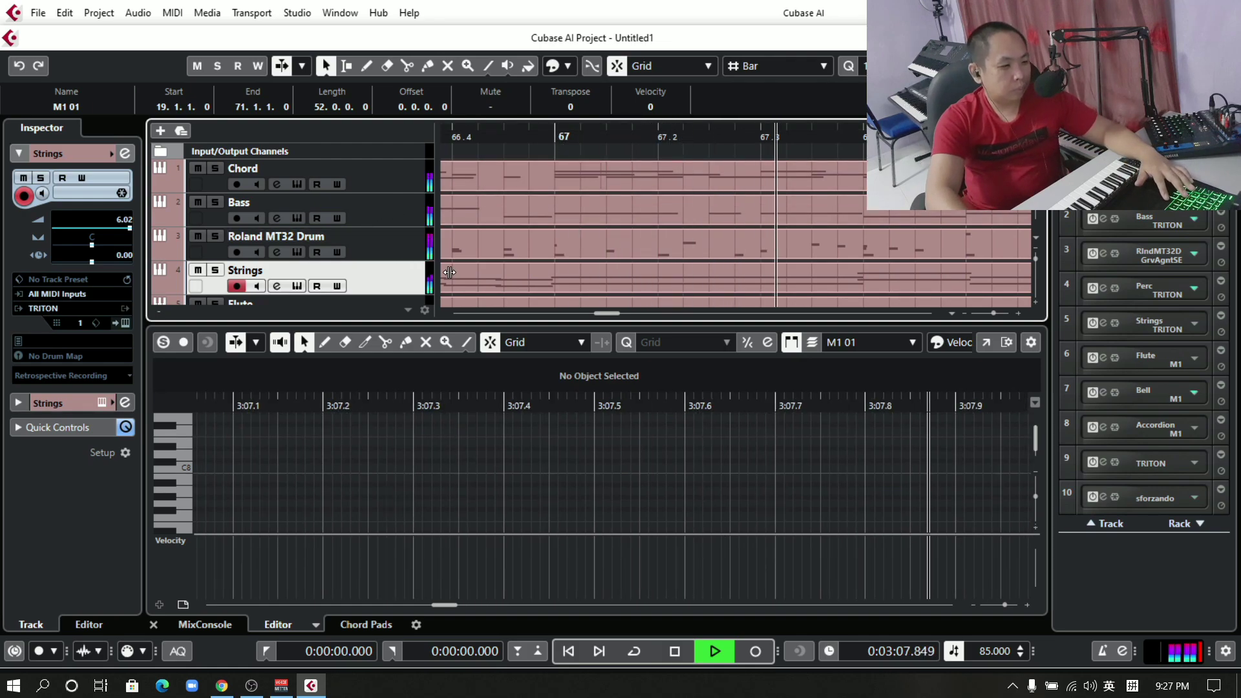
{"action": "key", "text": "space"}
Open the Strings part in the note editor and check the G3 note before bar 68 and the C4 note starting the final chord.
{"action": "scroll", "coordinate": [730, 438], "scroll_direction": "down", "scroll_amount": 10}
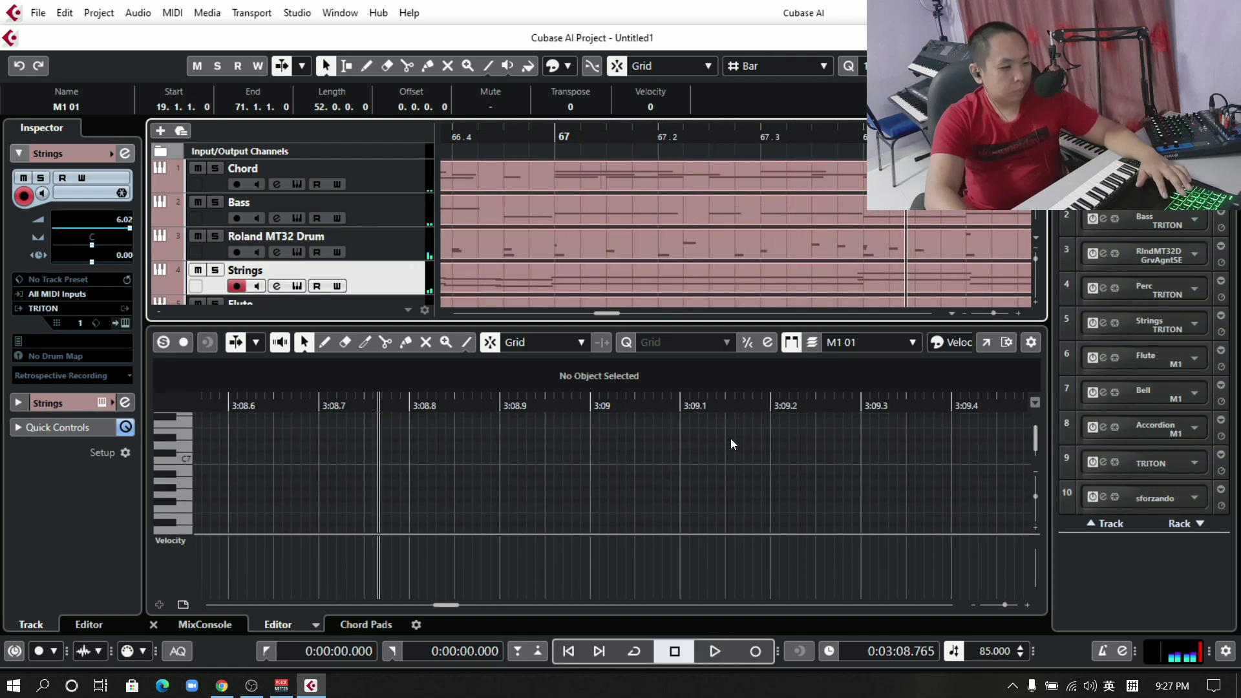
{"action": "scroll", "coordinate": [731, 430], "scroll_direction": "down", "scroll_amount": 6}
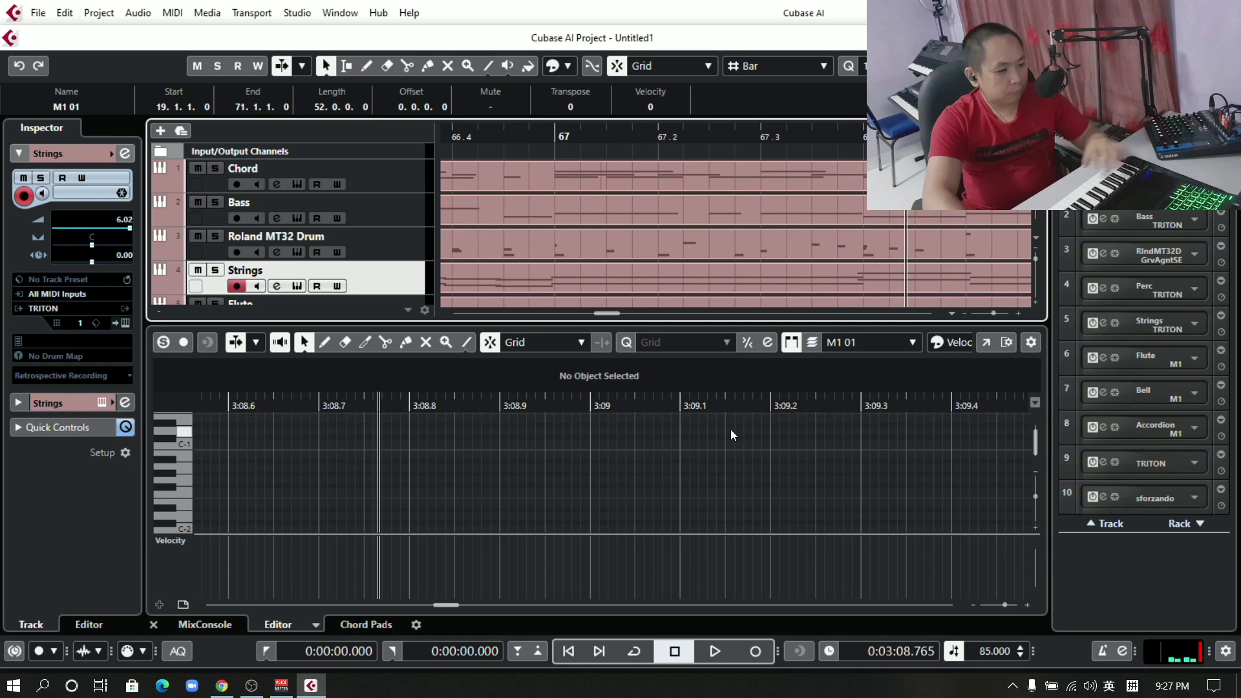
{"action": "left_click", "coordinate": [734, 280]}
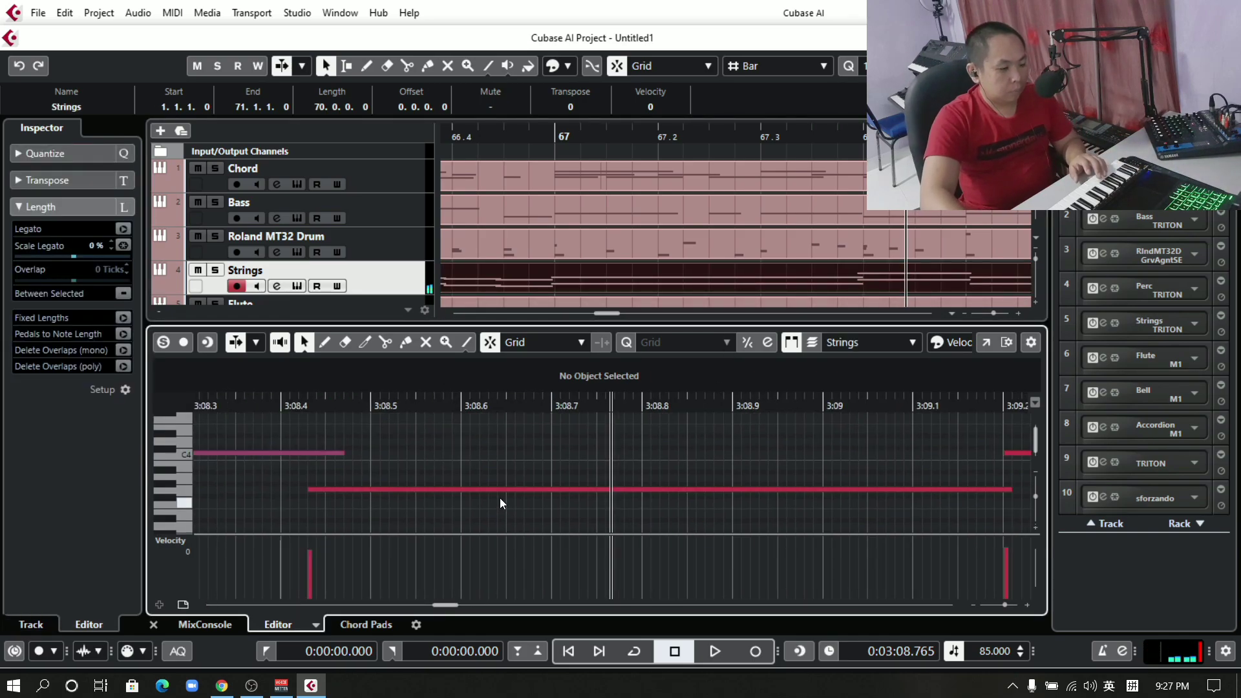
{"action": "left_click", "coordinate": [502, 489]}
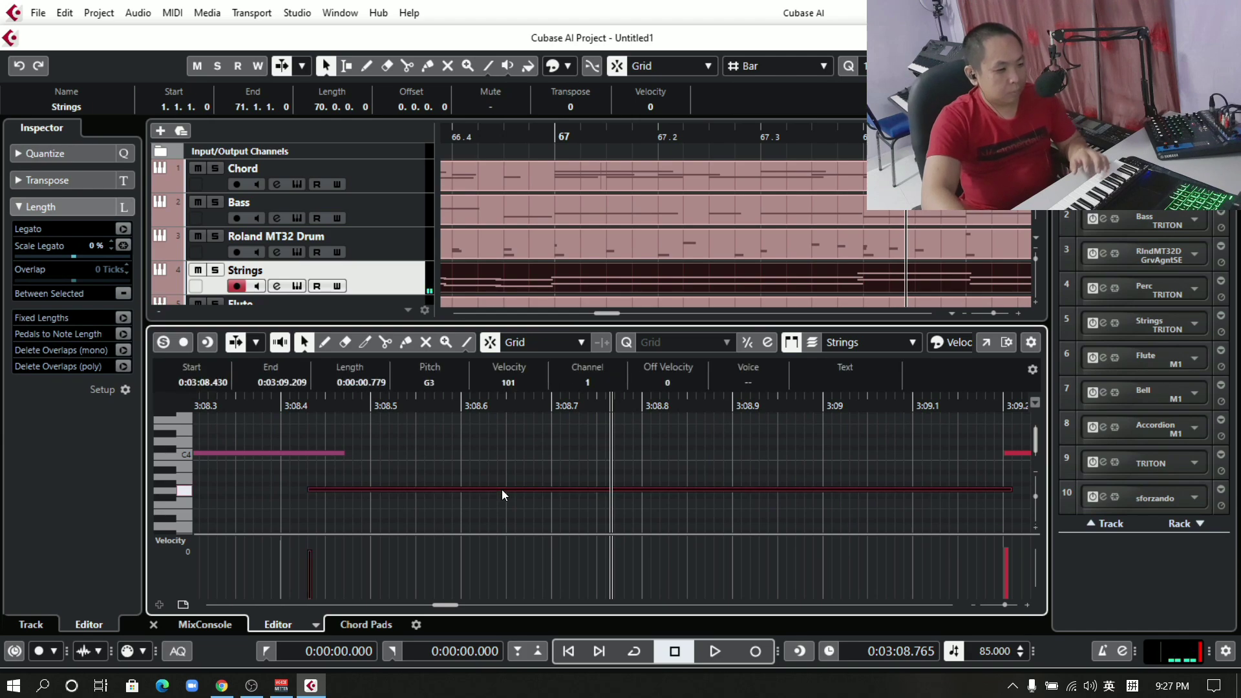
{"action": "left_click", "coordinate": [1014, 458]}
{"action": "left_click", "coordinate": [1015, 453]}
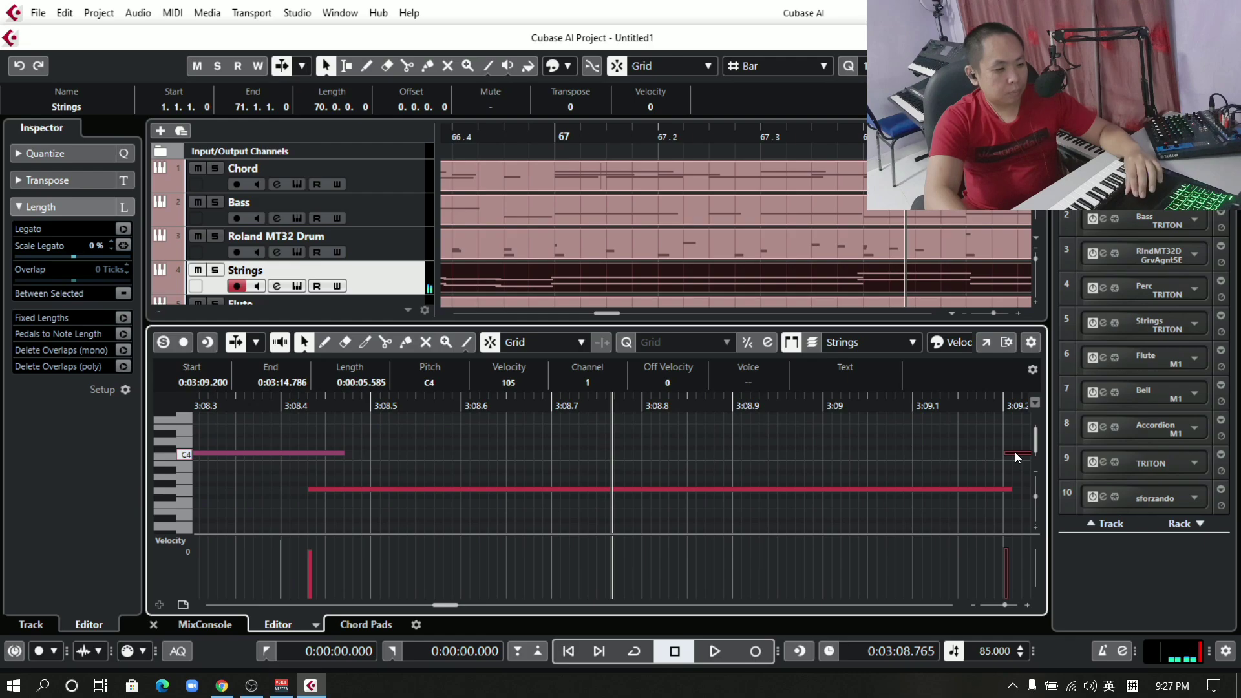
Play the transition from late bar 67 into the start of bar 68 to hear the Strings' final chord.
{"action": "scroll", "coordinate": [1009, 454], "scroll_direction": "right", "scroll_amount": 5}
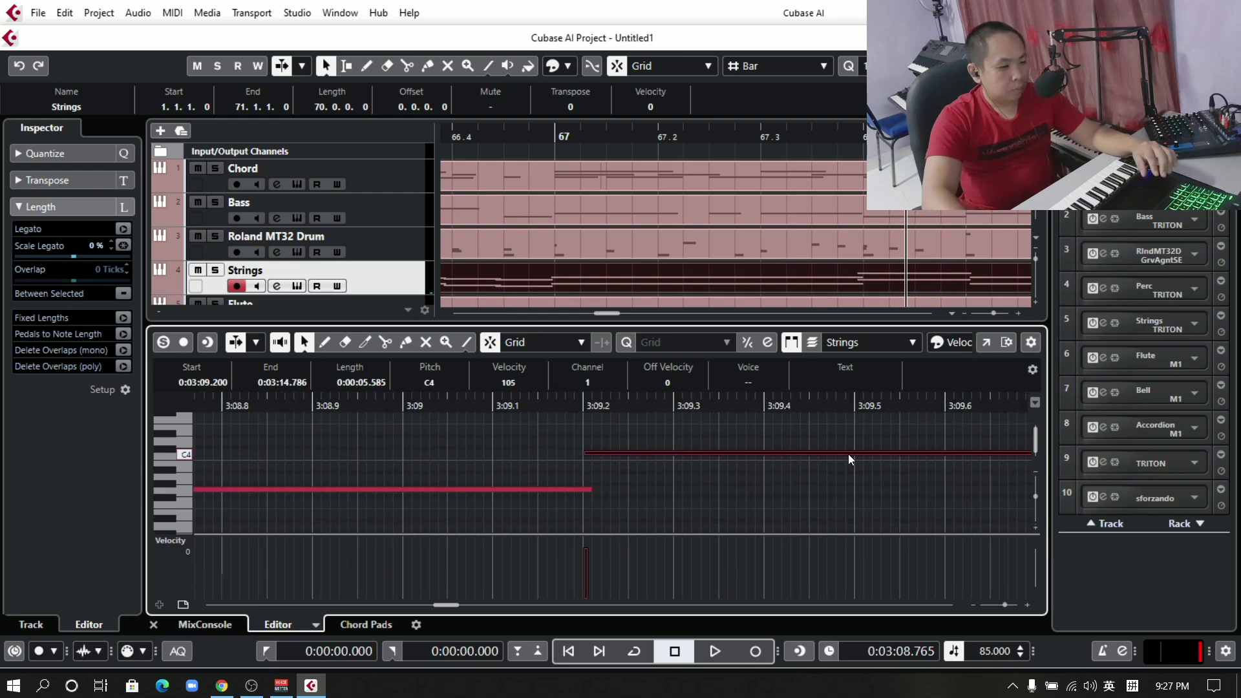
{"action": "key", "text": "space"}
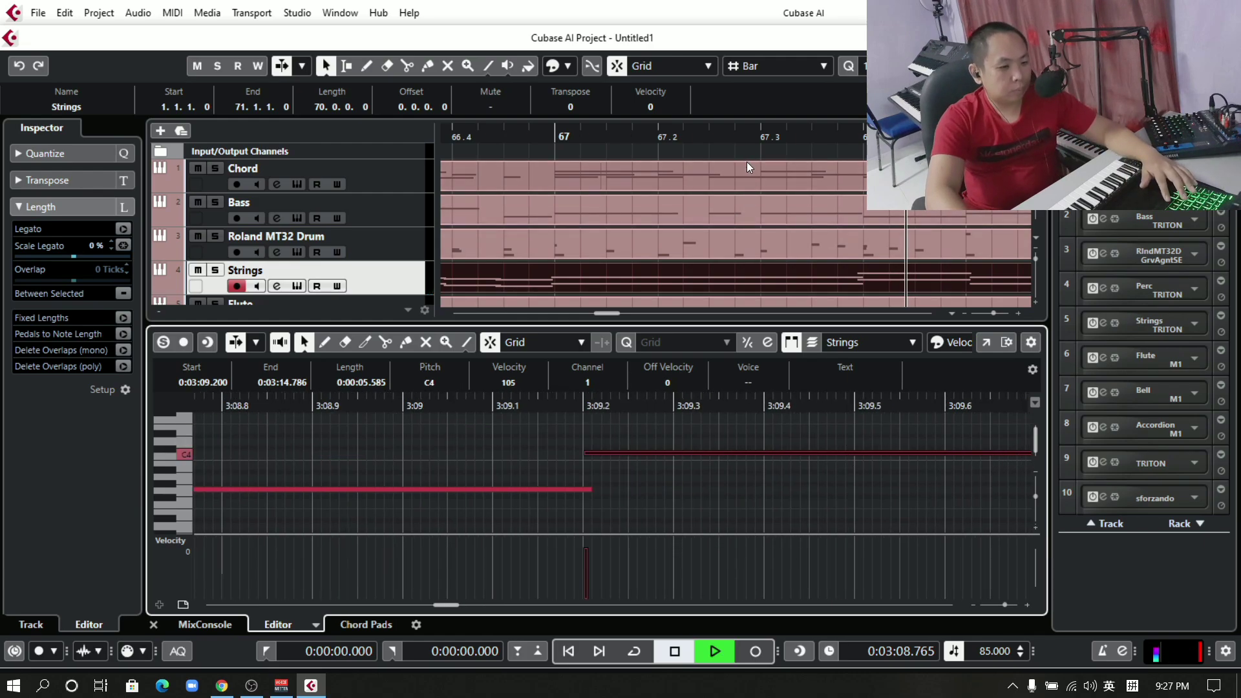
{"action": "key", "text": "space"}
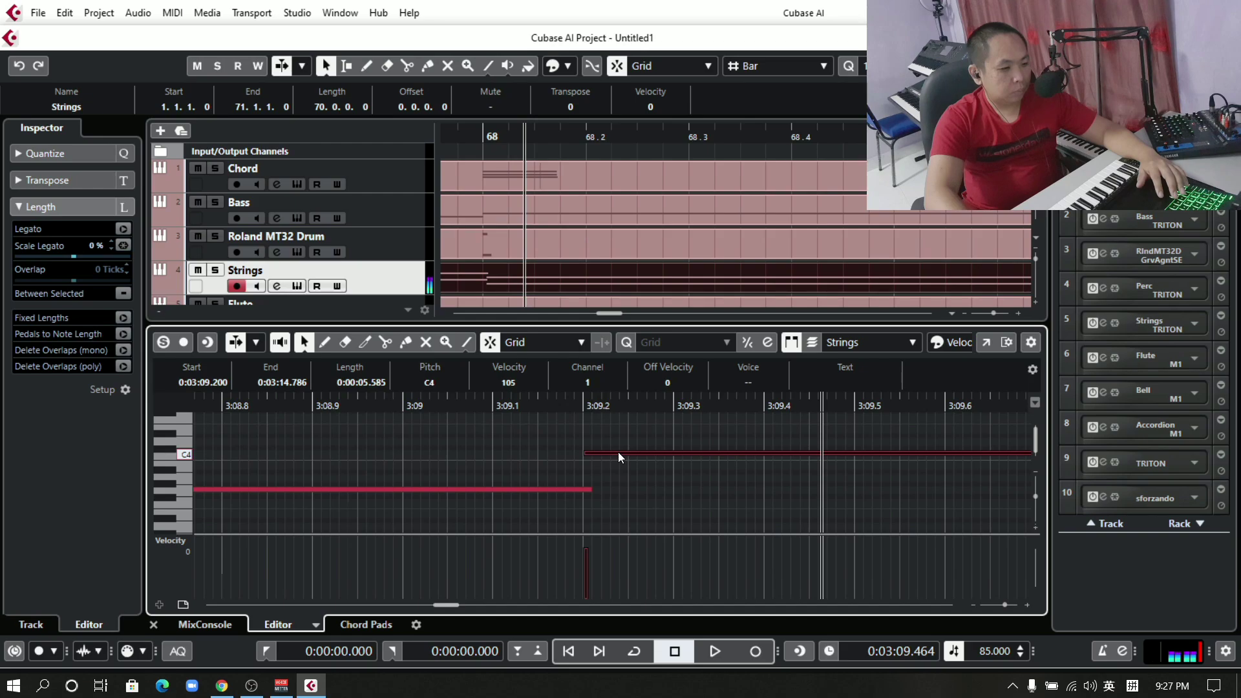
Select only the two sustained C notes of the Strings' final chord at bar 68 and transpose them up one octave.
{"action": "scroll", "coordinate": [653, 468], "scroll_direction": "down", "scroll_amount": 2}
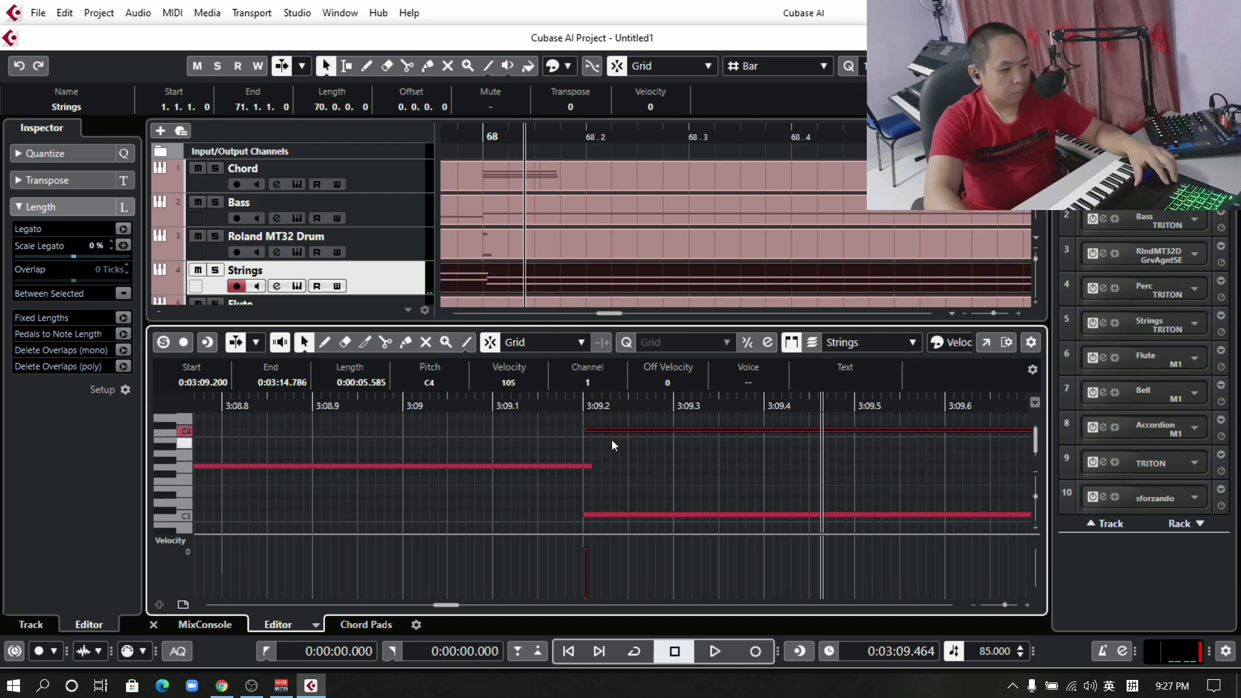
{"action": "left_click_drag", "start_coordinate": [574, 424], "coordinate": [708, 521]}
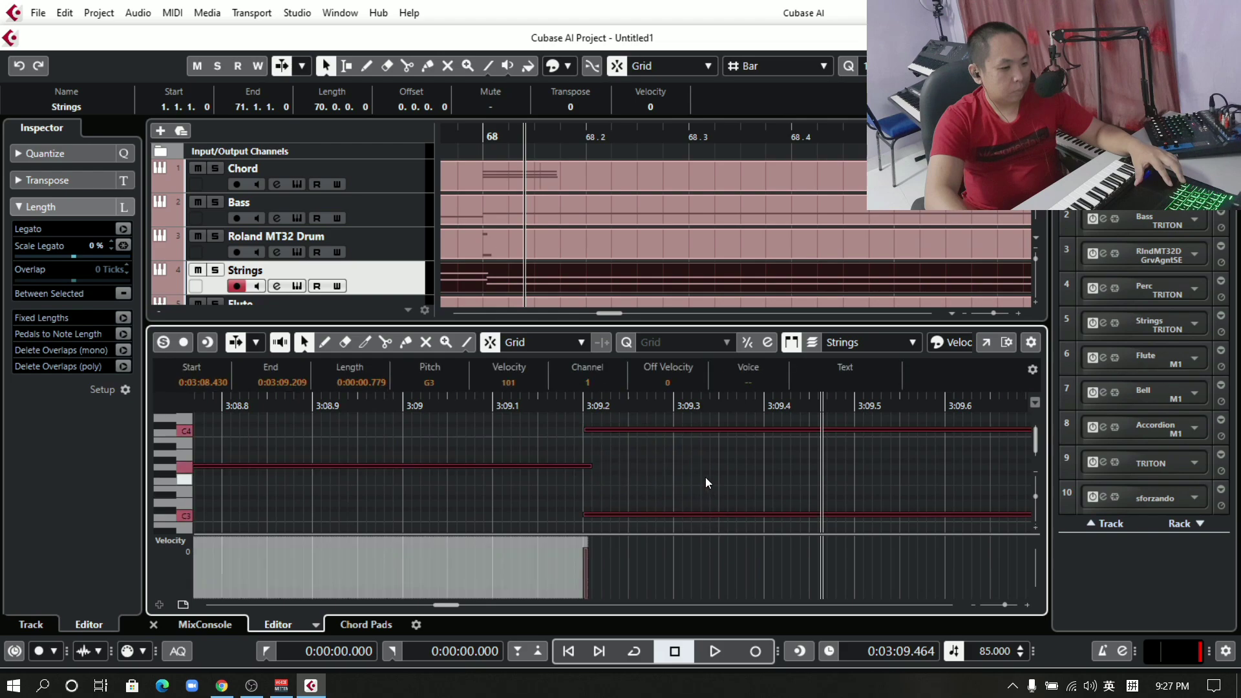
{"action": "left_click", "coordinate": [568, 465]}
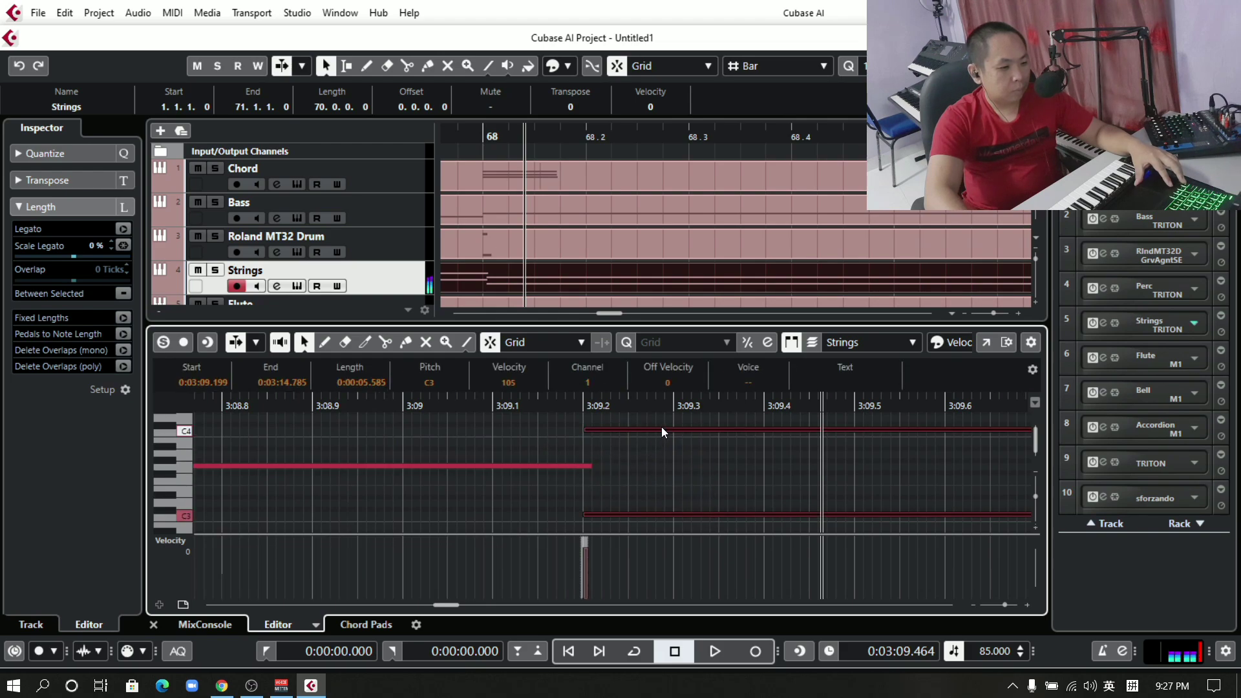
{"action": "left_click_drag", "start_coordinate": [662, 429], "coordinate": [664, 464]}
Play the final chord in bar 68, and replay the ending from the start of bar 67 to check the raised Strings notes.
{"action": "left_click", "coordinate": [753, 128]}
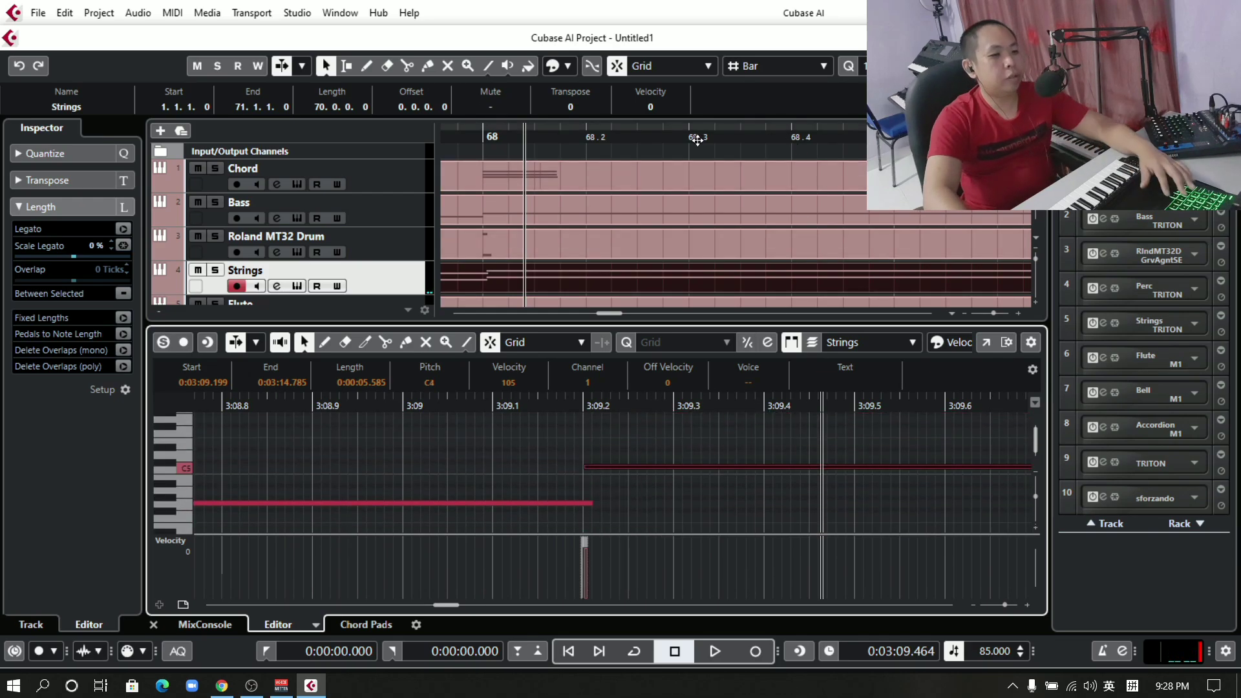
{"action": "key", "text": "space"}
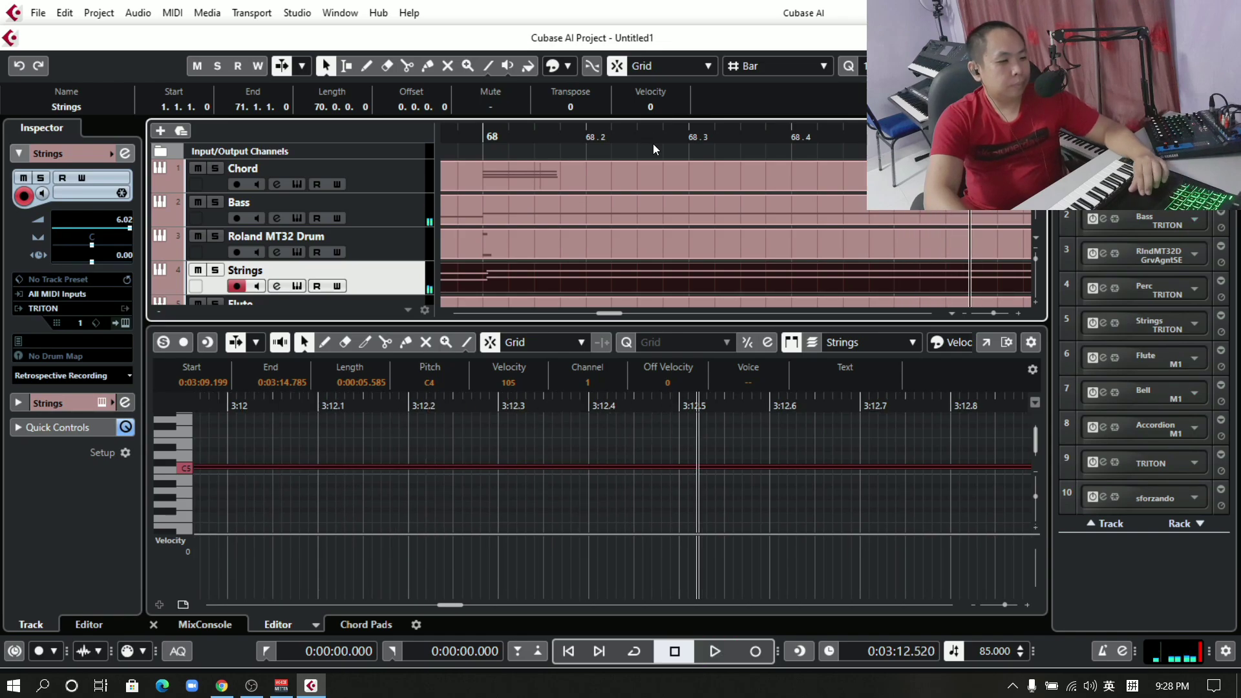
{"action": "scroll", "coordinate": [653, 143], "scroll_direction": "left", "scroll_amount": 5}
{"action": "left_click", "coordinate": [573, 136]}
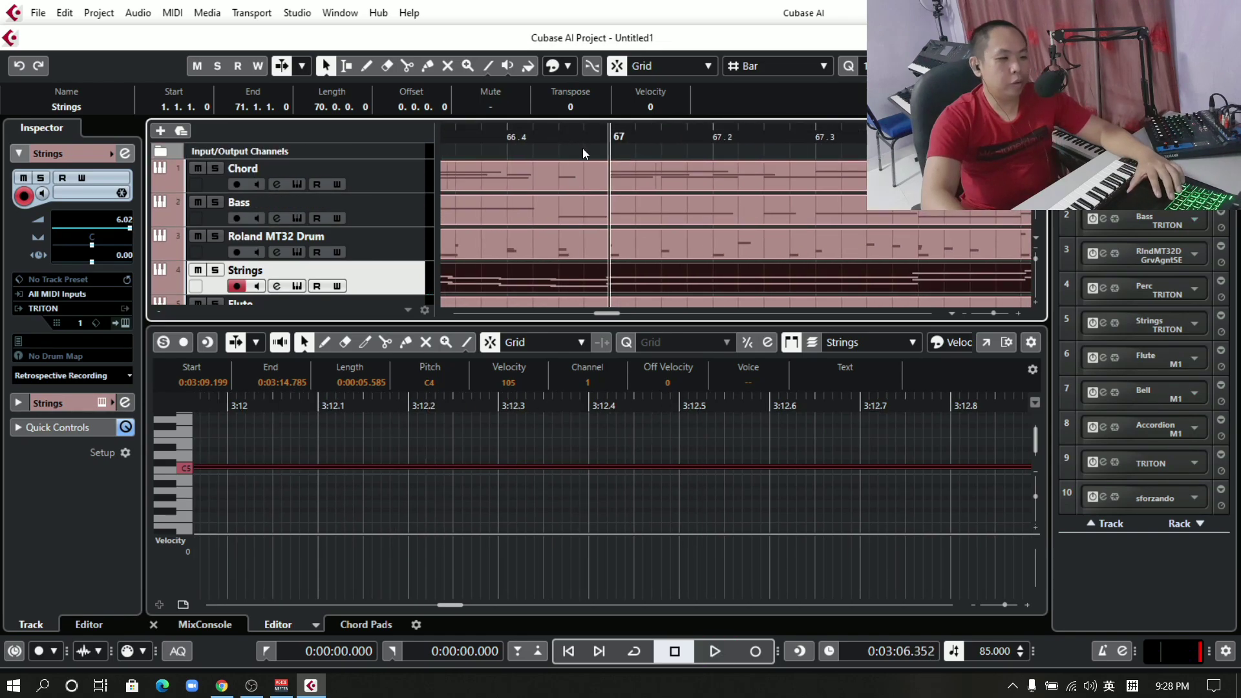
{"action": "key", "text": "space"}
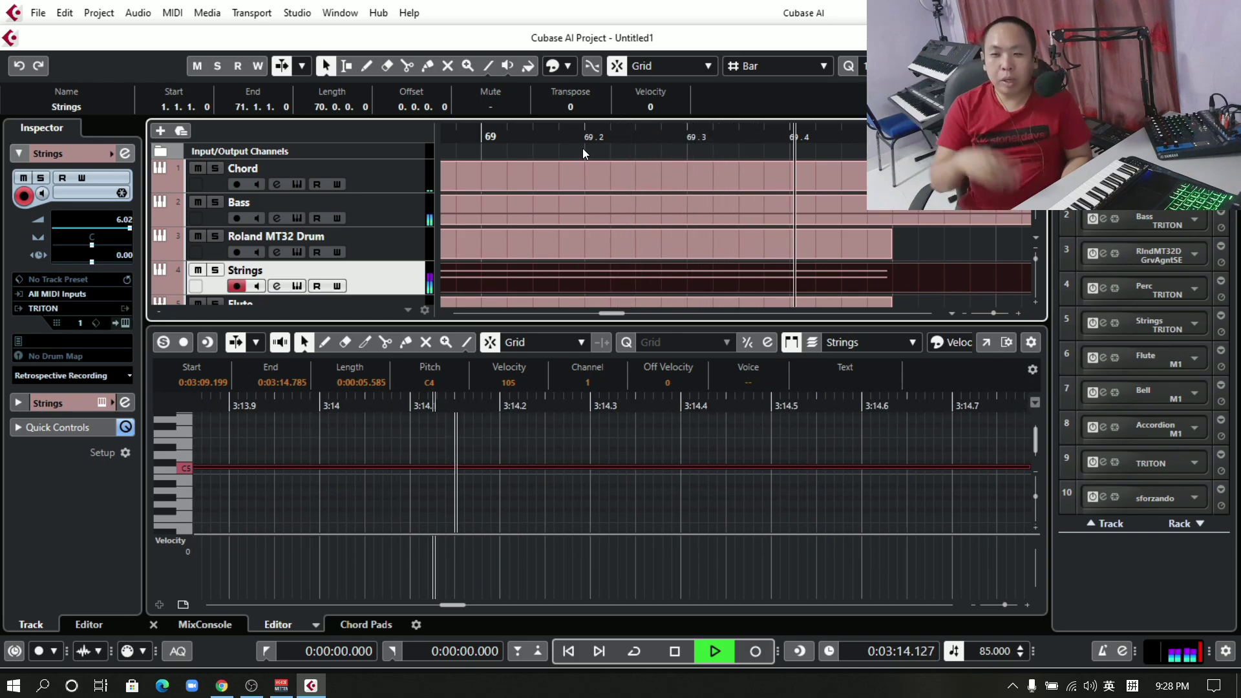
Restart playback from the beginning of the song and show the mixer with all channel levels.
{"action": "left_click", "coordinate": [570, 650]}
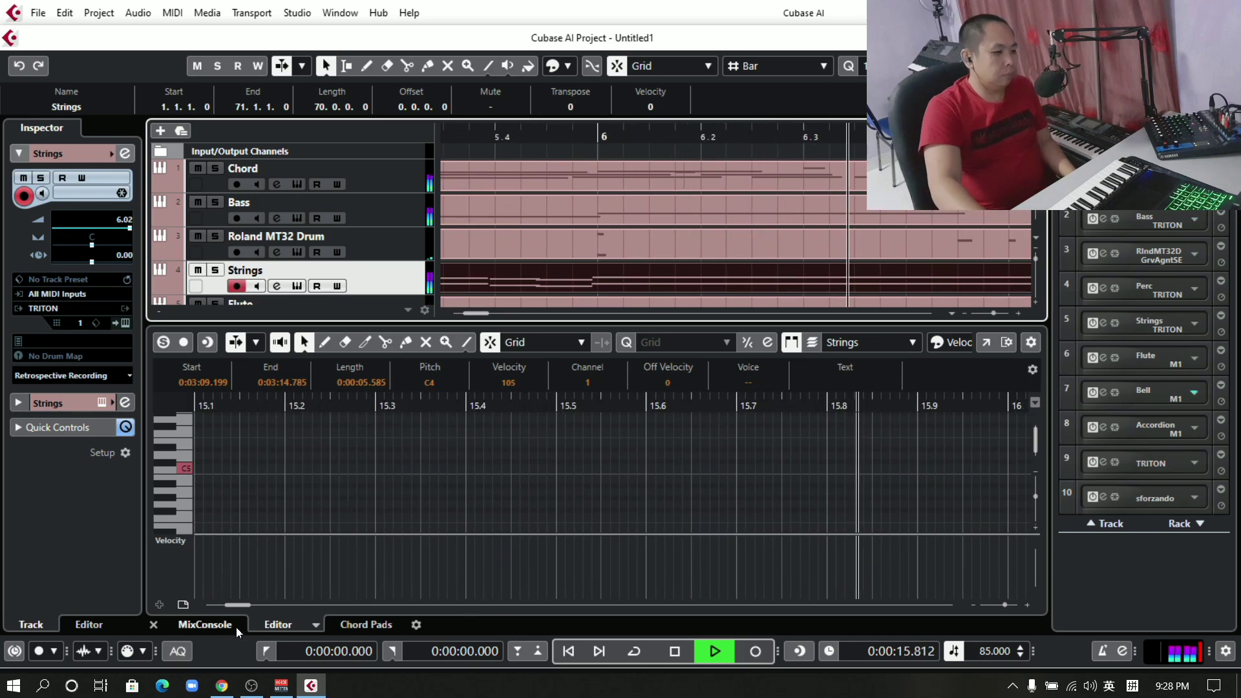
{"action": "left_click", "coordinate": [196, 628]}
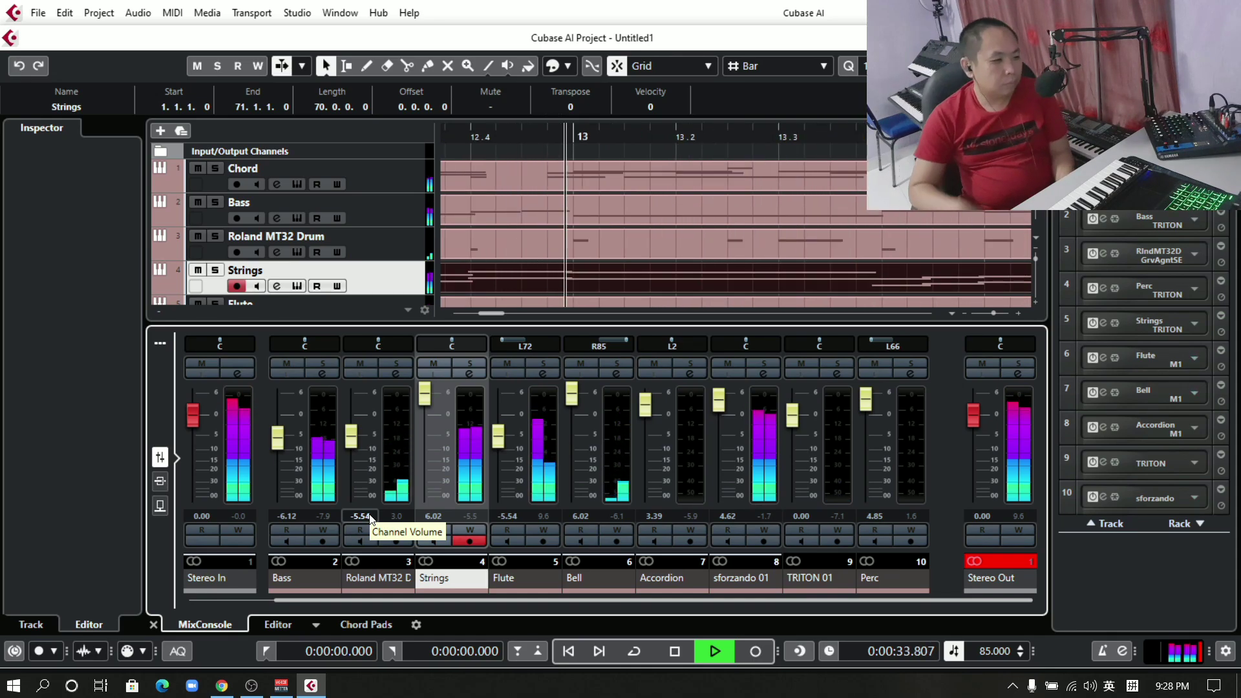
Rename the sforzando 01 track as Organ.
{"action": "scroll", "coordinate": [266, 257], "scroll_direction": "down", "scroll_amount": 3}
{"action": "scroll", "coordinate": [266, 258], "scroll_direction": "down", "scroll_amount": 4}
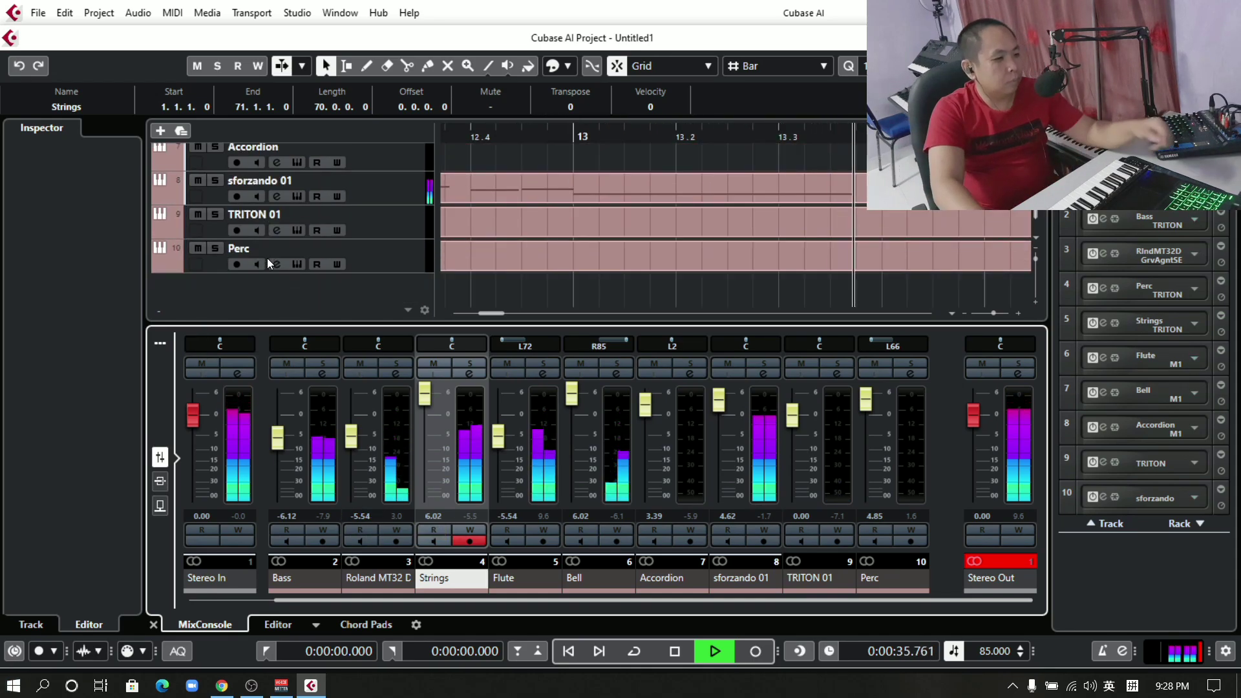
{"action": "double_click", "coordinate": [271, 184]}
{"action": "key", "text": "BackSpace"}
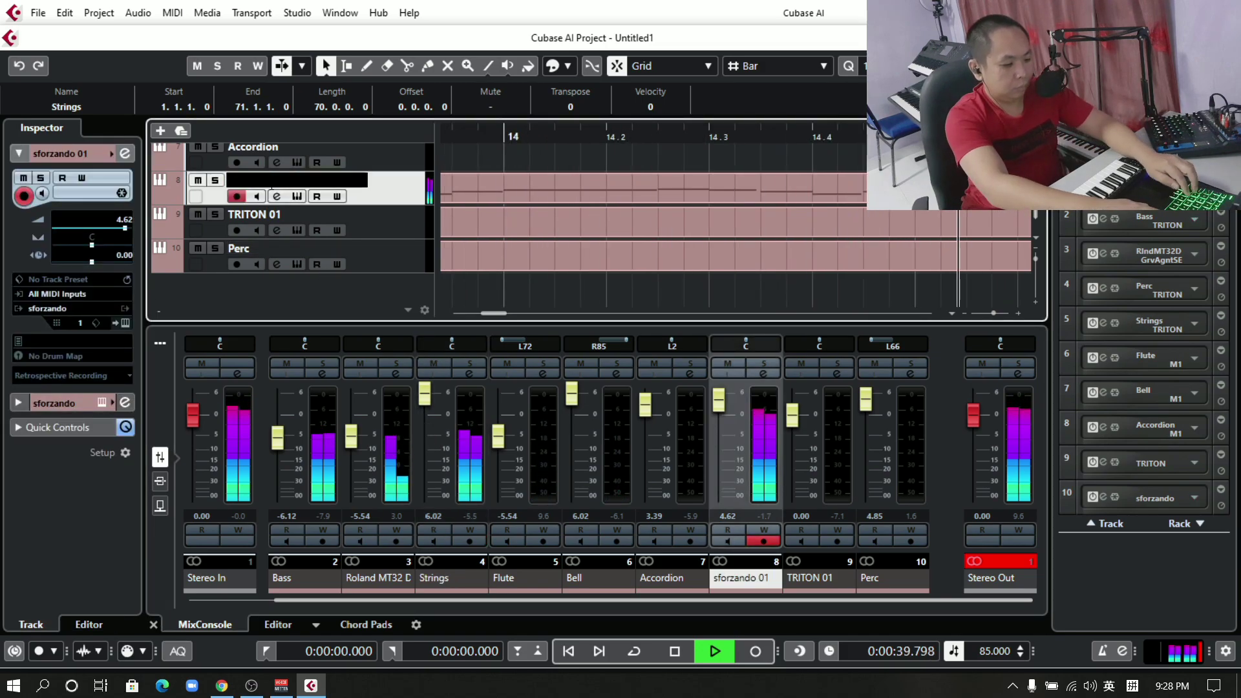
{"action": "type", "text": "Oe"}
{"action": "key", "text": "BackSpace"}
{"action": "type", "text": "rgan"}
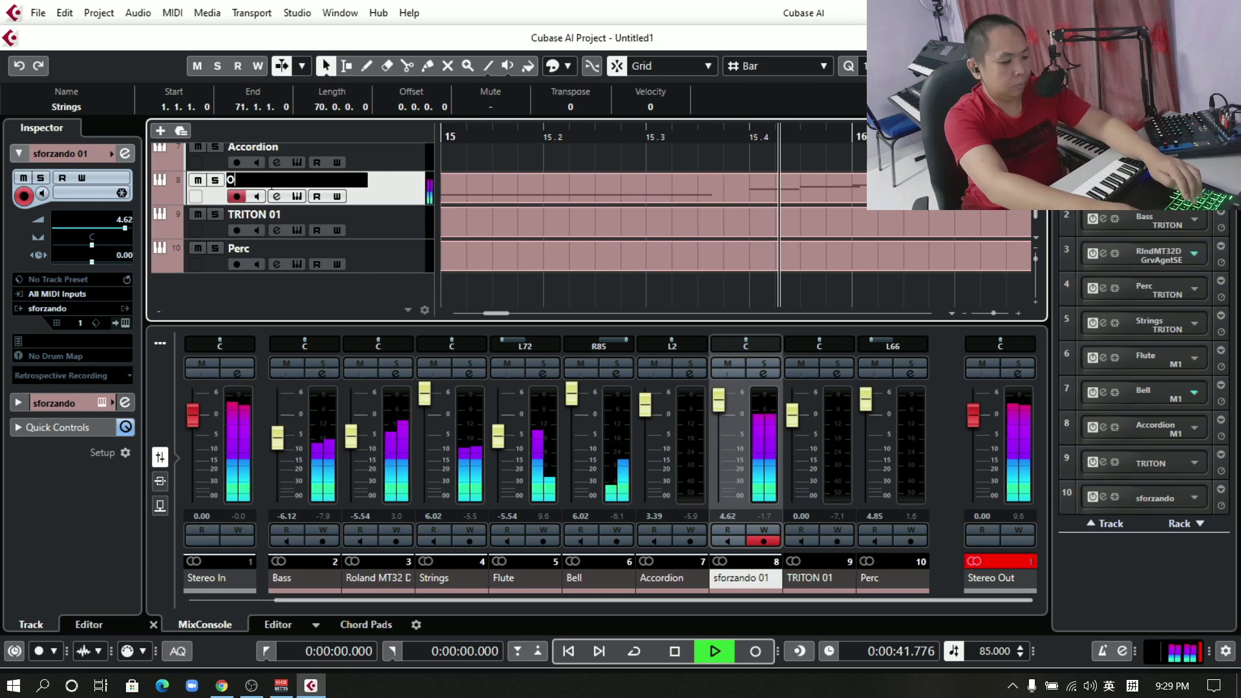
{"action": "key", "text": "Return"}
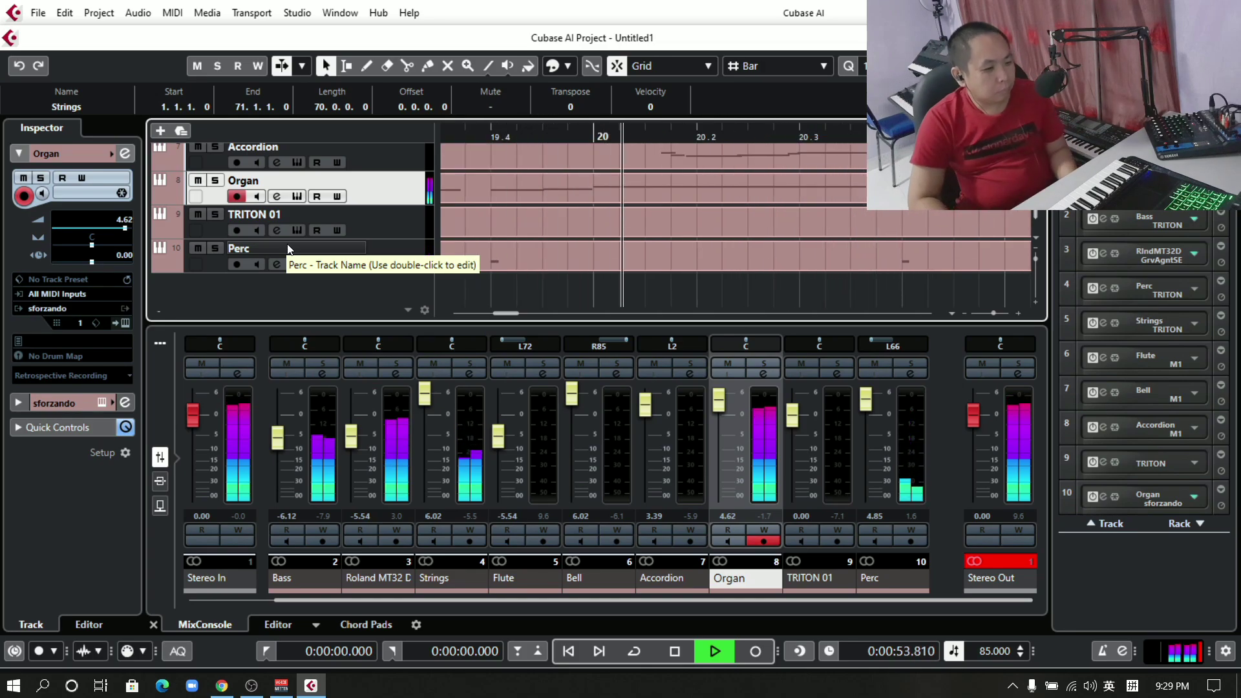
Rename the TRITON 01 track as Brass.
{"action": "double_click", "coordinate": [267, 218]}
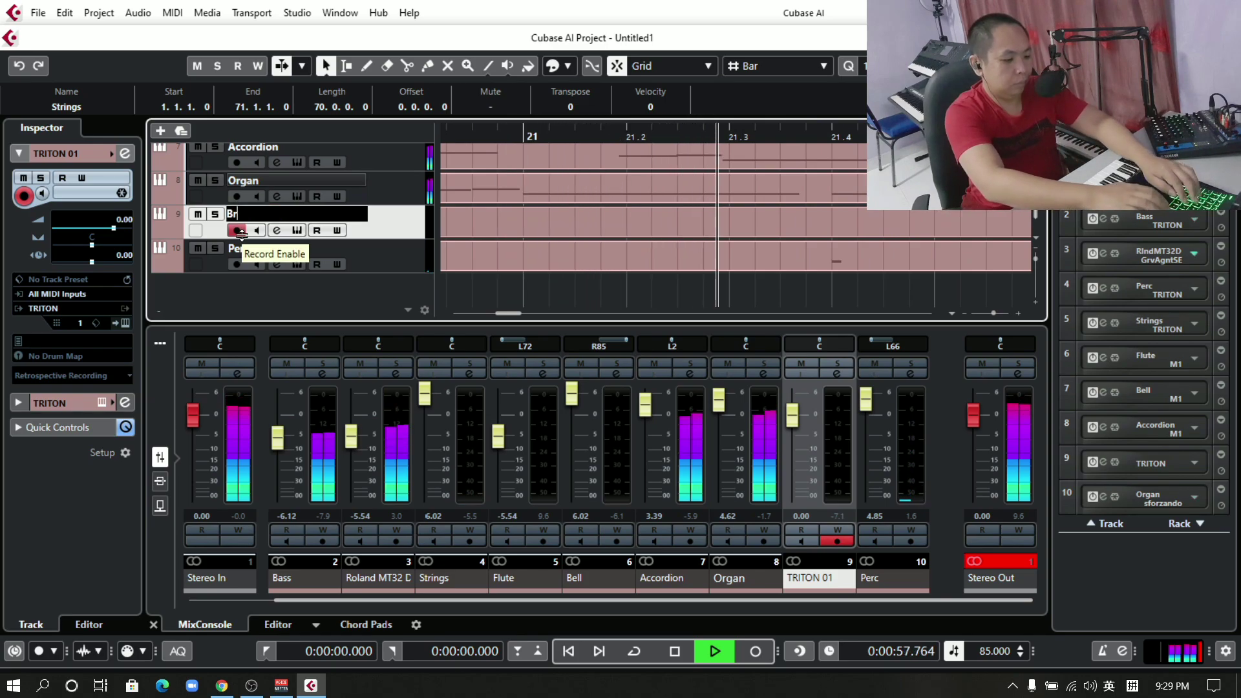
{"action": "type", "text": "Brass"}
{"action": "key", "text": "Return"}
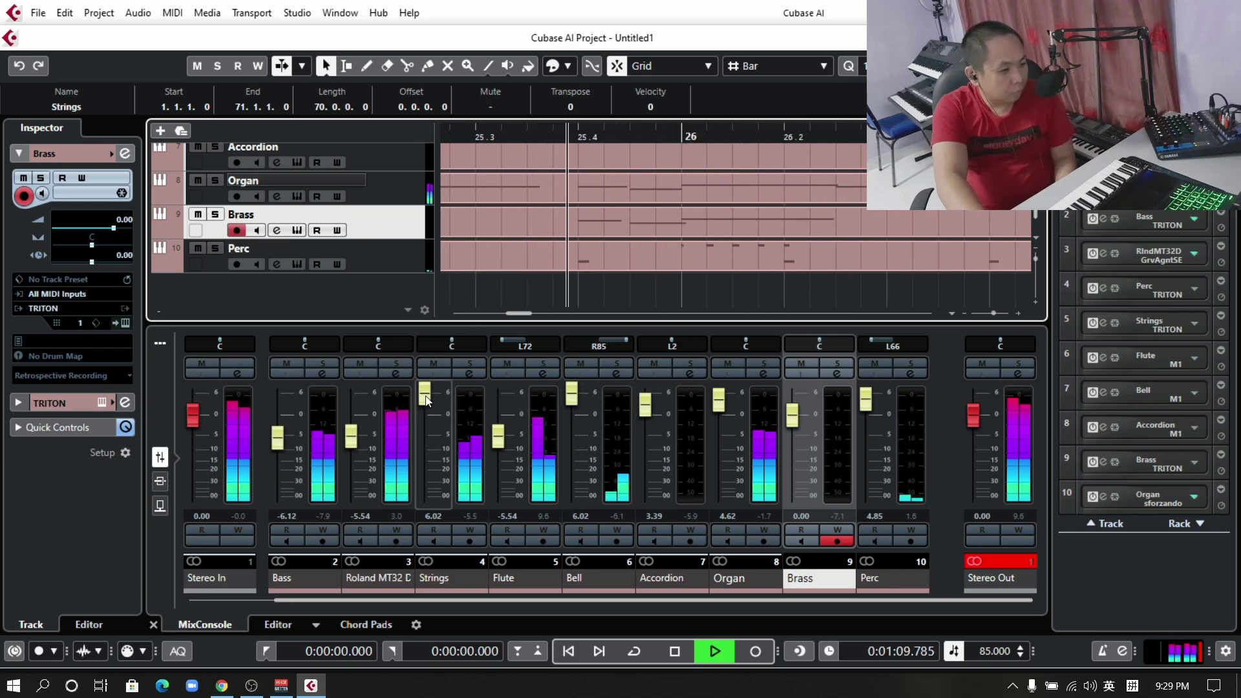
Rebalance the mix during playback by setting the Organ channel level to 4.85 and the Strings channel level to 4.99.
{"action": "left_click_drag", "start_coordinate": [432, 404], "coordinate": [439, 411]}
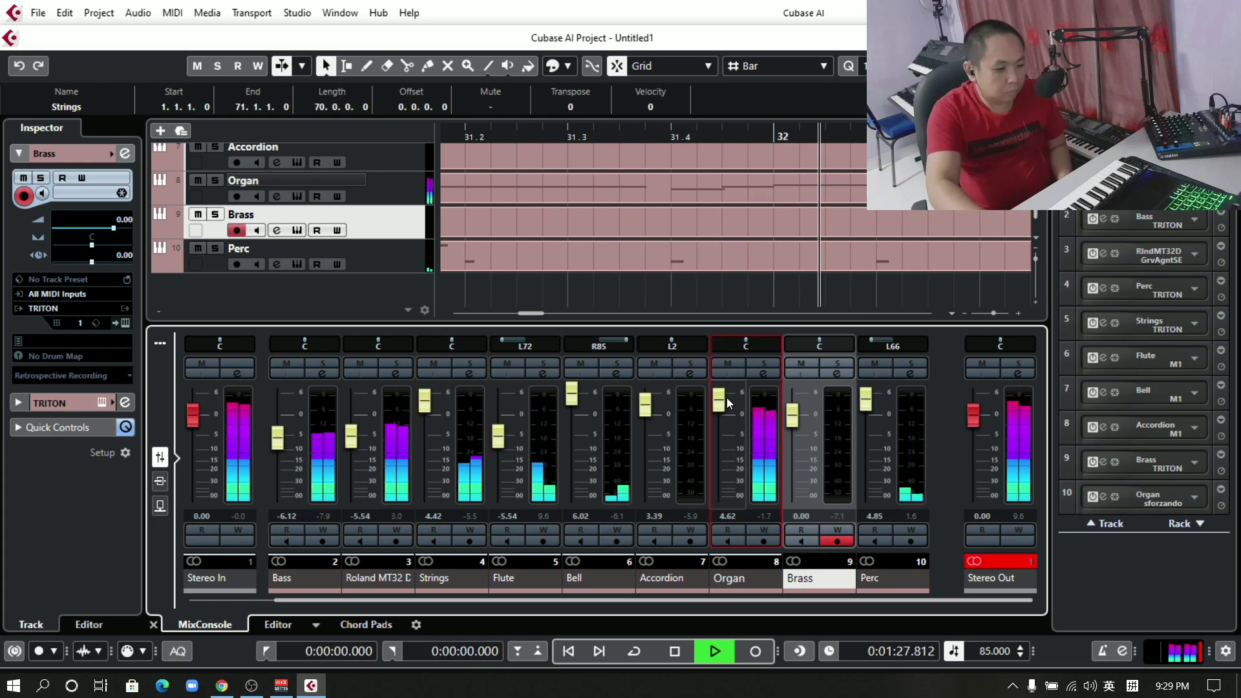
{"action": "scroll", "coordinate": [727, 398], "scroll_direction": "up", "scroll_amount": 1}
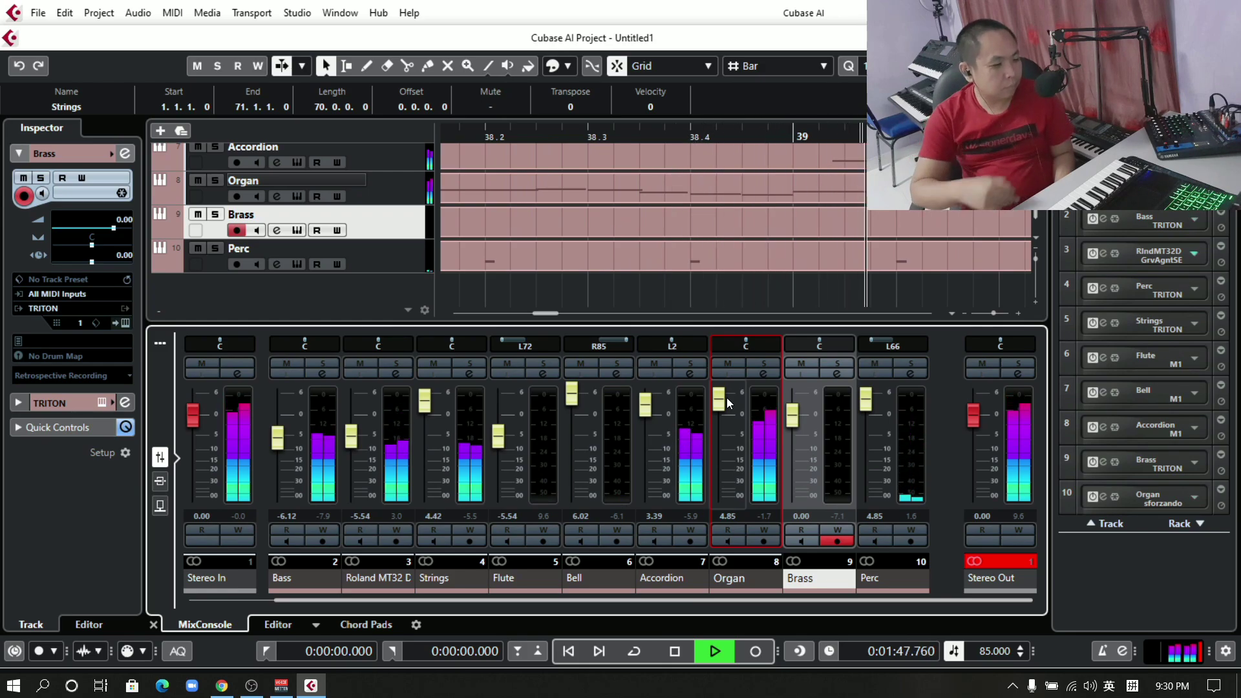
{"action": "scroll", "coordinate": [362, 253], "scroll_direction": "up", "scroll_amount": 4}
{"action": "scroll", "coordinate": [362, 254], "scroll_direction": "up", "scroll_amount": 1}
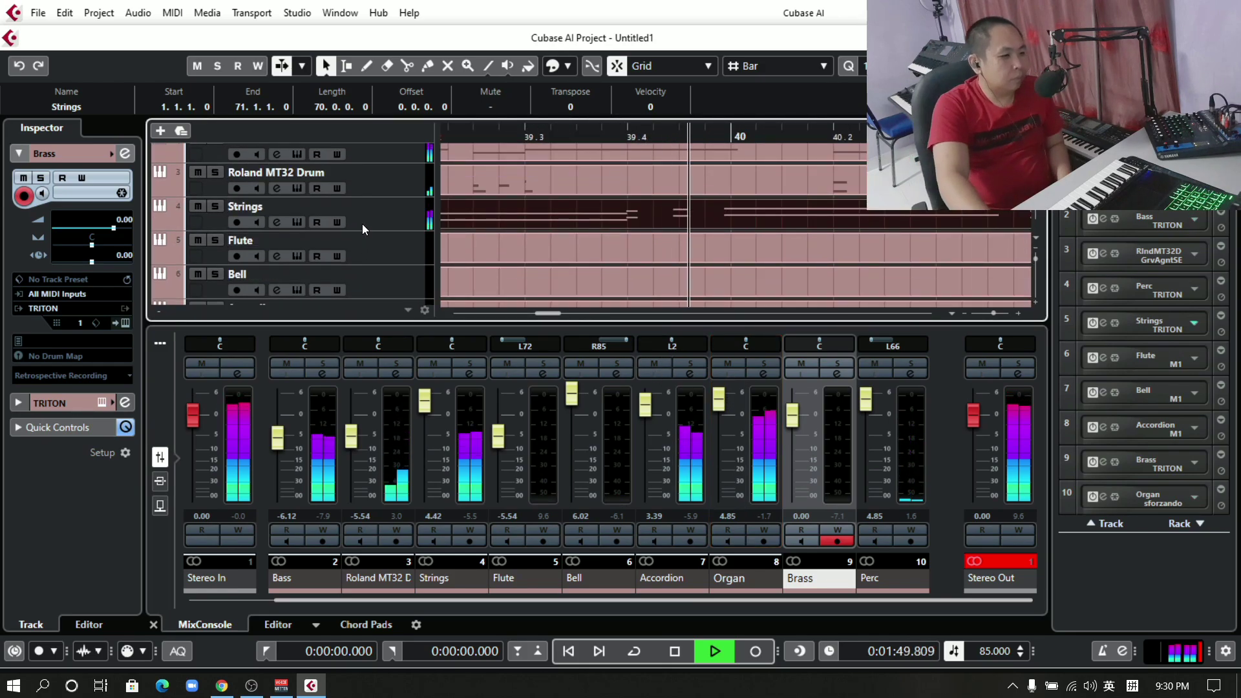
{"action": "left_click", "coordinate": [362, 216]}
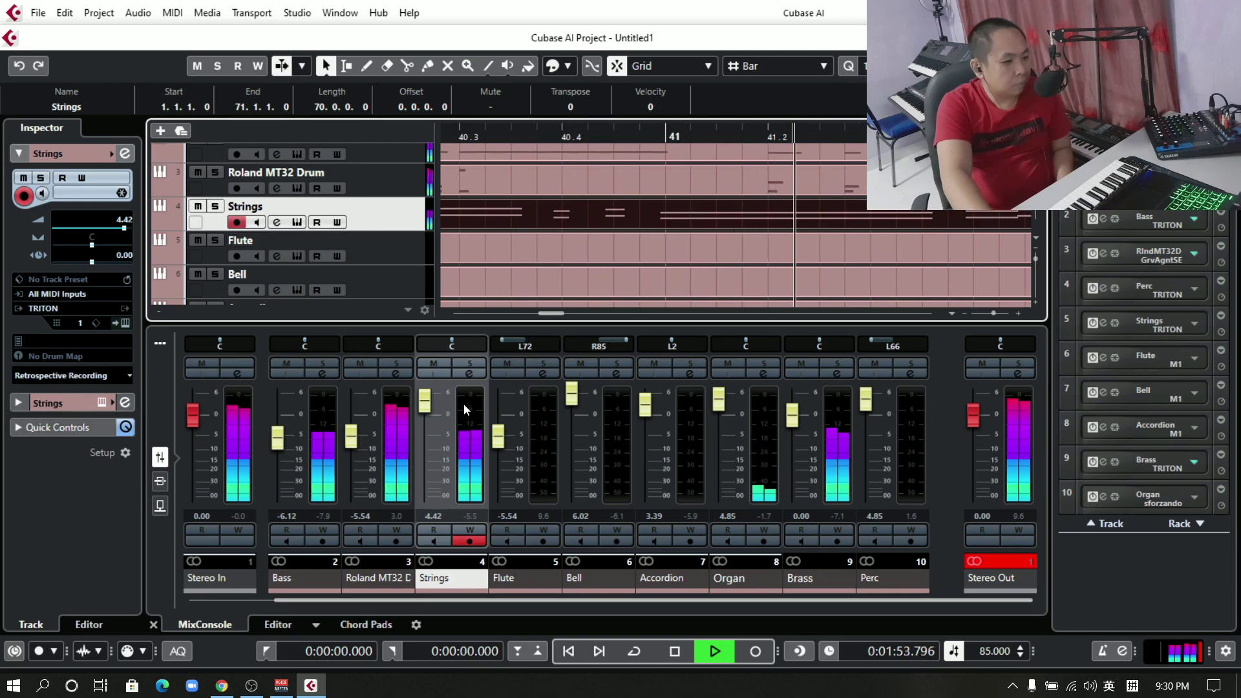
{"action": "left_click_drag", "start_coordinate": [433, 398], "coordinate": [441, 397]}
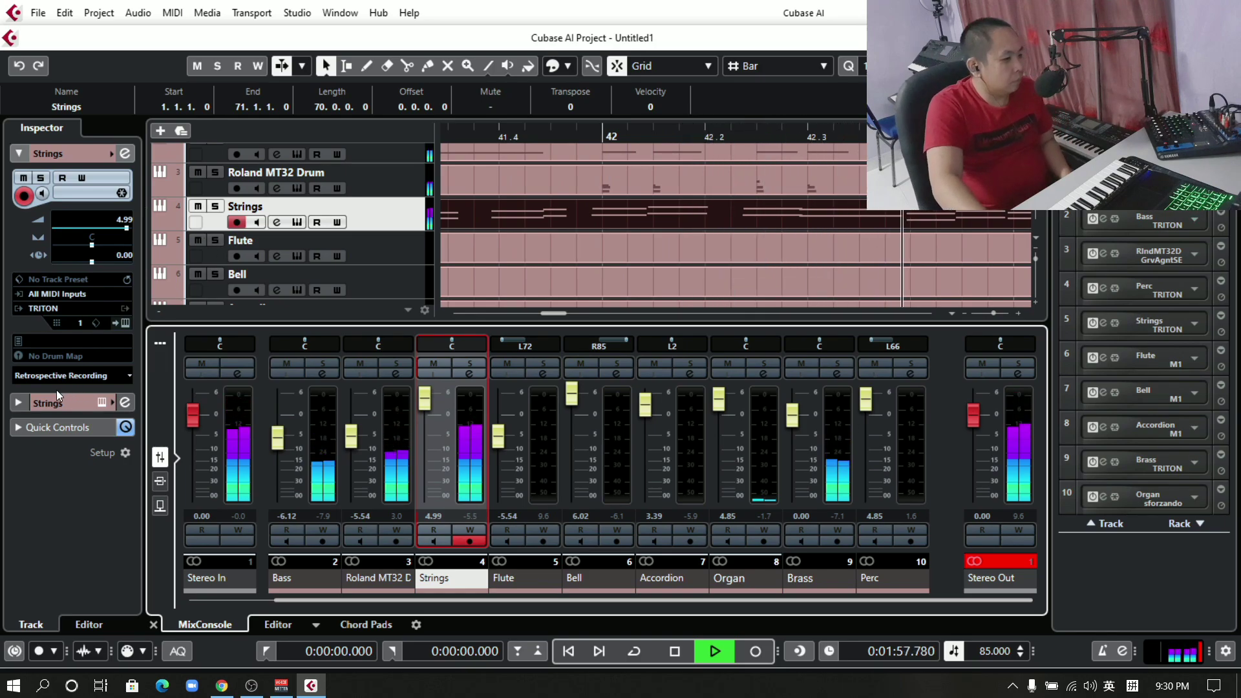
Cut the low end of the Strings channel with equalizer band 1 at -15.3 dB and 62.7 Hz.
{"action": "left_click", "coordinate": [25, 402]}
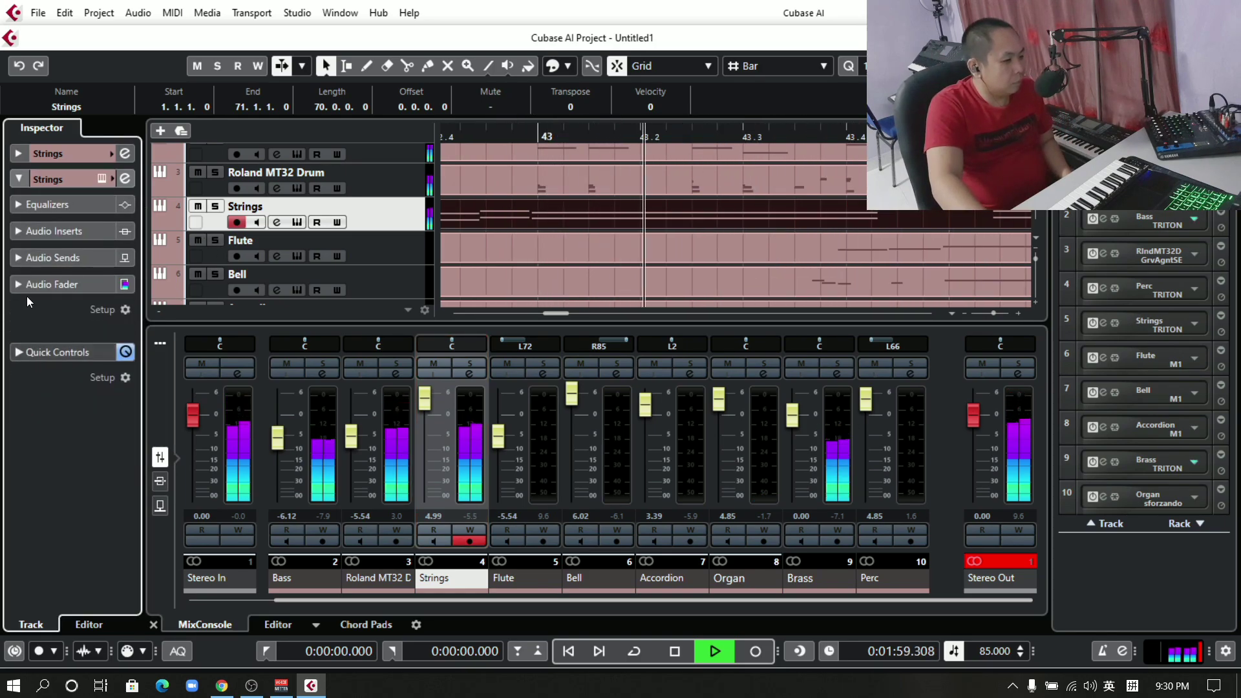
{"action": "left_click", "coordinate": [32, 204]}
{"action": "left_click_drag", "start_coordinate": [23, 257], "coordinate": [36, 273]}
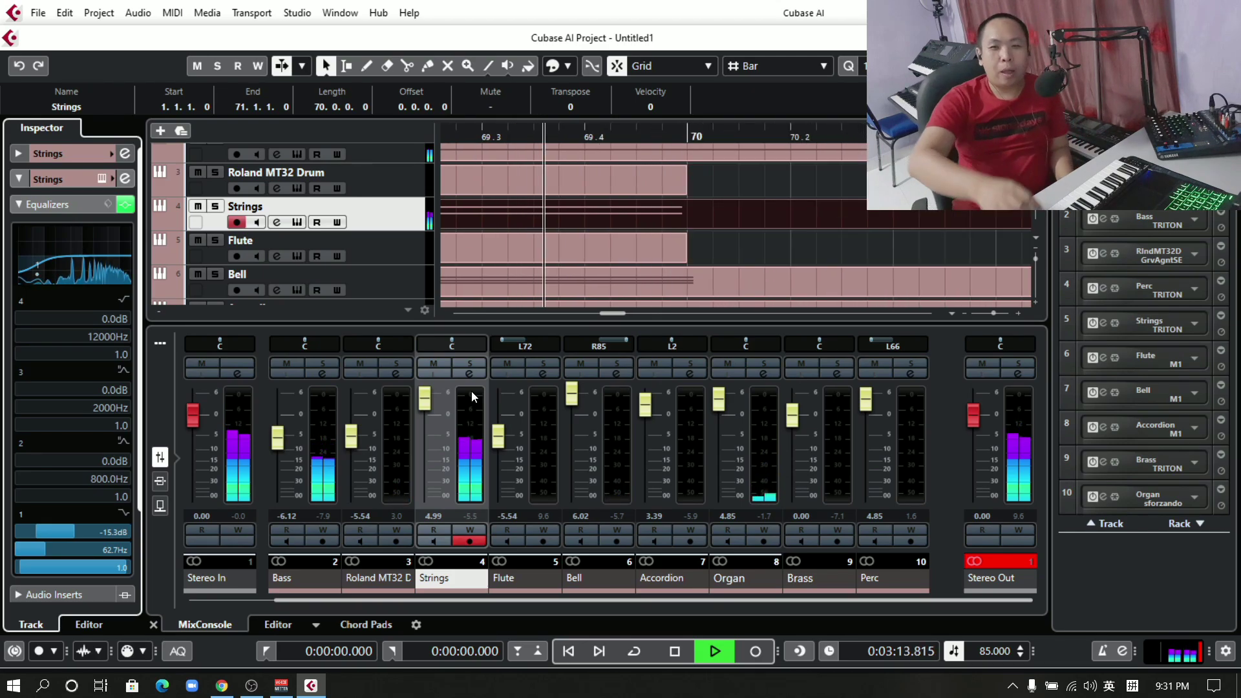
Stop playback after the song's final chord and return the playhead to the start of the project.
{"action": "left_click", "coordinate": [680, 655]}
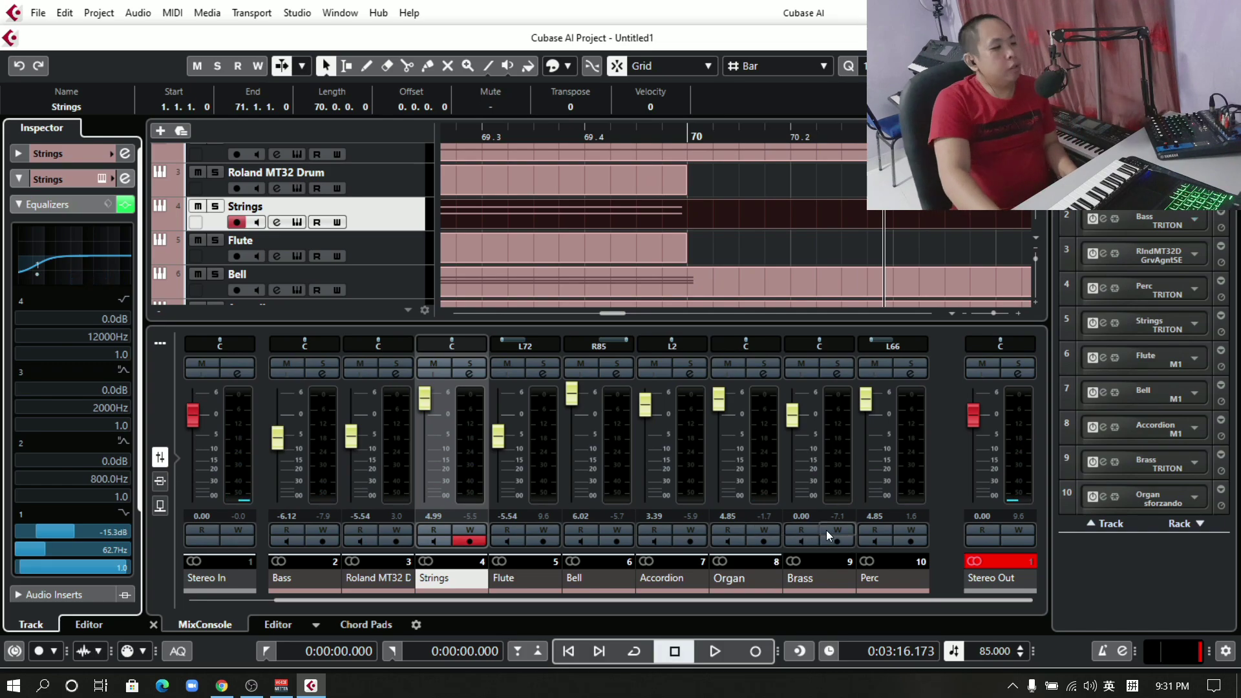
{"action": "left_click", "coordinate": [573, 653]}
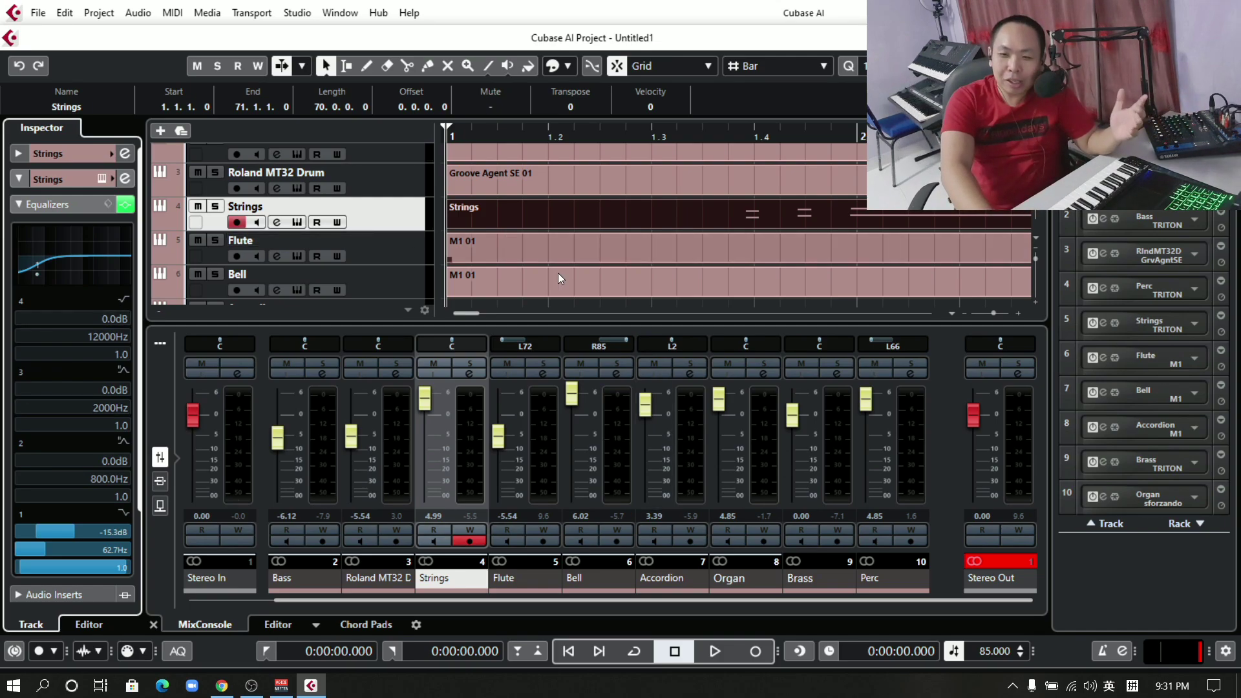
Select the first parts at bar 1 on the tracks from Chord down to Perc together.
{"action": "scroll", "coordinate": [839, 239], "scroll_direction": "up", "scroll_amount": 3}
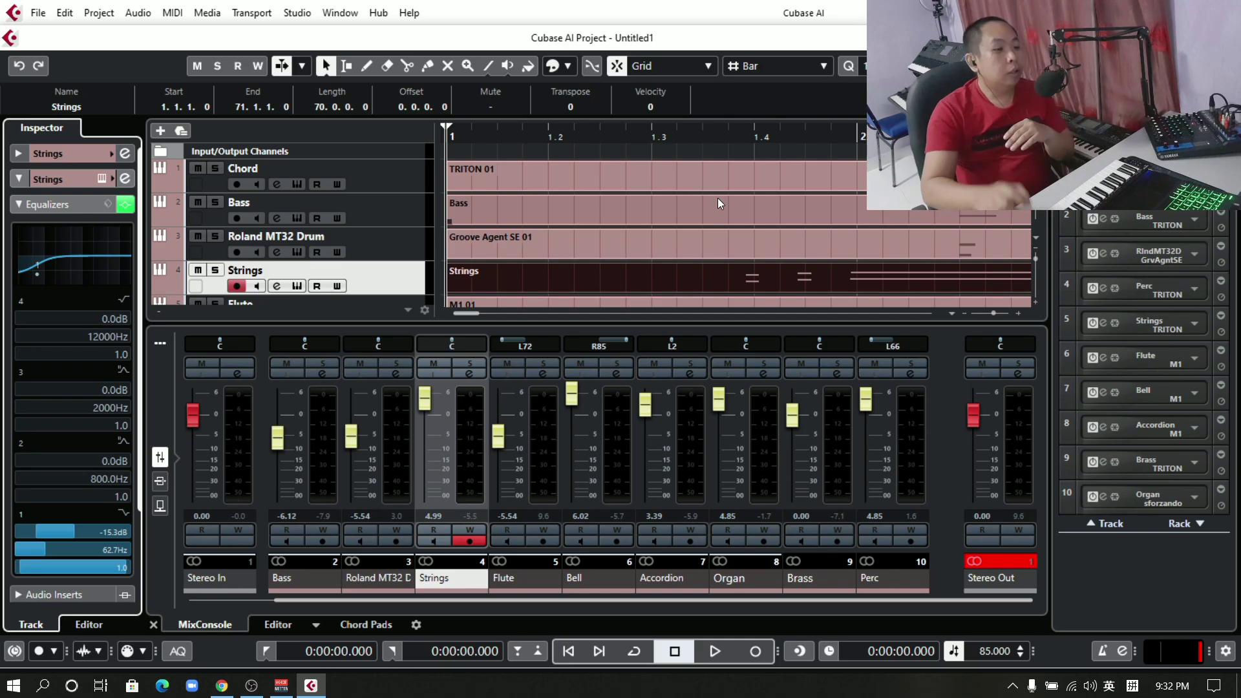
{"action": "left_click", "coordinate": [830, 185]}
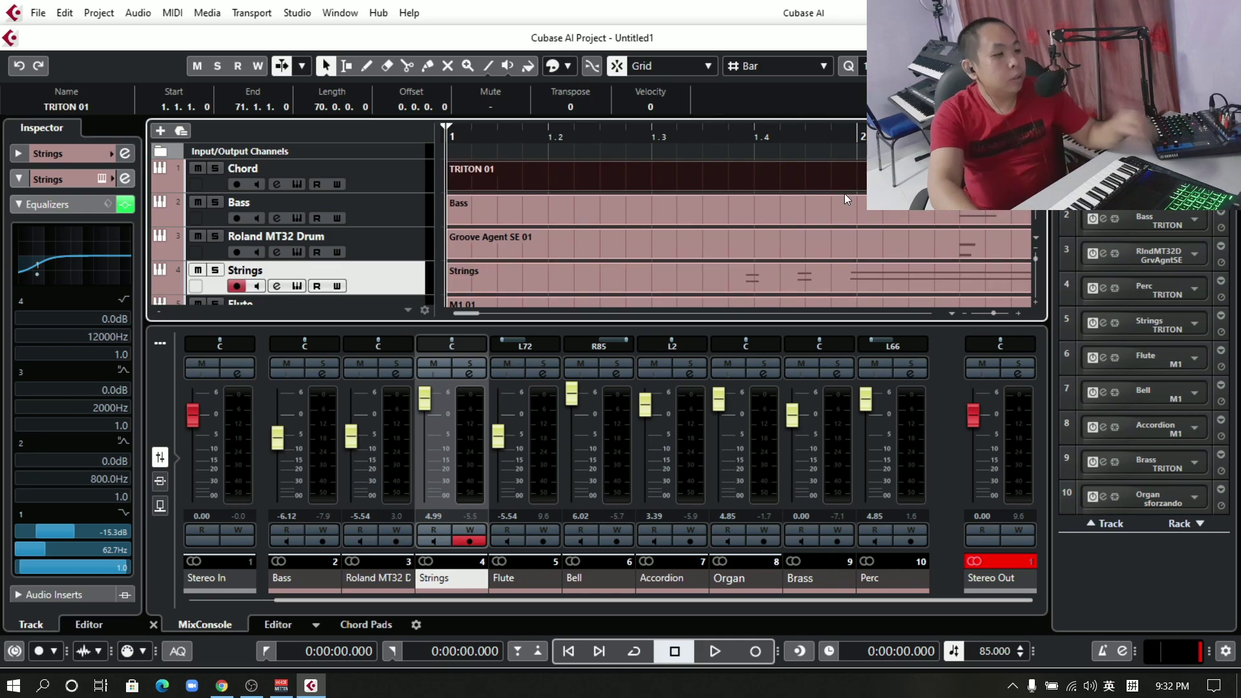
{"action": "left_click", "coordinate": [860, 199], "text": "shift"}
{"action": "left_click", "coordinate": [856, 246], "text": "shift"}
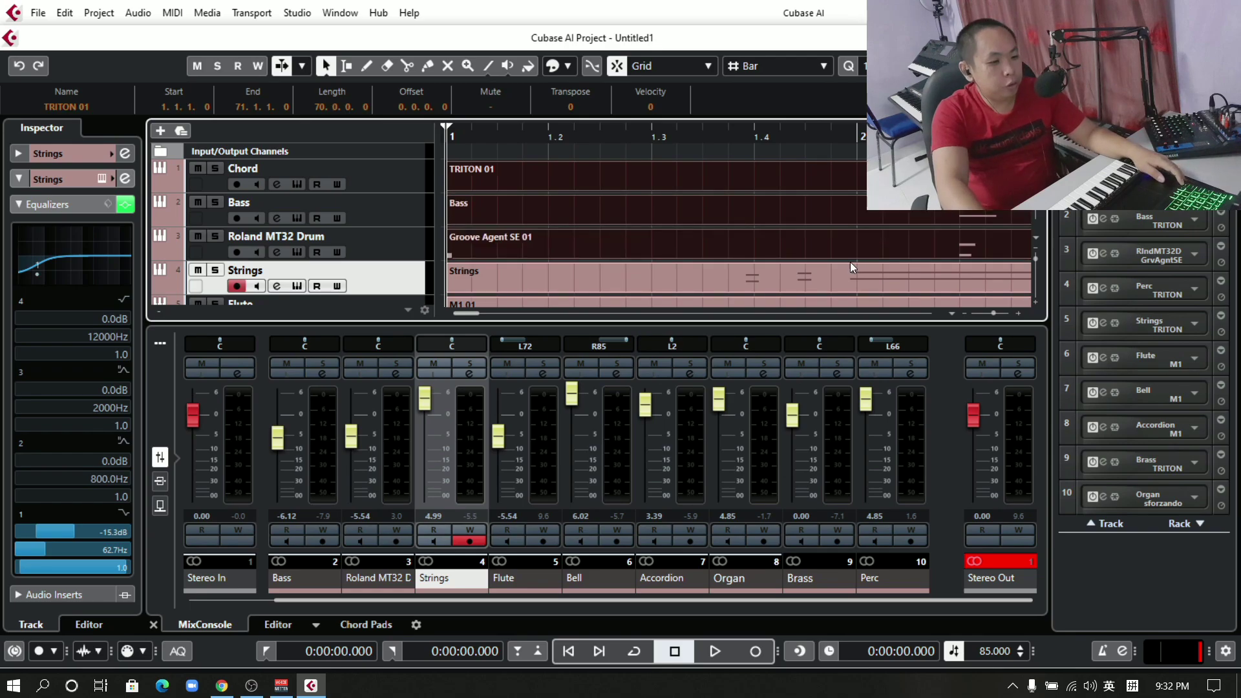
{"action": "left_click", "coordinate": [849, 265], "text": "shift"}
{"action": "scroll", "coordinate": [844, 270], "scroll_direction": "down", "scroll_amount": 1}
{"action": "left_click", "coordinate": [842, 273], "text": "shift"}
{"action": "scroll", "coordinate": [842, 273], "scroll_direction": "down", "scroll_amount": 1}
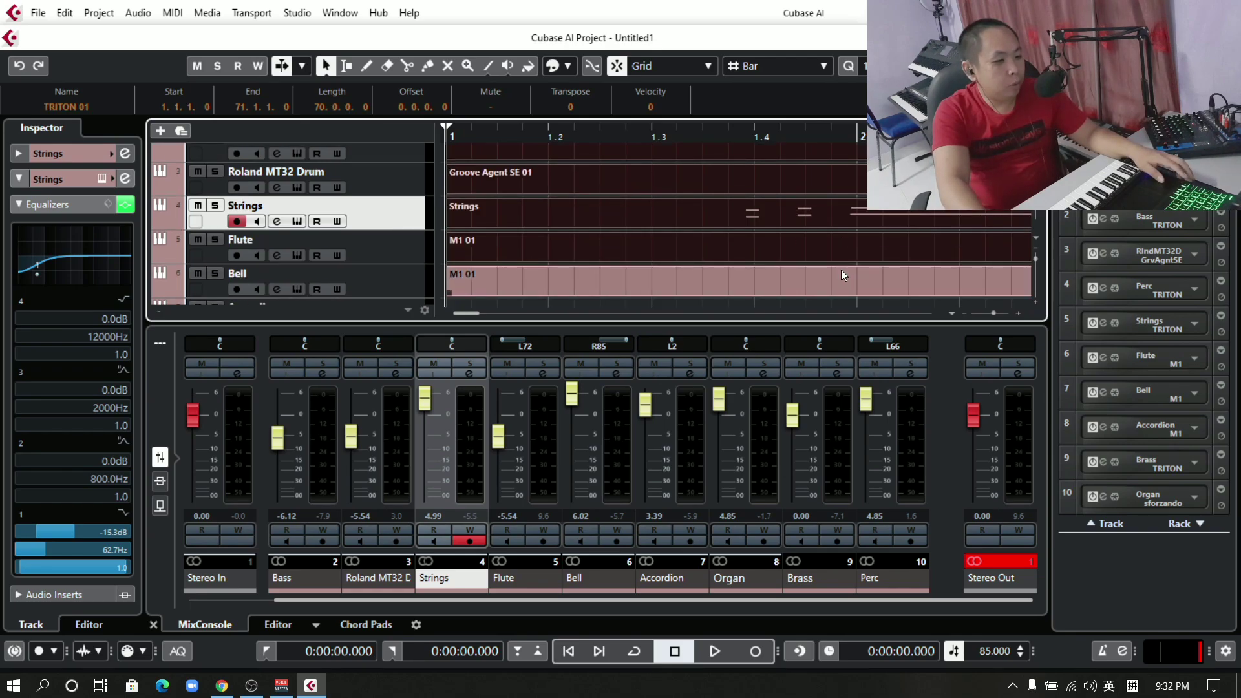
{"action": "left_click", "coordinate": [841, 274], "text": "shift"}
{"action": "scroll", "coordinate": [841, 275], "scroll_direction": "down", "scroll_amount": 1}
{"action": "scroll", "coordinate": [842, 276], "scroll_direction": "down", "scroll_amount": 1}
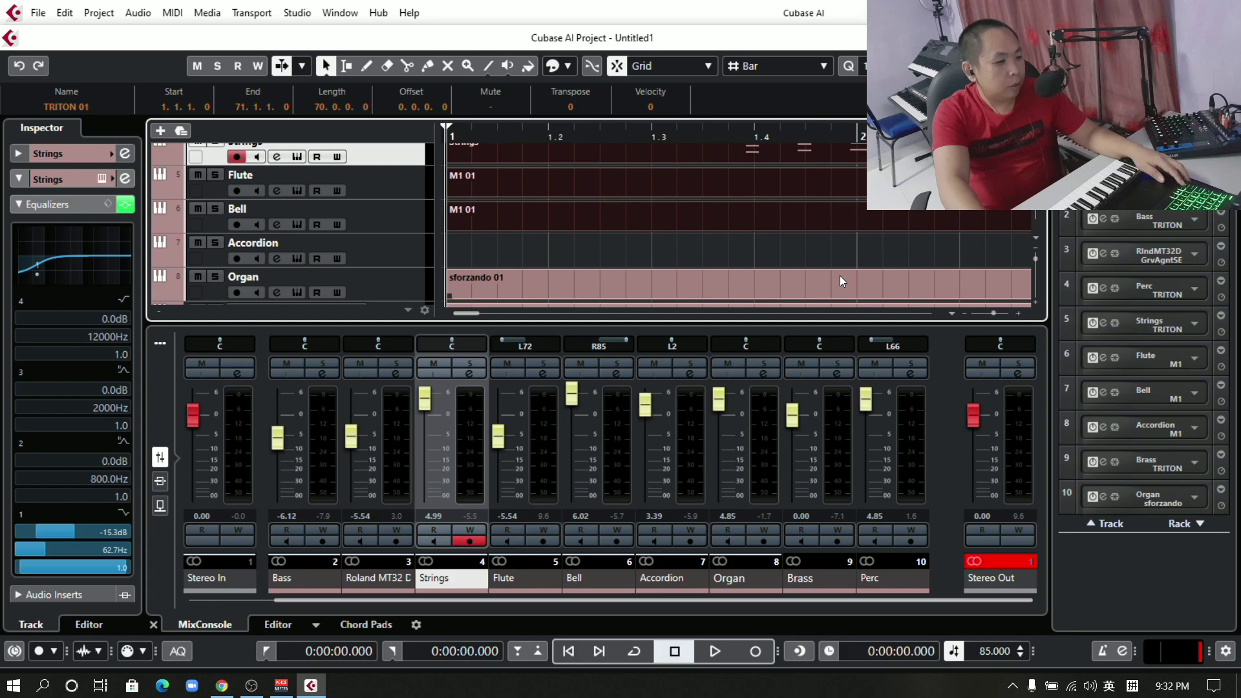
{"action": "left_click", "coordinate": [840, 275], "text": "shift"}
{"action": "scroll", "coordinate": [843, 247], "scroll_direction": "down", "scroll_amount": 2}
{"action": "left_click", "coordinate": [843, 248], "text": "shift"}
{"action": "left_click", "coordinate": [829, 277], "text": "shift"}
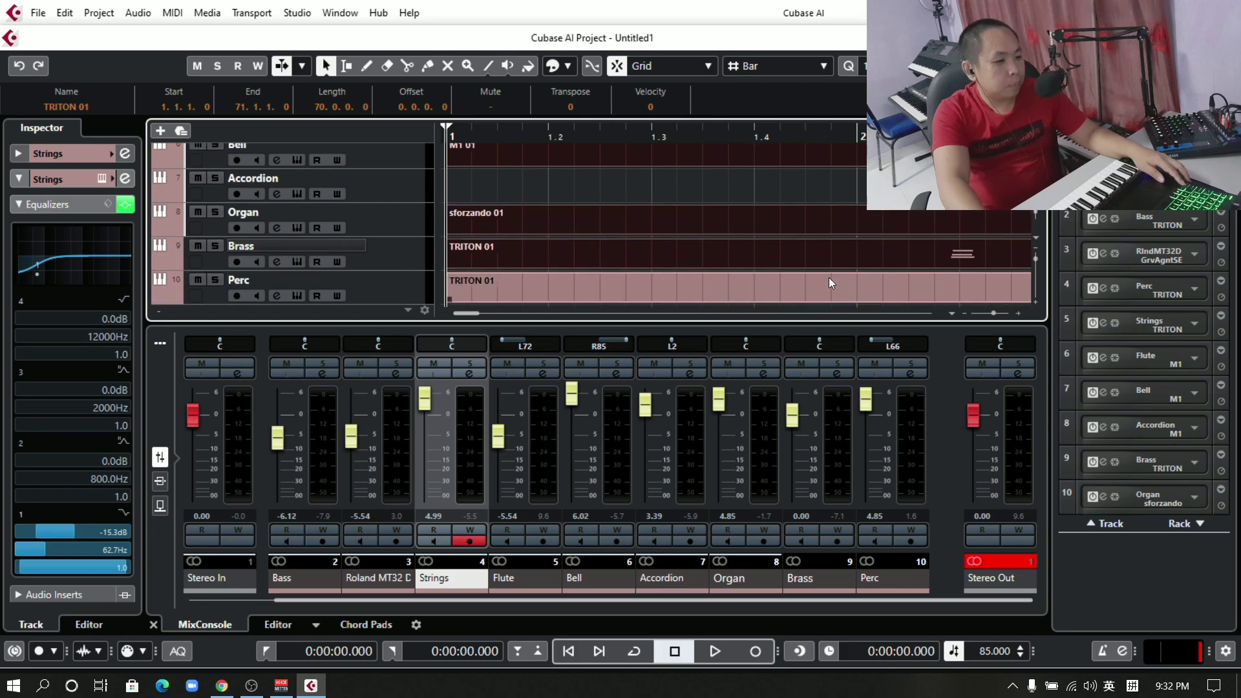
{"action": "scroll", "coordinate": [828, 278], "scroll_direction": "down", "scroll_amount": 1}
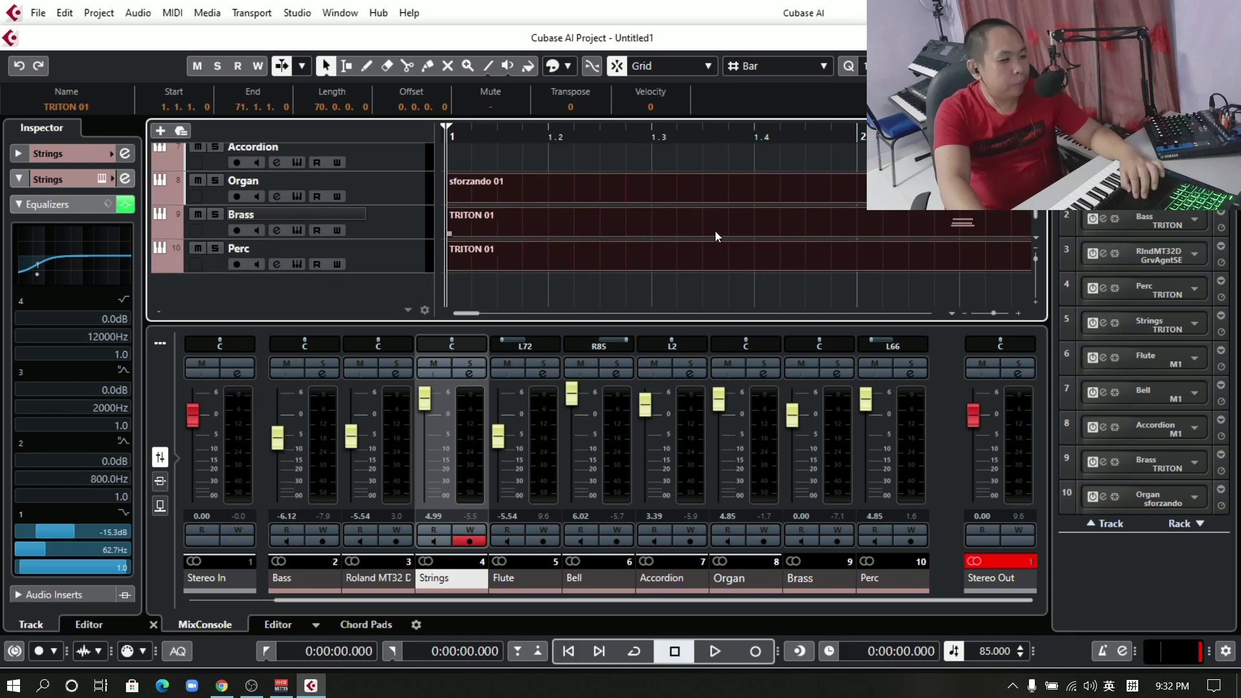
Add the remaining parts further along the timeline to the selection, including the Brass part at bar 8 and the Accordion part at bar 21.
{"action": "scroll", "coordinate": [972, 223], "scroll_direction": "right", "scroll_amount": 8}
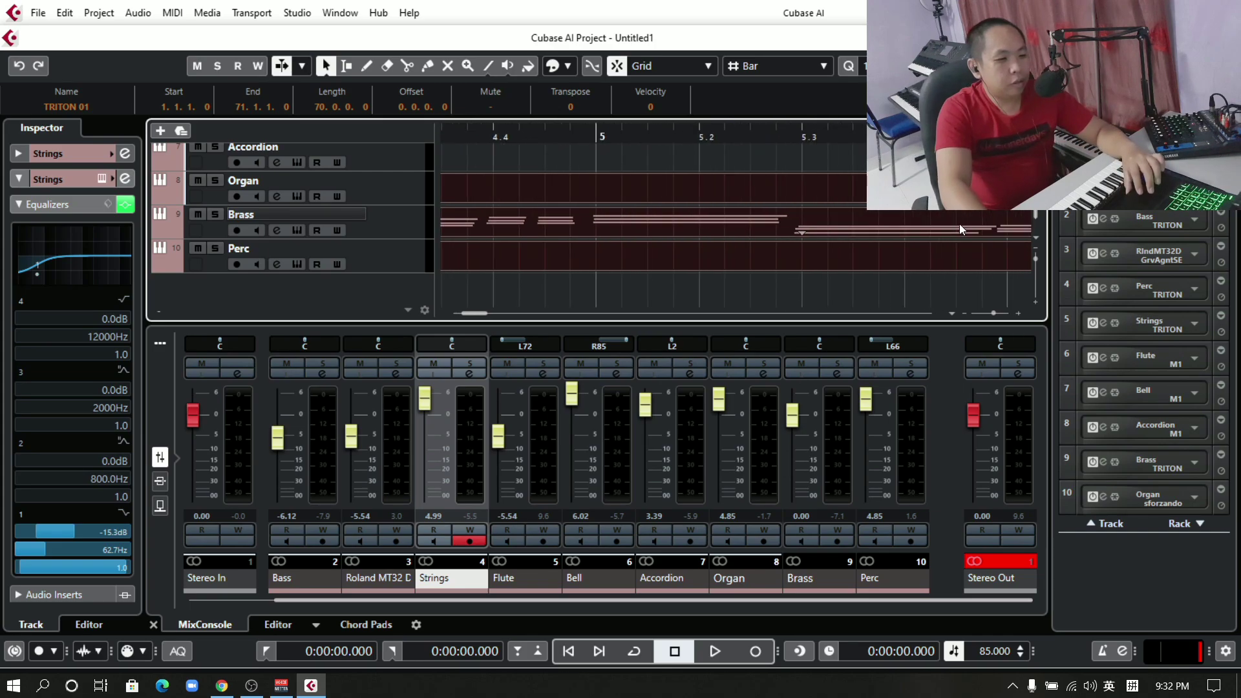
{"action": "scroll", "coordinate": [956, 242], "scroll_direction": "up", "scroll_amount": 7}
{"action": "scroll", "coordinate": [957, 242], "scroll_direction": "down", "scroll_amount": 5}
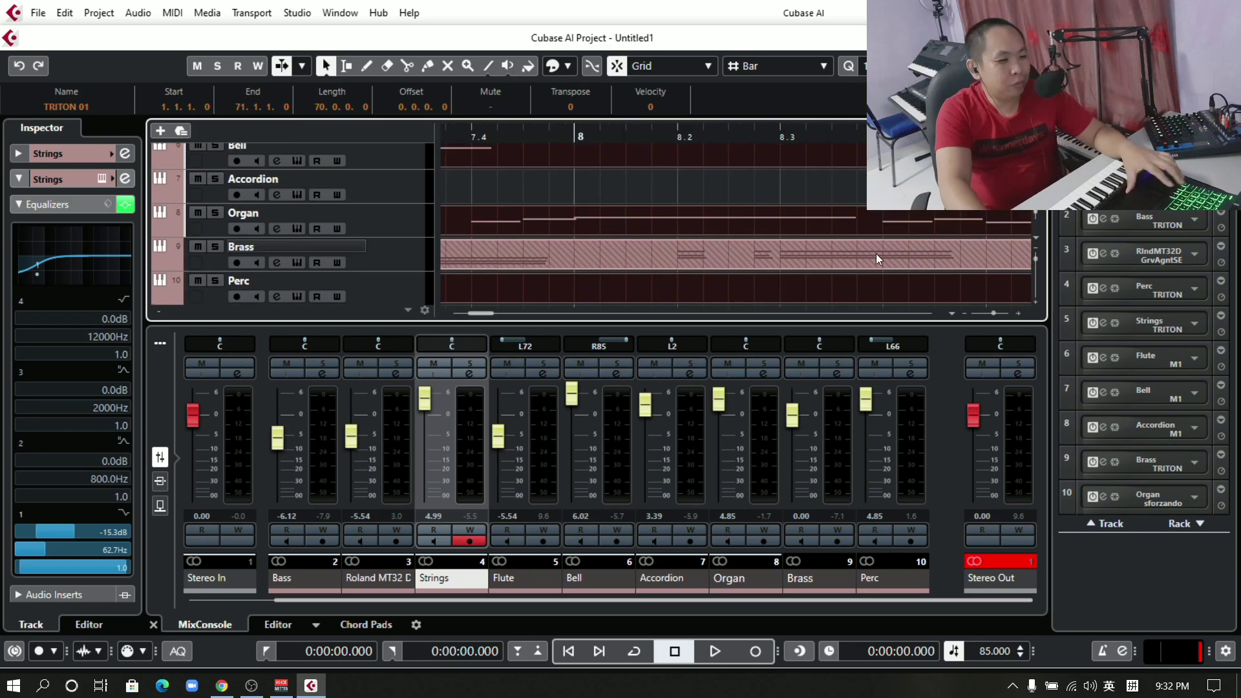
{"action": "scroll", "coordinate": [879, 258], "scroll_direction": "up", "scroll_amount": 6}
{"action": "scroll", "coordinate": [881, 258], "scroll_direction": "down", "scroll_amount": 6}
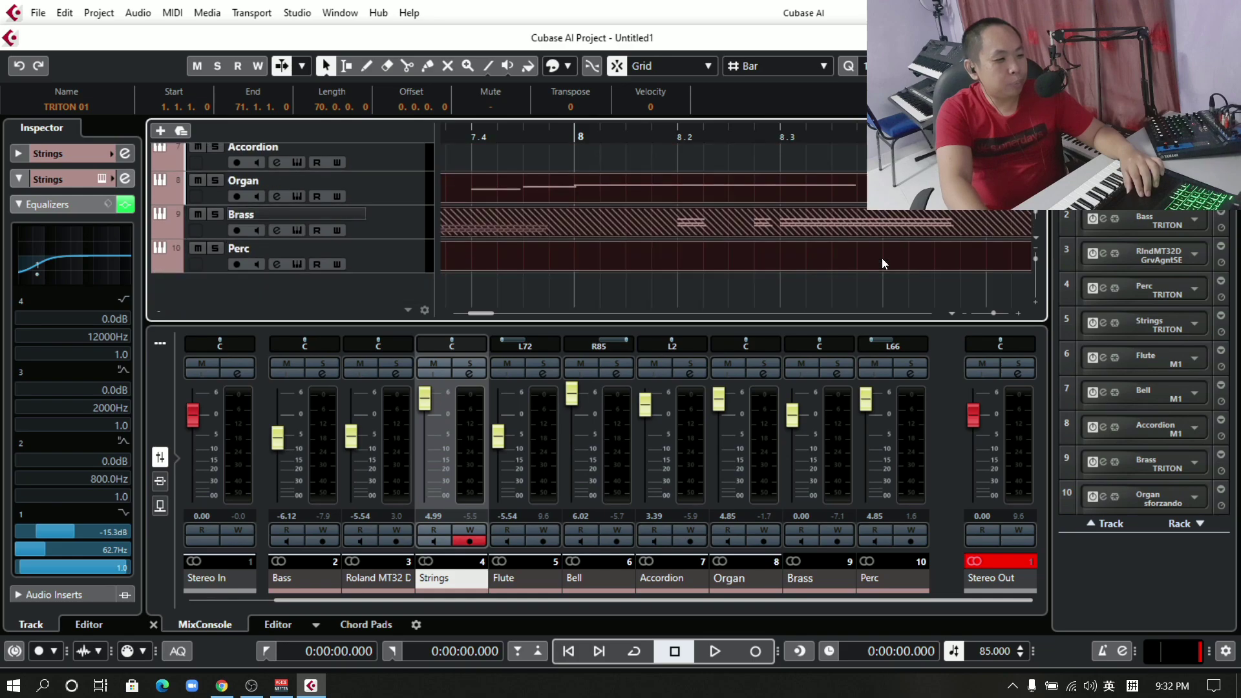
{"action": "scroll", "coordinate": [882, 258], "scroll_direction": "up", "scroll_amount": 6}
{"action": "scroll", "coordinate": [881, 258], "scroll_direction": "down", "scroll_amount": 2}
{"action": "scroll", "coordinate": [882, 258], "scroll_direction": "down", "scroll_amount": 2}
{"action": "scroll", "coordinate": [881, 257], "scroll_direction": "right", "scroll_amount": 8}
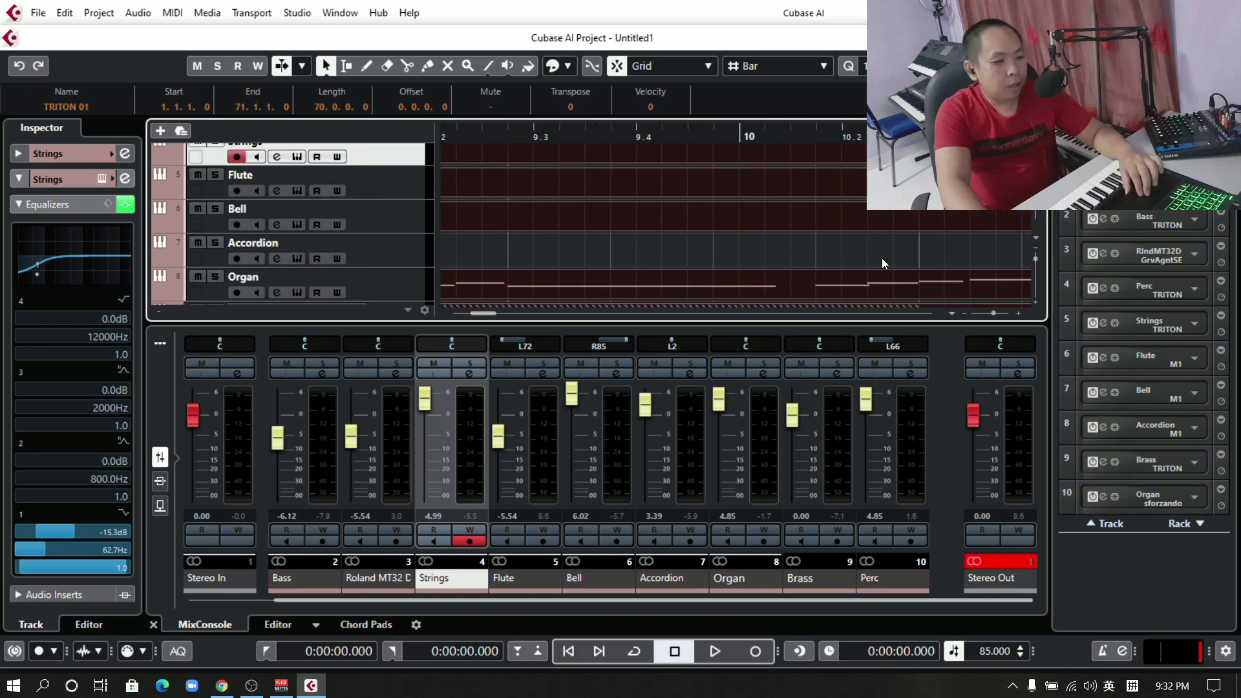
{"action": "scroll", "coordinate": [882, 258], "scroll_direction": "right", "scroll_amount": 5}
{"action": "scroll", "coordinate": [882, 257], "scroll_direction": "down", "scroll_amount": 3}
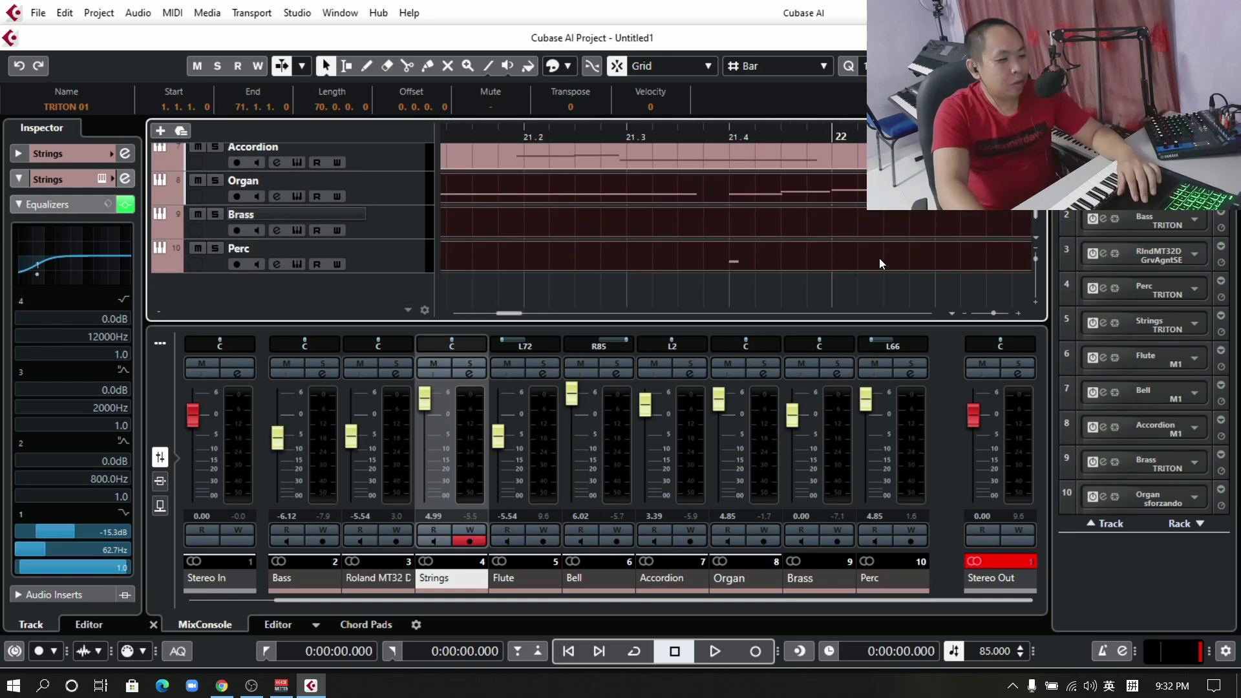
{"action": "scroll", "coordinate": [841, 161], "scroll_direction": "right", "scroll_amount": 19}
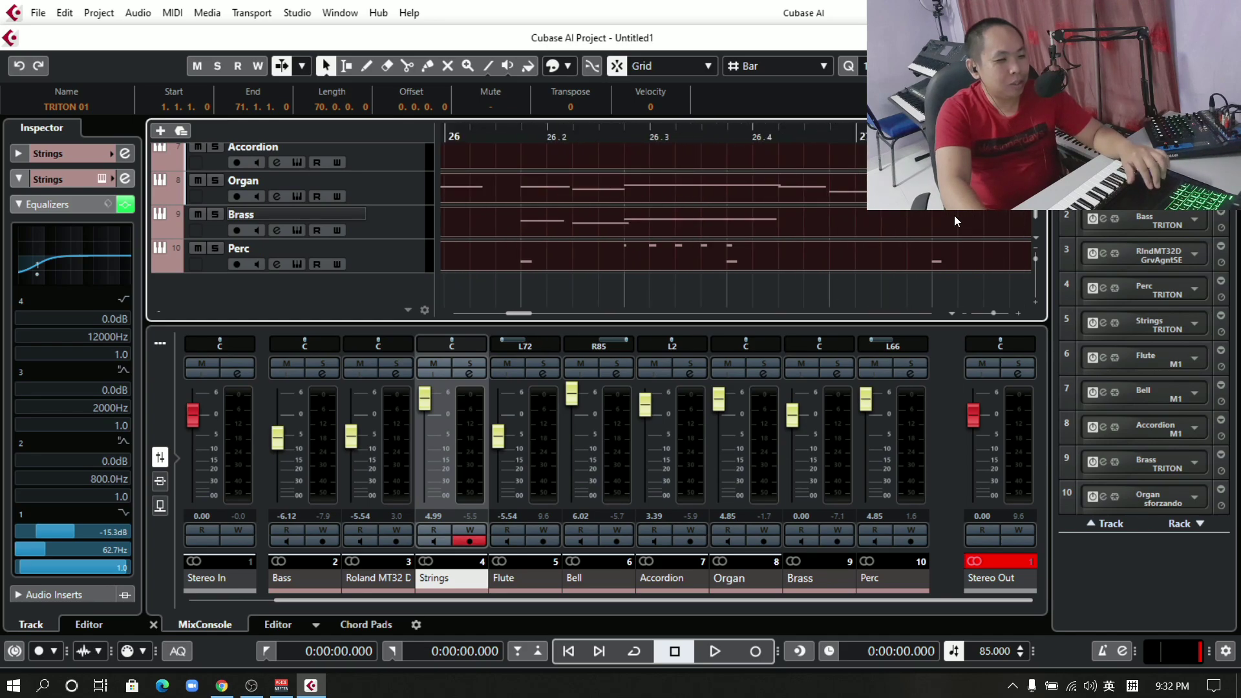
{"action": "scroll", "coordinate": [954, 220], "scroll_direction": "right", "scroll_amount": 20}
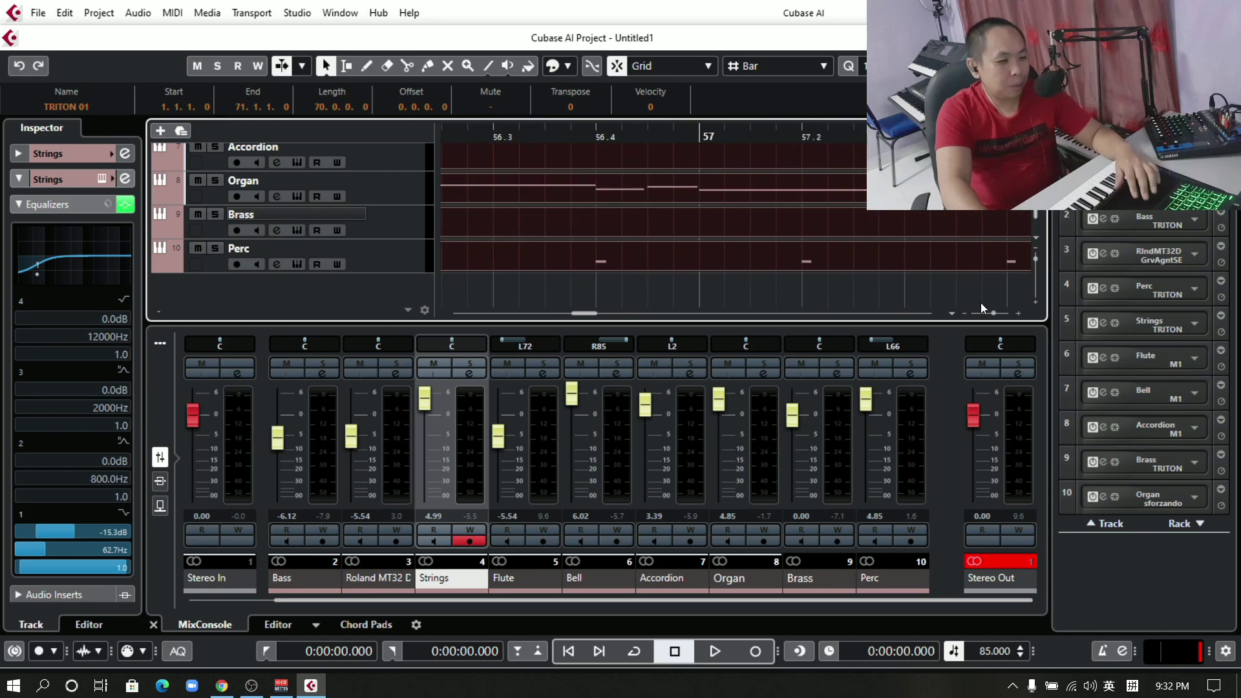
{"action": "scroll", "coordinate": [983, 307], "scroll_direction": "right", "scroll_amount": 4}
{"action": "scroll", "coordinate": [893, 346], "scroll_direction": "down", "scroll_amount": 4}
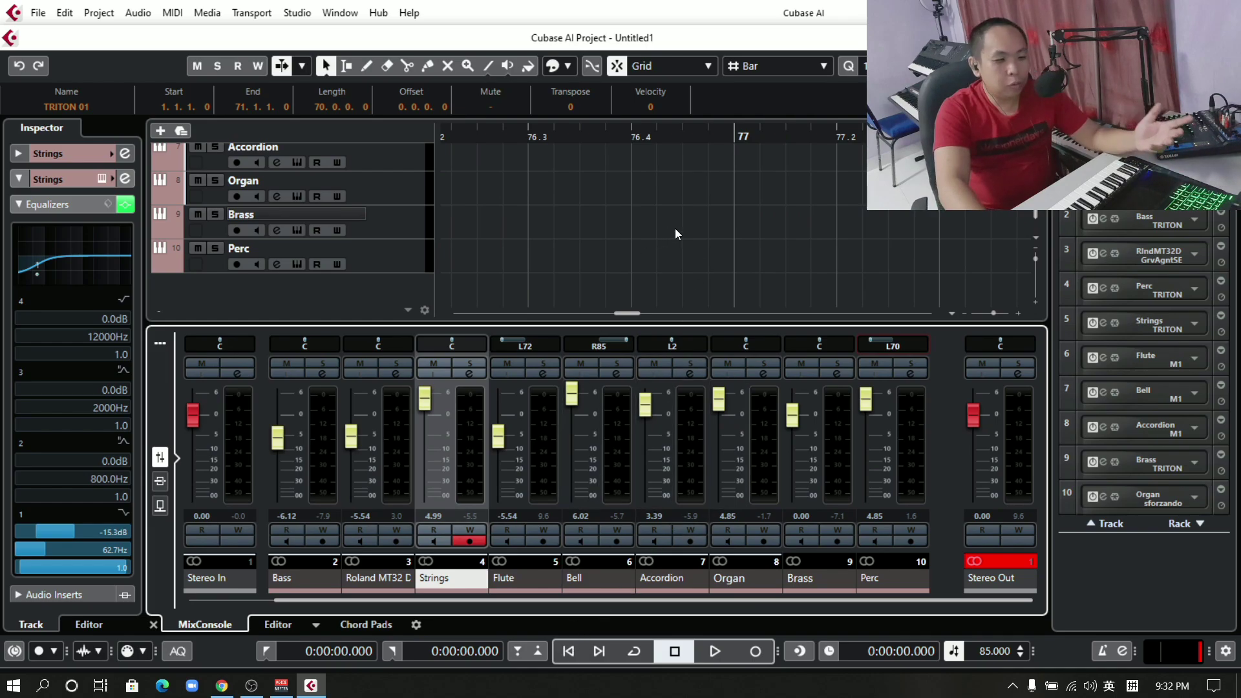
Set the left locator to the project cursor position at the start of bar 1.
{"action": "scroll", "coordinate": [675, 228], "scroll_direction": "up", "scroll_amount": 5}
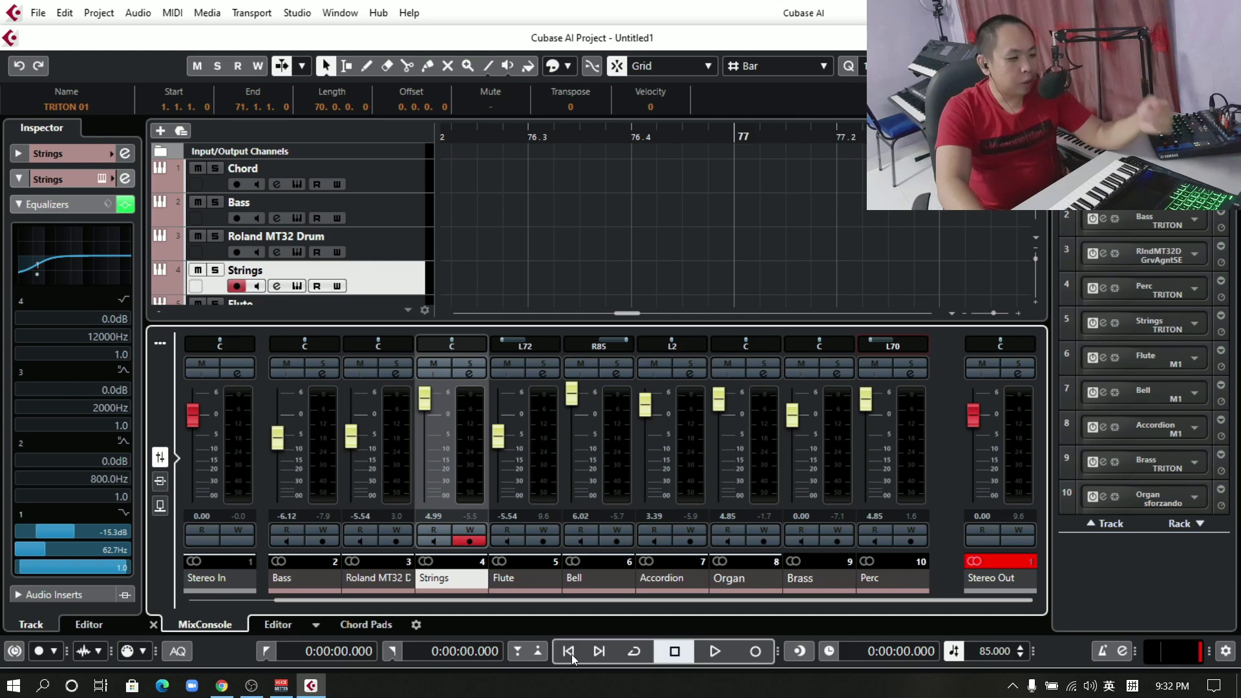
{"action": "scroll", "coordinate": [770, 212], "scroll_direction": "left", "scroll_amount": 2}
{"action": "scroll", "coordinate": [766, 212], "scroll_direction": "left", "scroll_amount": 10}
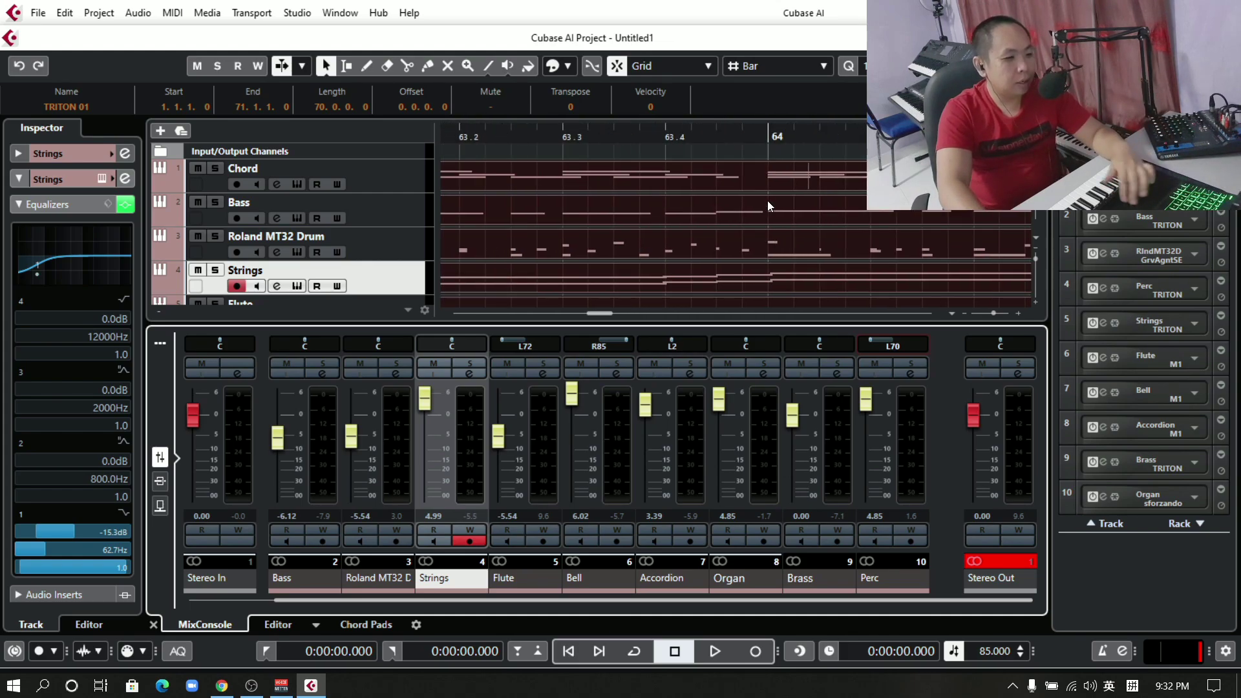
{"action": "scroll", "coordinate": [736, 219], "scroll_direction": "left", "scroll_amount": 10}
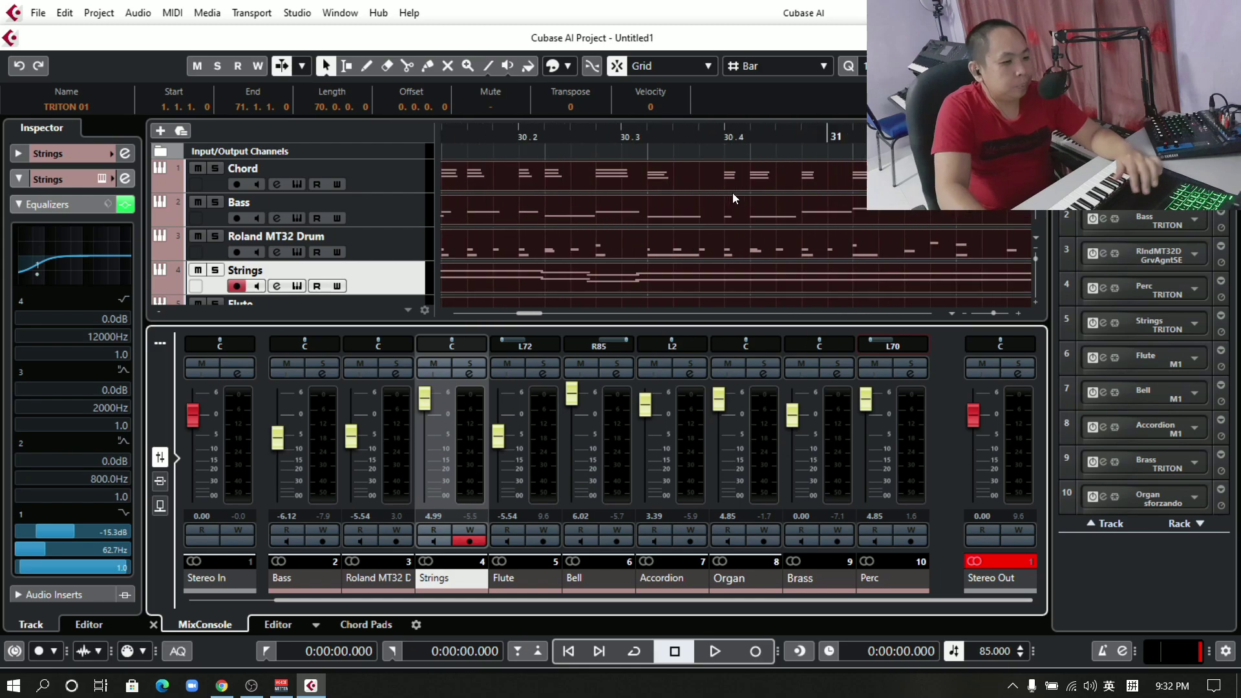
{"action": "scroll", "coordinate": [731, 192], "scroll_direction": "left", "scroll_amount": 5}
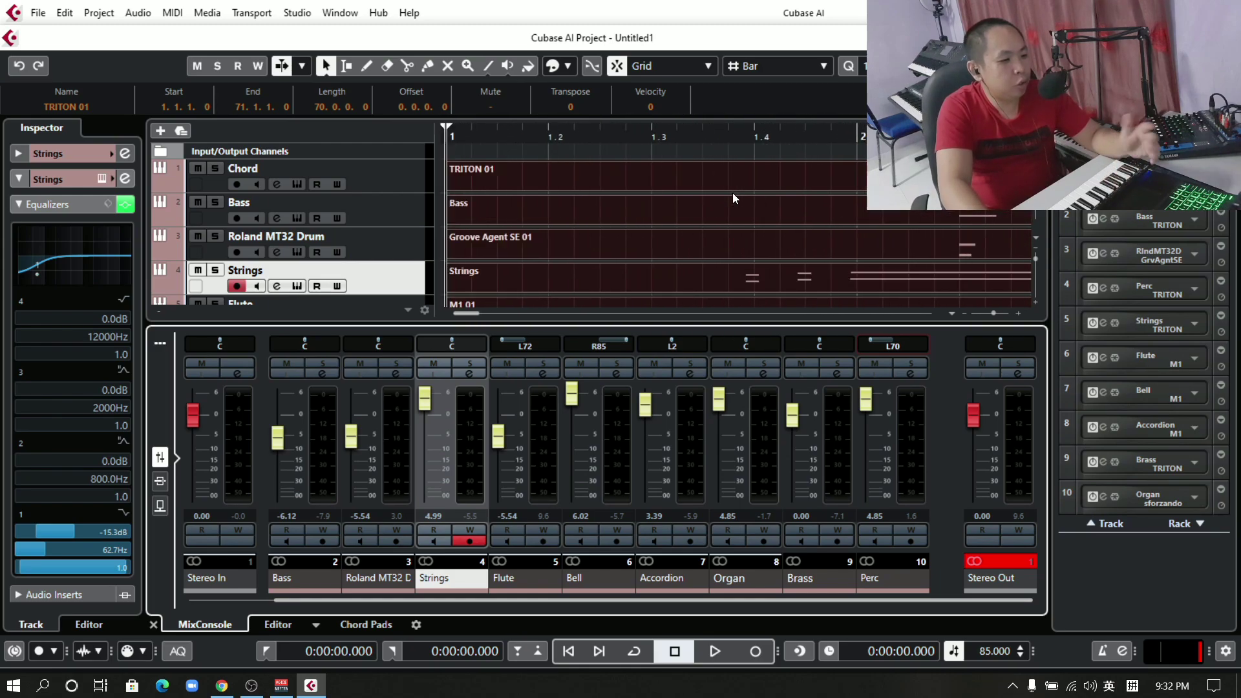
{"action": "right_click", "coordinate": [456, 135]}
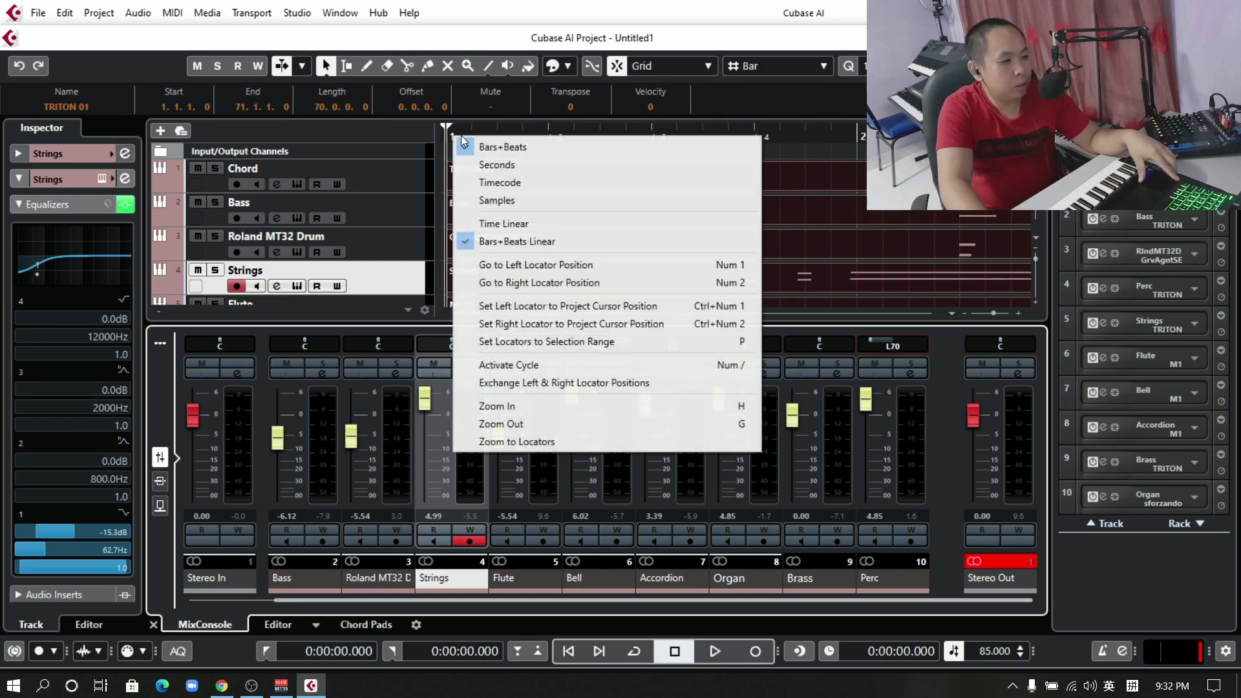
{"action": "left_click", "coordinate": [588, 309]}
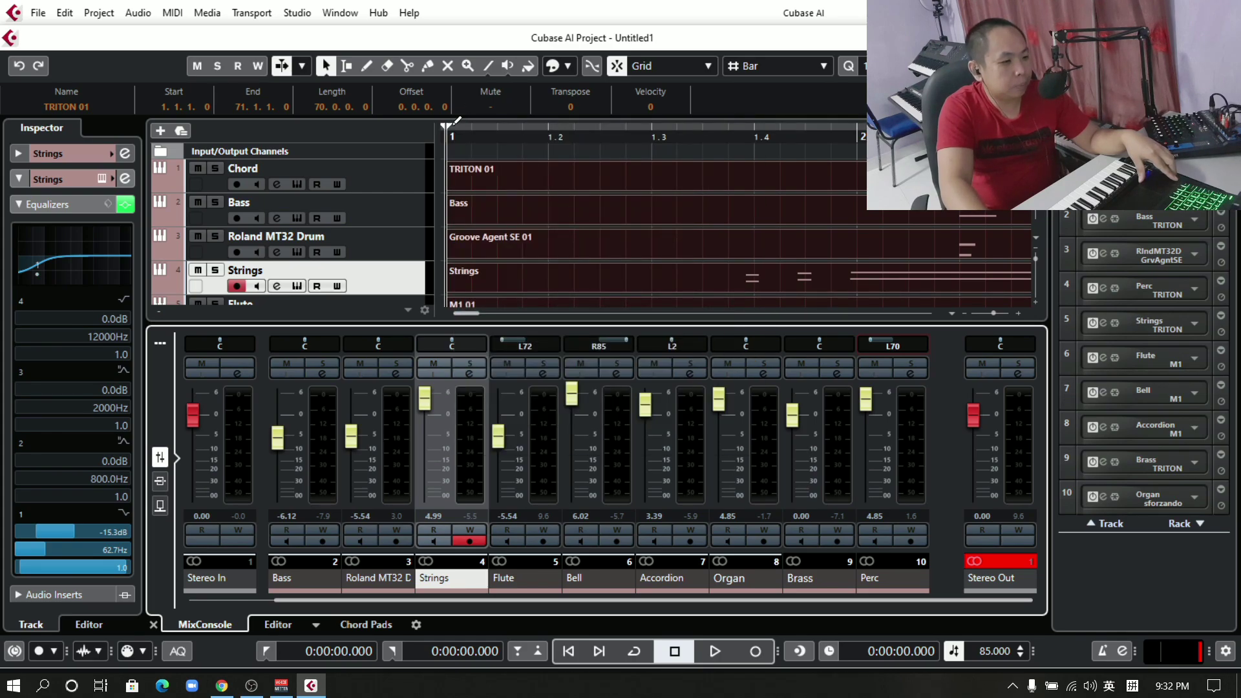
{"action": "left_click", "coordinate": [476, 124]}
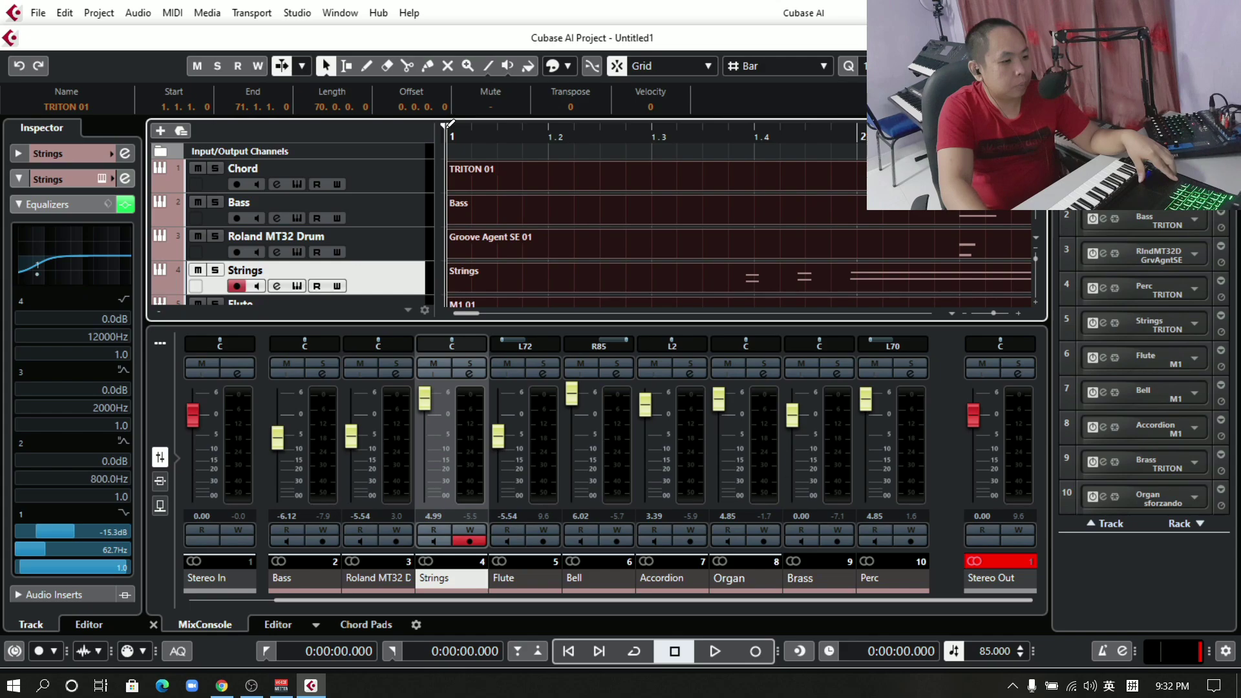
{"action": "right_click", "coordinate": [452, 125]}
{"action": "left_click", "coordinate": [463, 136]}
{"action": "right_click", "coordinate": [468, 129]}
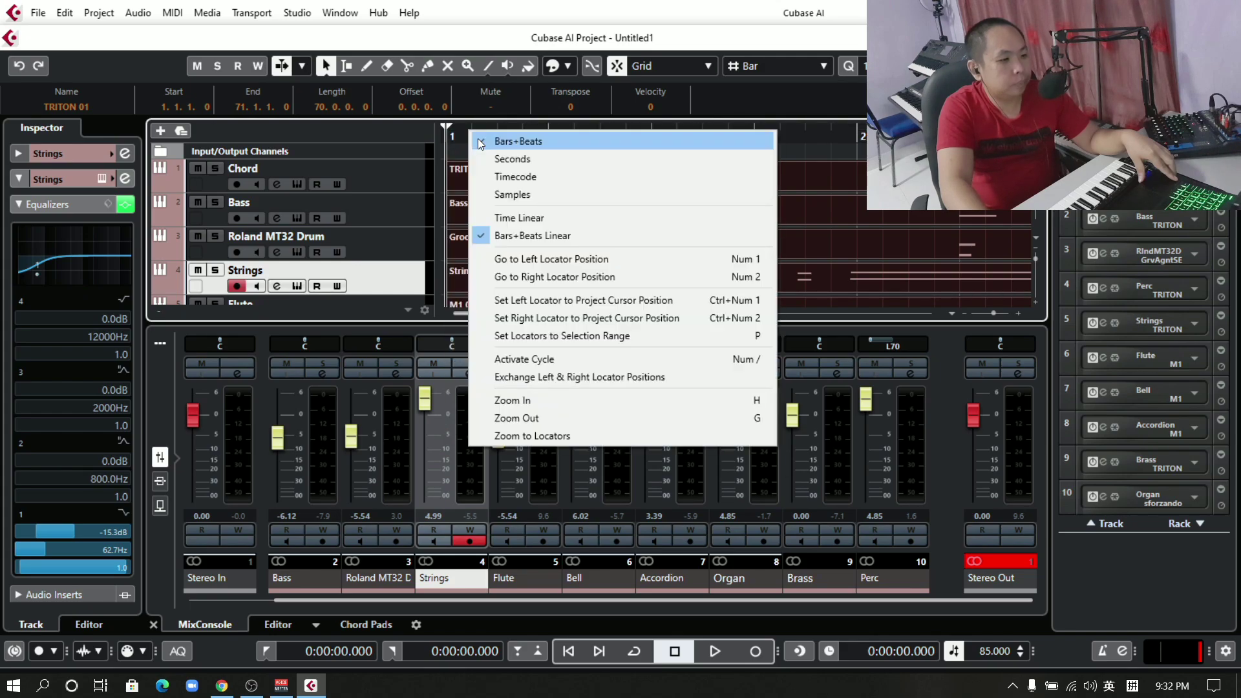
{"action": "left_click", "coordinate": [504, 299]}
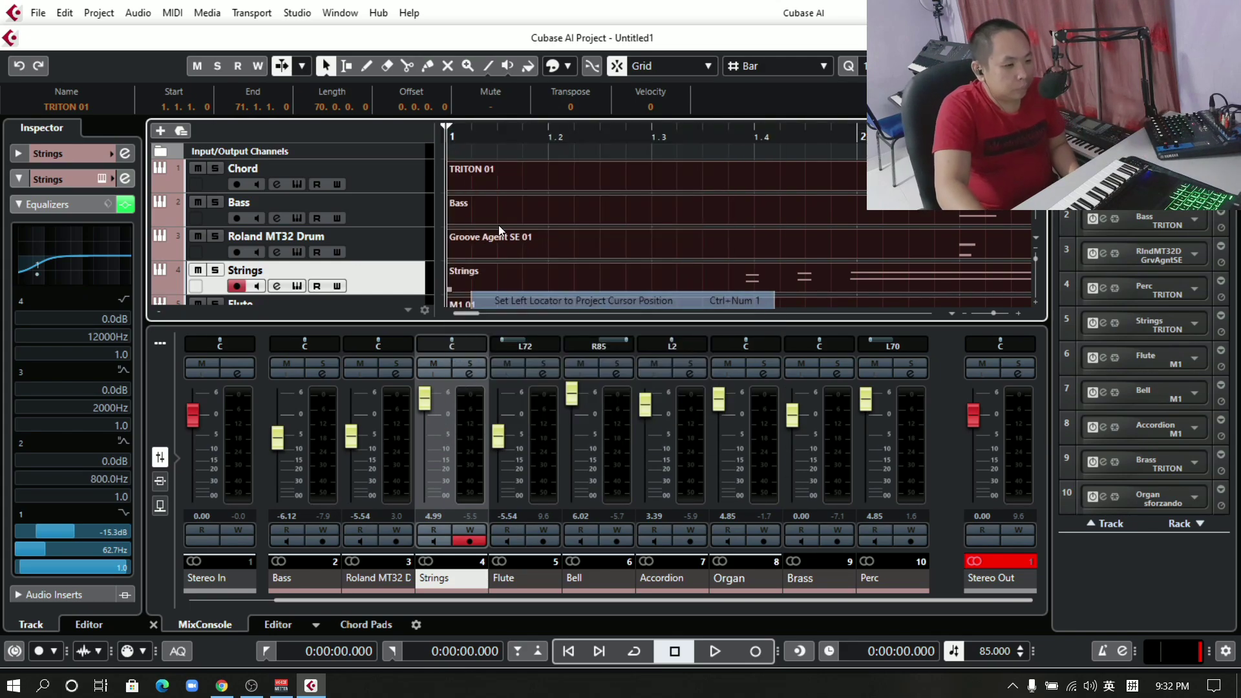
{"action": "left_click", "coordinate": [464, 135]}
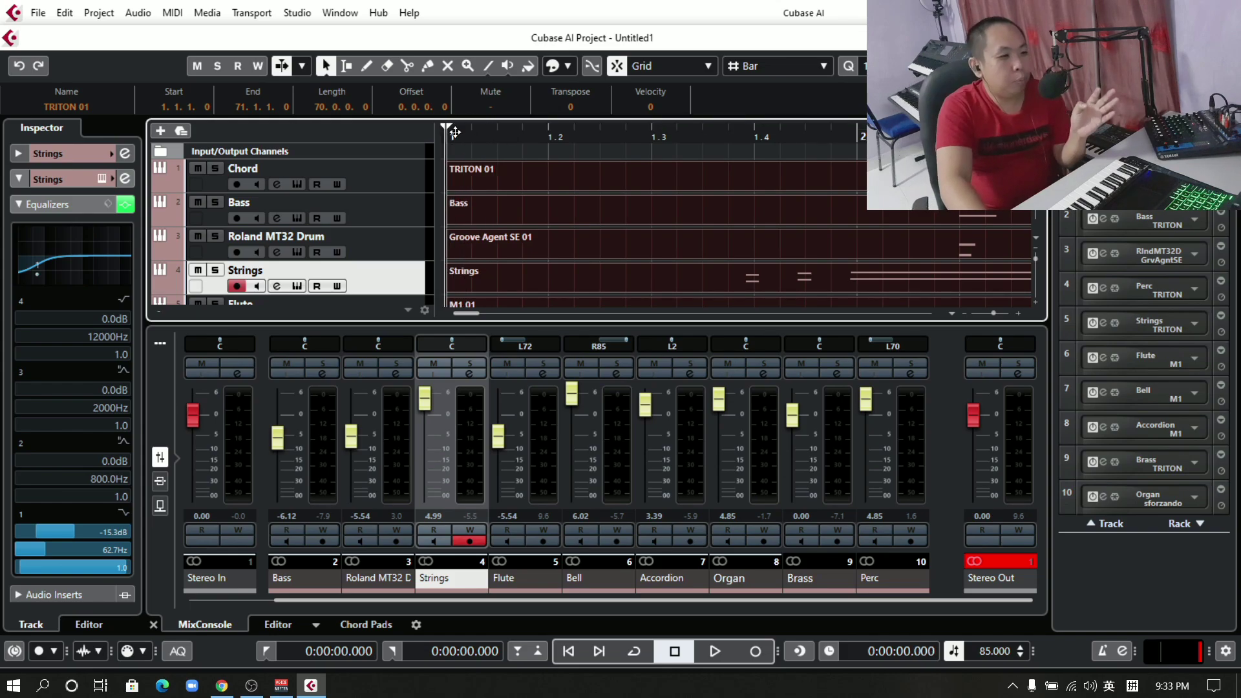
{"action": "left_click", "coordinate": [447, 134]}
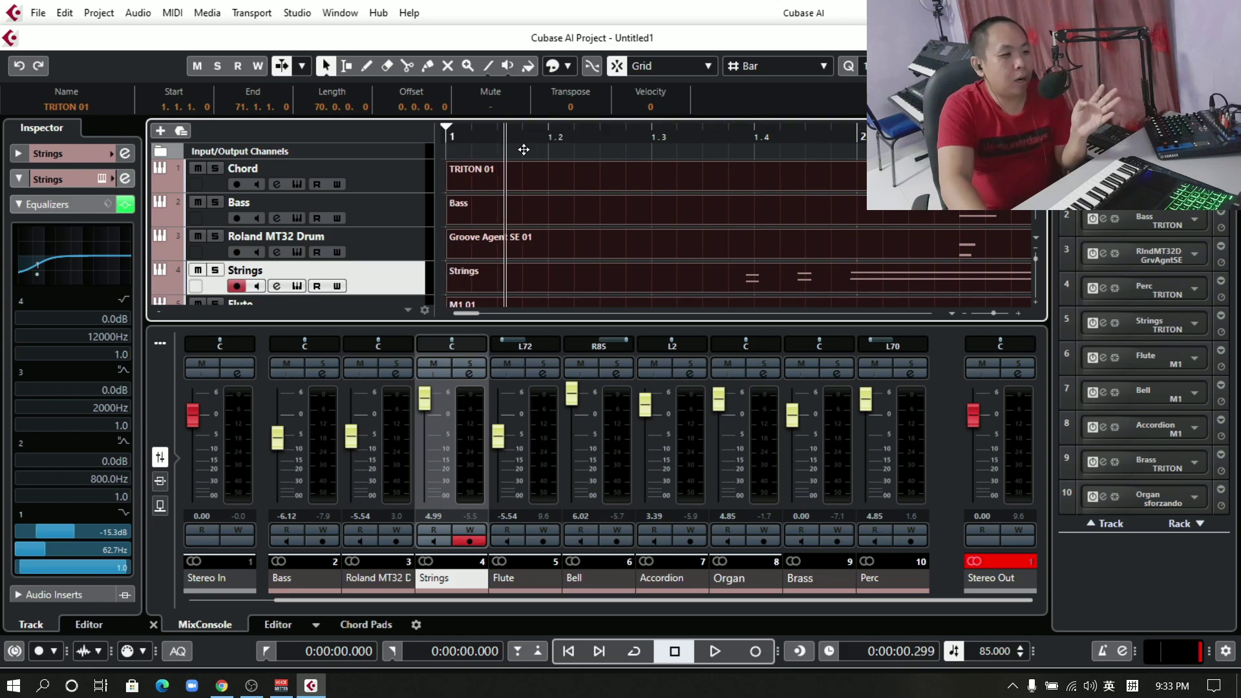
Select all parts on every track with one selection rectangle from bar 1 to past bar 72.
{"action": "left_click", "coordinate": [455, 145]}
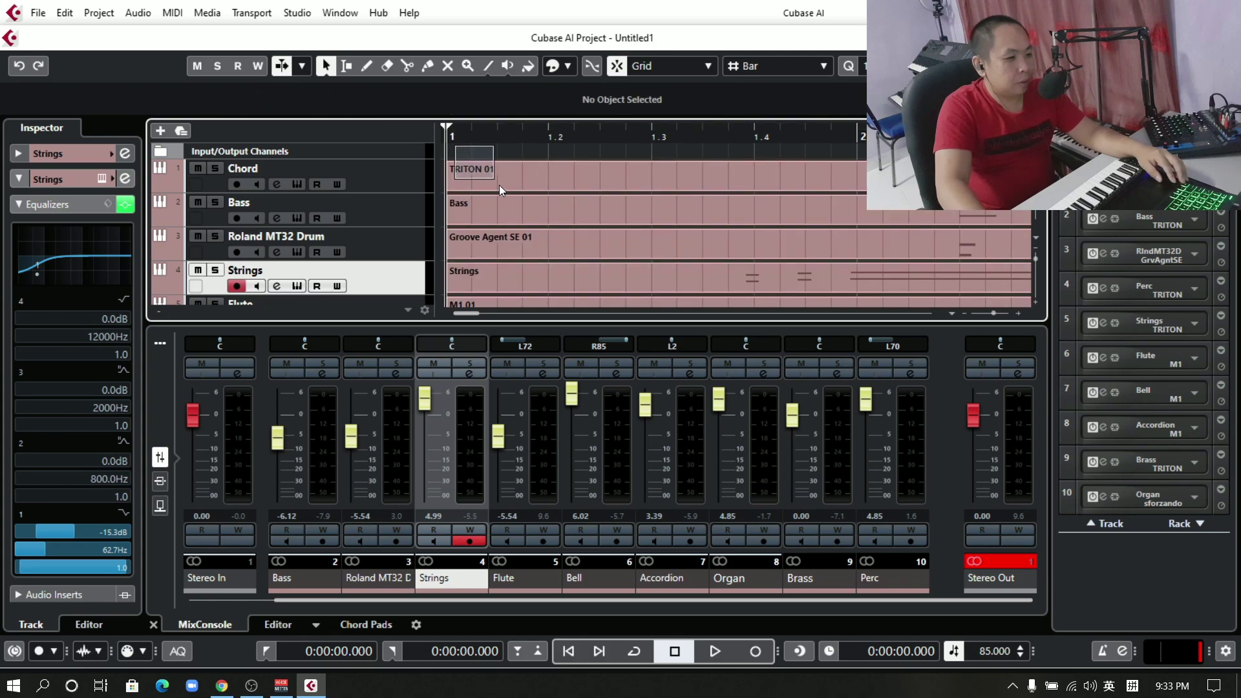
{"action": "scroll", "coordinate": [730, 301], "scroll_direction": "down", "scroll_amount": 2}
{"action": "scroll", "coordinate": [761, 284], "scroll_direction": "down", "scroll_amount": 5}
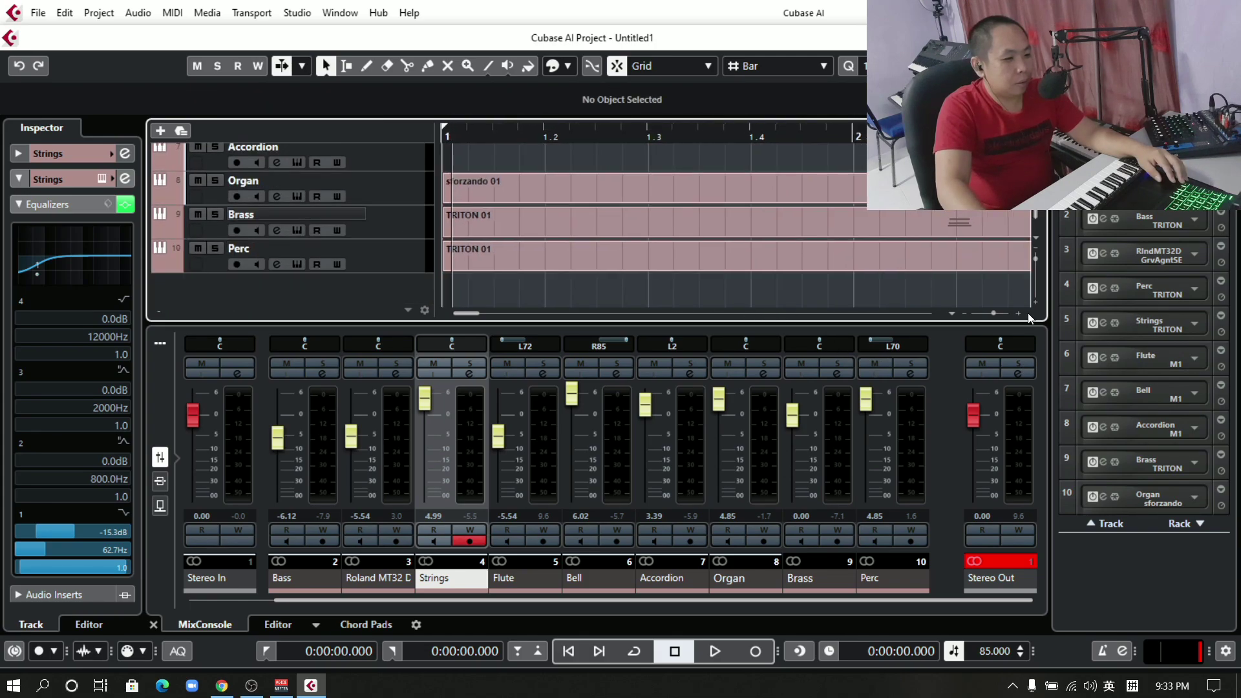
{"action": "scroll", "coordinate": [1028, 313], "scroll_direction": "right", "scroll_amount": 5}
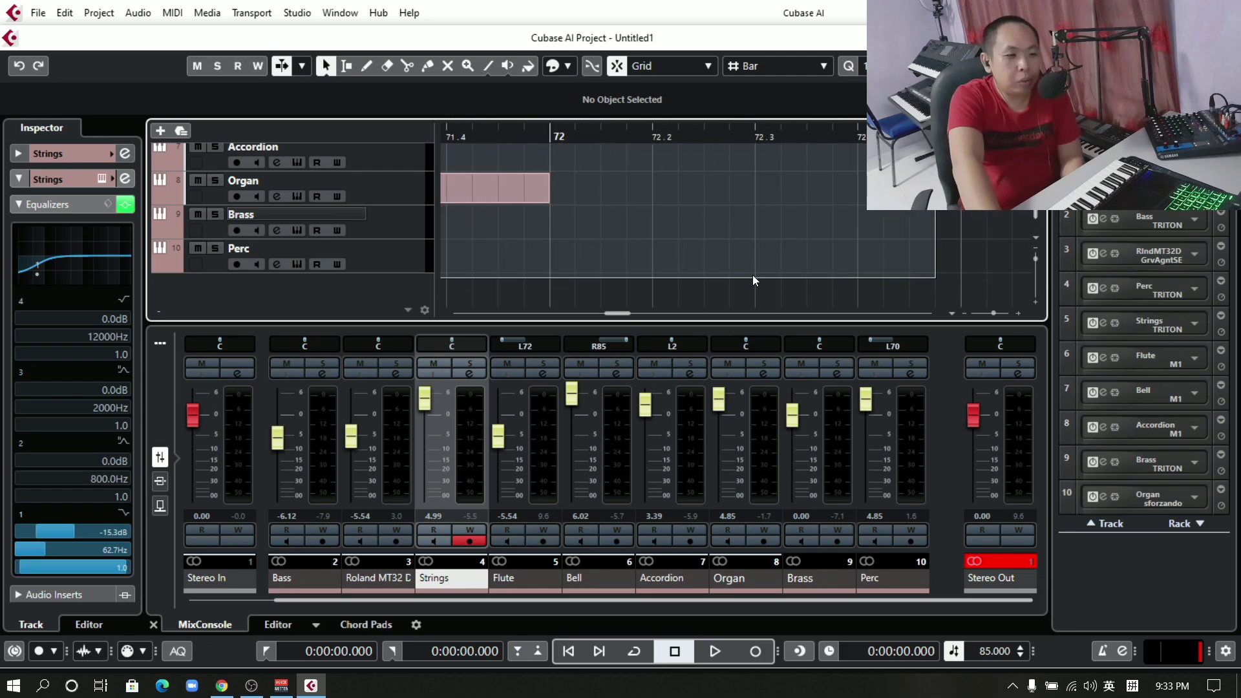
{"action": "left_click_drag", "start_coordinate": [554, 282], "coordinate": [553, 282]}
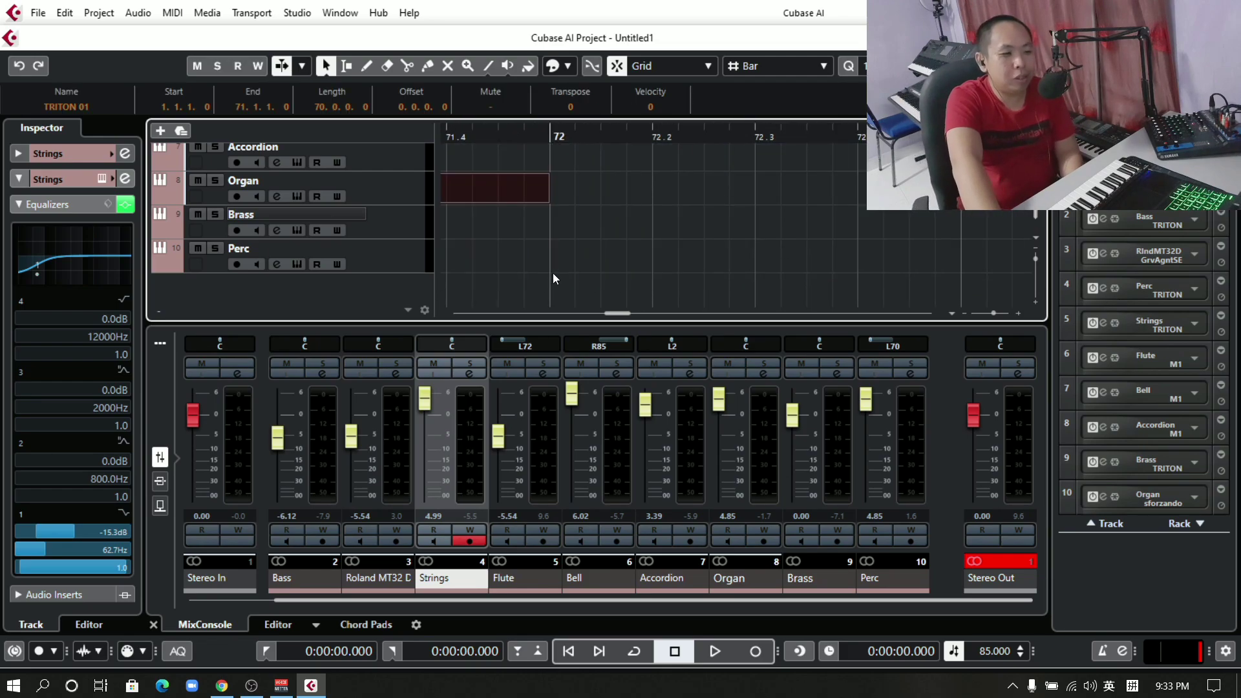
{"action": "scroll", "coordinate": [574, 200], "scroll_direction": "up", "scroll_amount": 7}
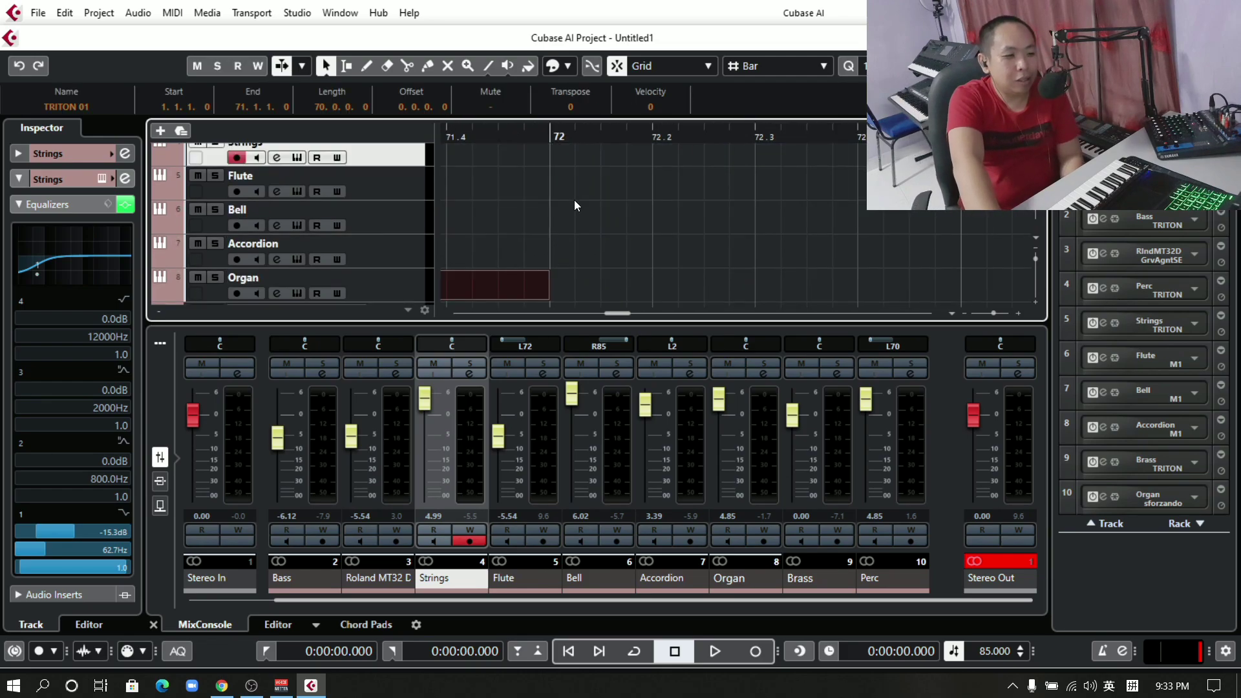
Try to export the Stereo Out mixdown to the Desktop as Untitled1.wav in 44.100 kHz, 16 bit Wave format and close the export dialog.
{"action": "left_click", "coordinate": [30, 15]}
{"action": "mouse_move", "coordinate": [181, 226]}
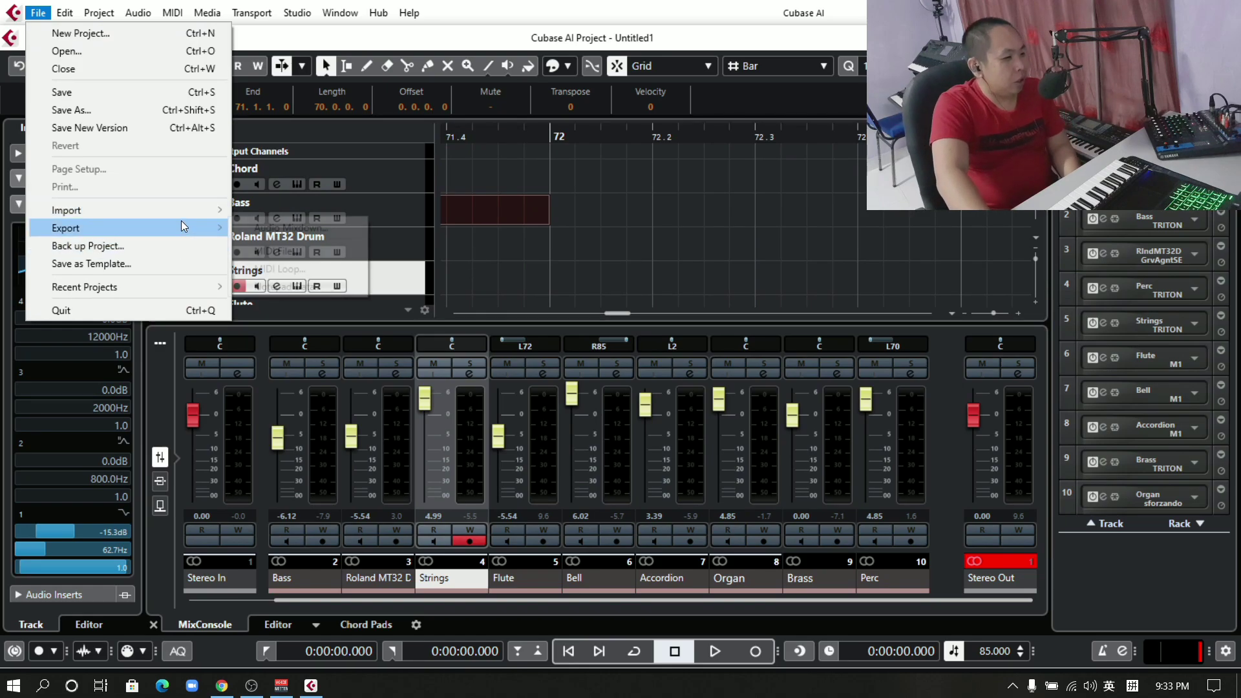
{"action": "left_click", "coordinate": [317, 230]}
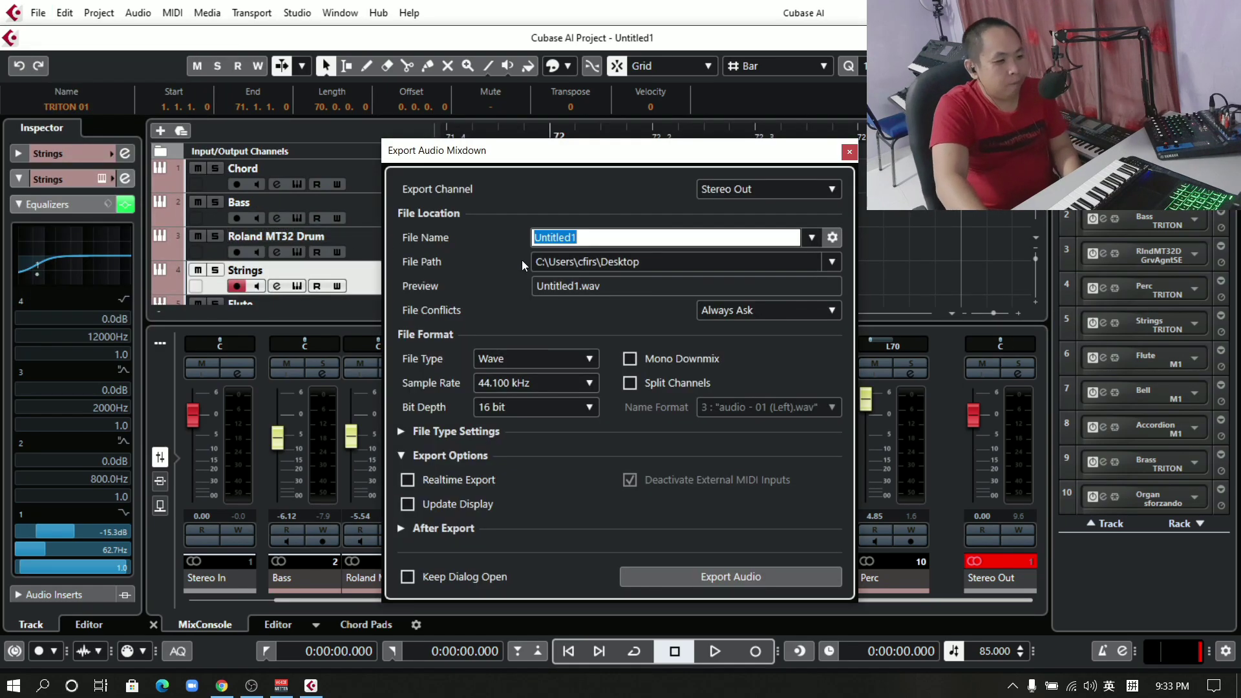
{"action": "left_click", "coordinate": [701, 577]}
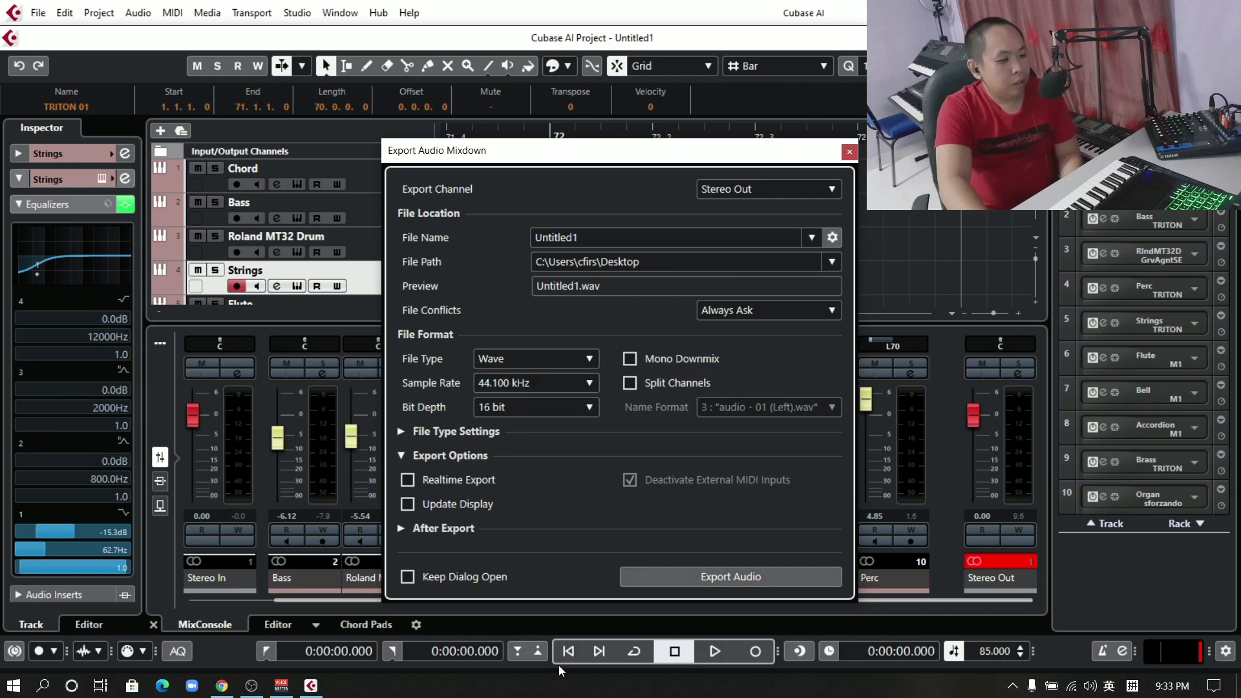
{"action": "left_click", "coordinate": [850, 152]}
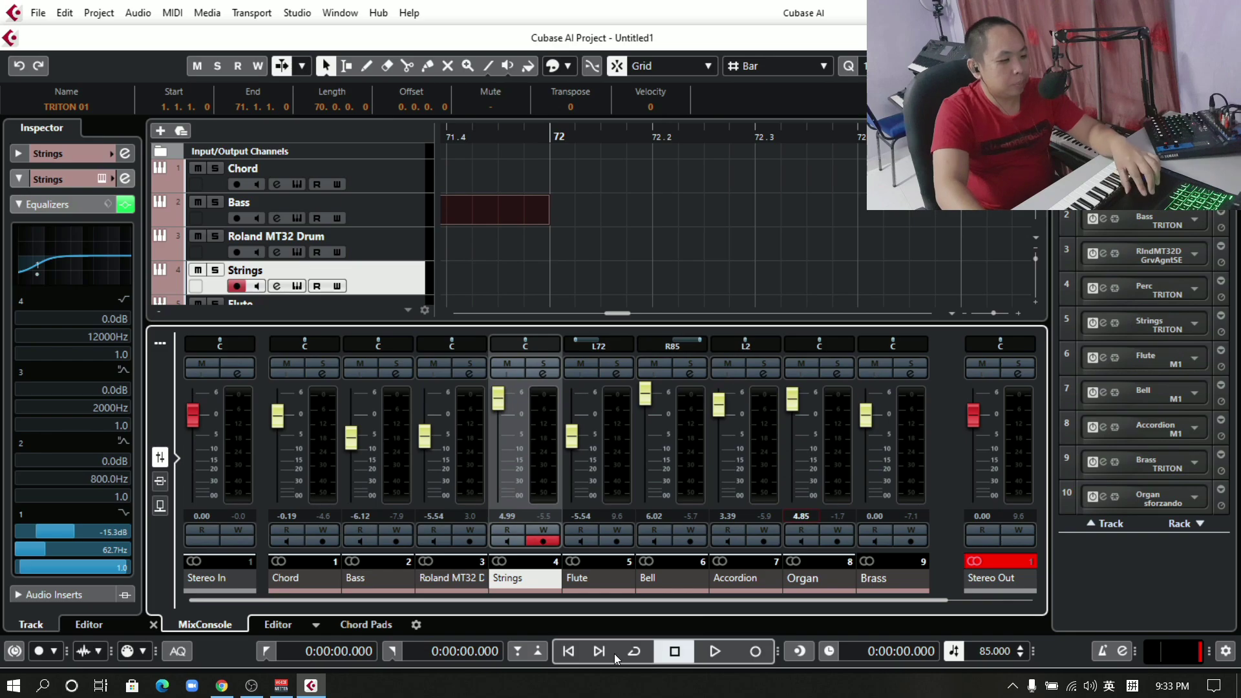
Return the project cursor to the start of bar 1 and set the left locator there.
{"action": "left_click", "coordinate": [569, 652]}
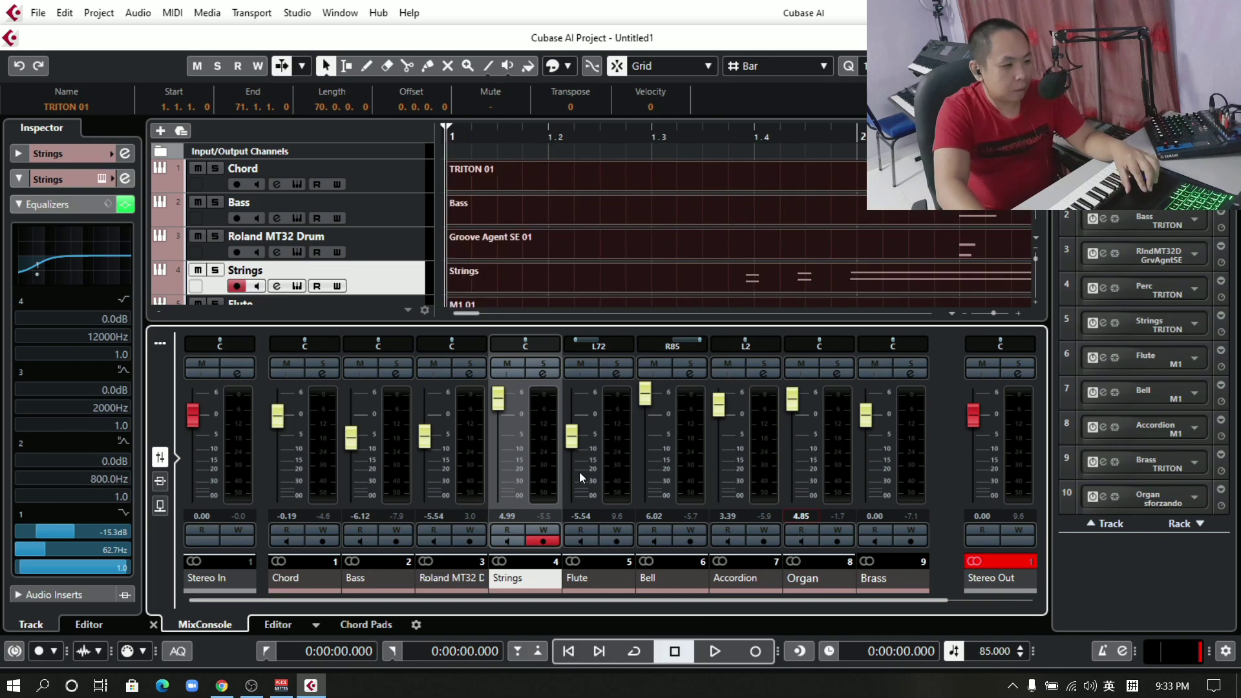
{"action": "right_click", "coordinate": [454, 126]}
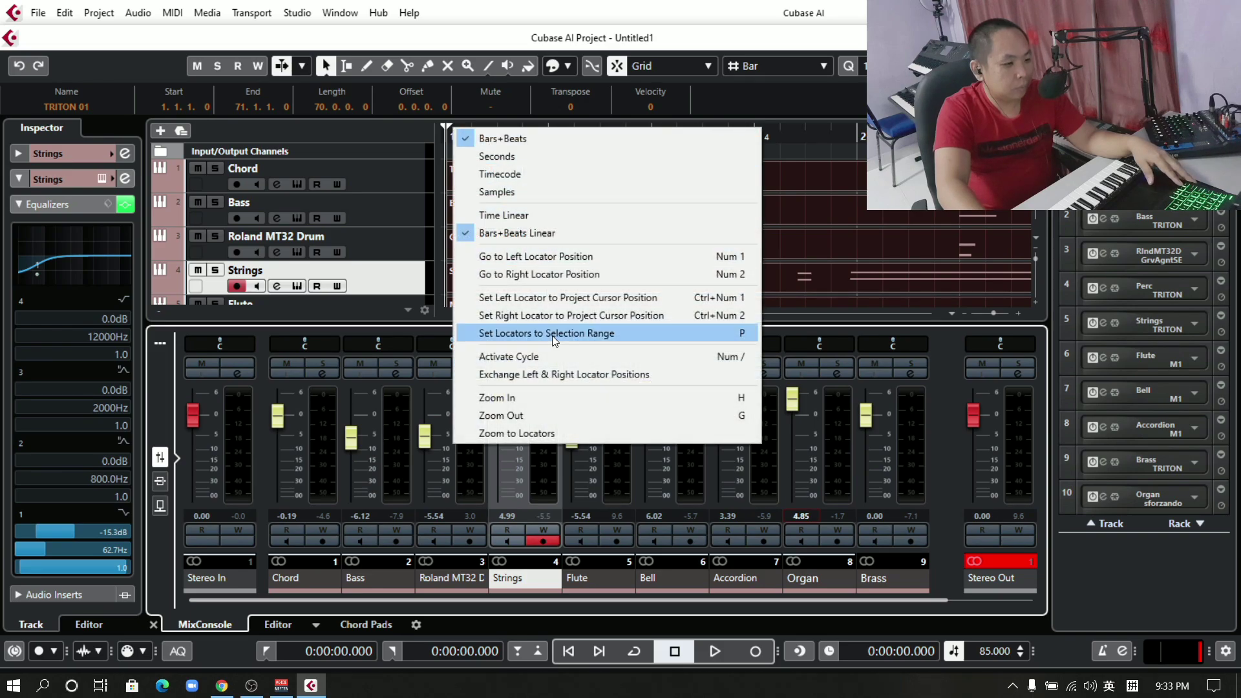
{"action": "left_click", "coordinate": [580, 296]}
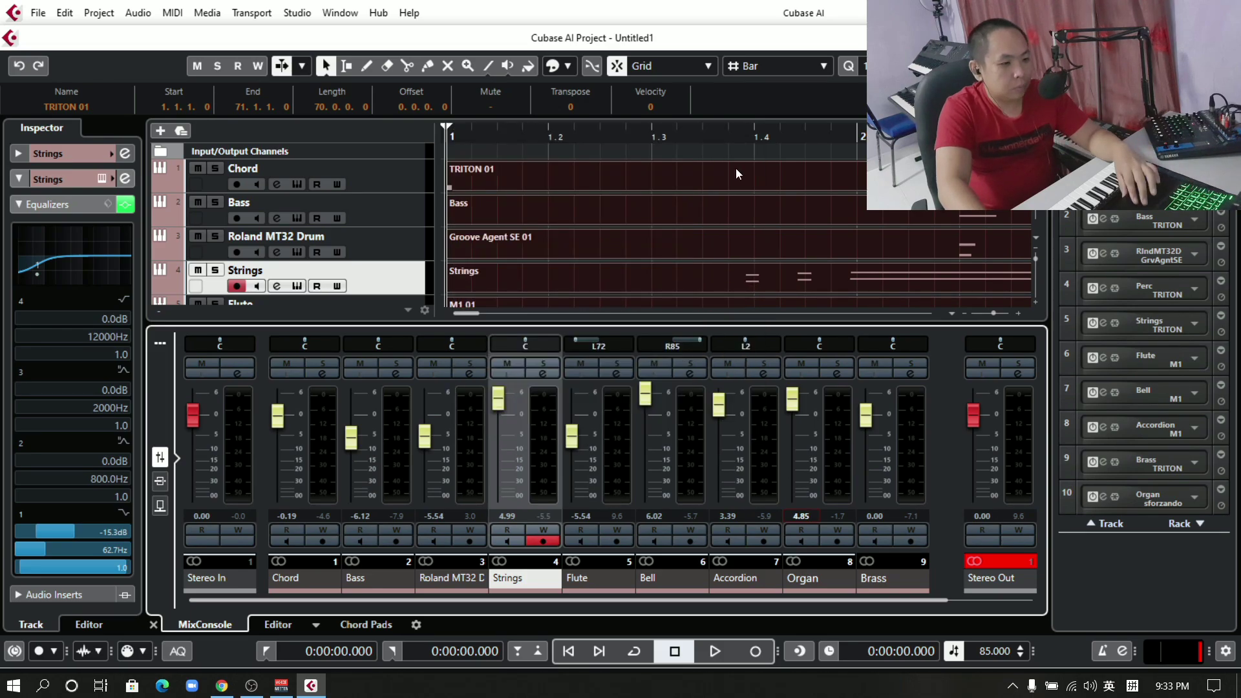
Place the project cursor at bar 72, where the Bass part ends, and set the right locator to it.
{"action": "scroll", "coordinate": [736, 168], "scroll_direction": "right", "scroll_amount": 15}
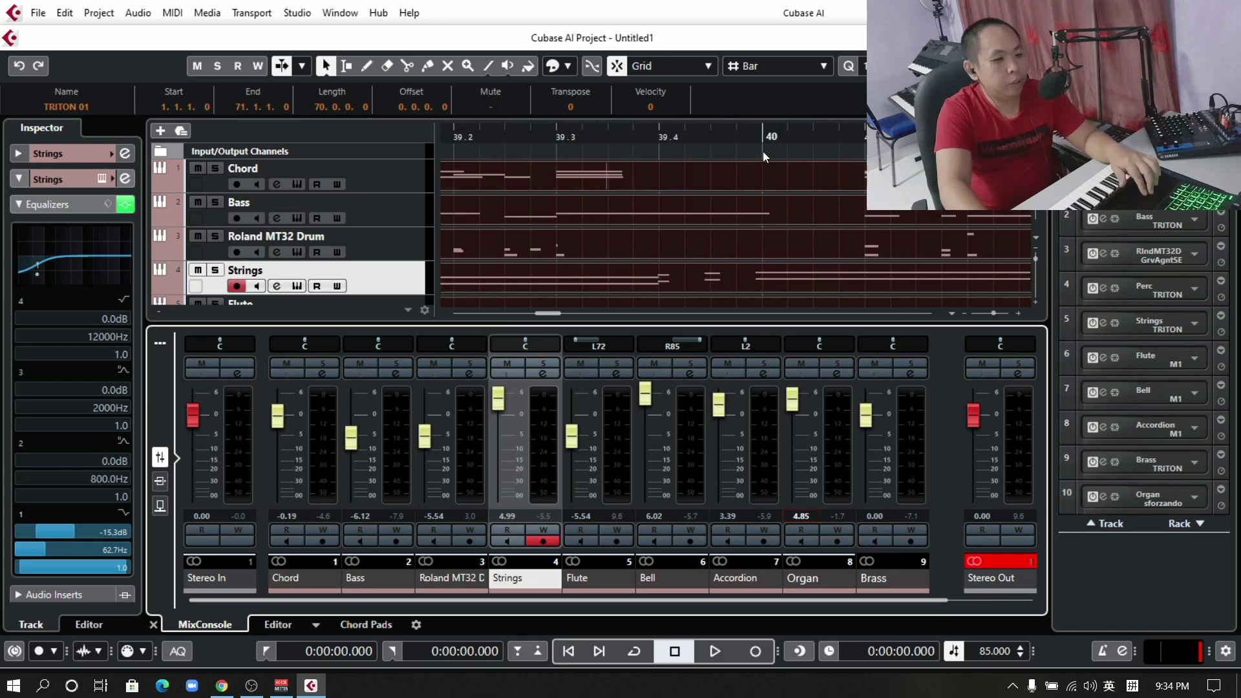
{"action": "scroll", "coordinate": [763, 151], "scroll_direction": "right", "scroll_amount": 10}
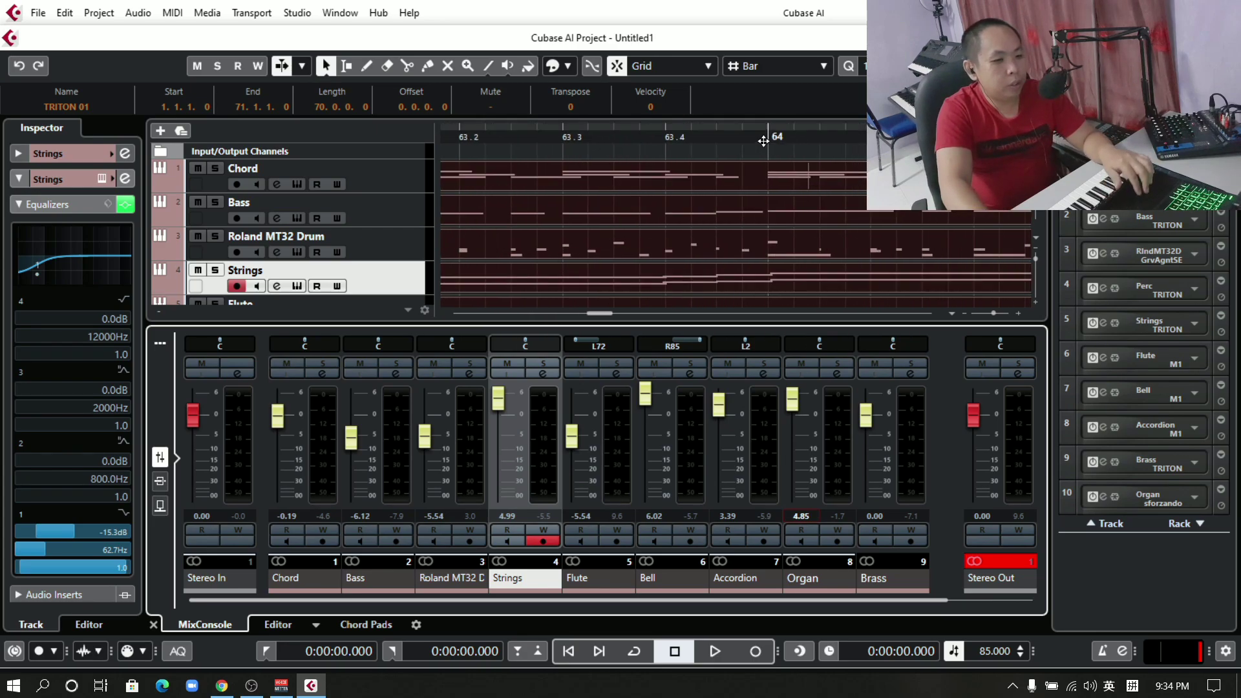
{"action": "scroll", "coordinate": [763, 141], "scroll_direction": "right", "scroll_amount": 8}
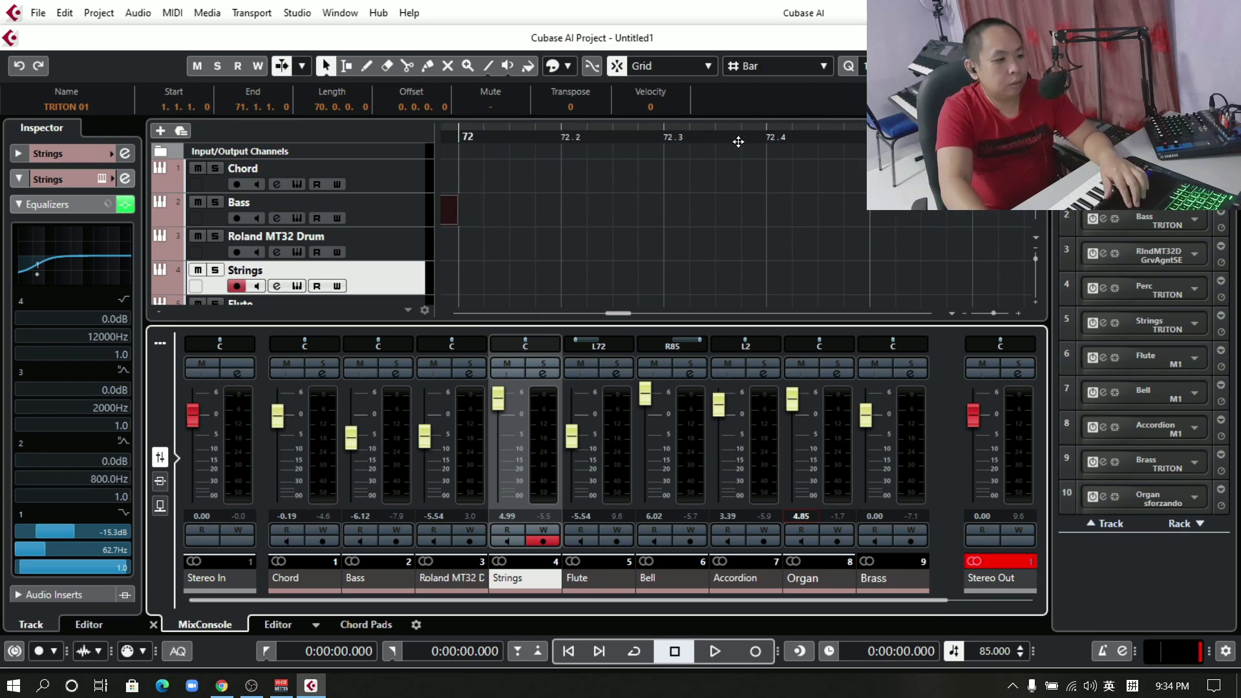
{"action": "scroll", "coordinate": [738, 142], "scroll_direction": "left", "scroll_amount": 1}
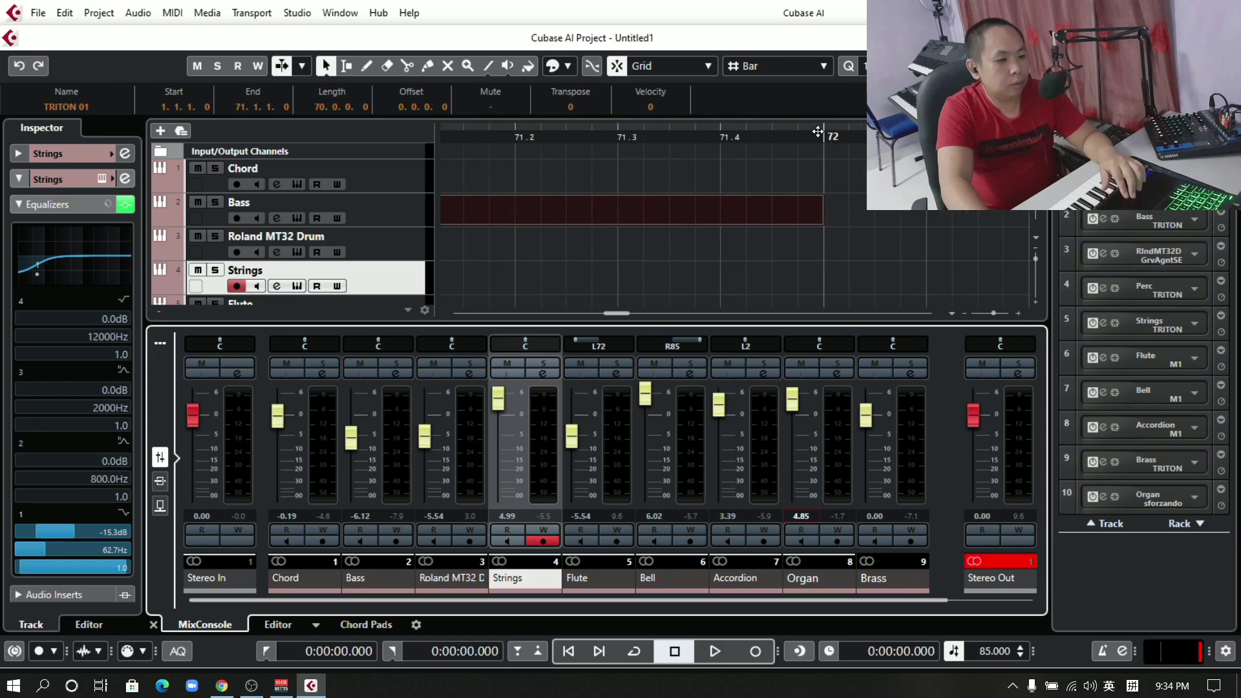
{"action": "left_click", "coordinate": [819, 141]}
{"action": "right_click", "coordinate": [820, 139]}
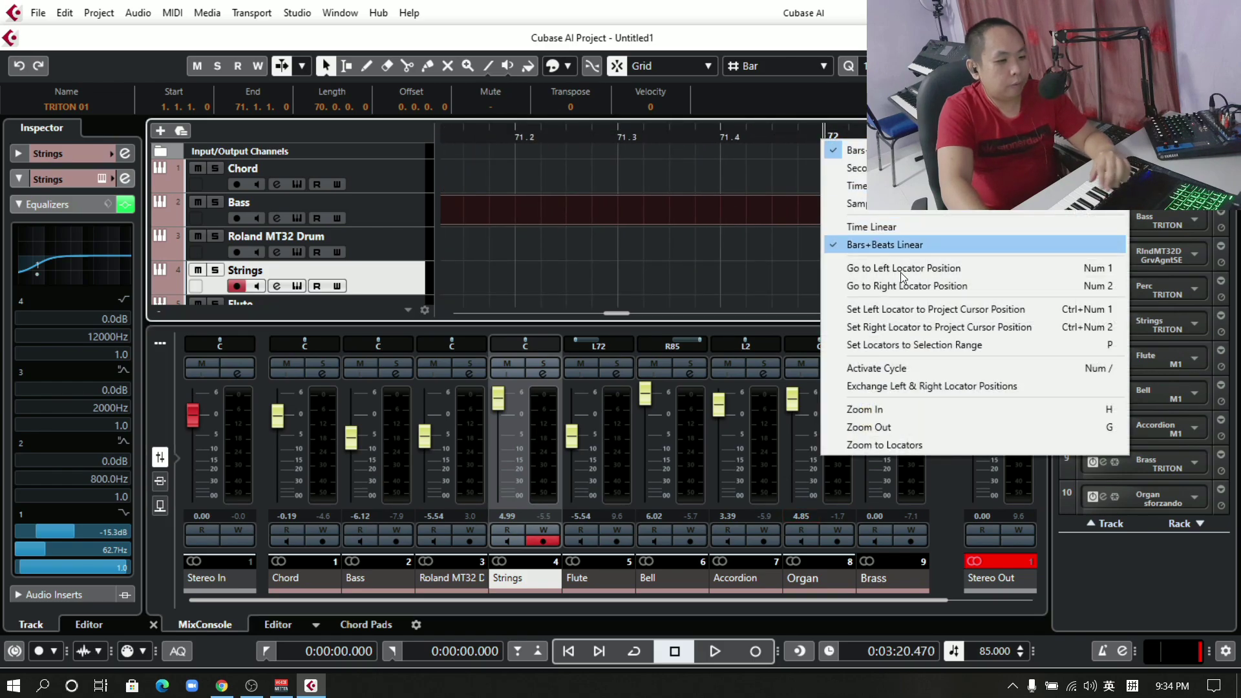
{"action": "left_click", "coordinate": [908, 327]}
Export the Stereo Out audio mixdown to the Desktop as Untitled1.wav in Wave format at 44.100 kHz and 16 bit.
{"action": "left_click", "coordinate": [38, 12]}
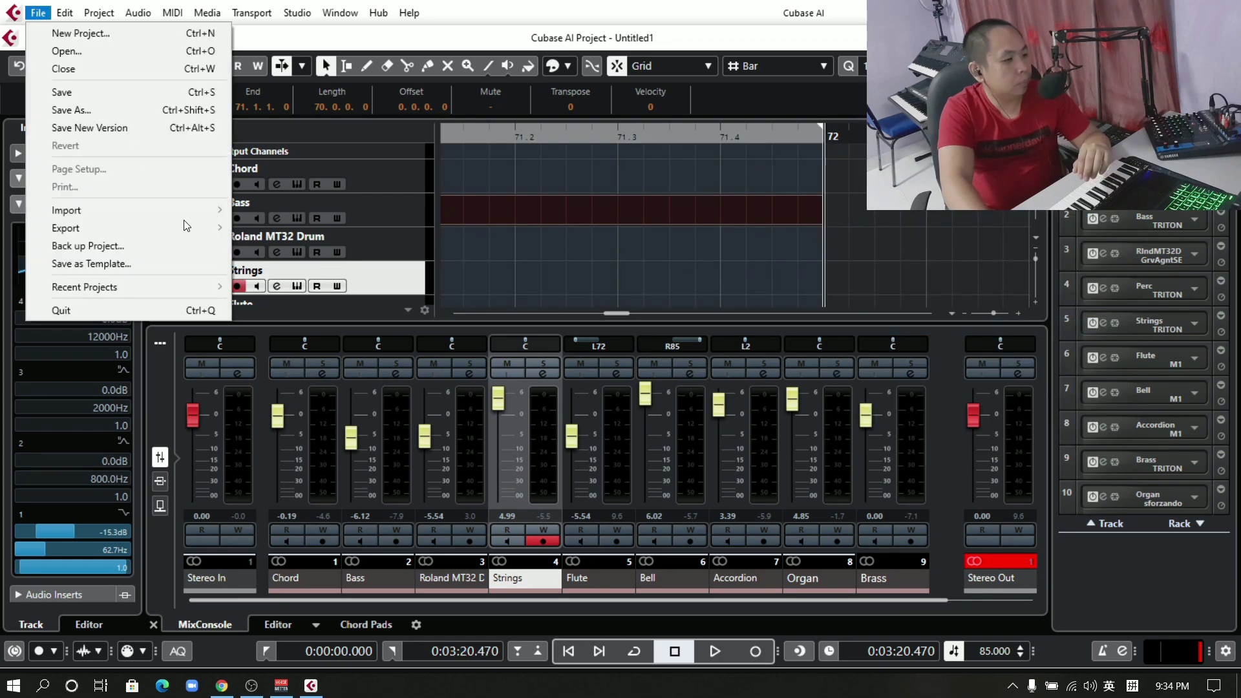
{"action": "mouse_move", "coordinate": [190, 223]}
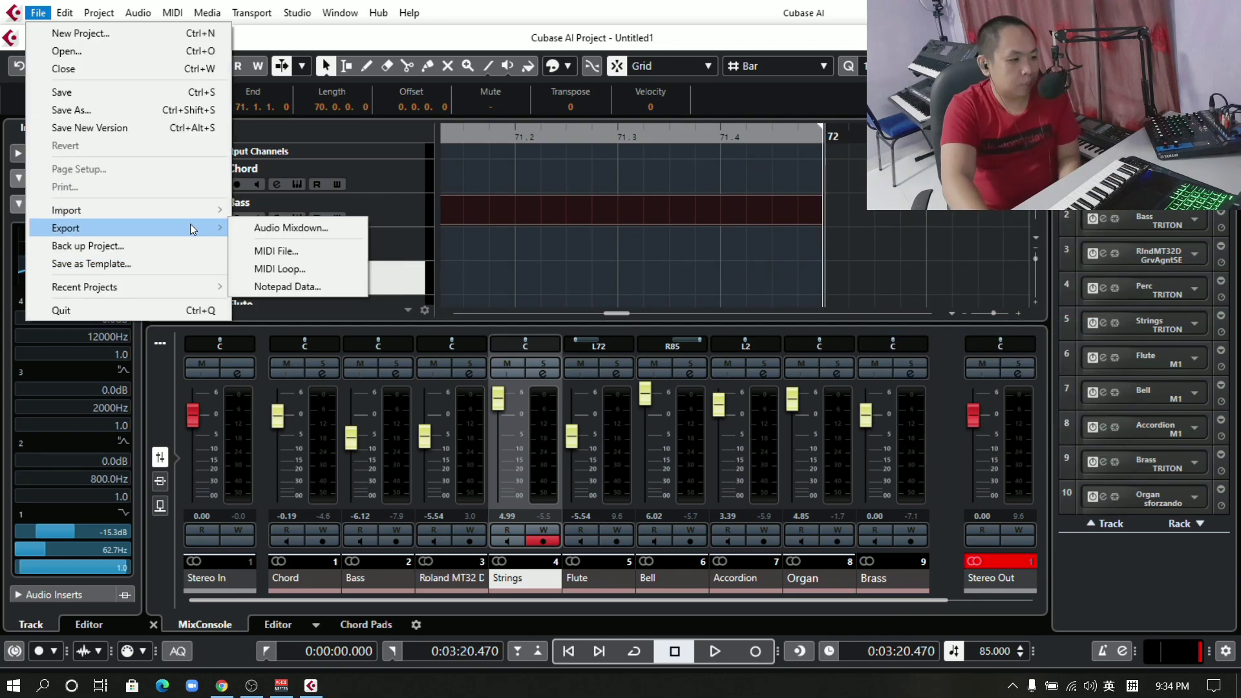
{"action": "left_click", "coordinate": [274, 221]}
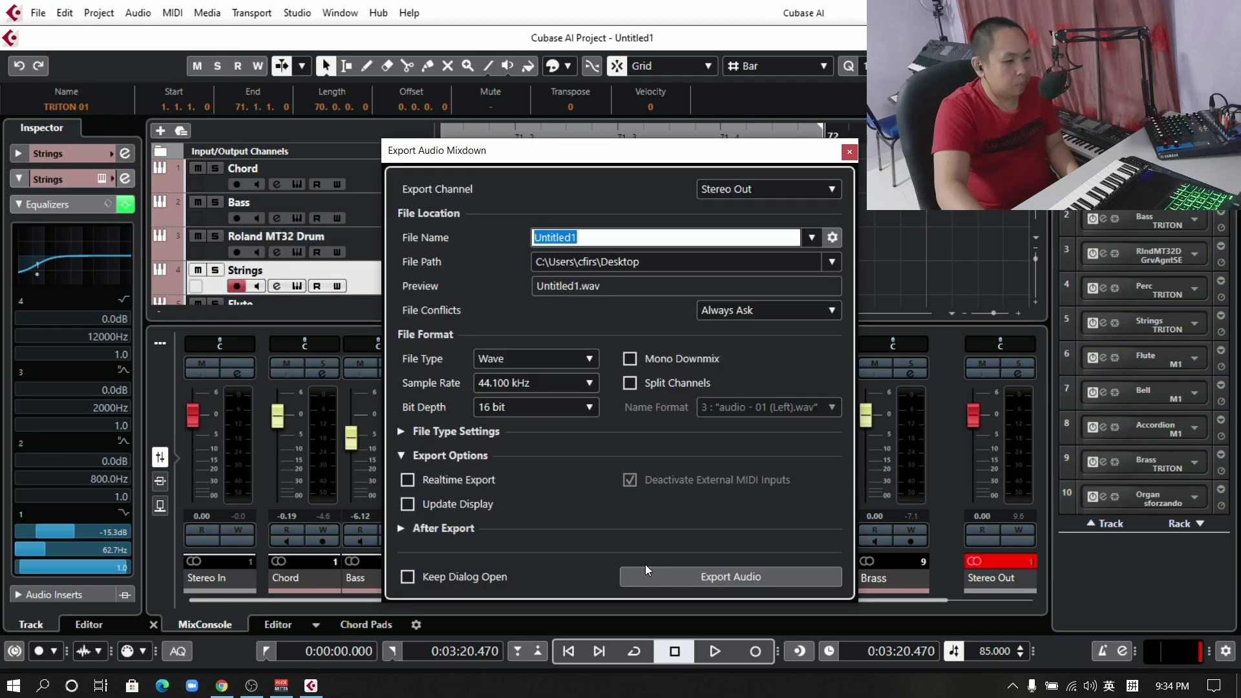
{"action": "left_click", "coordinate": [679, 581]}
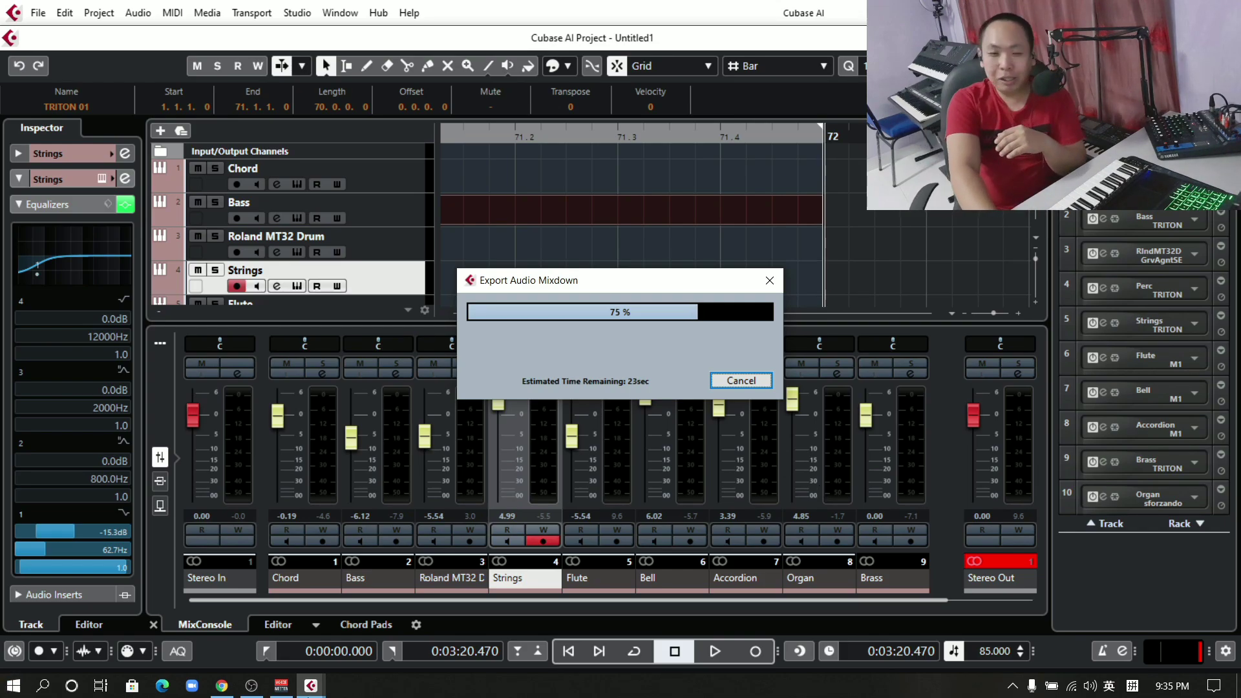
{"action": "left_click_drag", "start_coordinate": [633, 291], "coordinate": [630, 296]}
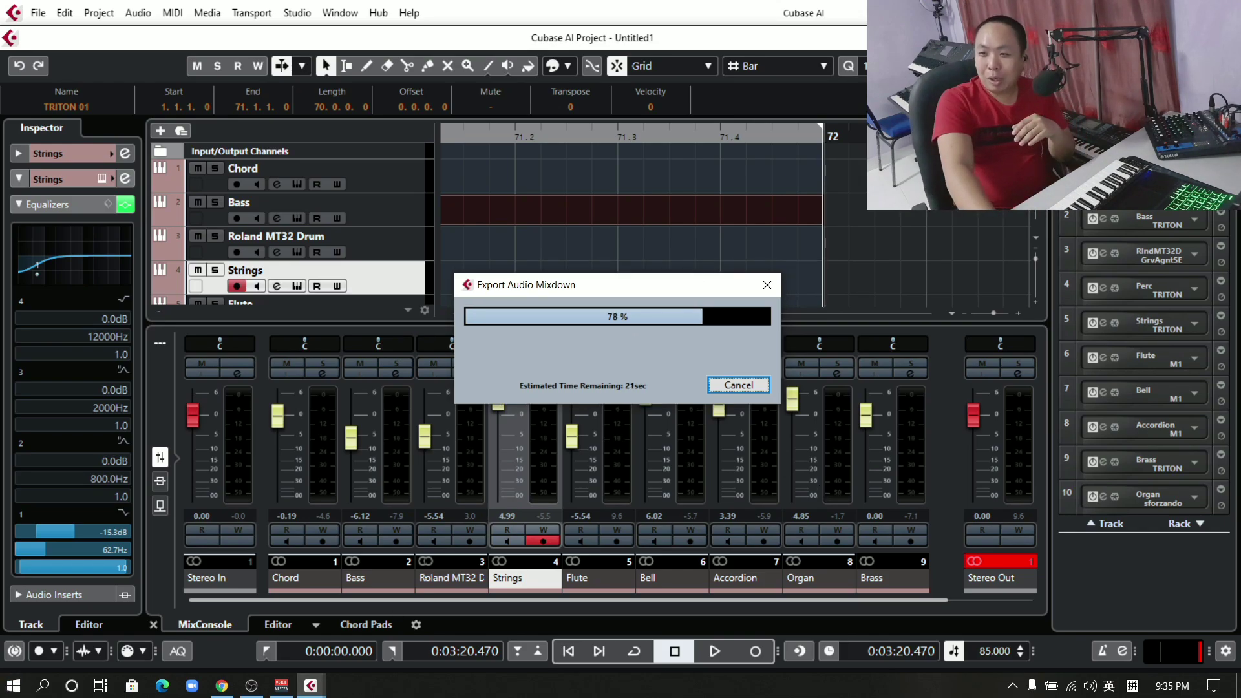